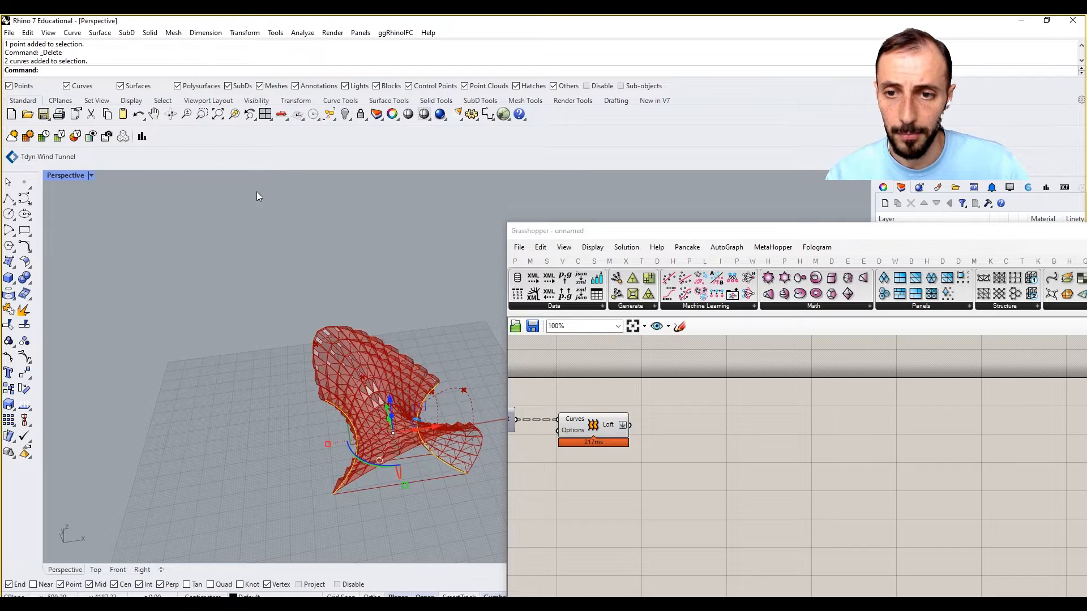
- Inspect the lofted panel geometry in the Perspective viewport from several angles and distances
left_click(236, 116)
scroll(272, 356, "down", 10)
left_click(342, 406)
right_click_drag(316, 382, 377, 395)
scroll(330, 401, "up", 5)
scroll(320, 405, "down", 5)
scroll(378, 403, "up", 3)
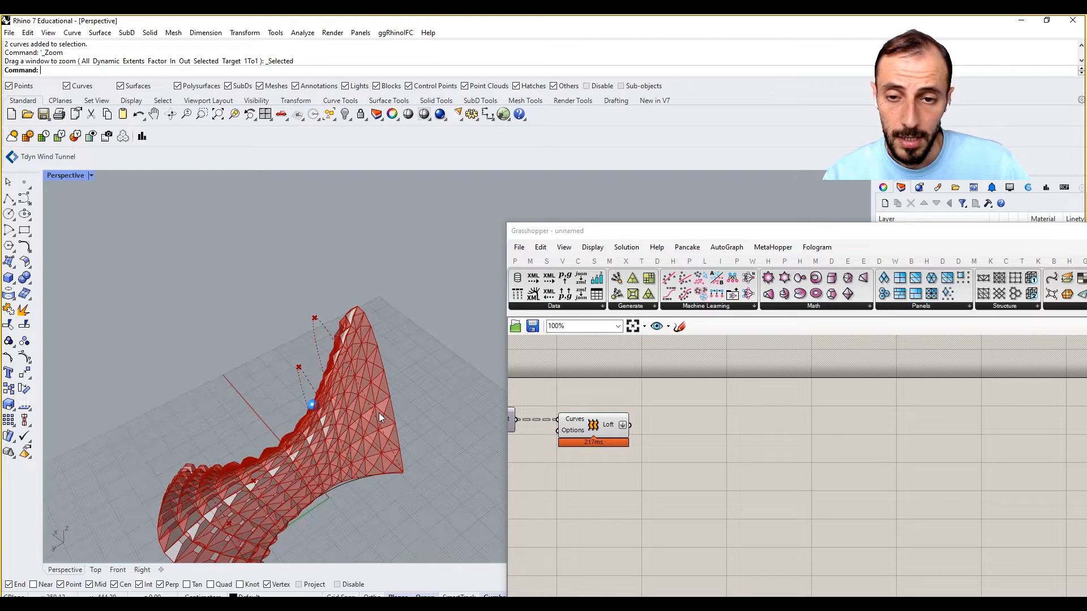
right_click_drag(349, 436, 345, 372, "shift")
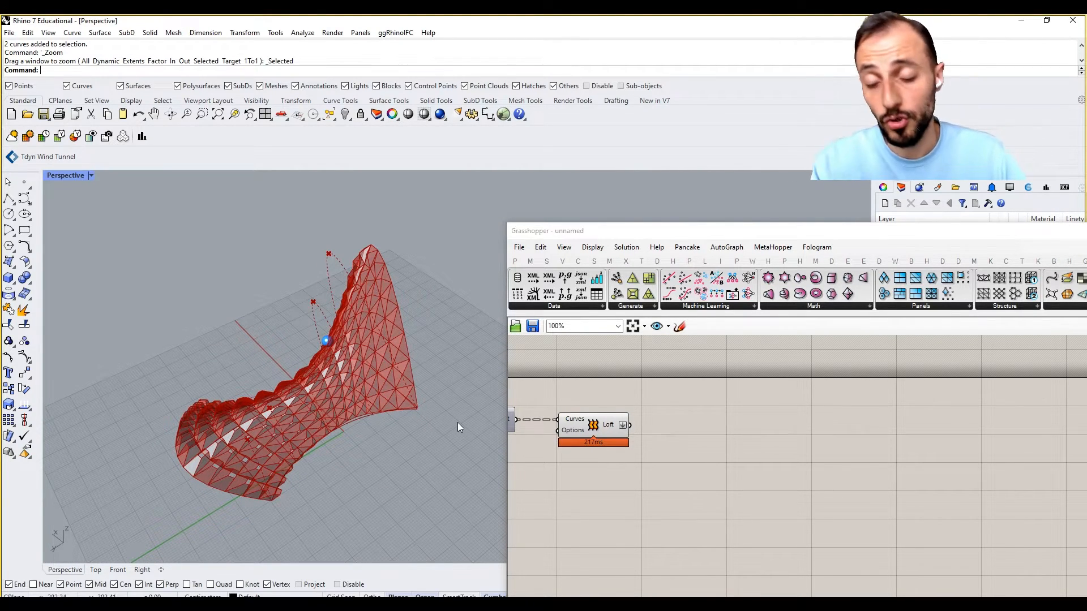
left_click(735, 426)
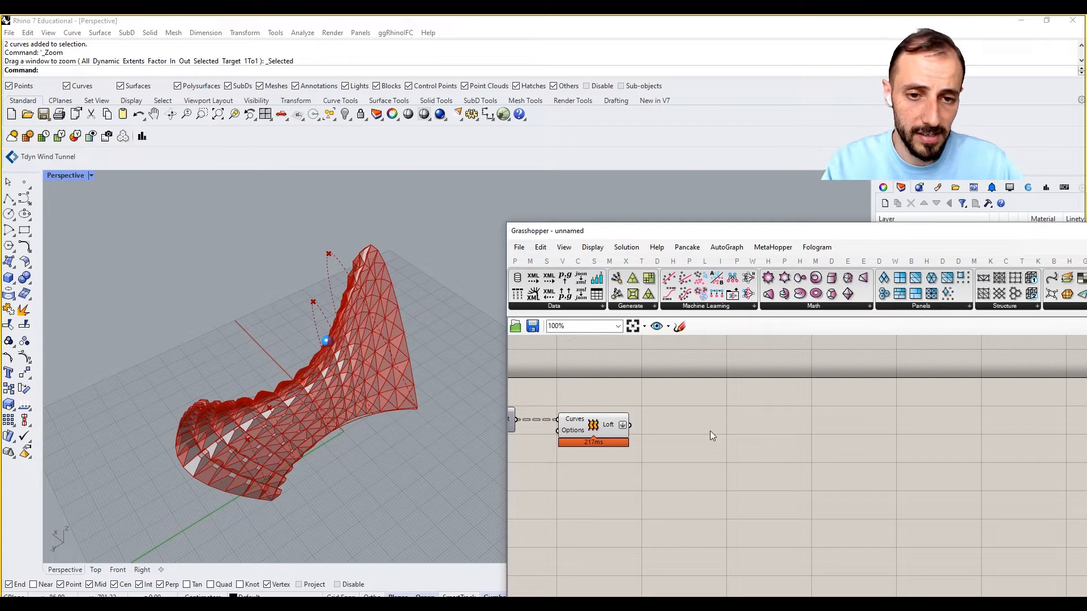
- Add a Partition List component after the flattened Loft and wire the Loft output into its List input
double_click(741, 429)
type("parti")
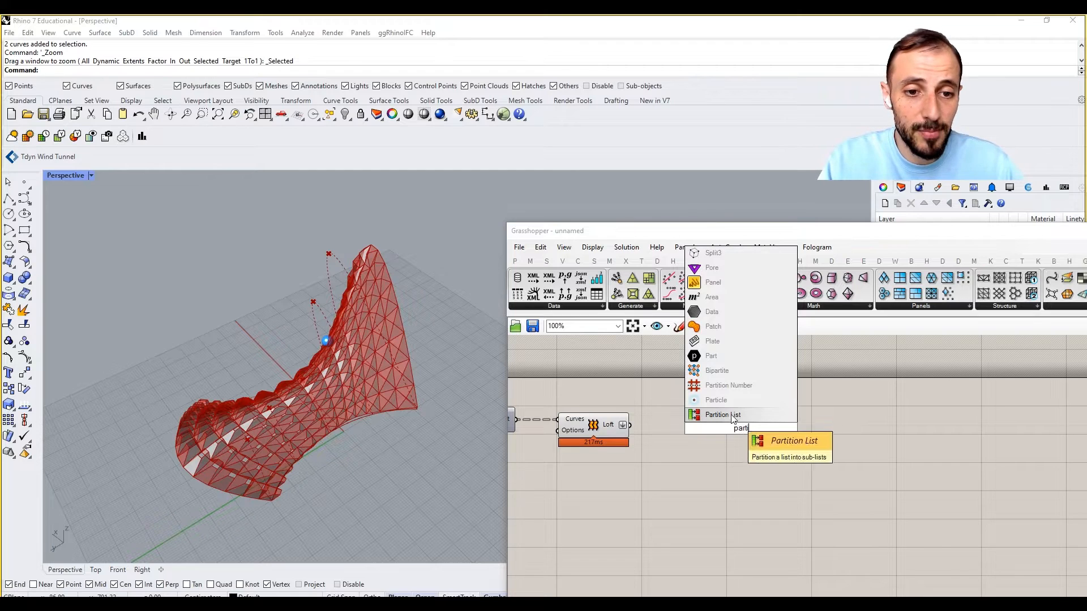
left_click(733, 416)
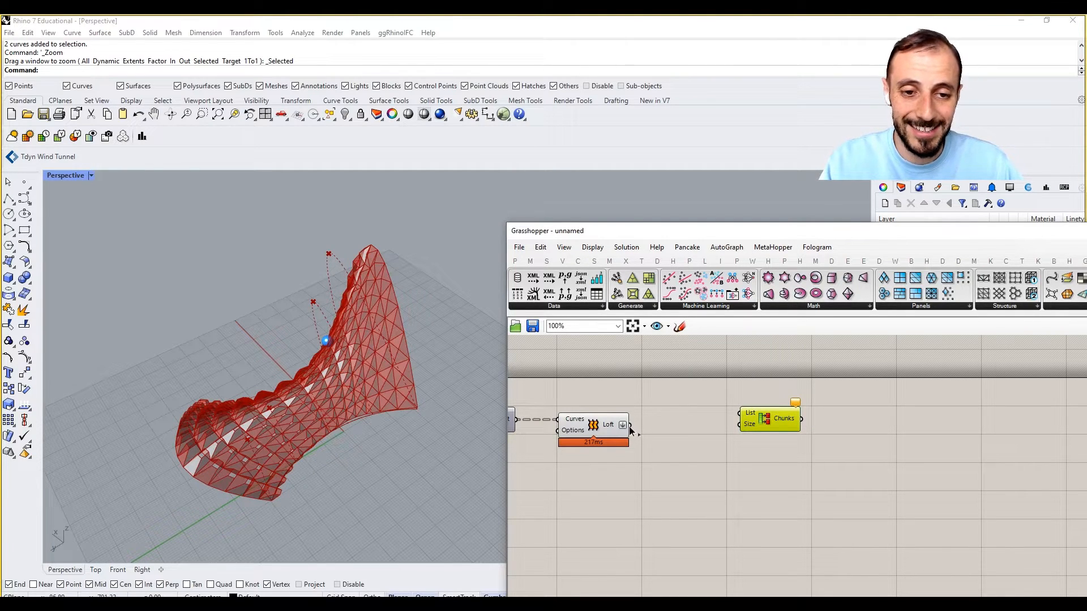
left_click_drag(629, 425, 806, 401)
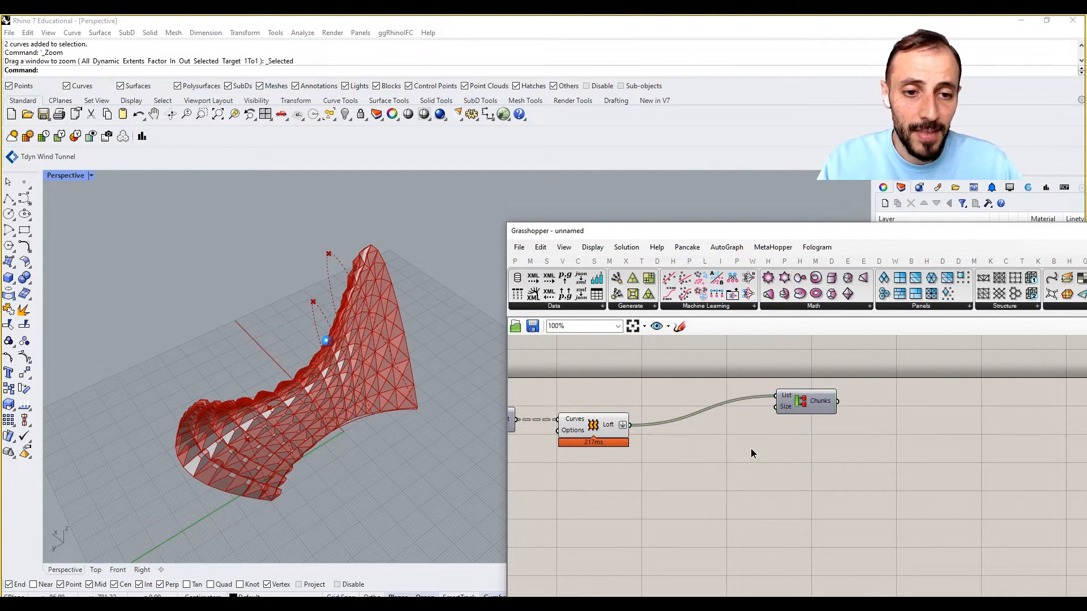
- Add a Panel below the Loft wire and connect it to the Size input of the Partition List
double_click(751, 448)
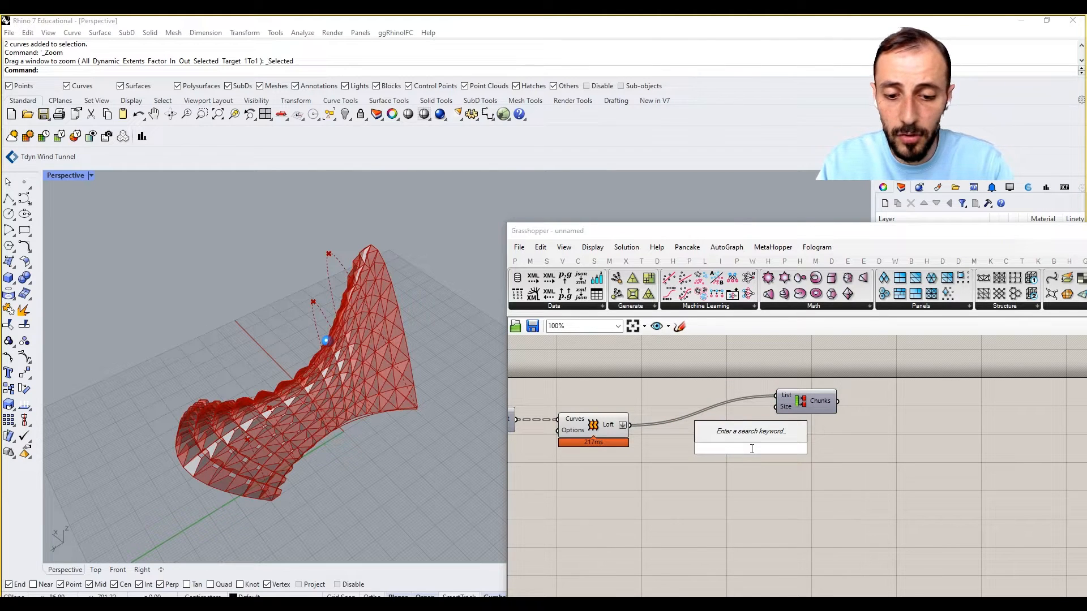
type("panel")
key("Return")
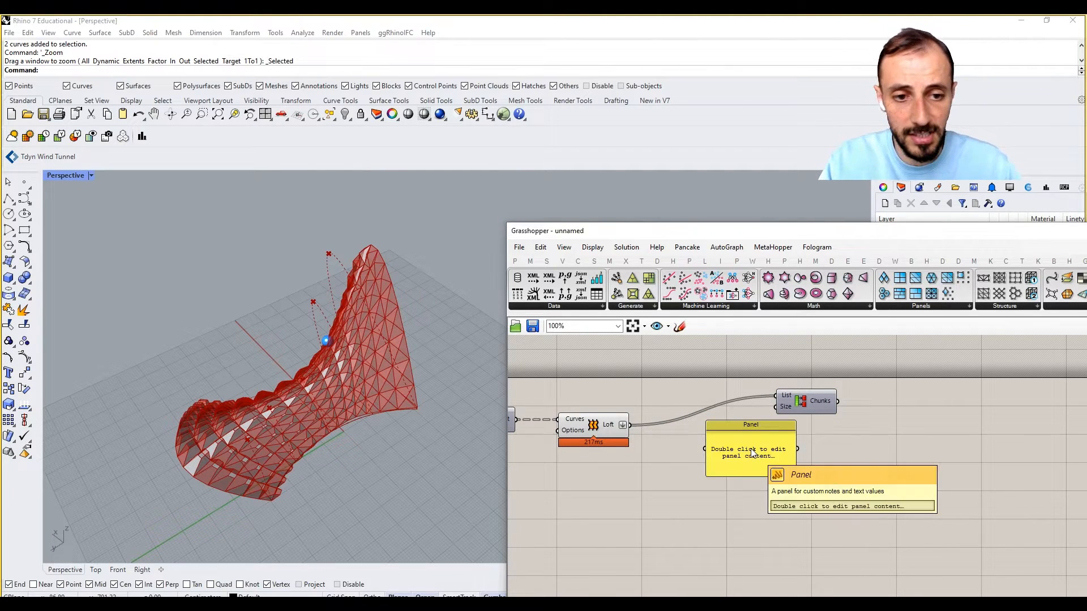
scroll(747, 452, "up", 2)
right_click(706, 445)
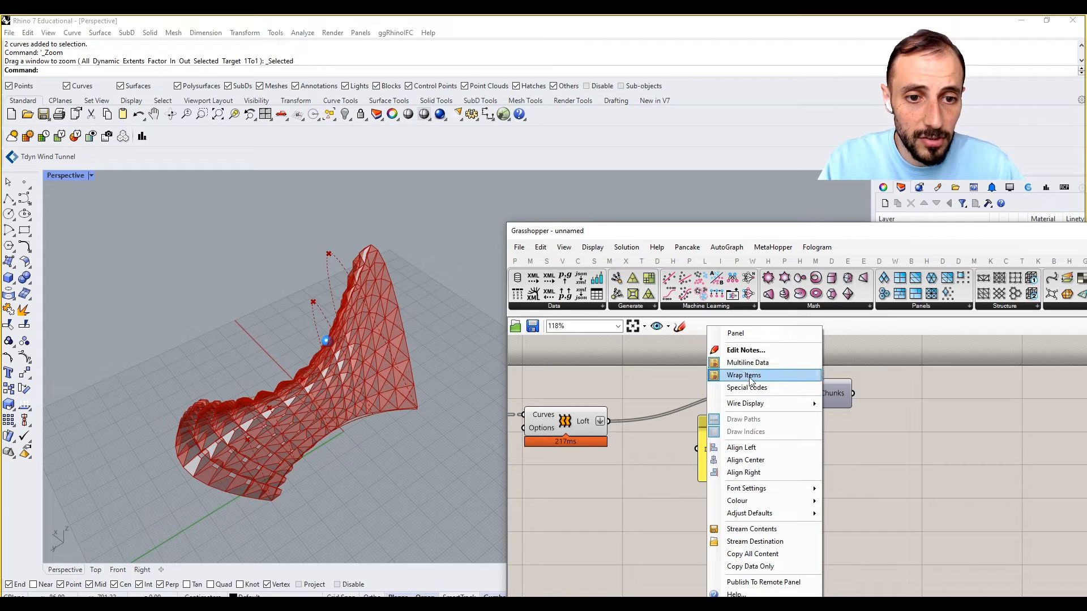
left_click(837, 430)
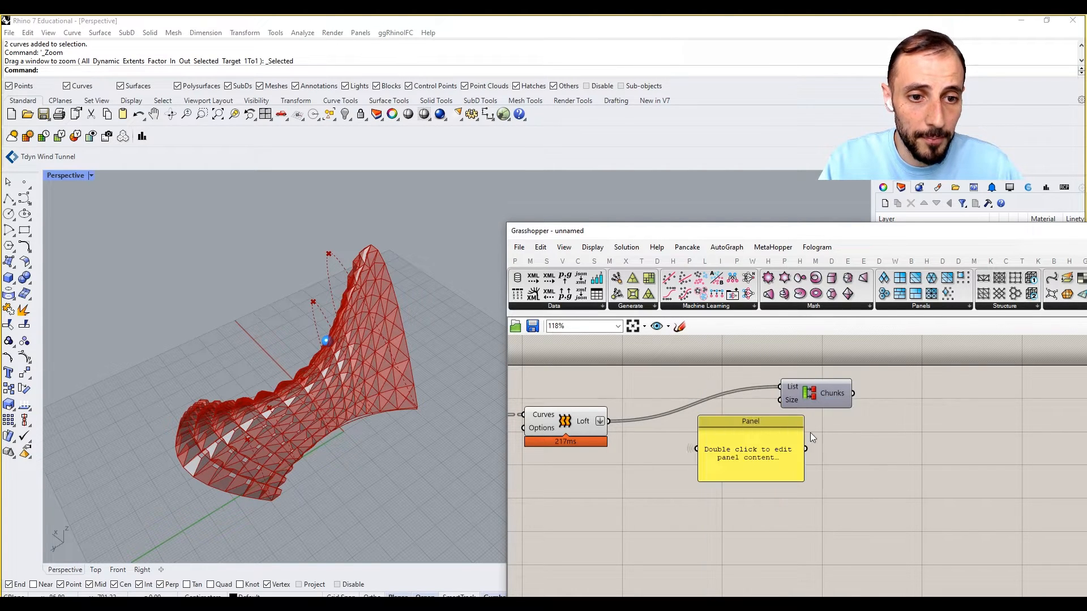
left_click_drag(806, 448, 900, 399)
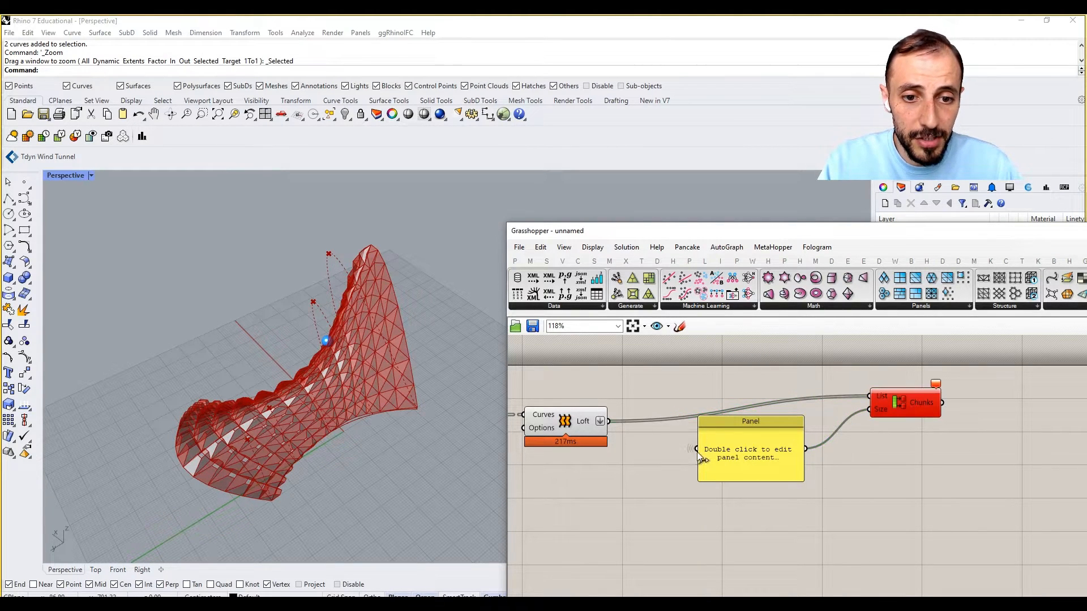
- Wire the LunchBox V Divisions slider into the Size panel and check the resulting Chunks data tree
scroll(697, 451, "down", 9)
left_click_drag(697, 450, 565, 459)
scroll(548, 476, "up", 5)
scroll(532, 452, "down", 1)
scroll(409, 433, "down", 8)
scroll(634, 459, "up", 4)
right_click_drag(683, 493, 677, 492)
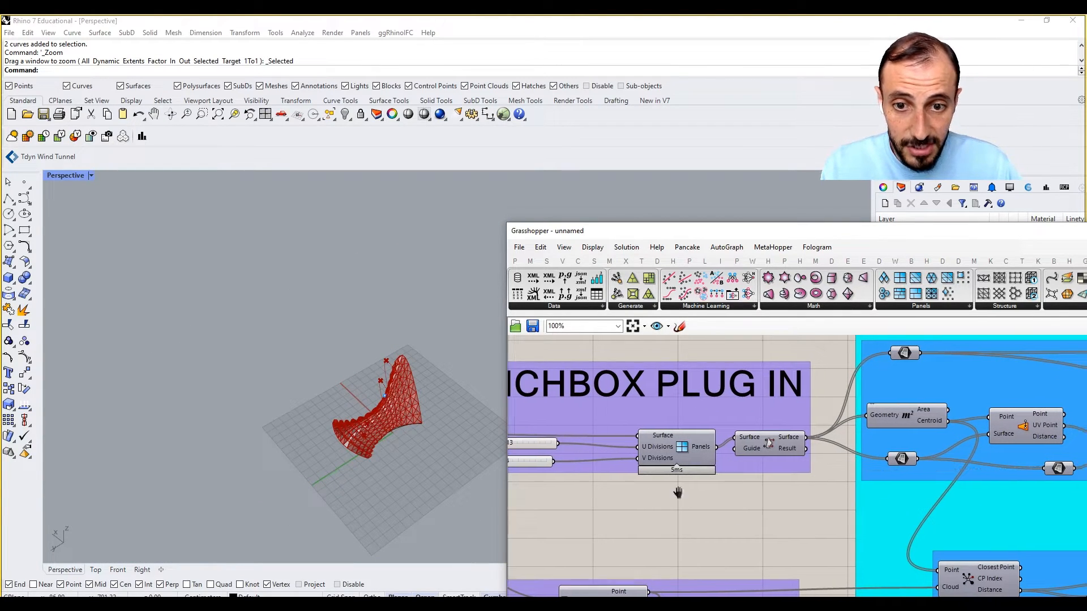
scroll(678, 492, "down", 5)
right_click_drag(1030, 471, 721, 474)
right_click_drag(936, 467, 722, 470)
scroll(861, 459, "up", 5)
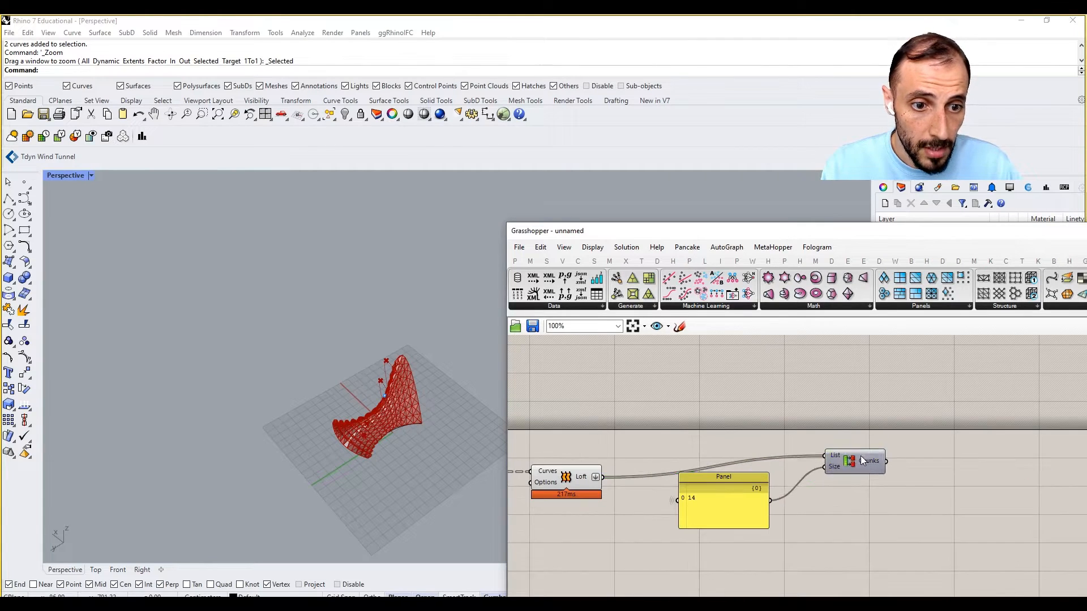
left_click(862, 460)
mouse_move(875, 462)
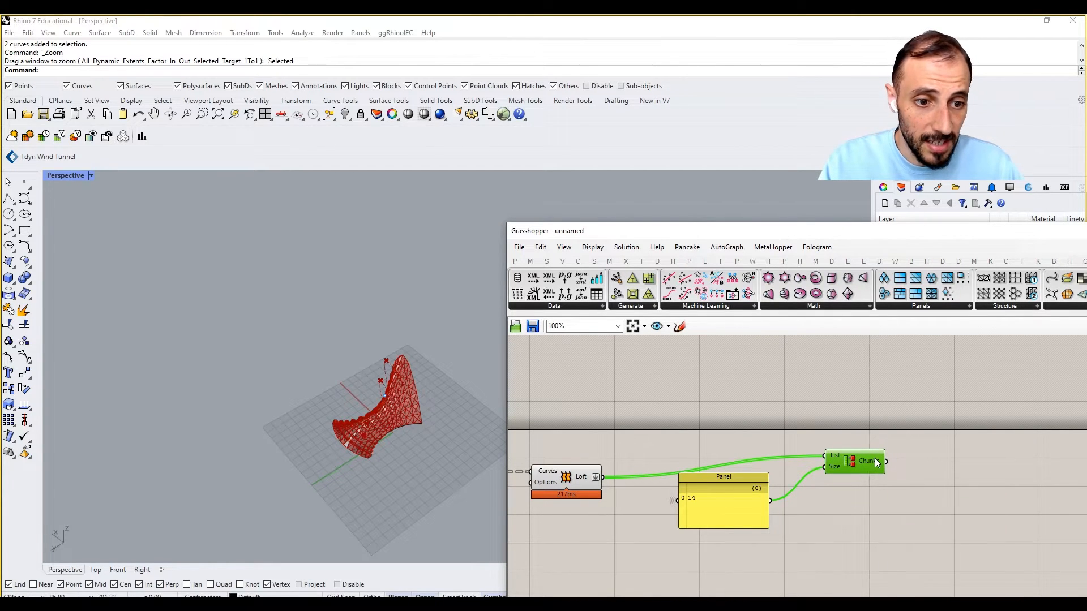
right_click_drag(876, 463, 857, 411)
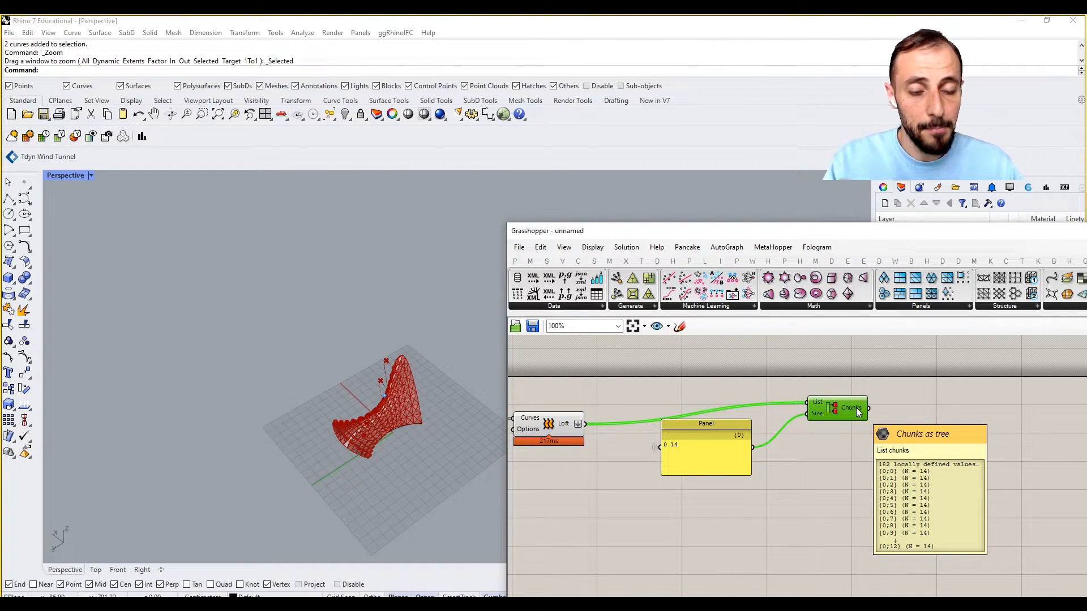
- Add a Tree Branch component, feed the Chunks output into its Tree input and simplify that input
double_click(937, 412)
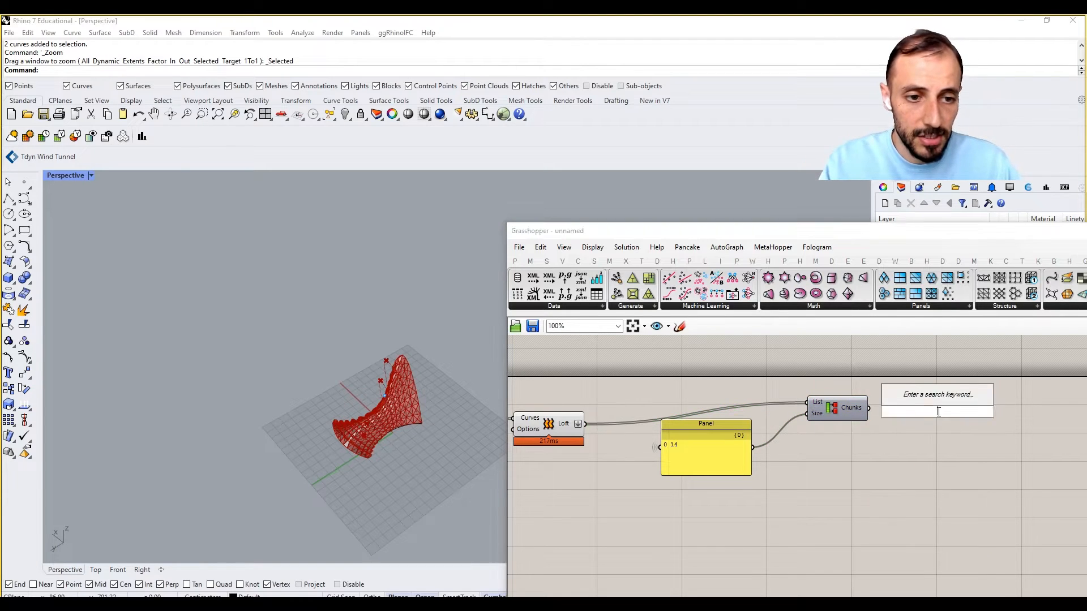
type("tree br")
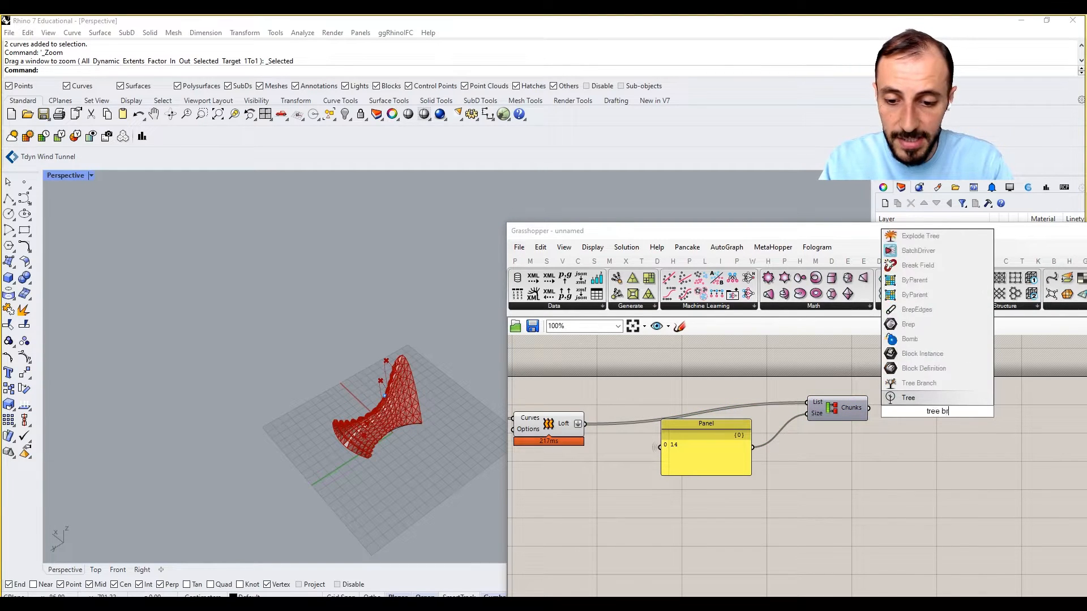
type("anch")
left_click(911, 396)
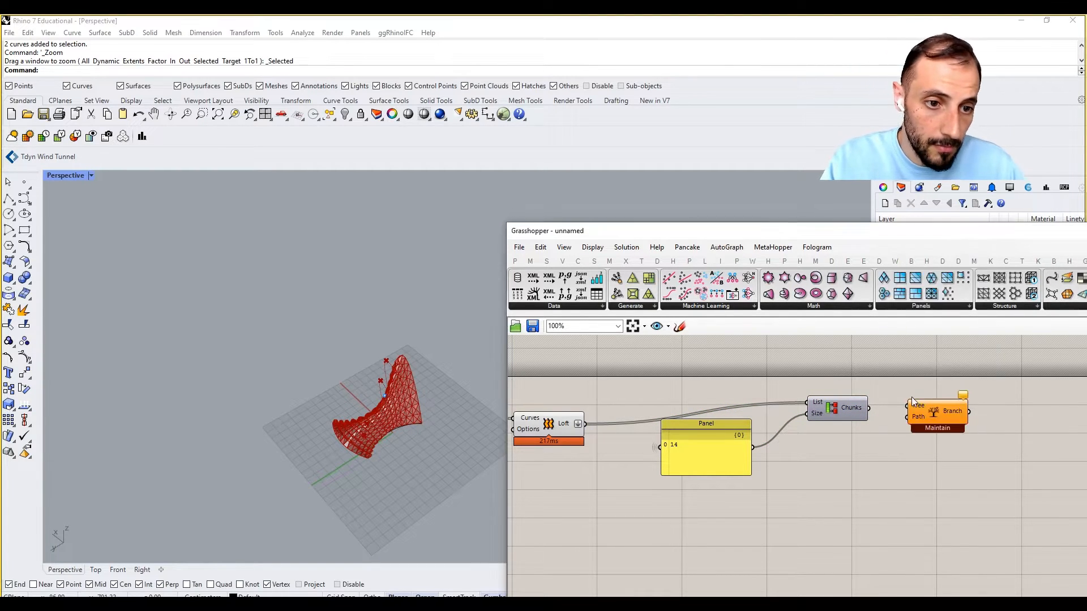
scroll(872, 410, "up", 2)
left_click_drag(866, 408, 913, 407)
right_click(923, 407)
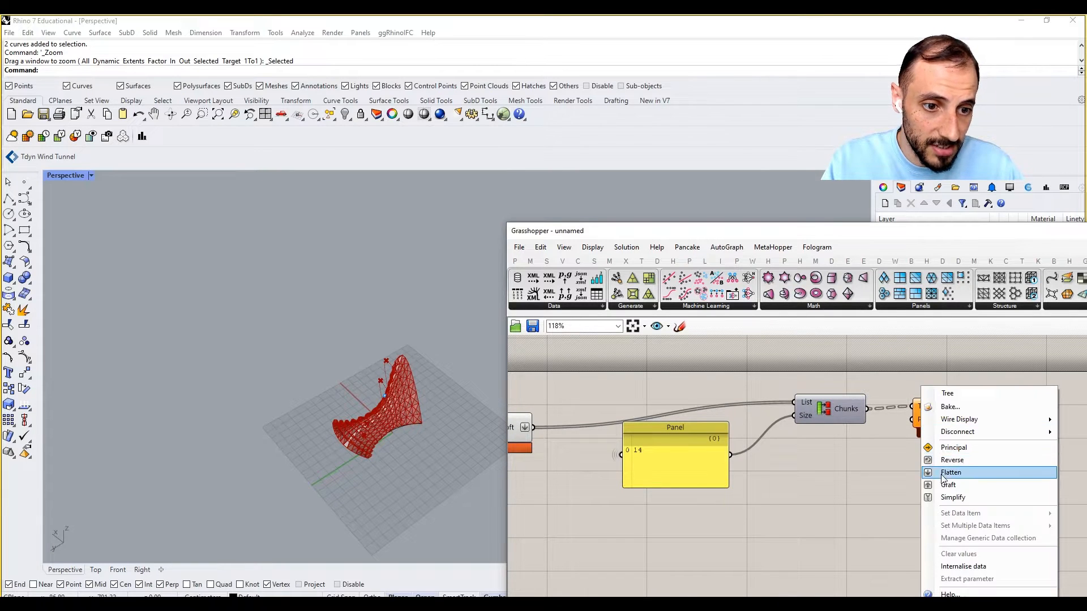
left_click(944, 498)
- Wire a number slider of 3 into the Tree Branch's Path input, then reduce it to 0 to preview different panel rows
double_click(864, 488)
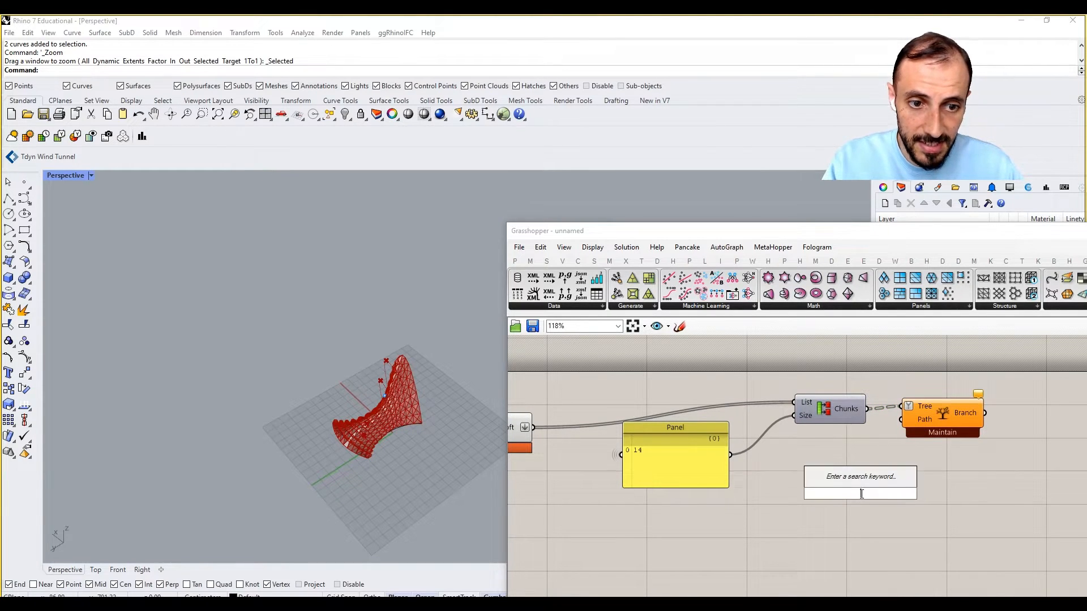
type("3")
key("Return")
scroll(860, 494, "up", 1)
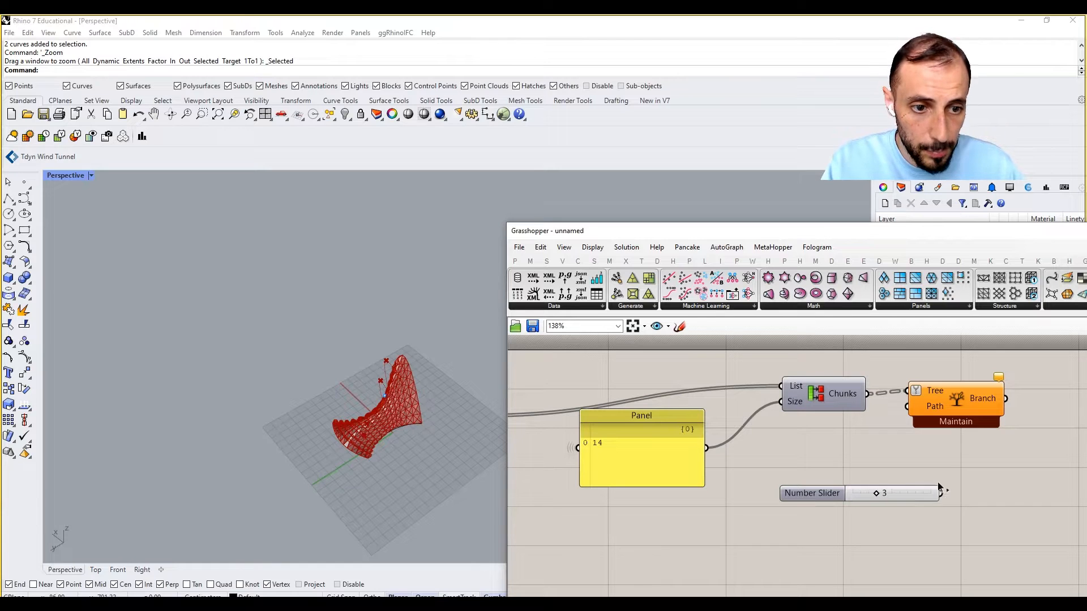
left_click_drag(940, 493, 907, 407)
scroll(397, 409, "up", 4)
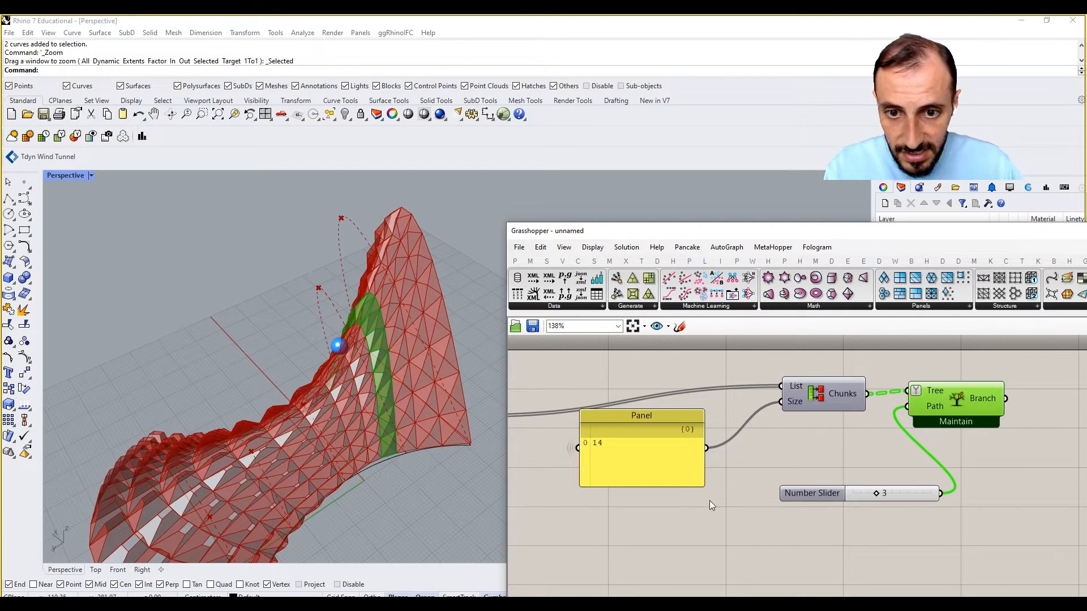
left_click_drag(875, 493, 779, 481)
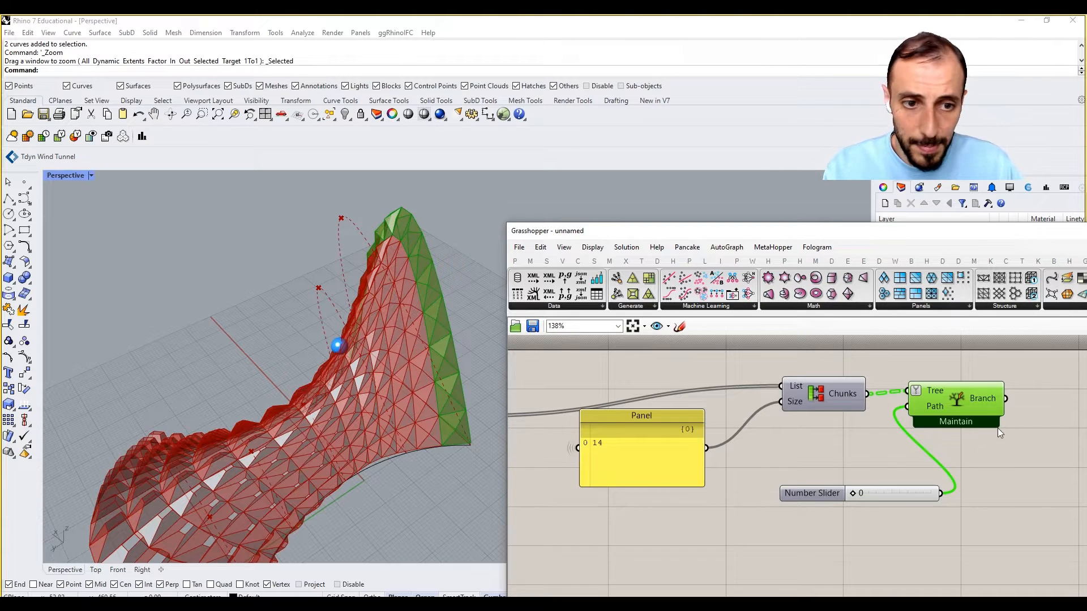
right_click_drag(997, 428, 919, 441)
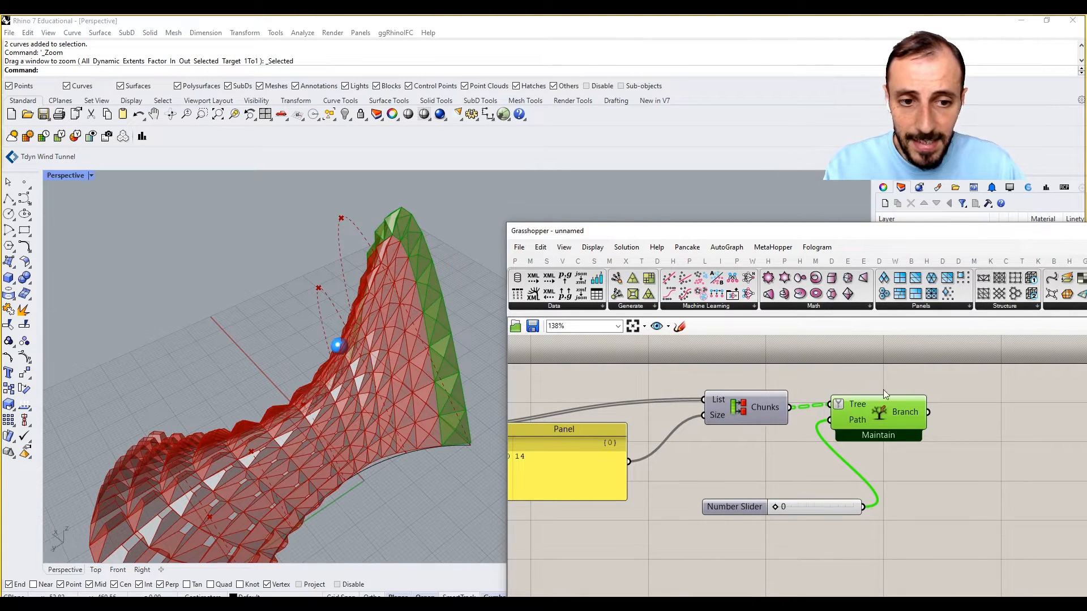
scroll(865, 466, "down", 2)
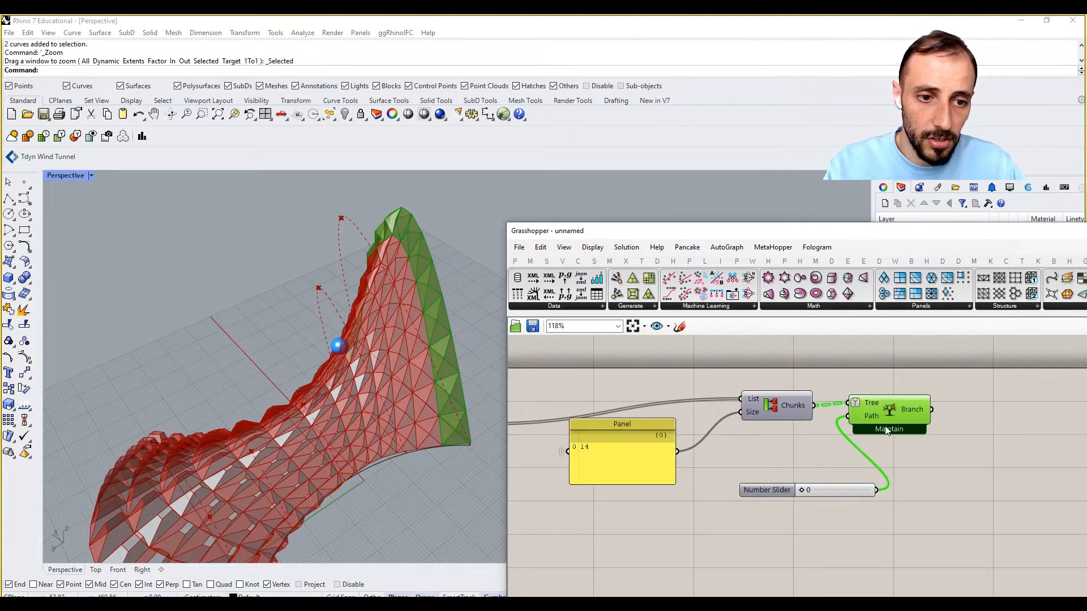
- Delete the Tree Branch component and its path number slider
key("Delete")
left_click(835, 490)
key("Delete")
- Add a Char Sequence component to the canvas below the Partition List
right_click_drag(820, 473, 838, 453)
double_click(868, 450)
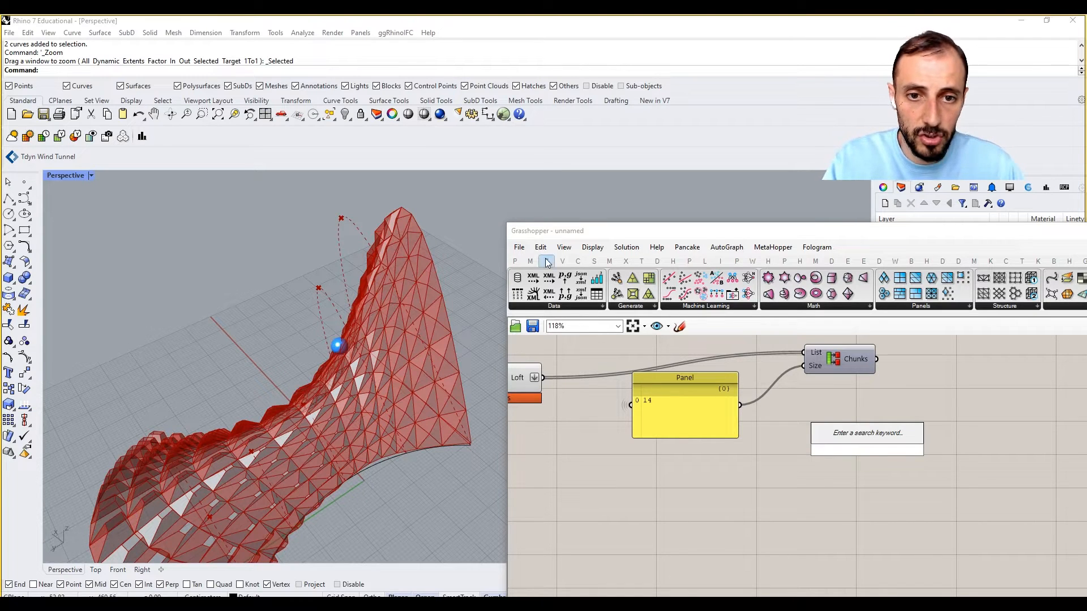
type("ca")
key("BackSpace")
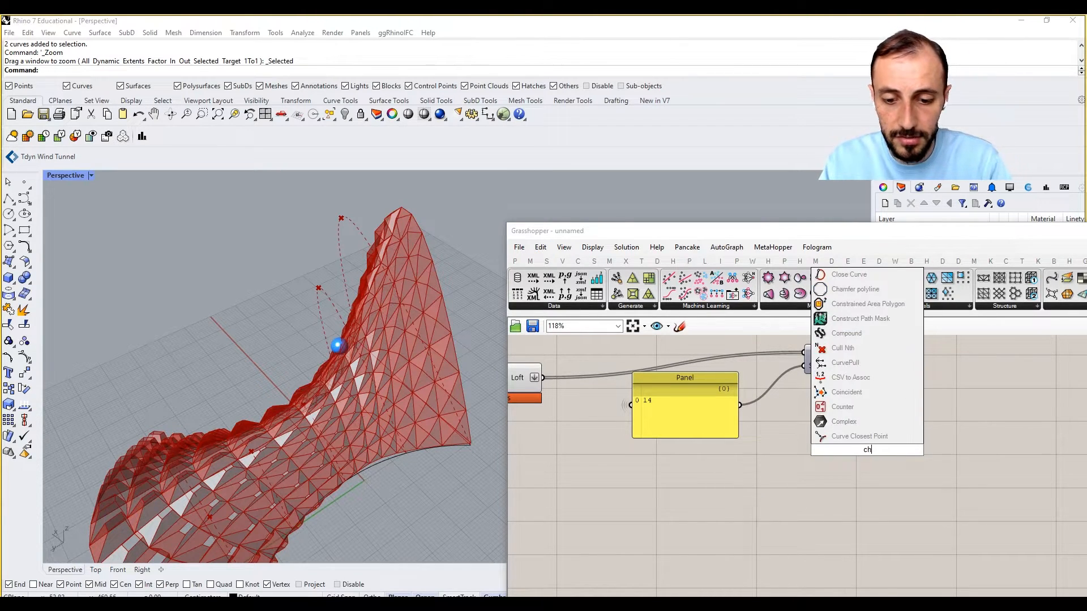
type("har")
left_click(853, 407)
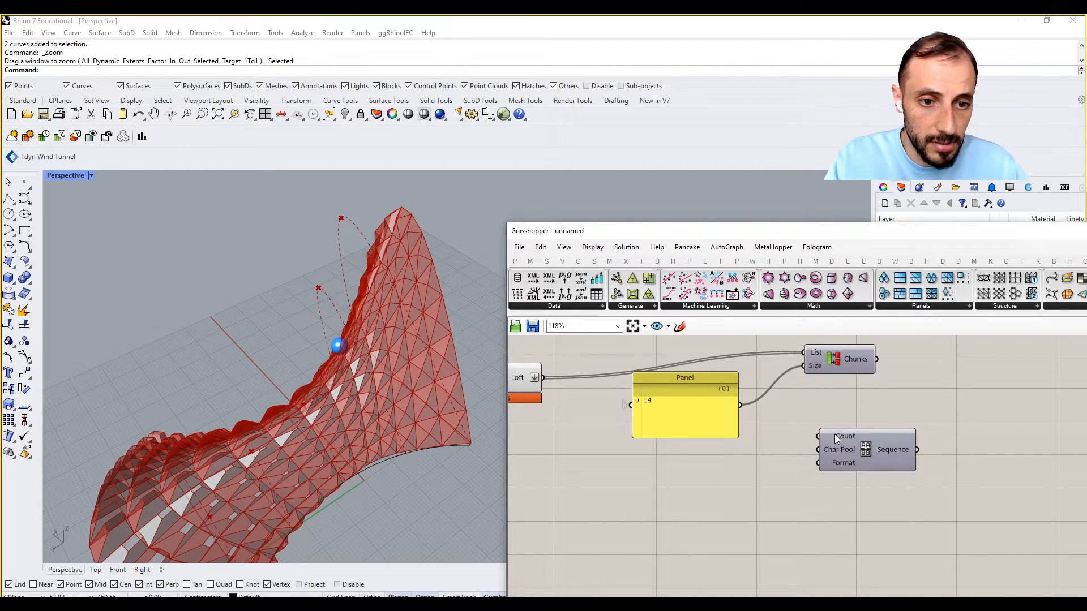
left_click_drag(834, 434, 766, 481)
- Duplicate the Size panel beside the Char Sequence component and add the LunchBox U Divisions slider as its source
left_click_drag(682, 418, 733, 479, "alt")
scroll(633, 505, "down", 8)
scroll(627, 504, "up", 6)
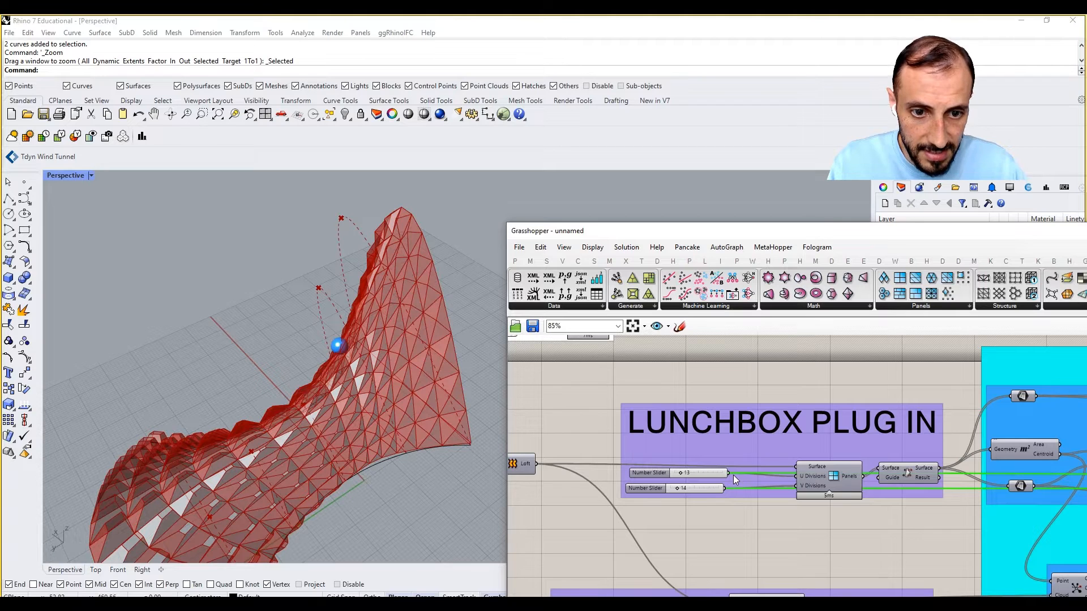
right_click_drag(849, 507, 661, 507)
scroll(661, 507, "down", 6)
right_click_drag(951, 466, 715, 465)
scroll(882, 486, "up", 5)
scroll(880, 517, "up", 5)
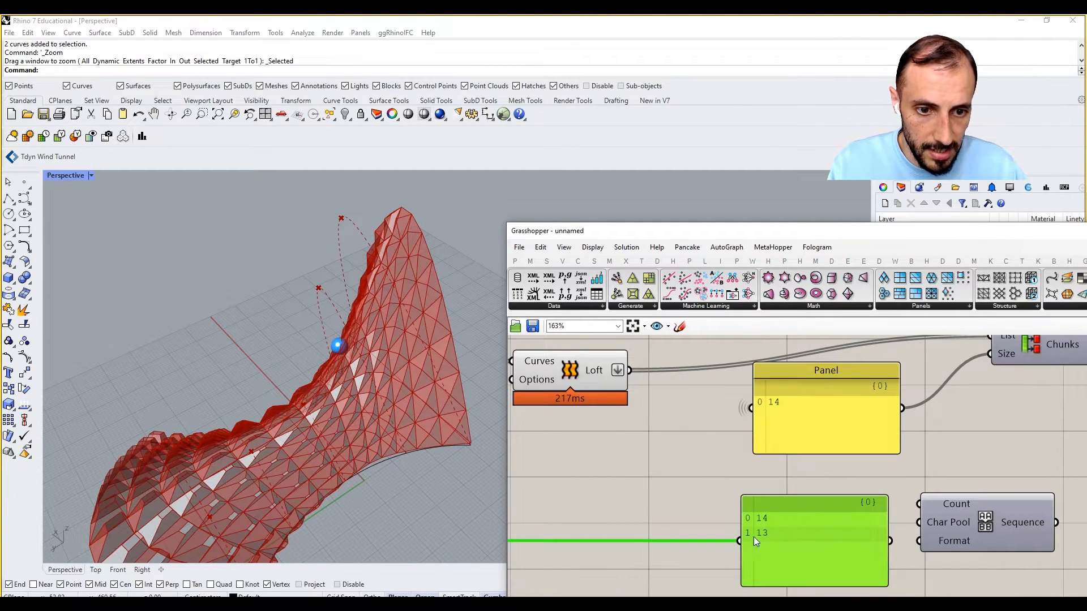
- Disconnect the V Divisions slider from the copied panel and wire that panel into the Char Sequence's Count input
right_click(745, 539)
mouse_move(802, 403)
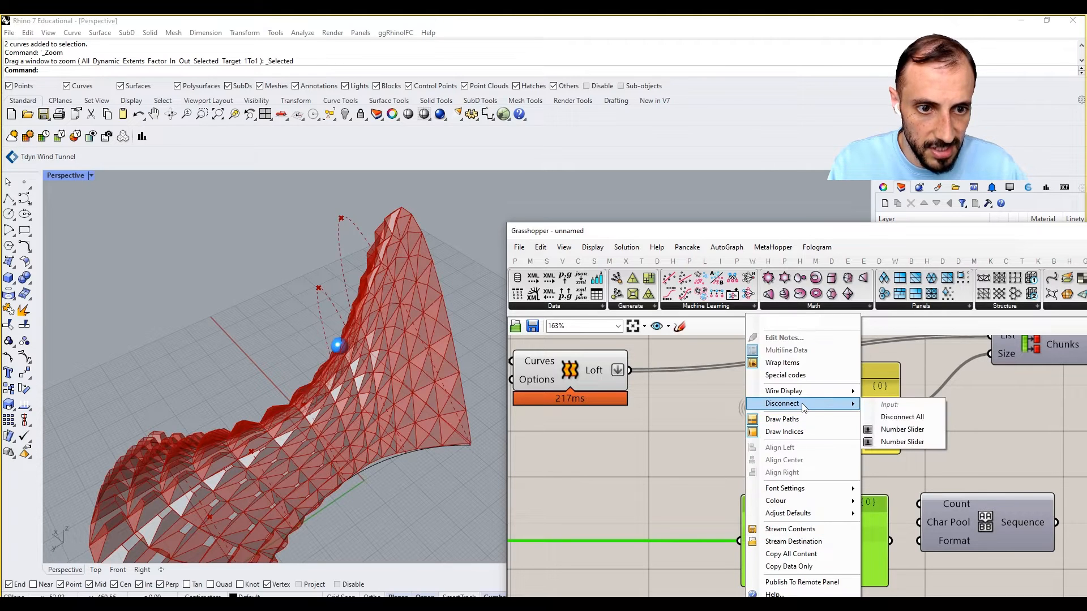
left_click(893, 431)
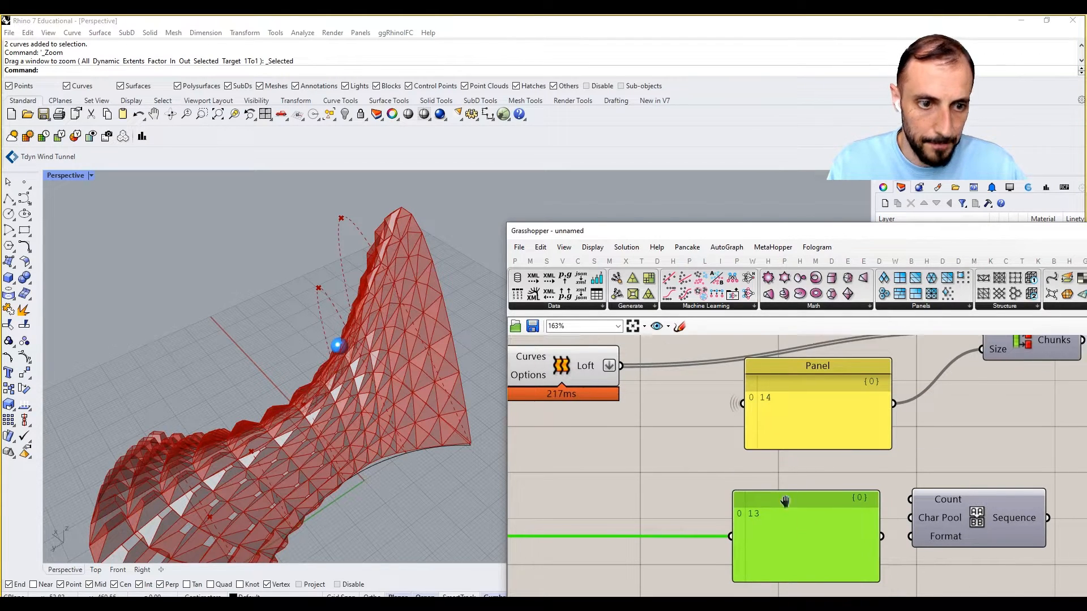
right_click_drag(772, 496, 729, 477)
left_click_drag(847, 522, 874, 485)
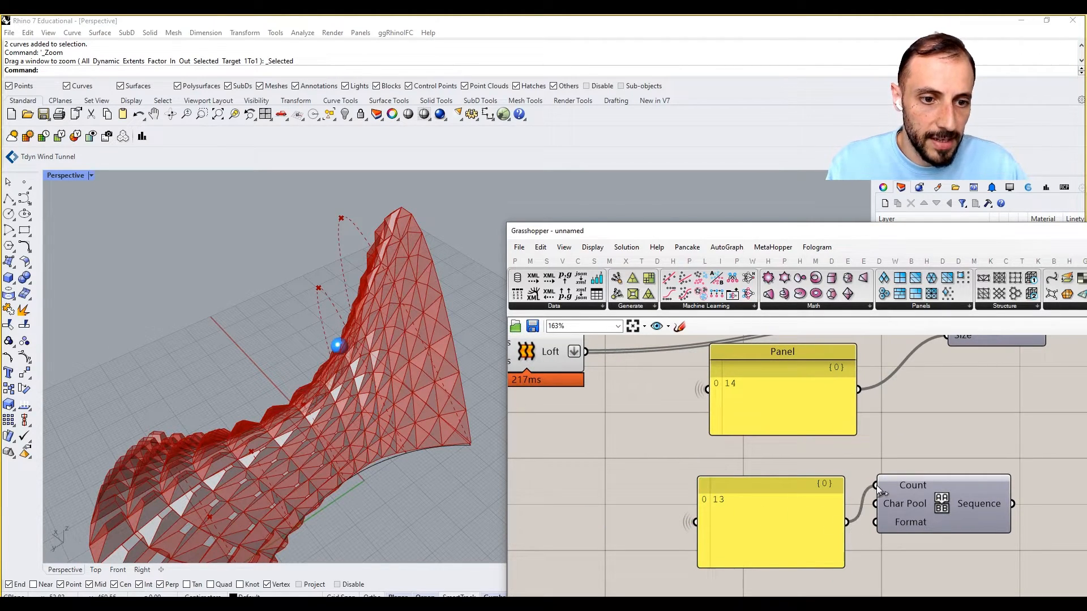
left_click_drag(775, 510, 795, 487)
- Orbit around the panelled surface in Rhino and restore the four-viewport layout
mouse_move(417, 450)
right_mouse_down()
mouse_move(417, 402)
mouse_move(324, 457)
right_mouse_up()
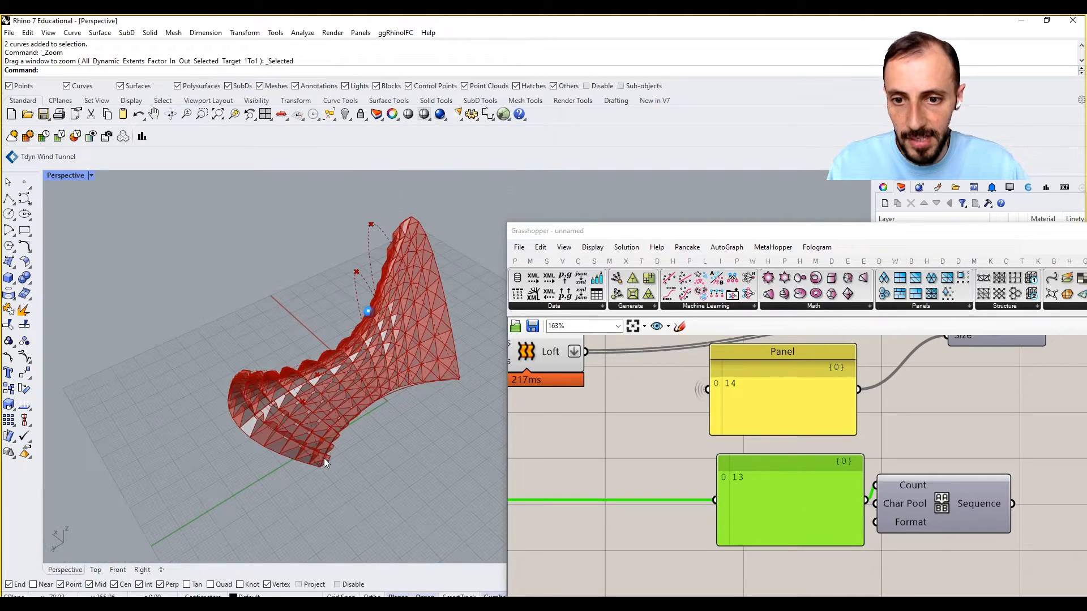
right_click_drag(415, 369, 406, 388)
double_click(73, 175)
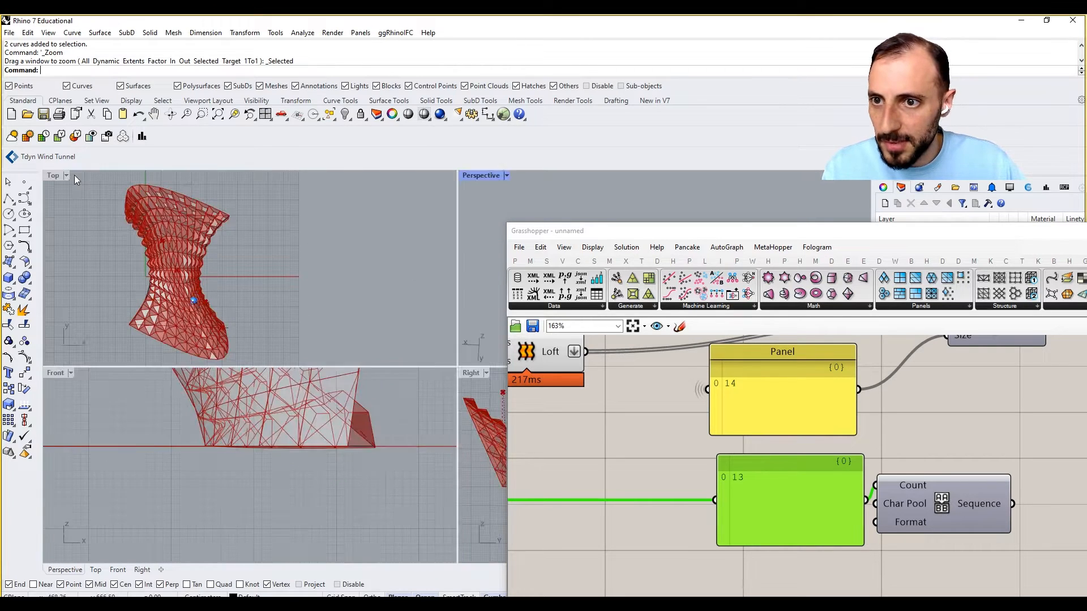
- Examine the panelled surface from above and in the perspective view, and inspect the Partition List's Chunks data
left_click(185, 232)
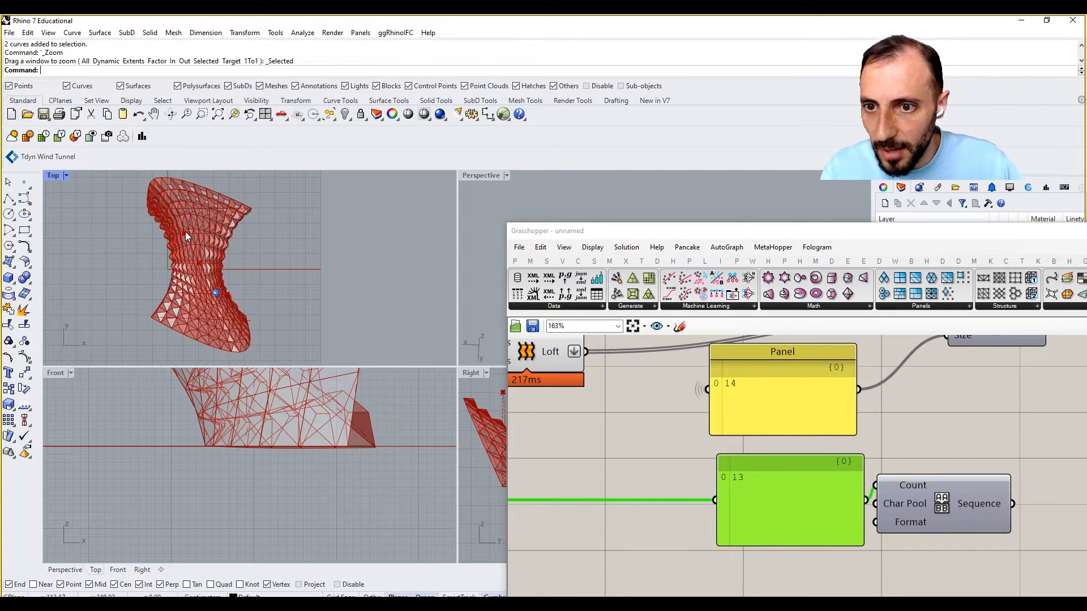
double_click(476, 175)
right_click_drag(475, 175, 369, 362)
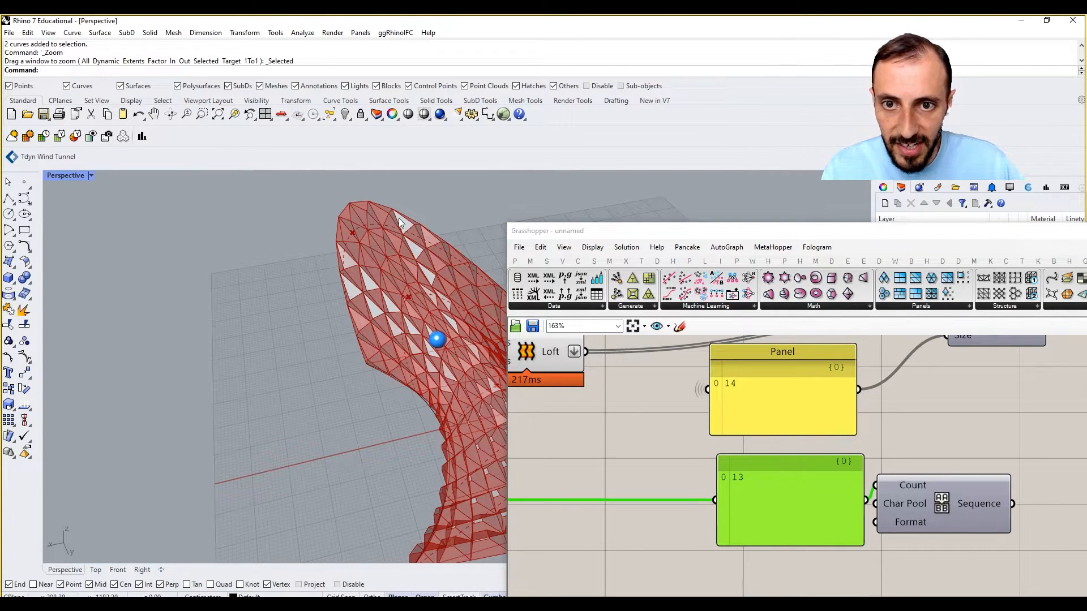
right_click_drag(464, 264, 388, 259)
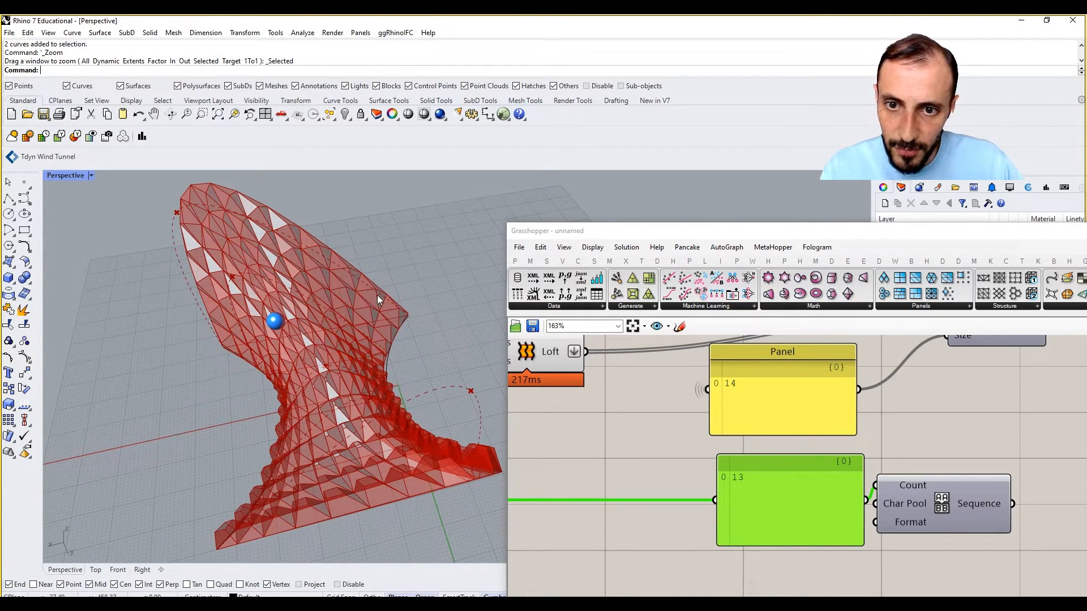
right_click_drag(988, 388, 922, 437)
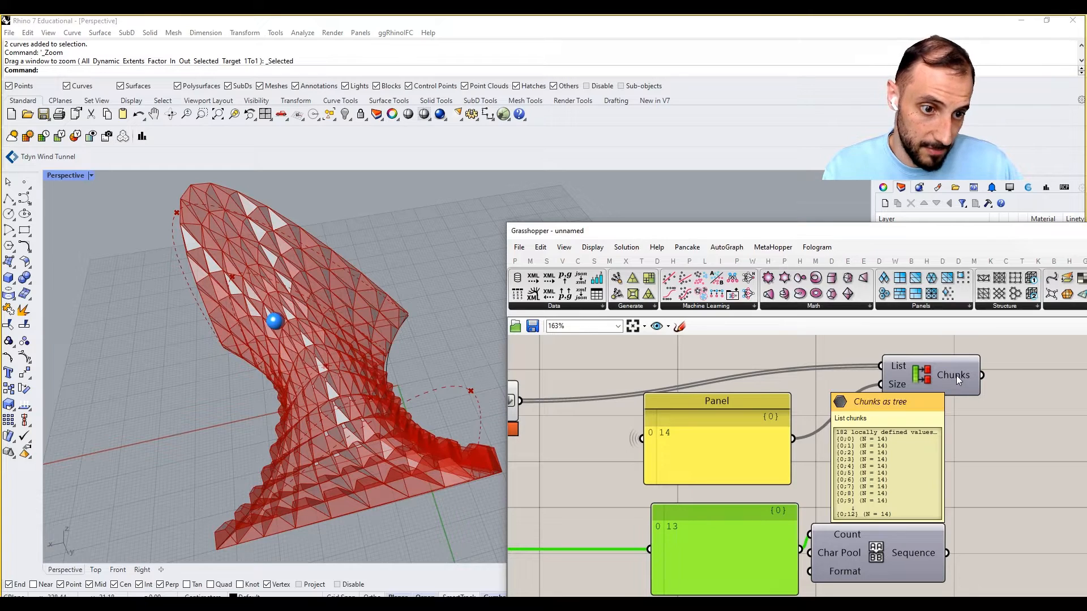
right_click_drag(955, 375, 904, 355)
right_click_drag(391, 412, 332, 369)
right_click_drag(329, 296, 305, 304)
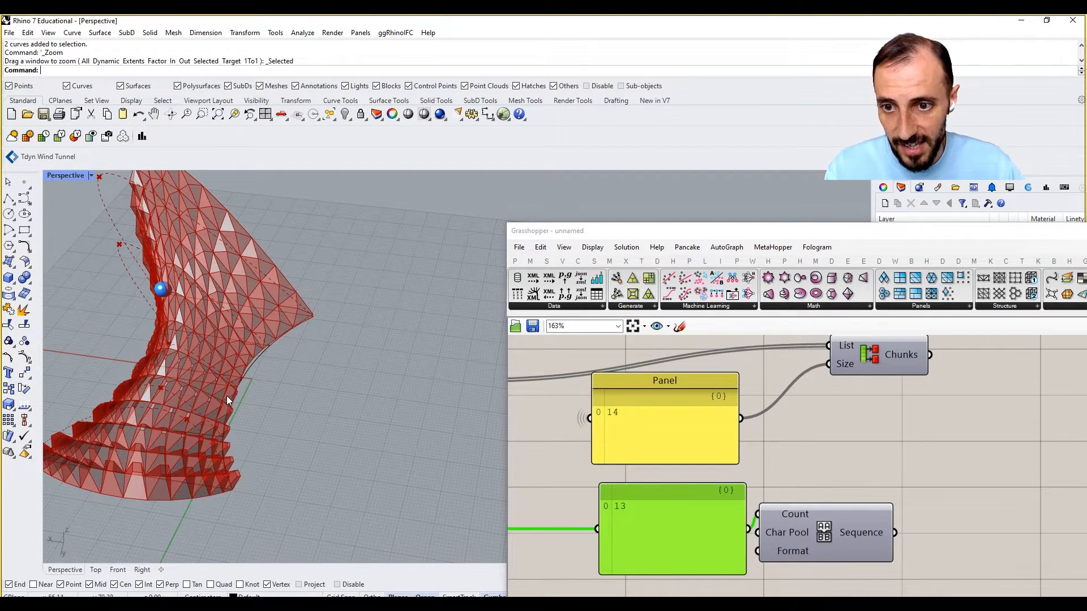
- Add a Text Tag component and place it beyond the Partition List with room for more components in between
right_click_drag(934, 423, 827, 463)
left_click(828, 449)
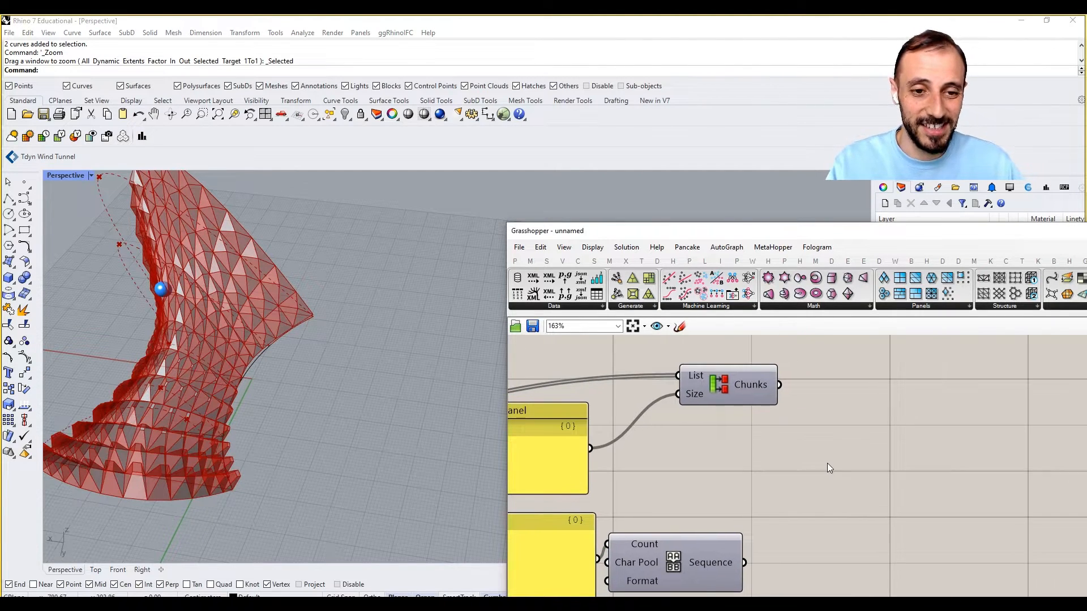
double_click(827, 462)
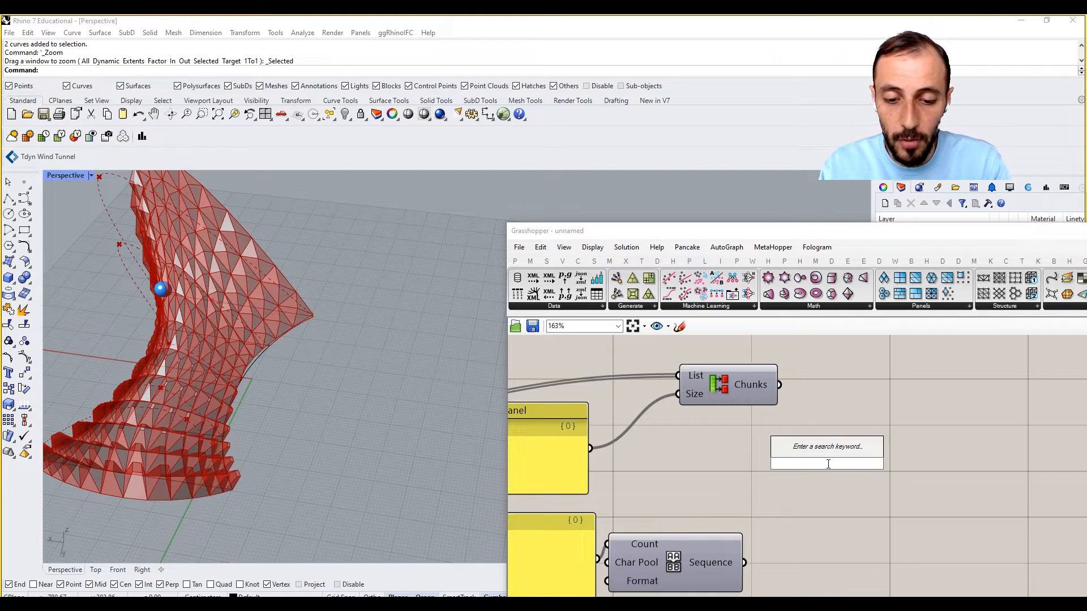
type("tag")
left_click(821, 449)
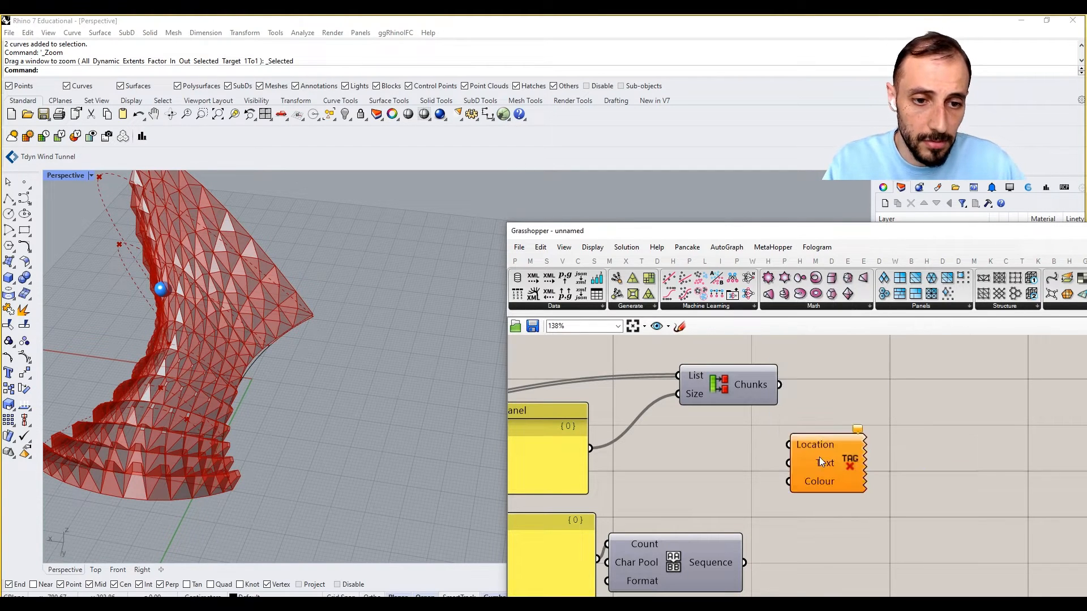
scroll(819, 457, "down", 3)
left_click_drag(825, 456, 884, 453)
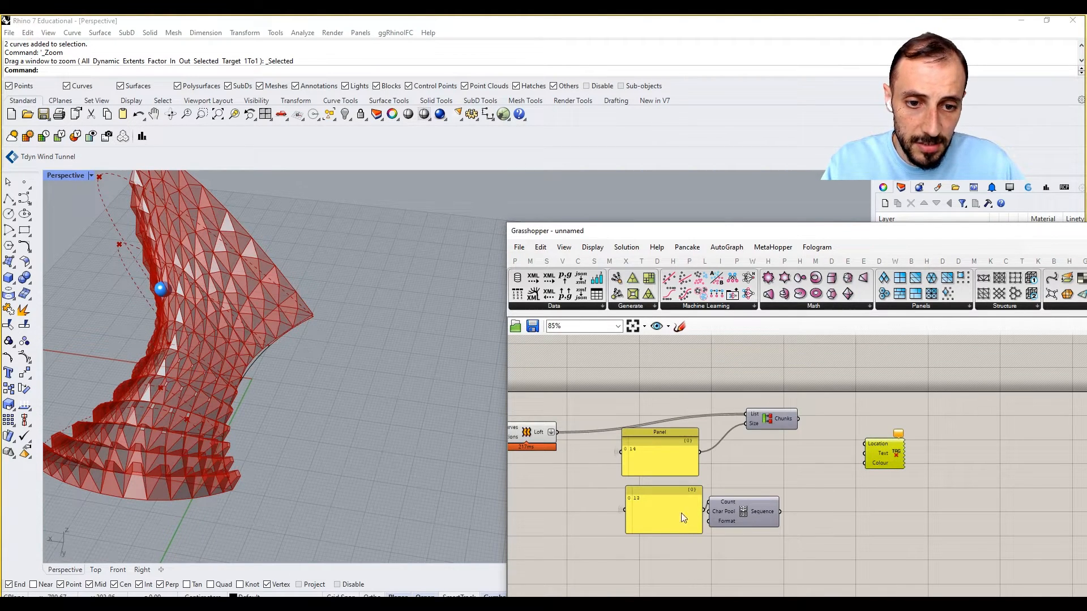
- Add a Concatenate component beside the Char Sequence and wire the Sequence output into its Fragment A input
left_click_drag(681, 514, 671, 516)
left_click(850, 512)
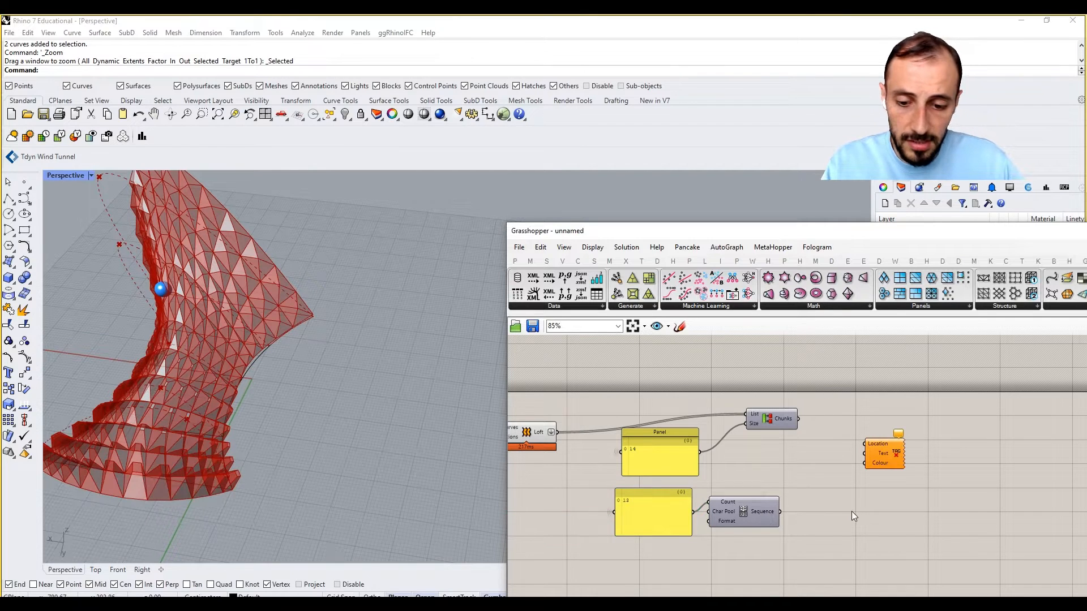
double_click(851, 511)
type("concat")
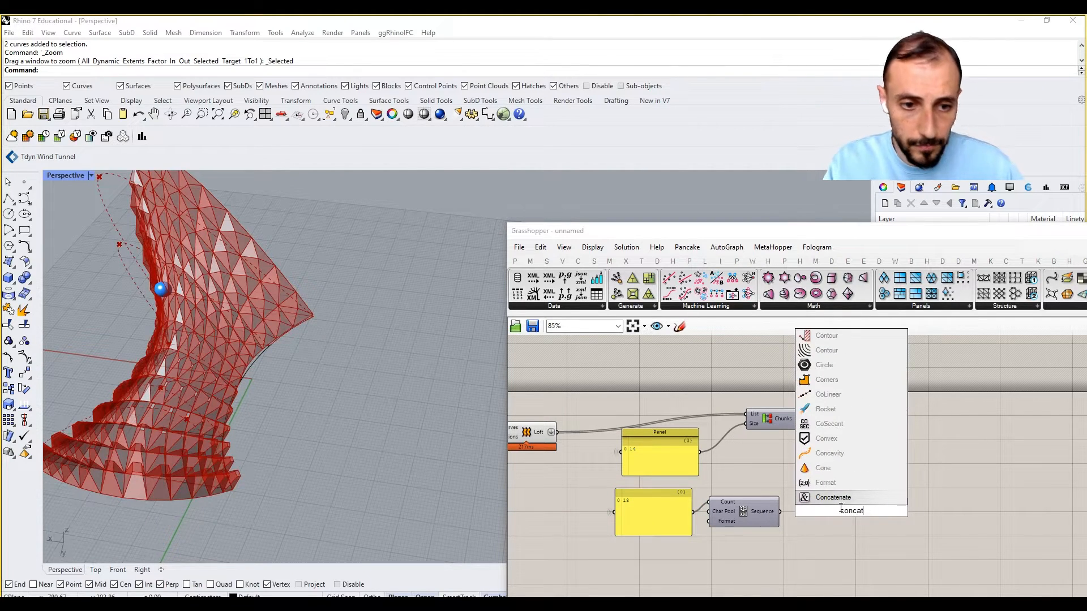
left_click(828, 499)
scroll(788, 511, "up", 2)
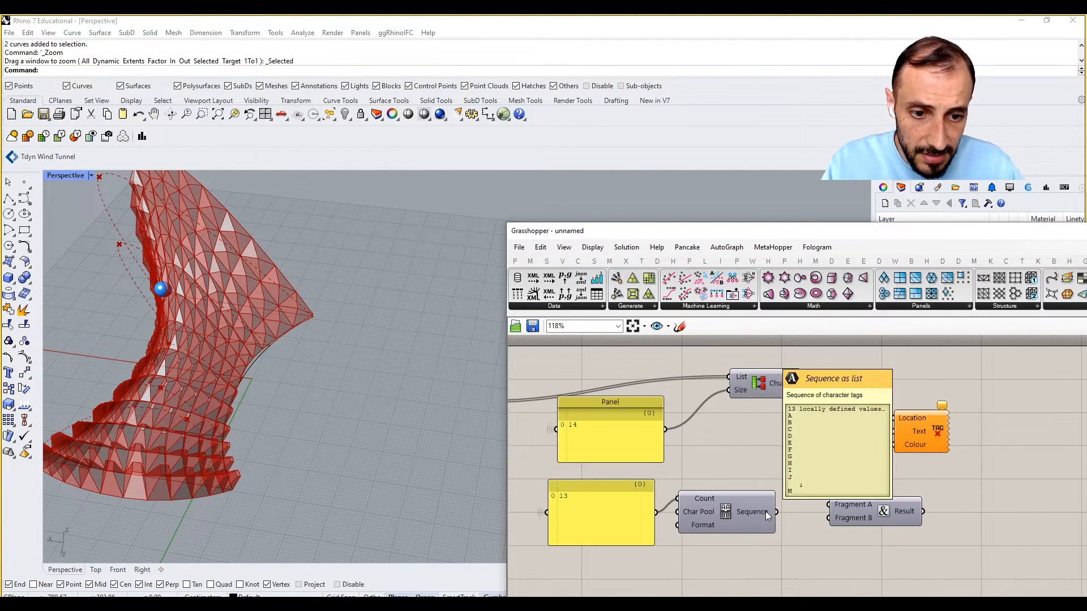
left_click_drag(776, 512, 875, 508)
left_click(817, 466)
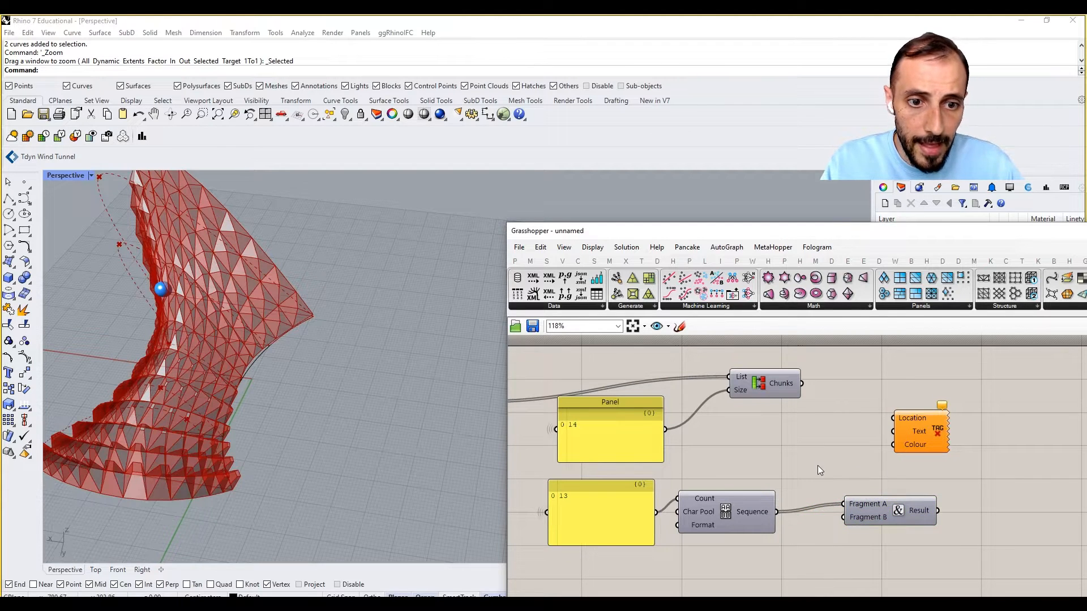
- Enable the viewport preview of the Area component that takes the scaled panel geometry
scroll(818, 466, "down", 2)
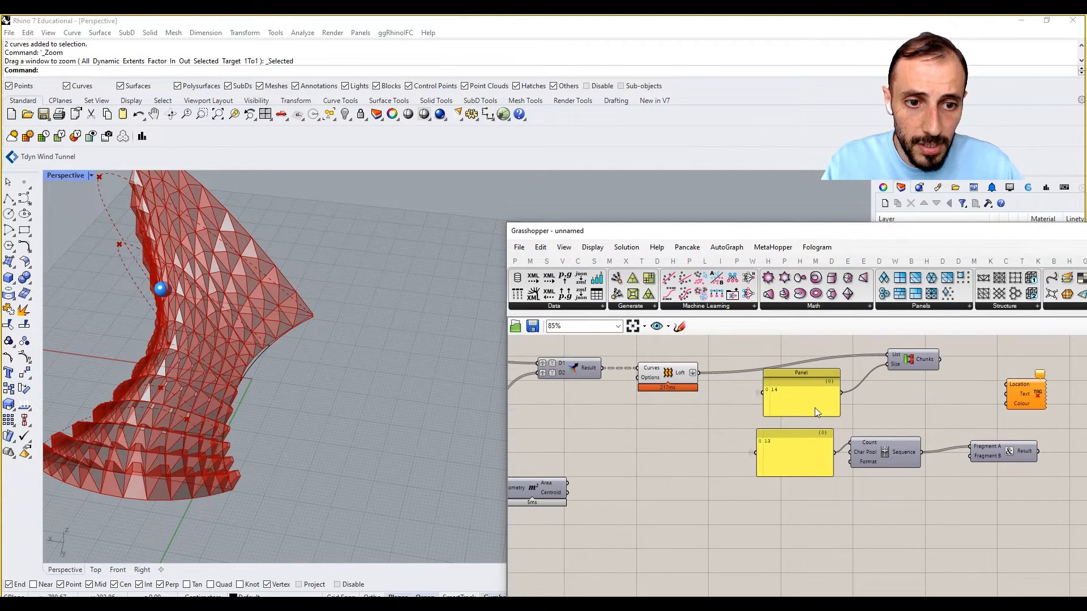
right_click_drag(572, 495, 713, 489)
left_click(681, 490)
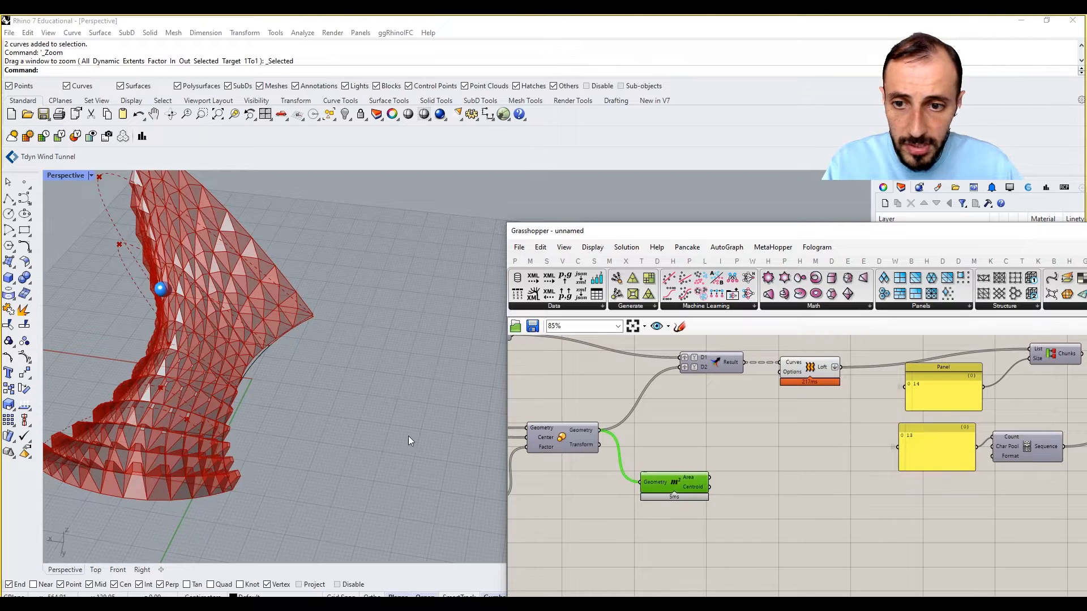
right_click(691, 455)
left_click(719, 432)
left_click(695, 455)
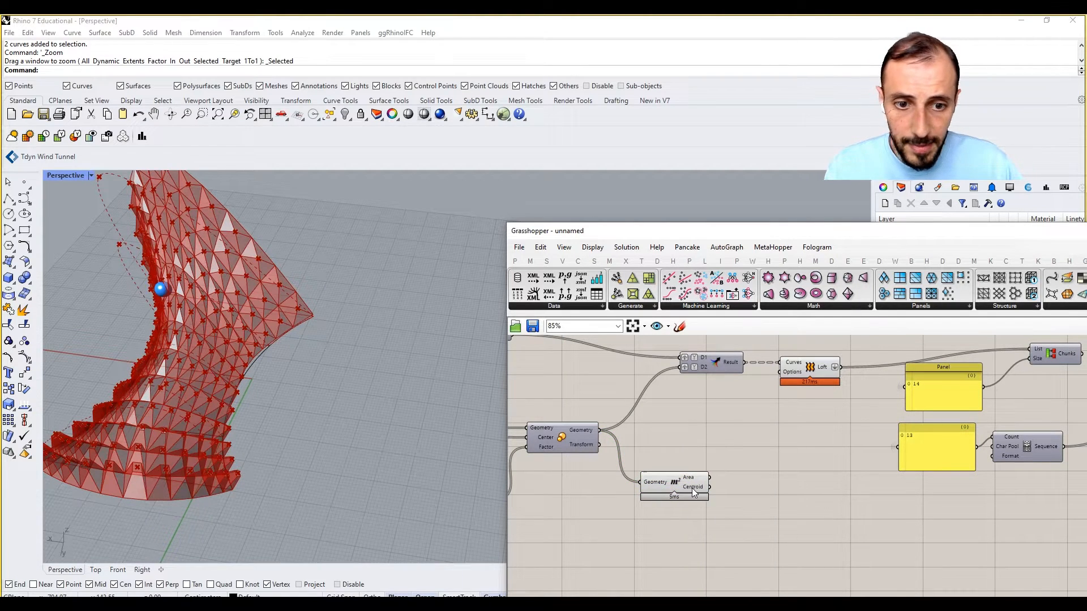
- Reposition the Area component above the Merge component and shift the Partition List slightly
mouse_move(692, 488)
left_click_drag(692, 488, 757, 527)
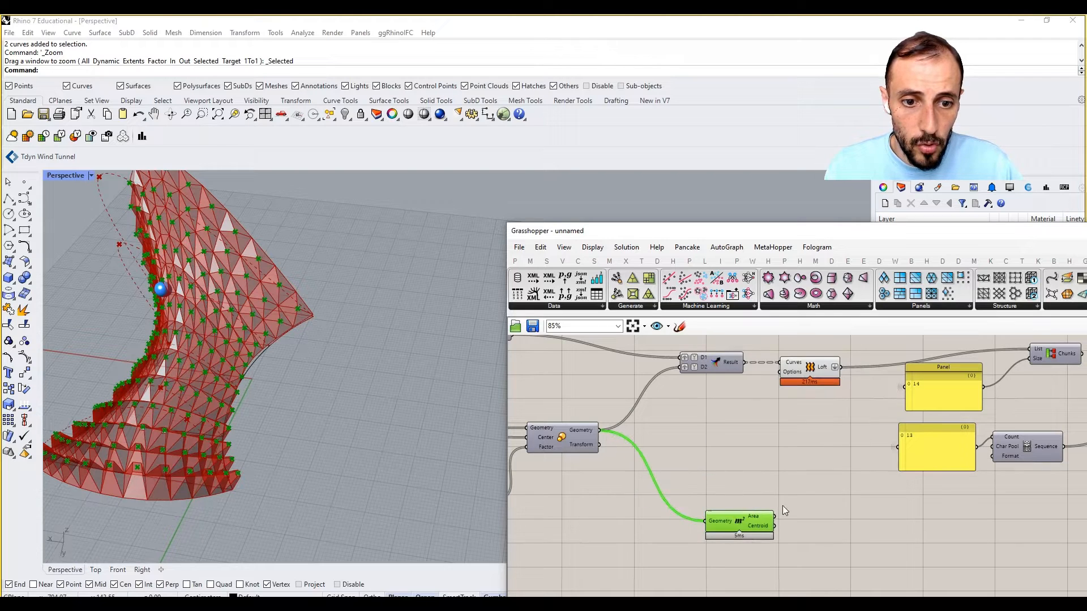
left_click(813, 501)
right_click_drag(812, 501, 709, 508)
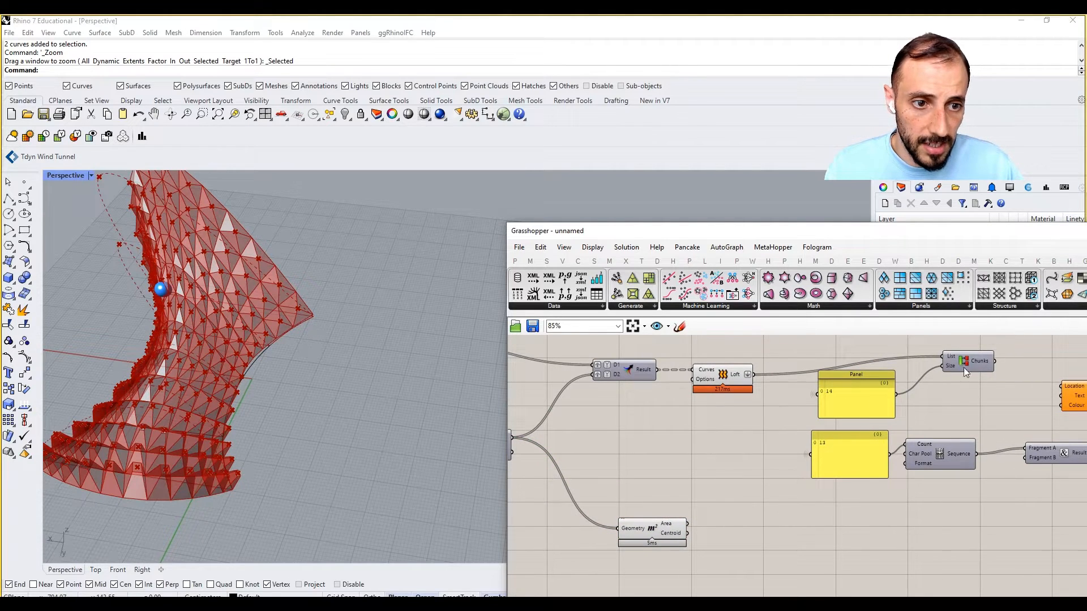
left_click_drag(963, 368, 947, 366)
mouse_move(962, 360)
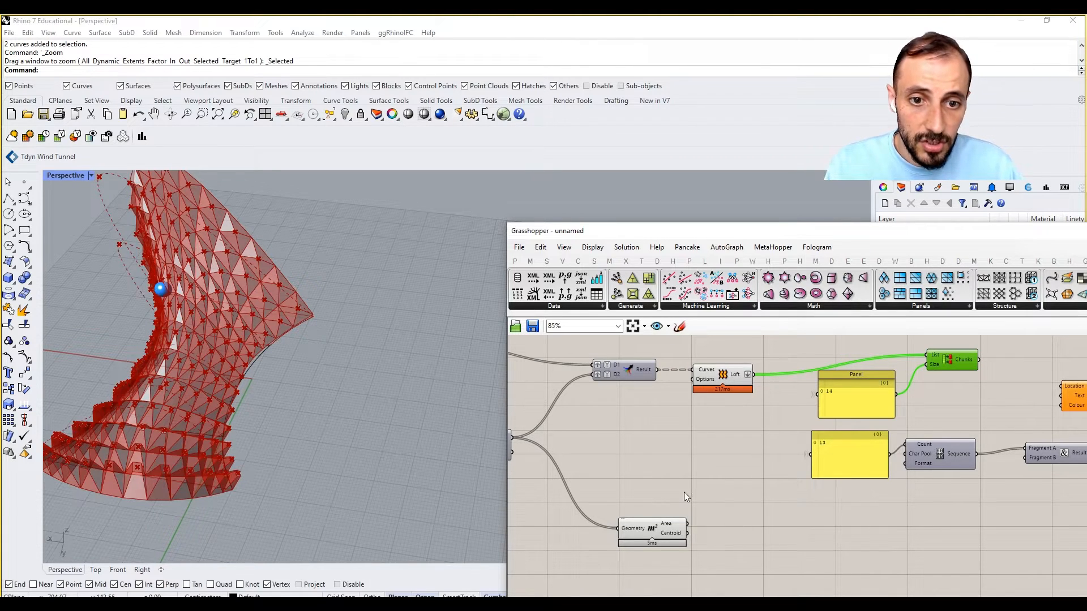
scroll(683, 492, "down", 2)
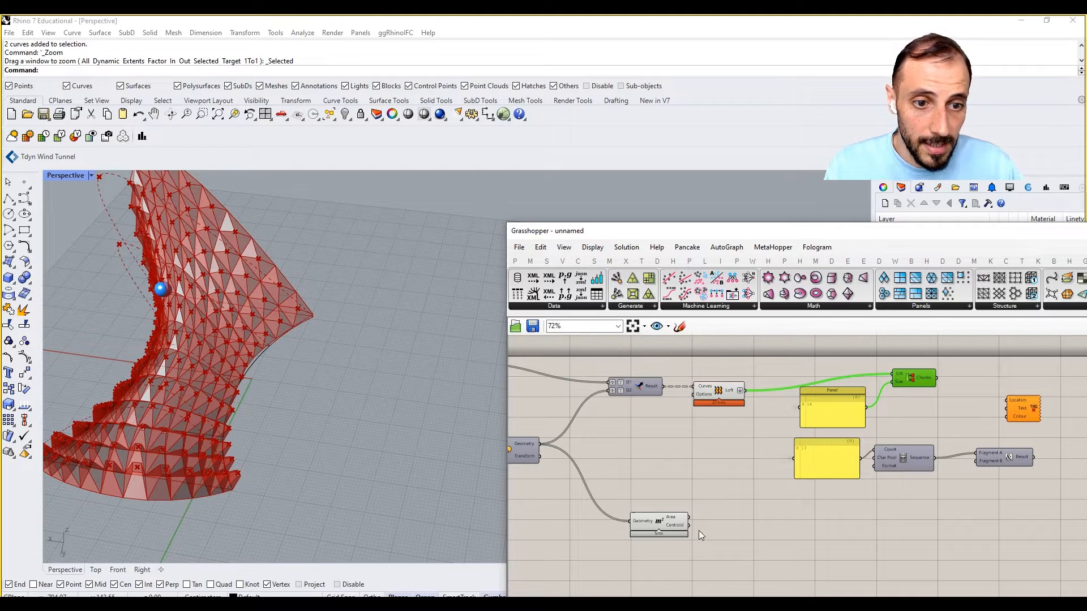
left_click_drag(650, 520, 624, 341)
right_click_drag(622, 367, 624, 445)
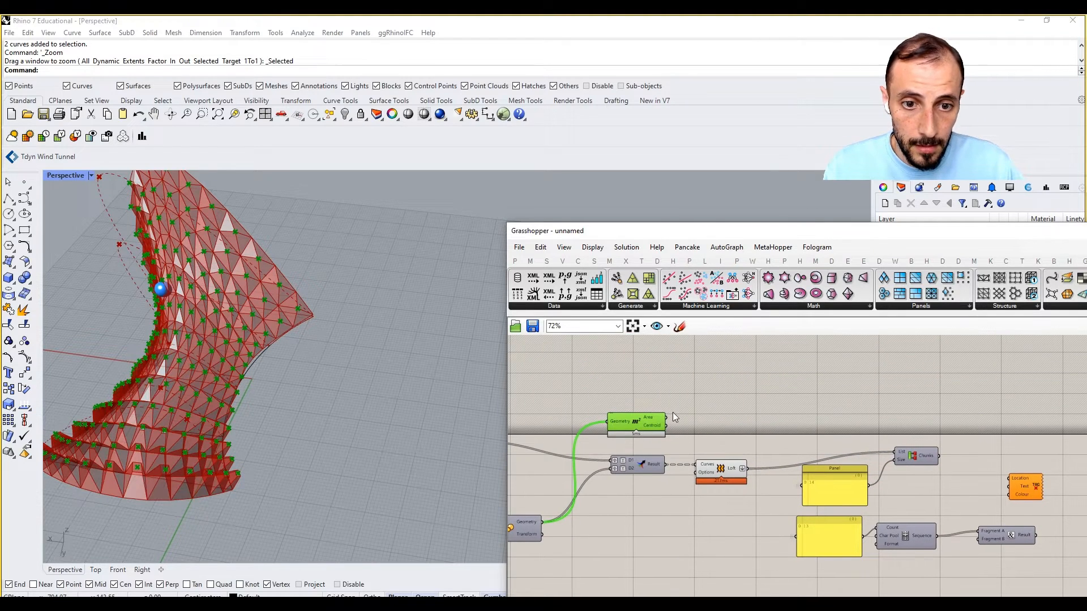
- Add a Geometry parameter and route the scaled geometry through it into the Area component
left_click(598, 386)
double_click(599, 386)
type("geo")
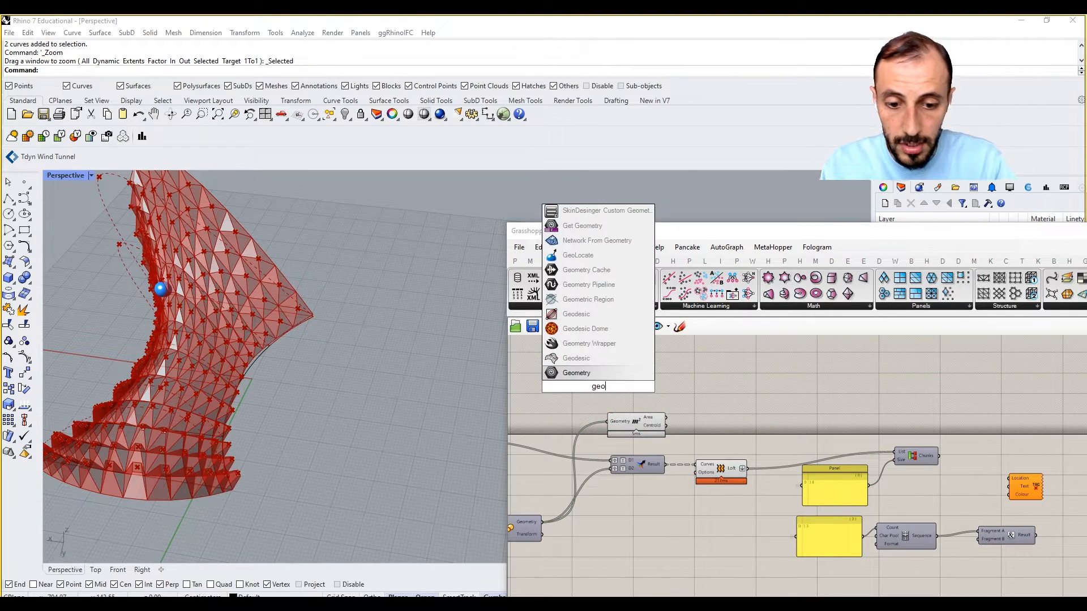
left_click(594, 375)
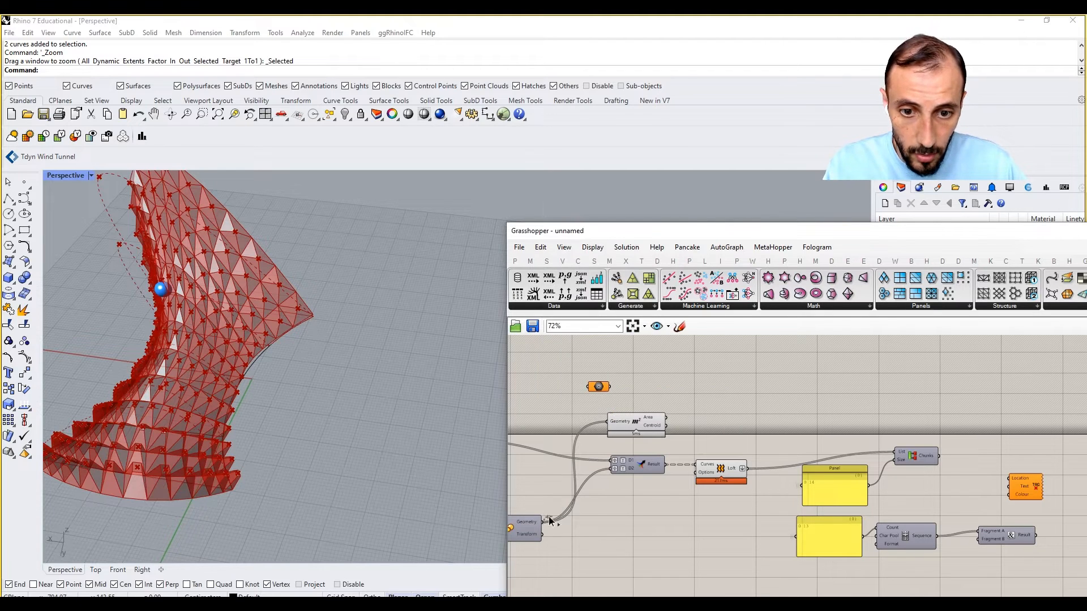
left_click_drag(542, 521, 702, 422)
- Duplicate the Partition List, feed it the Area centroids as its List, and wire its Chunks into the Text Tag's Location
left_click_drag(920, 459, 910, 426, "alt")
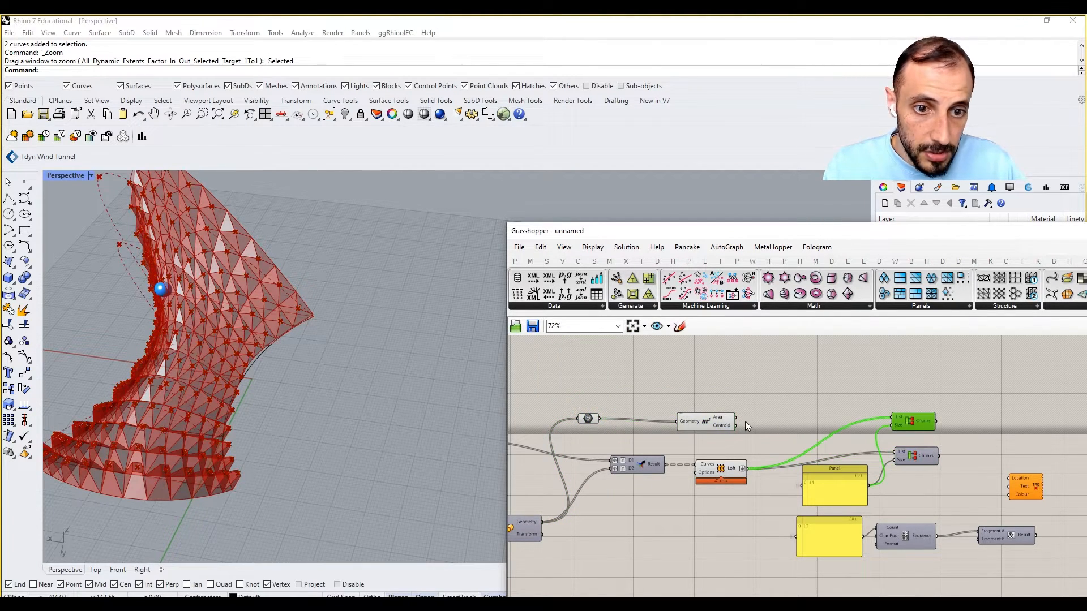
left_click_drag(778, 436, 1009, 479)
left_click(1023, 465)
scroll(1018, 476, "up", 2)
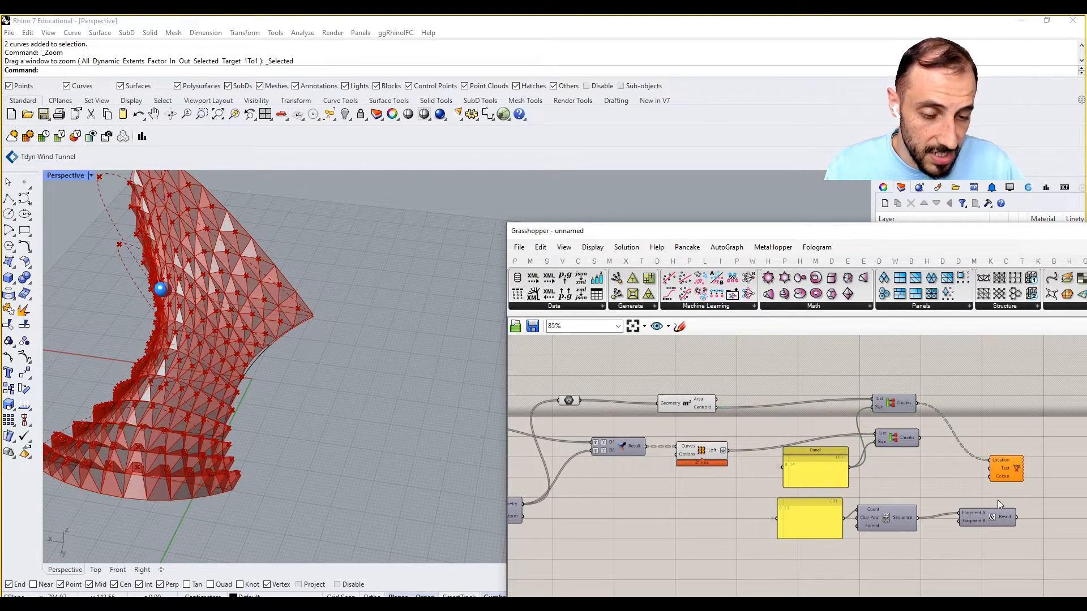
- Wire the Concatenate Result into the Text Tag's Text input and tidy the surrounding components
left_click_drag(1004, 527, 992, 533)
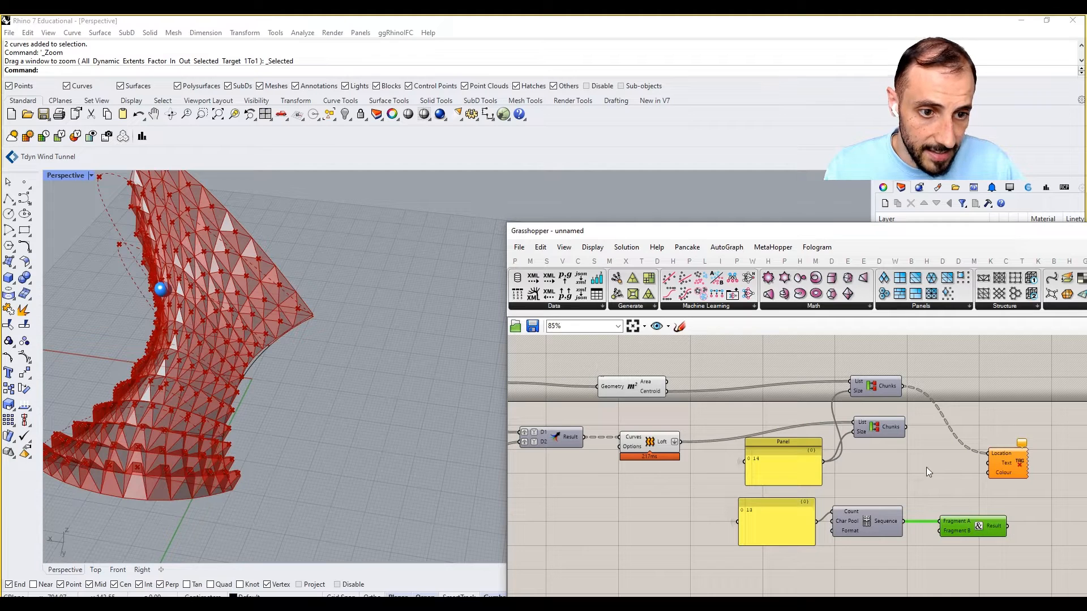
left_click_drag(881, 430, 882, 443)
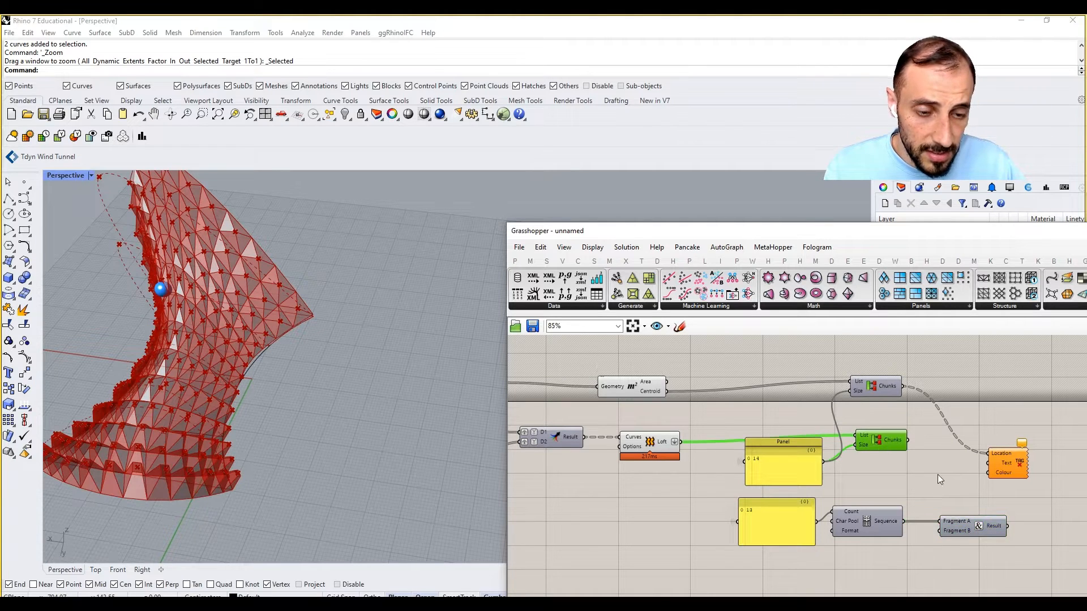
left_click_drag(986, 522, 972, 462)
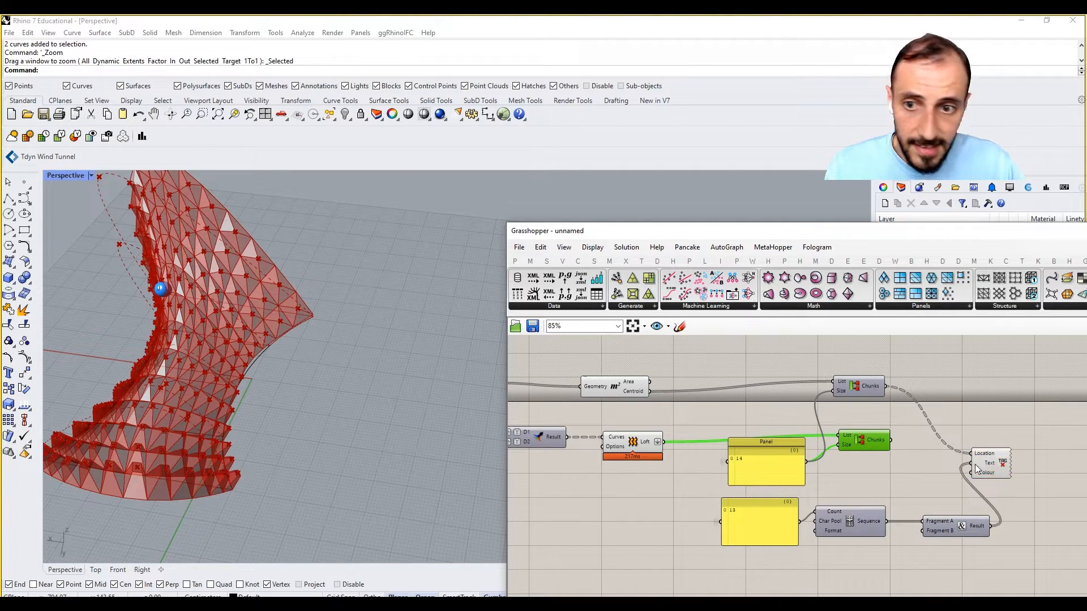
left_click(990, 459)
right_click_drag(984, 421, 914, 416)
left_click_drag(915, 460, 943, 457)
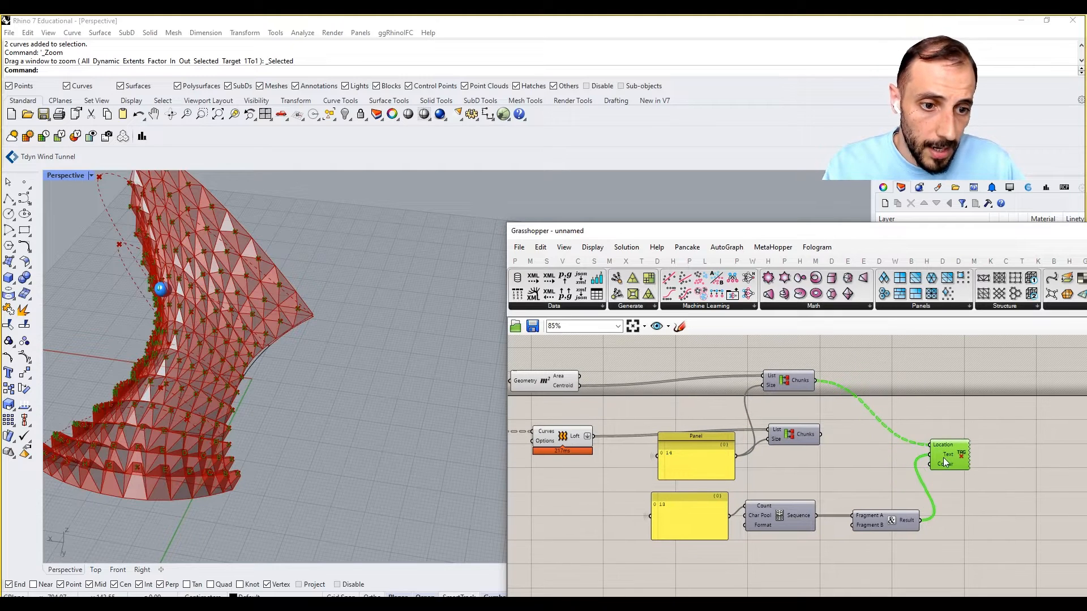
- Add a Colour Swatch, wire it into the Text Tag's Colour input, and arrange both components side by side
mouse_move(913, 524)
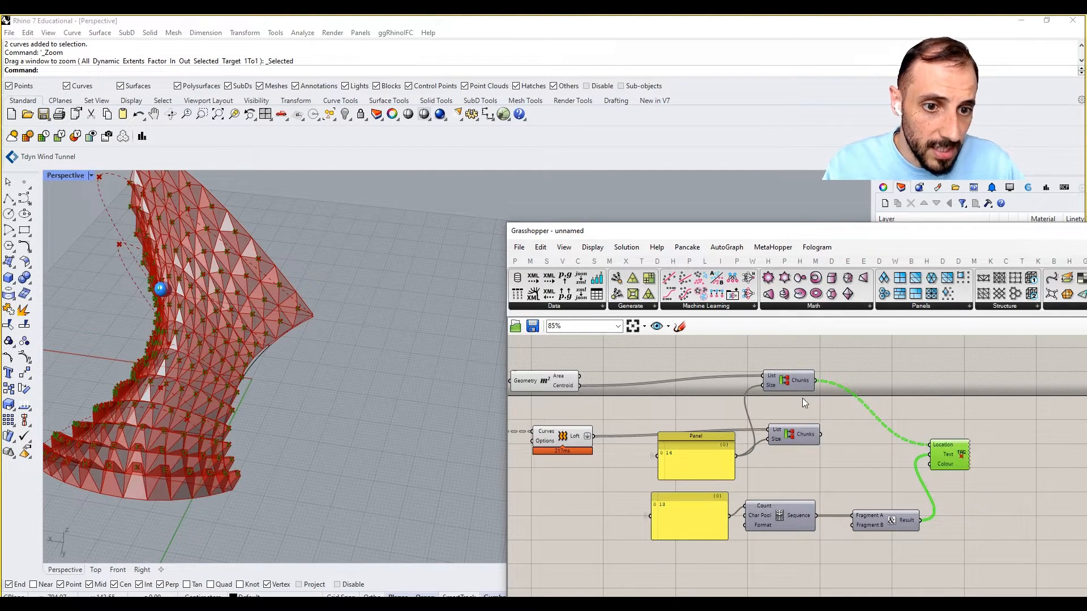
mouse_move(804, 387)
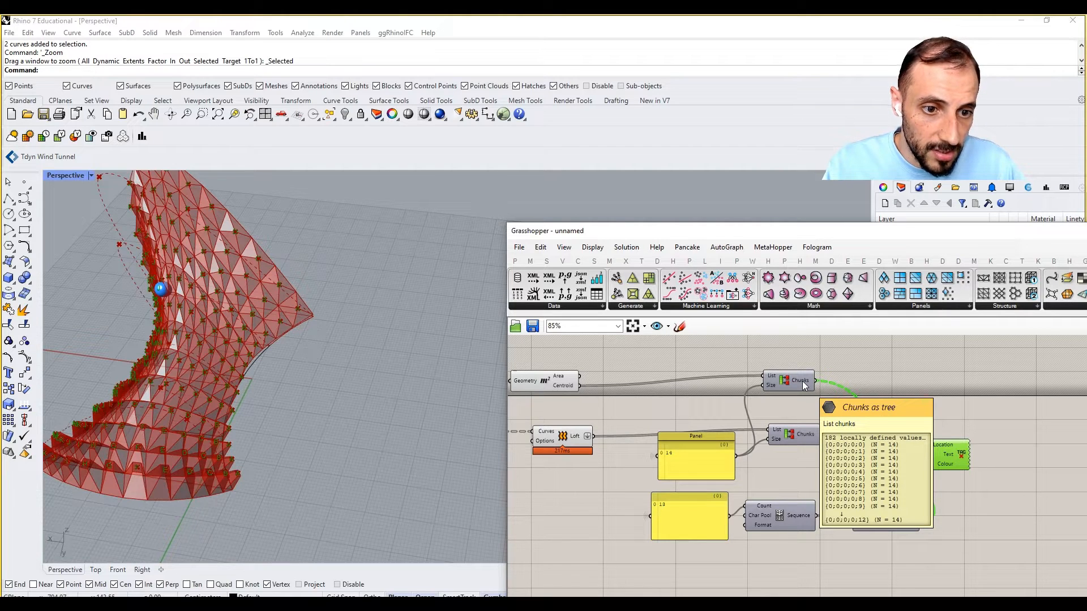
double_click(889, 350)
type("sw")
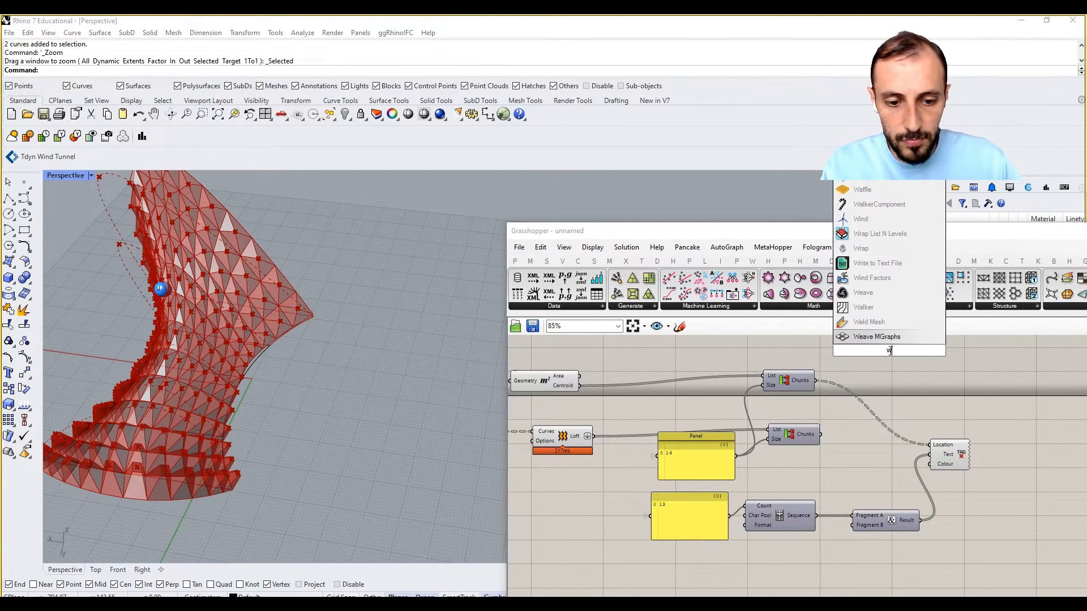
type("atch")
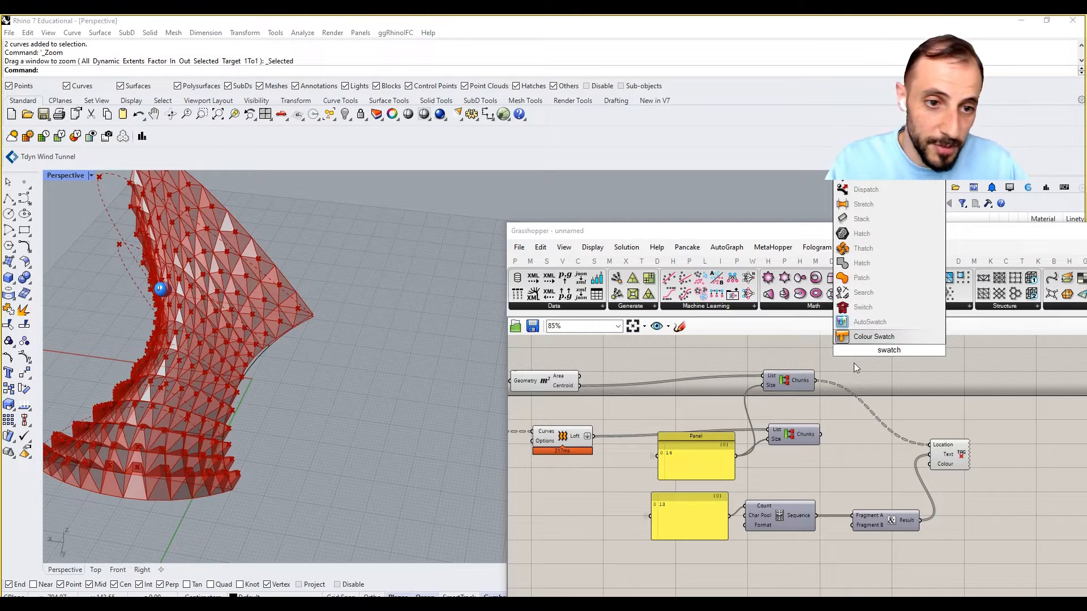
left_click(864, 337)
left_click_drag(920, 350, 929, 464)
left_click_drag(953, 456, 1007, 434)
left_click_drag(893, 351, 908, 443)
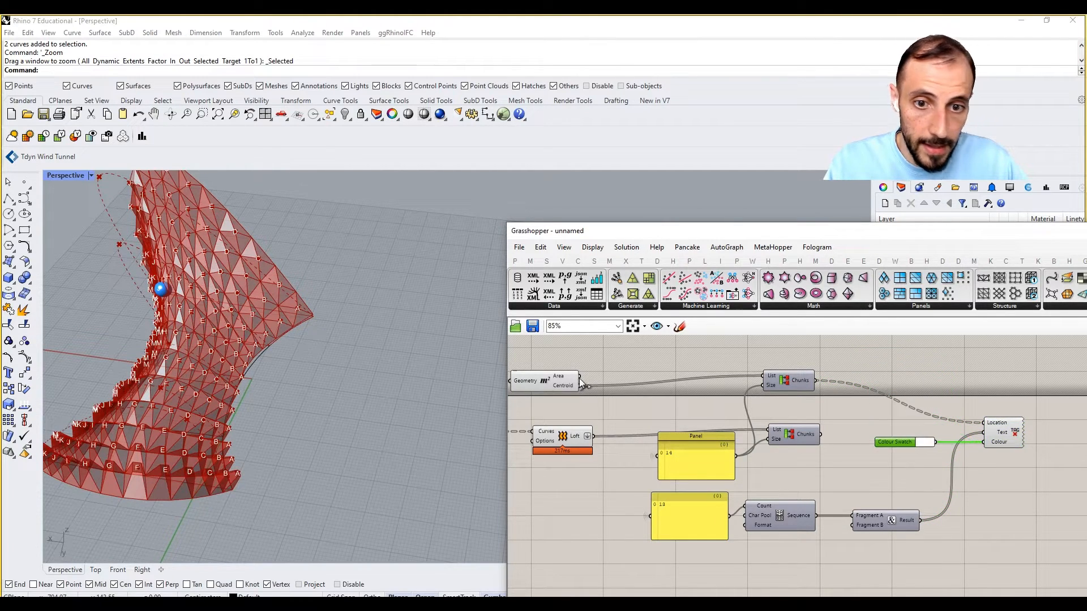
- Hide the viewport preview of the Area component so its centroid markers do not cover the tags
left_click(538, 380)
right_click(565, 378)
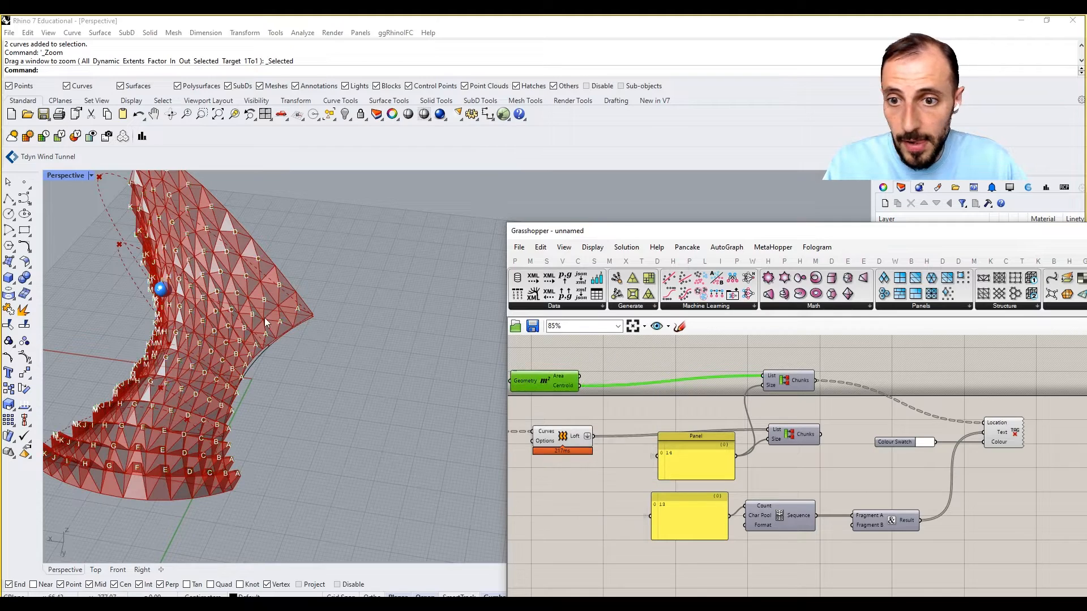
- Add a Series component below the character Sequence component
right_click_drag(264, 317, 309, 402)
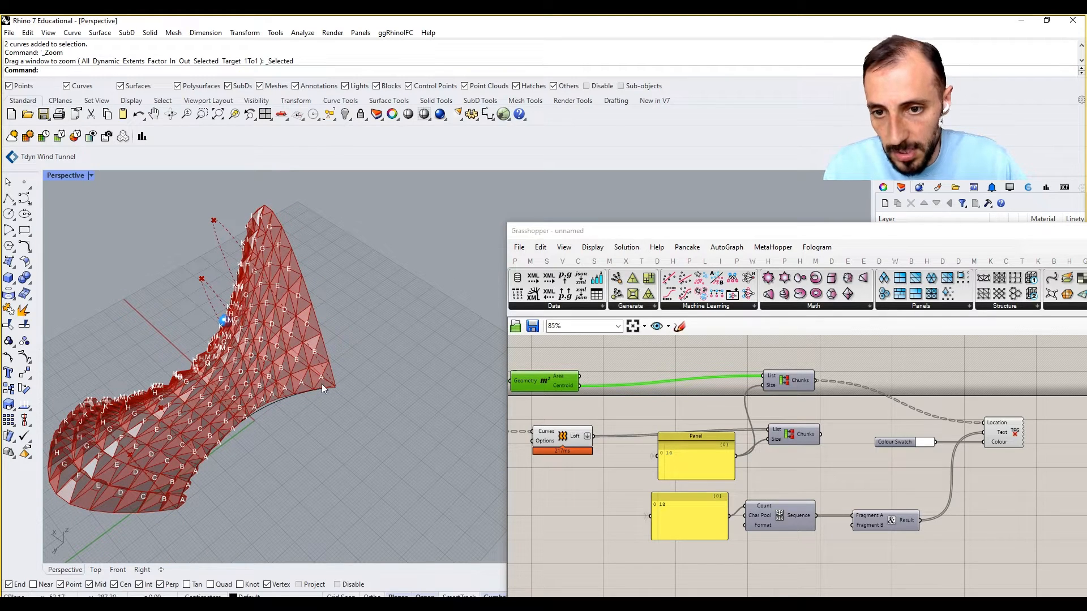
scroll(306, 386, "up", 2)
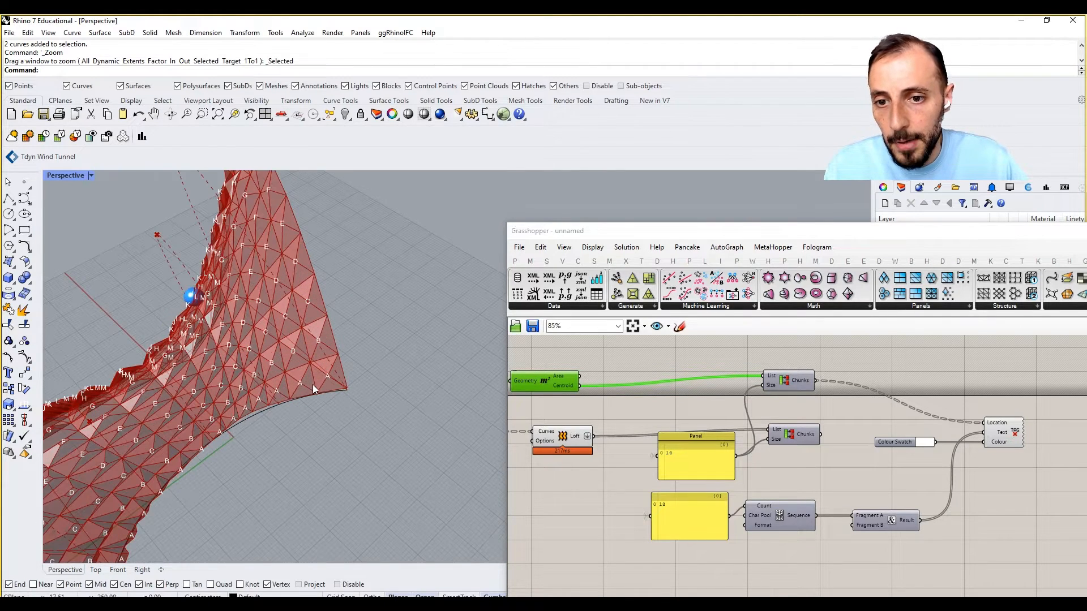
right_click_drag(324, 382, 329, 389)
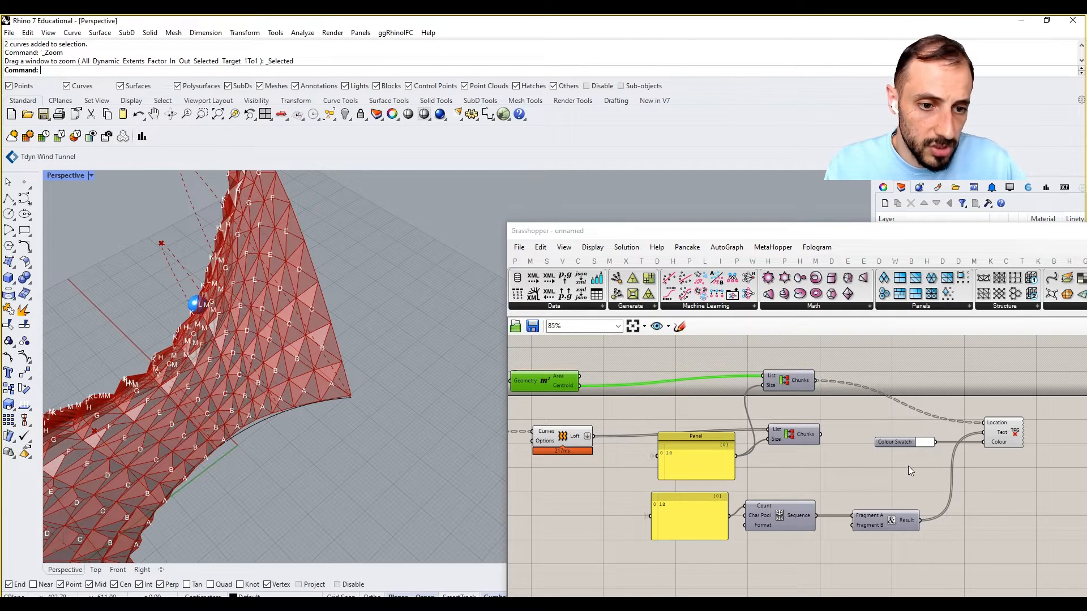
right_click_drag(908, 466, 887, 461)
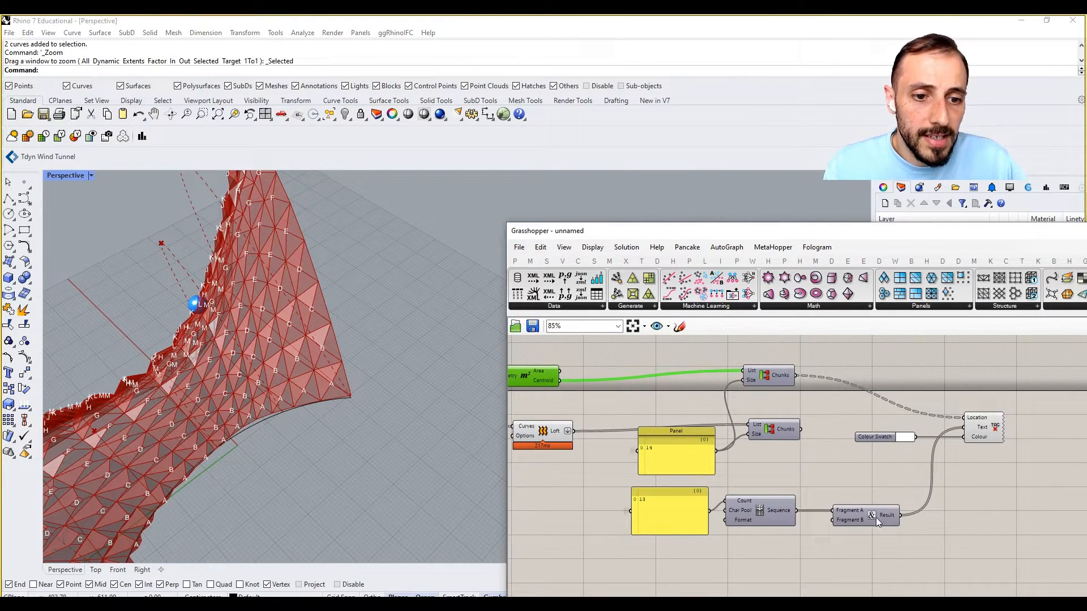
left_click_drag(875, 517, 877, 510)
right_click_drag(766, 525, 786, 482)
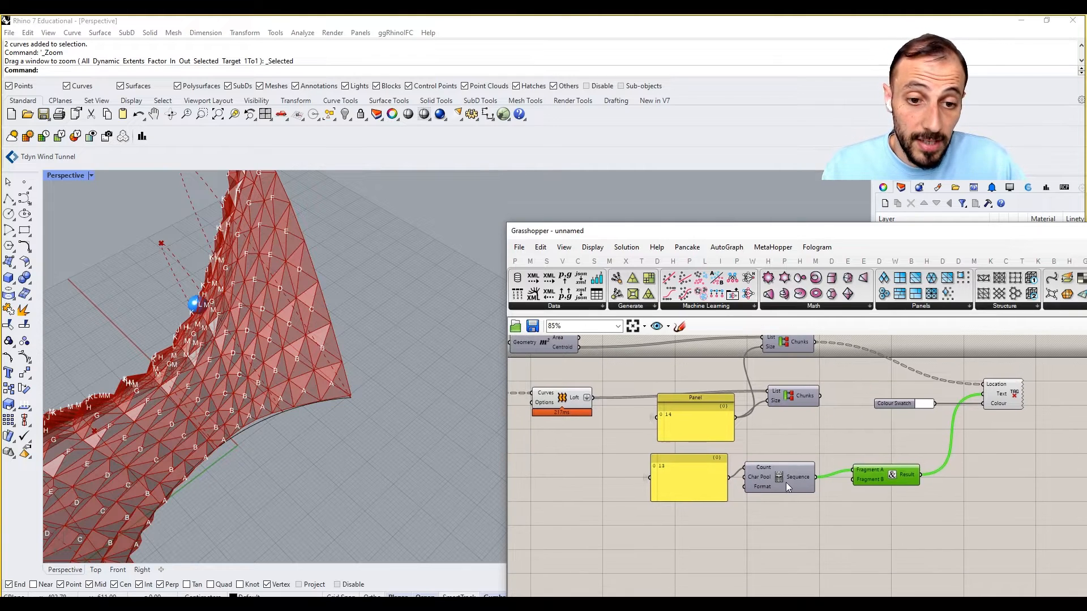
double_click(755, 528)
type("serie")
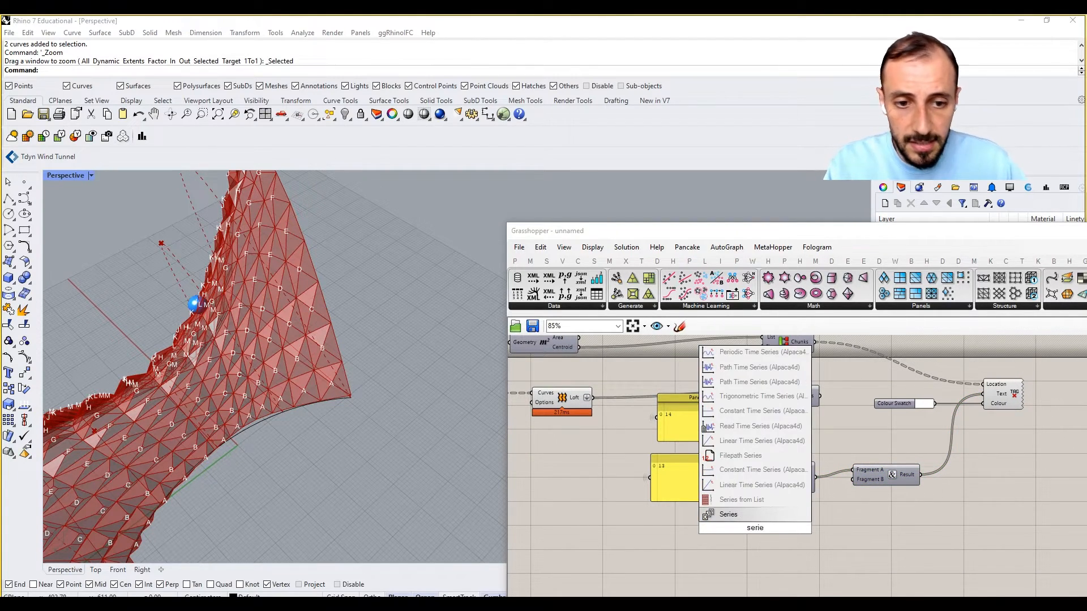
left_click(740, 519)
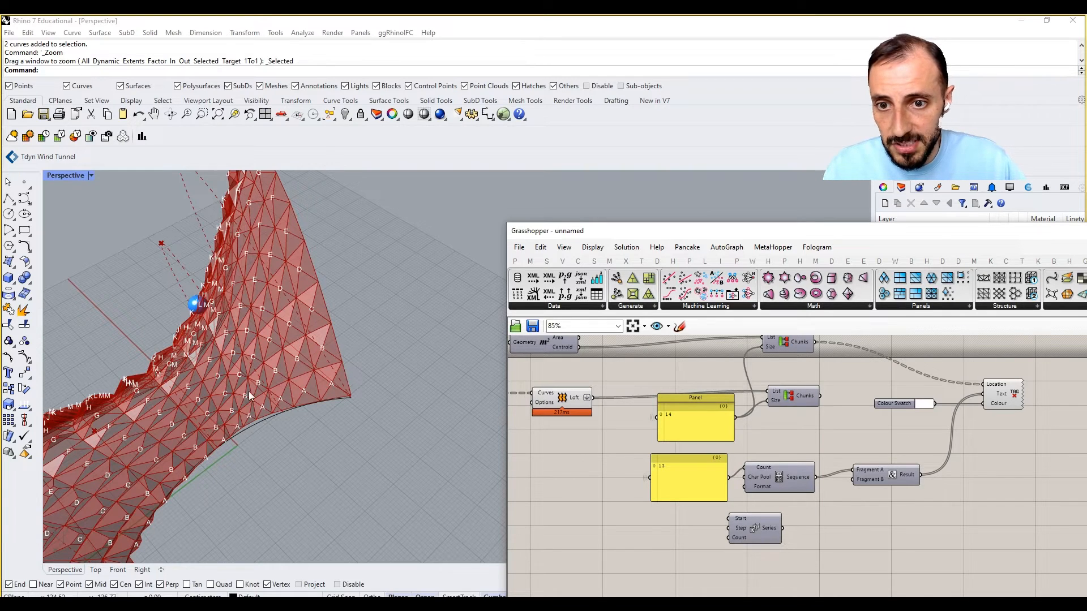
- Shift the Series component clear of the Sequence and wire the panel containing 14 into its Count input
right_click_drag(246, 394, 342, 399)
scroll(378, 416, "up", 4)
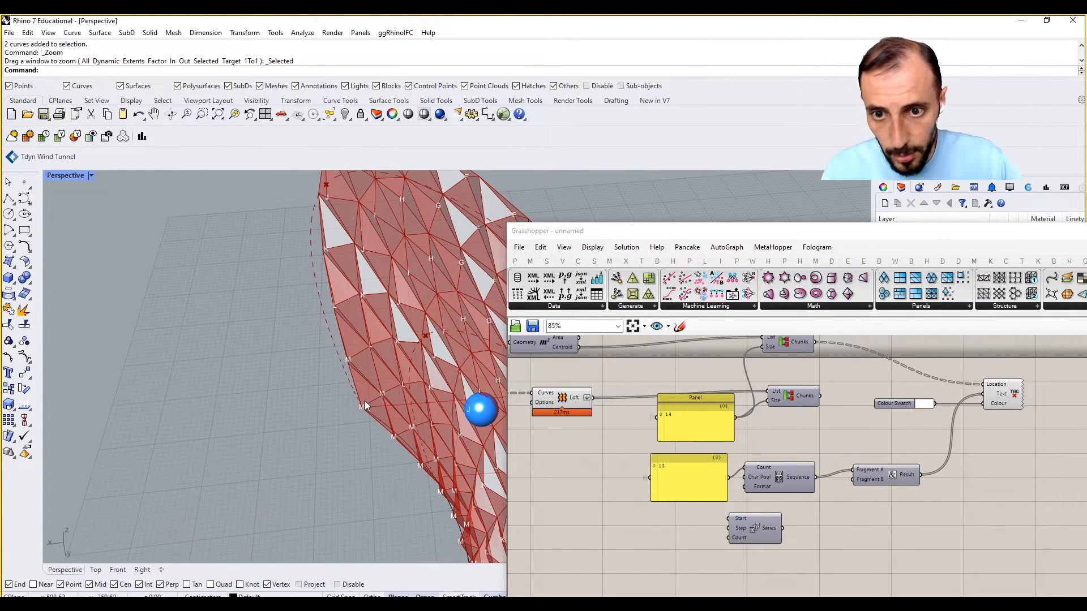
right_click_drag(857, 516, 800, 516)
left_click_drag(700, 527, 774, 532)
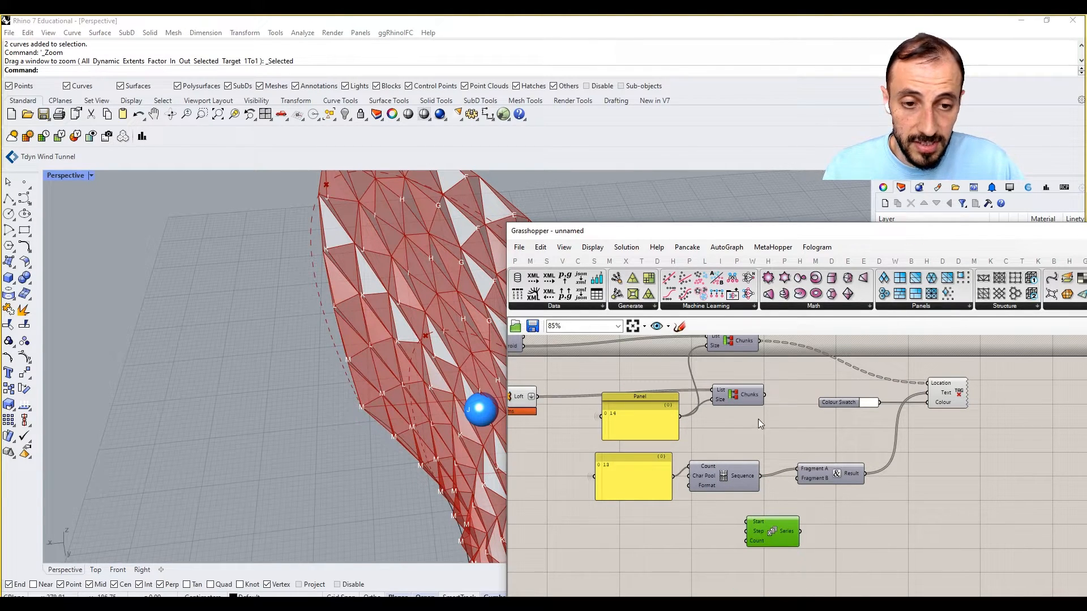
right_click_drag(778, 424, 784, 433)
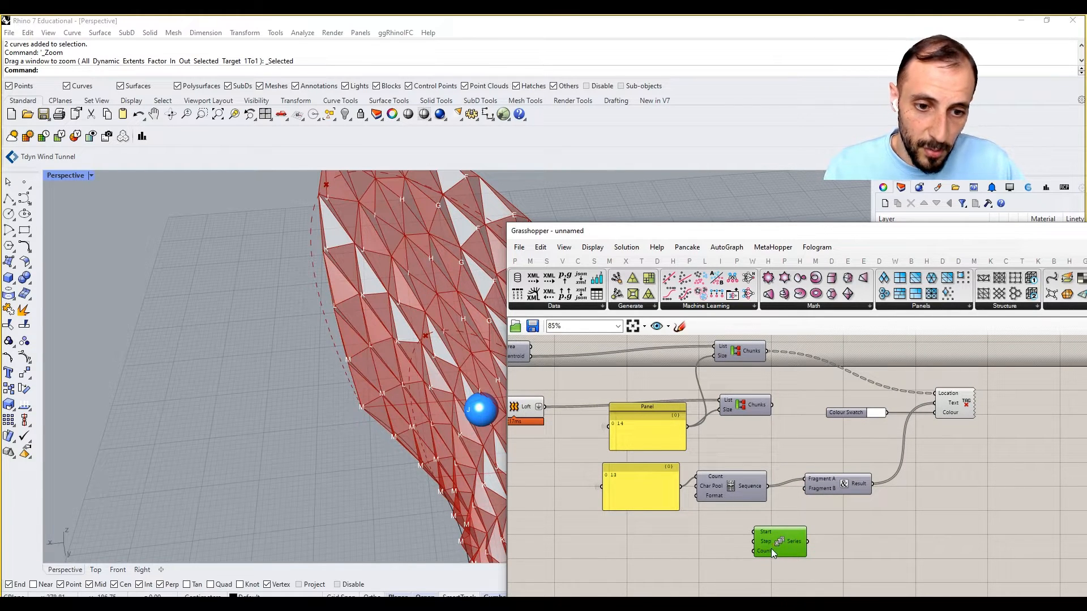
mouse_move(793, 541)
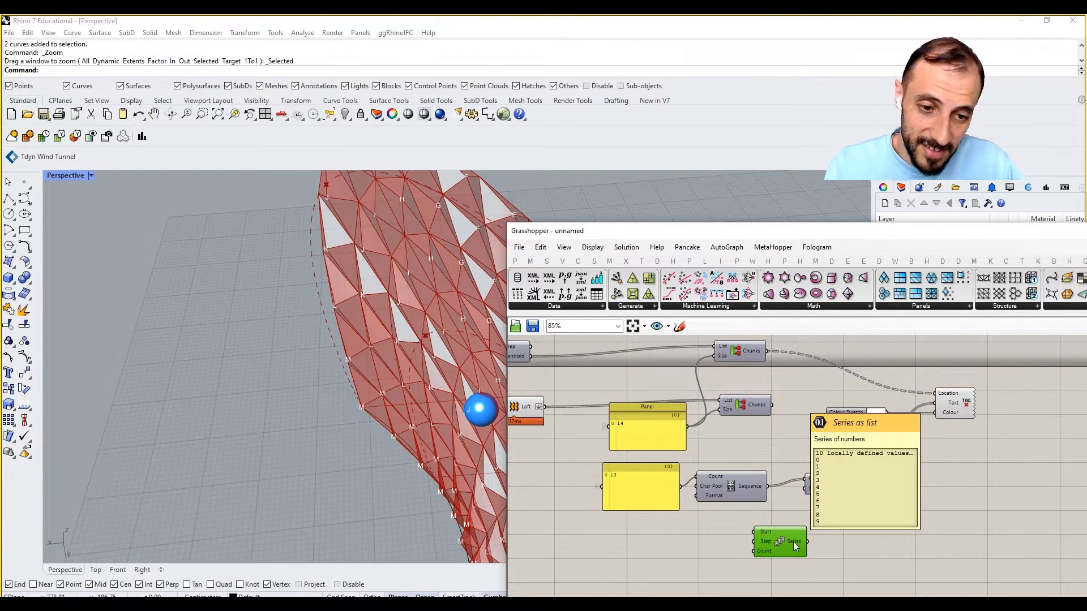
left_click_drag(688, 426, 707, 414)
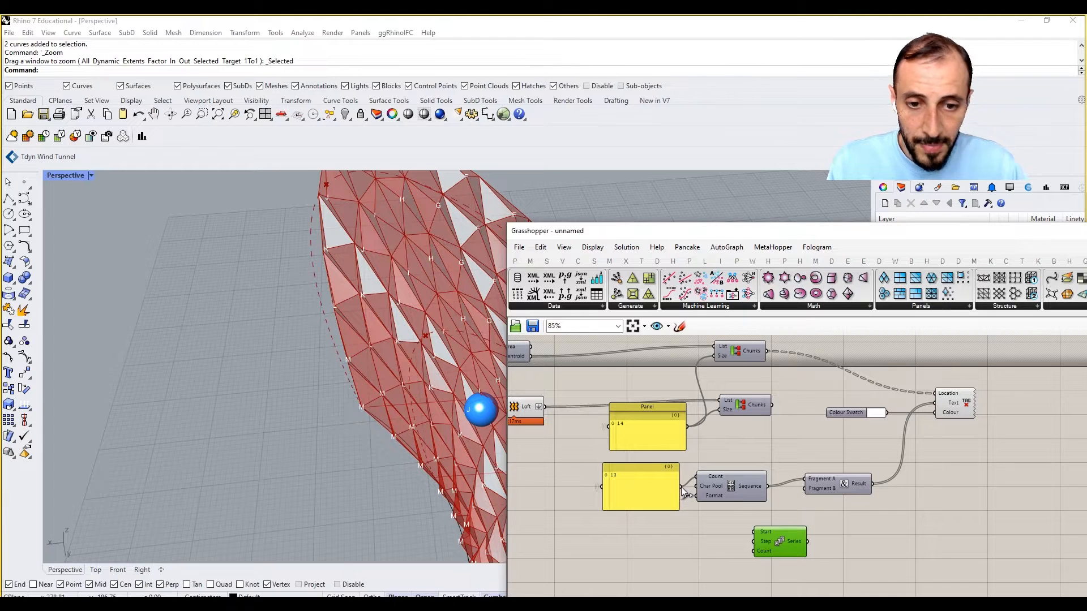
left_click_drag(690, 430, 746, 548)
- Add a Number Slider with the value 1 and wire it into the Series component's Start input
double_click(735, 512)
type("1")
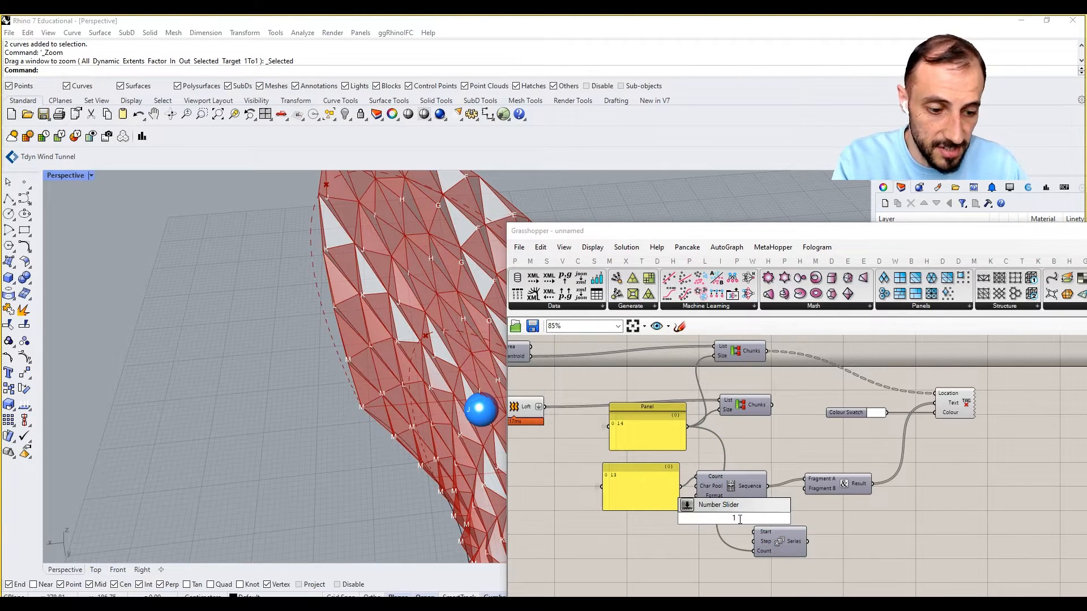
key("Return")
left_click_drag(716, 533, 755, 535)
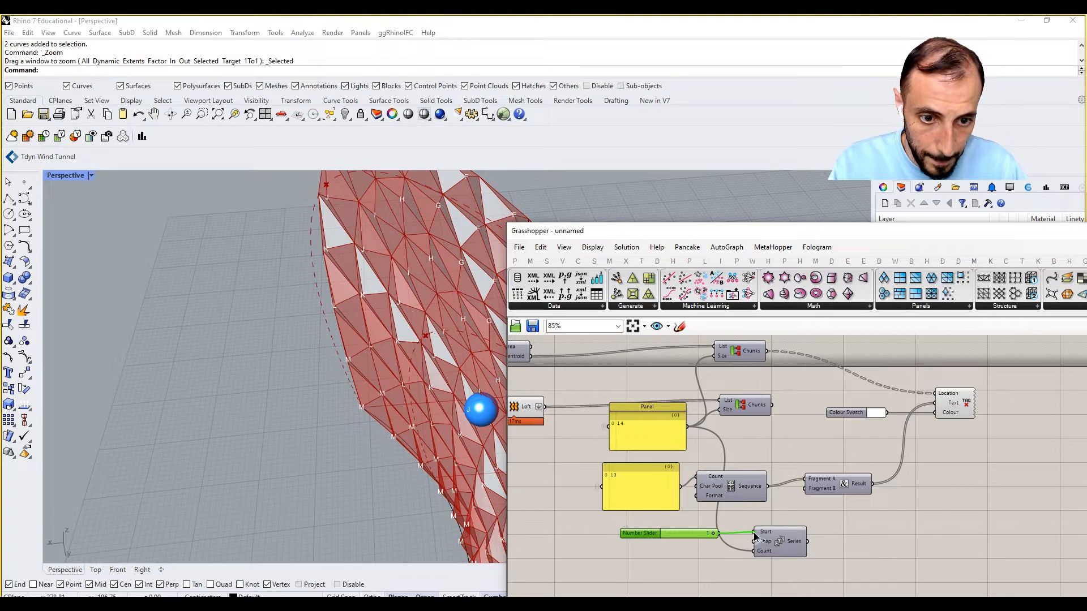
- Wire the Series output into the Concatenate component's Fragment B and check the combined letter-number tags on the model
mouse_move(797, 545)
right_click_drag(796, 545, 746, 558)
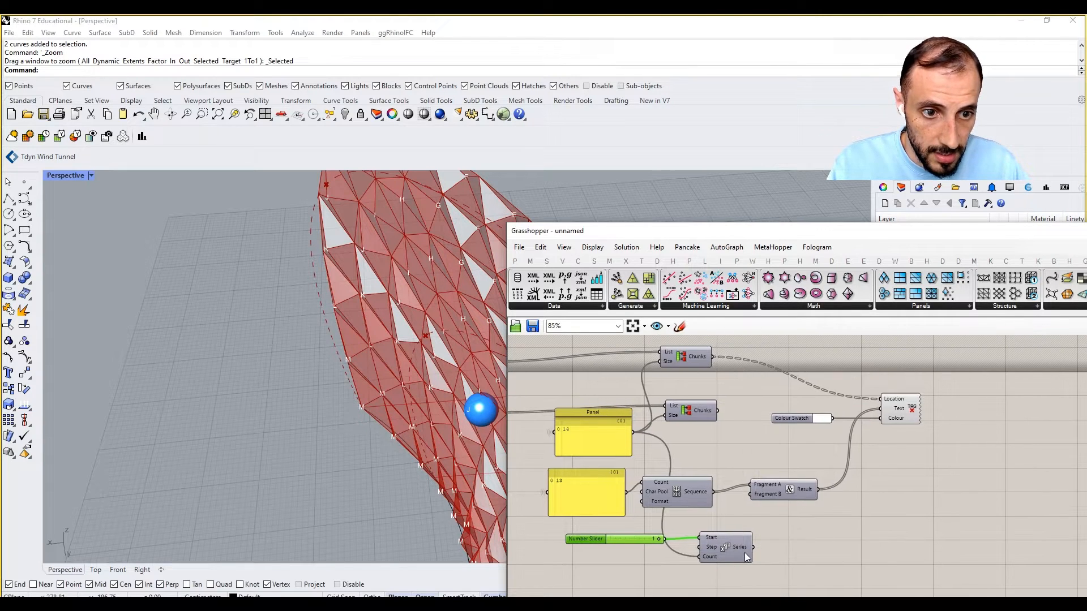
left_click_drag(753, 547, 751, 494)
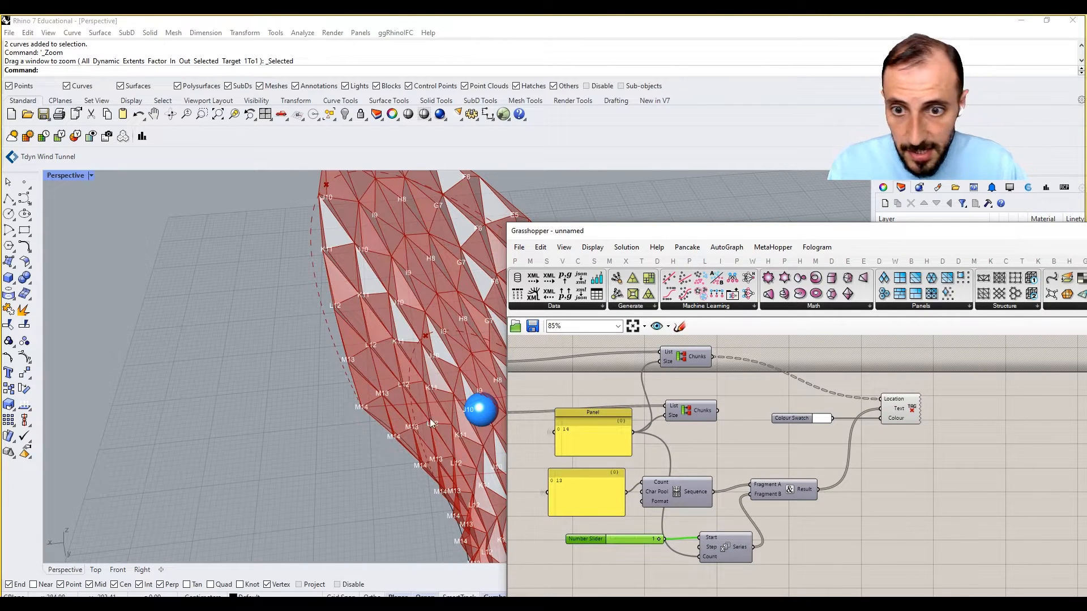
right_click_drag(376, 396, 280, 409)
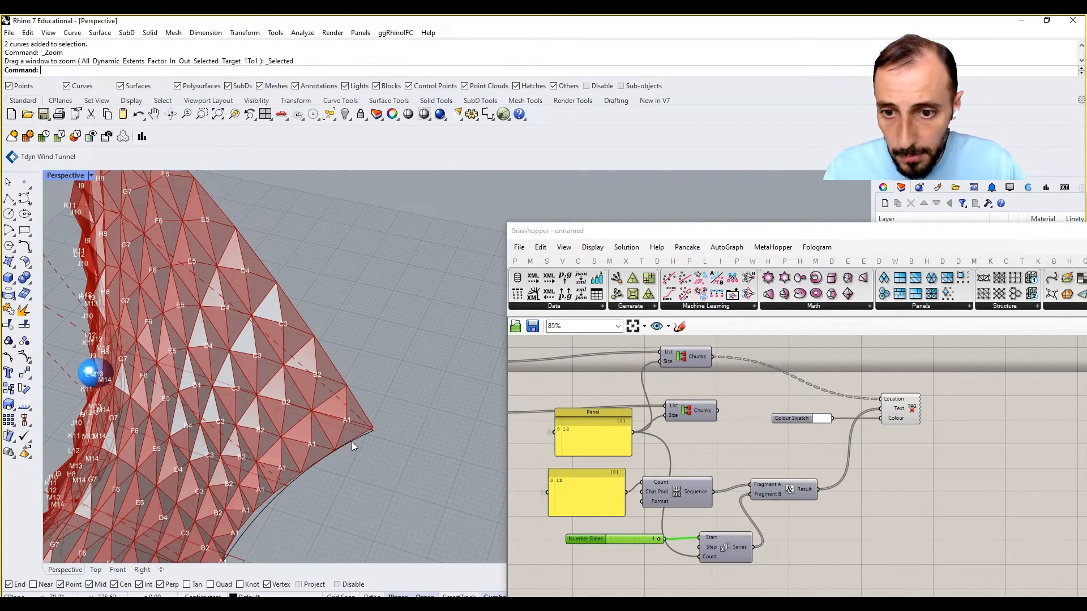
scroll(351, 441, "down", 5)
scroll(244, 419, "up", 2)
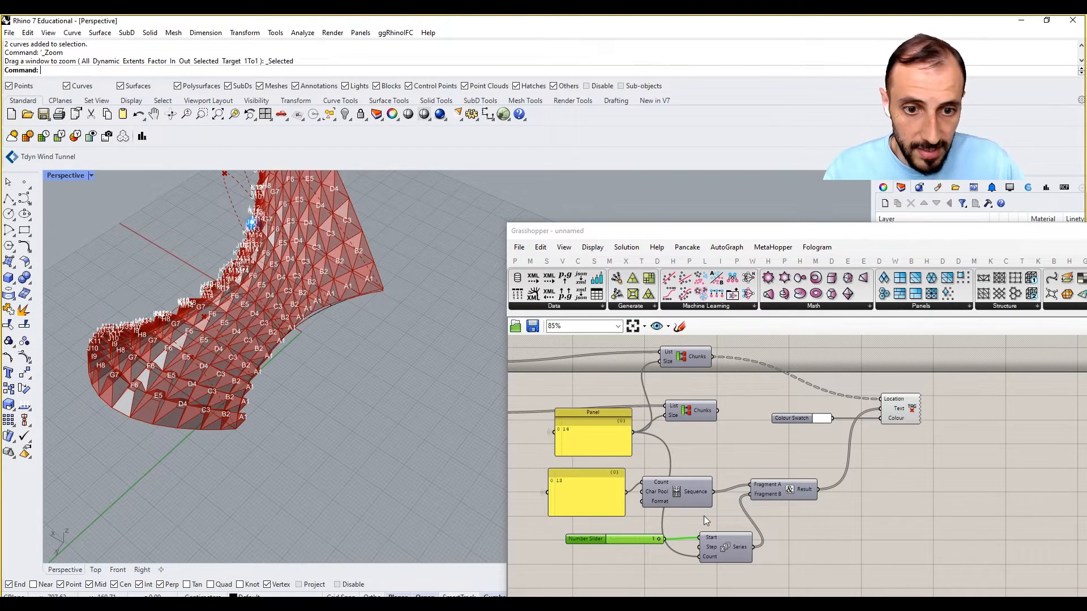
right_click_drag(321, 293, 341, 370, "shift")
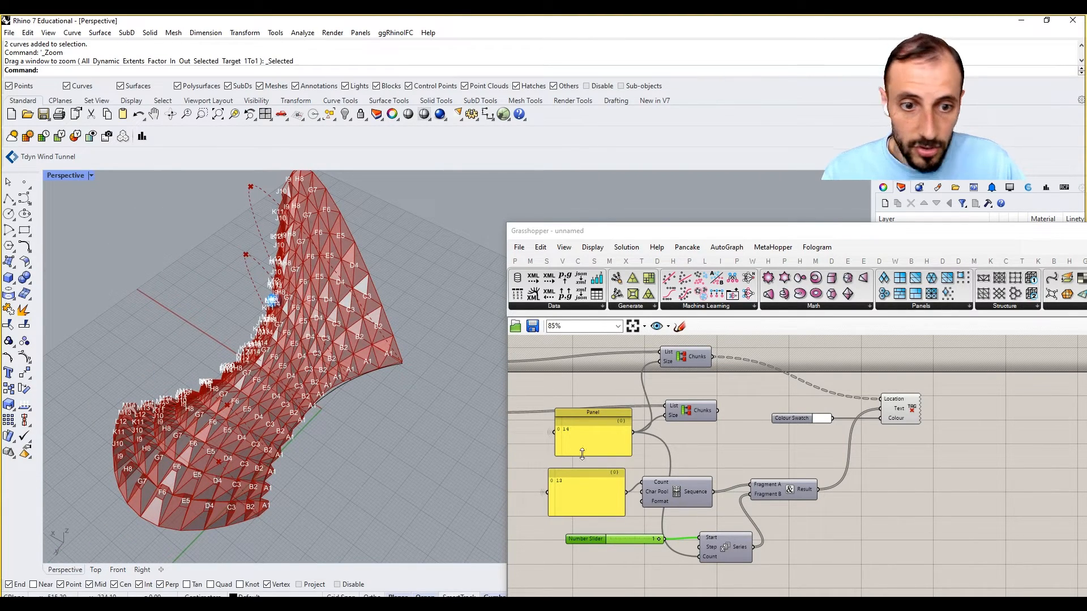
right_click(701, 496)
left_click(727, 556)
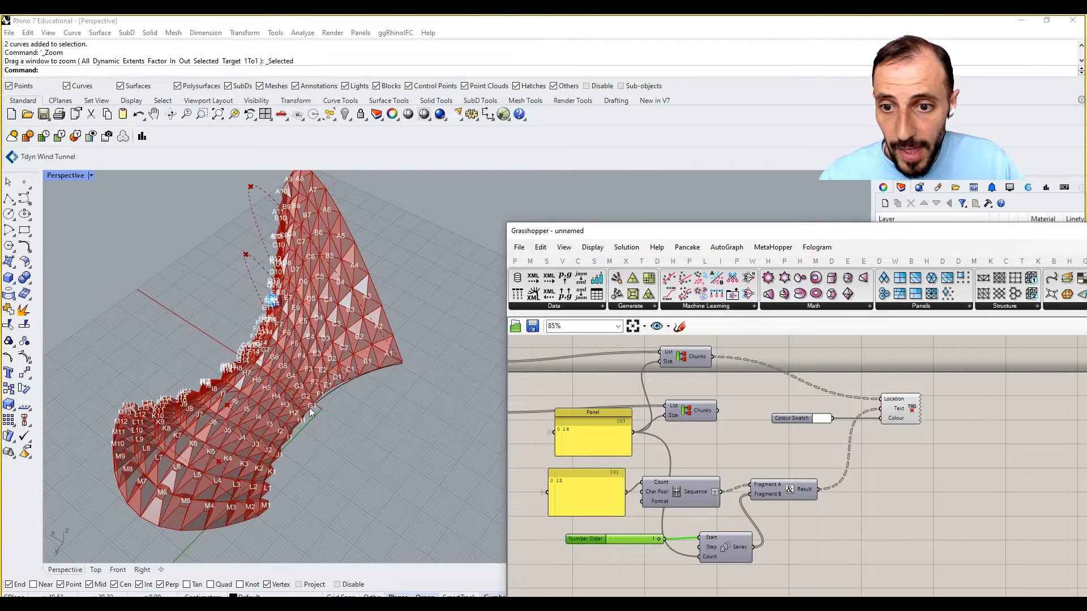
right_click(701, 494)
left_click(726, 553)
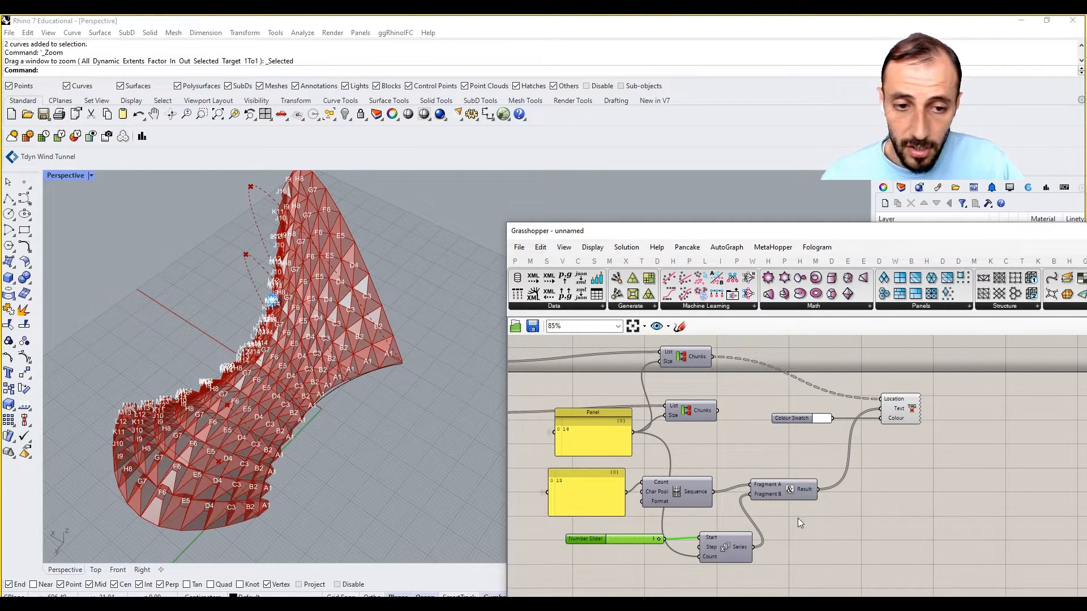
- Graft the Sequence output so that each letter is combined with the full number series
mouse_move(704, 501)
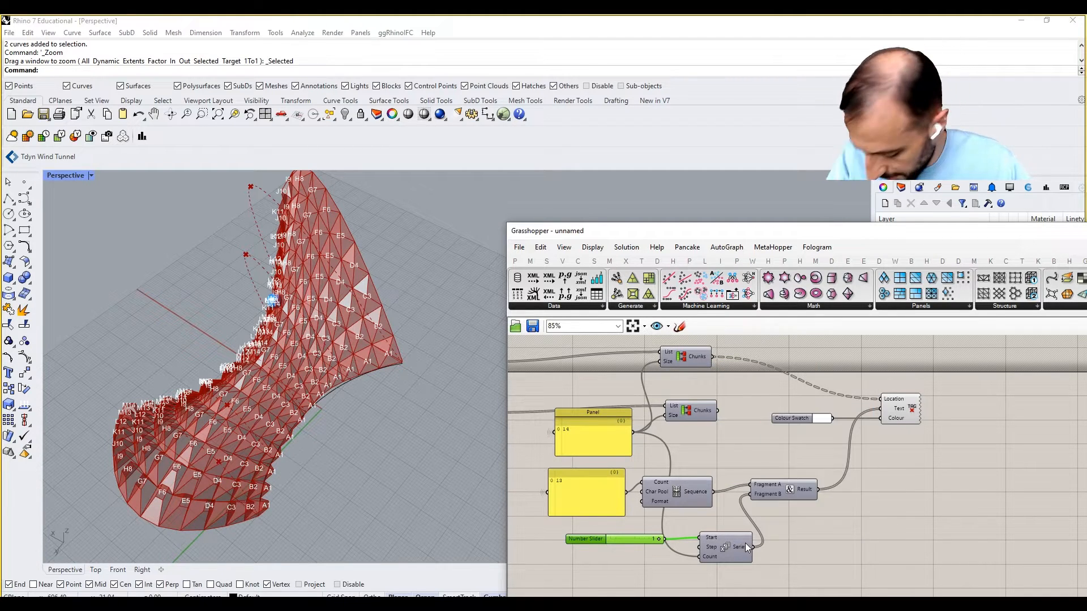
mouse_move(742, 541)
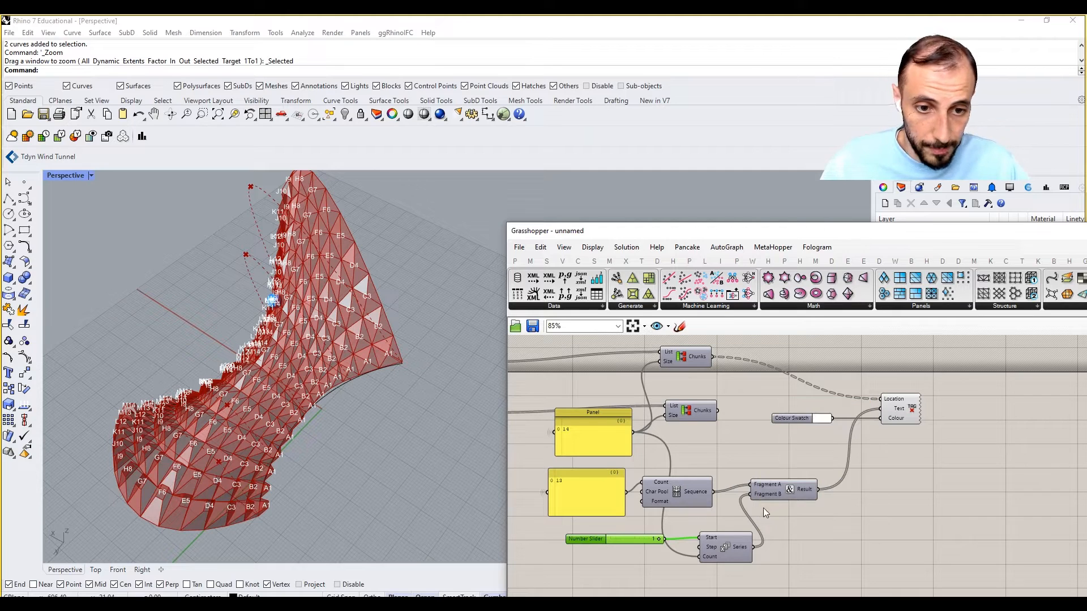
right_click(712, 492)
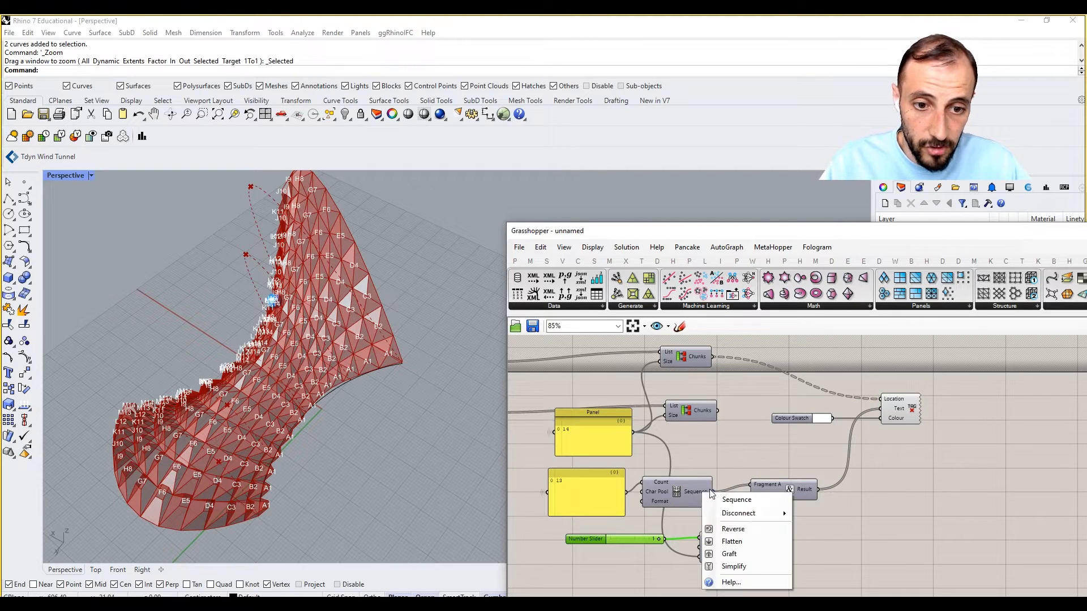
left_click(729, 554)
right_click_drag(436, 401, 427, 443, "shift")
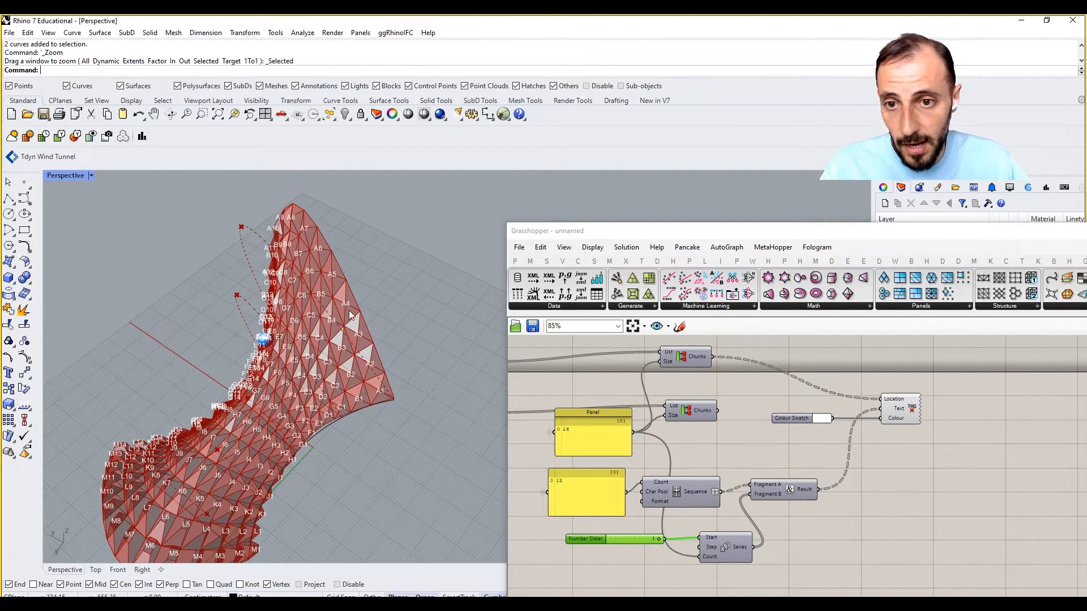
- Move the Text Tag component farther away from the Concatenate and Colour Swatch components
left_click_drag(901, 409, 935, 412)
left_click(784, 447)
right_click_drag(722, 445, 790, 434)
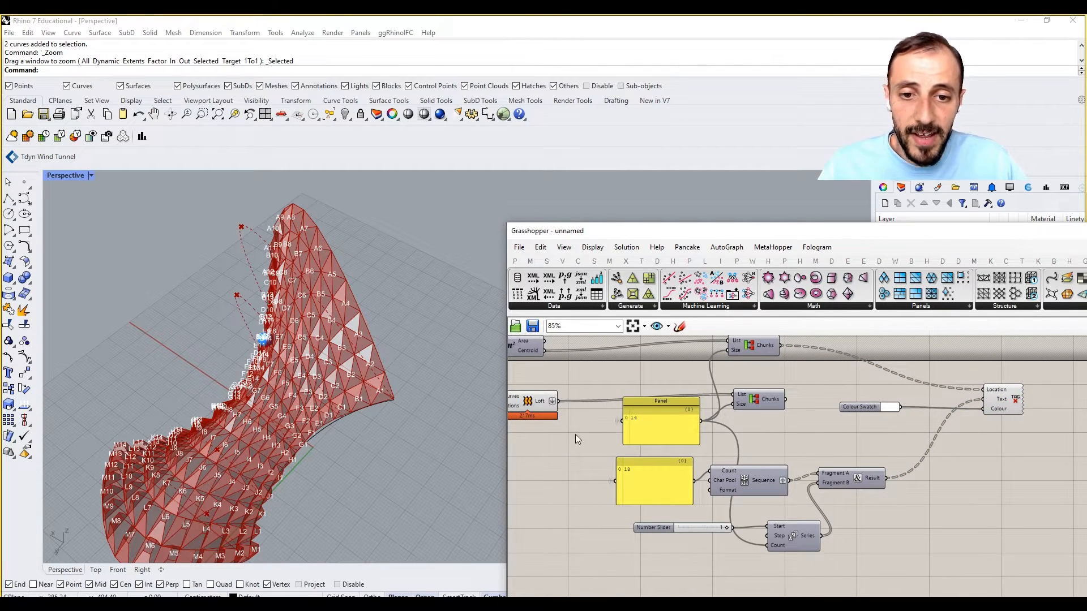
- Delete the unused Partition List component that is fed by the Loft output
scroll(619, 408, "down", 2)
mouse_move(751, 414)
left_mouse_down()
mouse_move(663, 395)
mouse_move(766, 402)
mouse_move(756, 402)
left_mouse_up()
key("Delete")
- Move all the labelling components away from the Loft component and group them
scroll(666, 376, "down", 3)
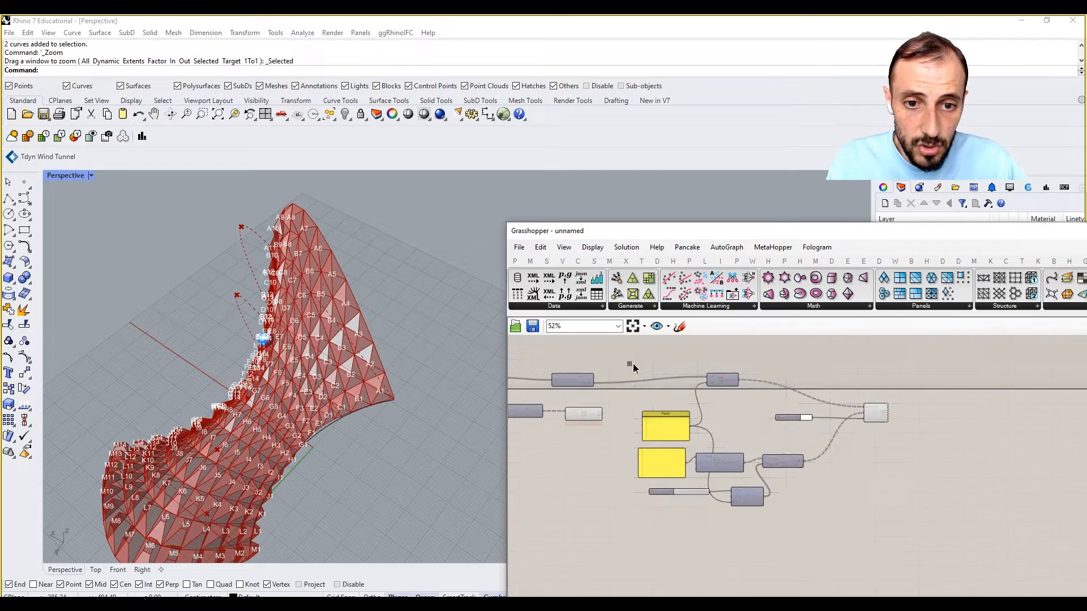
left_click_drag(633, 364, 907, 511)
left_click_drag(784, 464, 826, 423)
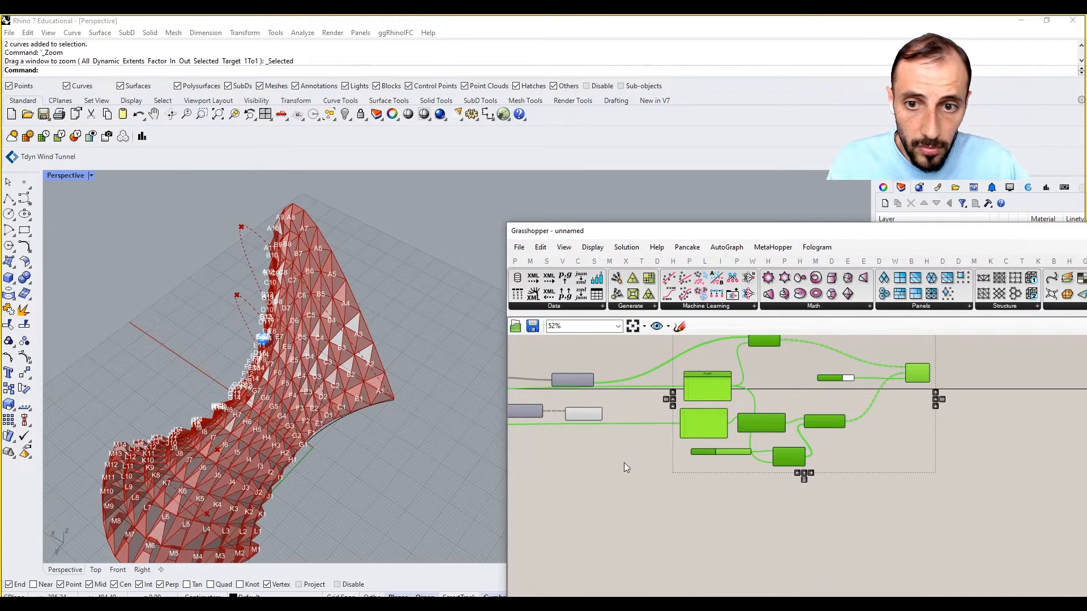
left_click(622, 474)
right_click_drag(655, 389, 654, 410)
left_click_drag(667, 336, 974, 510)
key("ctrl+g")
left_click(893, 544)
- Place LunchBox's Unroll Brep component below the labelling group and wire the Loft output into its Brep input
scroll(616, 431, "up", 5)
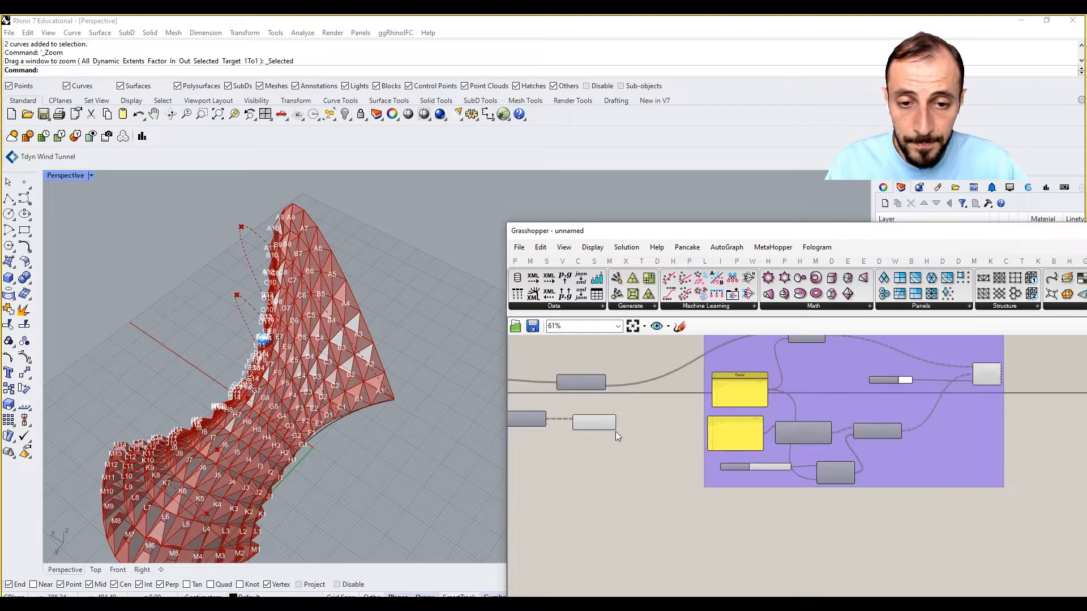
left_click(596, 423)
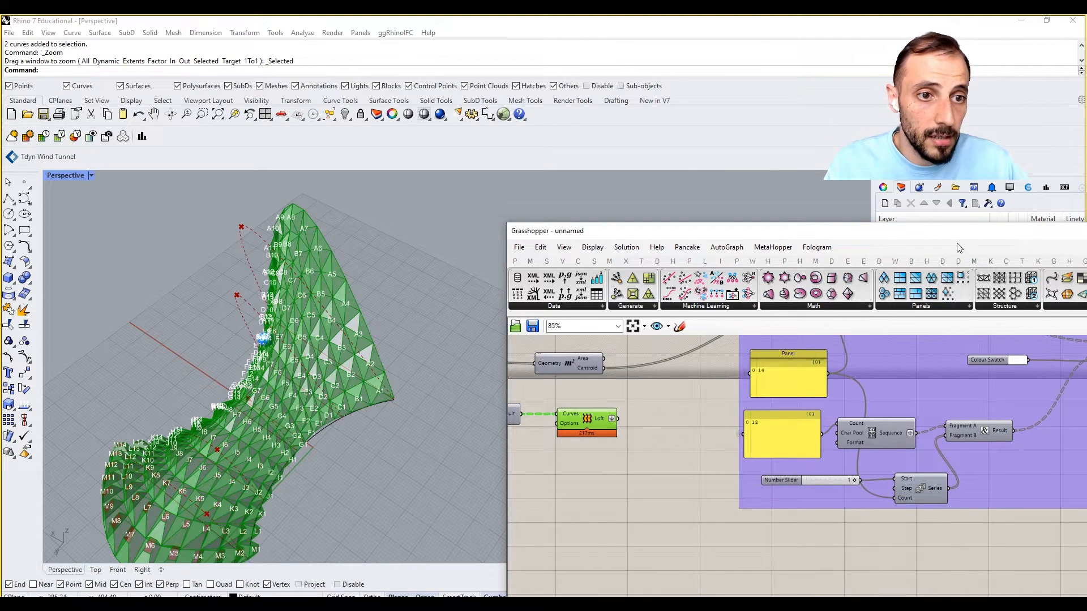
left_click_drag(950, 233, 858, 211)
left_click(1004, 278)
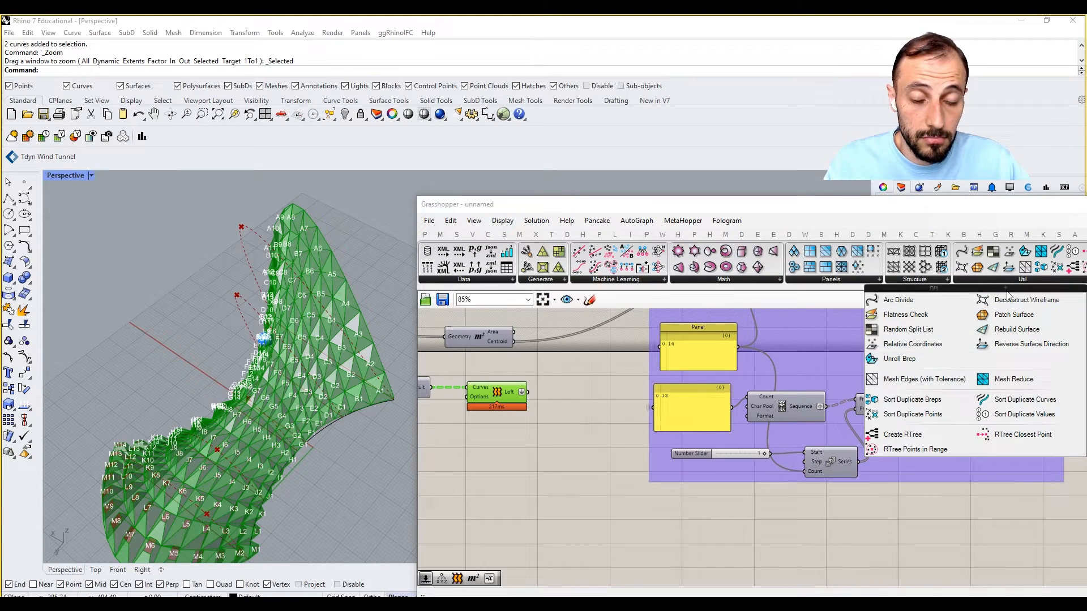
left_click(900, 359)
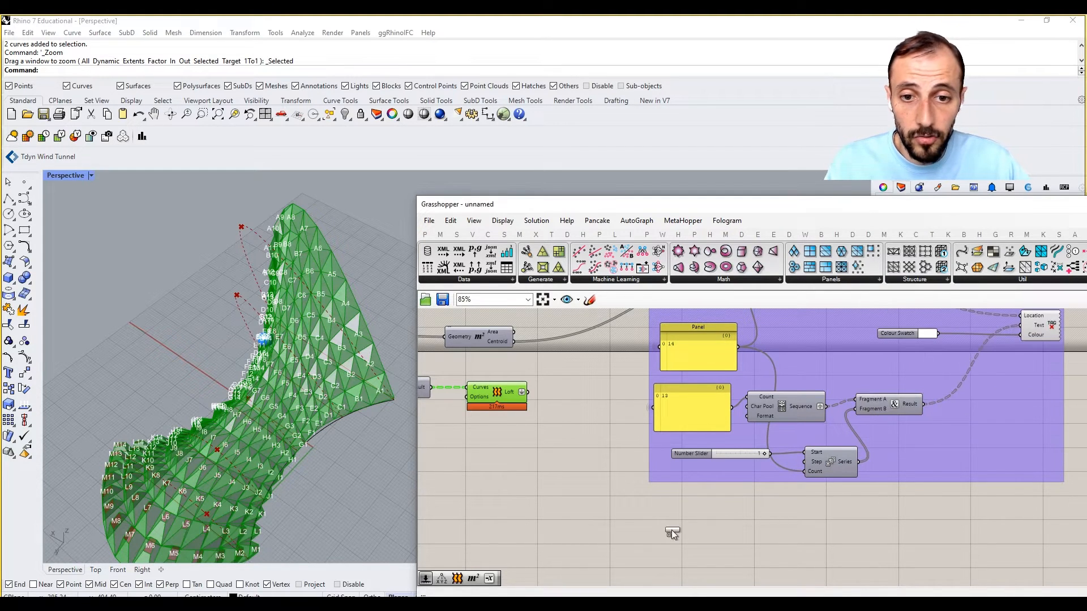
left_click(671, 530)
left_click_drag(527, 393, 626, 522)
right_click_drag(616, 483, 602, 478)
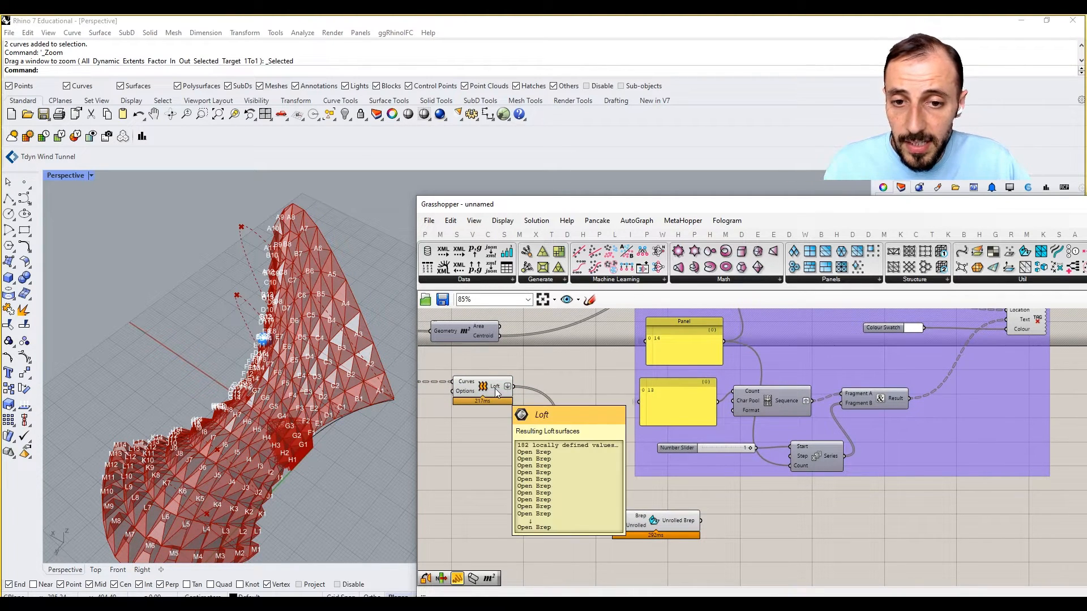
scroll(535, 482, "down", 2)
scroll(538, 484, "down", 2)
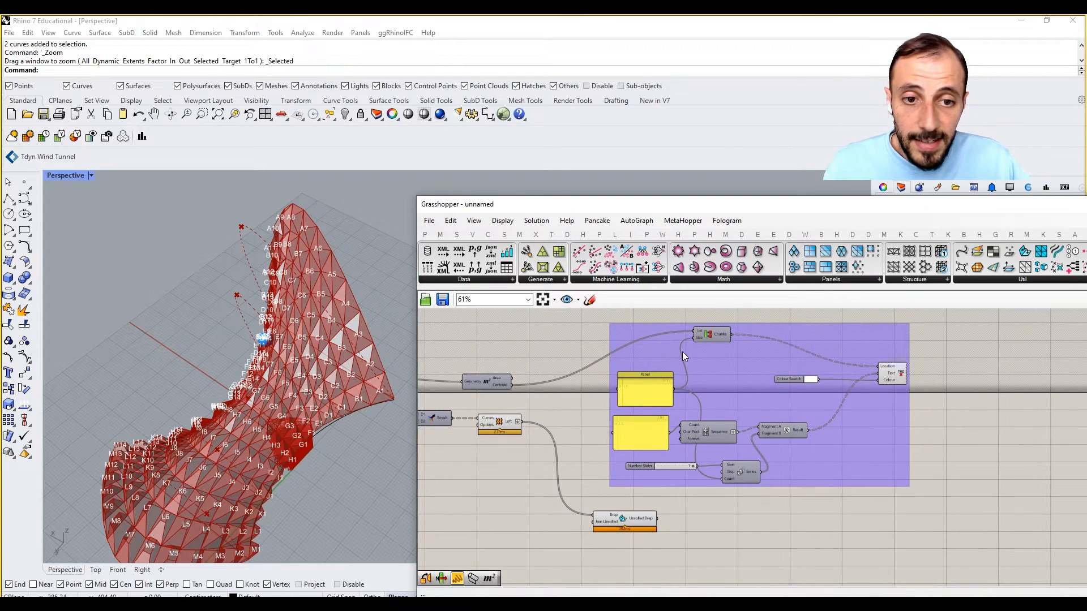
mouse_move(695, 330)
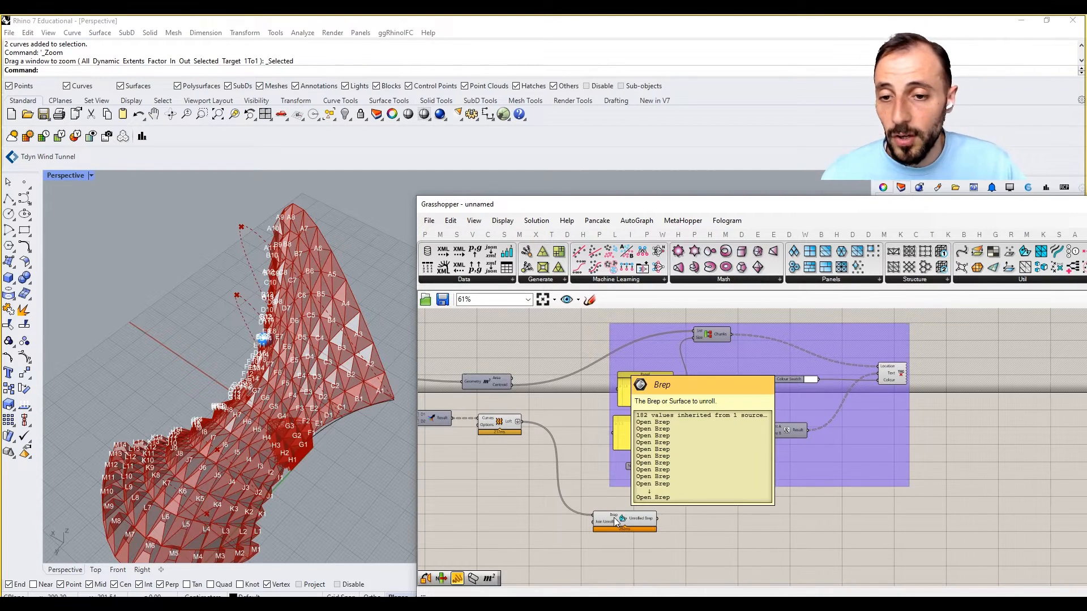
- Move the Unroll Brep component slightly lower and invert its Join Unrolled input
left_click_drag(605, 525, 609, 535)
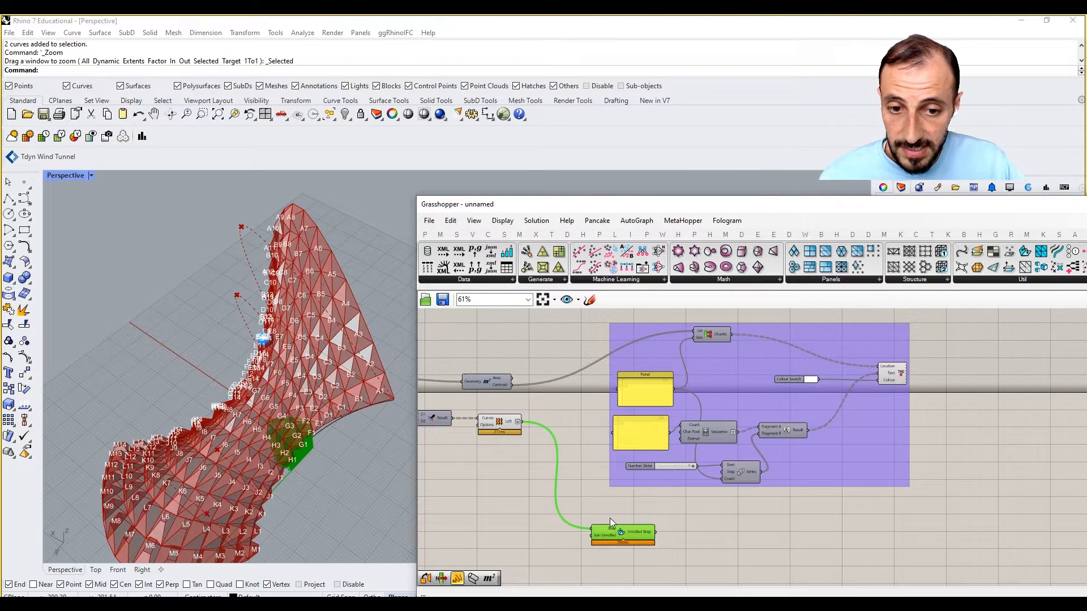
scroll(609, 518, "up", 2)
right_click(585, 542)
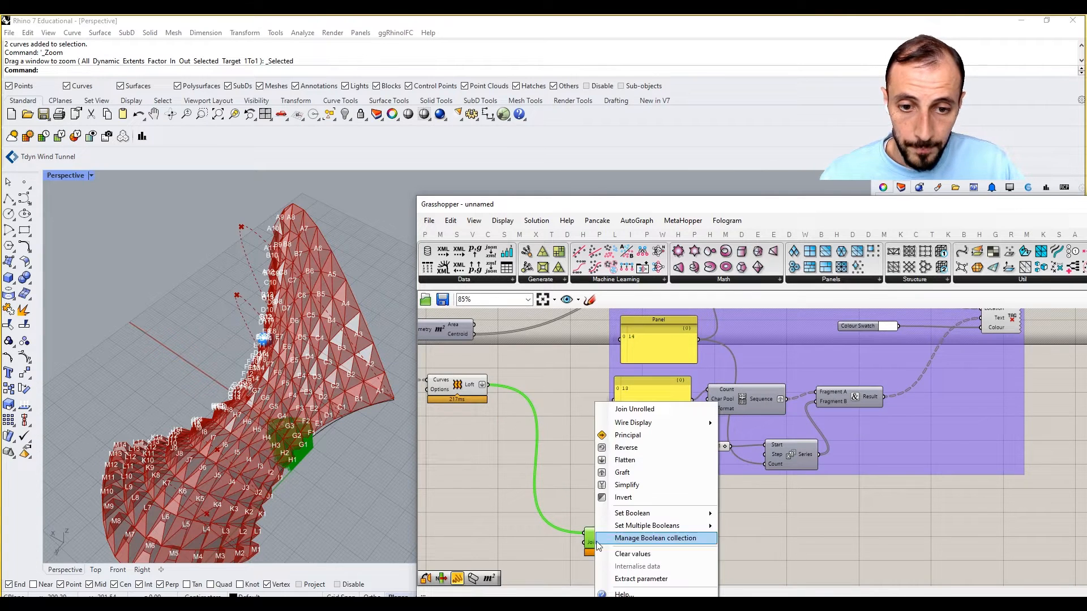
left_click(624, 497)
left_click(621, 524)
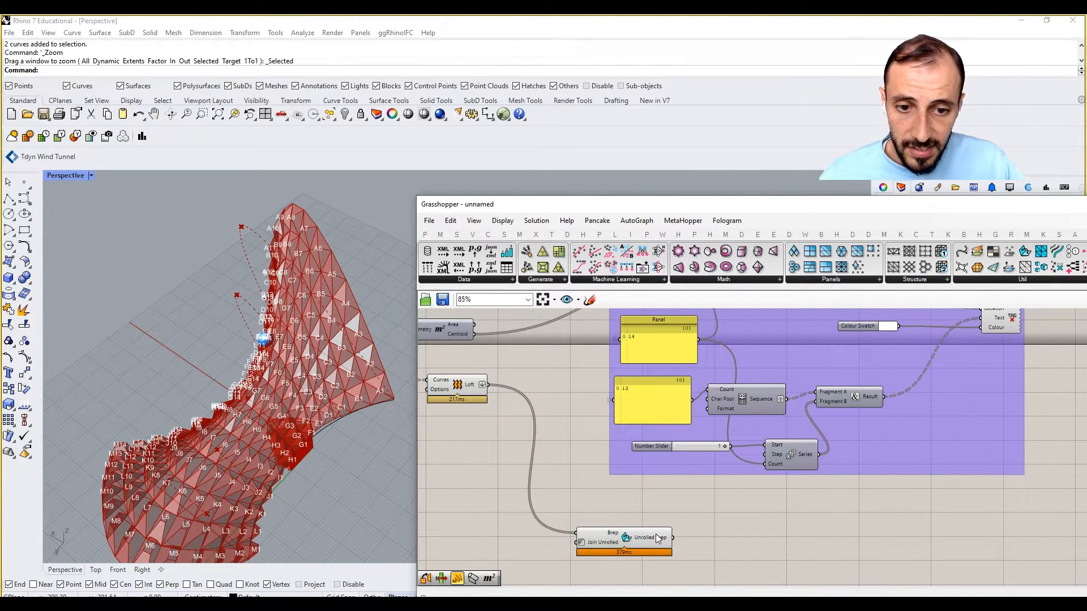
scroll(656, 540, "down", 2)
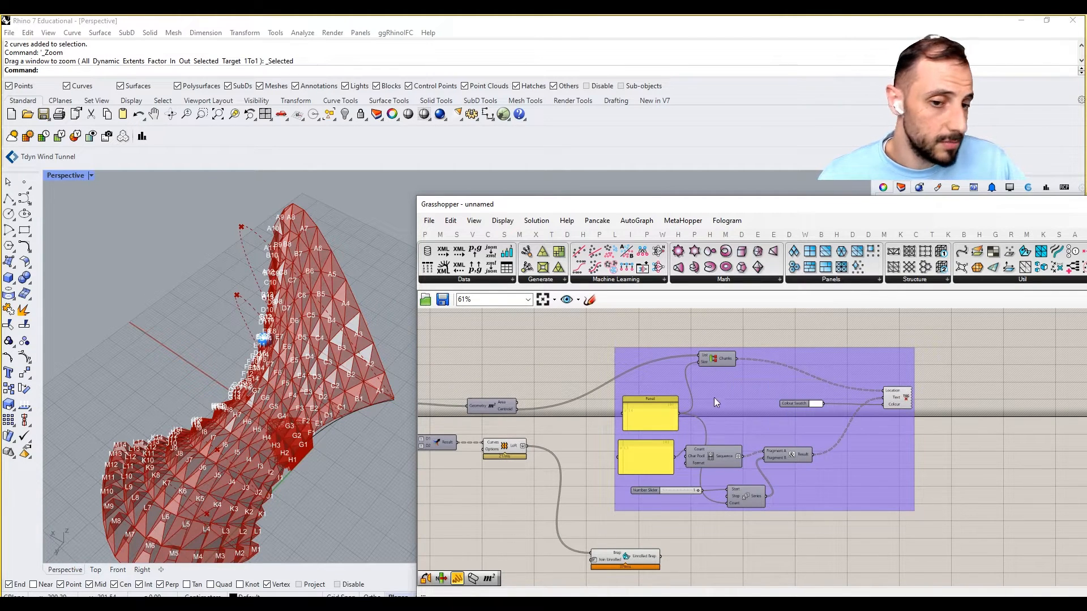
right_click_drag(699, 502, 705, 430)
left_click_drag(637, 482, 634, 487)
left_click(698, 496)
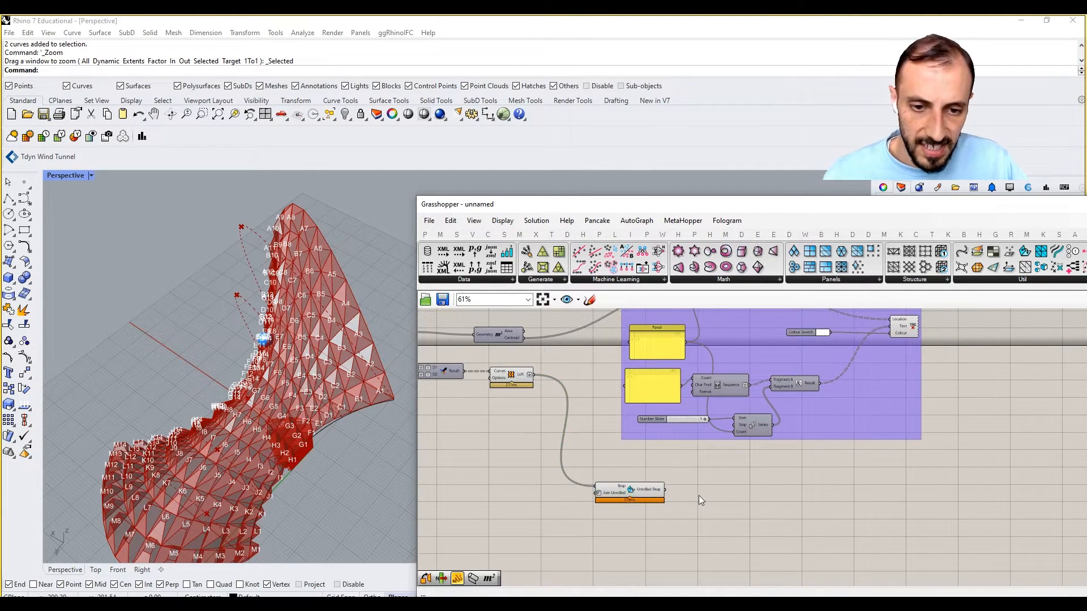
right_click_drag(705, 494, 683, 464)
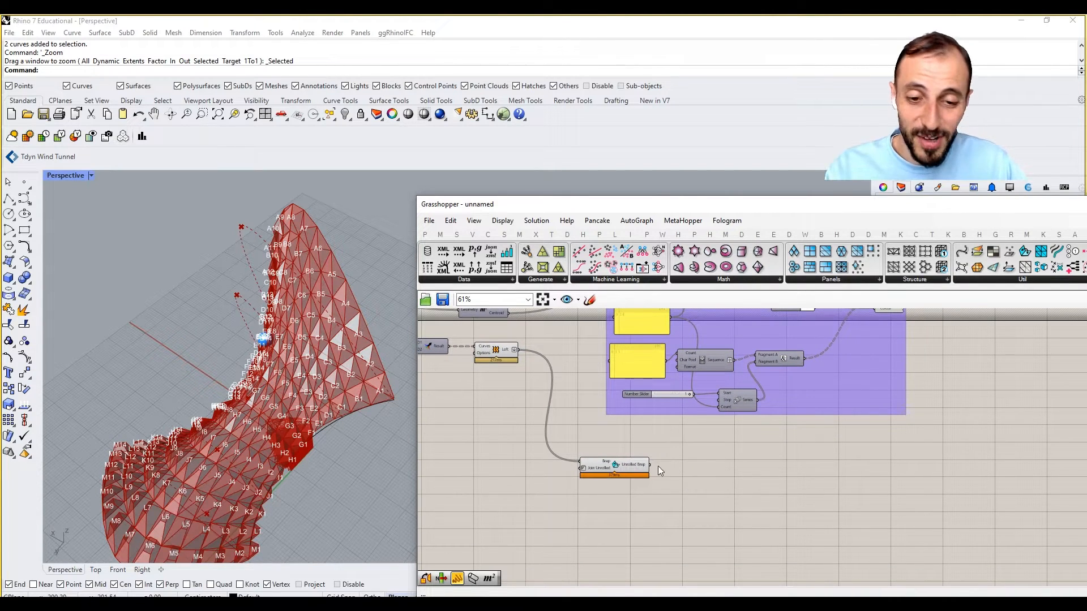
left_click(631, 466)
double_click(704, 465)
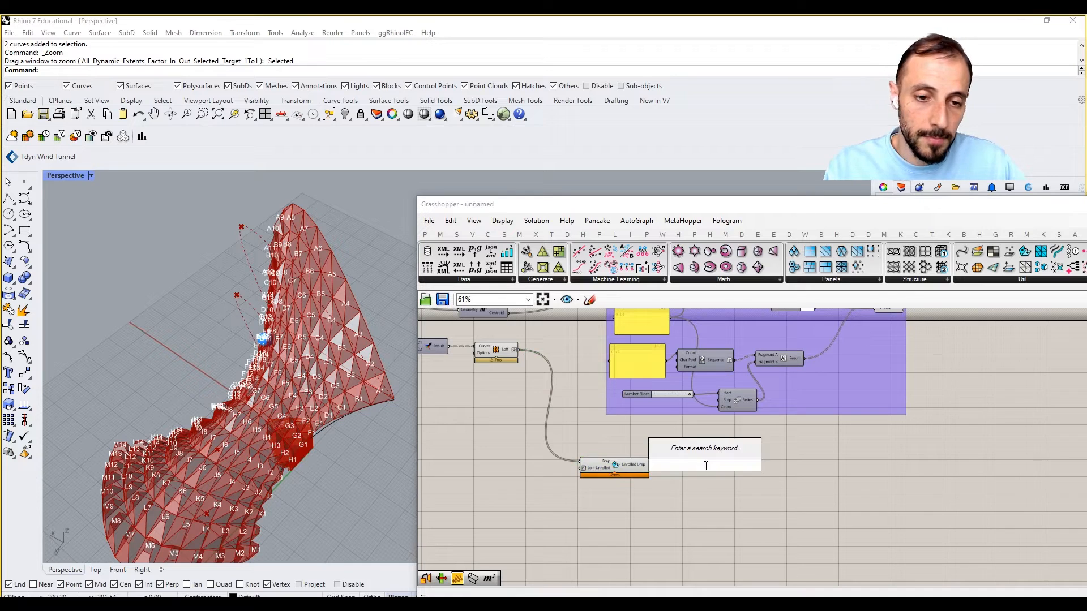
key("Escape")
- Place a point object on the ground plane in the Rhino Perspective viewport, clear of the panelled model
right_click_drag(395, 493, 300, 409, "shift")
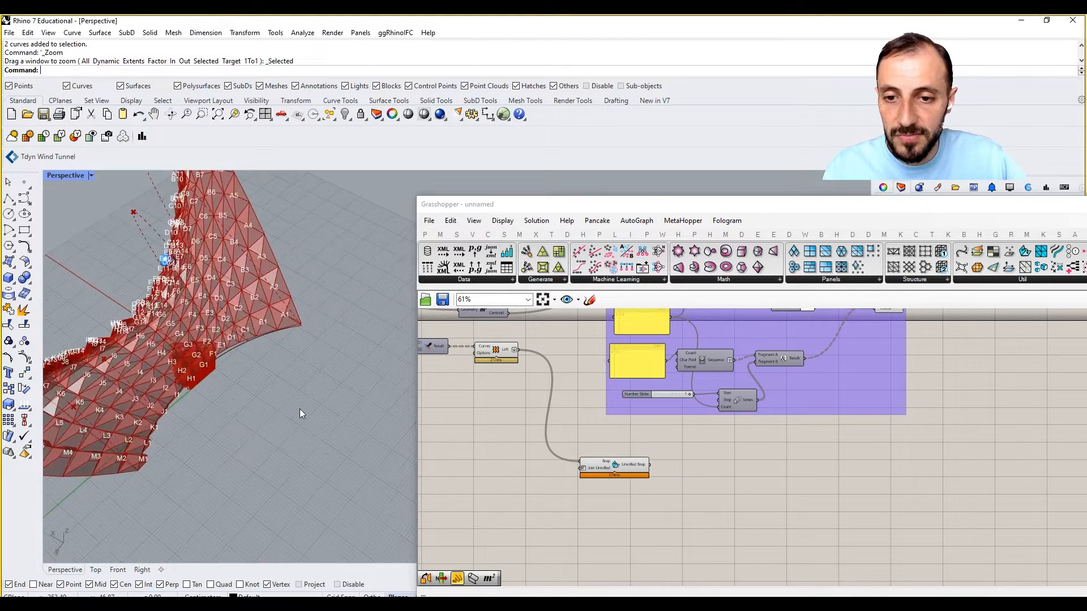
scroll(298, 407, "down", 10)
scroll(297, 407, "up", 6)
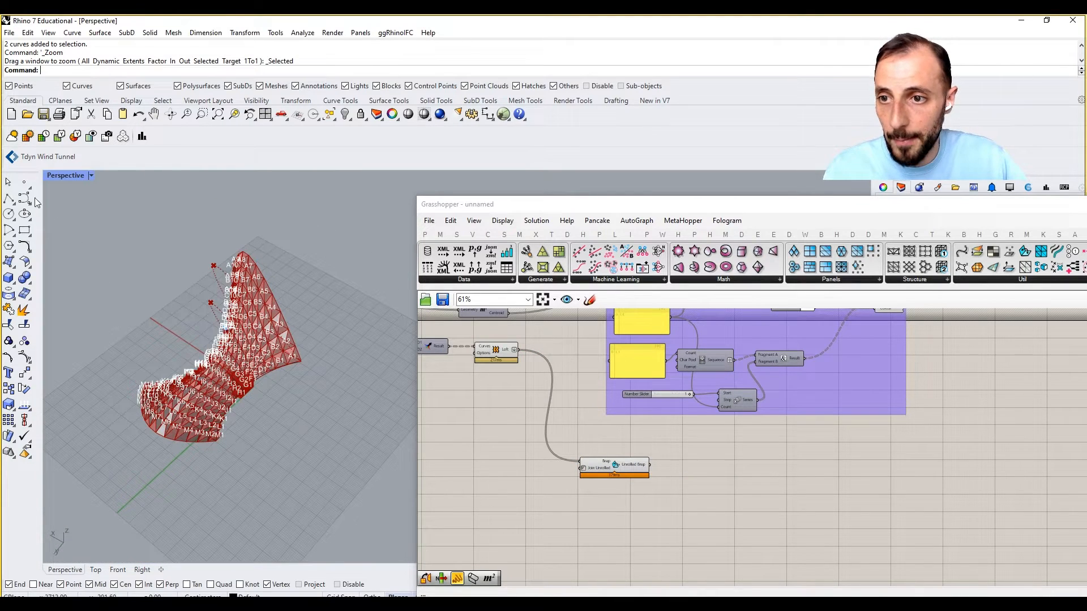
left_click(24, 181)
left_click(324, 421)
- Add a Square grid component to the Grasshopper canvas below the Unroll Brep component
left_click(578, 523)
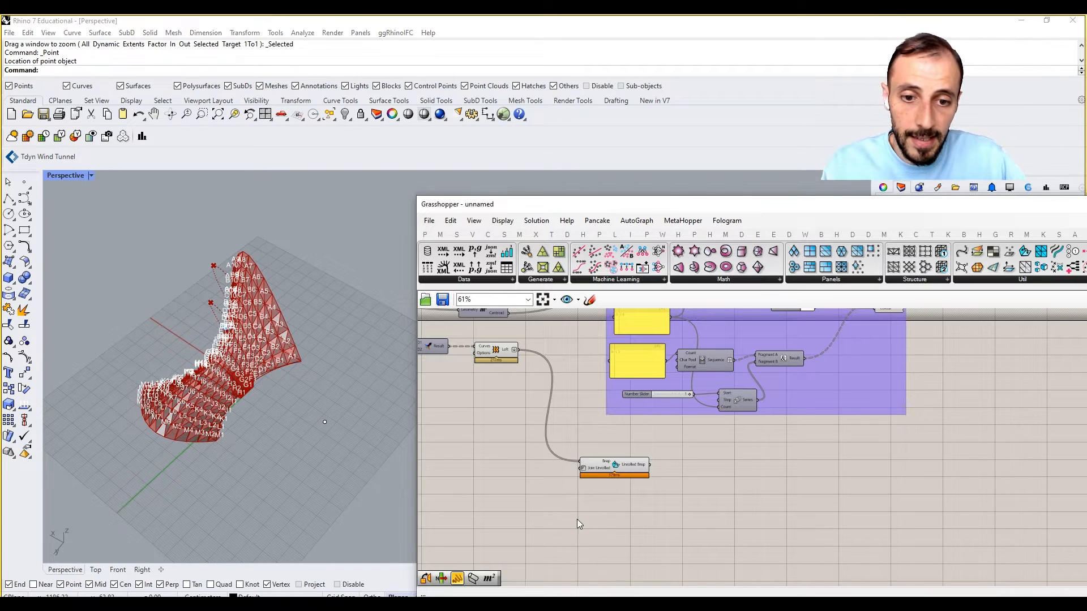
double_click(578, 523)
type("grid")
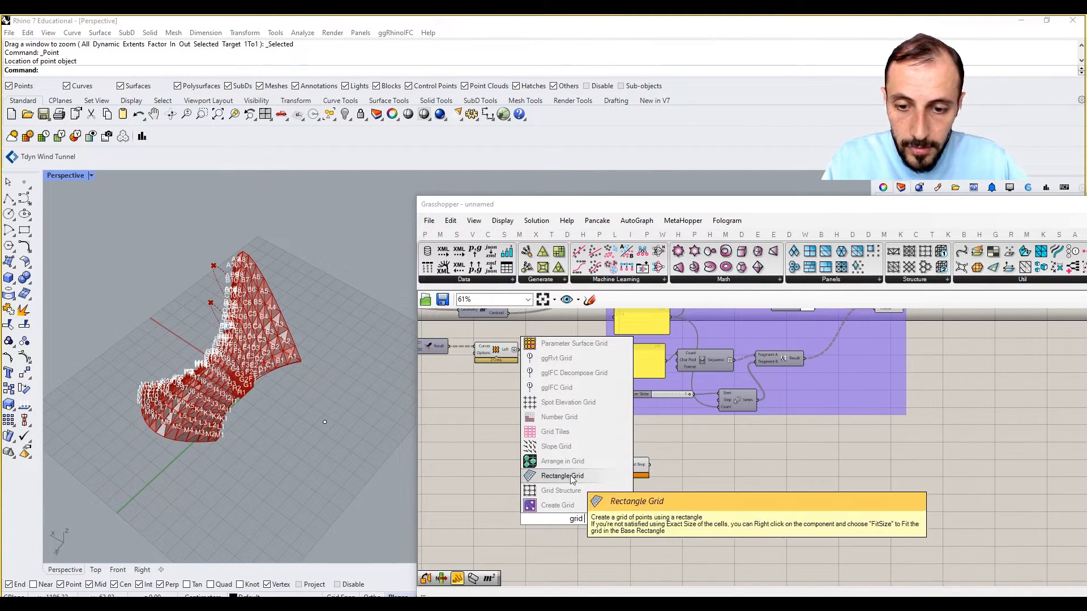
left_click(568, 518)
type("q")
key("BackSpace")
type("sq")
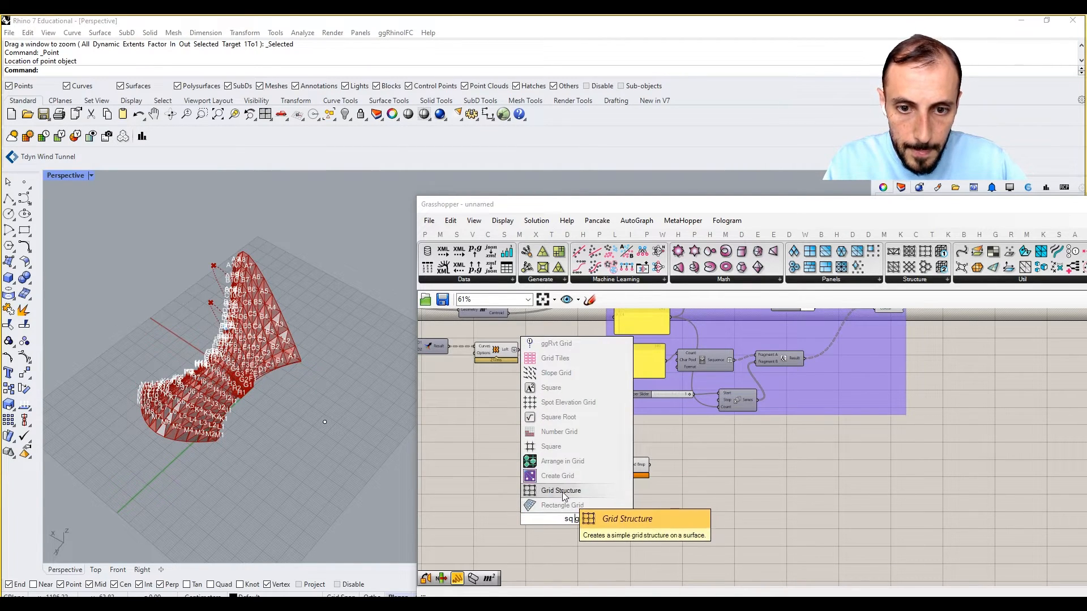
left_click(561, 447)
left_click_drag(587, 516, 651, 530)
- Add a Point parameter, reference the new Rhino point in it, and wire it into the square grid's Plane input
double_click(574, 522)
type("point")
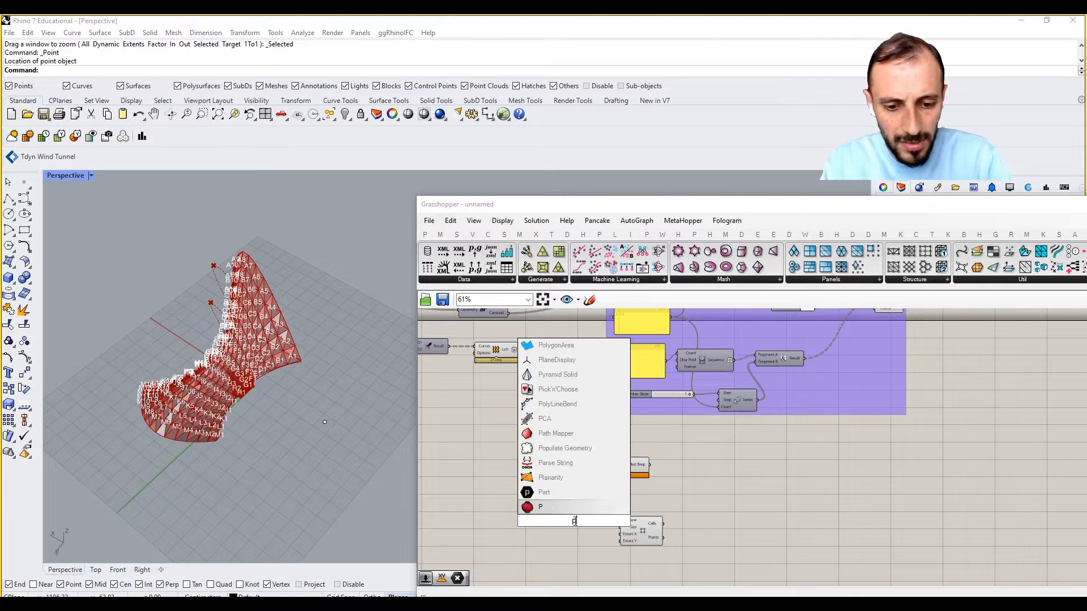
key("Return")
right_click(570, 520)
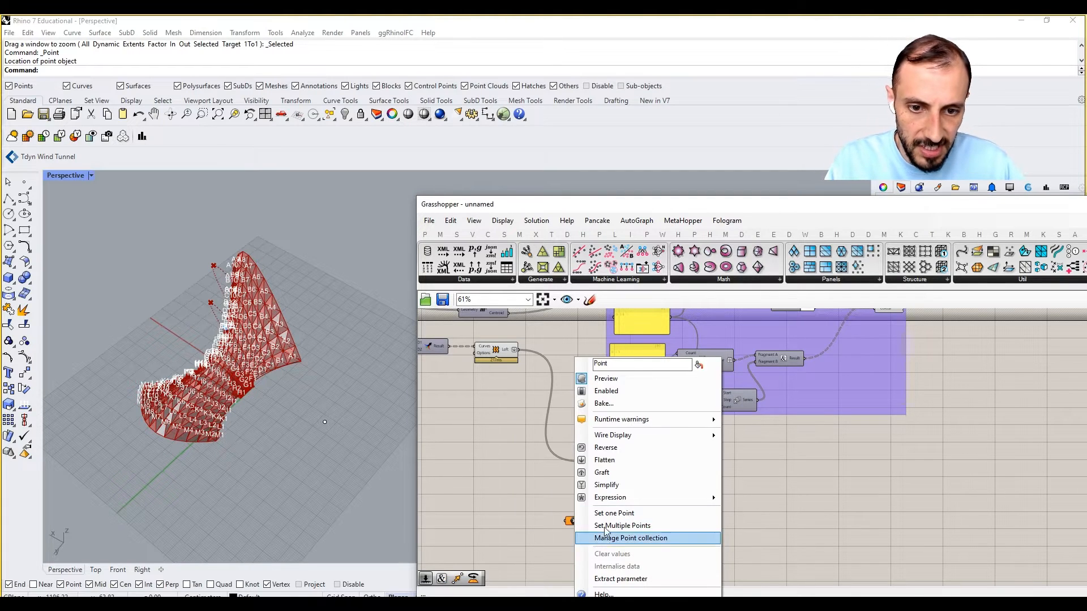
left_click(614, 513)
left_click(325, 421)
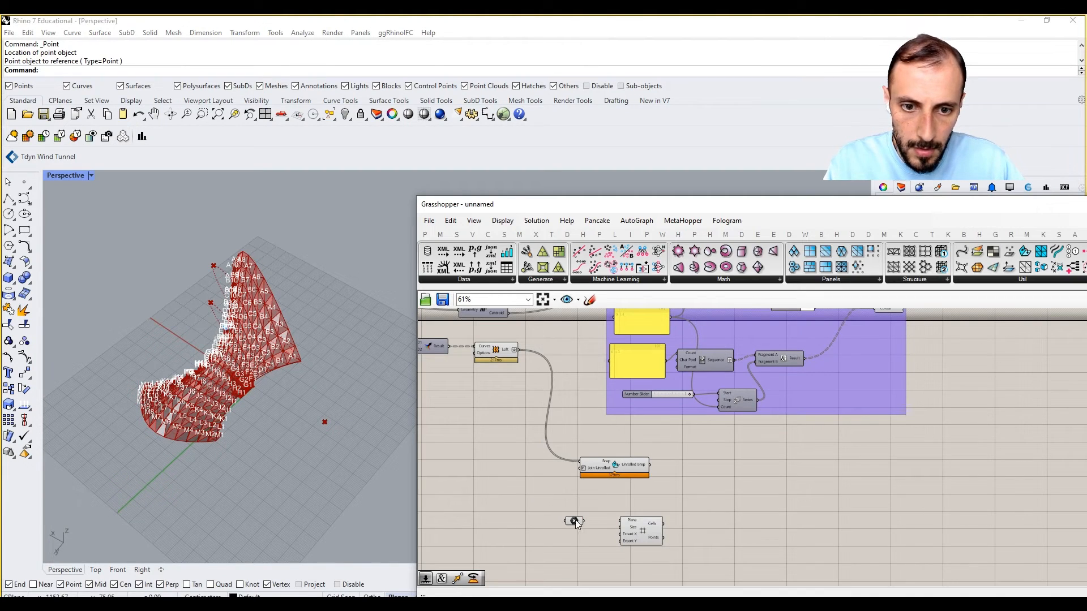
left_click_drag(583, 521, 623, 524)
- Create a number slider set to 200 and connect it to the square grid's Size input
double_click(592, 538)
type("200")
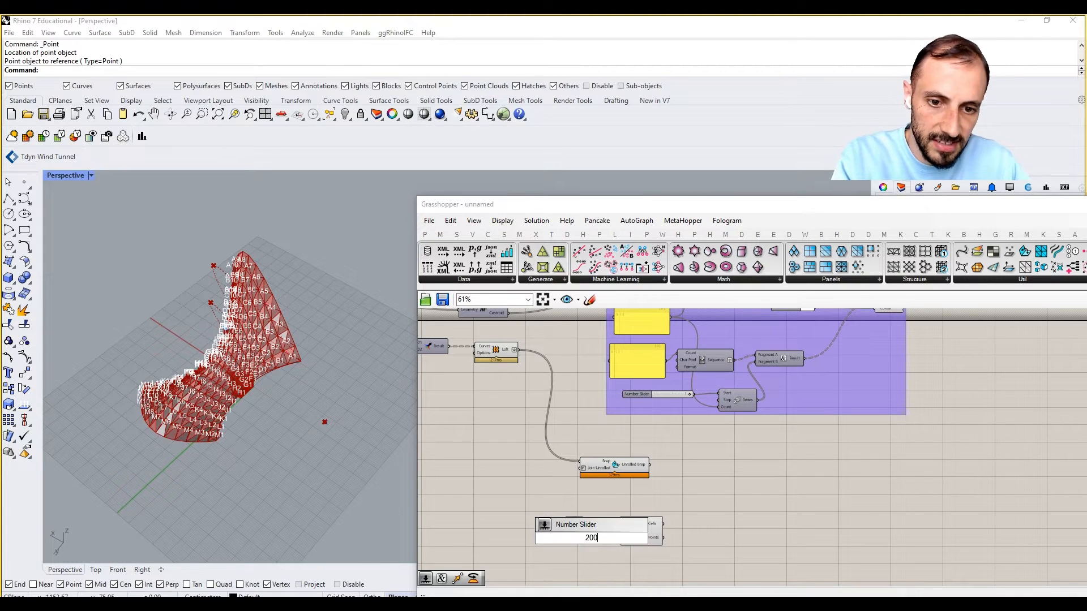
key("Return")
mouse_move(571, 540)
left_mouse_down()
mouse_move(562, 538)
mouse_move(632, 538)
mouse_move(571, 529)
left_mouse_up()
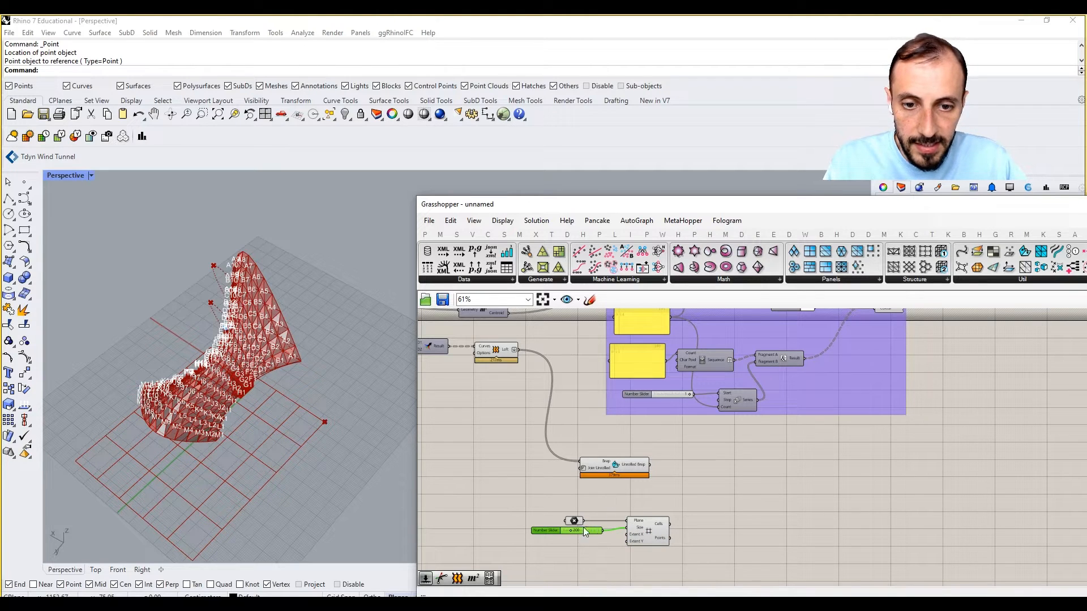
- Add a List Length component fed by the Unrolled Brep output and wire its length into the square grid's Extent X input
double_click(633, 440)
type("leng")
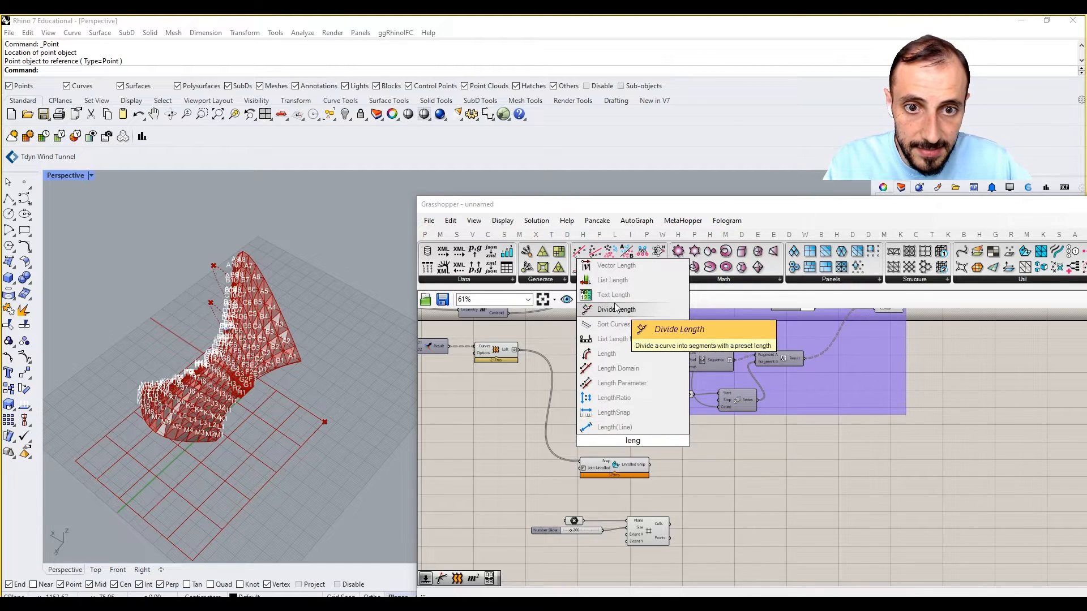
left_click(617, 283)
left_click_drag(644, 437, 687, 467)
left_click_drag(681, 500, 572, 549)
left_click_drag(637, 529, 768, 523)
left_click(761, 491)
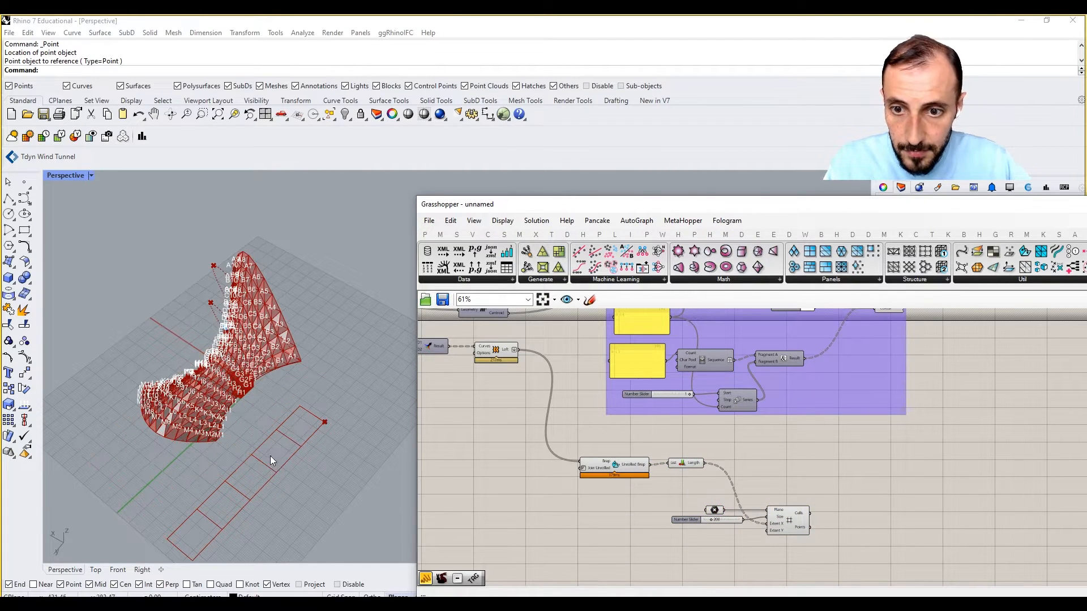
- Flatten the Unrolled Brep output and move the Unroll Brep and List Length components lower, in front of the grid component
right_click(643, 471)
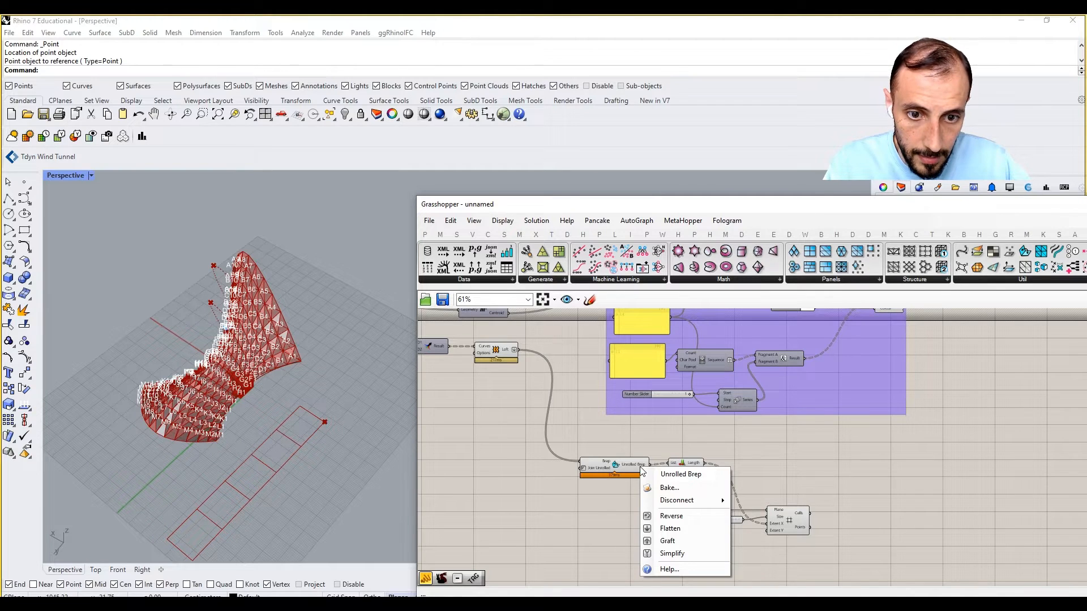
left_click(665, 526)
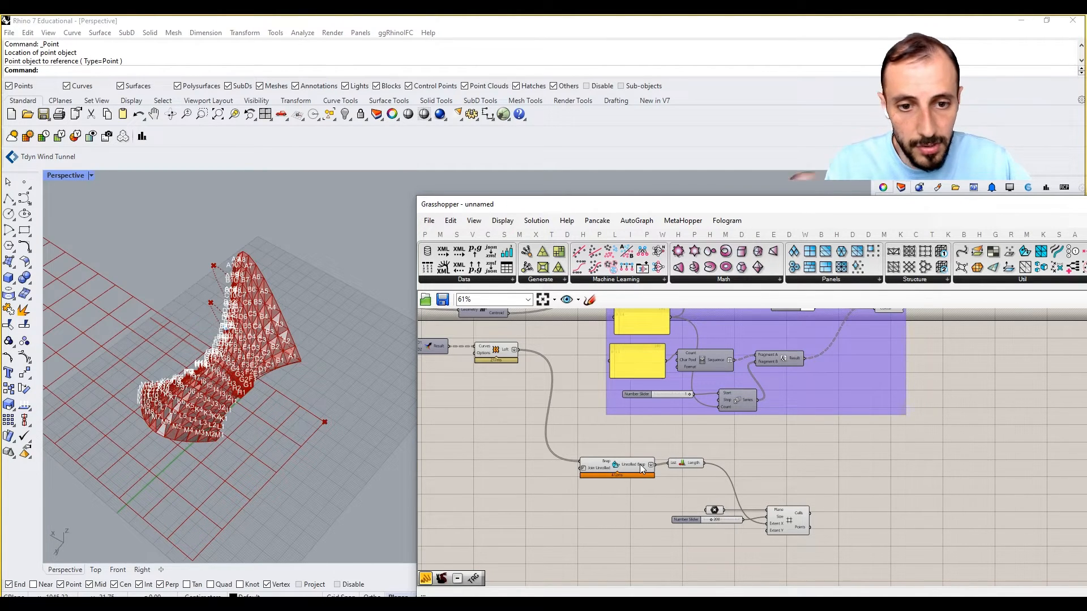
mouse_move(641, 468)
right_click_drag(674, 474, 675, 446)
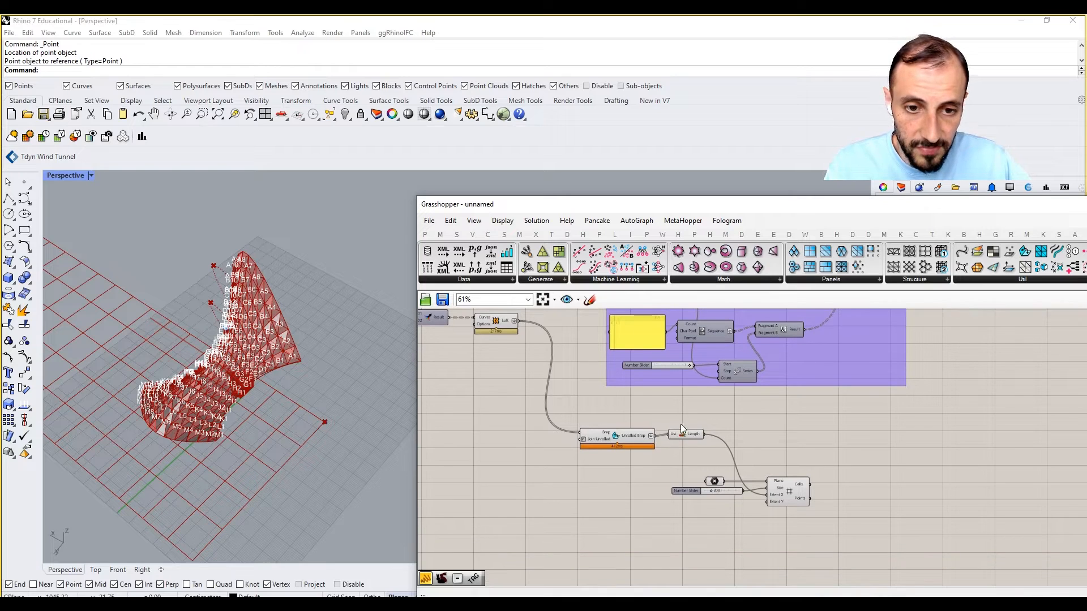
left_click_drag(612, 446, 562, 494)
left_click_drag(680, 437, 664, 480)
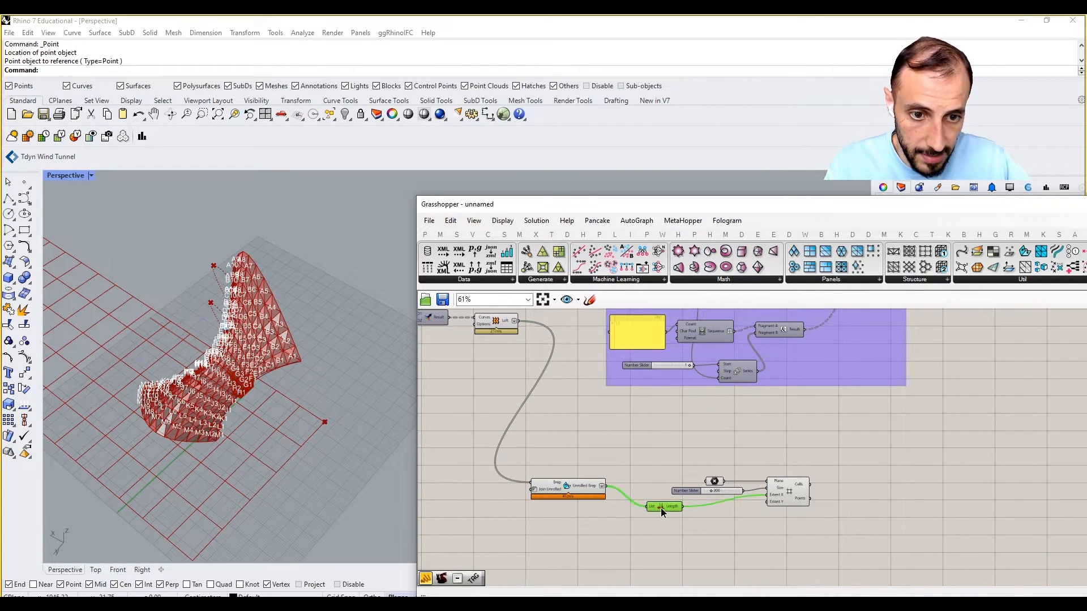
- Create a number slider set to 1 and connect it to the square grid's Extent Y input
double_click(755, 531)
type("1")
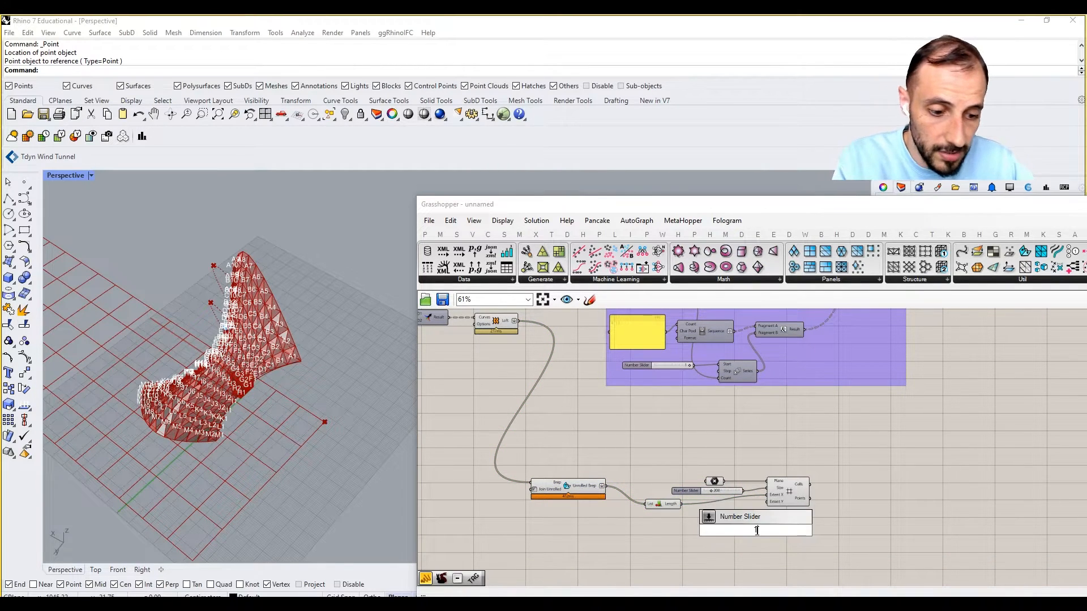
key("Return")
left_click_drag(770, 528, 768, 502)
- Move the grid's reference point in the Perspective viewport so the row of cells runs alongside the model without overlapping it
left_click_drag(331, 406, 331, 450)
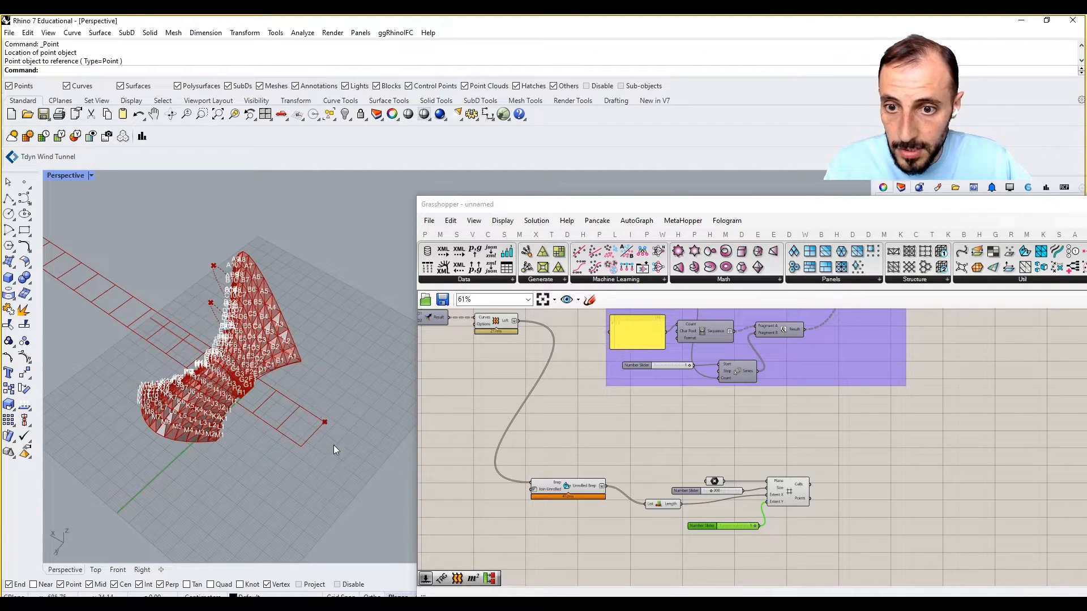
left_click_drag(312, 402, 313, 403)
left_click_drag(299, 446, 356, 372)
right_click_drag(357, 372, 311, 415, "shift")
left_click_drag(308, 428, 338, 405)
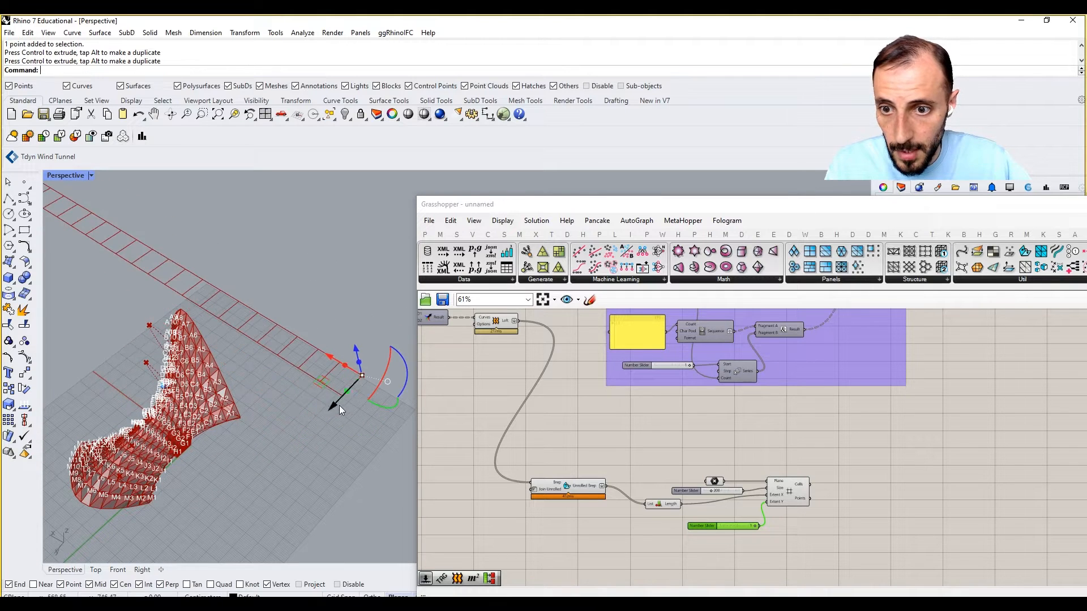
scroll(342, 285, "down", 8)
right_click_drag(342, 288, 1010, 384)
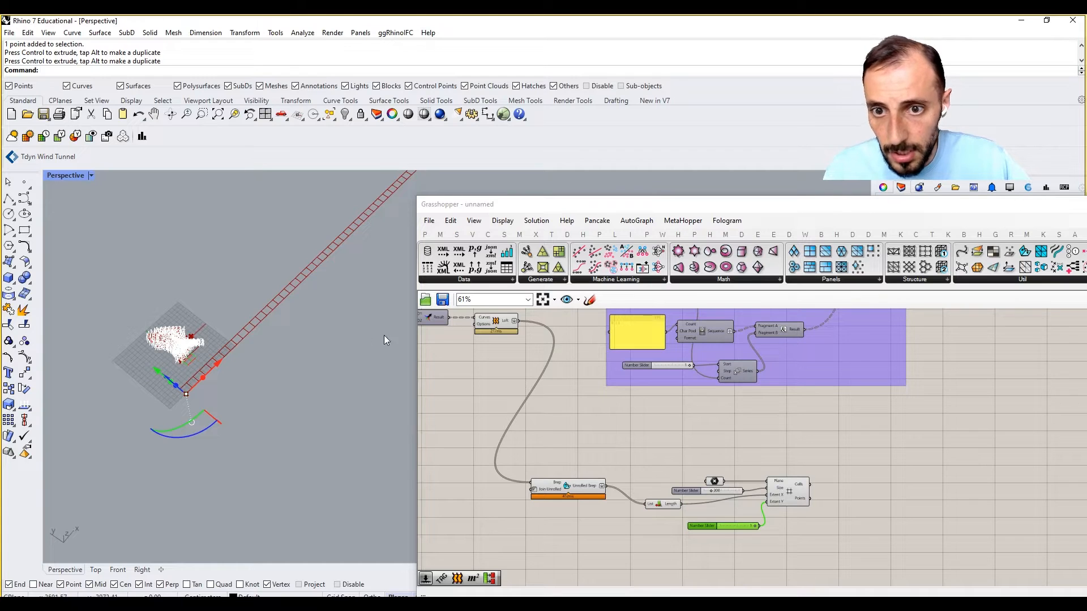
right_click_drag(158, 347, 205, 337, "shift")
scroll(205, 337, "up", 4)
left_click_drag(217, 381, 116, 277)
scroll(138, 325, "up", 2)
scroll(192, 328, "down", 4)
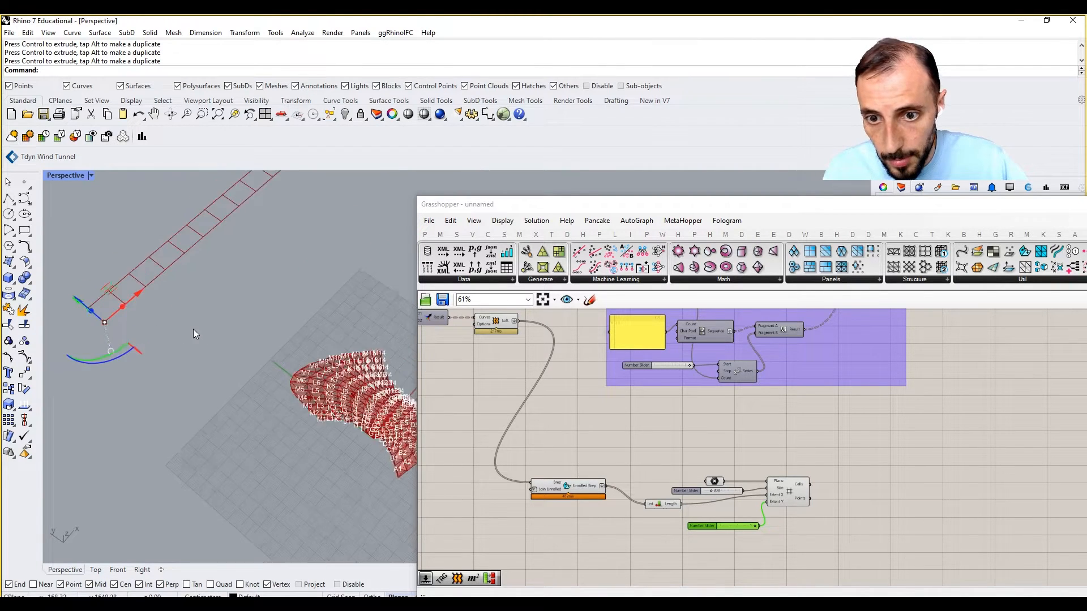
scroll(105, 285, "down", 4)
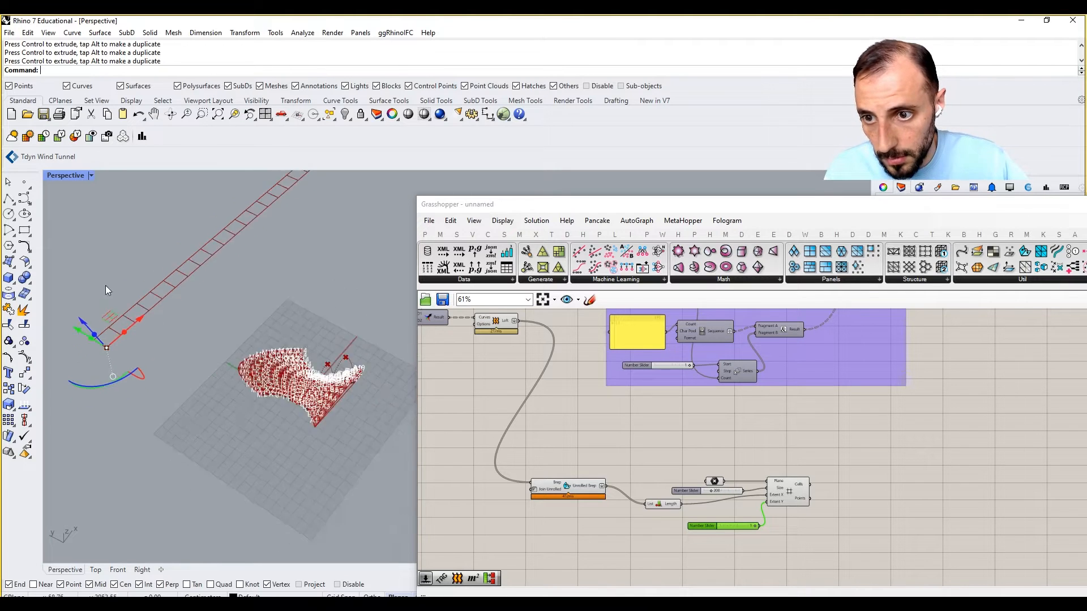
left_click_drag(81, 315, 295, 420)
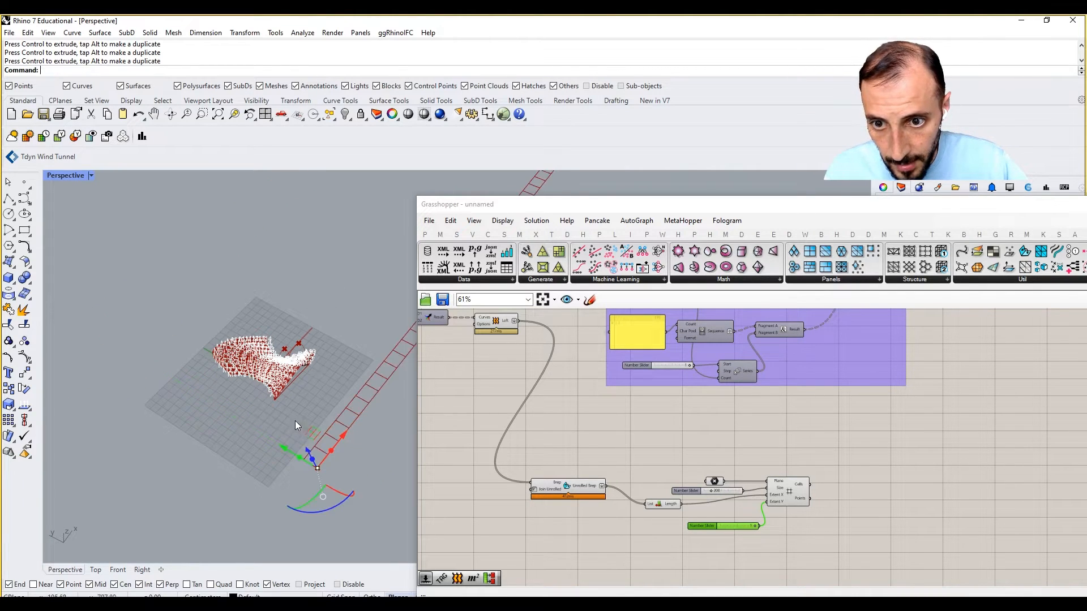
- Add an Area component beside the square grid and wire the grid's Cells output into its Geometry input
right_click_drag(799, 507, 736, 471)
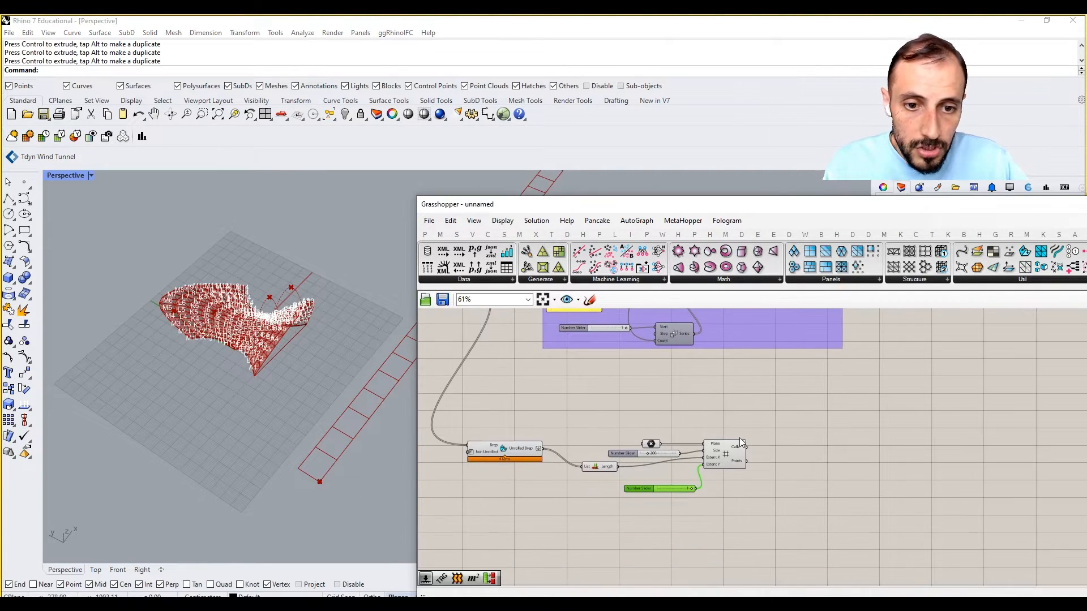
left_click_drag(780, 416, 571, 511)
double_click(742, 418)
type("are")
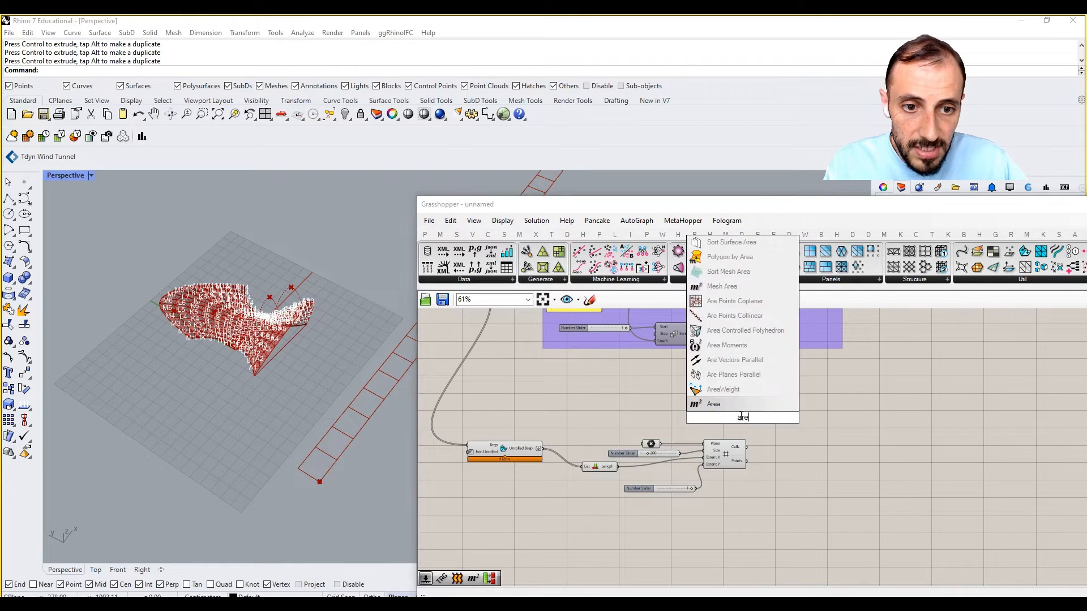
left_click(734, 406)
left_click_drag(737, 414, 790, 436)
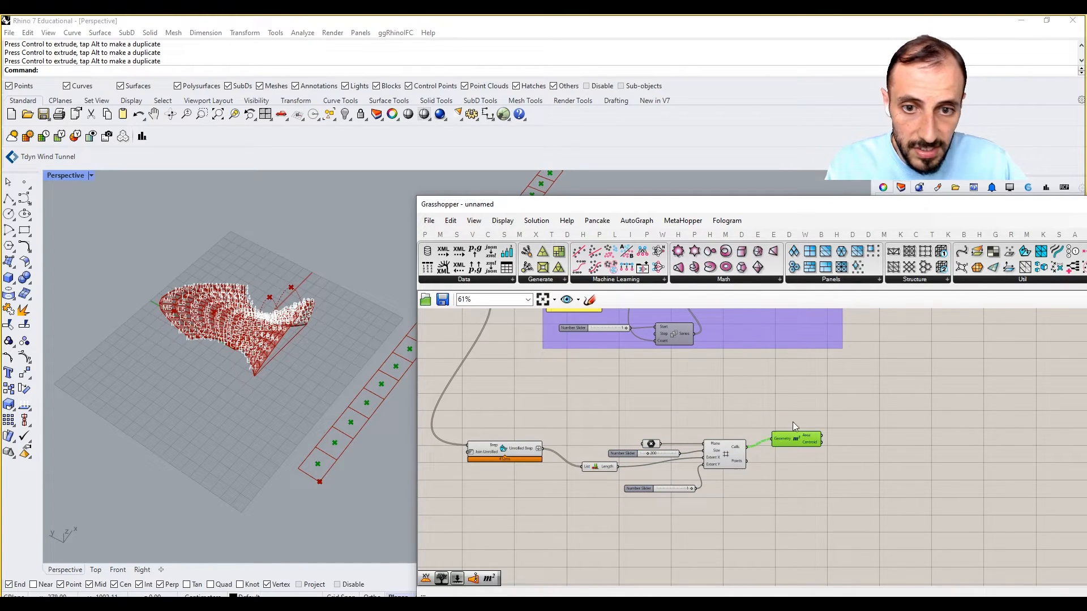
- Add a Text Tag component and place it beyond the Area component of the grid cells
double_click(806, 476)
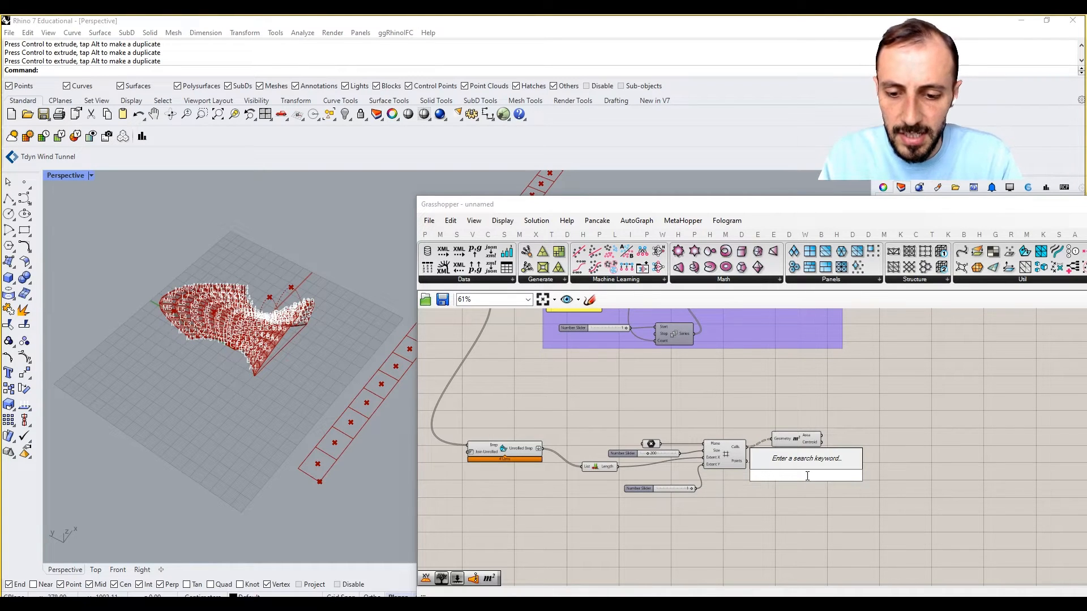
type("tag")
left_click(805, 463)
left_click_drag(803, 472, 891, 455)
left_click(793, 443)
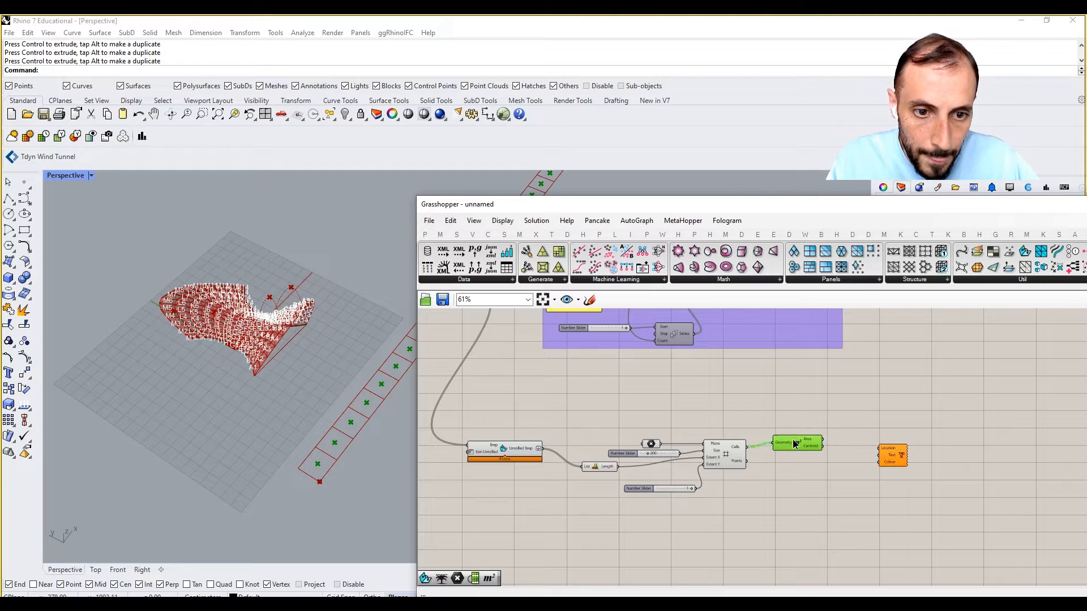
left_click(833, 430)
- Wire the cell Area's Centroid output into the Text Tag's Location input and flatten the Centroid output
scroll(832, 438, "up", 2)
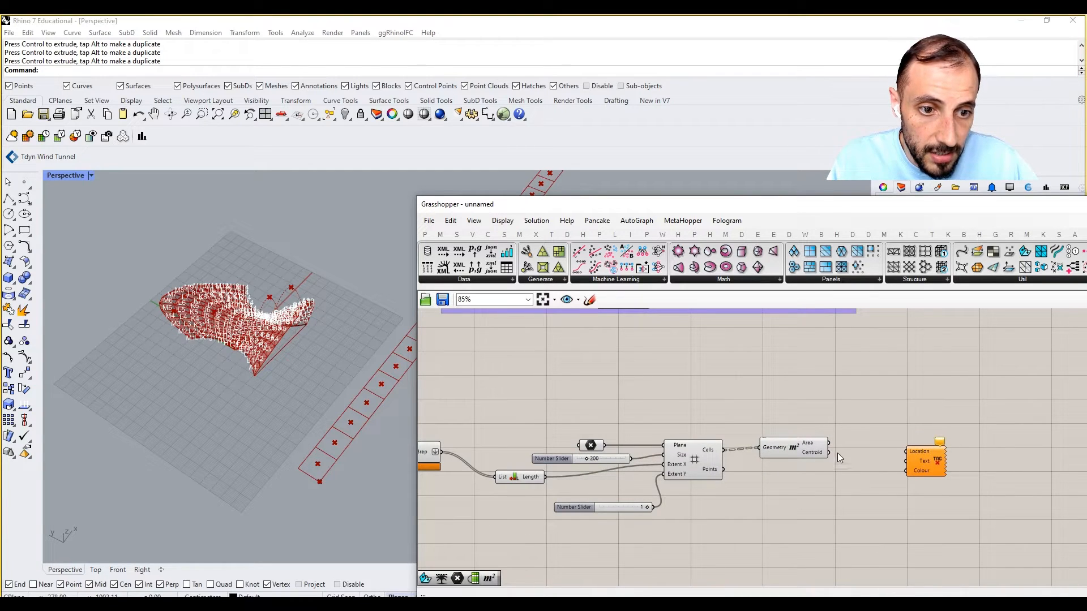
left_click_drag(900, 457, 906, 452)
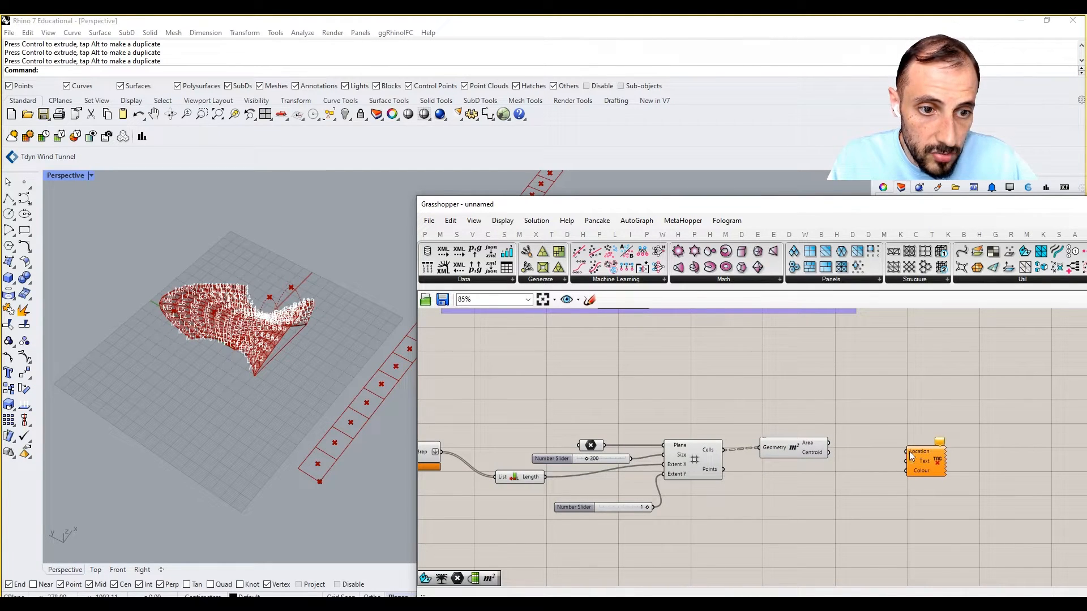
right_click(818, 454)
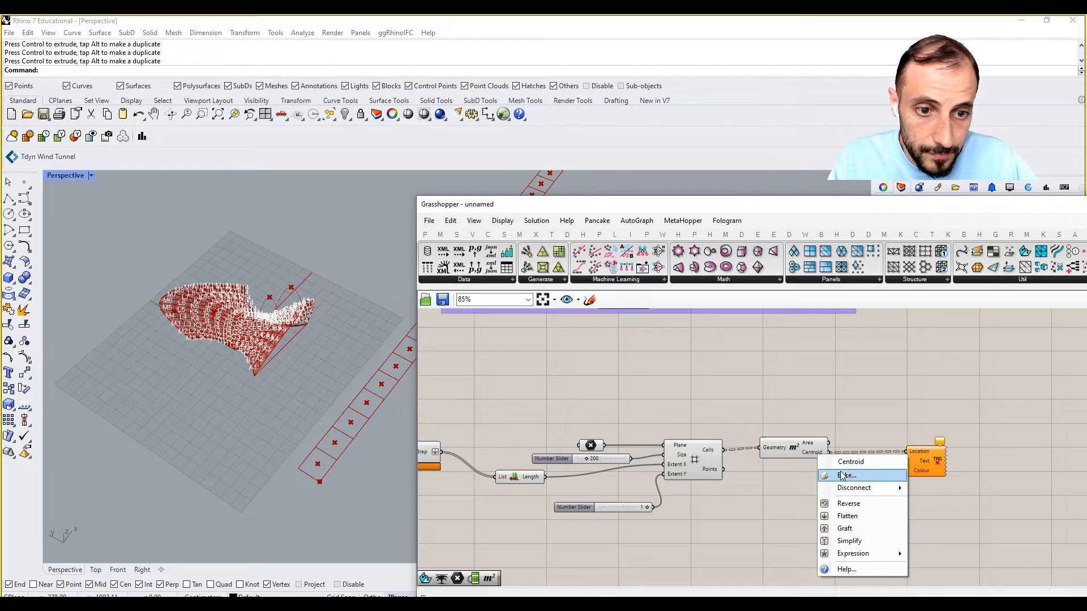
left_click(847, 516)
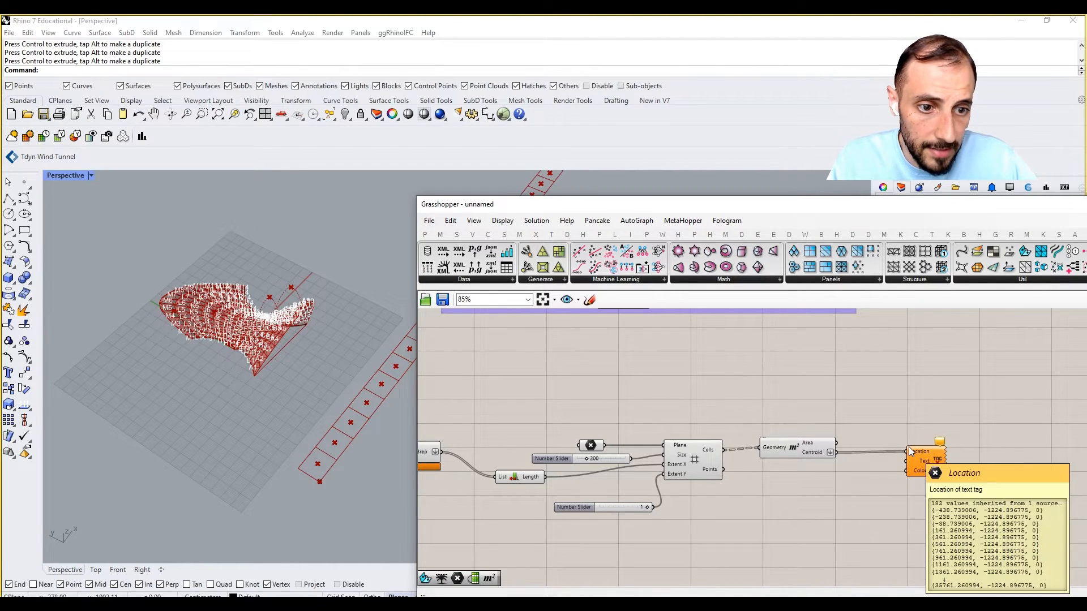
- Wire the concatenated labels' Result output into the new Text Tag's Text input and flatten that input
scroll(856, 422, "down", 5)
right_click_drag(832, 415, 822, 472)
scroll(830, 367, "up", 4)
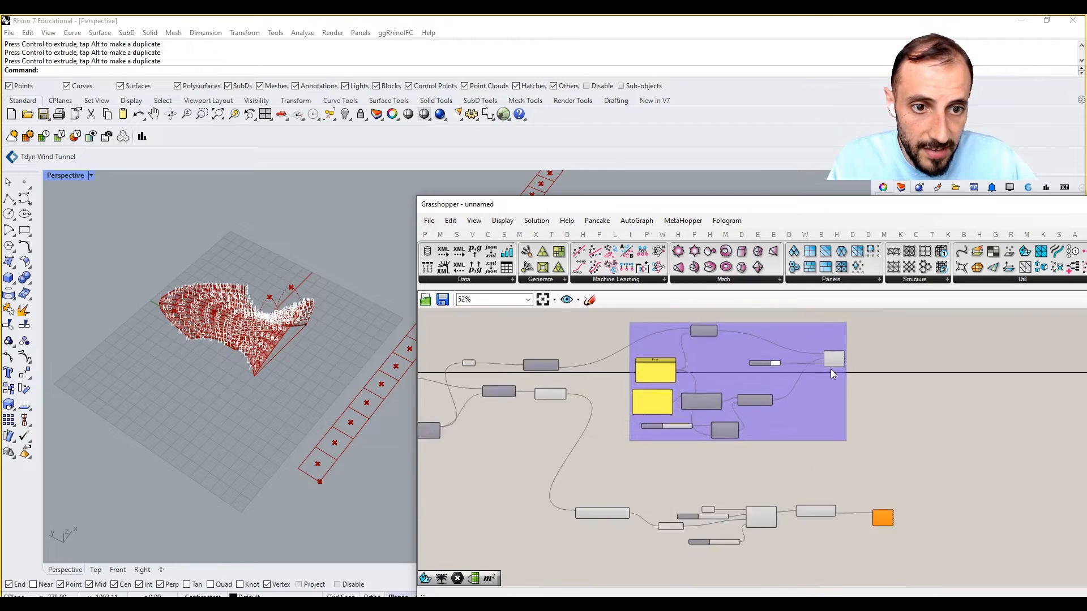
scroll(740, 424, "down", 4)
left_click_drag(741, 424, 862, 516)
scroll(808, 510, "up", 5)
right_click(863, 519)
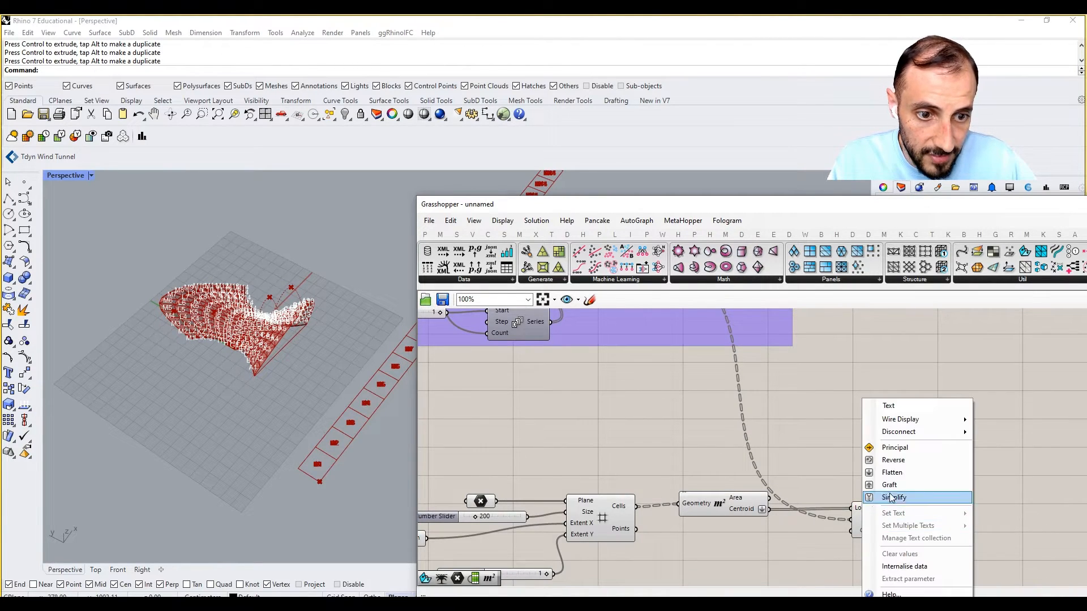
left_click(883, 473)
right_click_drag(879, 498, 867, 466)
double_click(797, 532)
type("swap")
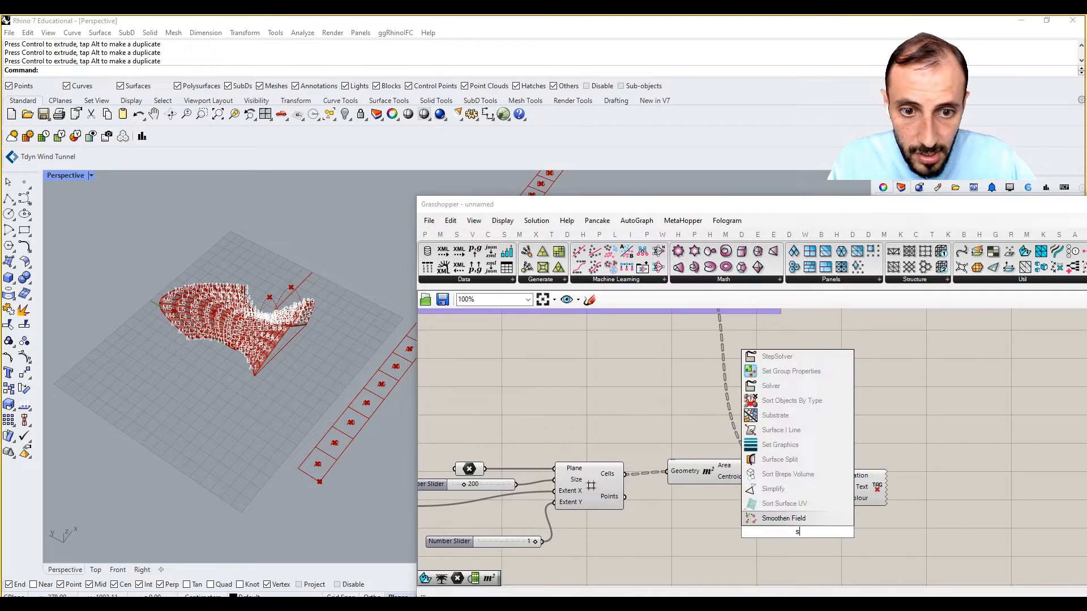
left_click(786, 519)
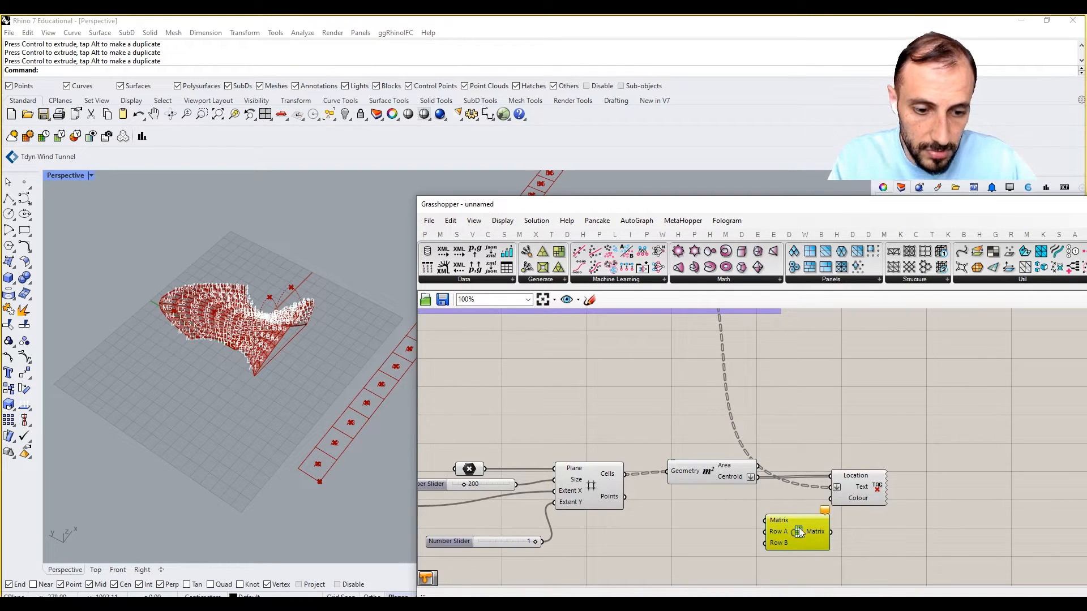
key("Delete")
- Add a white Colour Swatch and connect it to the Text Tag's Colour input
double_click(799, 528)
type("swatc")
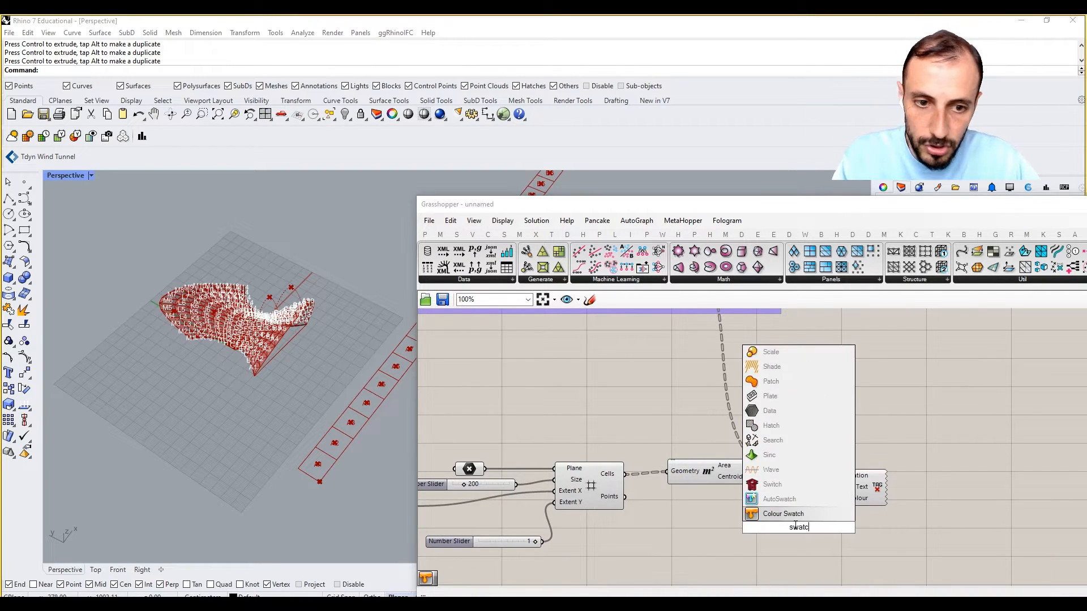
left_click(778, 513)
left_click_drag(835, 529, 827, 500)
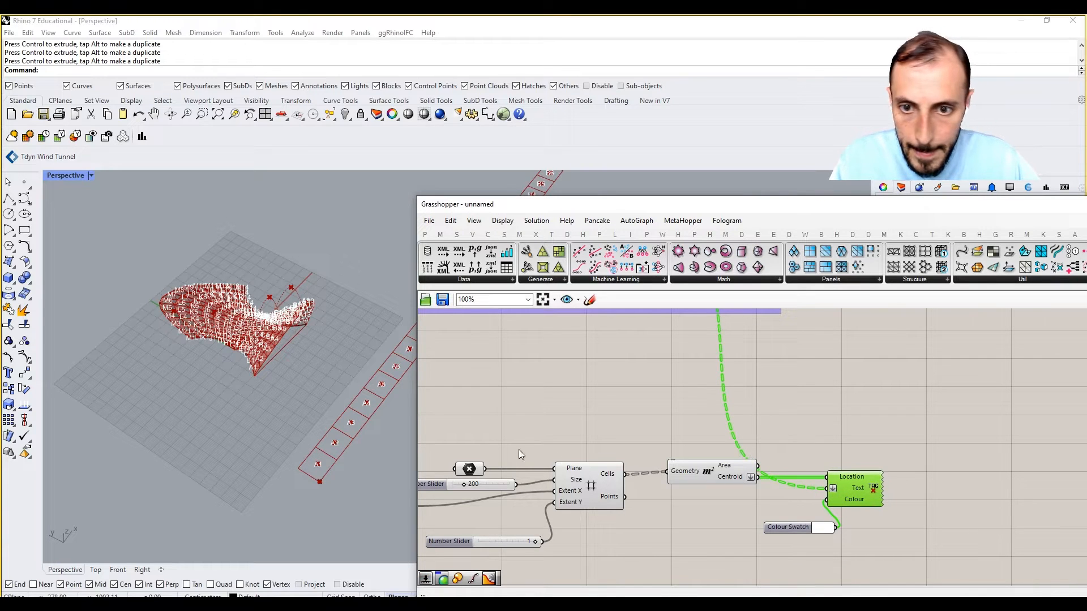
right_click_drag(316, 437, 286, 426)
scroll(286, 427, "up", 3)
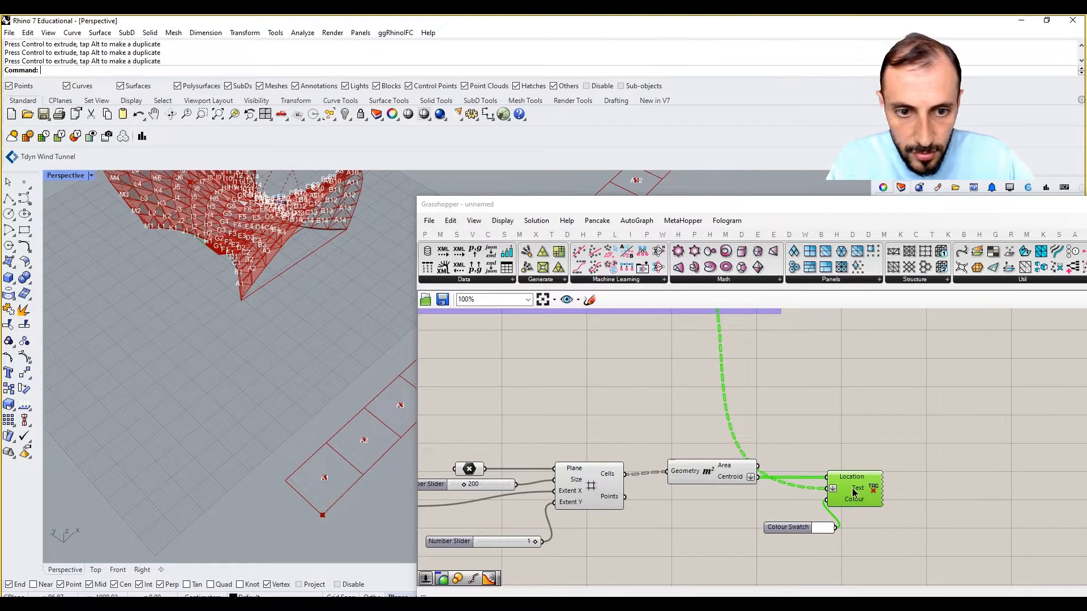
- Add a List Item component and wire the flattened cell centroids into its List input to check the first cell
double_click(811, 433)
type("lis")
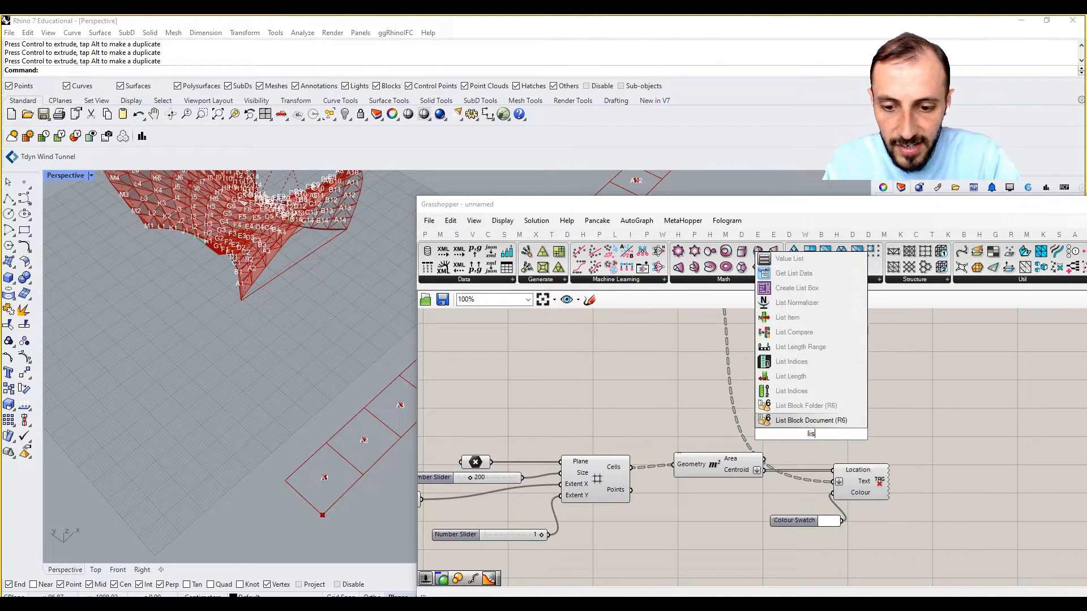
type("t")
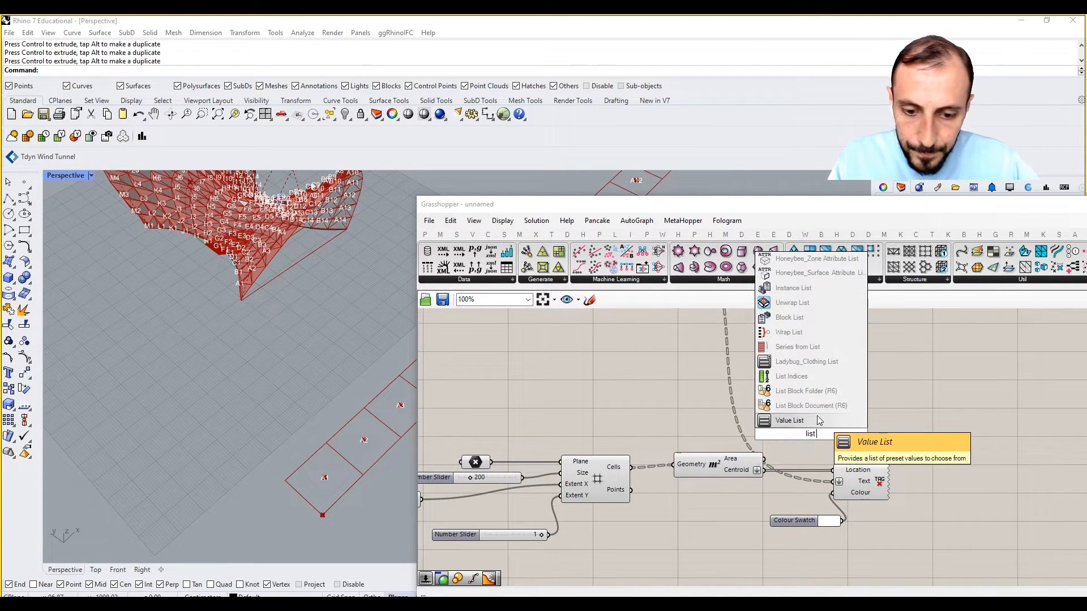
type(" item")
left_click(817, 419)
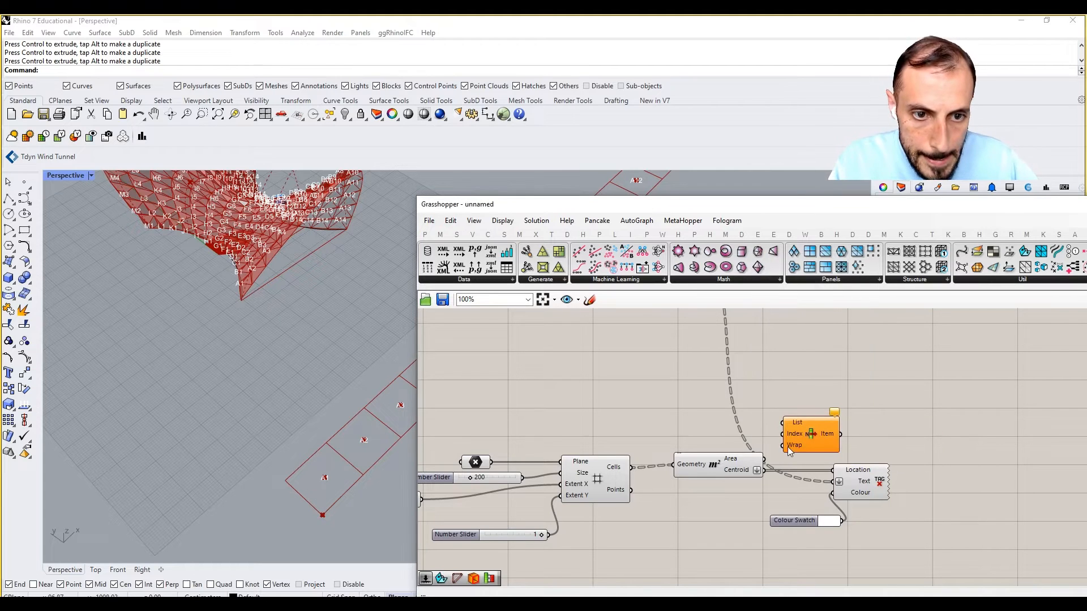
left_click_drag(764, 470, 780, 431)
left_click(799, 426)
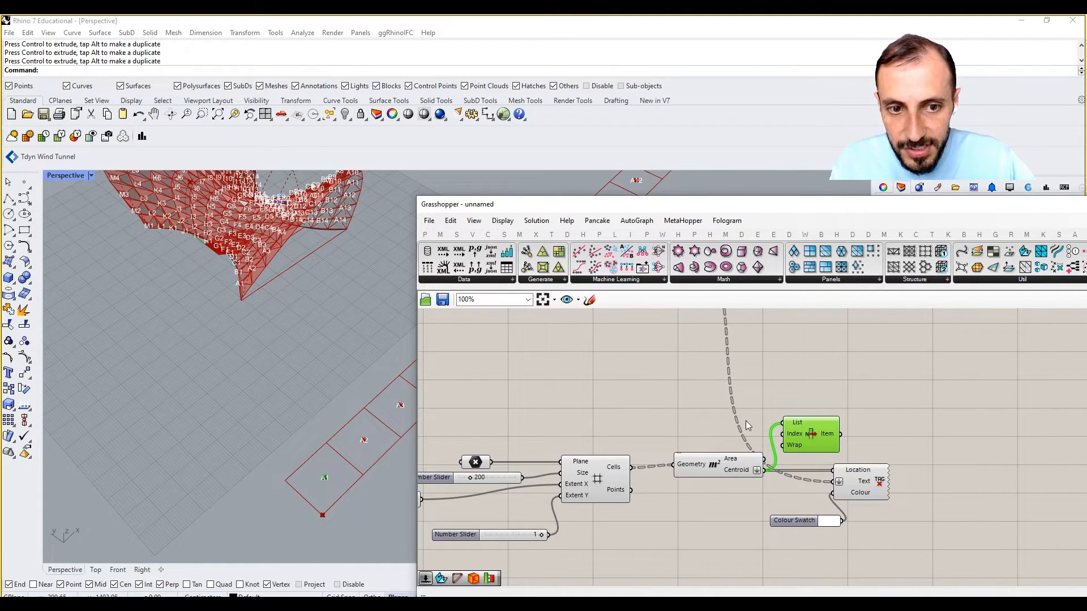
- Place a copy of the List Item below the Loft component, fed by the Loft output, to check the first panel
scroll(745, 420, "down", 5)
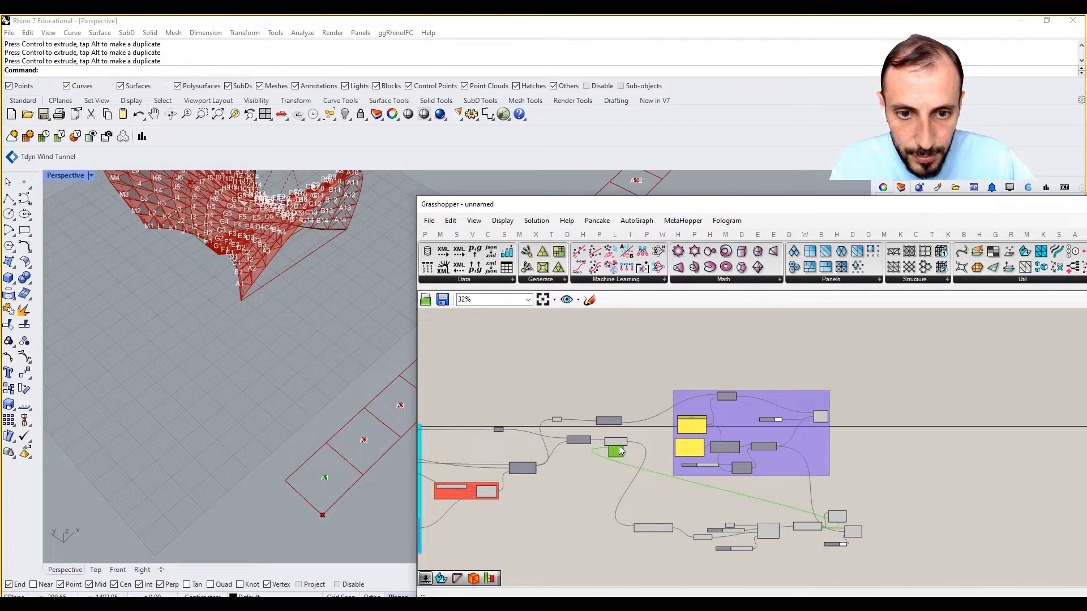
scroll(620, 451, "up", 4)
left_click_drag(624, 460, 625, 466)
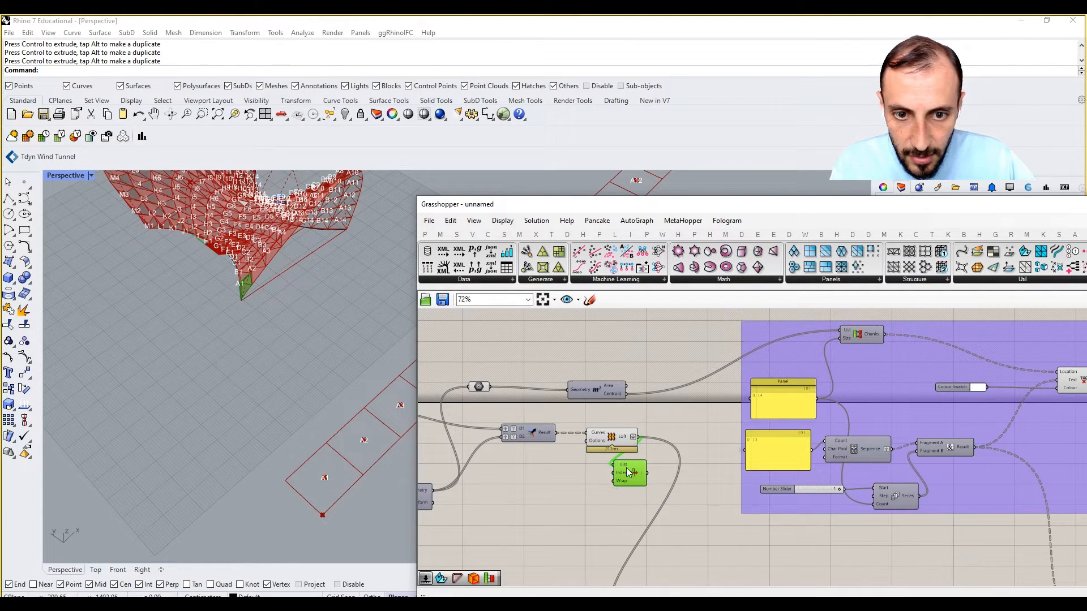
right_click_drag(552, 484, 504, 401)
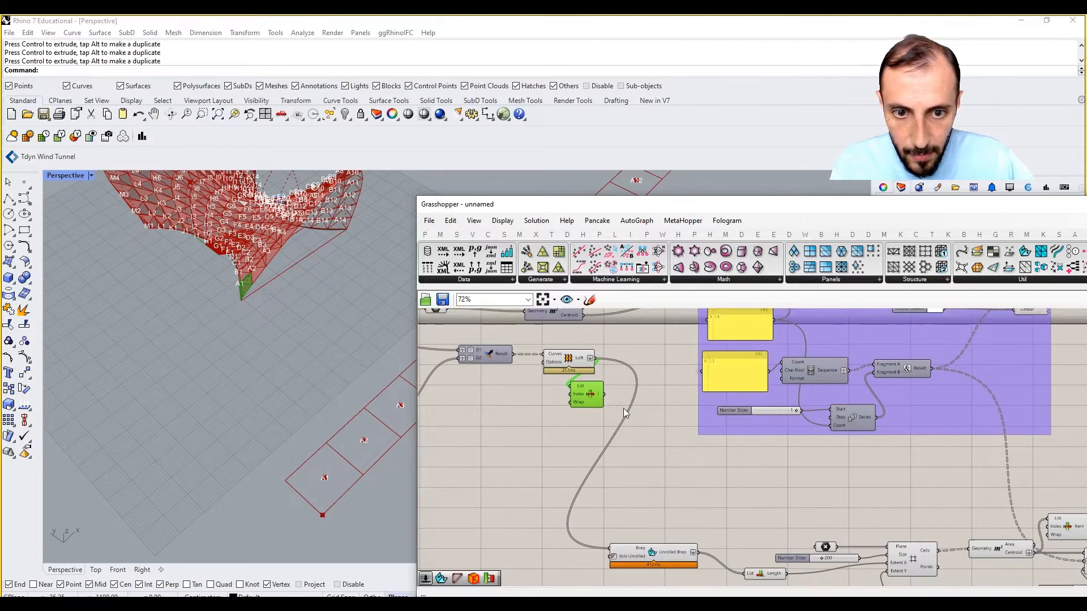
left_click(682, 549)
- Delete both List Item components used for checking the panel and cell order
left_click(580, 392)
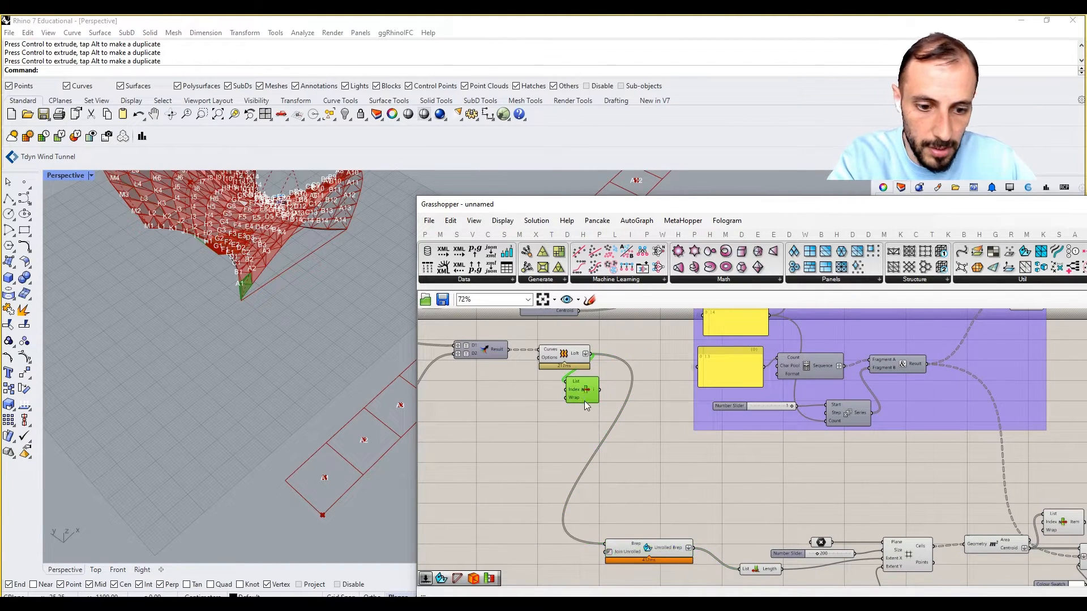
key("Delete")
right_click_drag(758, 491, 652, 423)
scroll(652, 423, "down", 1)
scroll(896, 480, "up", 2)
left_click_drag(923, 435, 965, 414)
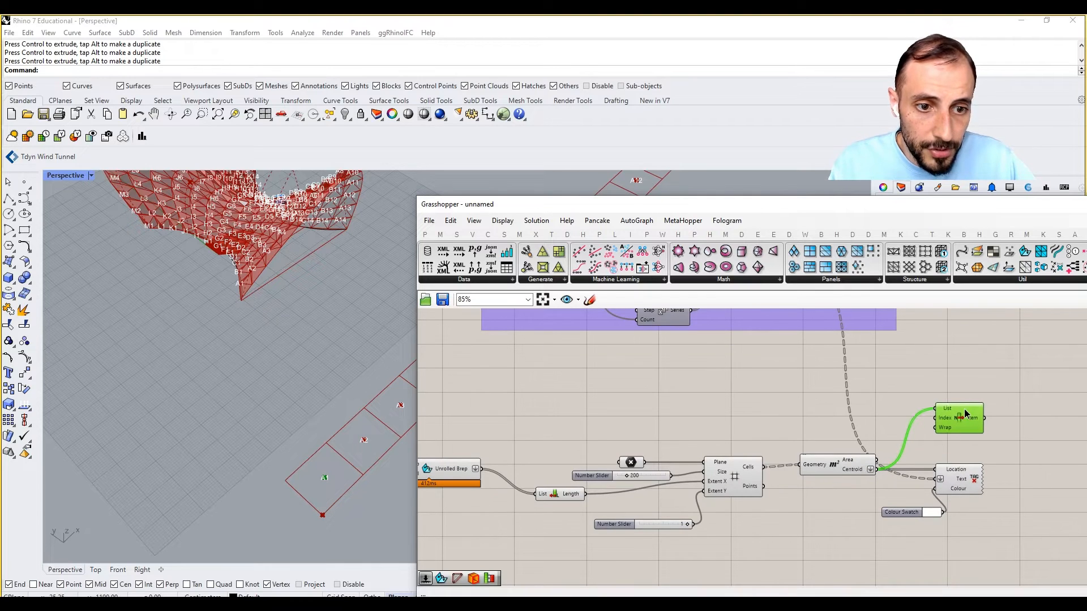
key("Delete")
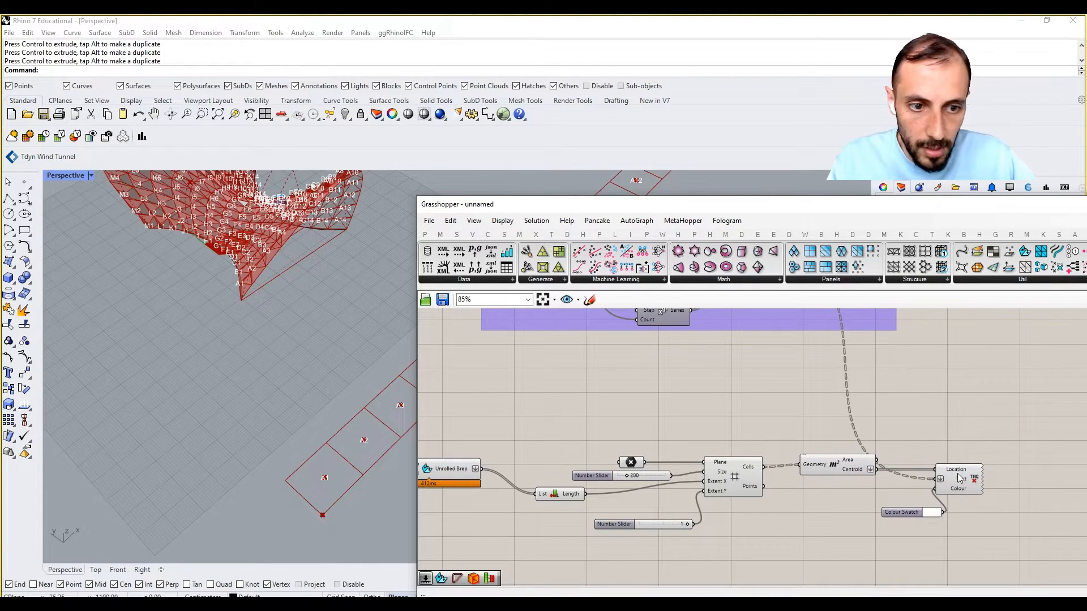
- Move the Text Tag and its Colour Swatch away from the cell Area component and add an Orient component below it
left_click_drag(962, 474, 1029, 426)
left_click_drag(916, 512, 976, 454)
left_click(843, 469)
double_click(850, 517)
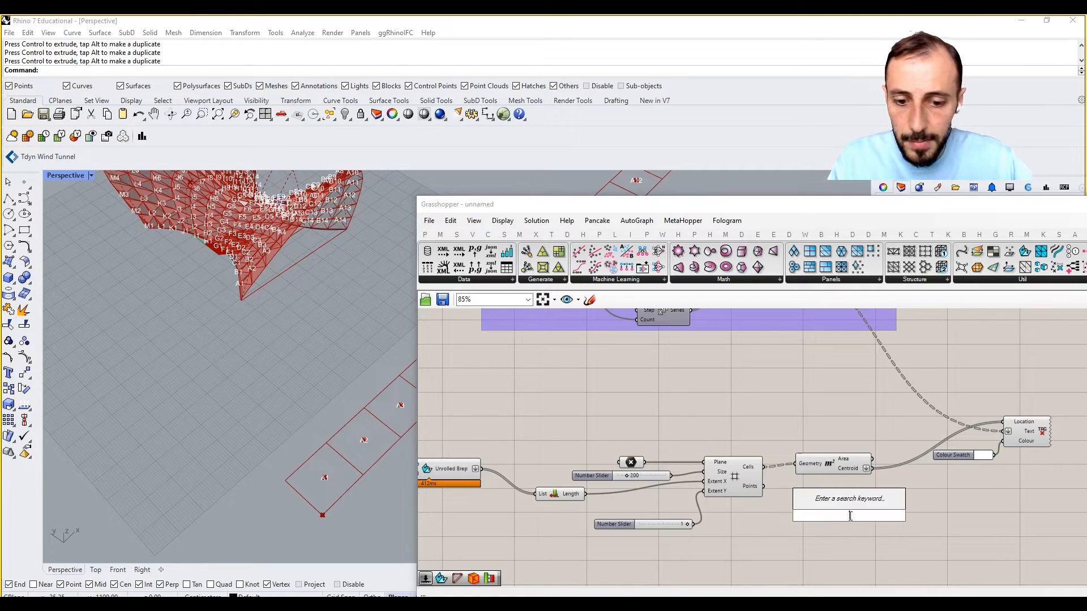
type("orient")
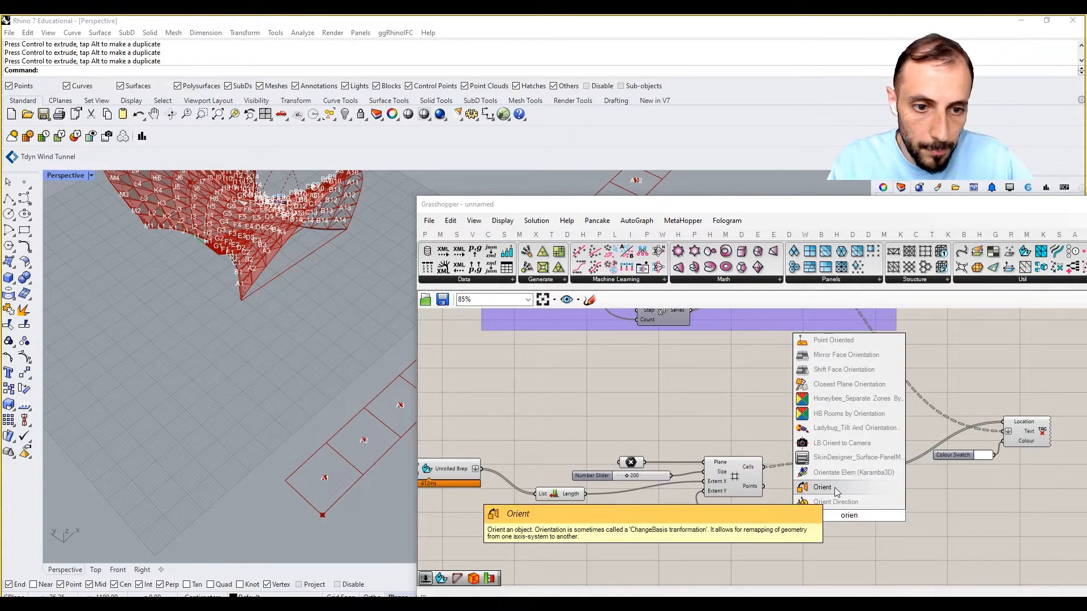
key("Return")
right_click_drag(501, 471, 516, 456)
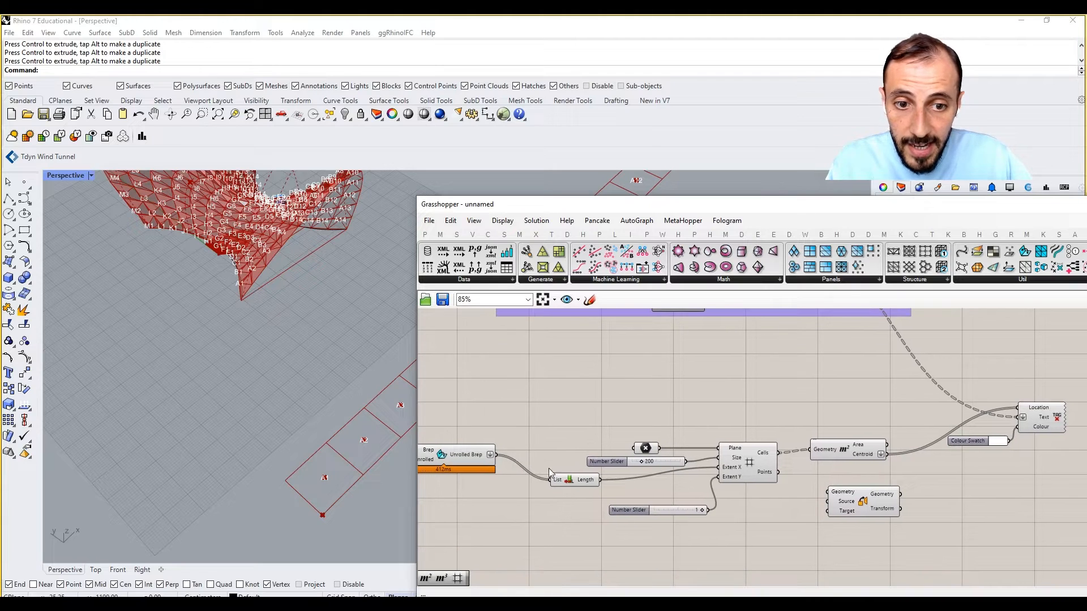
- Move List Length and the square grid with its inputs lower, and place Orient above the grid
left_click_drag(563, 481, 572, 479)
left_click_drag(867, 508, 793, 376)
left_click_drag(554, 422, 779, 527)
left_click_drag(742, 456, 715, 540)
left_click_drag(789, 378, 688, 450)
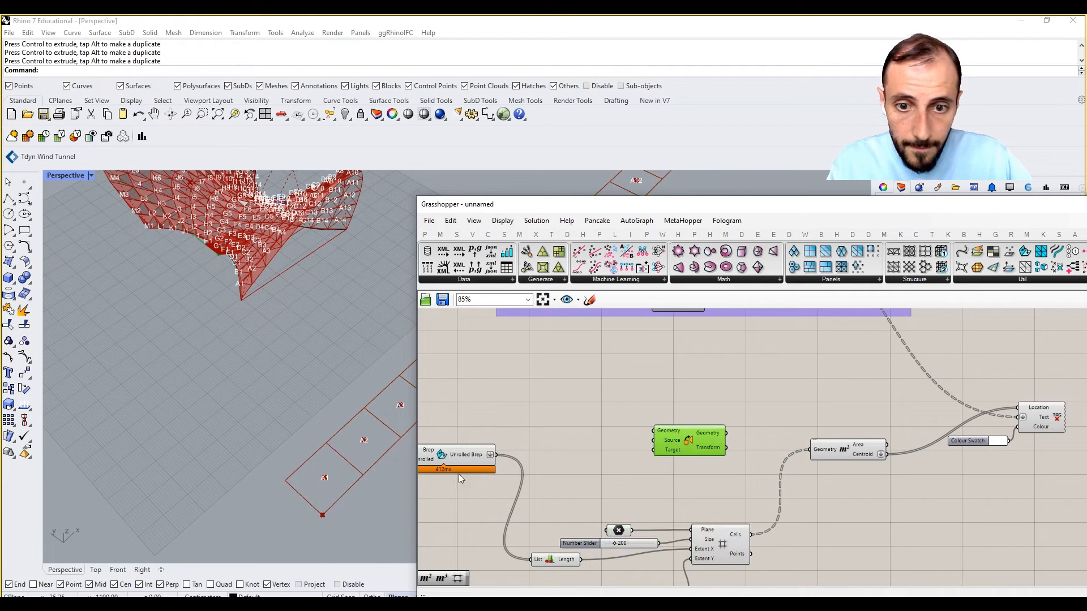
- Wire the Unrolled Brep output into Orient's Geometry input and move the cell Area component down beside the grid
left_click_drag(491, 454, 851, 413)
left_click_drag(826, 453, 841, 528)
left_click(747, 444)
- Add an Area component for the unrolled breps, wiring its Centroid into Orient's Source and the cell centroids into its Target
double_click(724, 471)
type("area")
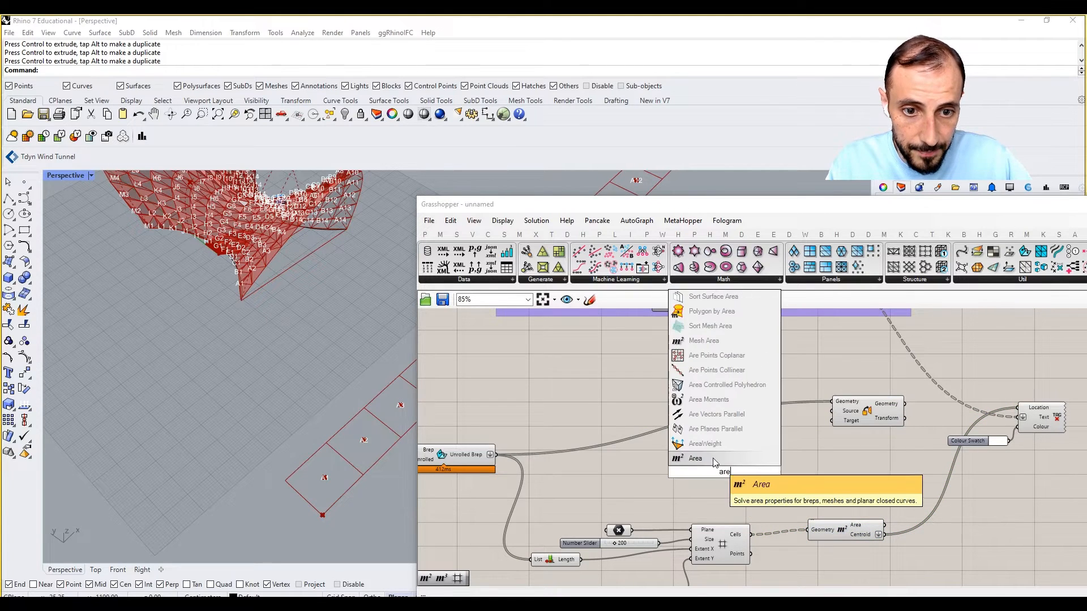
left_click(702, 456)
left_click_drag(497, 454, 691, 472)
left_click_drag(759, 477, 831, 421)
left_click_drag(716, 480, 732, 458)
left_click(794, 492)
left_click_drag(885, 533, 865, 443)
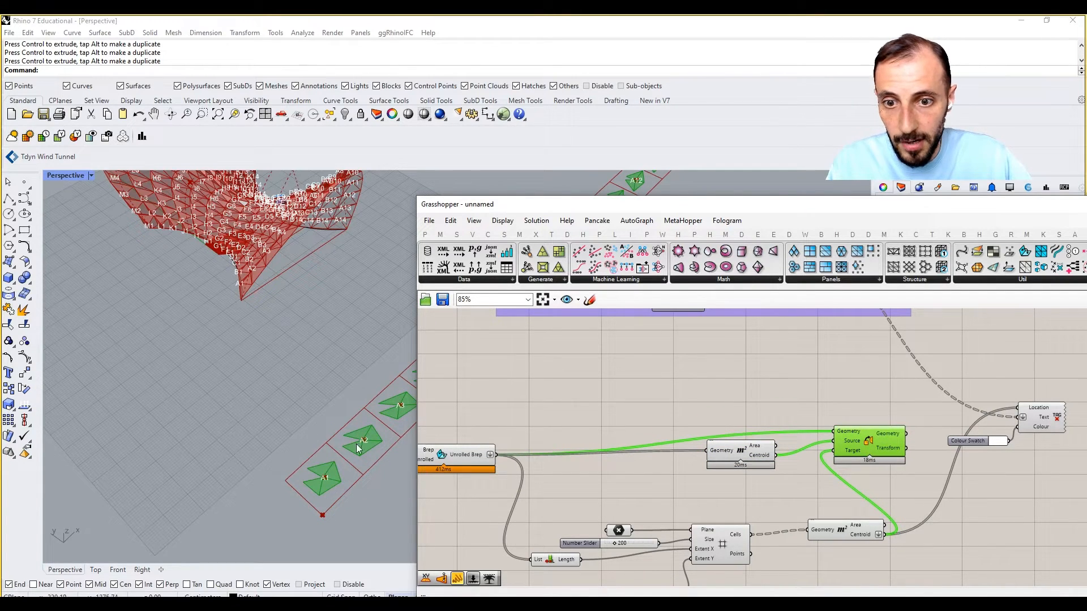
- Place a point object on the row of cells in the Perspective viewport and zoom to it to examine the oriented panels
right_click_drag(357, 448, 369, 342)
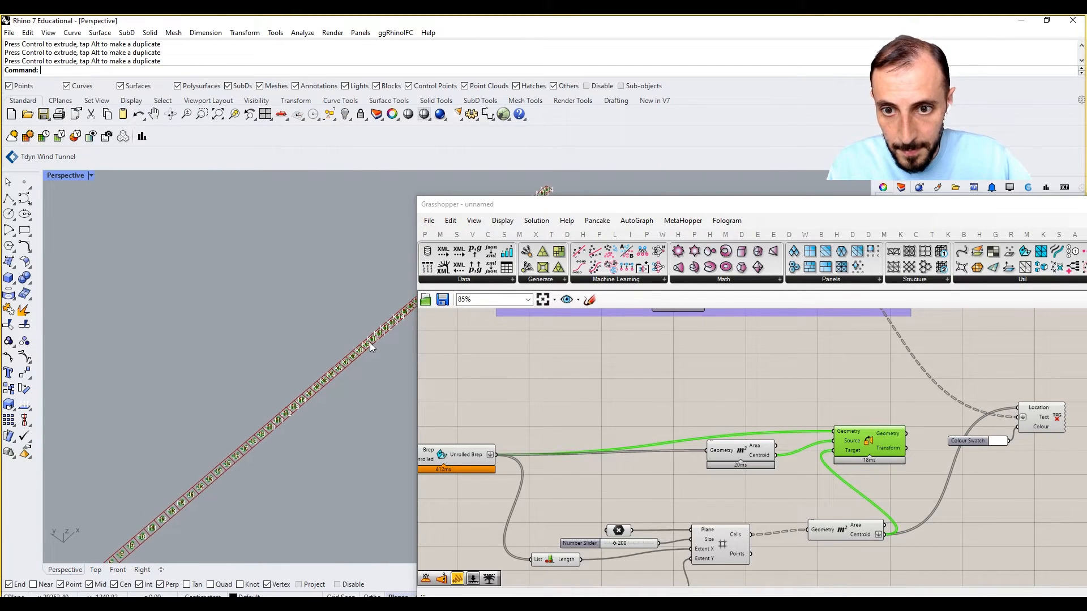
left_click(24, 182)
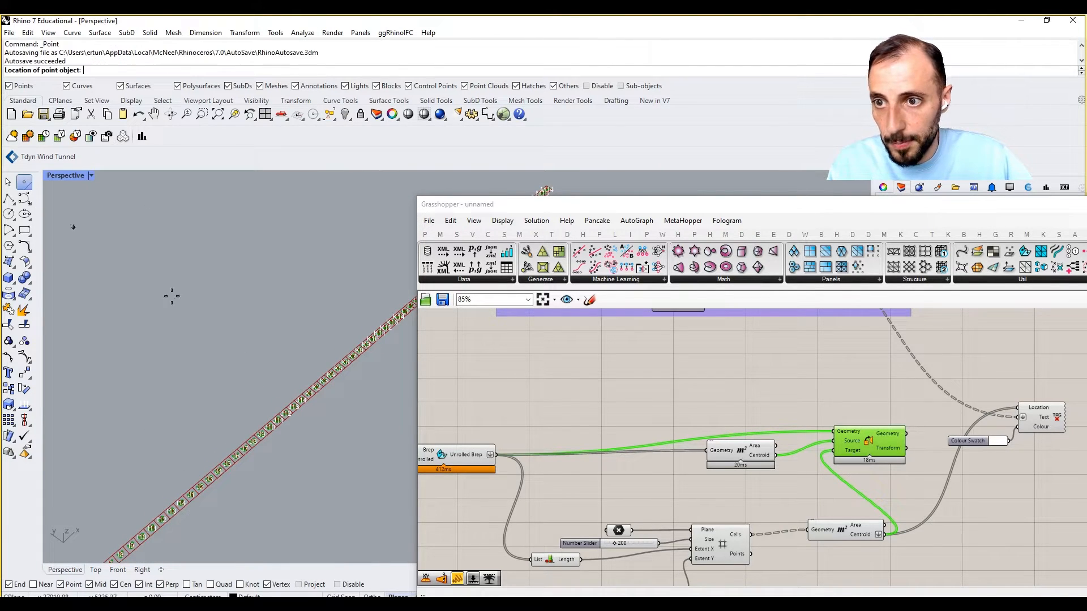
left_click(343, 364)
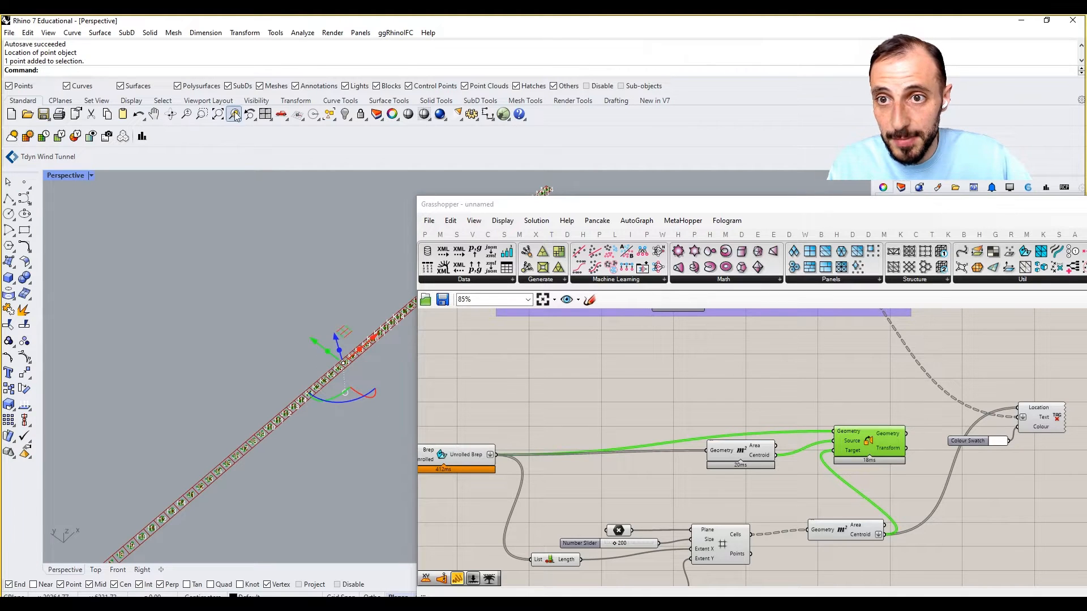
left_click(201, 115)
scroll(293, 373, "down", 10)
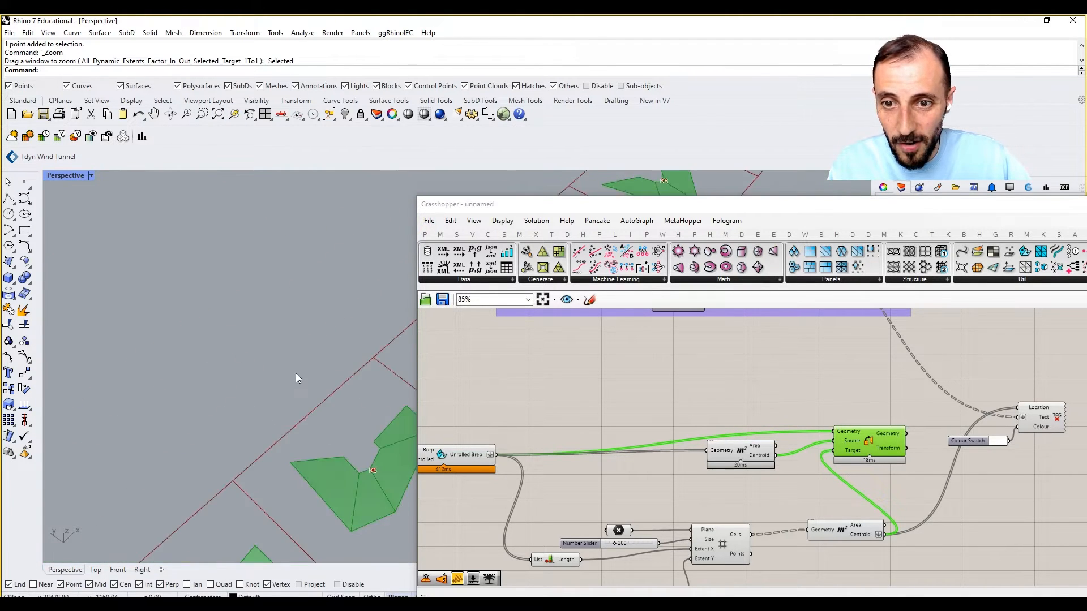
scroll(176, 444, "up", 6)
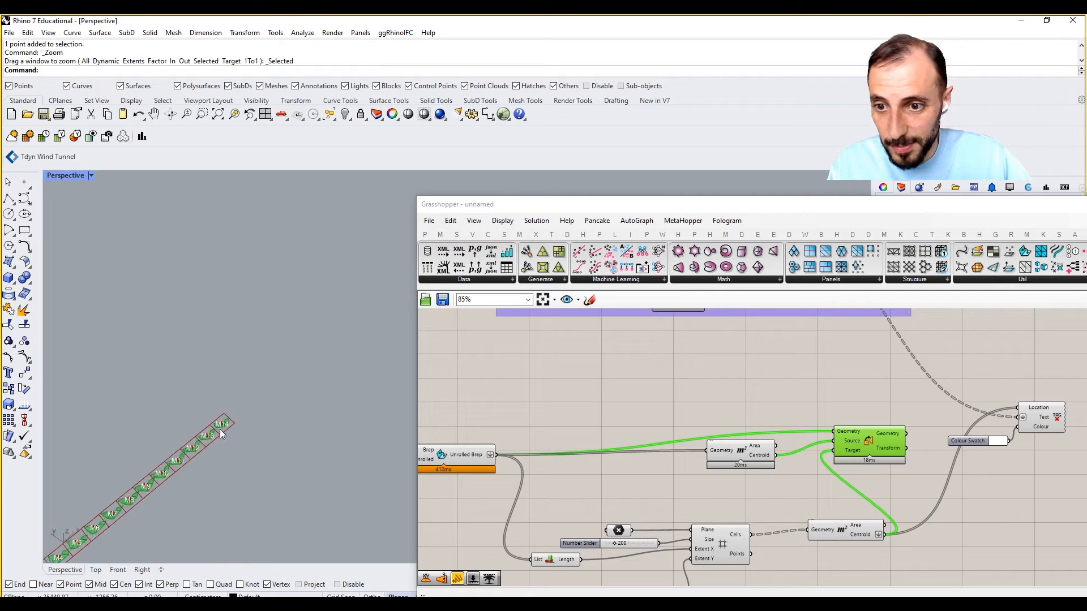
scroll(186, 446, "down", 3)
scroll(197, 368, "down", 3)
scroll(197, 372, "up", 6)
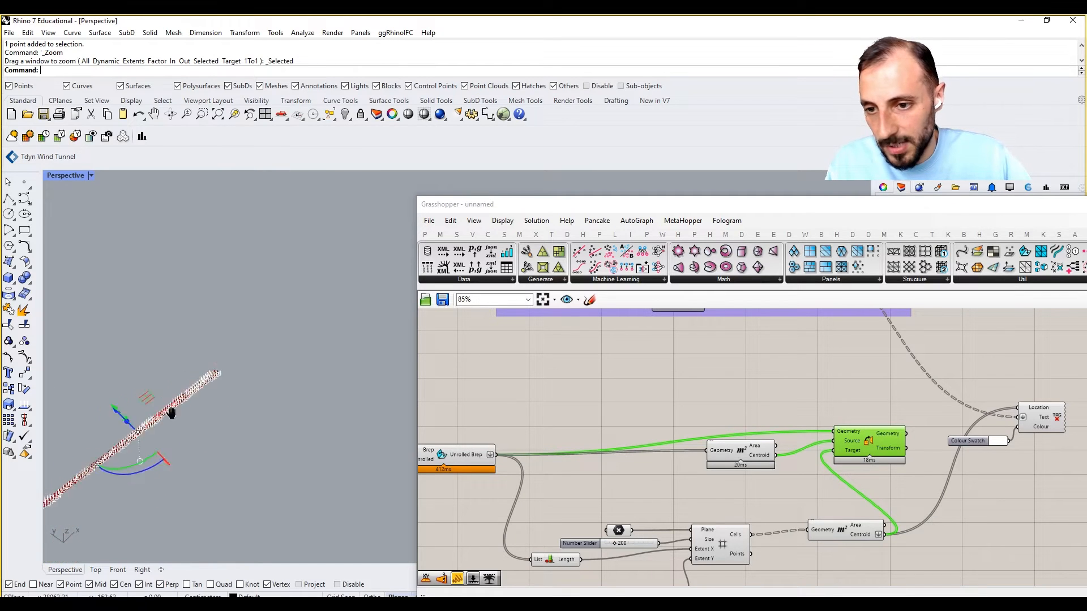
- Hide the wire feeding the Location input of the text tag next to the Orient component
scroll(170, 443, "up", 5)
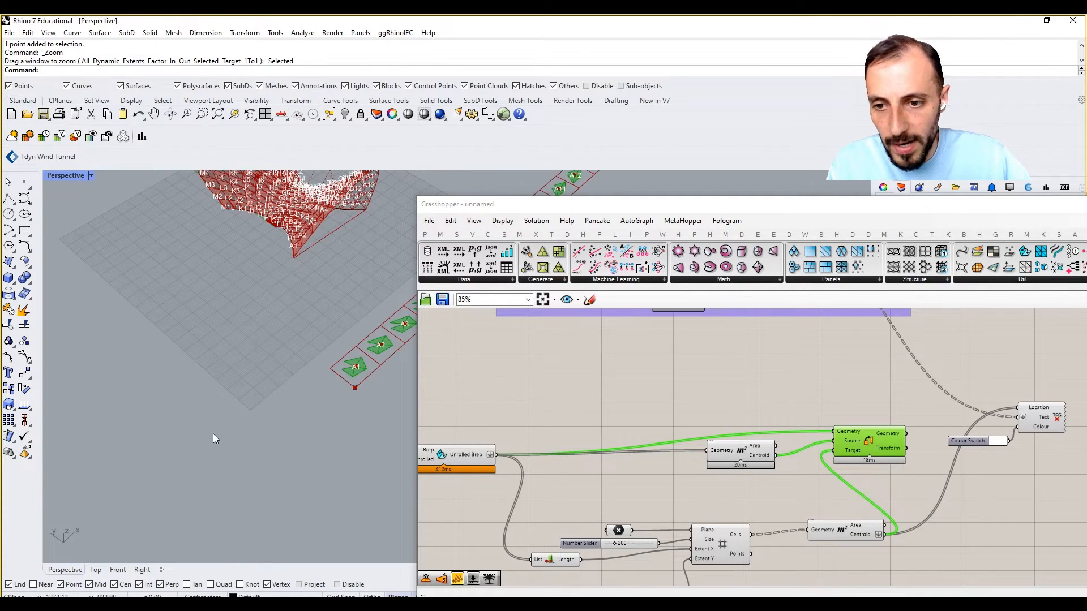
left_click(657, 398)
right_click_drag(657, 398, 638, 393)
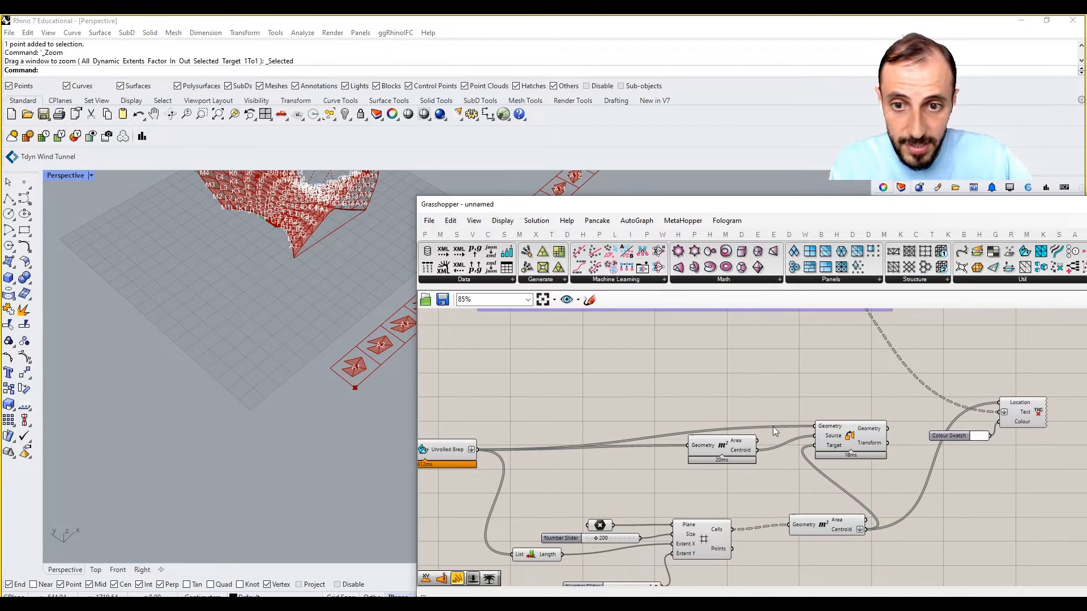
left_click_drag(862, 440, 870, 440)
left_click(861, 415)
right_click_drag(862, 415, 745, 419)
left_click_drag(930, 400, 820, 469)
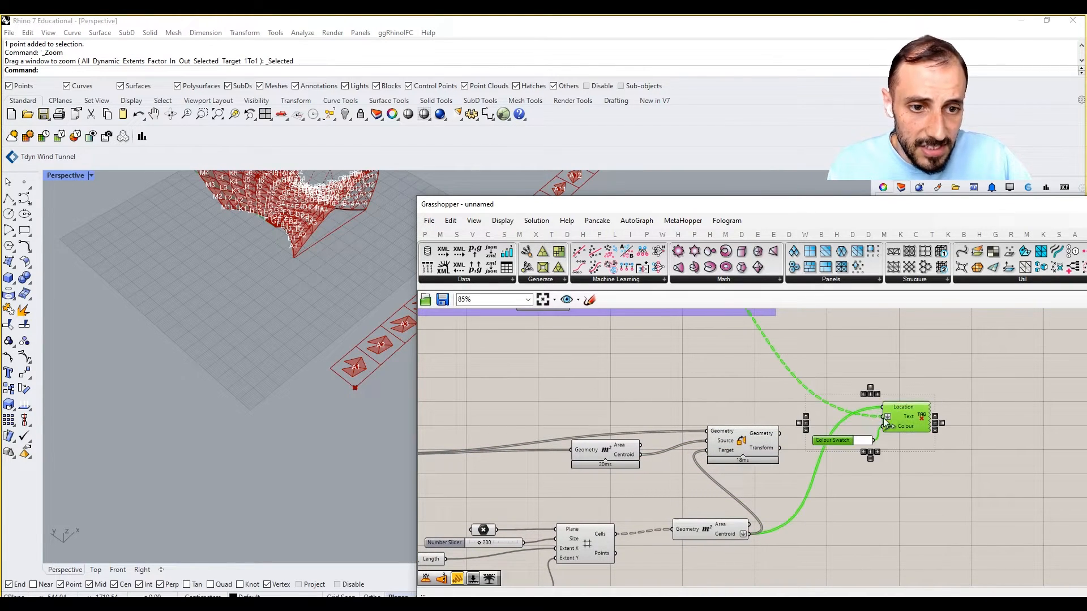
right_click(896, 411)
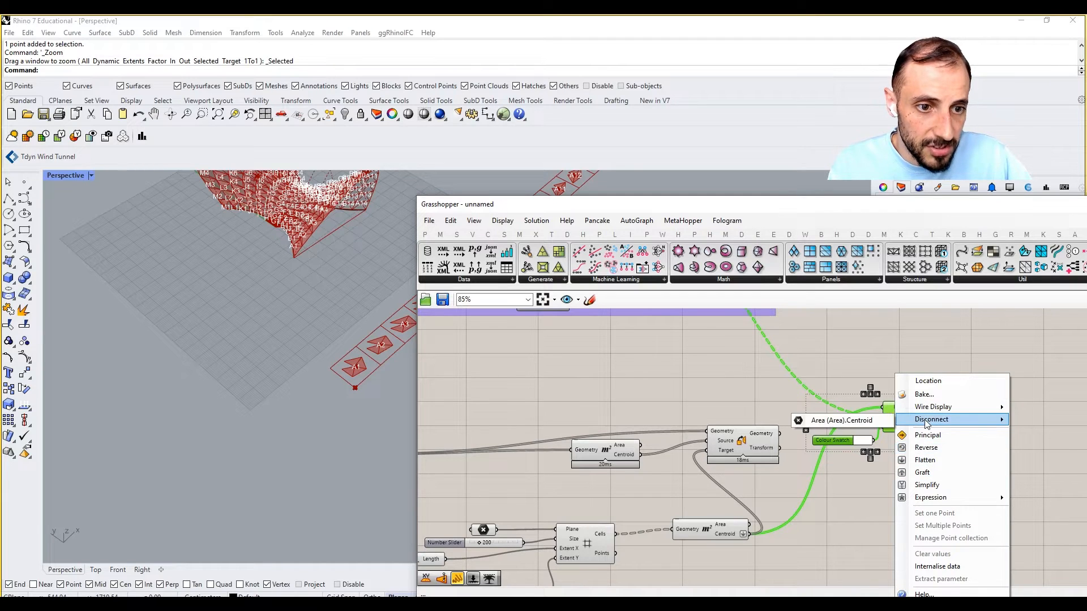
mouse_move(929, 413)
left_click(1031, 433)
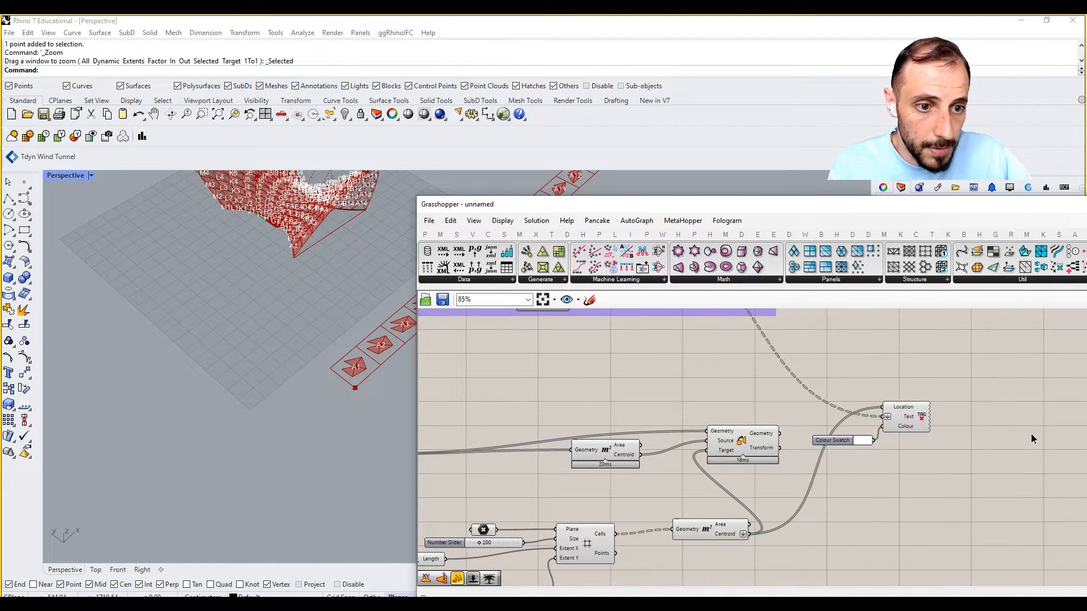
right_click(902, 412)
mouse_move(952, 407)
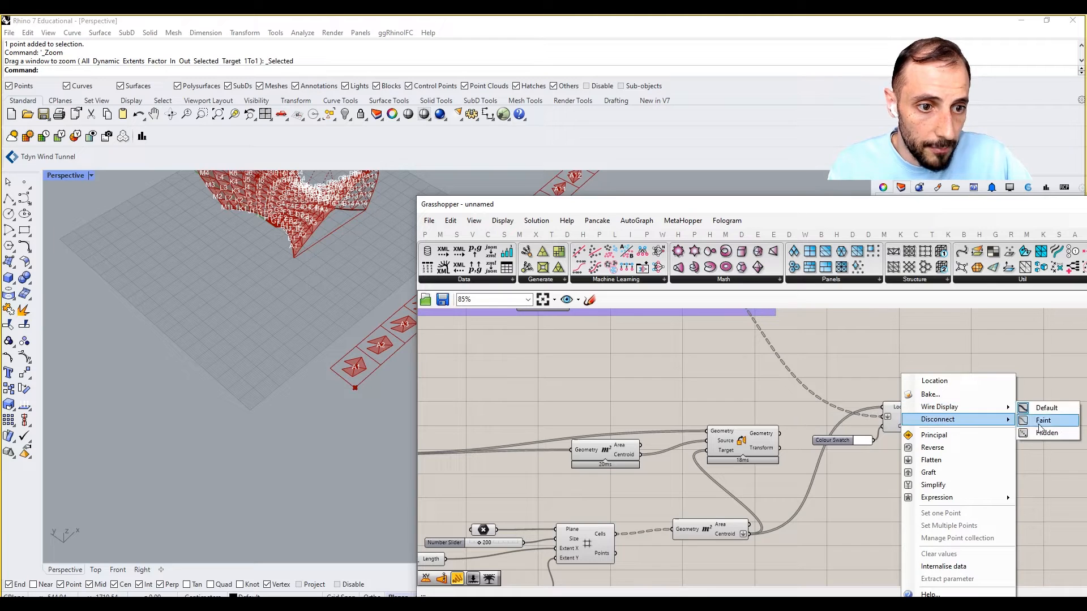
left_click(1013, 430)
- Hide the wire feeding the Text input of the same text tag
right_click(906, 426)
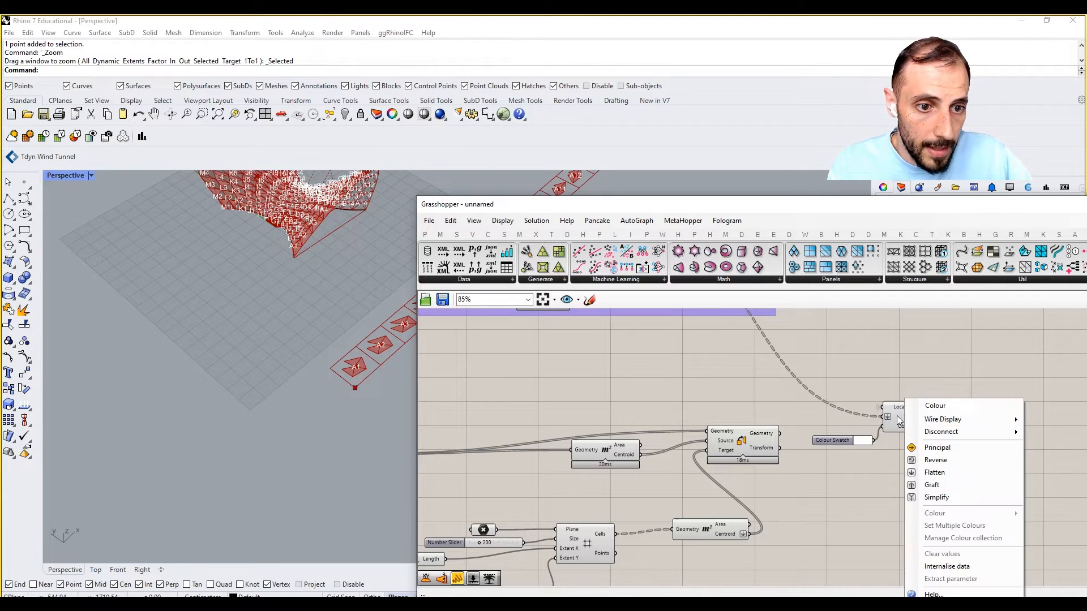
right_click(897, 416)
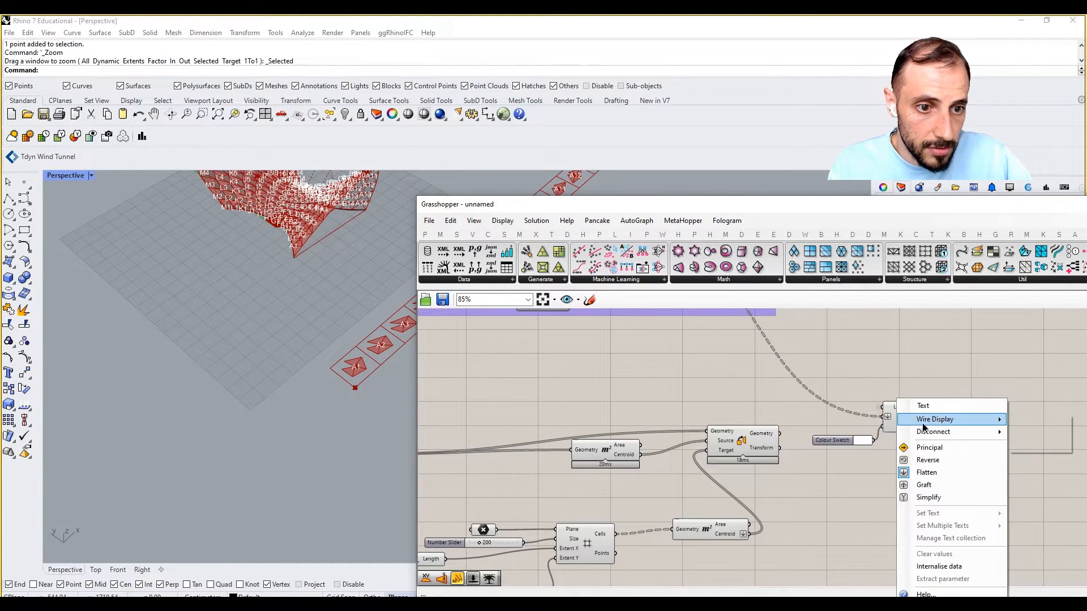
mouse_move(929, 432)
mouse_move(962, 419)
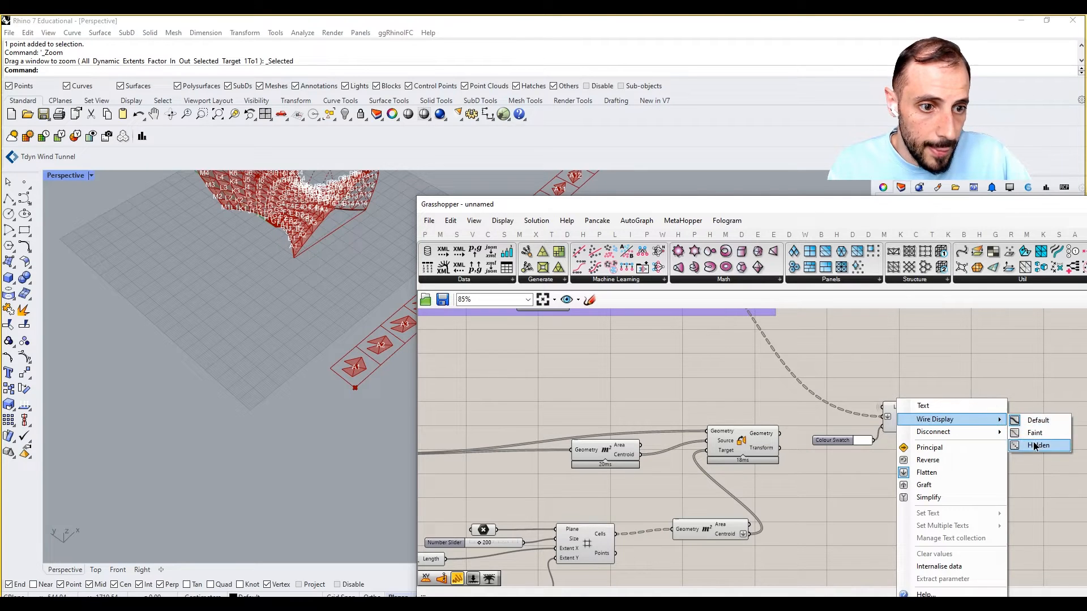
left_click(1028, 443)
- Move the text tag and its colour swatch below and beside the grid cells' Area component
left_click_drag(1016, 390, 855, 447)
scroll(862, 421, "down", 5)
right_click_drag(866, 419, 856, 350)
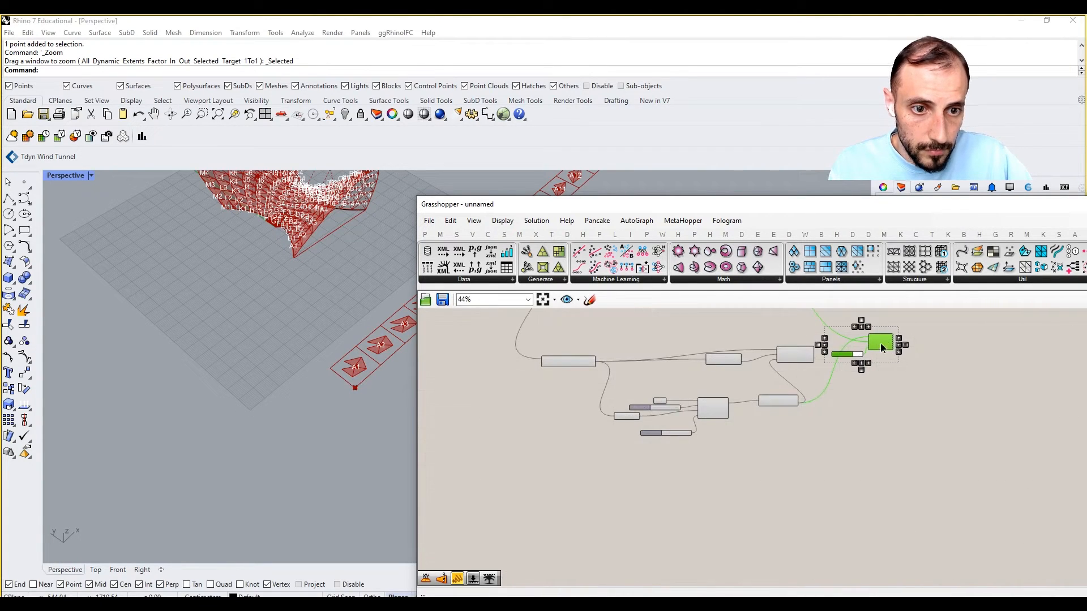
left_click_drag(879, 345, 860, 426)
left_click(831, 403)
- Group the unroll, grid, Area and Orient components and colour the group yellow-green
scroll(830, 402, "down", 3)
right_click_drag(826, 394, 869, 407)
scroll(830, 437, "up", 6)
left_click_drag(898, 387, 475, 551)
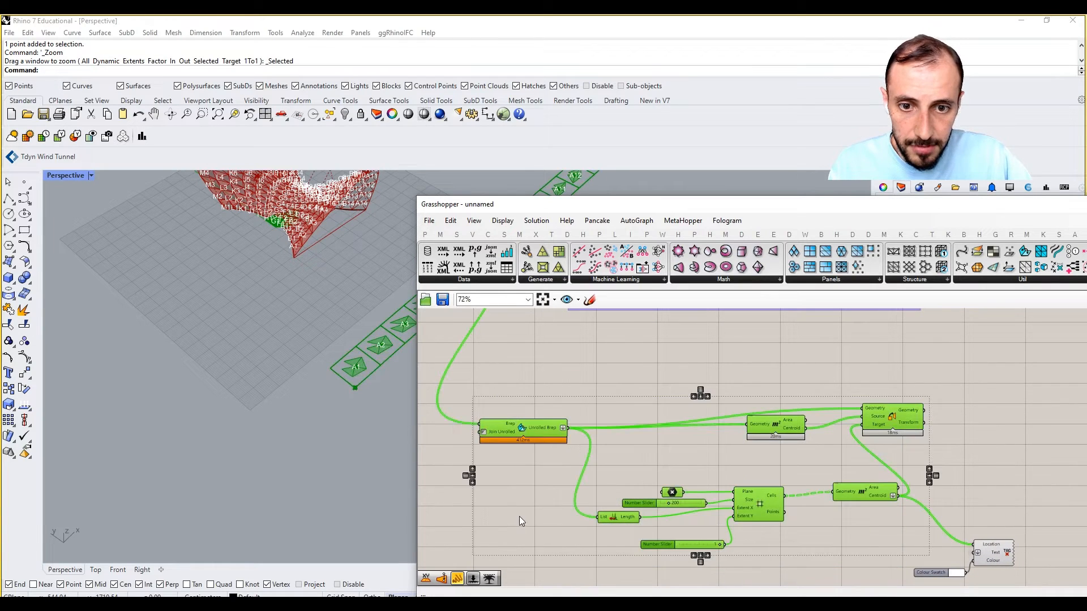
key("ctrl+g")
left_click(602, 387)
right_click(590, 409)
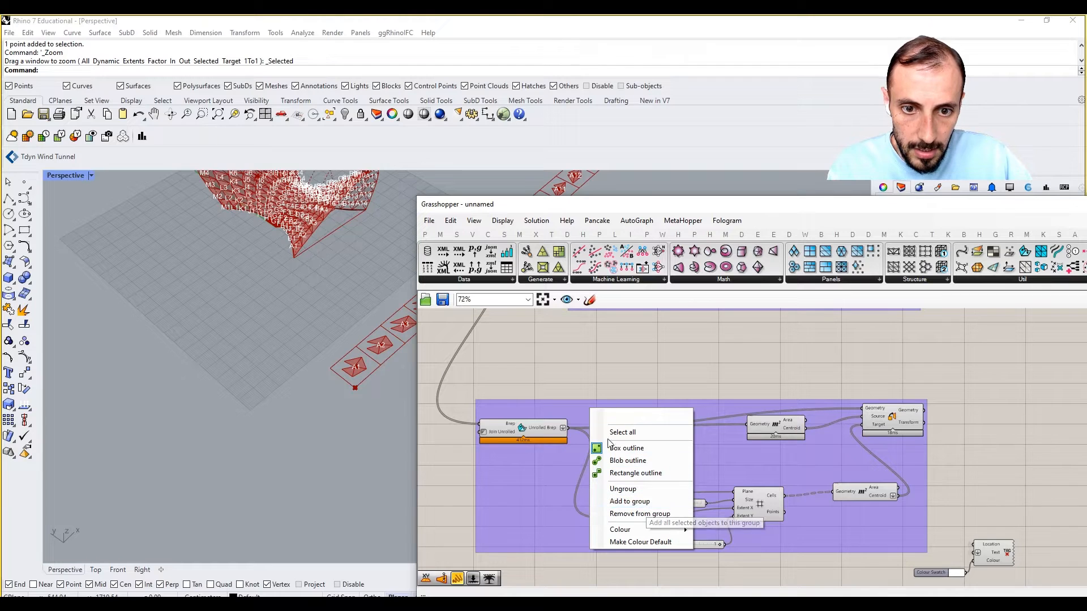
mouse_move(639, 531)
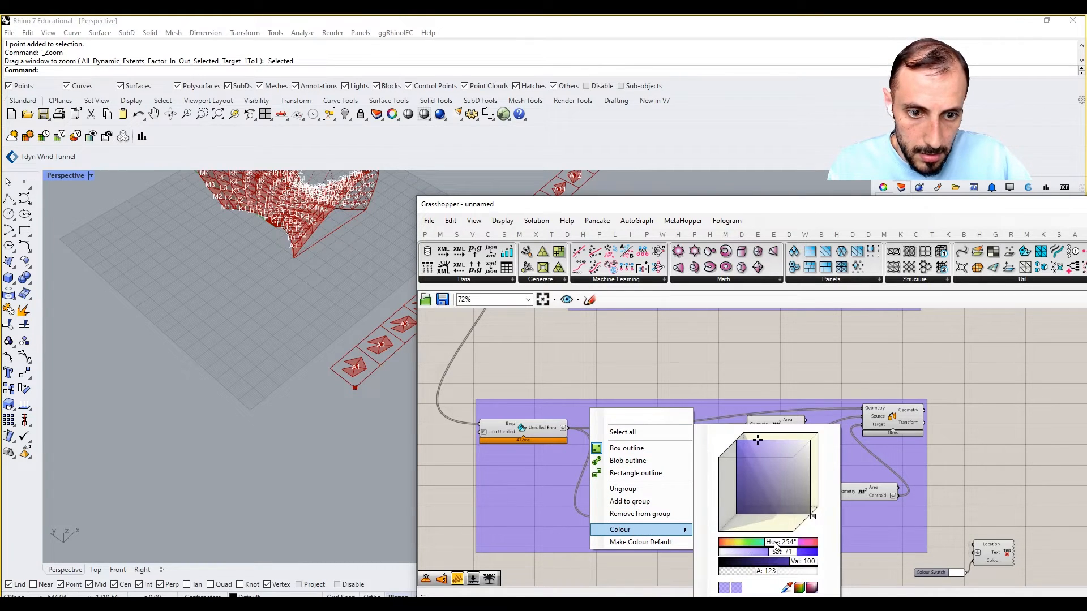
left_click_drag(776, 546, 810, 556)
left_click(787, 398)
- Highlight the Orient result and examine the row of oriented panels in the Perspective viewport
scroll(795, 397, "down", 3)
right_click_drag(826, 411, 808, 441)
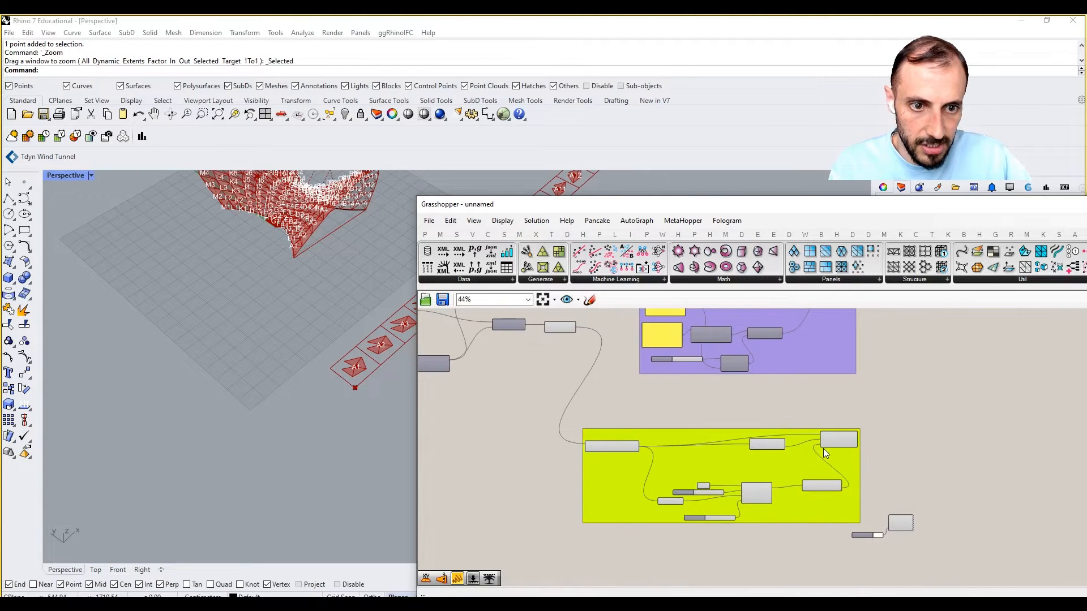
left_click(824, 446)
right_click_drag(366, 329, 257, 396, "shift")
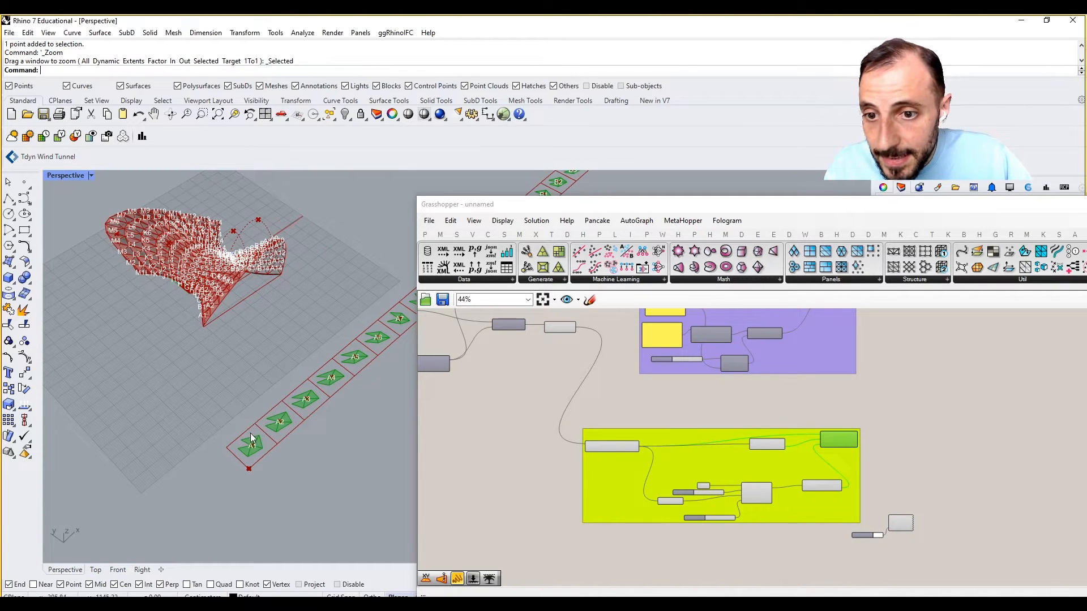
scroll(897, 501, "up", 3)
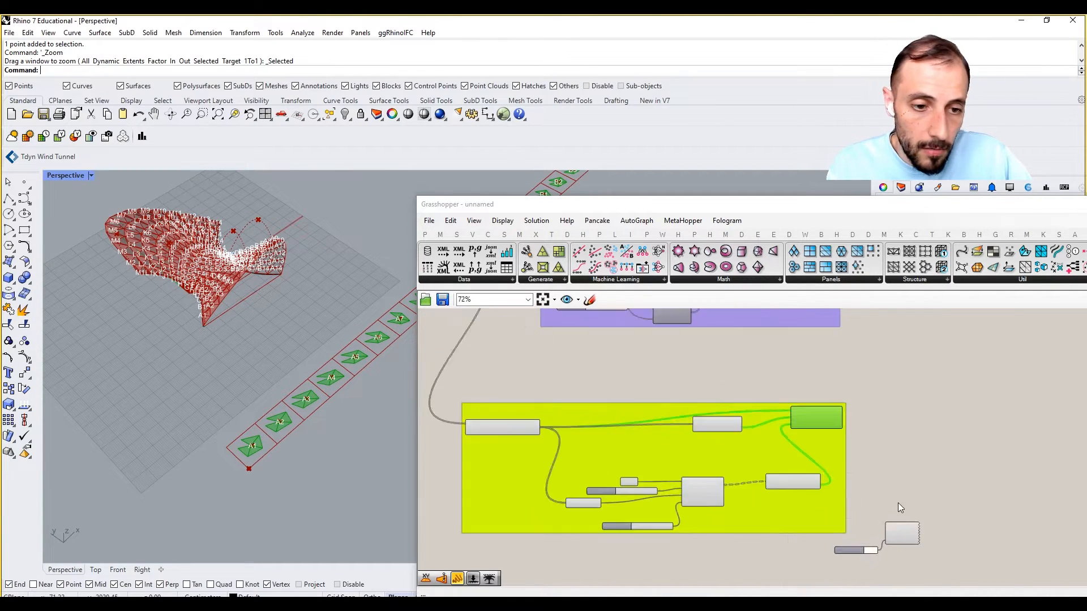
double_click(870, 390)
type("area")
key("Return")
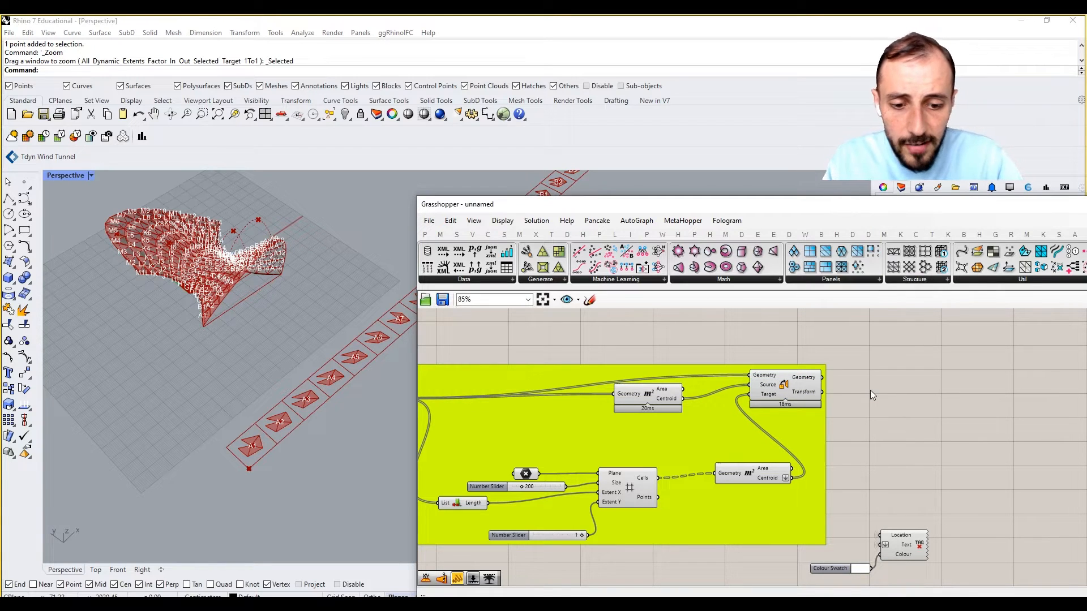
type("List")
- Add a List Item component beside the group and wire Orient's Geometry output into its List input
double_click(870, 391)
type("list")
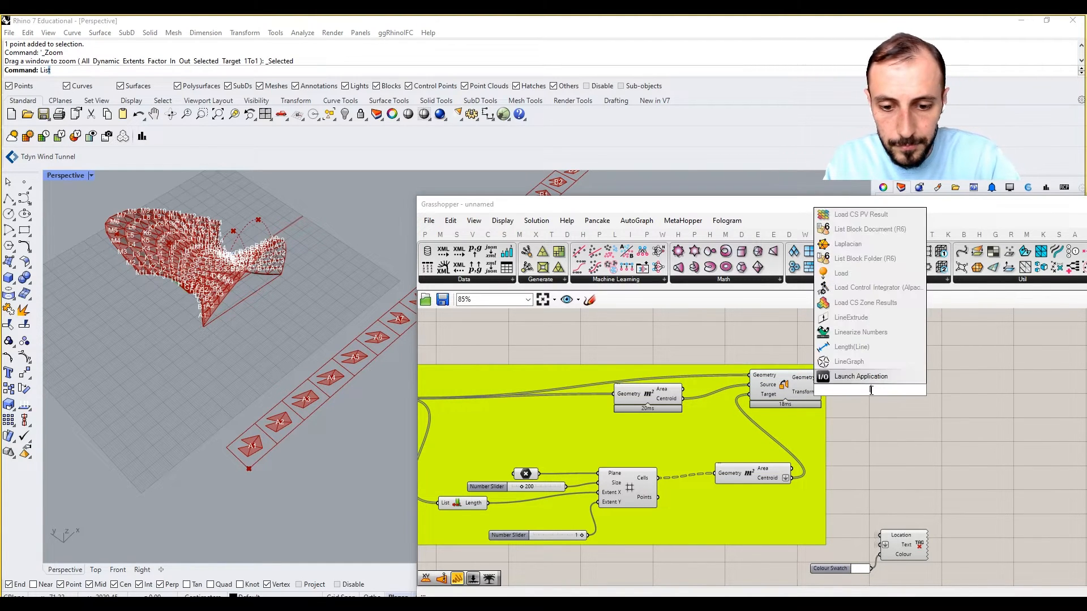
type(" item")
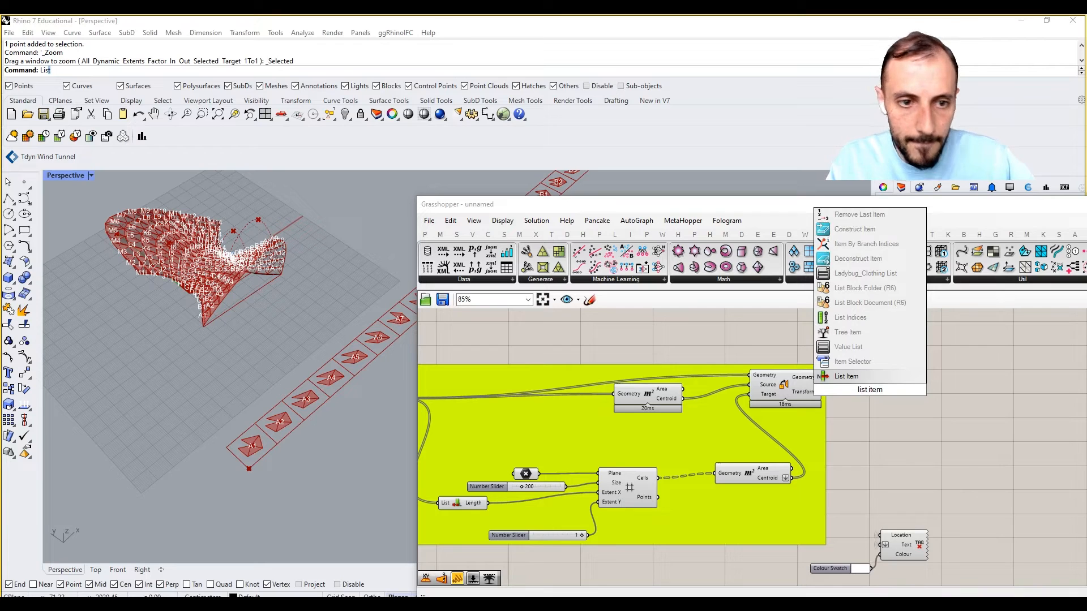
left_click(828, 376)
left_click_drag(837, 381, 846, 380)
- Add an Area component fed by the List Item output and connect a panel to its Area value
double_click(946, 409)
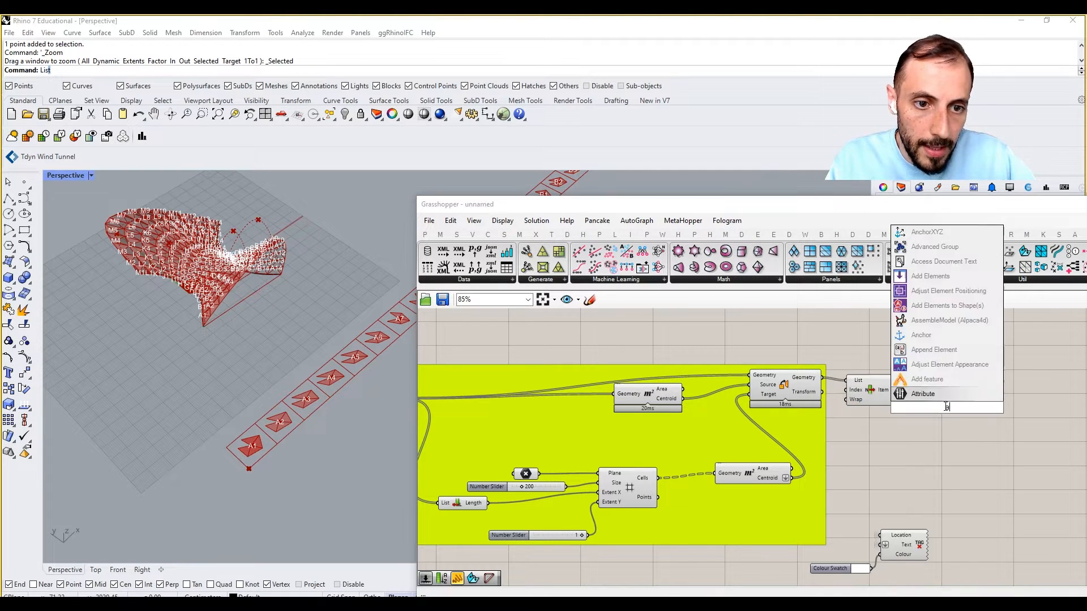
type("area")
key("Return")
left_click_drag(912, 405, 870, 399)
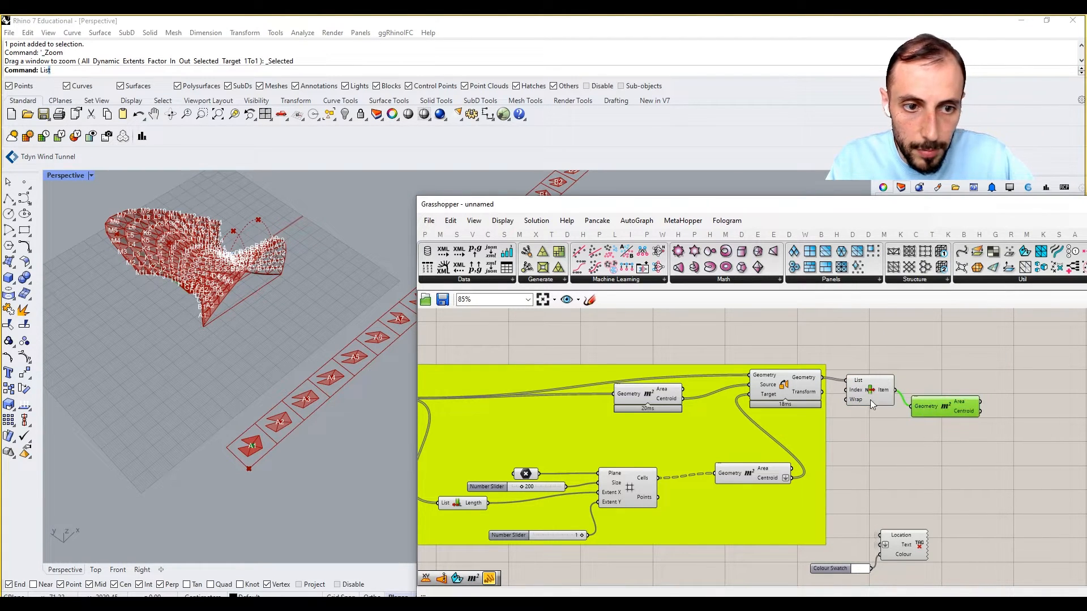
left_click(870, 396)
double_click(976, 382)
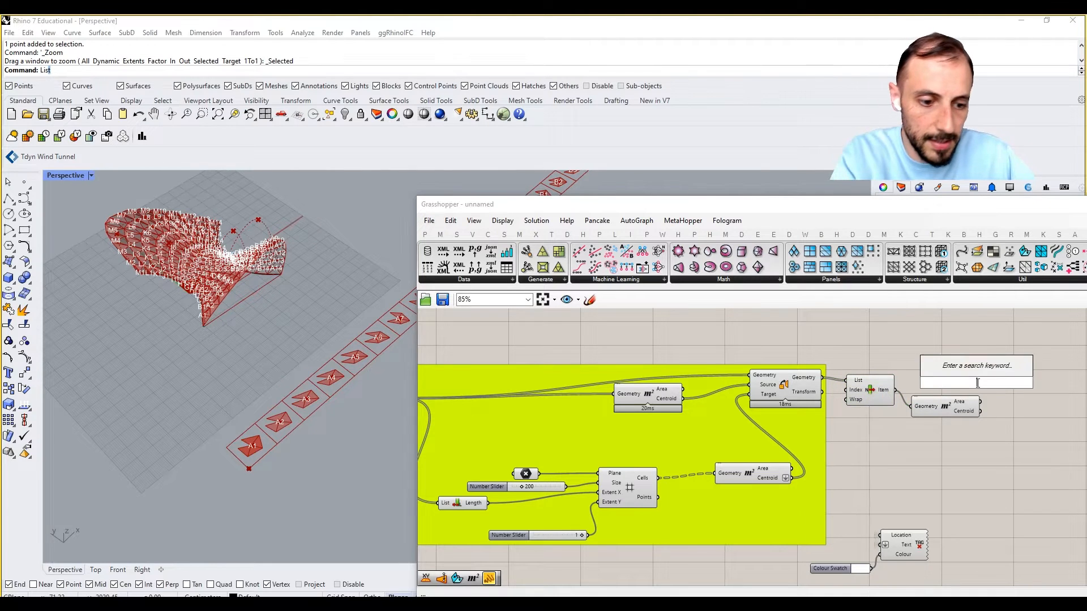
type("panel")
key("Return")
left_click_drag(1006, 397, 1025, 385)
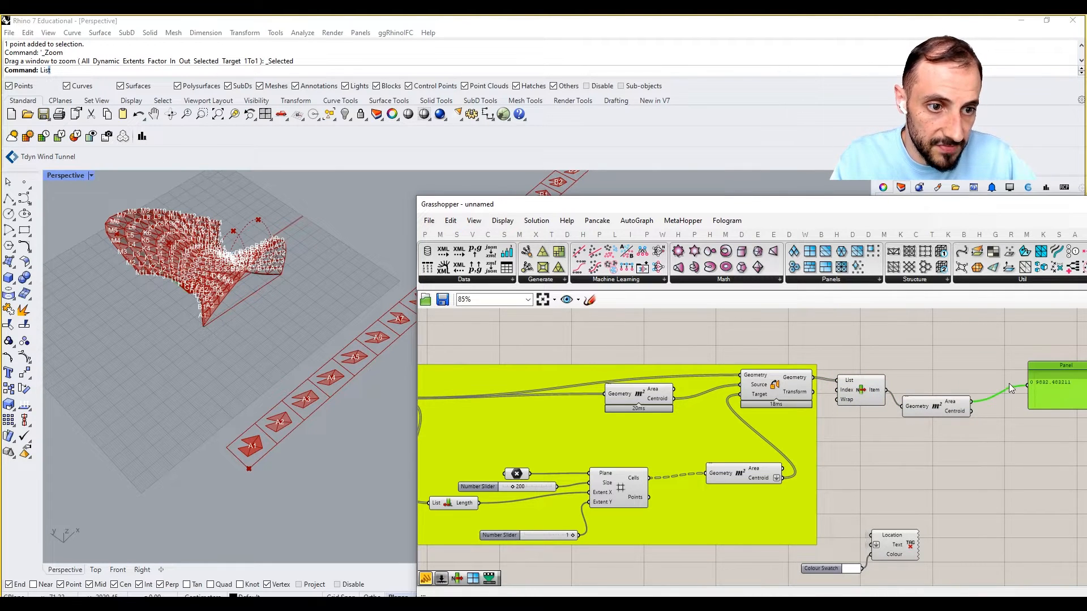
- Duplicate the List Item, Area and panel chain and place the copy directly above the original
scroll(1007, 383, "down", 2)
right_click_drag(992, 387, 991, 419)
scroll(992, 419, "down", 4)
scroll(767, 372, "up", 4)
right_click_drag(698, 339, 701, 379)
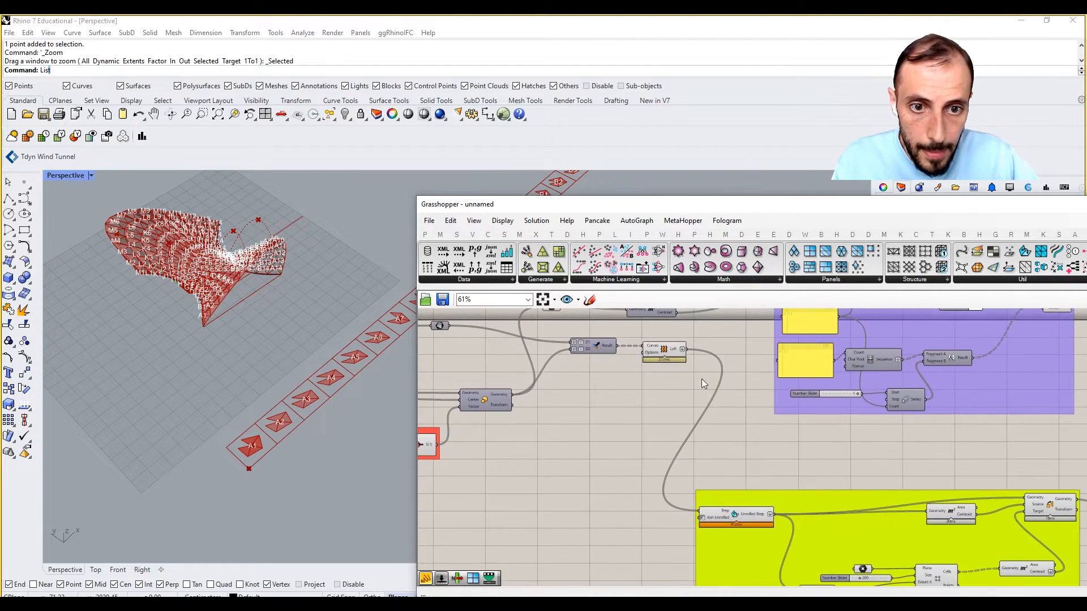
left_click(664, 351)
left_click(667, 369)
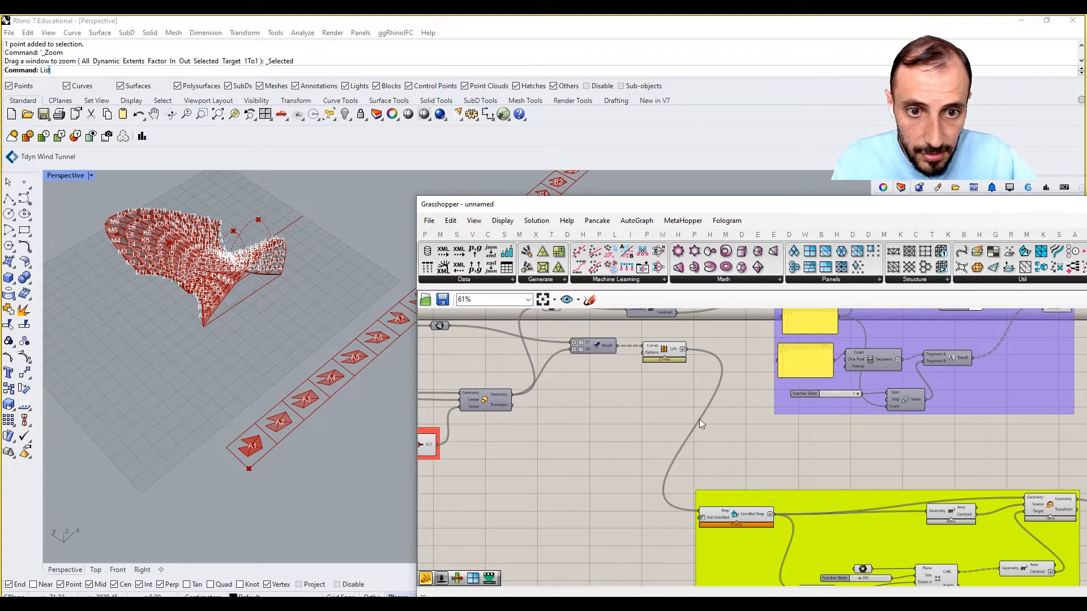
right_click_drag(781, 453, 943, 460)
left_click_drag(1045, 444, 888, 441)
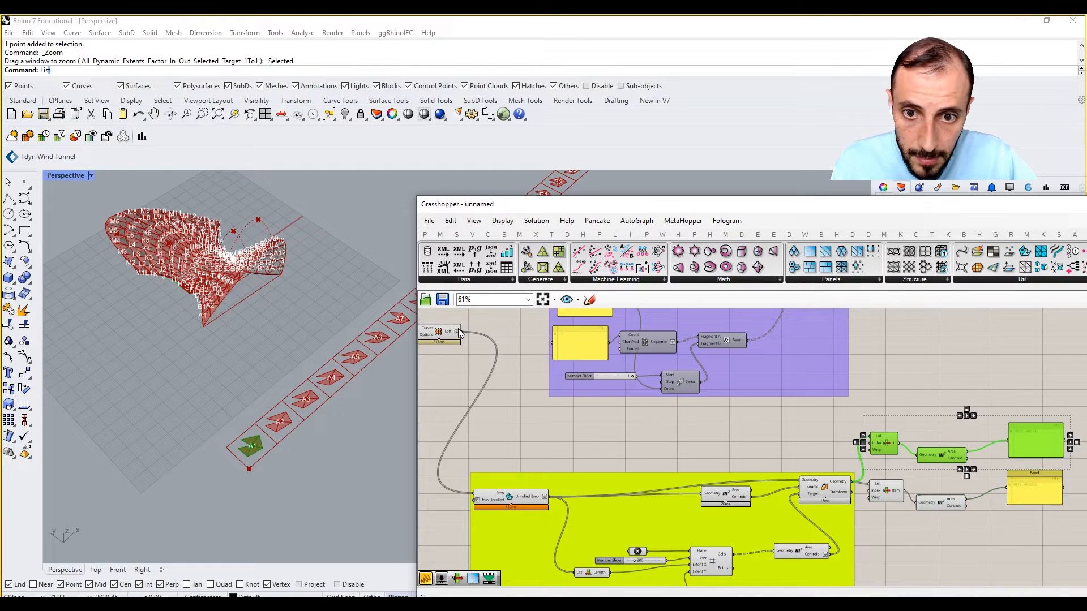
- Wire the Loft output into the List input of the duplicated List Item and compare both area panels
left_click_drag(458, 331, 871, 436)
left_click(875, 408)
right_click_drag(1048, 460, 993, 458)
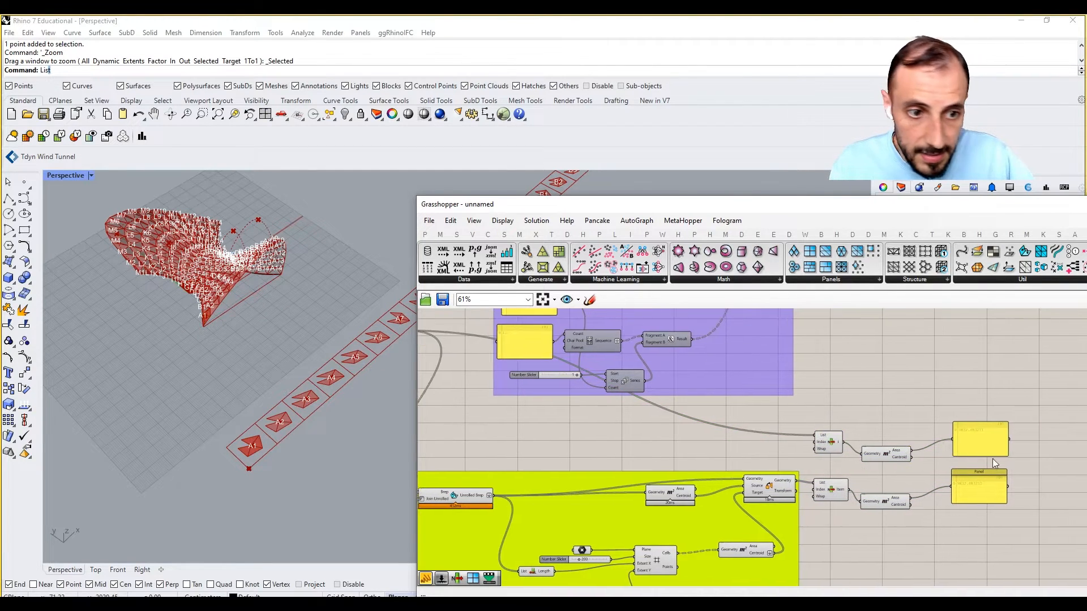
scroll(993, 457, "up", 4)
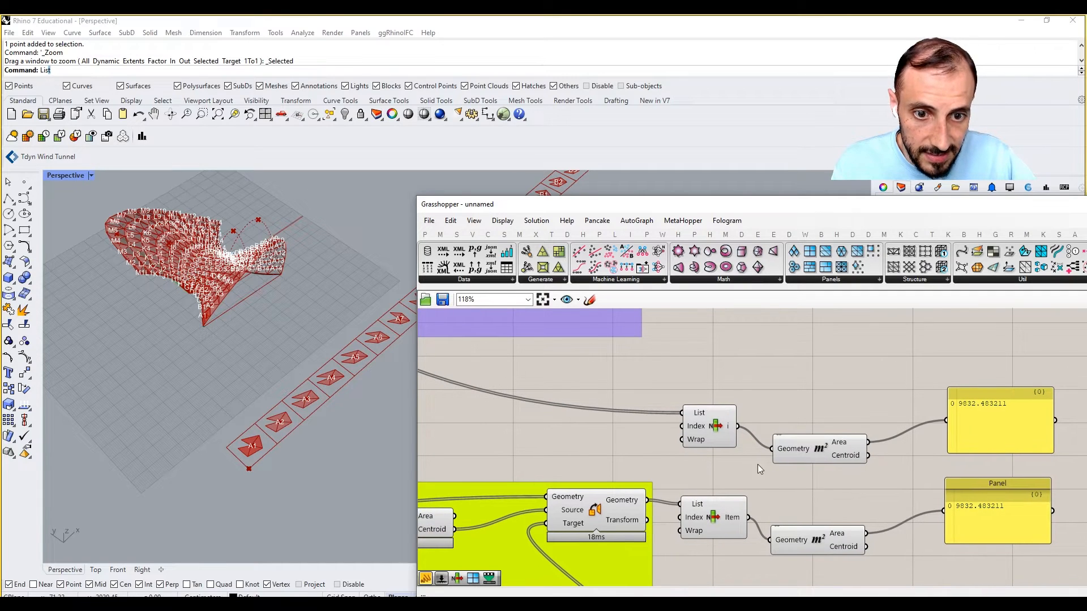
- Add a number slider set to 20 and wire it into the Index inputs of both List Items
double_click(616, 437)
type("20")
key("Return")
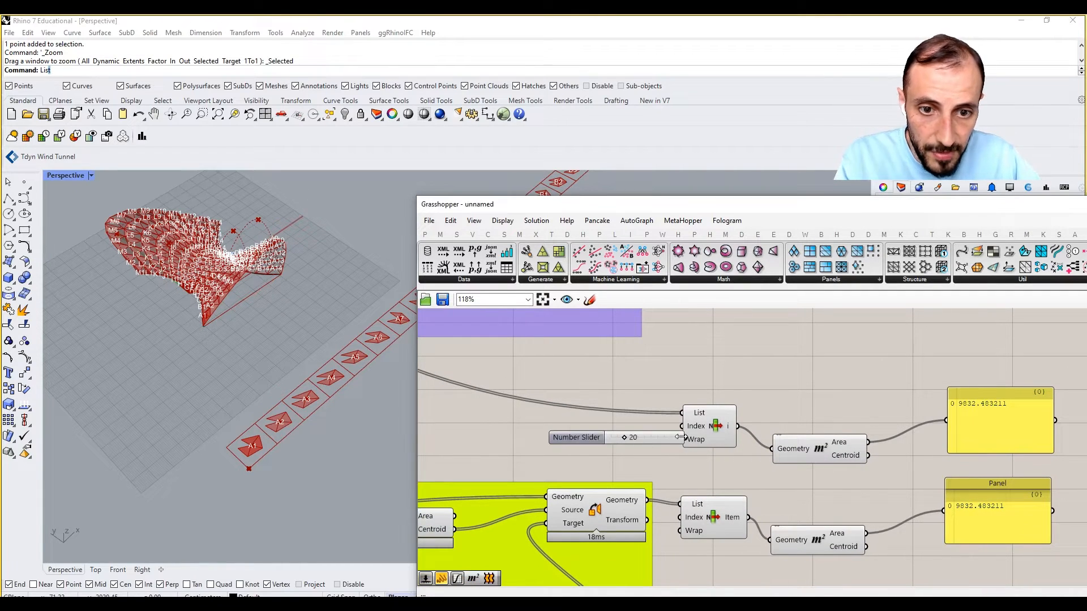
left_click_drag(576, 437, 548, 432)
left_click_drag(657, 432, 682, 517)
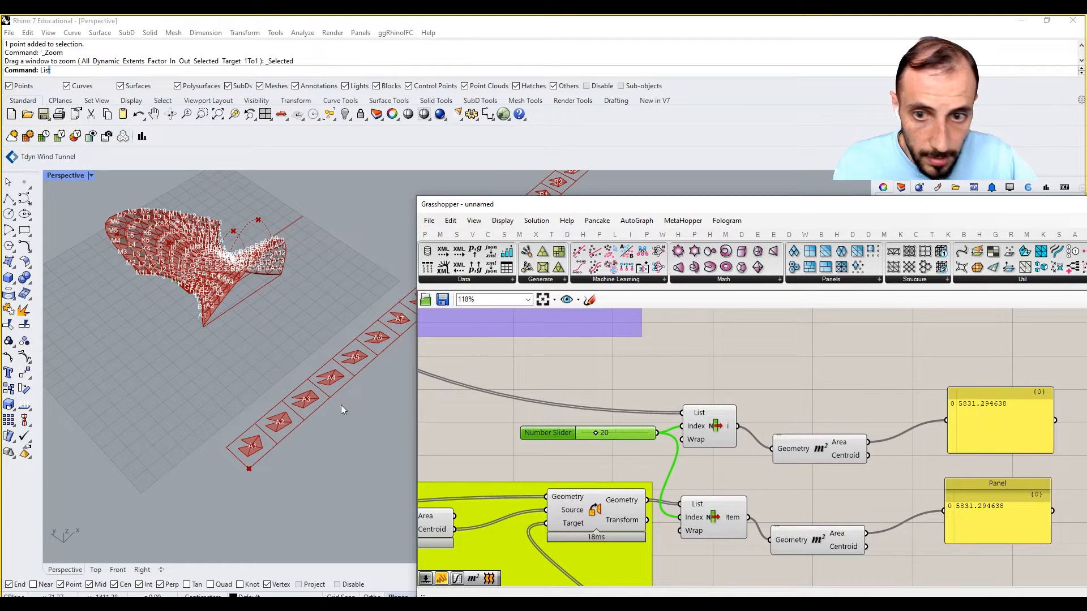
- Select both List Item components and examine the highlighted panel on the lofted surface and in the row of unrolled panels
right_click_drag(340, 405, 221, 454, "shift")
left_click_drag(753, 388, 679, 540)
scroll(333, 323, "down", 5)
scroll(241, 333, "up", 10)
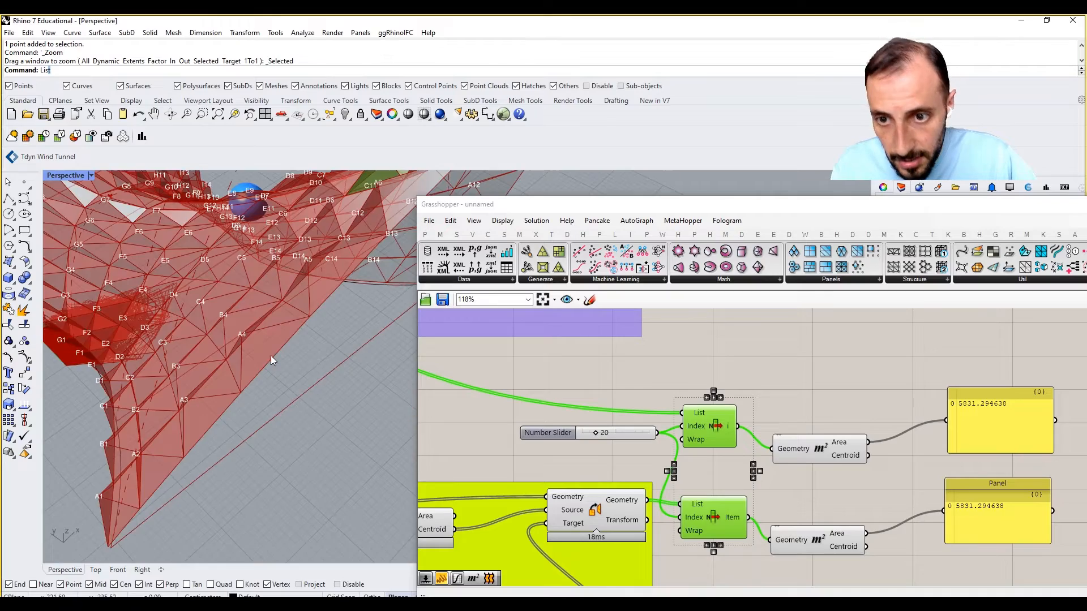
scroll(272, 334, "down", 10)
right_click_drag(280, 335, 229, 499, "shift")
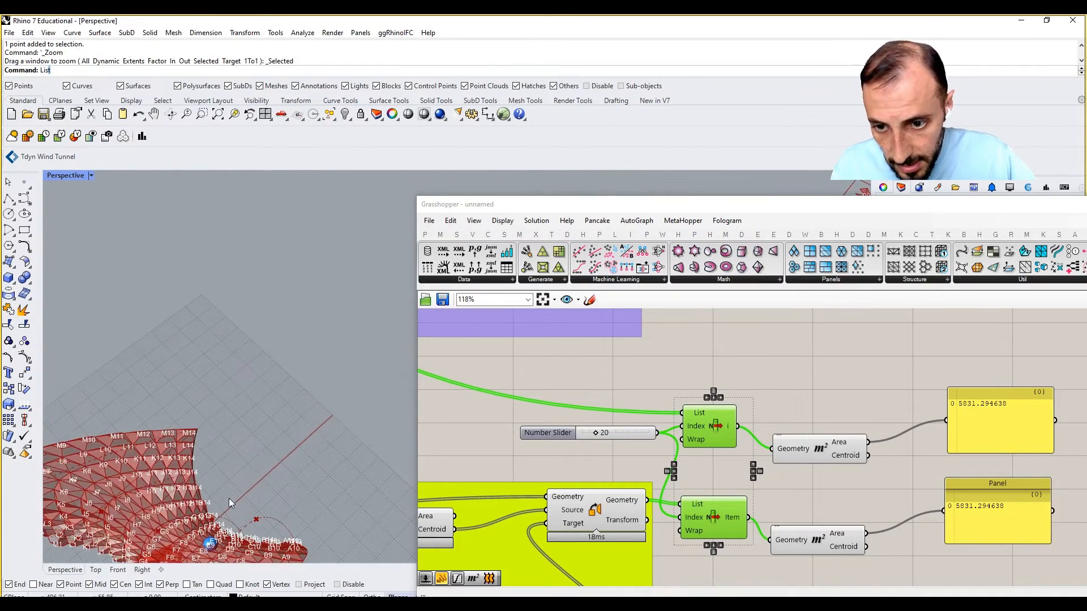
right_click_drag(250, 552, 260, 426, "shift")
scroll(268, 352, "up", 10)
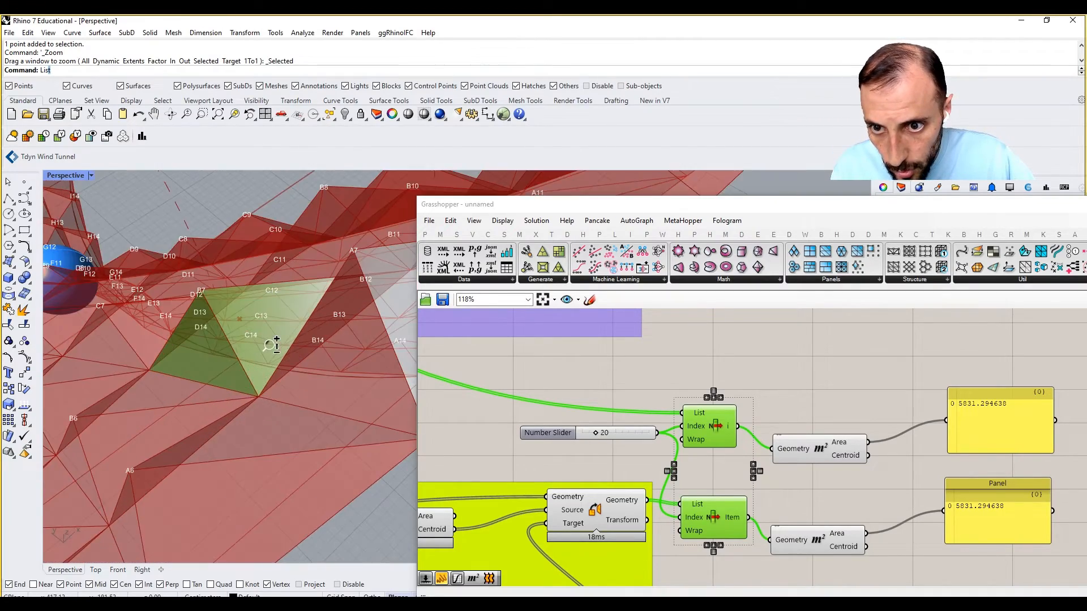
scroll(213, 355, "down", 15)
right_click_drag(213, 354, 294, 345)
scroll(256, 513, "up", 1)
scroll(257, 509, "up", 5)
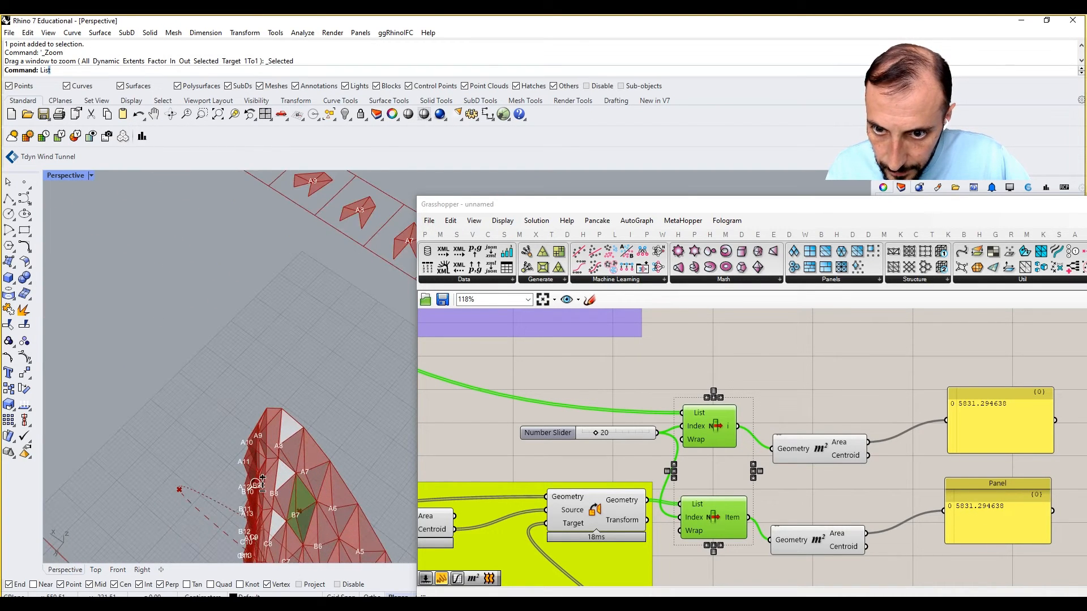
scroll(260, 512, "down", 4)
right_click_drag(259, 507, 256, 232)
scroll(252, 249, "up", 18)
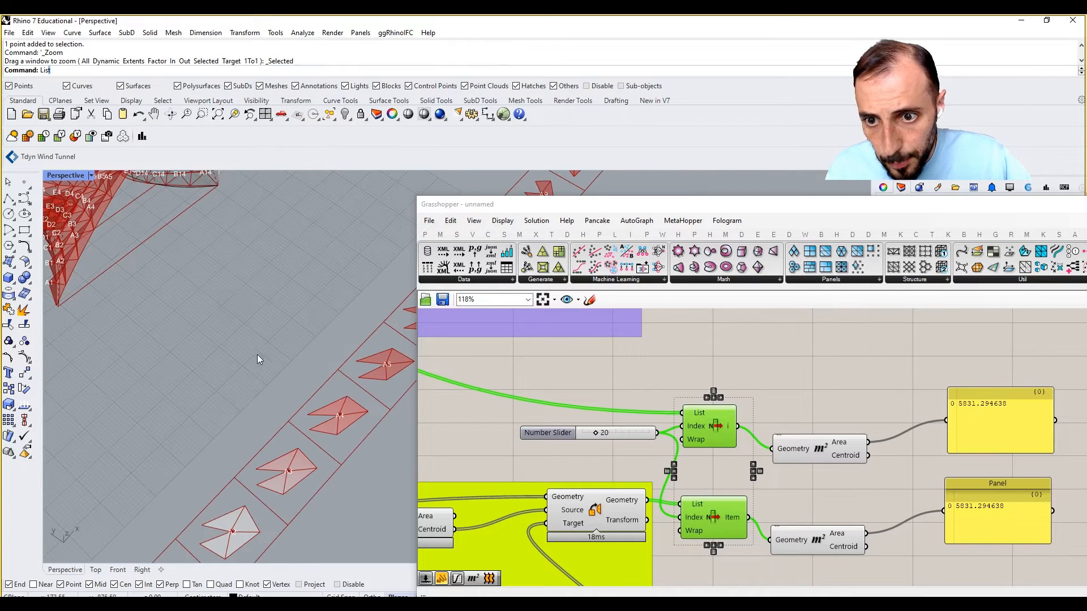
right_click_drag(288, 474, 319, 399, "shift")
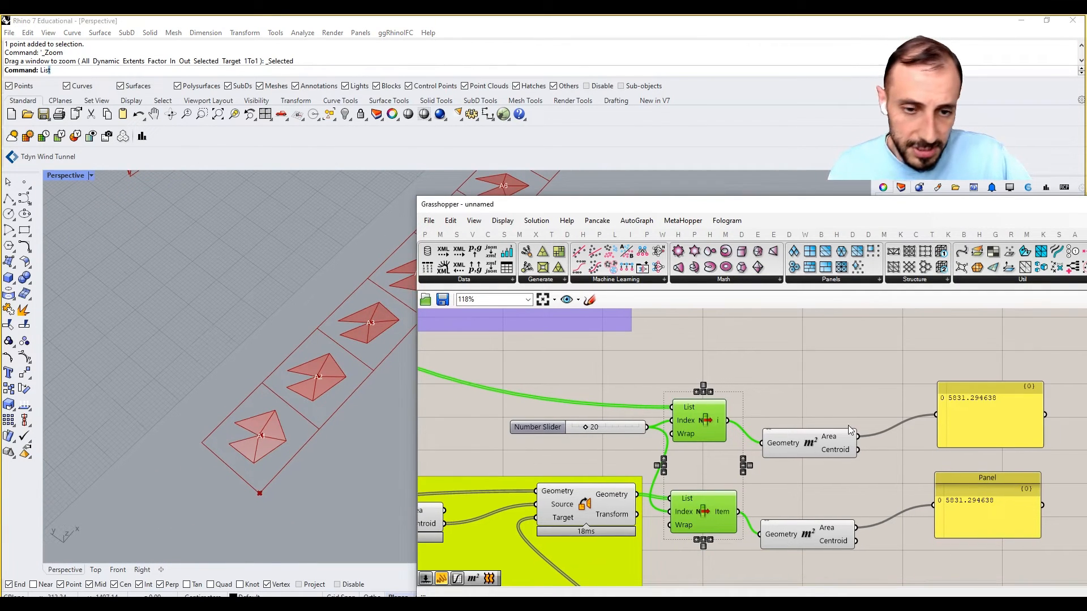
- Delete the area comparison: both List Item components, their Area components and panels, and the index slider
left_click(845, 397)
scroll(844, 398, "down", 4)
left_click_drag(979, 355, 765, 489)
key("Delete")
left_click(710, 408)
key("Delete")
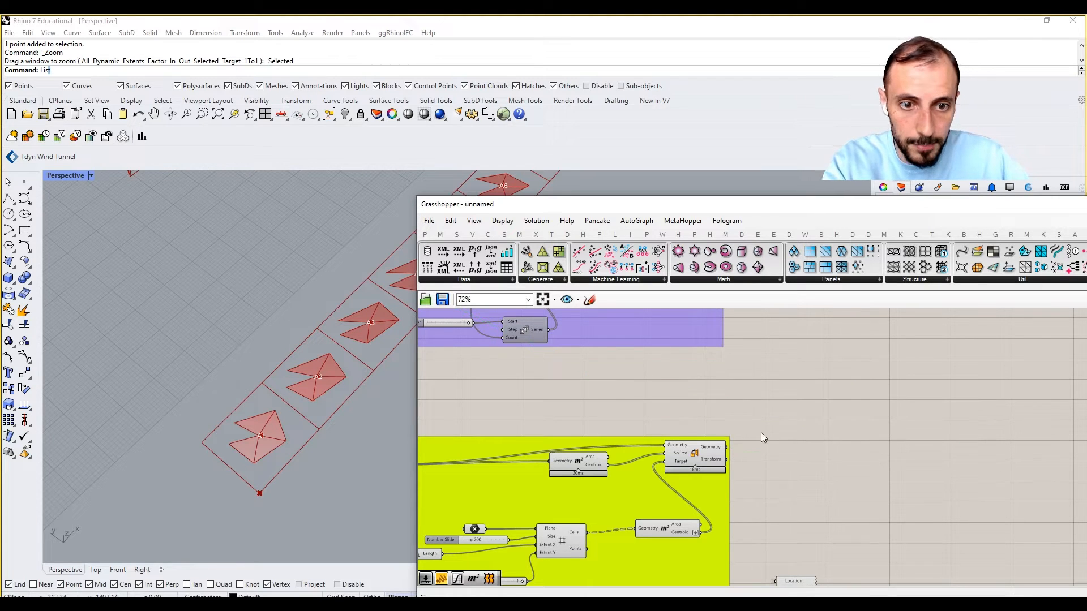
double_click(845, 474)
type("bred edge")
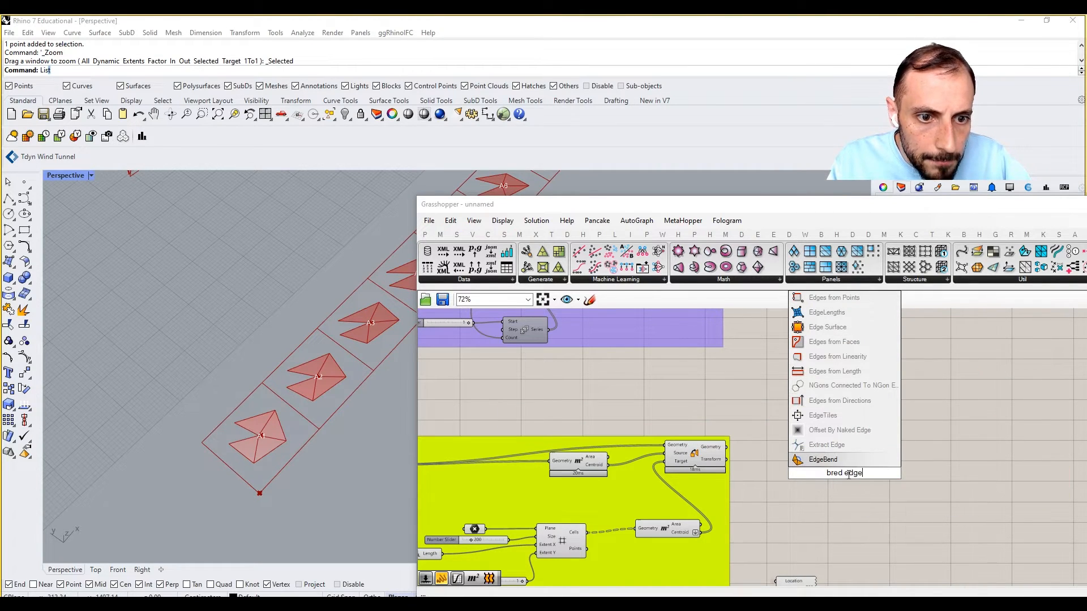
key("BackSpace")
key("BackSpace")
key("BackSpace")
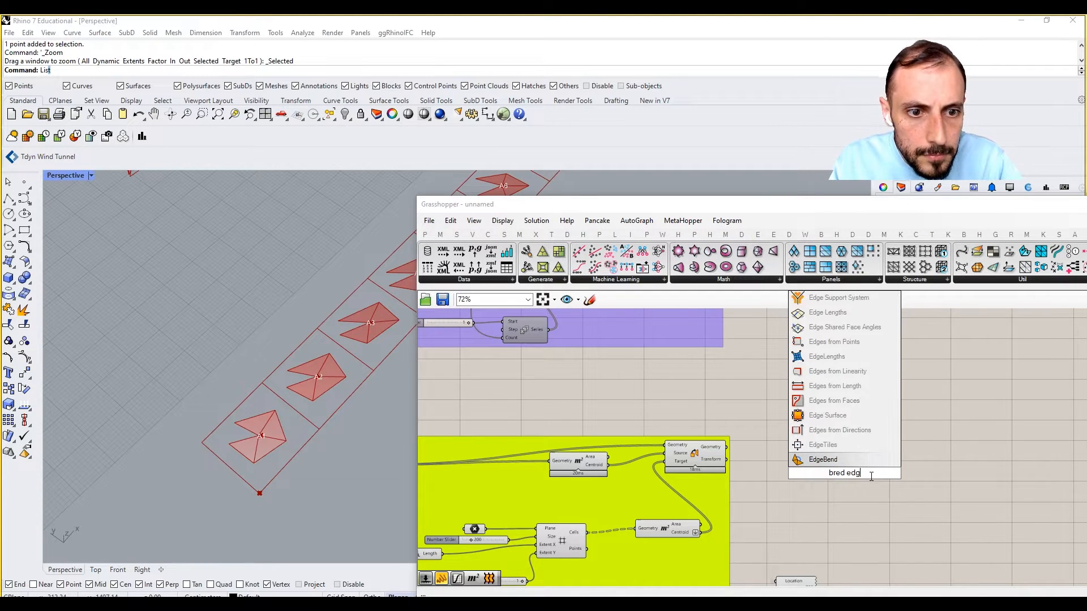
type("d")
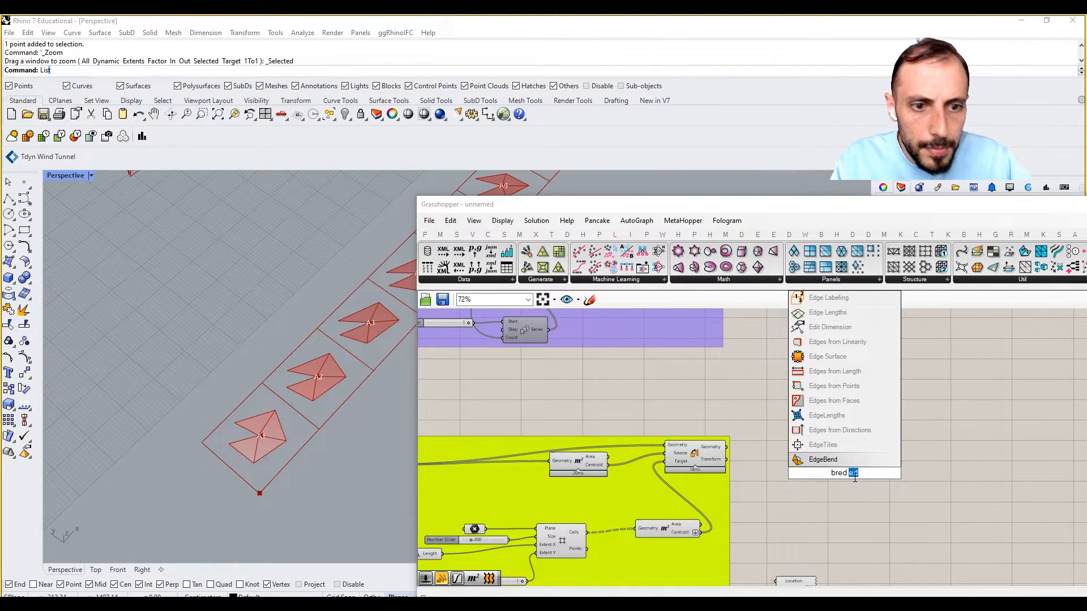
type("cur")
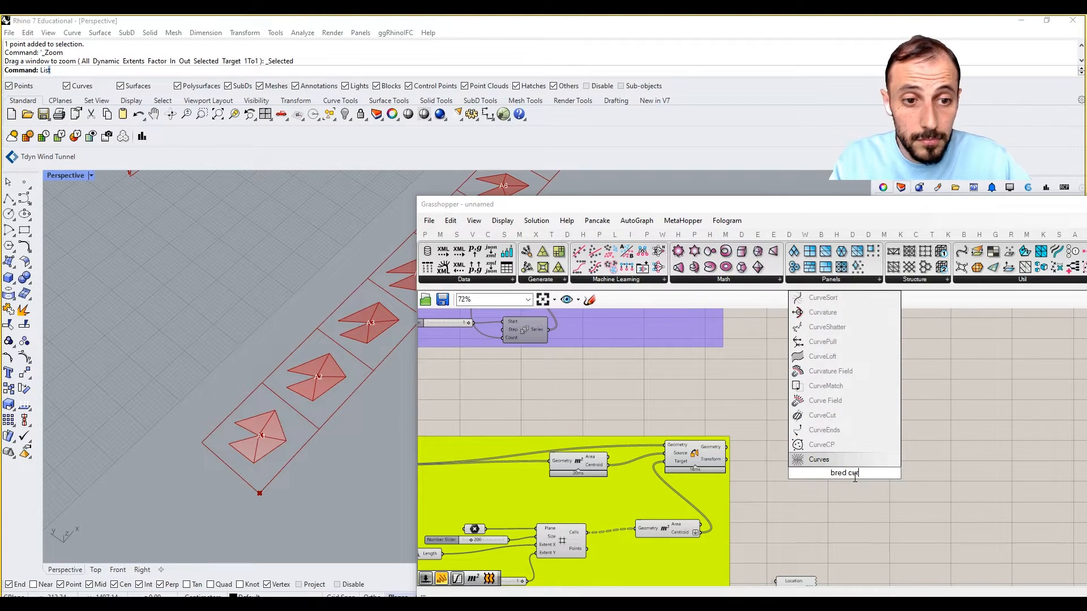
key("Escape")
- Add a Brep Edges component beside the green group and wire the Orient component's Geometry output into its Brep input
left_click(487, 235)
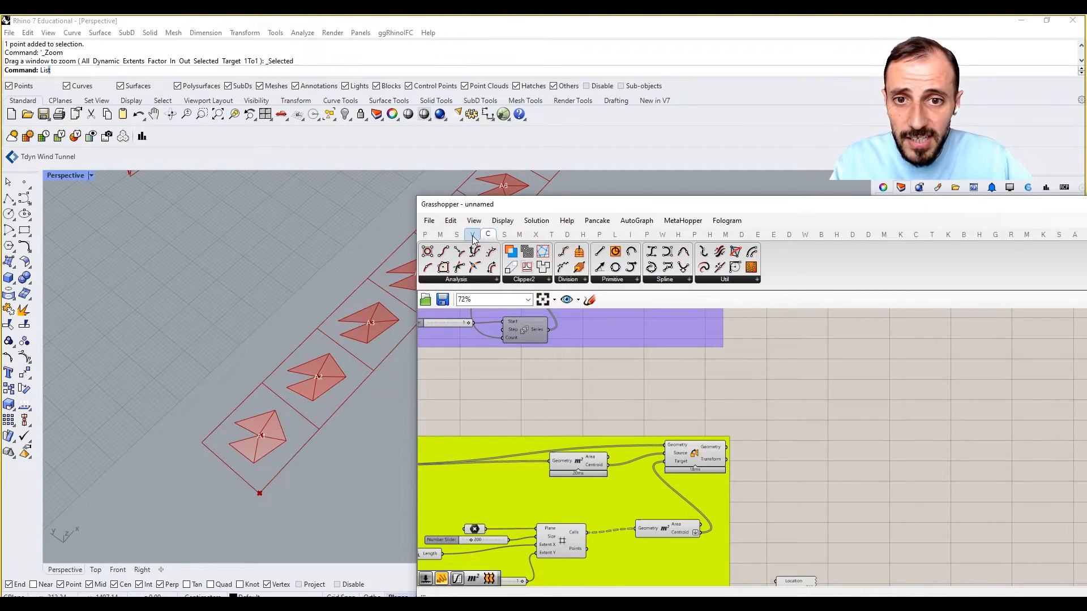
left_click(504, 234)
left_click(489, 280)
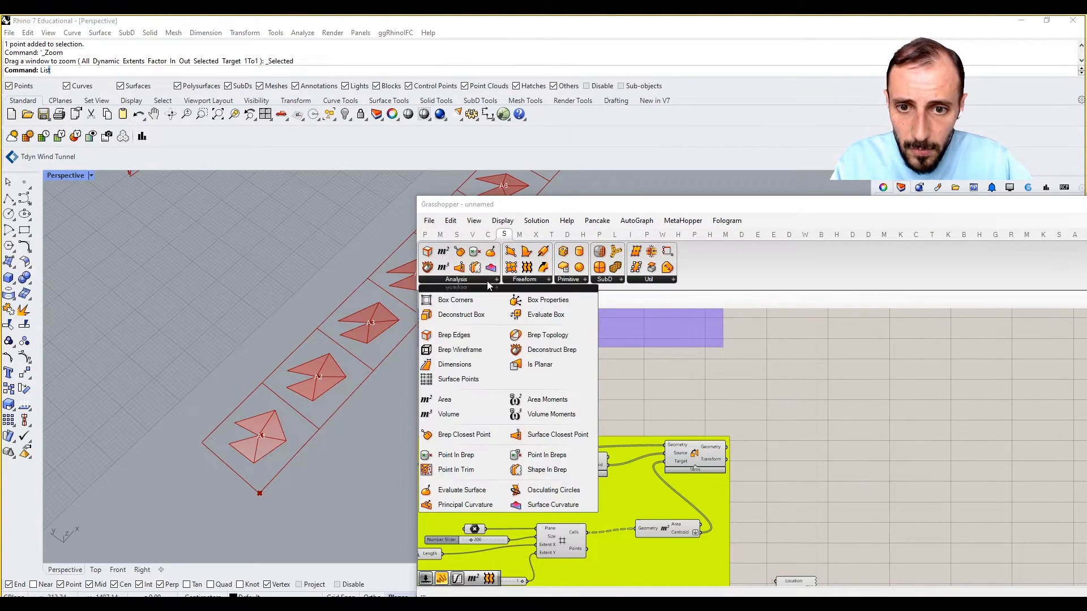
left_click_drag(484, 347, 783, 458)
mouse_move(812, 456)
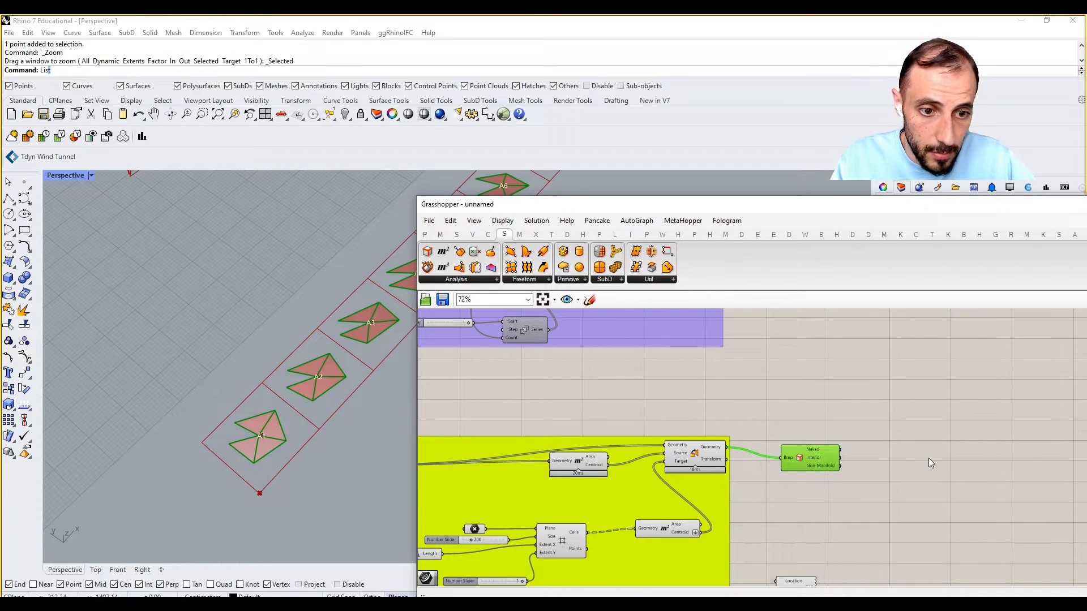
right_click_drag(928, 459, 880, 454)
scroll(789, 446, "up", 2)
left_click(816, 441)
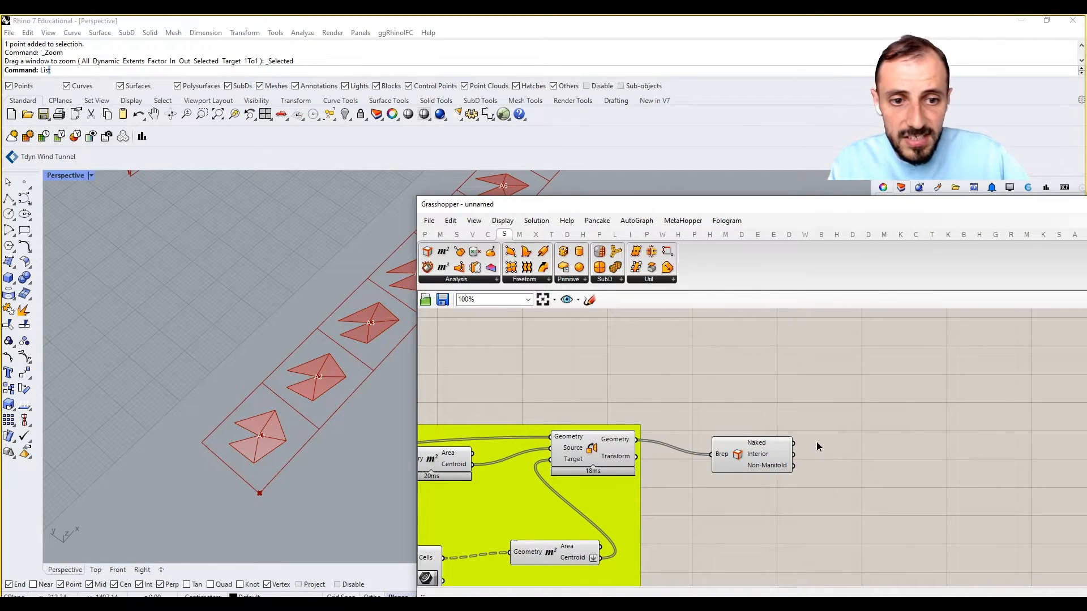
- Add a Join Curves component and wire the Naked output of Brep Edges into its Curves input
double_click(816, 442)
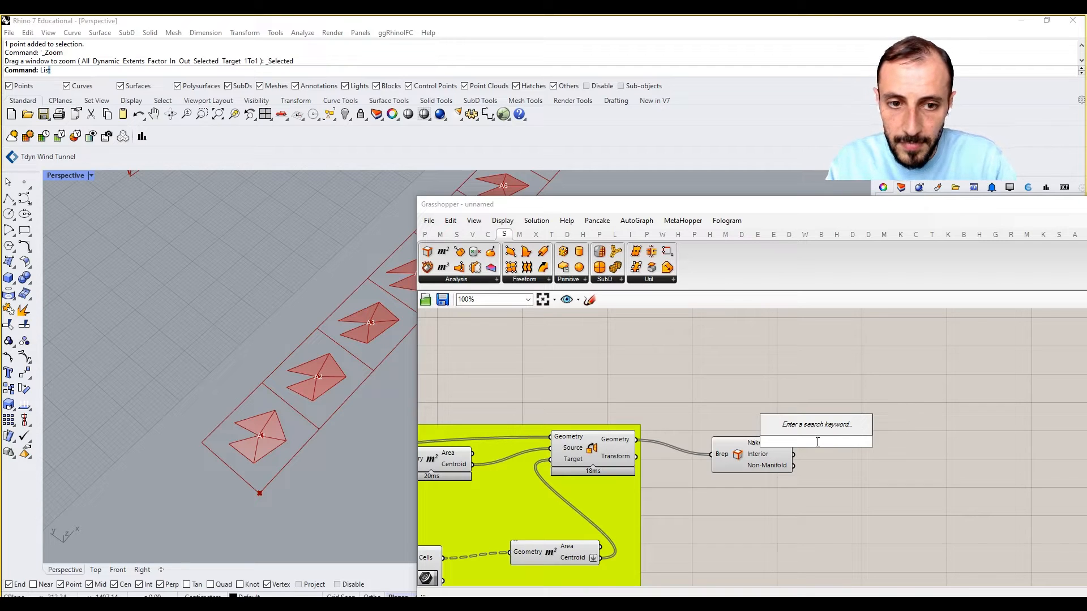
key("Escape")
scroll(820, 453, "up", 2)
double_click(820, 455)
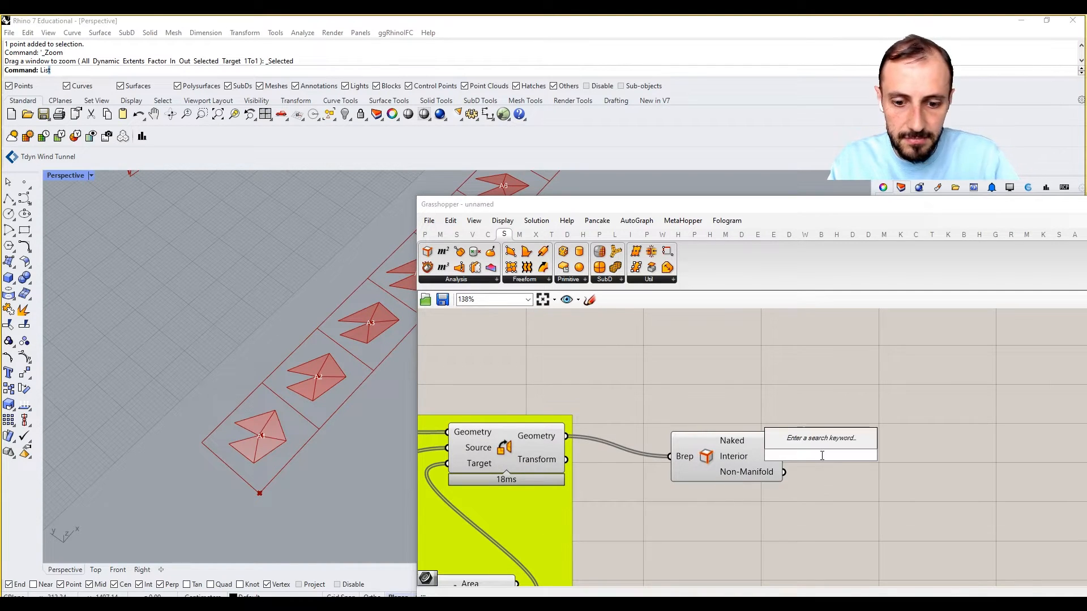
type("join")
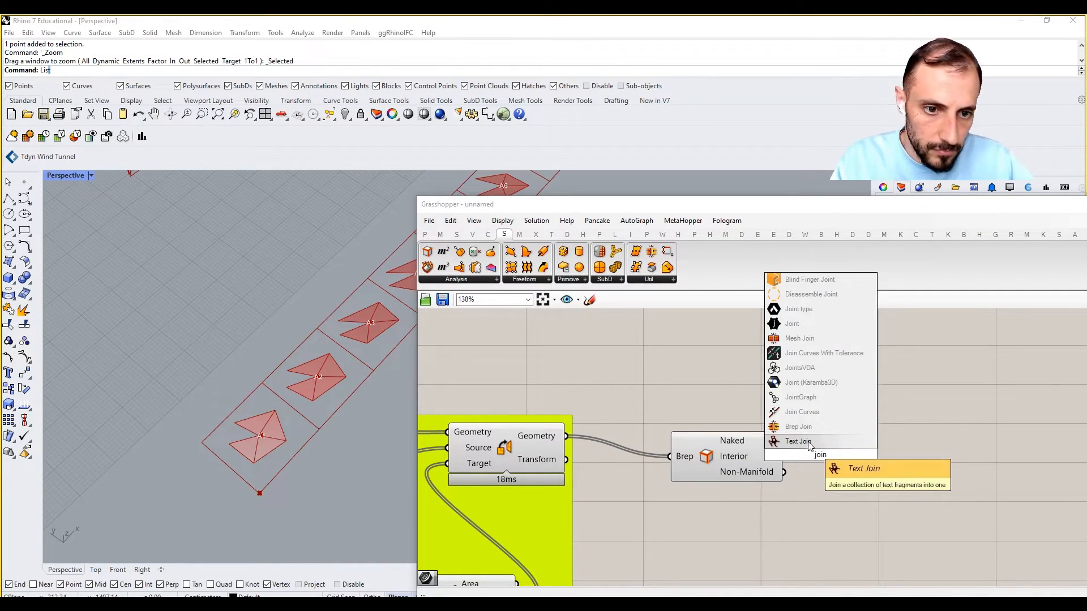
left_click(801, 412)
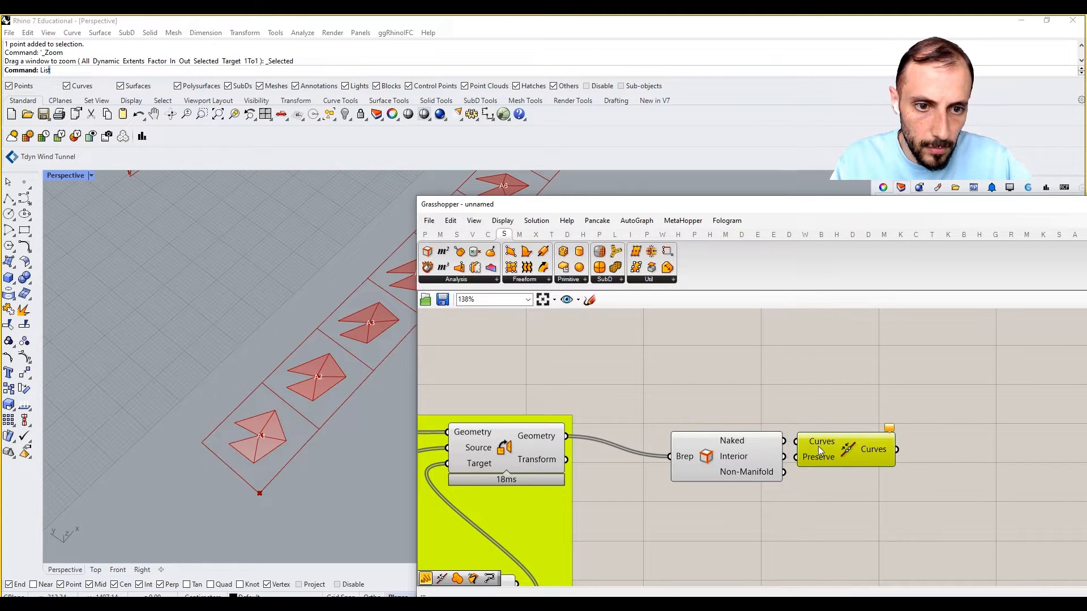
left_click_drag(800, 446, 797, 442)
- Examine the joined naked-edge outline of unrolled panel A2 closely at the inner corner of its notch
scroll(237, 432, "up", 15)
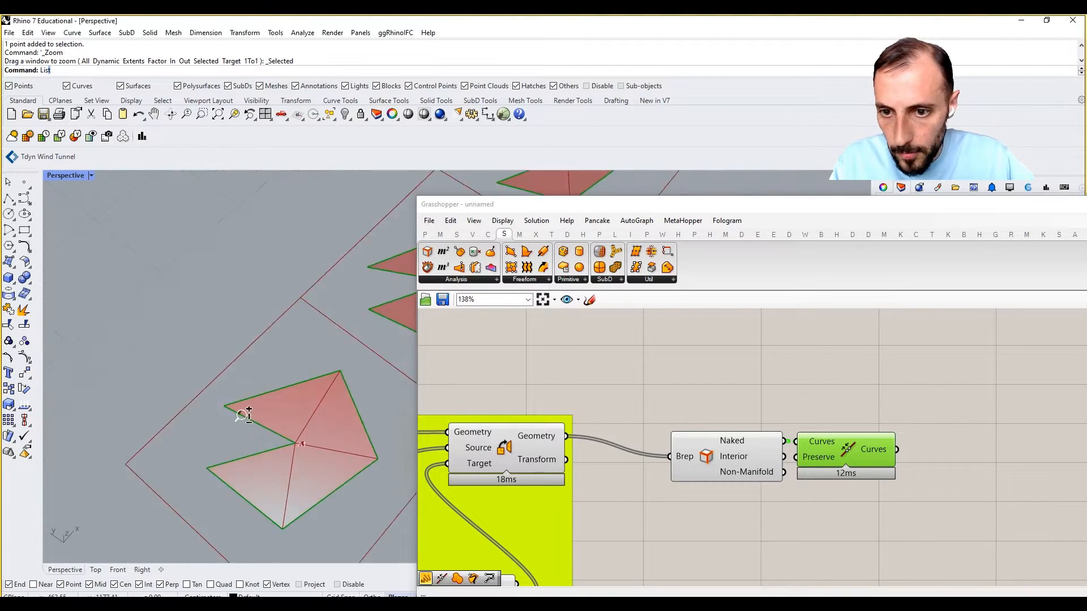
right_click_drag(365, 478, 340, 501, "shift")
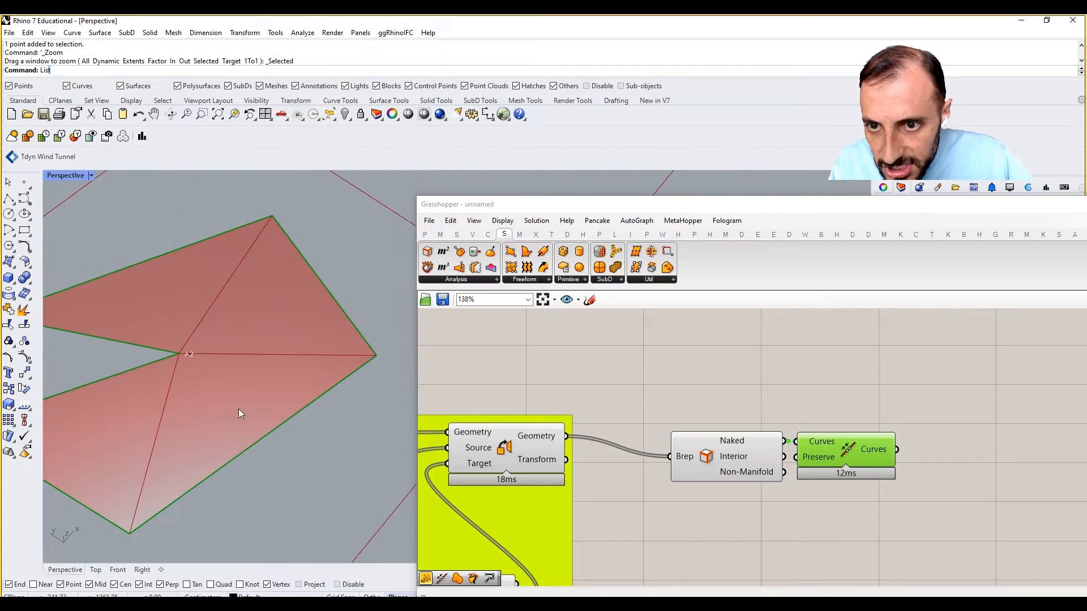
scroll(174, 349, "up", 8)
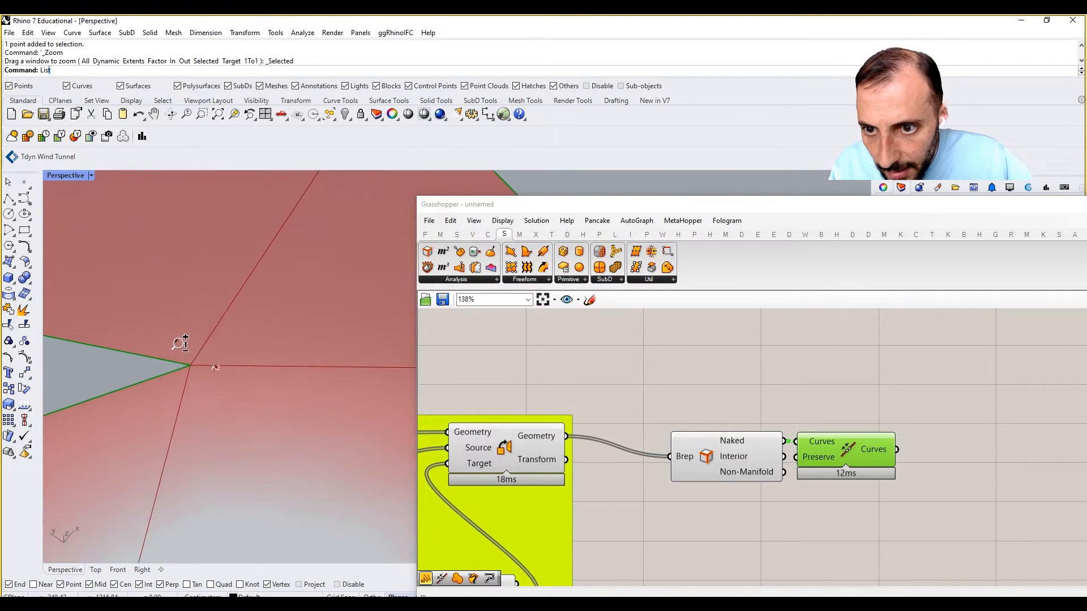
scroll(194, 368, "up", 4)
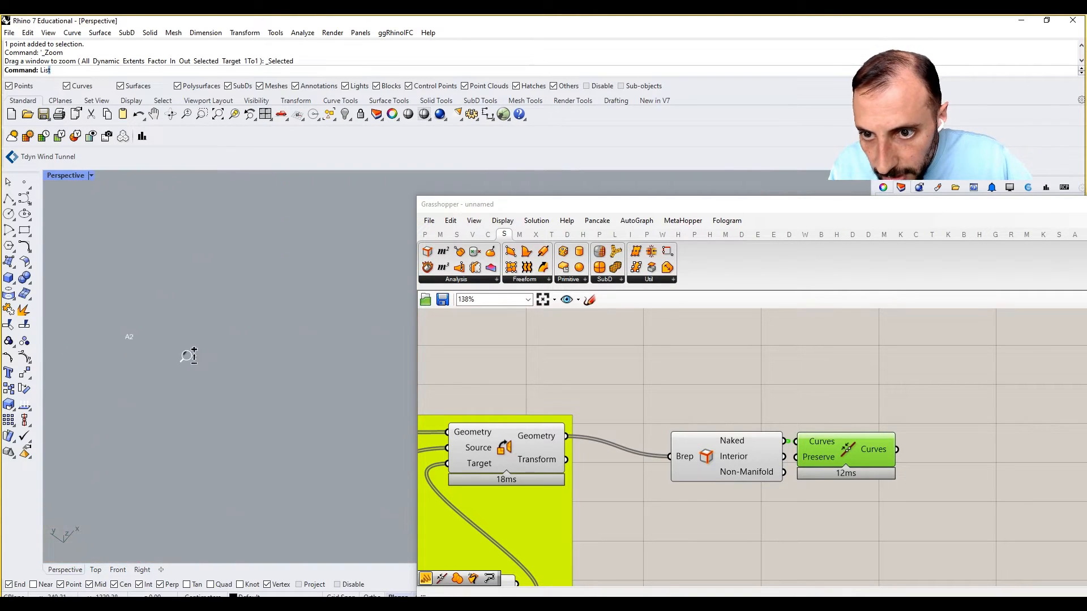
scroll(194, 362, "down", 5)
scroll(194, 358, "up", 4)
scroll(194, 358, "up", 2)
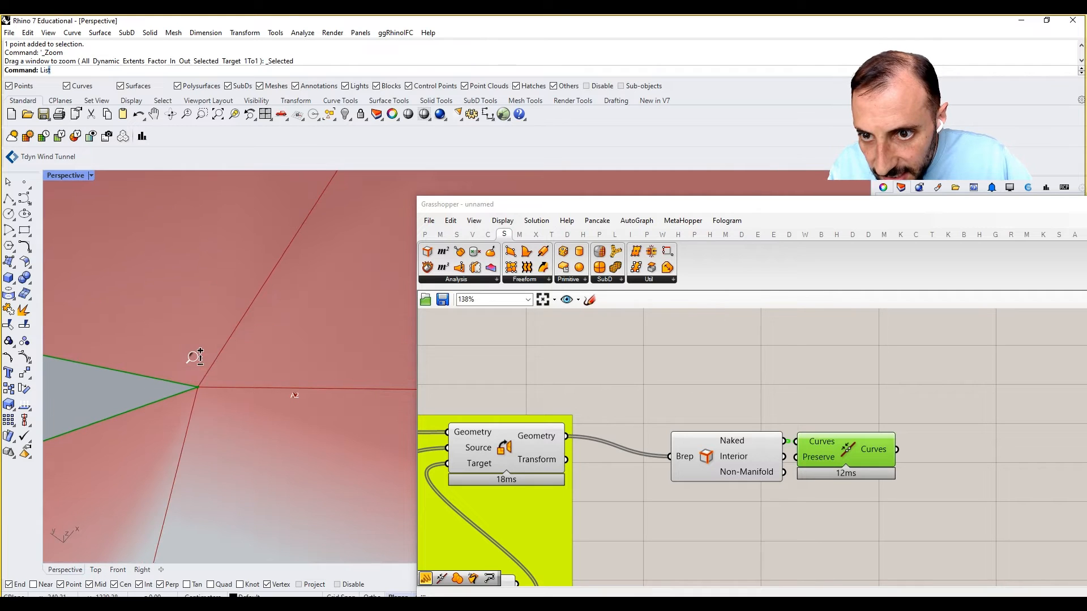
- Place a point at the inner corner of panel A2's notch, zoom to it to inspect the edges, and delete the point
left_click(24, 182)
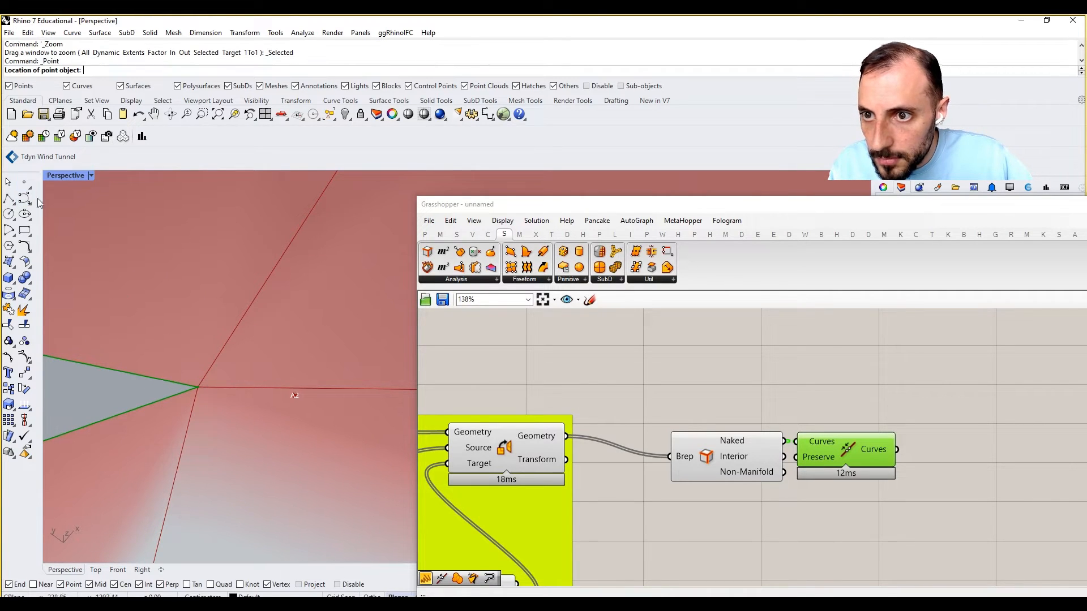
left_click(198, 387)
left_click(201, 386)
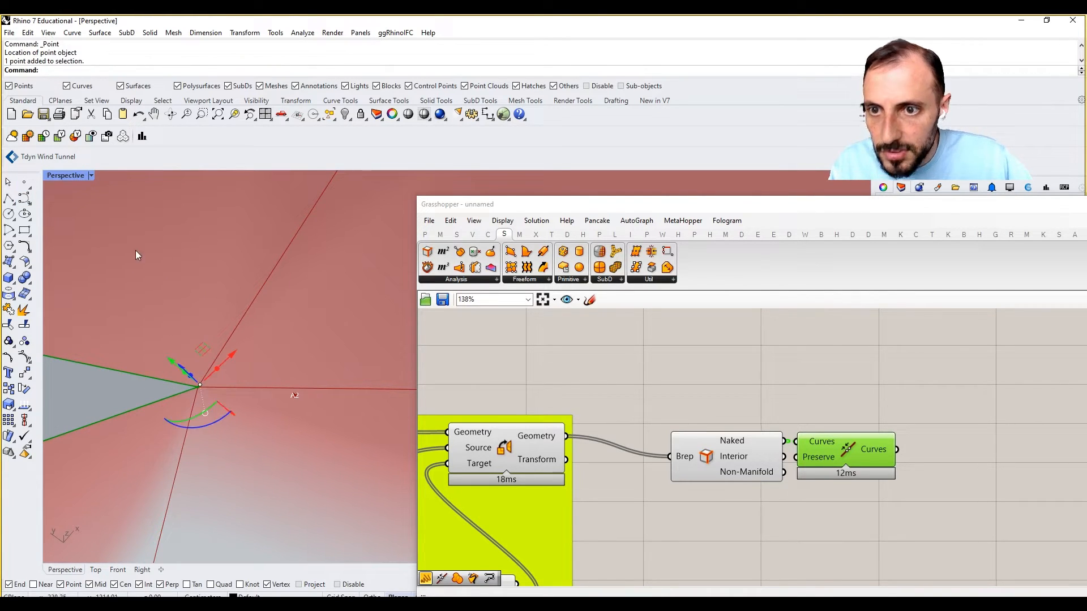
left_click(234, 113)
right_click_drag(268, 374, 267, 380)
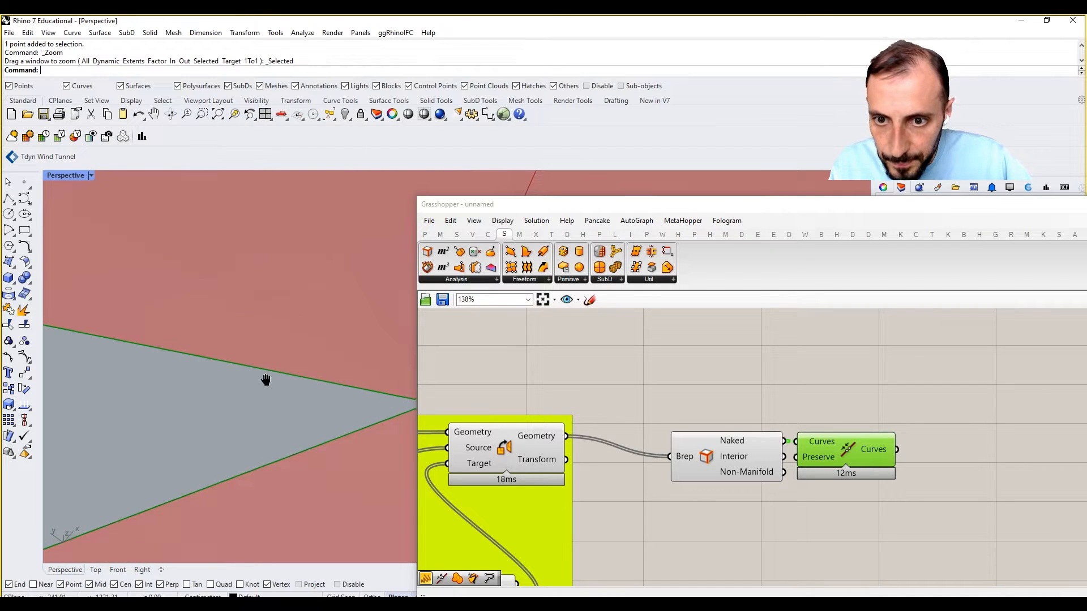
scroll(278, 385, "down", 8)
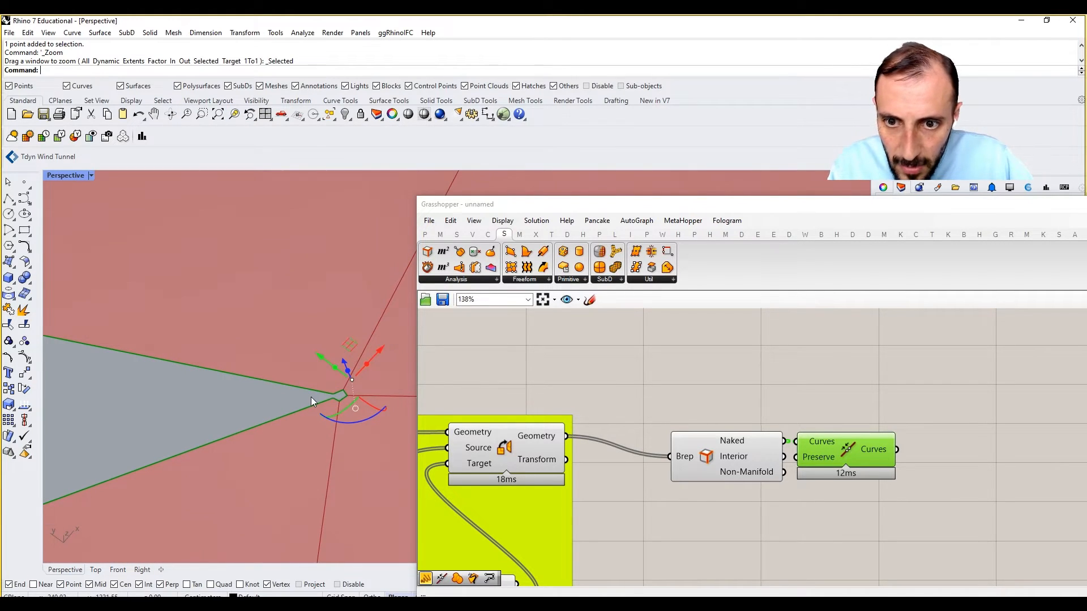
key("Delete")
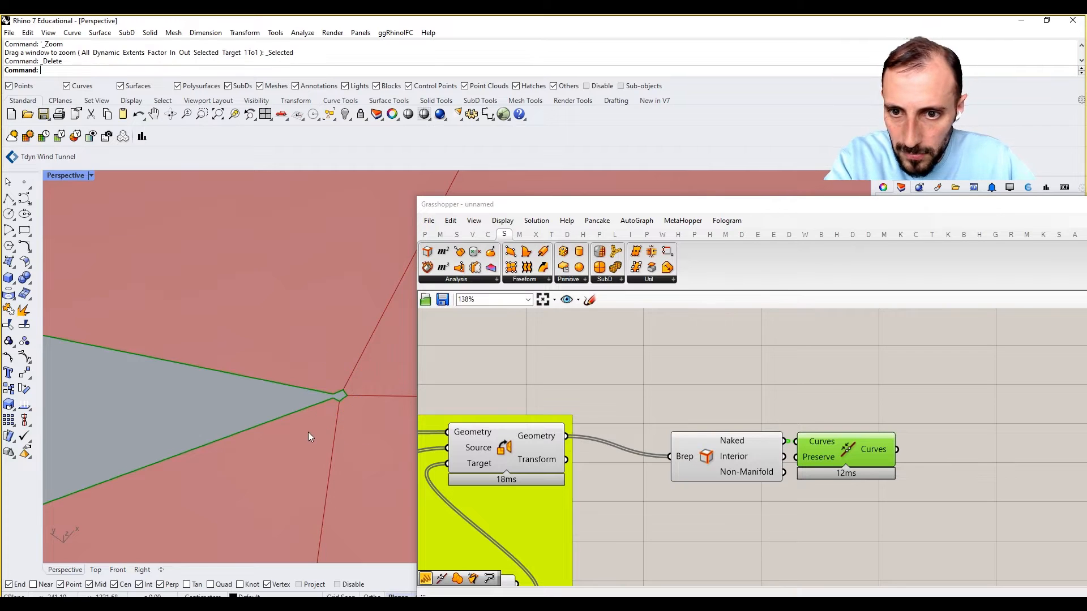
scroll(308, 433, "down", 2)
scroll(308, 432, "down", 6)
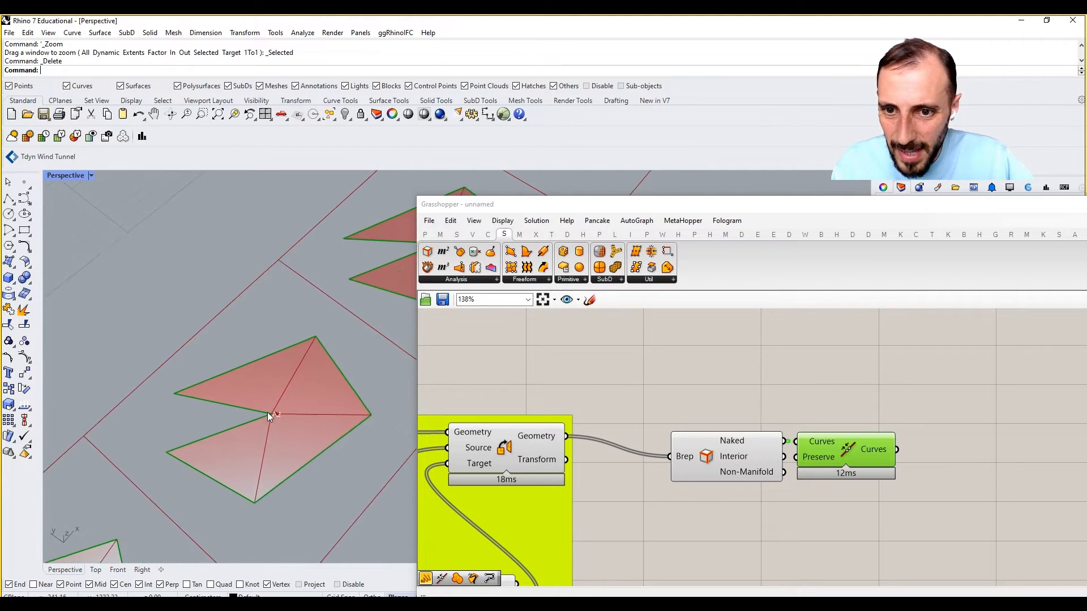
- Move Join Curves further from Brep Edges, add a Dispatch component above it, and wire the Naked output into Dispatch's List input
left_click_drag(831, 454, 920, 454)
double_click(856, 411)
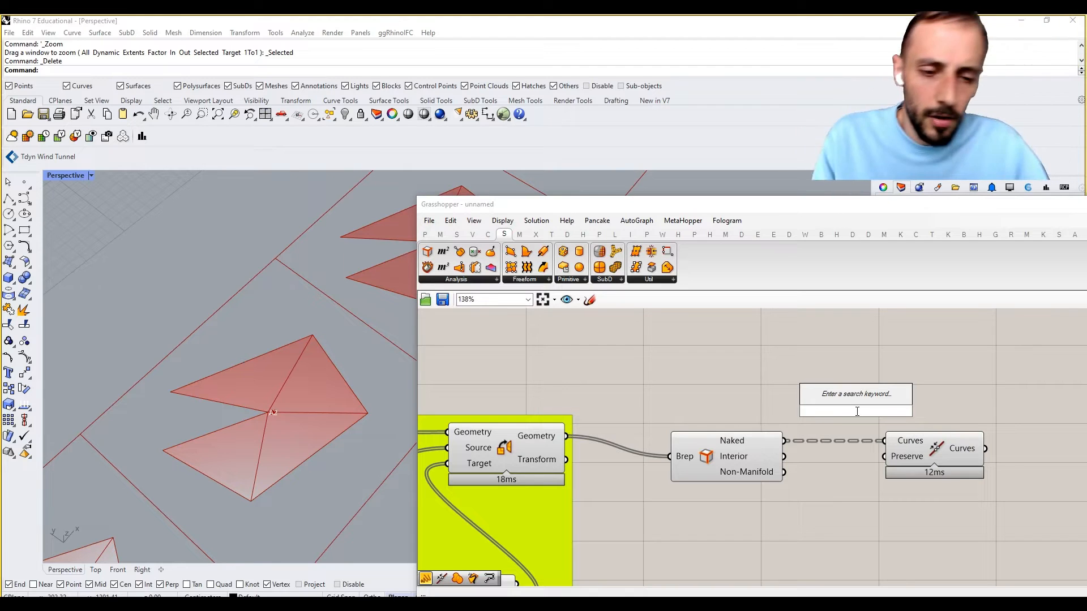
type("dispatch")
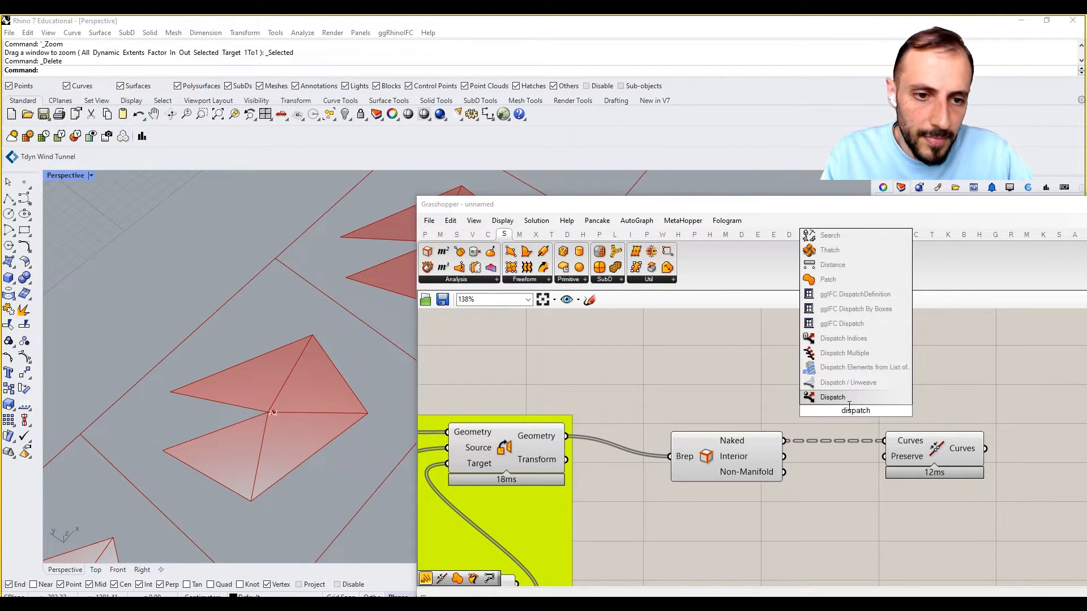
key("Return")
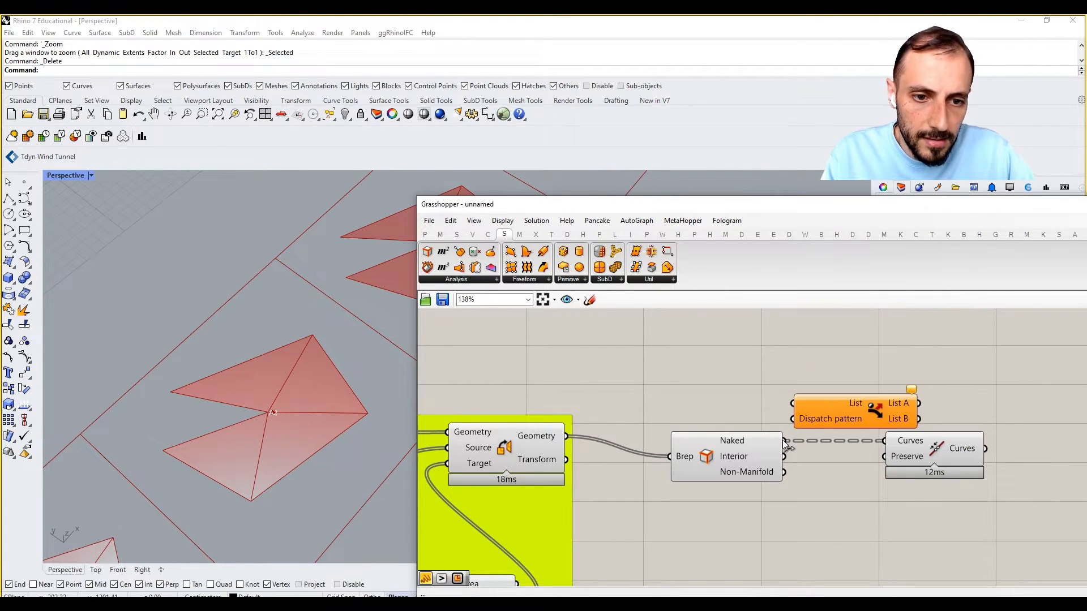
left_click_drag(786, 446, 792, 402)
left_click(889, 426)
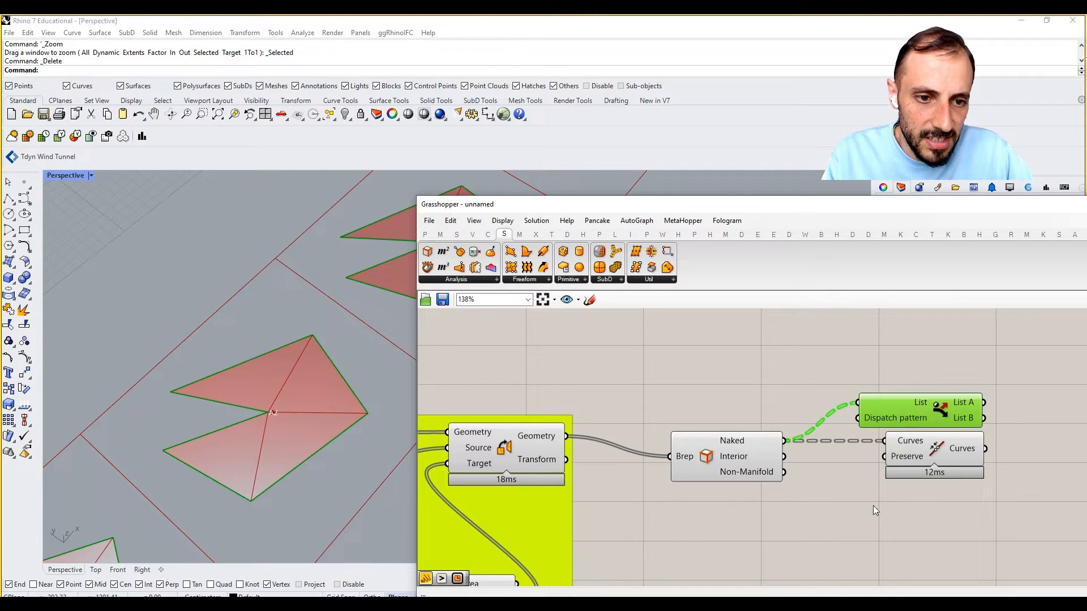
- Add a Length component fed by the Naked output of Brep Edges, and delete the Join Curves component
double_click(869, 515)
type("length")
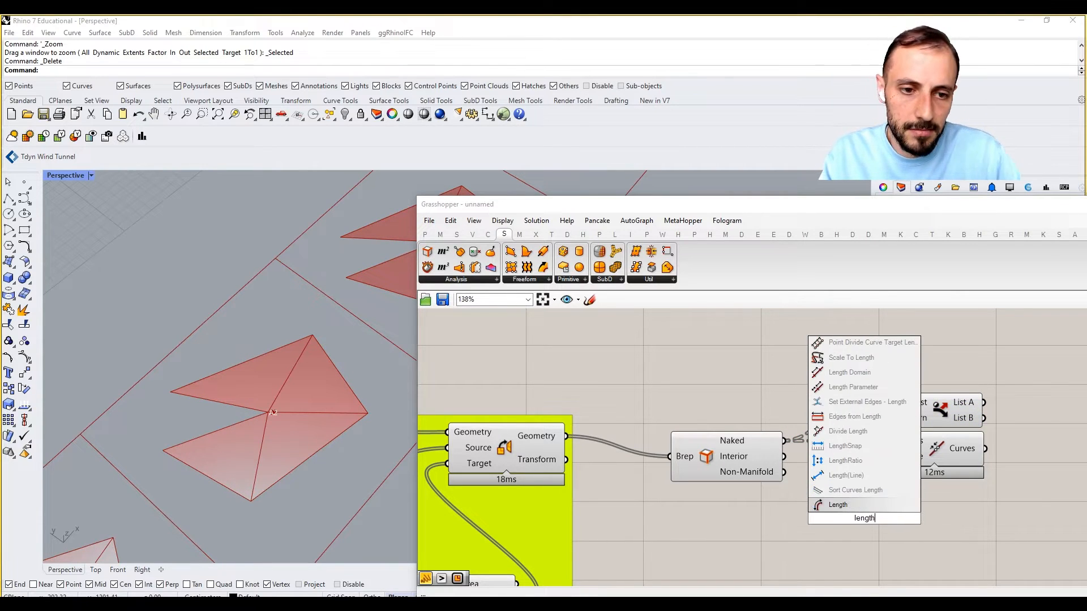
key("Return")
left_click_drag(806, 497, 819, 518)
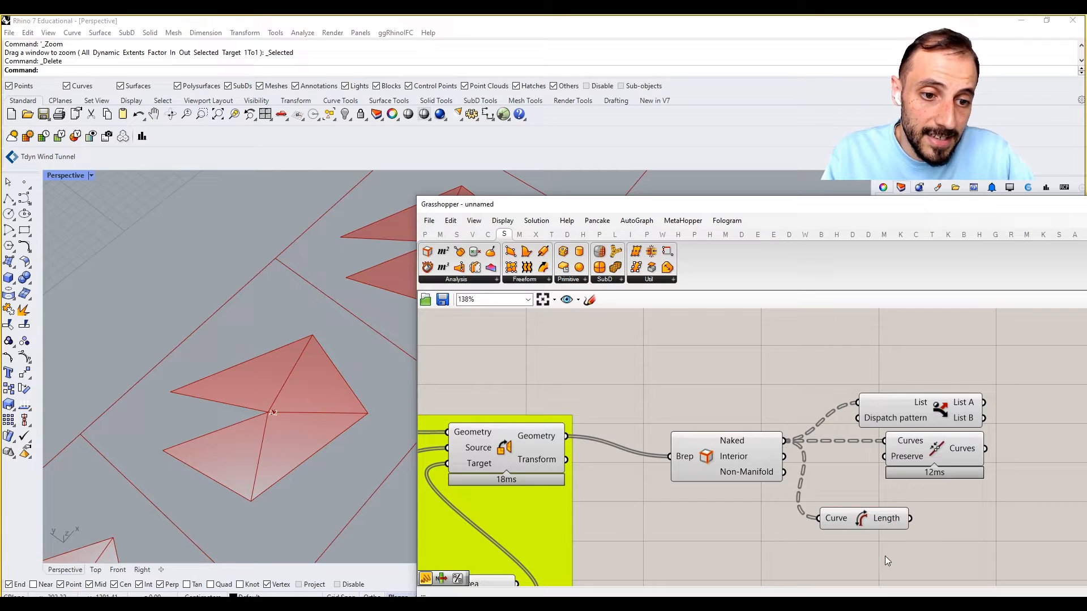
left_click(916, 461)
key("Delete")
double_click(917, 461)
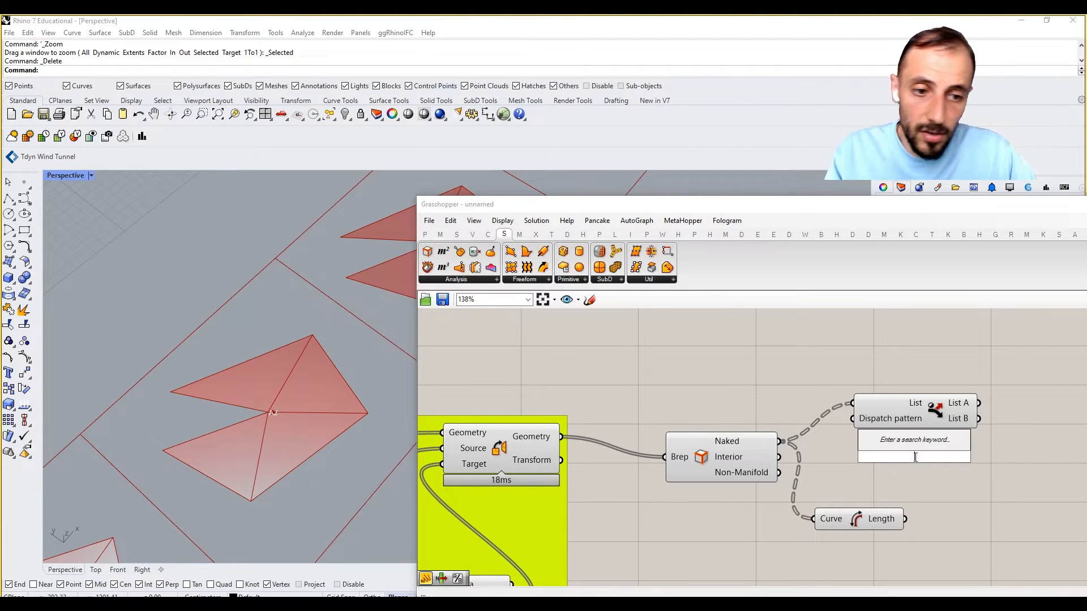
type("smal")
left_click(887, 444)
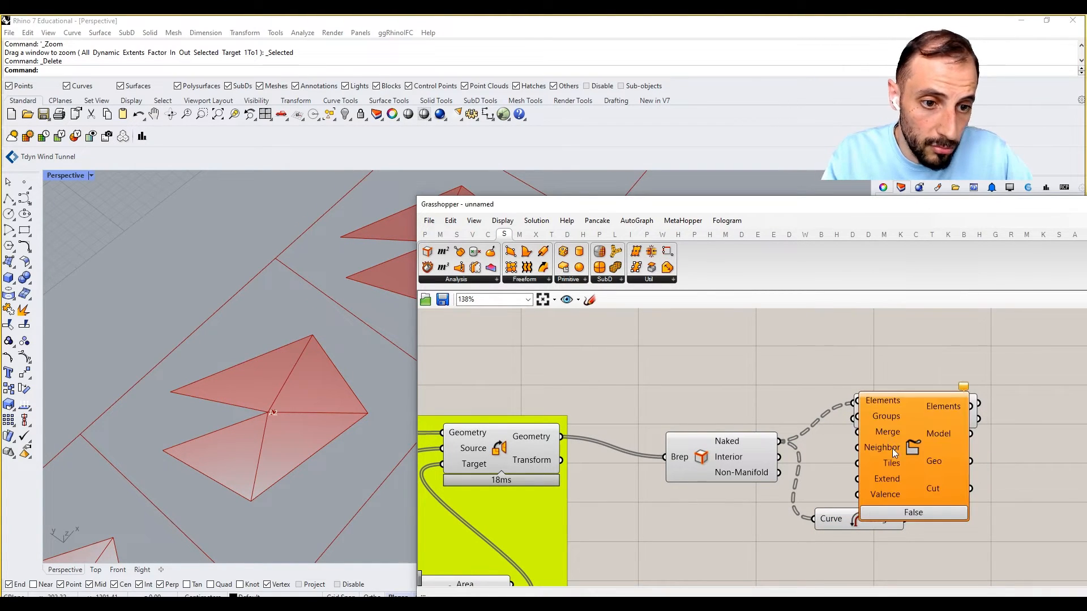
left_click(899, 460)
key("Delete")
- Add a Smaller Than component and wire the Length output into its Second Number input
double_click(899, 461)
type("smaller")
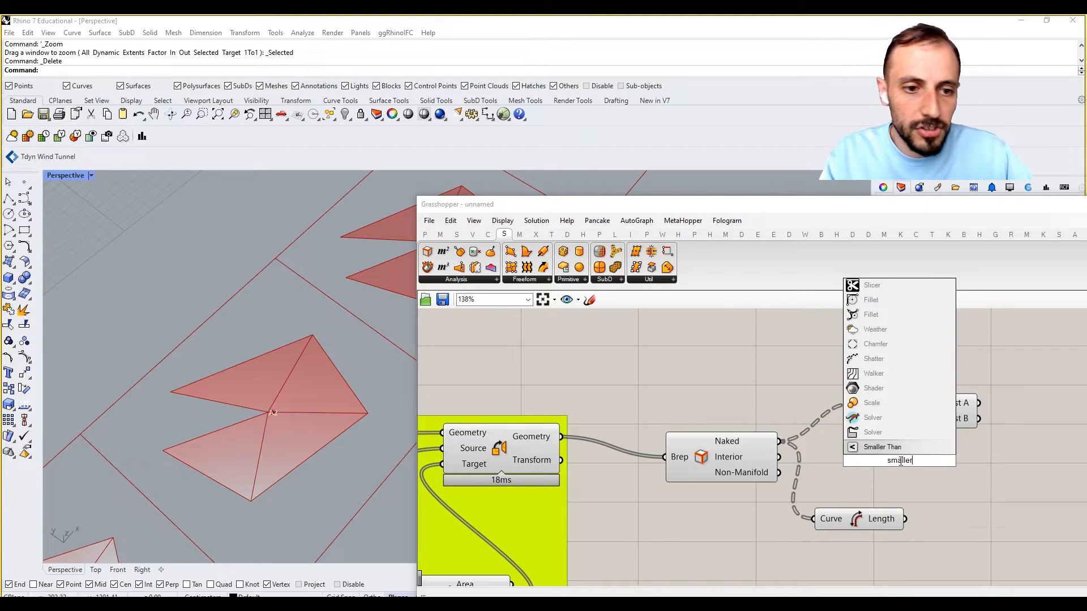
key("Return")
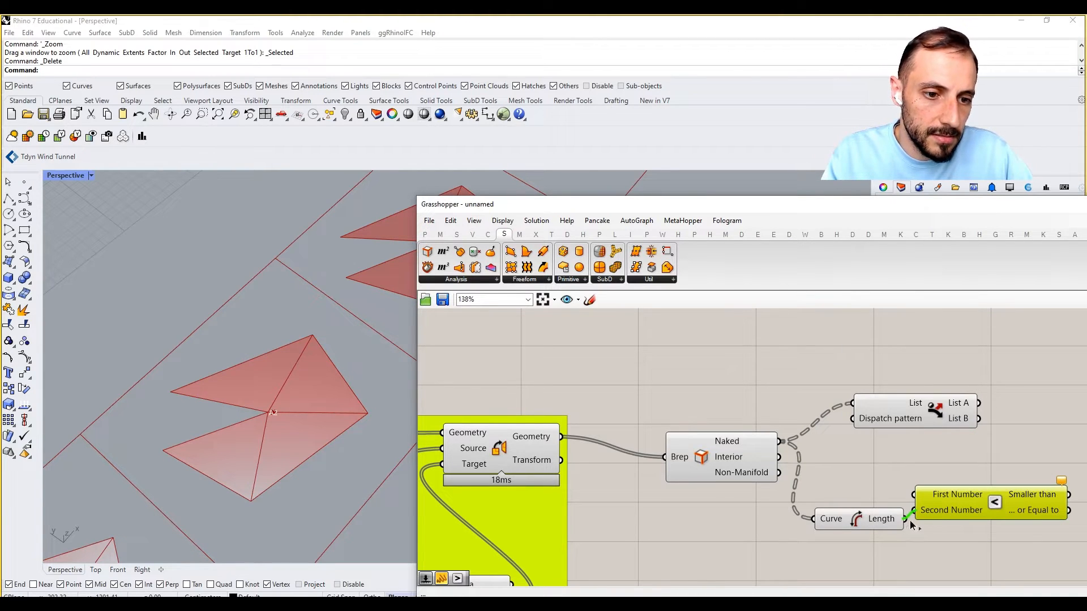
- Add a number slider set to 2 and wire it into the First Number input of Smaller Than
double_click(866, 479)
type("2")
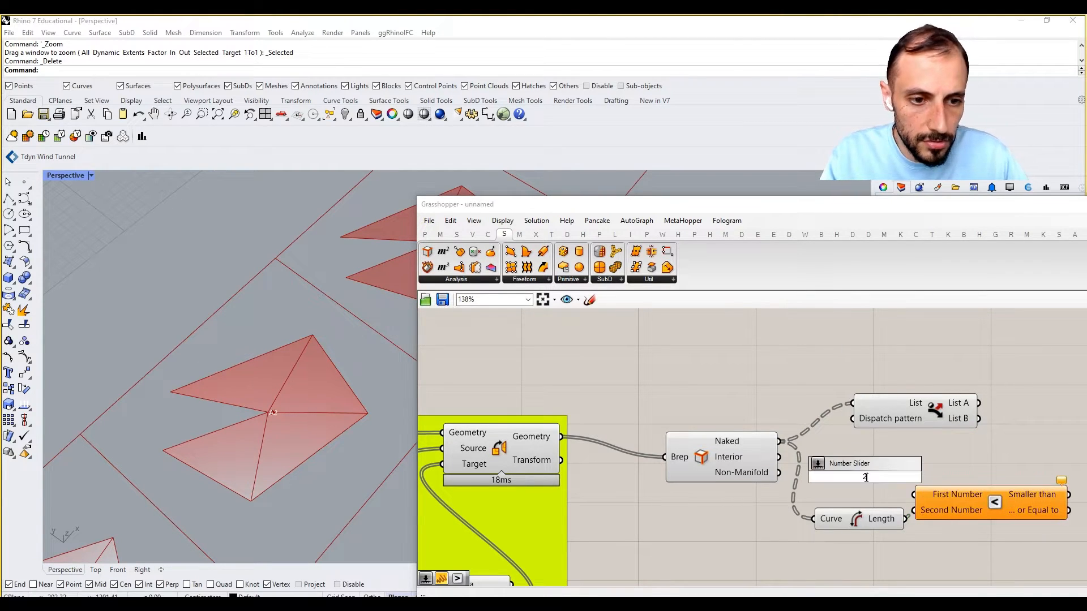
key("Return")
right_click_drag(865, 477, 762, 476)
left_click_drag(888, 509, 911, 505)
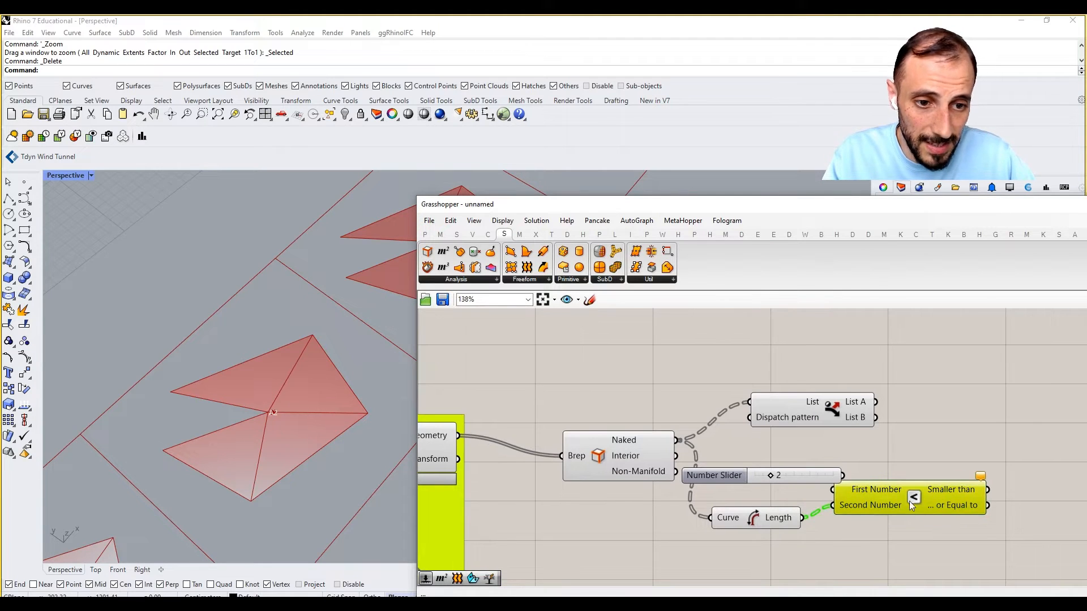
left_click_drag(842, 476, 879, 503)
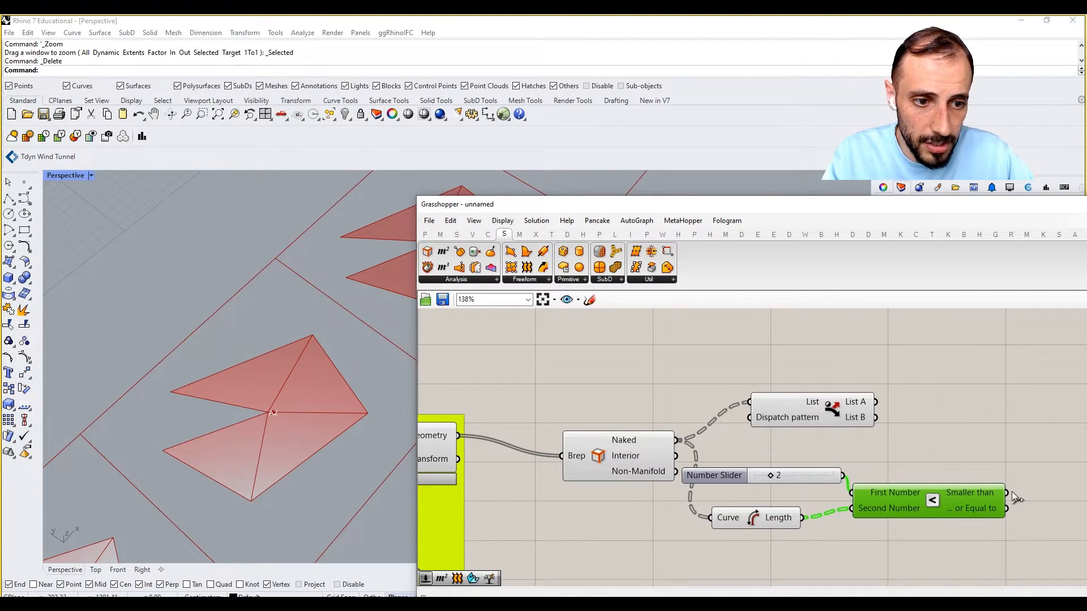
- Wire the Smaller than output into Dispatch pattern, and arrange Smaller Than, the slider and Length above the Naked wire
left_click_drag(1011, 492, 1084, 441)
left_click_drag(843, 495, 884, 389)
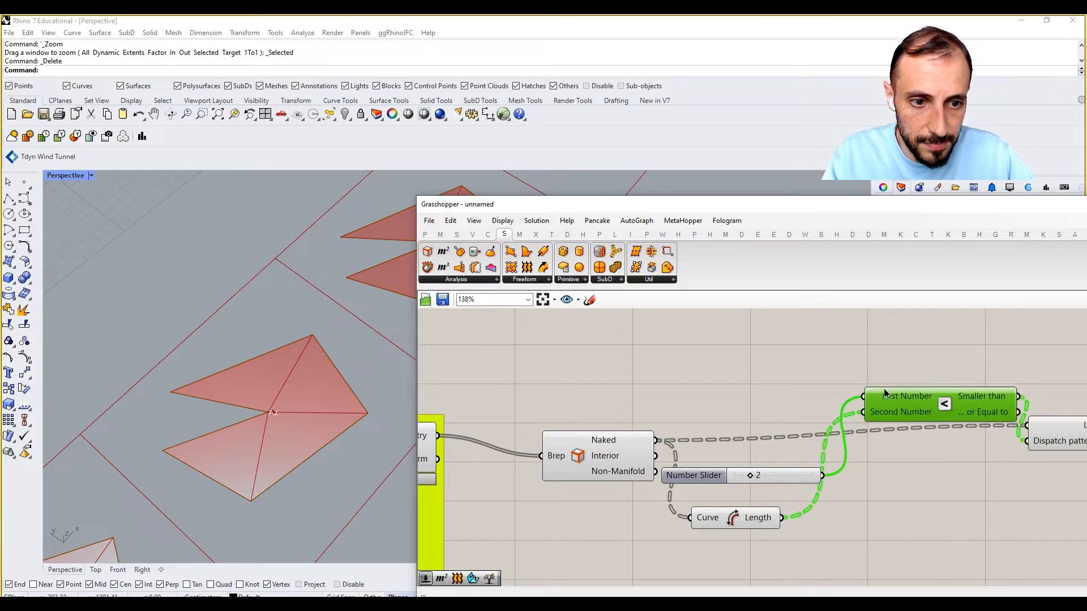
left_click_drag(783, 475, 749, 368)
left_click_drag(758, 520, 745, 403)
- Add a Curve parameter after Dispatch and wire List A into it
right_click_drag(954, 467, 875, 468)
right_click_drag(965, 499, 818, 519)
double_click(832, 538)
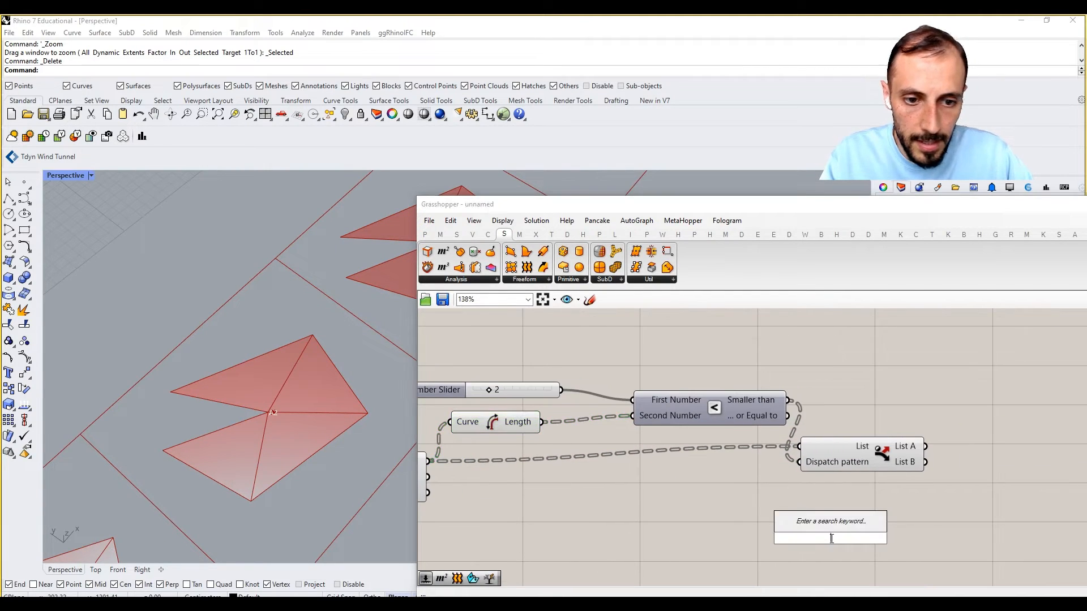
type("curve")
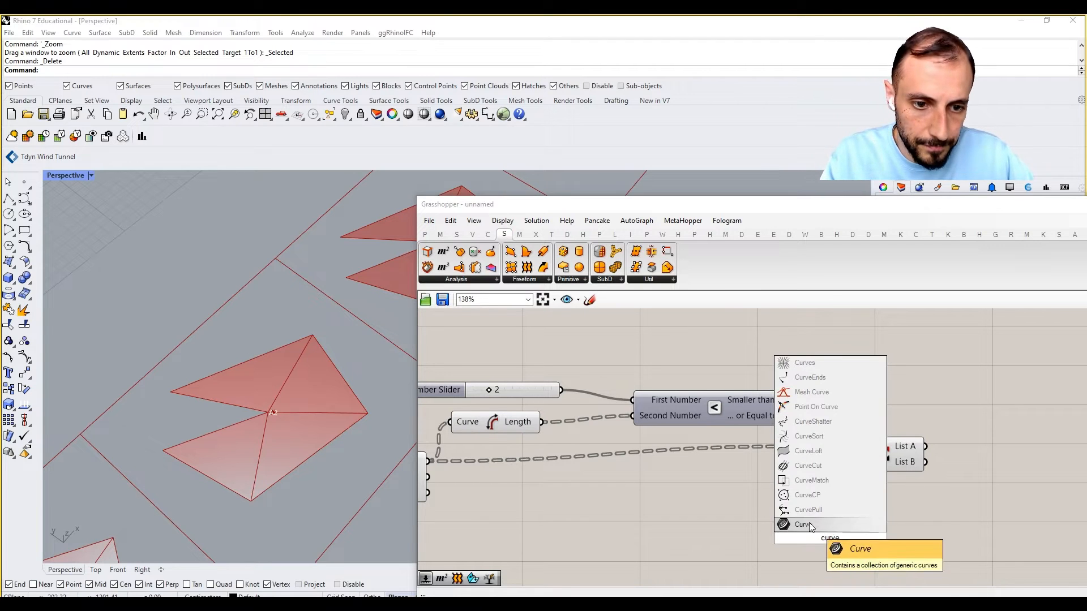
left_click(809, 524)
left_click_drag(860, 533, 947, 444)
- Examine the filtered naked edges closely around the inner notch corner of the unrolled panel
scroll(265, 410, "up", 10)
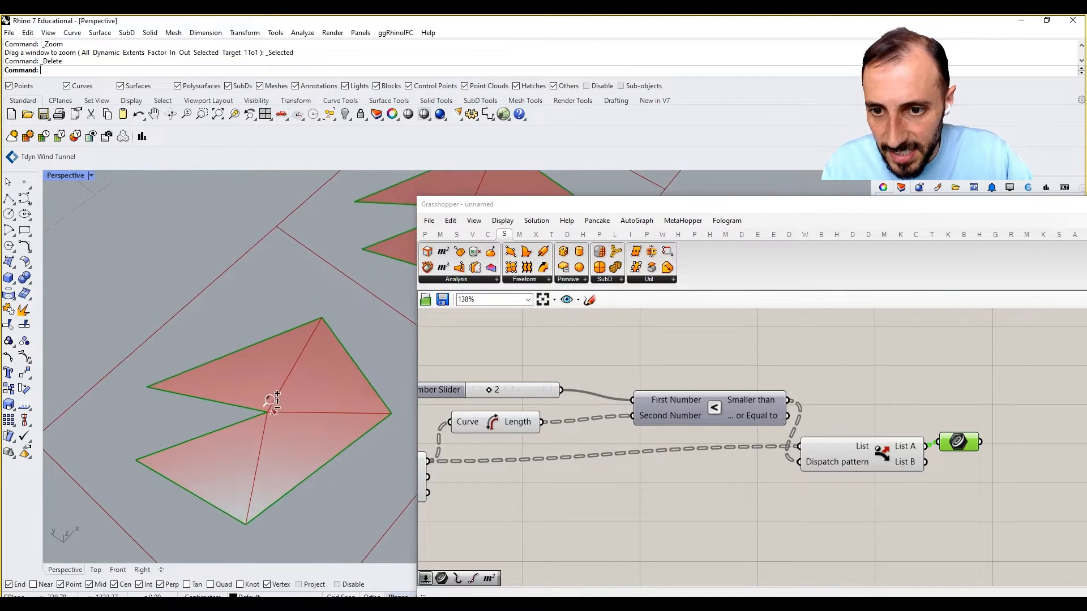
right_click_drag(261, 380, 265, 374, "ctrl")
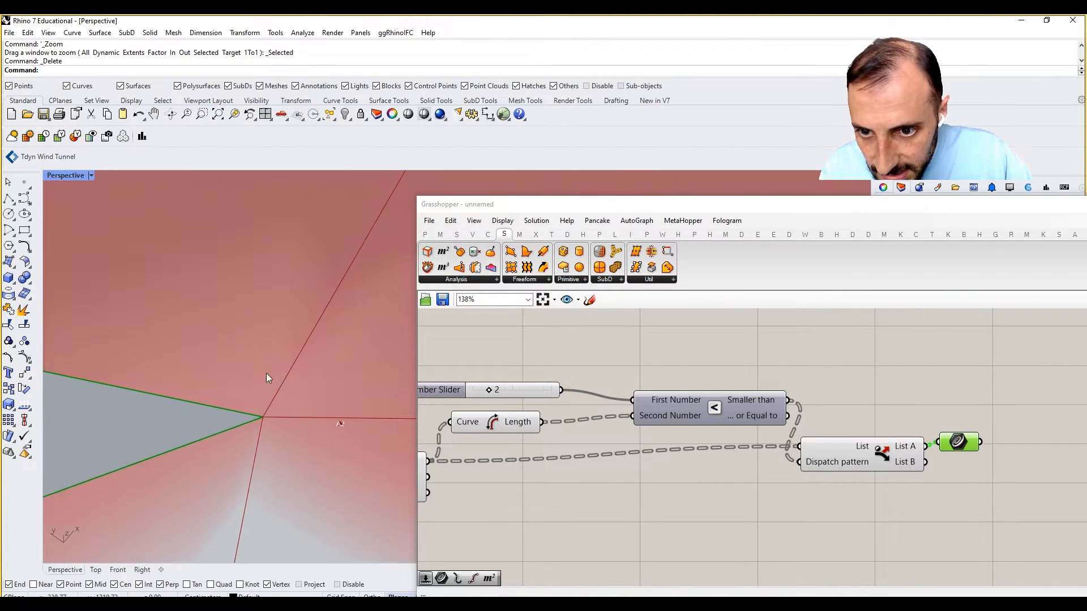
mouse_move(267, 417)
right_mouse_down("ctrl")
mouse_move(254, 337)
mouse_move(237, 381)
mouse_move(241, 360)
mouse_move(279, 551)
right_mouse_up("ctrl")
right_click_drag(294, 243, 309, 314, "ctrl")
right_click_drag(202, 390, 205, 331, "ctrl")
scroll(813, 414, "down", 2)
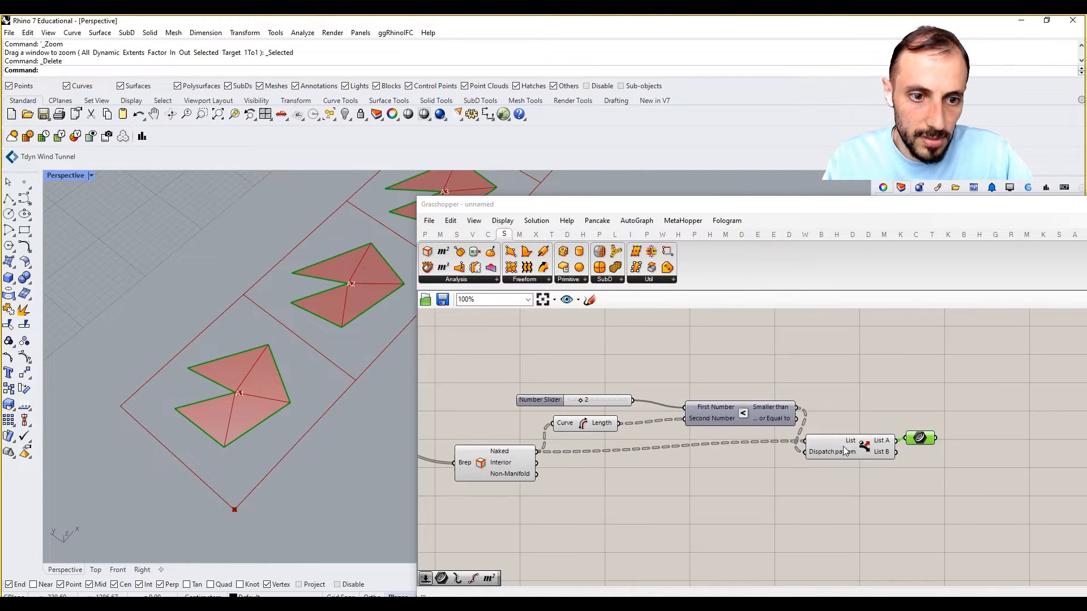
left_click_drag(871, 445, 865, 437)
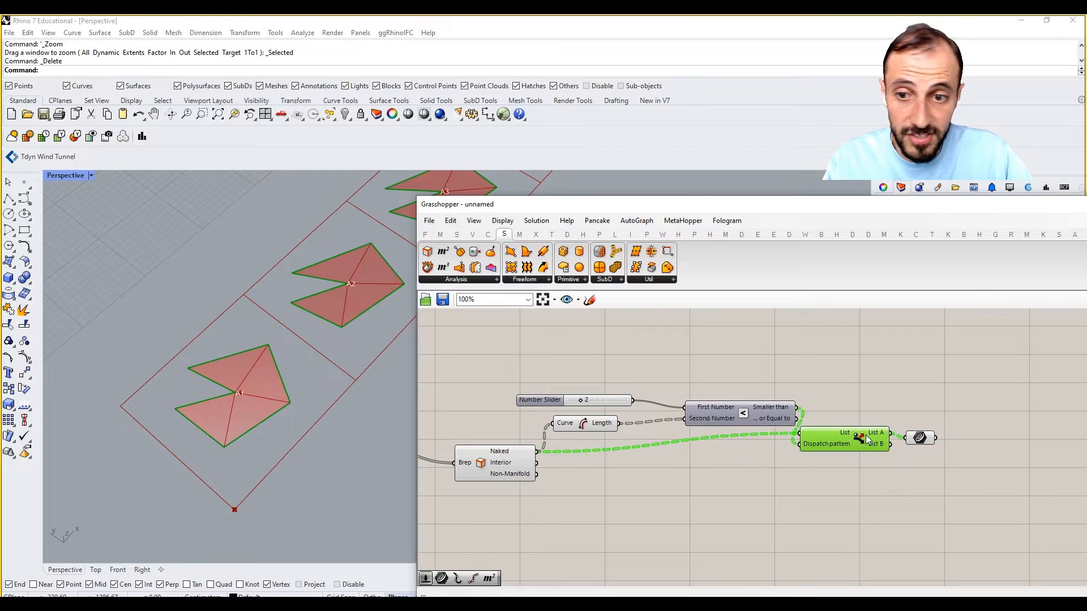
right_click_drag(918, 406, 875, 405)
double_click(935, 418)
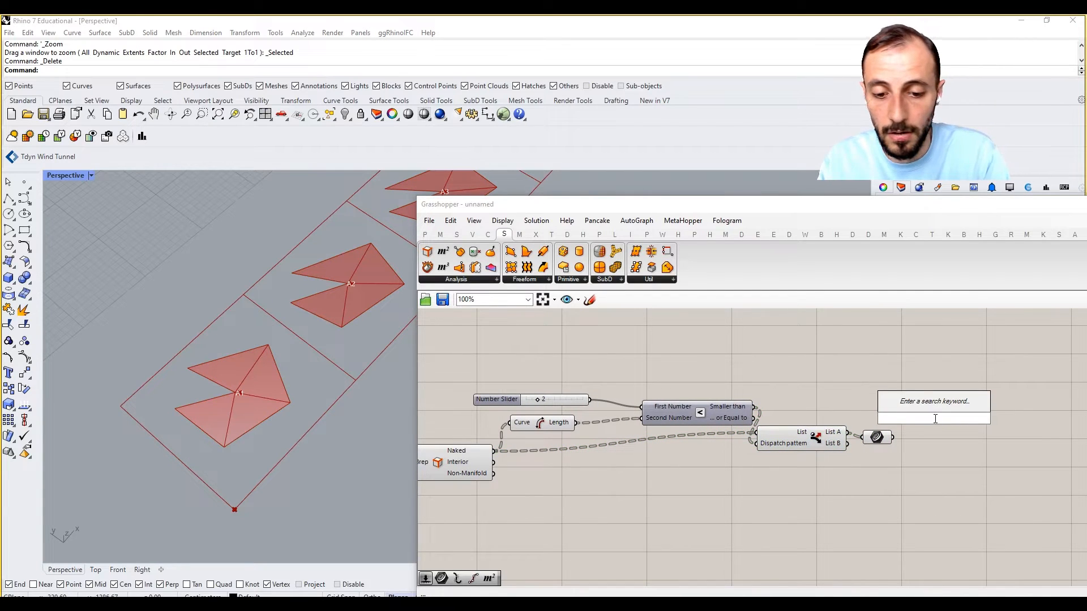
type("join")
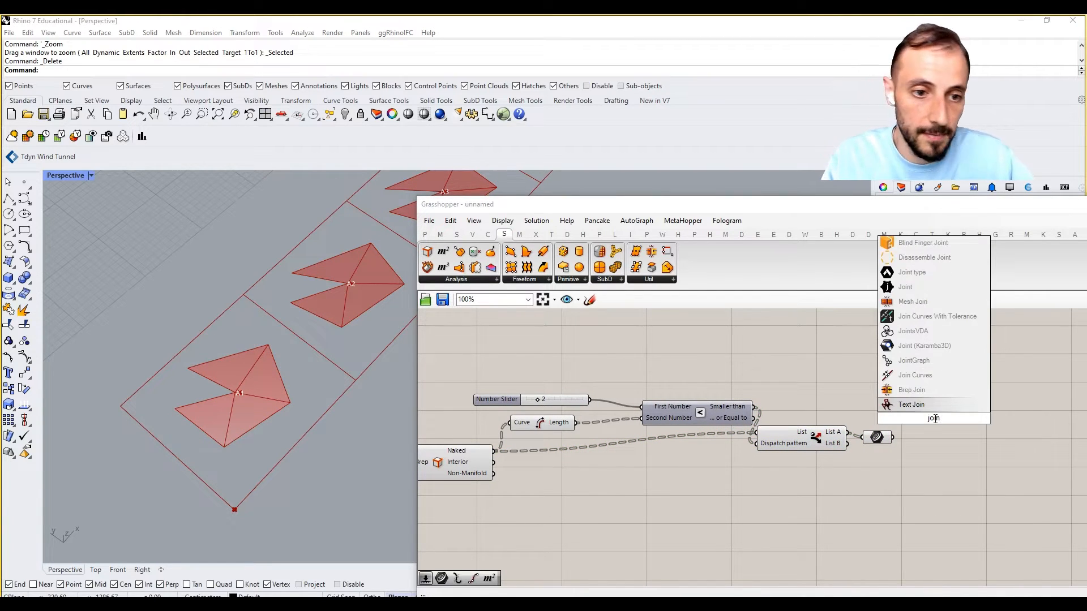
left_click(895, 441)
- Shift the edge-length filter components higher on the canvas and space out Dispatch and the Curve parameter
left_click_drag(878, 440, 890, 435)
left_click_drag(907, 355, 537, 486)
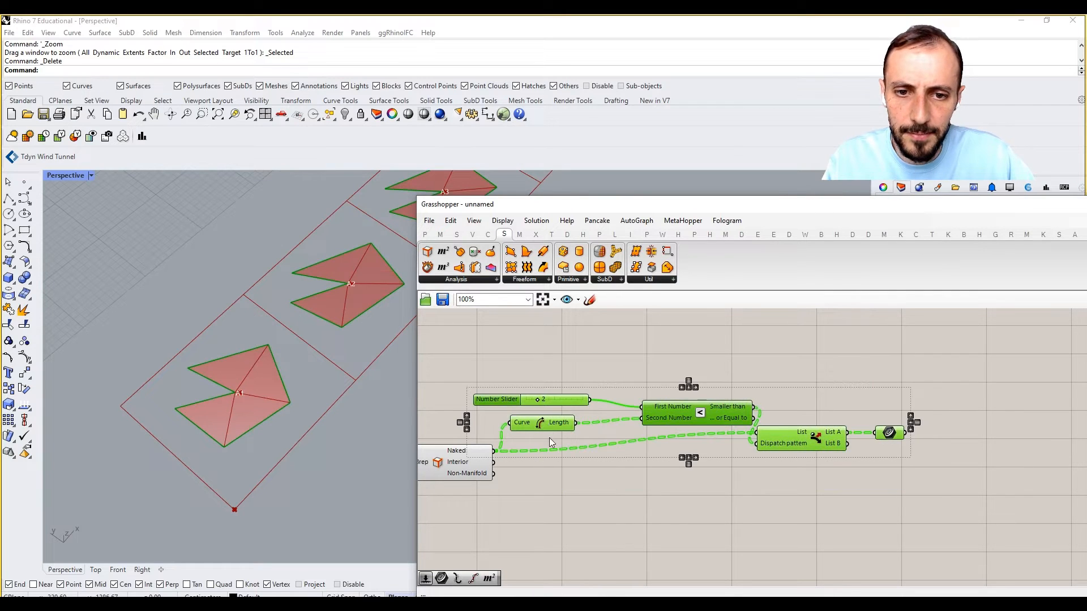
left_click_drag(552, 425, 555, 393)
left_click(712, 482)
left_click_drag(893, 405, 922, 405)
left_click_drag(819, 408, 846, 399)
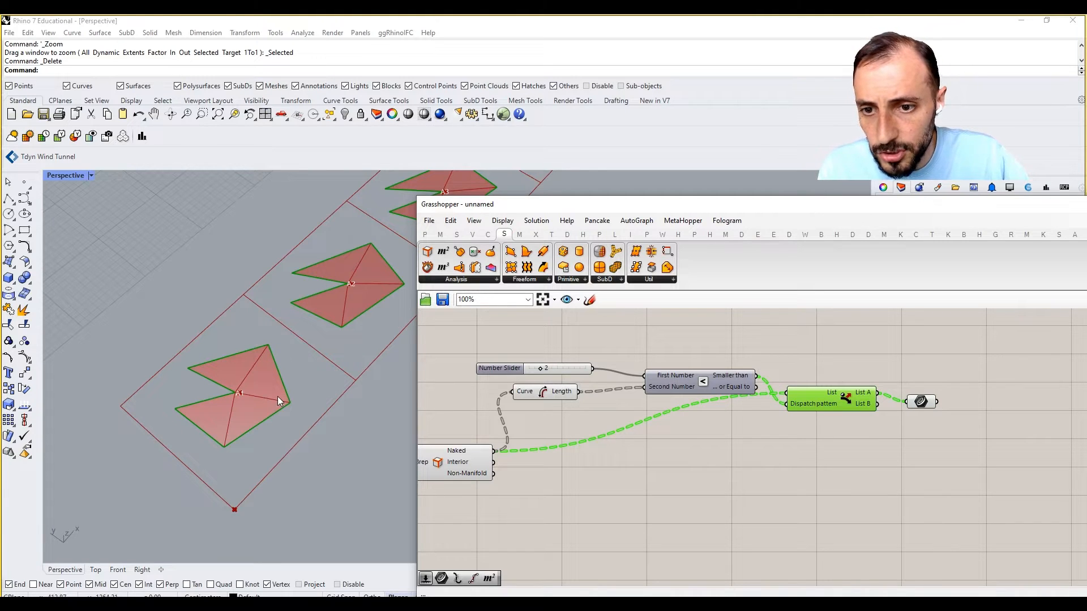
right_click_drag(899, 477, 873, 471)
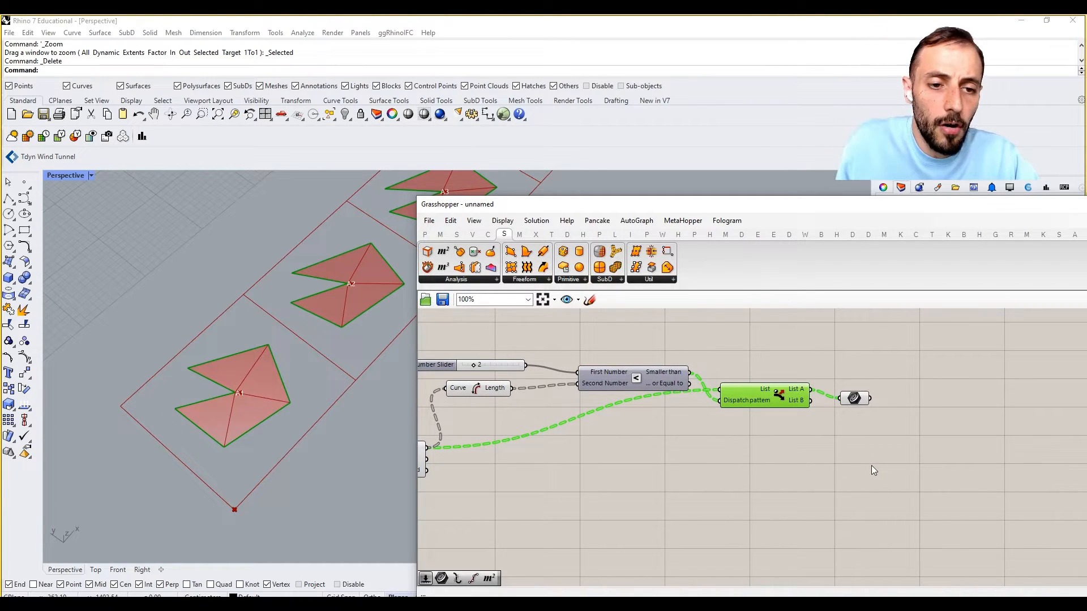
left_click(871, 465)
left_click_drag(836, 403, 836, 398)
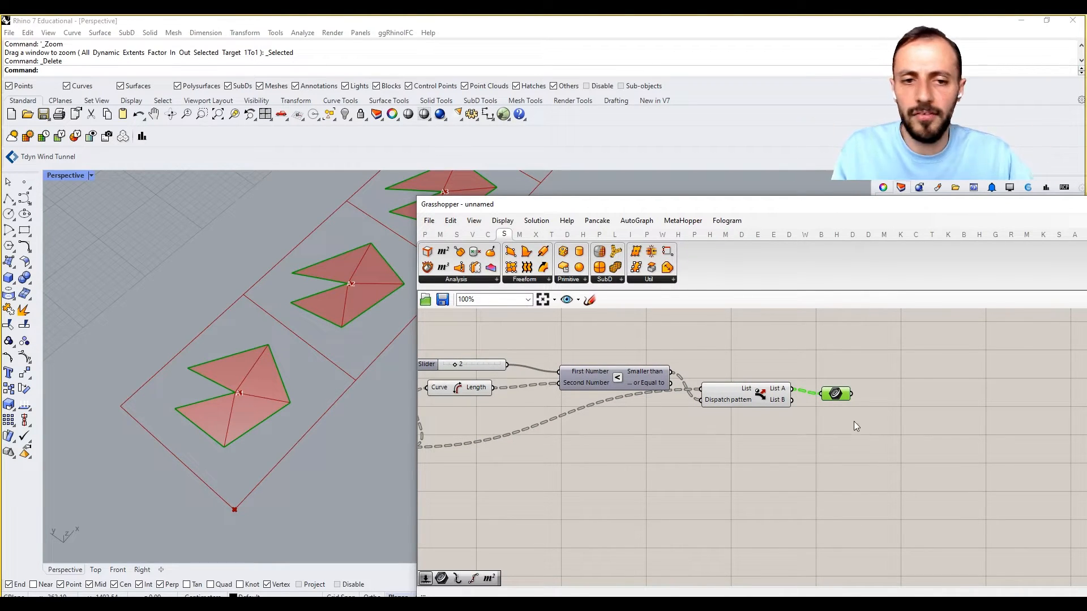
- Sketch a freehand triangle with small tabs along its edges on the canvas, and discard the sketch
left_click(588, 299)
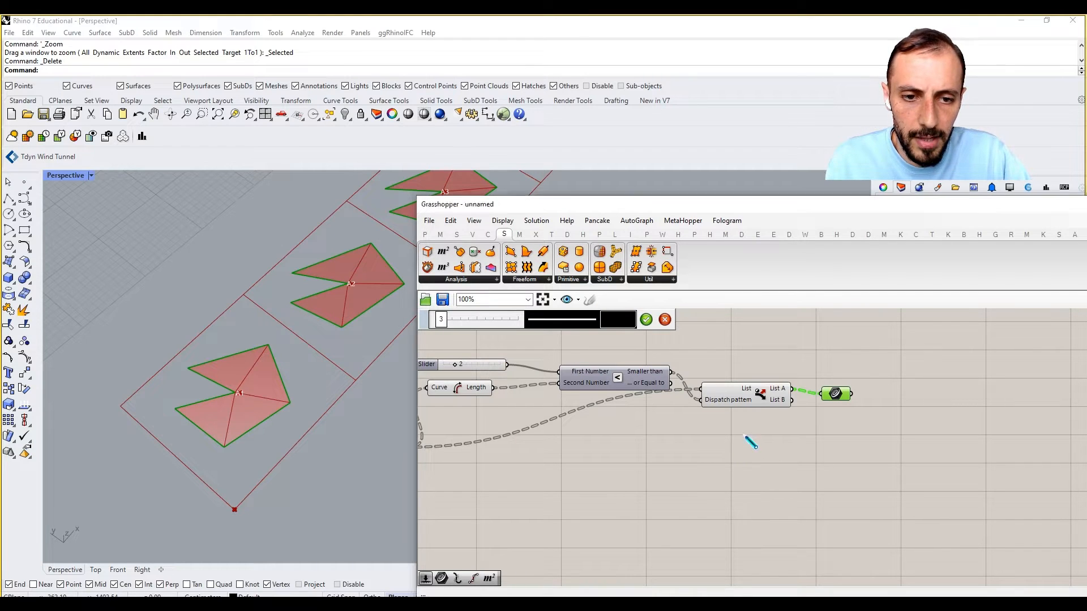
left_click_drag(745, 434, 652, 538)
left_click_drag(745, 435, 805, 521)
left_click_drag(652, 538, 817, 538)
left_click_drag(753, 445, 762, 440)
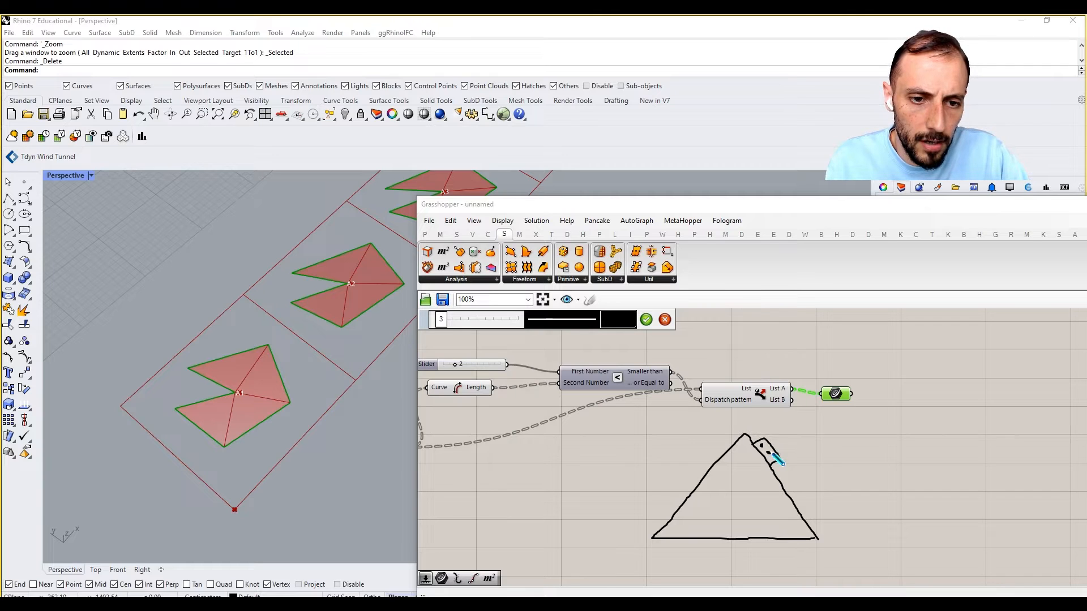
left_click_drag(772, 454, 771, 465)
left_click_drag(792, 503, 806, 491)
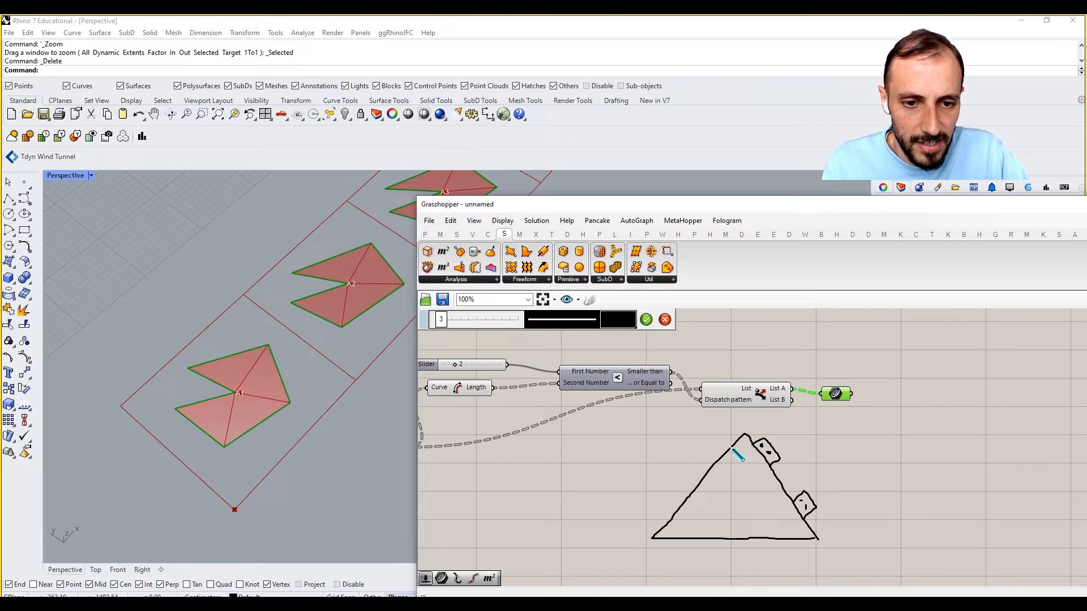
mouse_move(728, 447)
left_mouse_down()
mouse_move(713, 437)
mouse_move(693, 455)
mouse_move(709, 471)
left_mouse_up()
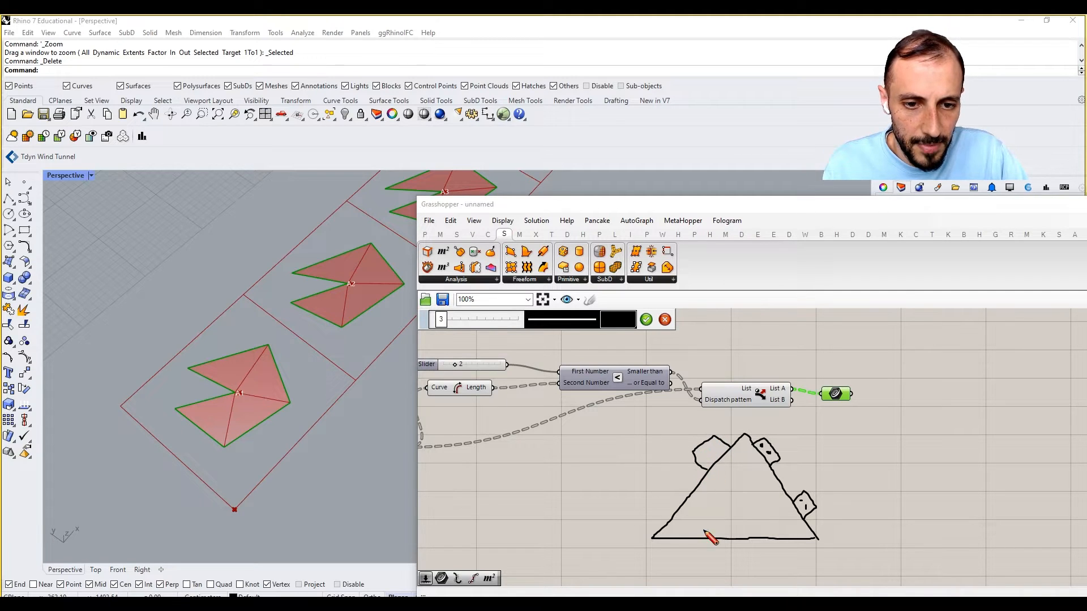
mouse_move(674, 539)
left_mouse_down()
mouse_move(675, 560)
mouse_move(714, 561)
mouse_move(712, 540)
mouse_move(804, 565)
mouse_move(804, 540)
mouse_move(781, 551)
mouse_move(794, 551)
left_mouse_up()
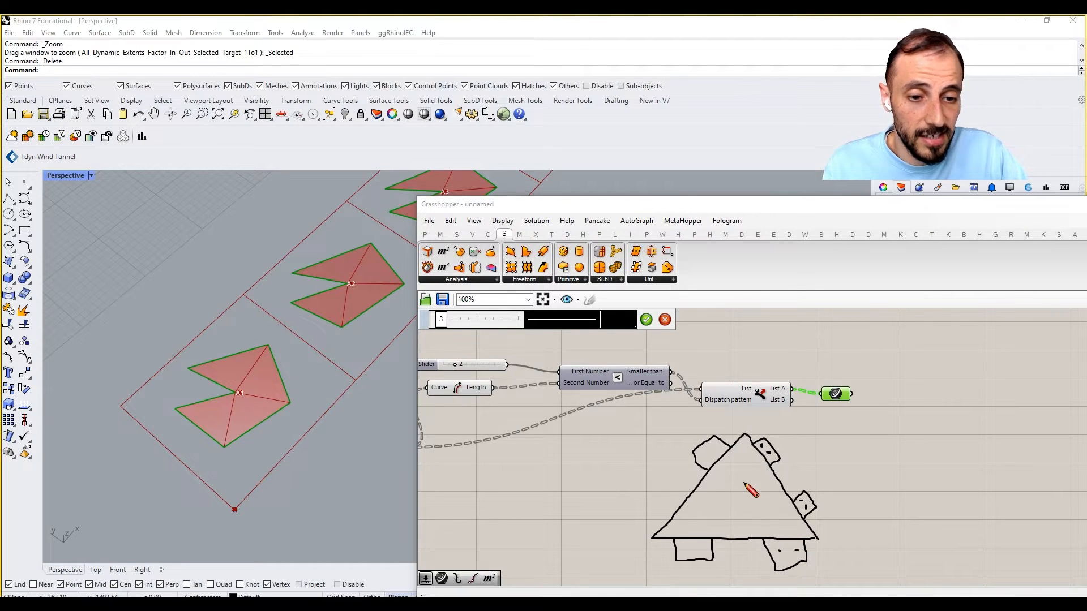
left_click(664, 321)
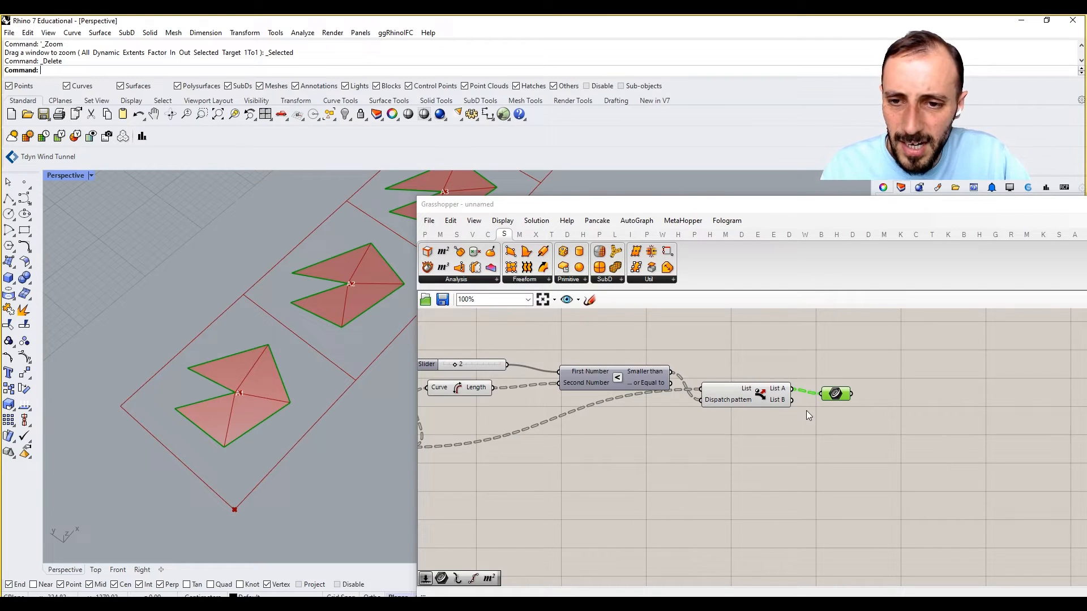
- Add a Curve Middle component and wire the filtered Curve parameter into its Curve input
left_click(861, 419)
left_click(839, 398)
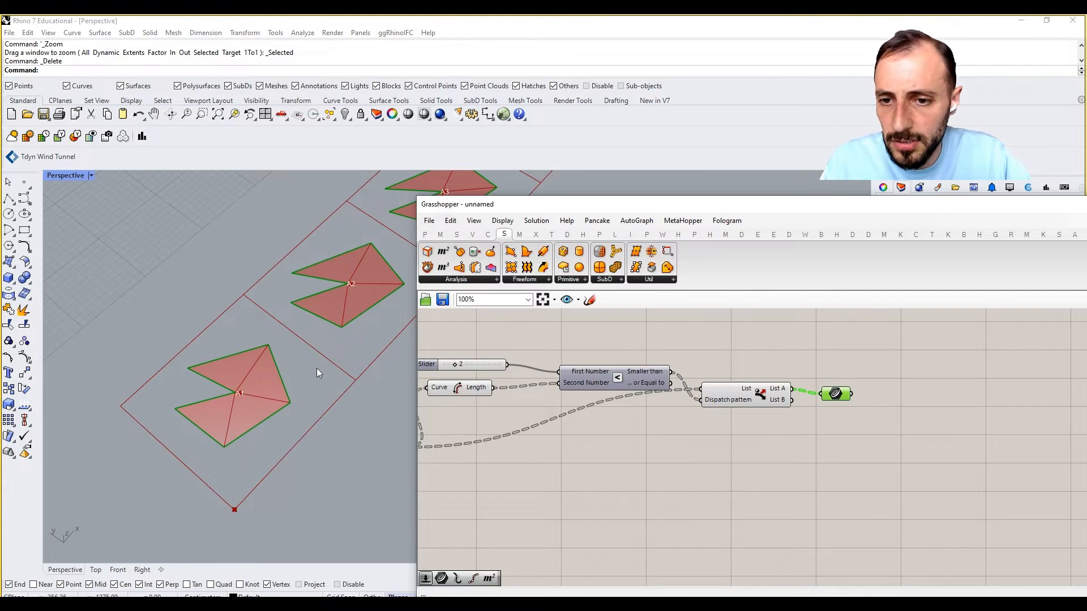
double_click(899, 424)
type("curve mi")
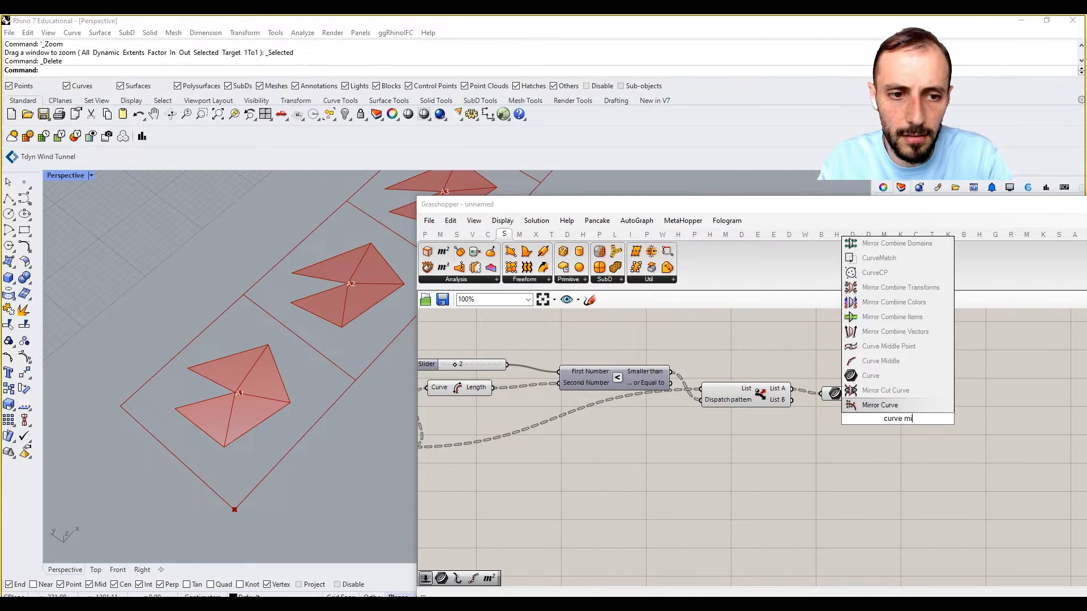
type("de")
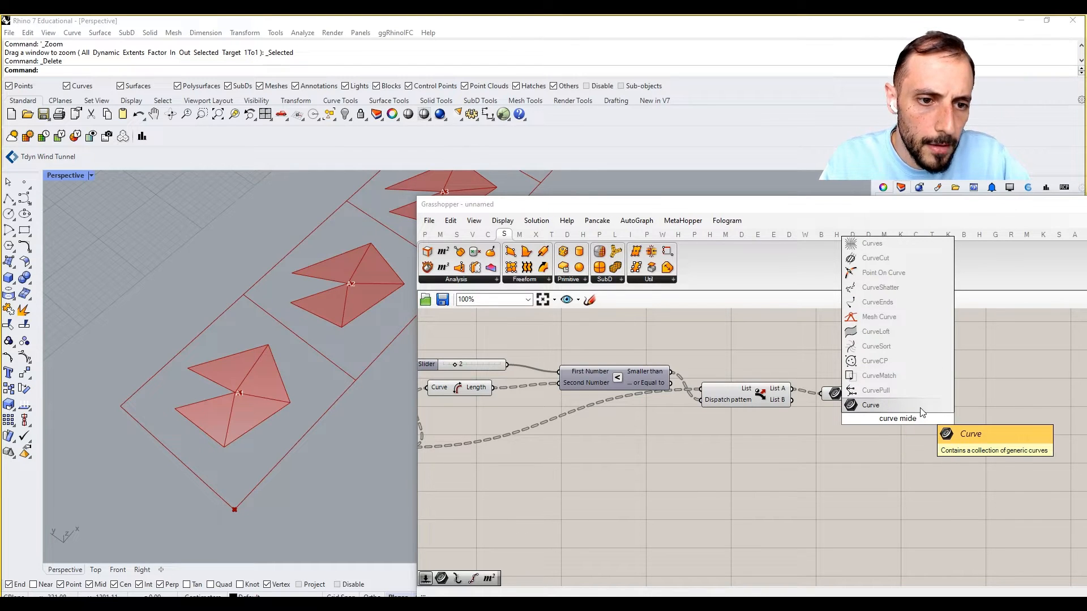
key("BackSpace")
type("d")
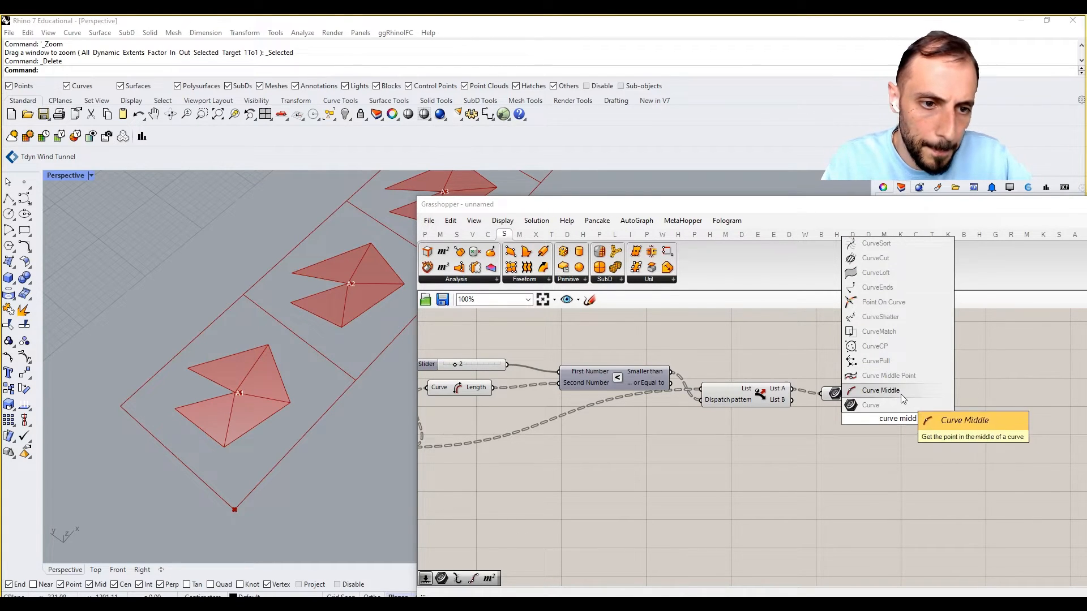
left_click(902, 393)
left_click_drag(904, 419, 932, 407)
left_click_drag(851, 394, 927, 403)
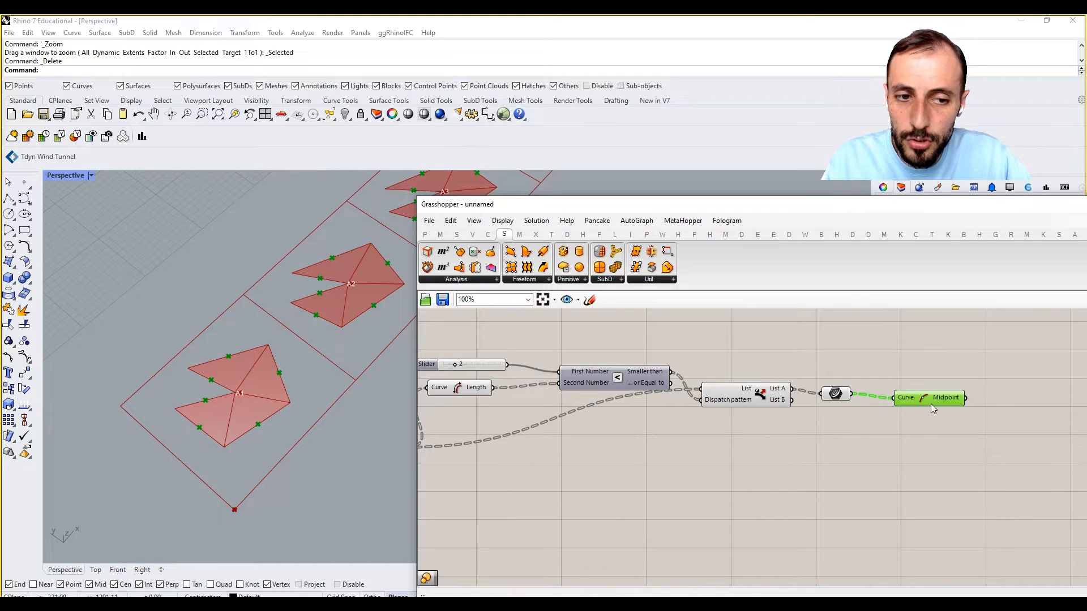
left_click(920, 435)
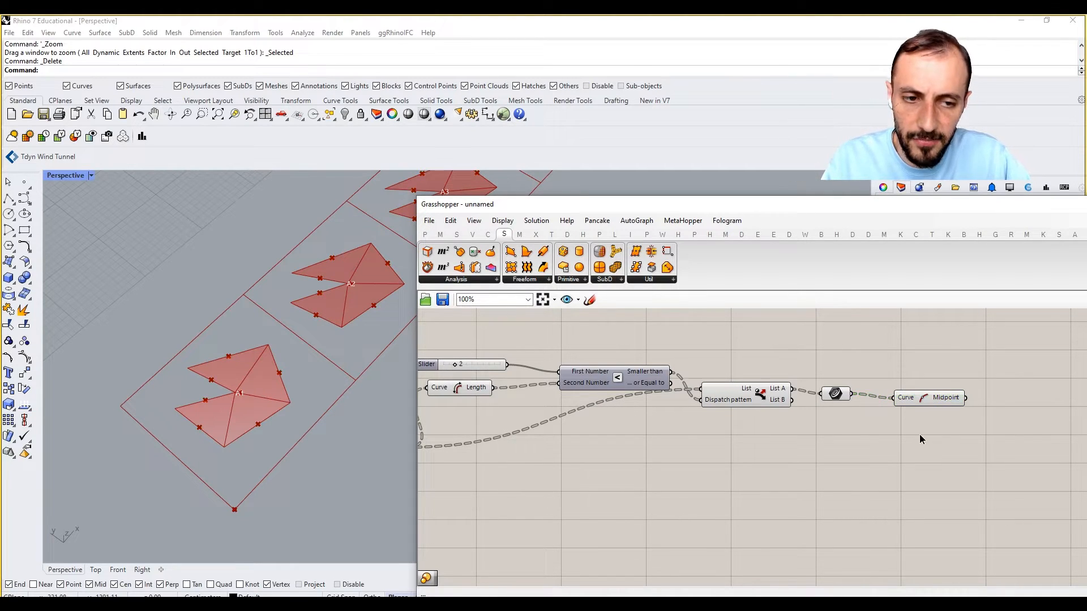
double_click(919, 435)
type("frame")
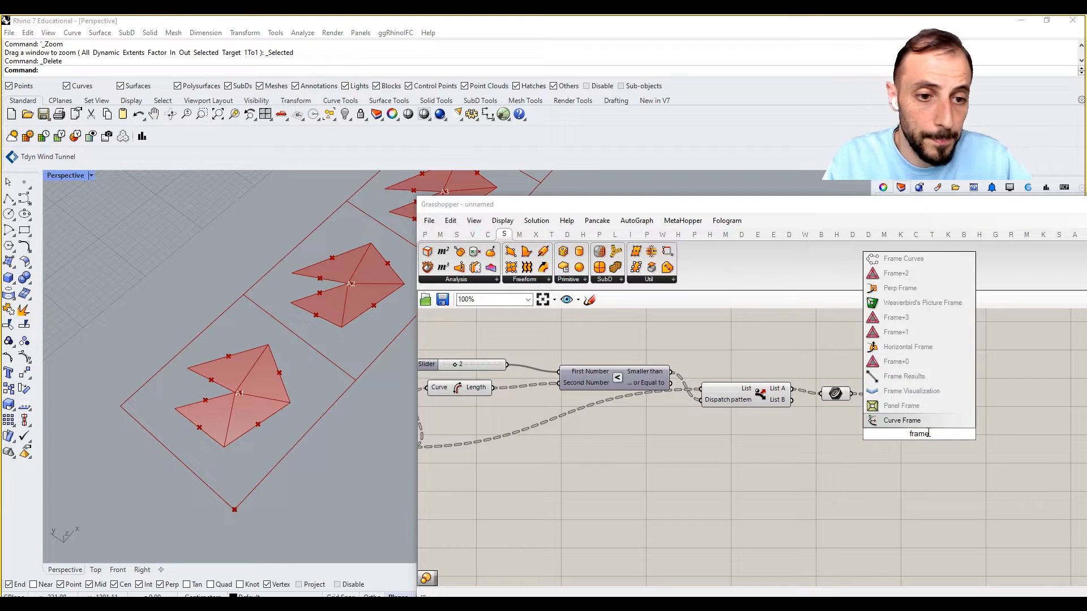
key("Escape")
- Add a Horizontal Frame component, wire the filtered Curve parameter into its Curve input, and reparameterize that input
double_click(928, 432)
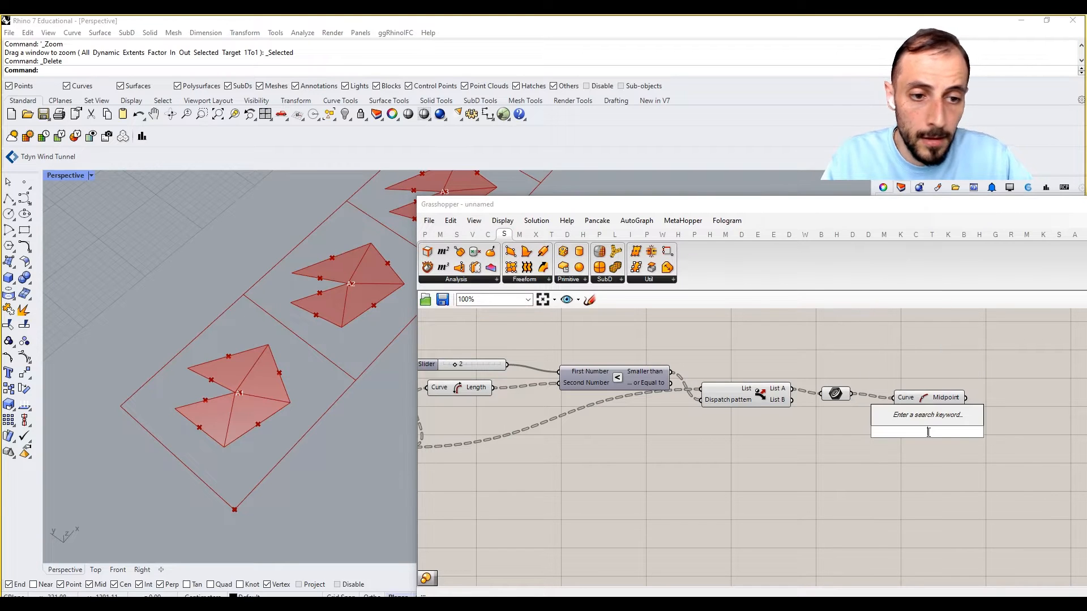
type("hor")
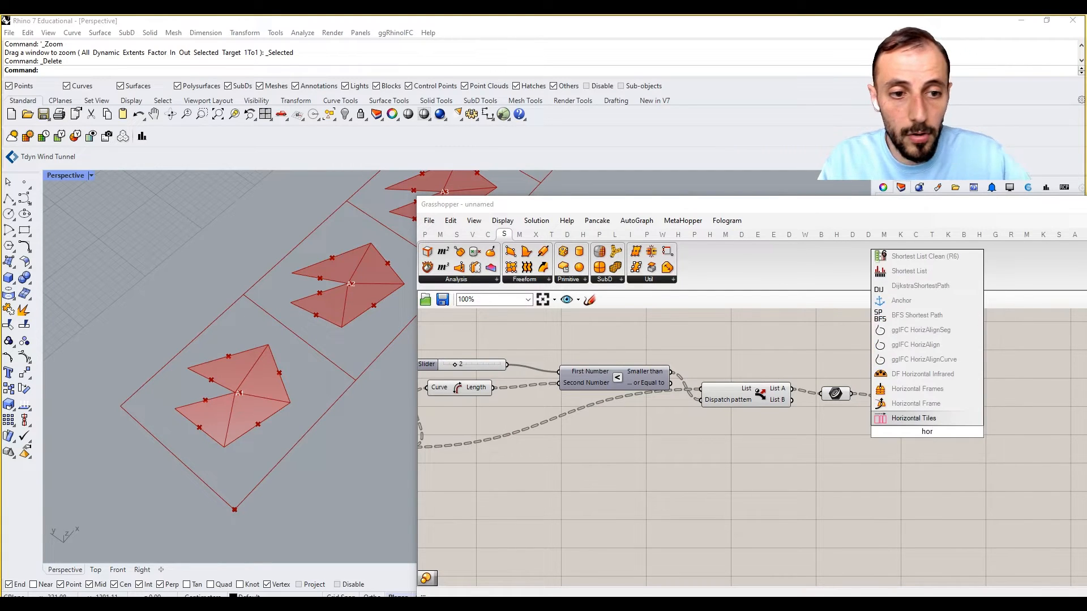
type("iza")
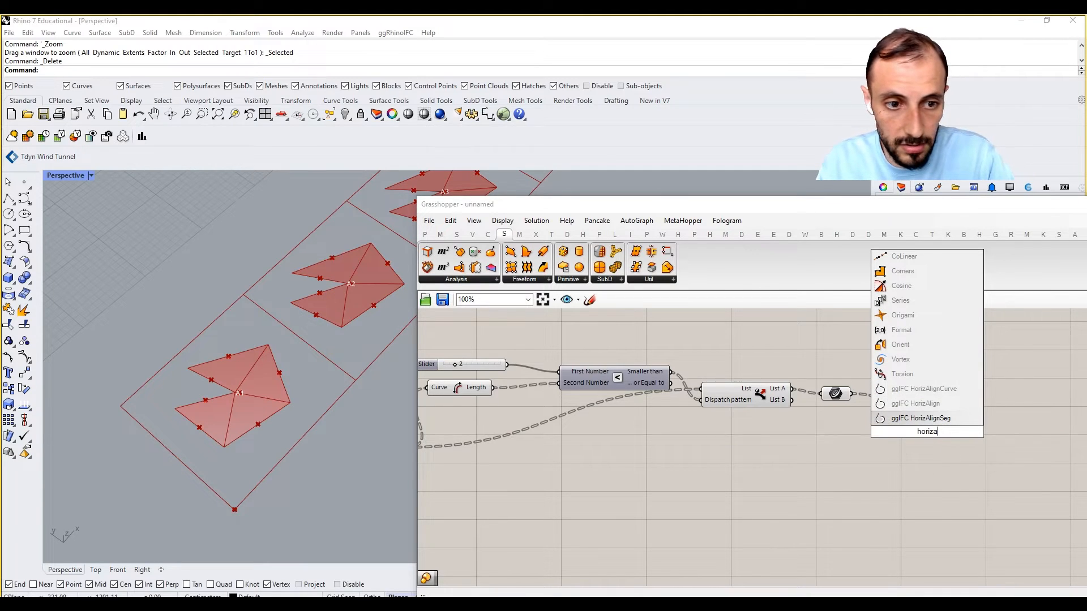
key("BackSpace")
left_click(909, 418)
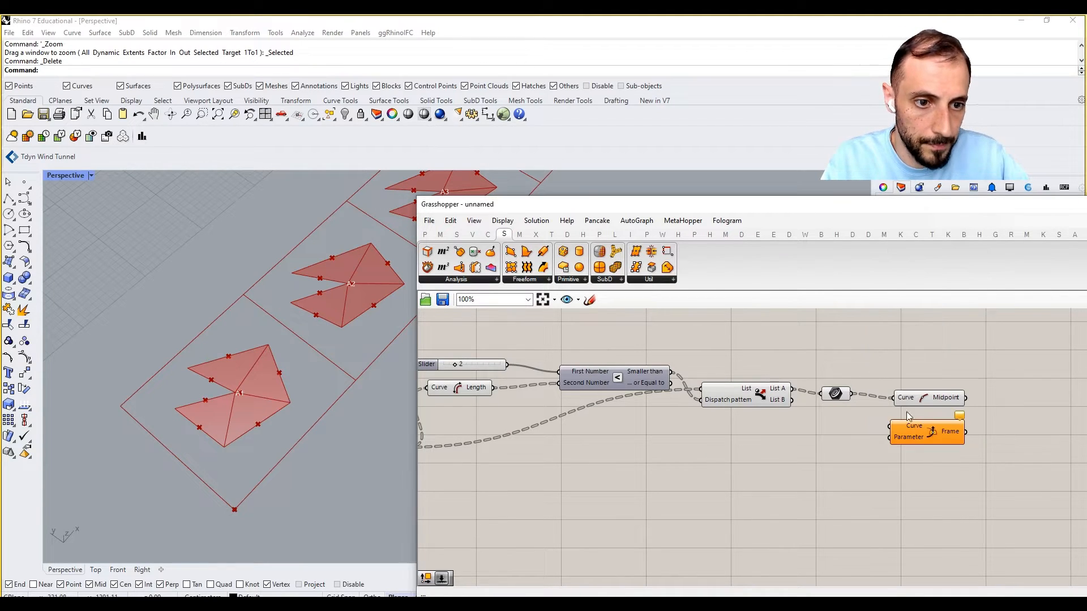
left_click_drag(852, 395, 895, 426)
right_click(899, 426)
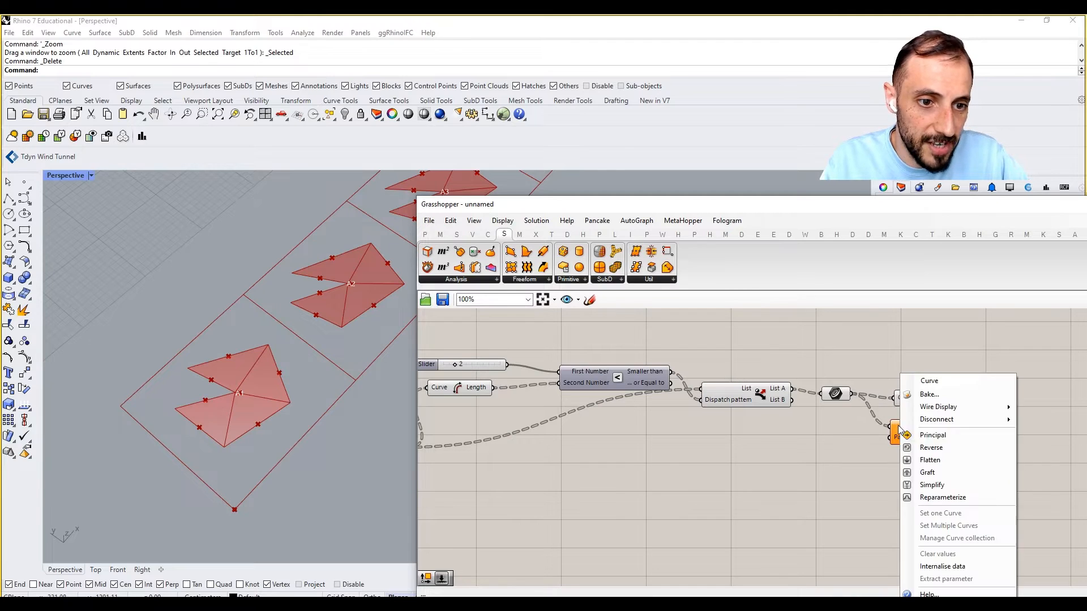
left_click(942, 497)
- Feed a panel with 0.5 into the Horizontal Frame's Parameter input and delete the Curve Middle component
double_click(876, 470)
type("//0")
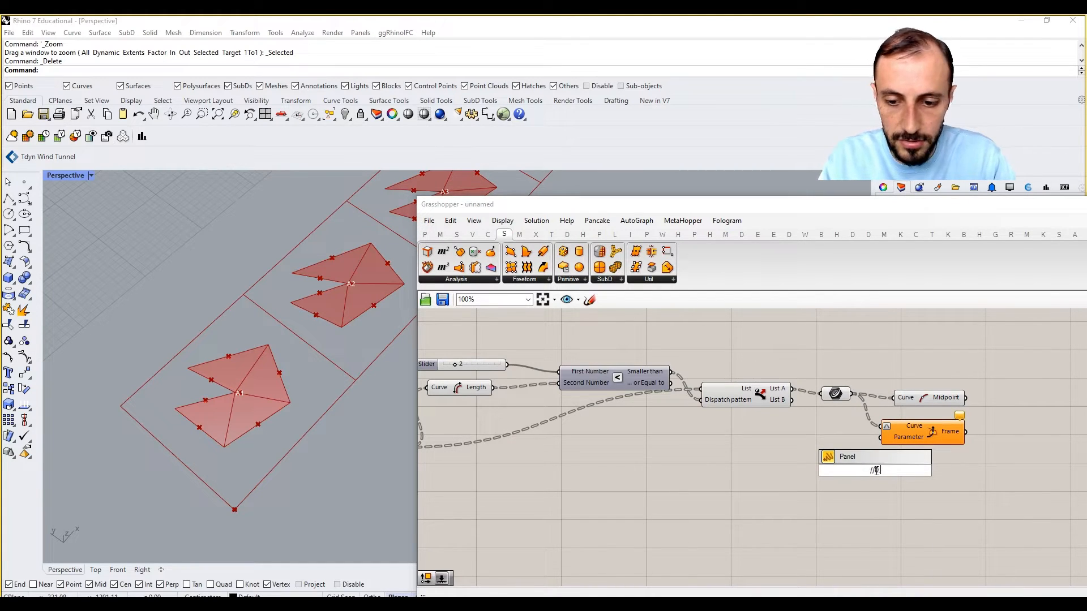
type(".5")
key("Return")
left_click_drag(889, 471, 866, 439)
left_click(924, 400)
key("Delete")
- Add a Rectangle component and wire the Horizontal Frame's Frame output into its Plane input
right_click_drag(1006, 440, 849, 473)
double_click(860, 475)
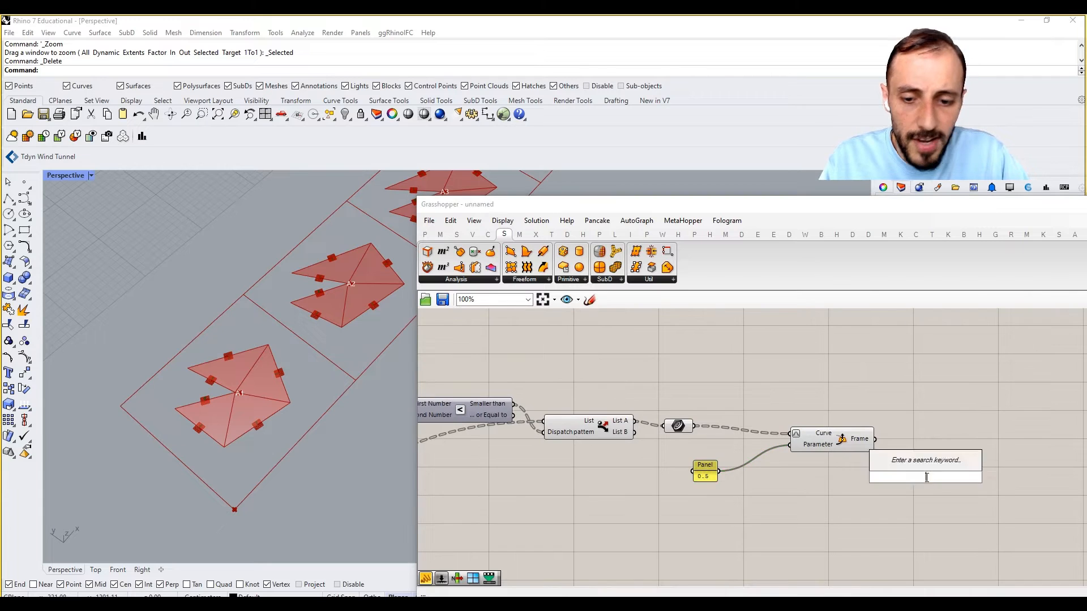
type("rectangle")
key("Return")
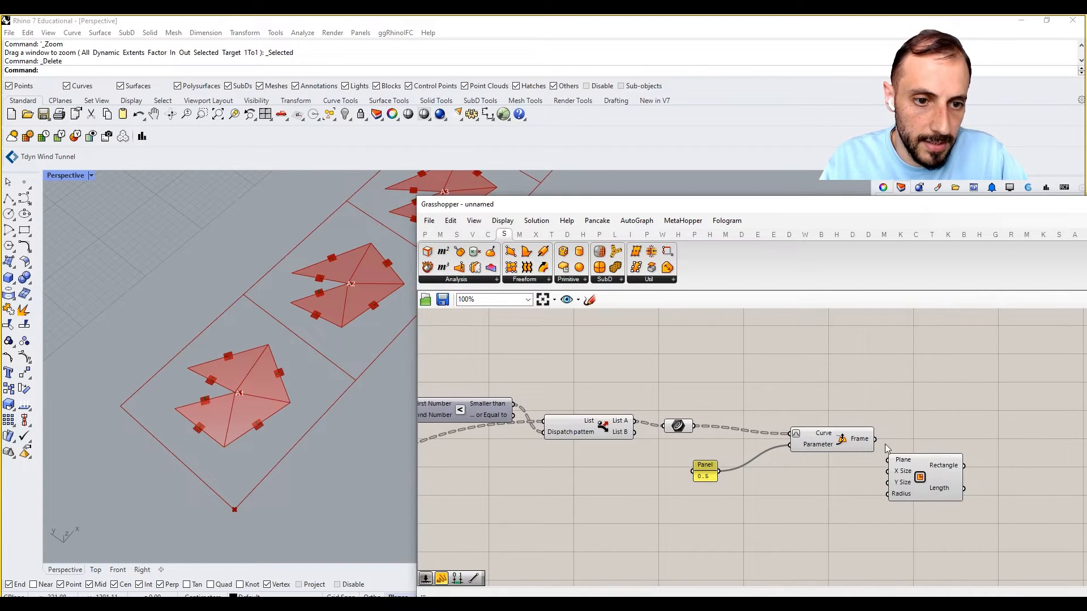
left_click_drag(875, 438, 966, 462)
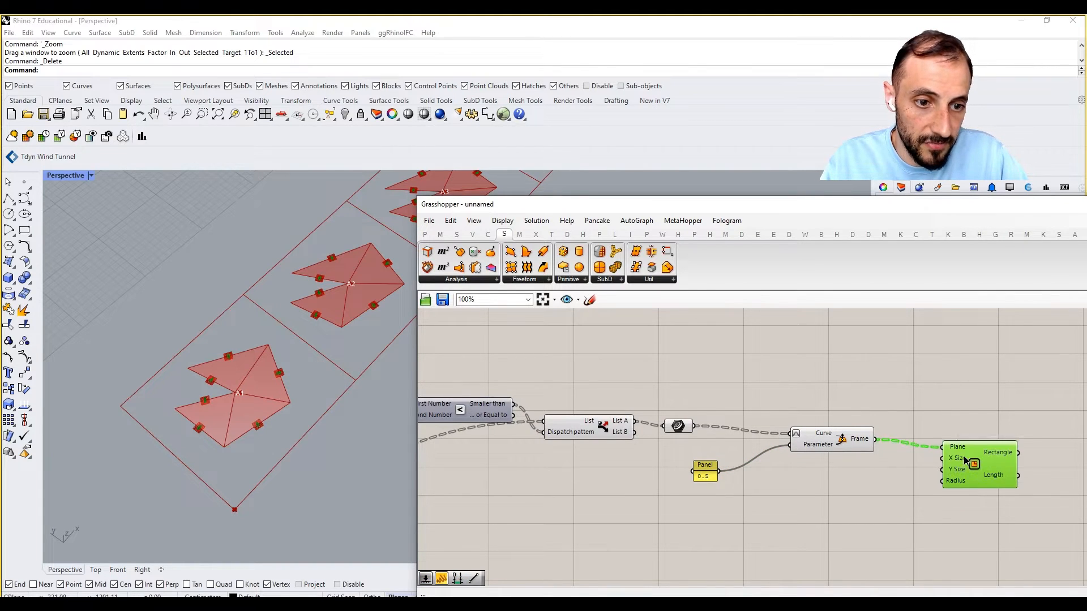
- Place a Construct Domain component below the frame component and move the 0.5 panel closer to the Parameter input
left_click(440, 234)
left_click(443, 277)
left_click(455, 309)
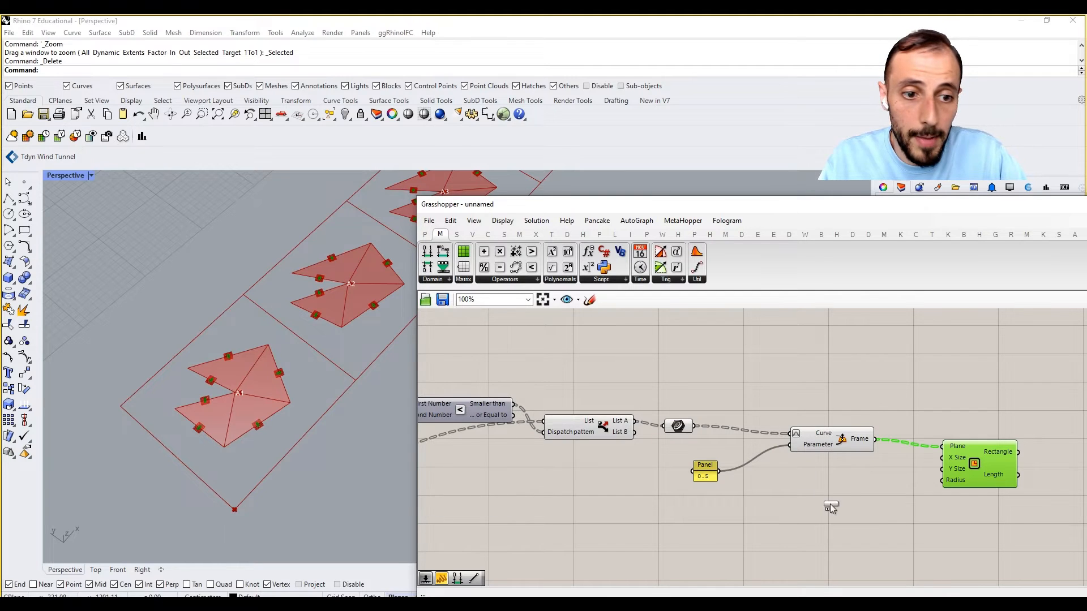
left_click(870, 515)
scroll(934, 464, "up", 1)
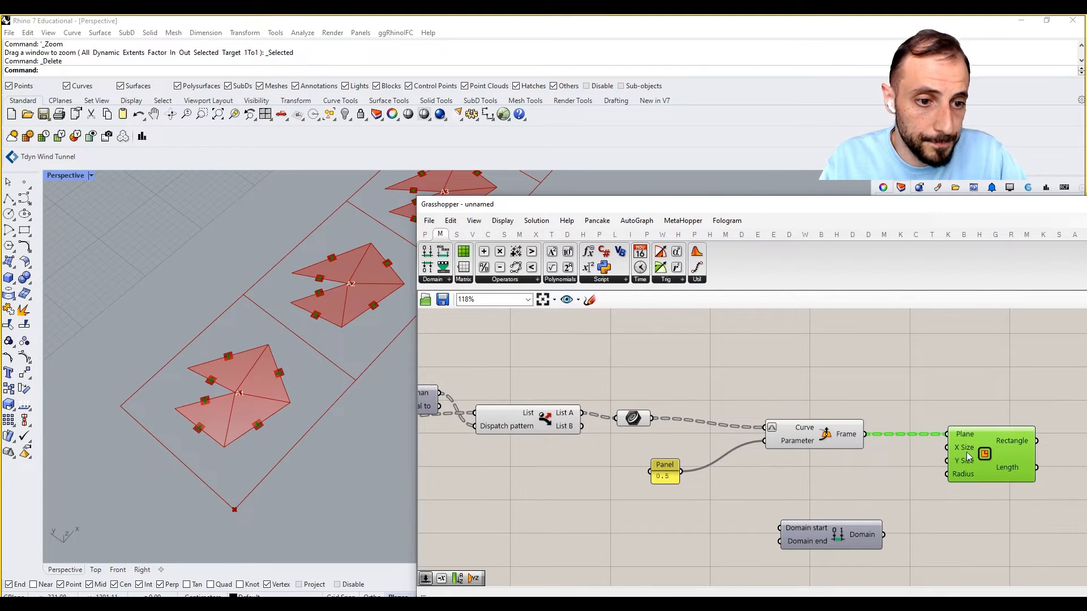
left_click_drag(661, 481, 702, 457)
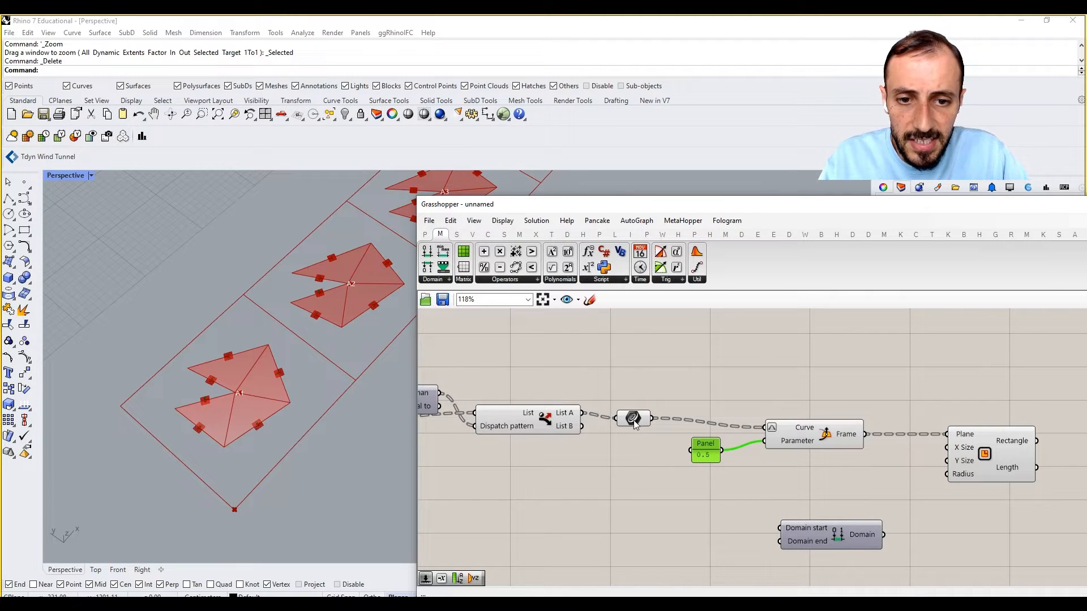
- Add a curve Length component and wire the filtered Curve parameter into its Curve input
mouse_move(633, 420)
double_click(636, 484)
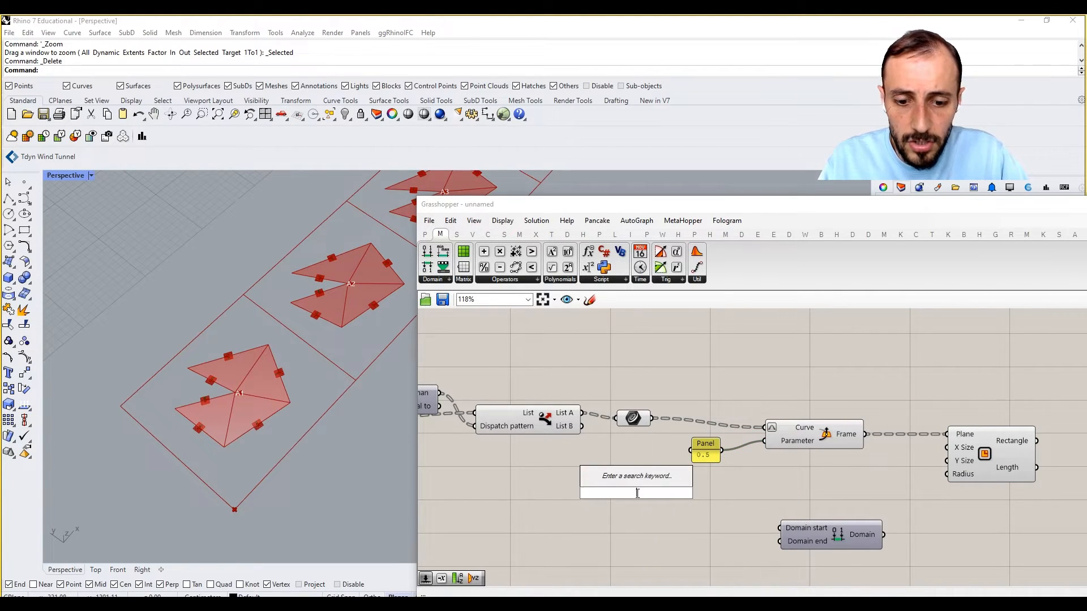
type("leng")
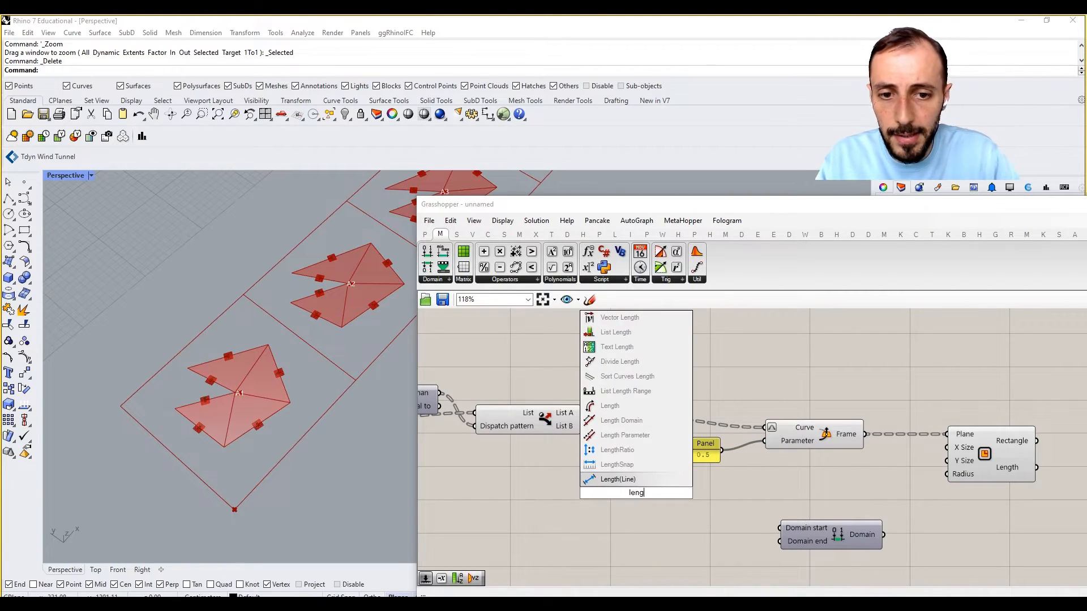
left_click(610, 406)
left_click_drag(652, 419, 598, 492)
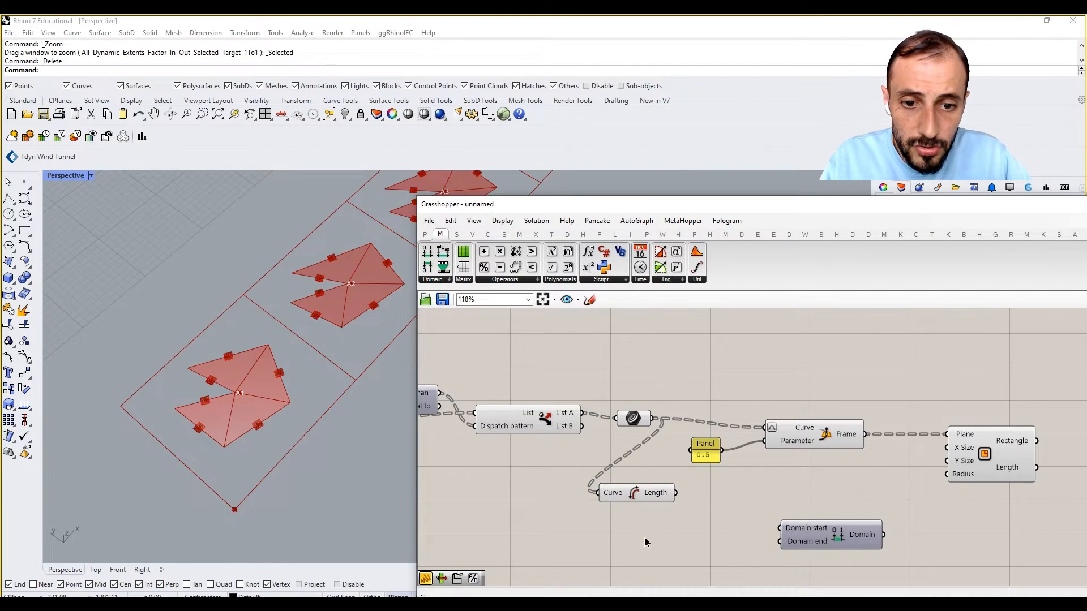
- Add a Division component with the edge Length as A and a number slider of 1.5 as B
double_click(646, 542)
type("divi")
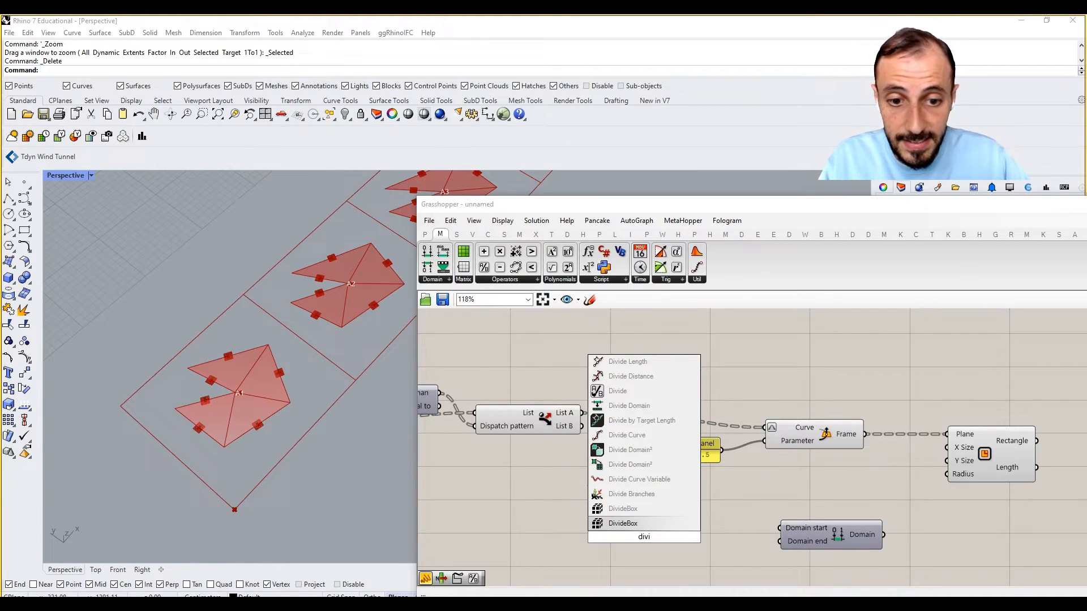
type("s")
left_click(647, 525)
left_click_drag(675, 493, 614, 545)
double_click(573, 542)
type("1.5")
key("Return")
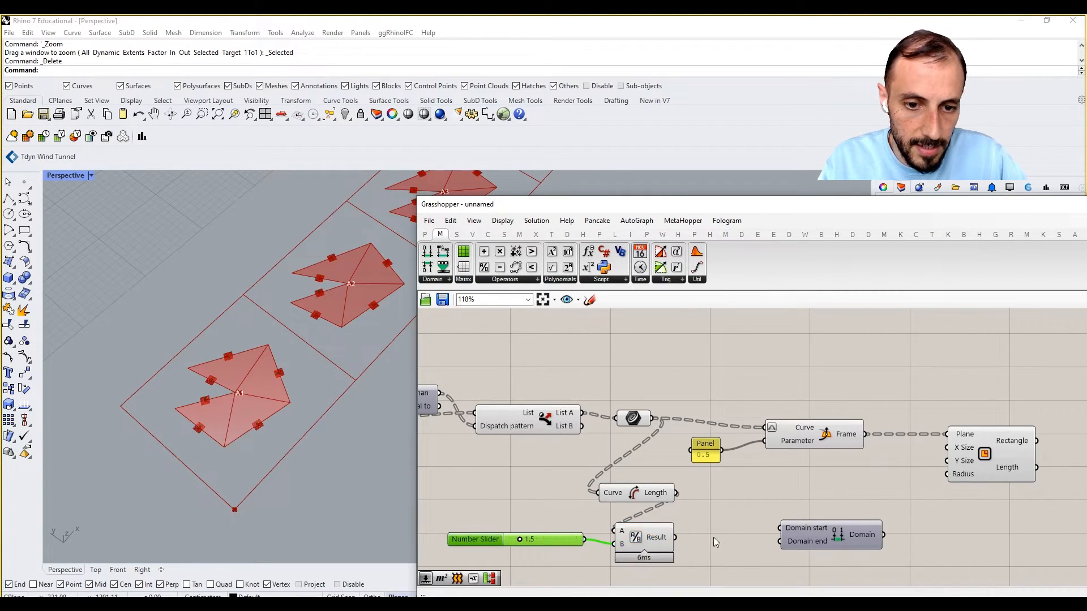
- Wire the division result through a Negative component into Domain start and directly into Domain end
double_click(713, 538)
type("neg")
left_click(696, 520)
left_click(697, 536)
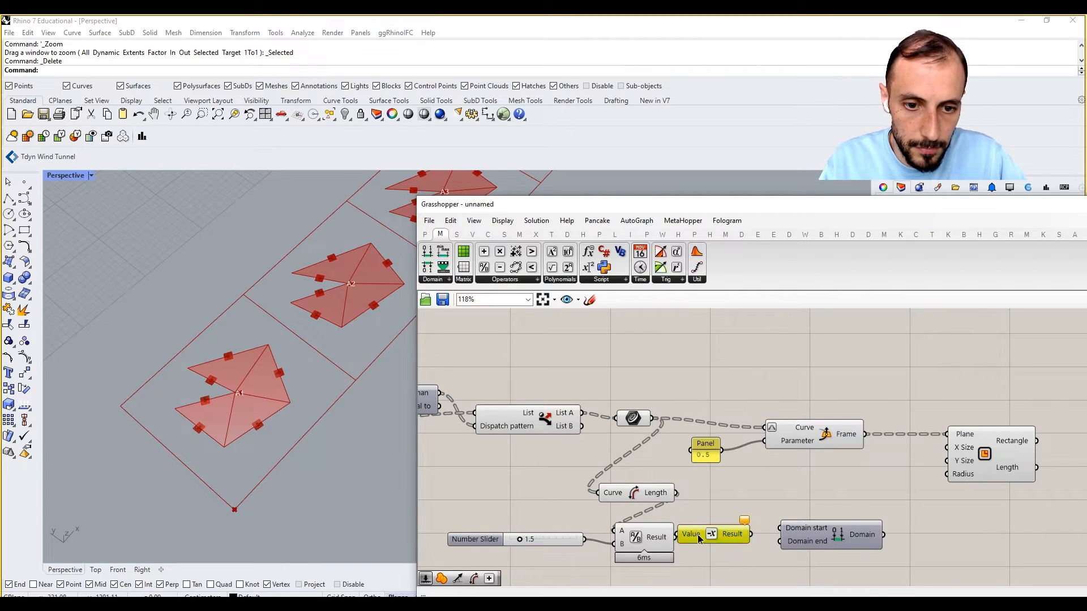
mouse_move(699, 539)
left_mouse_down()
mouse_move(711, 536)
mouse_move(691, 536)
left_mouse_up()
left_click_drag(766, 534, 774, 534)
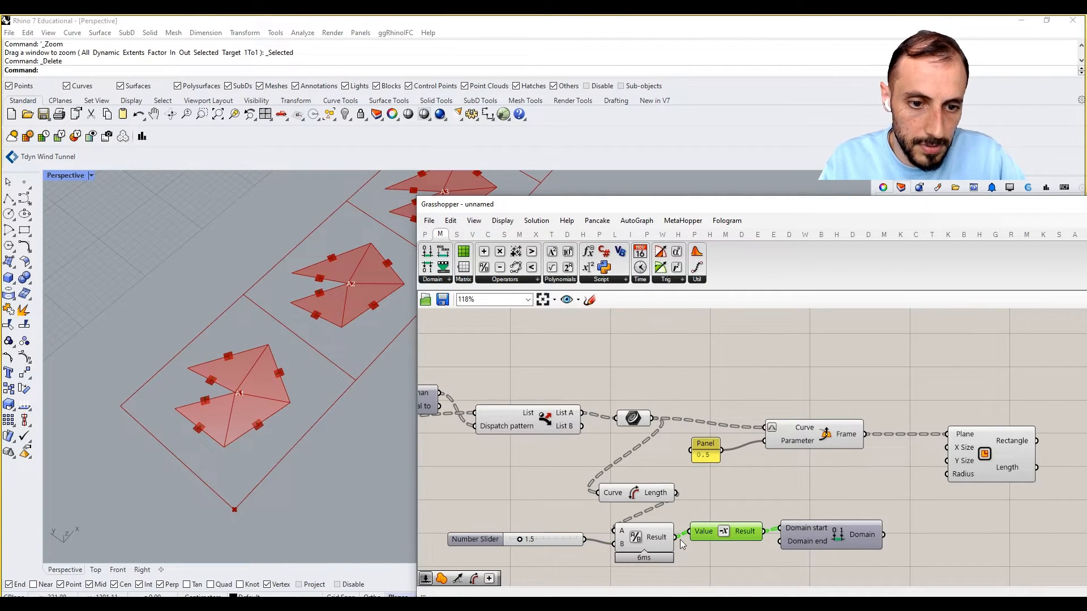
left_click_drag(681, 543, 797, 551)
- Wire the constructed domain into the Rectangle's X Size and shift the Negative component slightly higher
left_click_drag(882, 534, 946, 447)
scroll(198, 396, "up", 3)
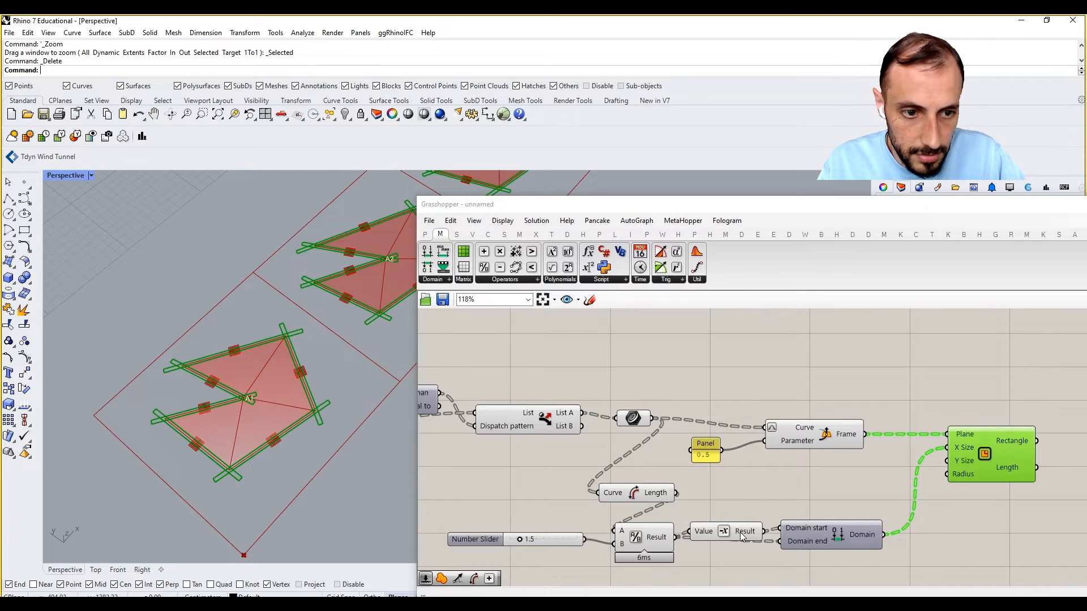
left_click_drag(741, 534, 746, 519)
right_click_drag(691, 510, 717, 482)
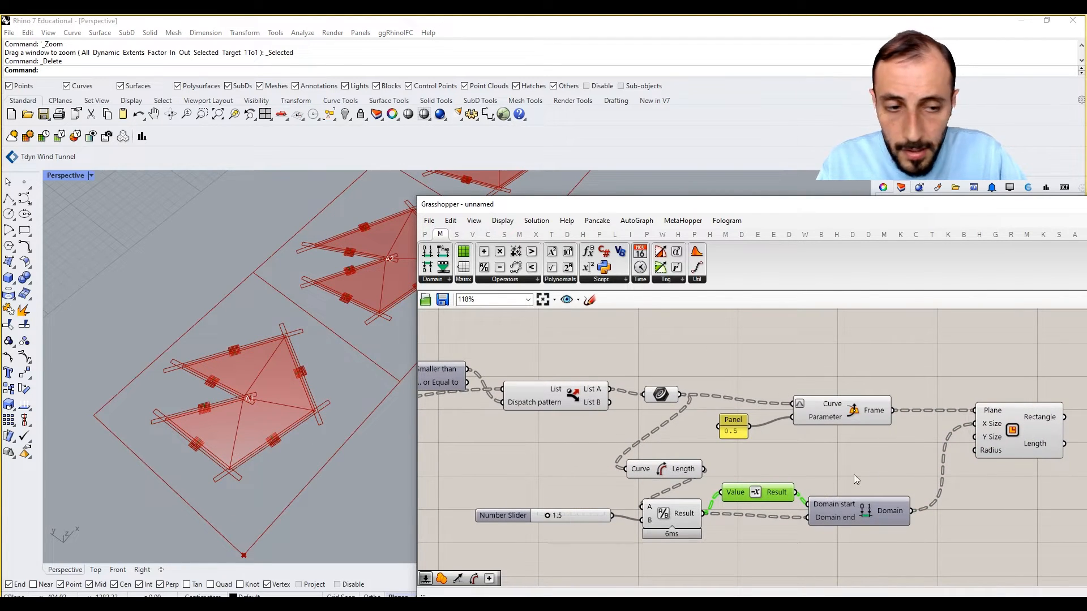
- Set the number slider dividing the edge lengths to 3.0 to shorten the edge rectangles
left_click(1036, 419)
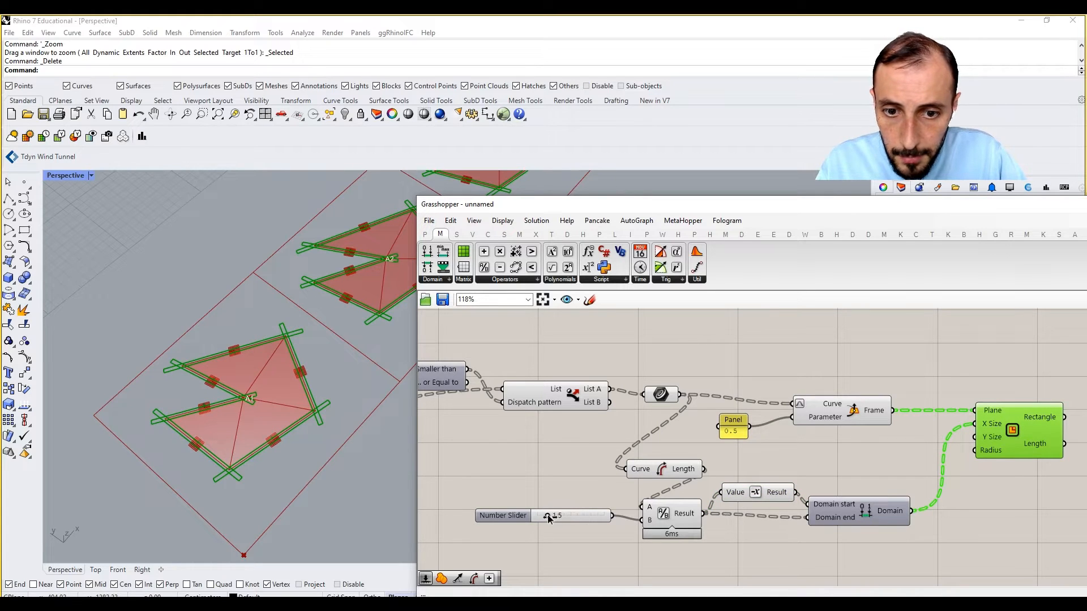
mouse_move(547, 515)
left_mouse_down()
mouse_move(571, 517)
mouse_move(560, 521)
left_mouse_up()
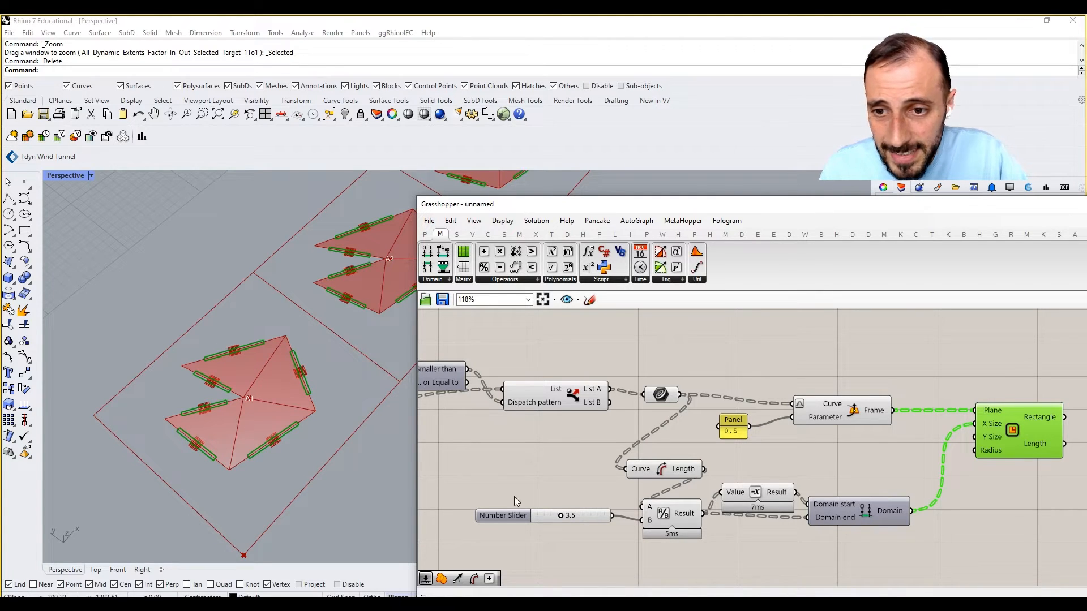
mouse_move(563, 518)
left_mouse_down()
mouse_move(549, 517)
mouse_move(562, 516)
left_mouse_up()
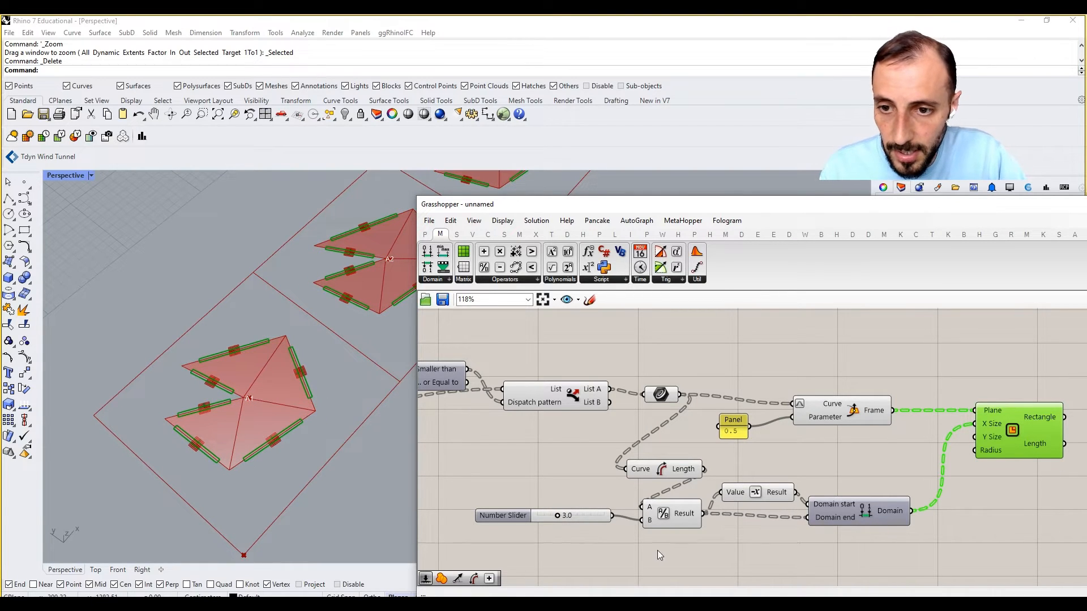
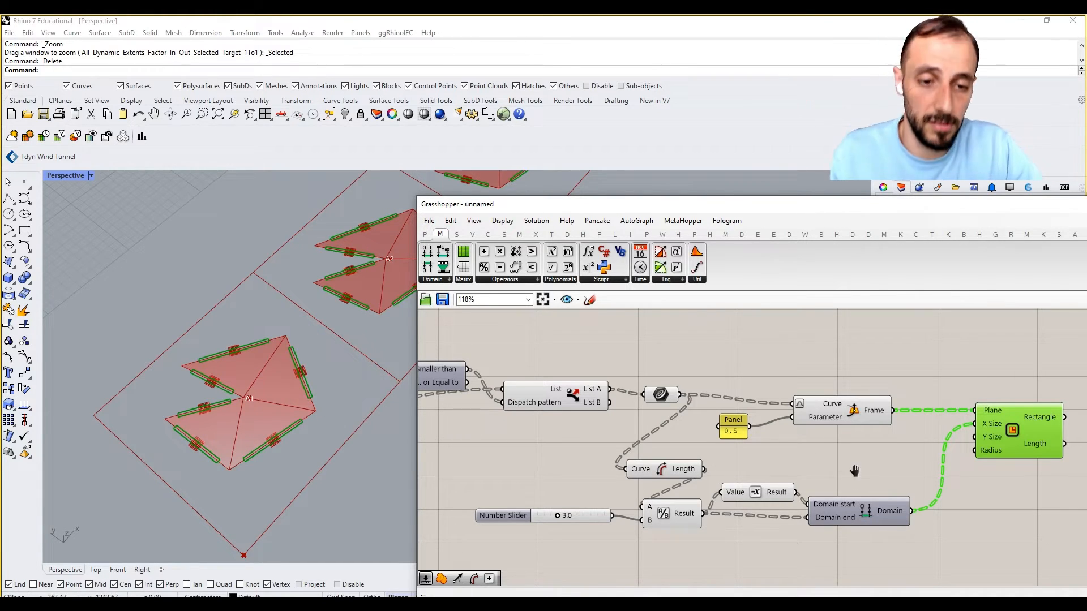
- Duplicate the Negative and Construct Domain components and place the copies below the originals
right_click_drag(854, 471, 818, 452)
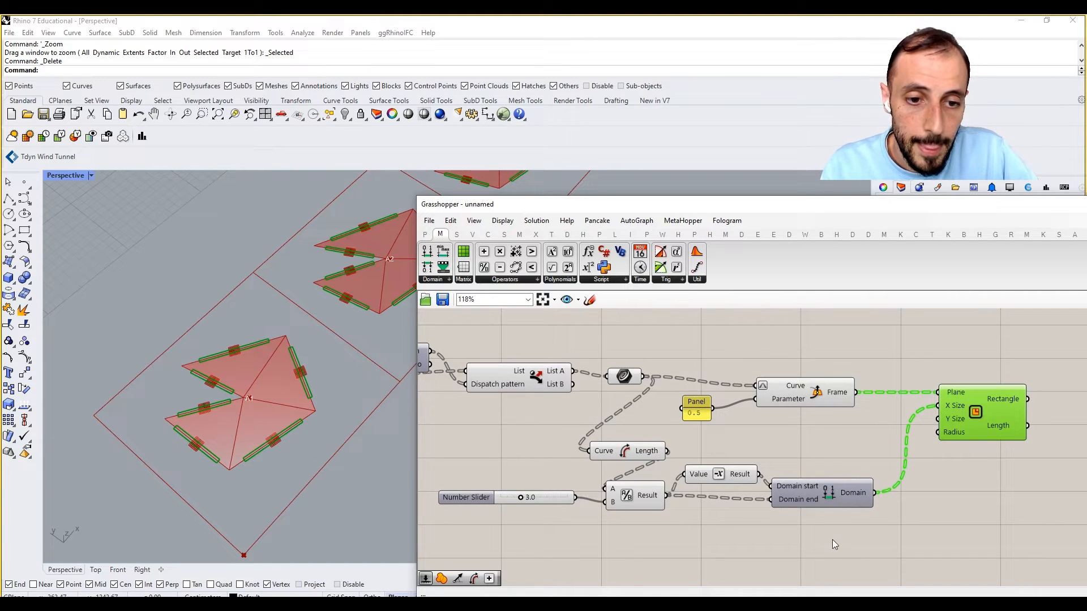
left_click_drag(816, 452, 742, 517)
right_click_drag(822, 494, 813, 449)
key("ctrl+c")
key("ctrl+v")
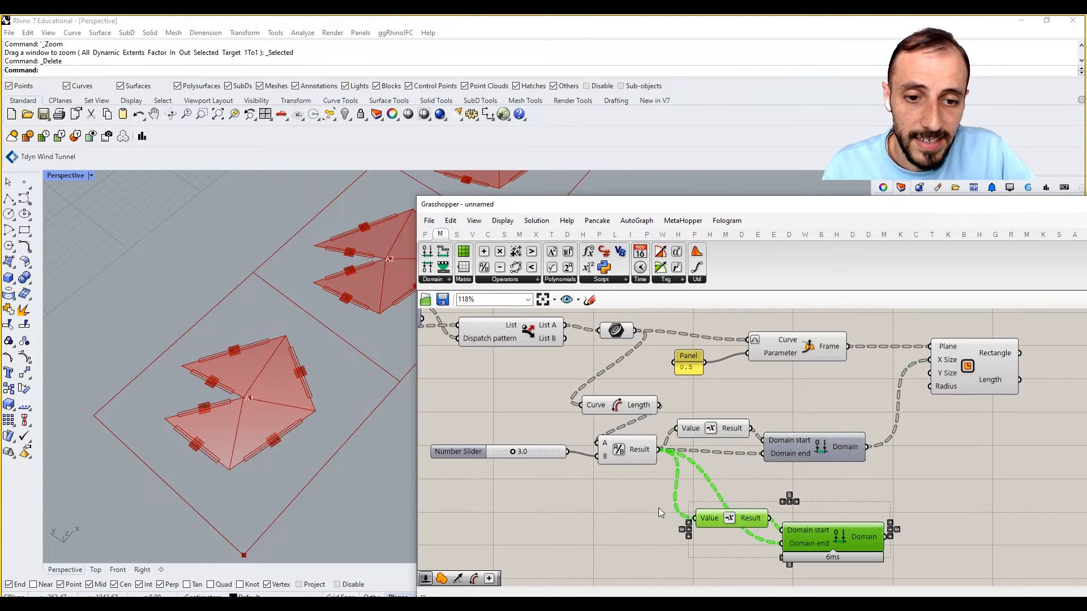
- Create a number slider of 5 and wire it into the copied Negative's Value and the copied Domain end
double_click(635, 504)
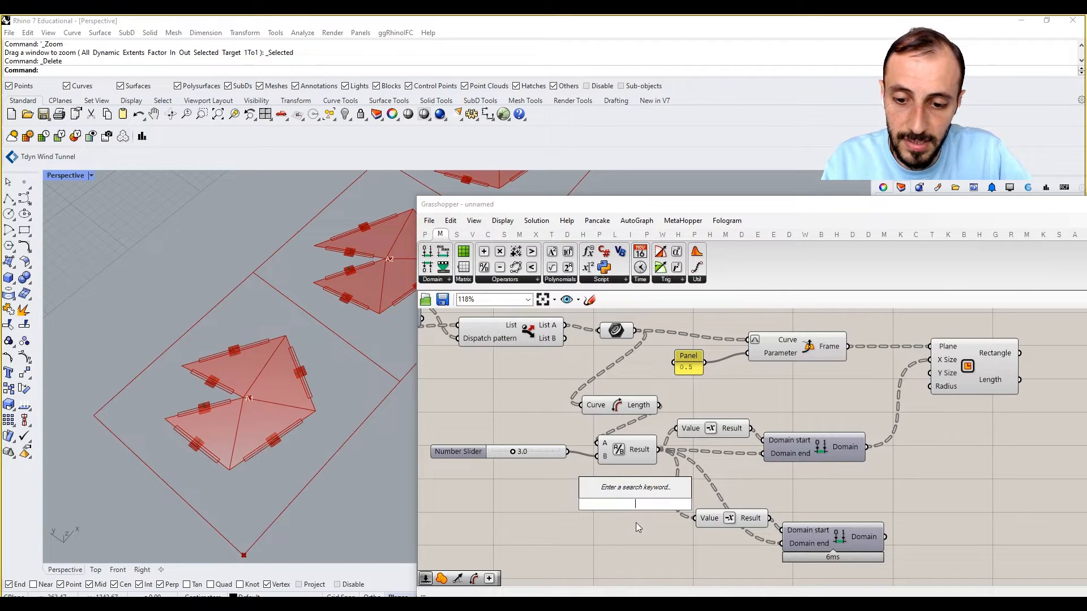
type("5")
key("Return")
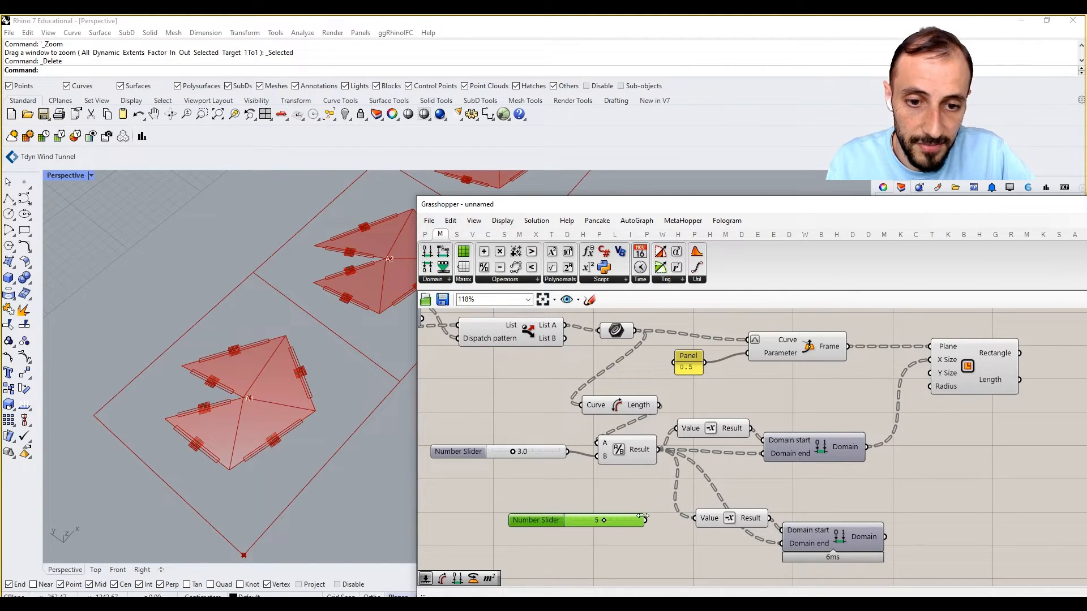
left_click_drag(644, 519, 781, 544)
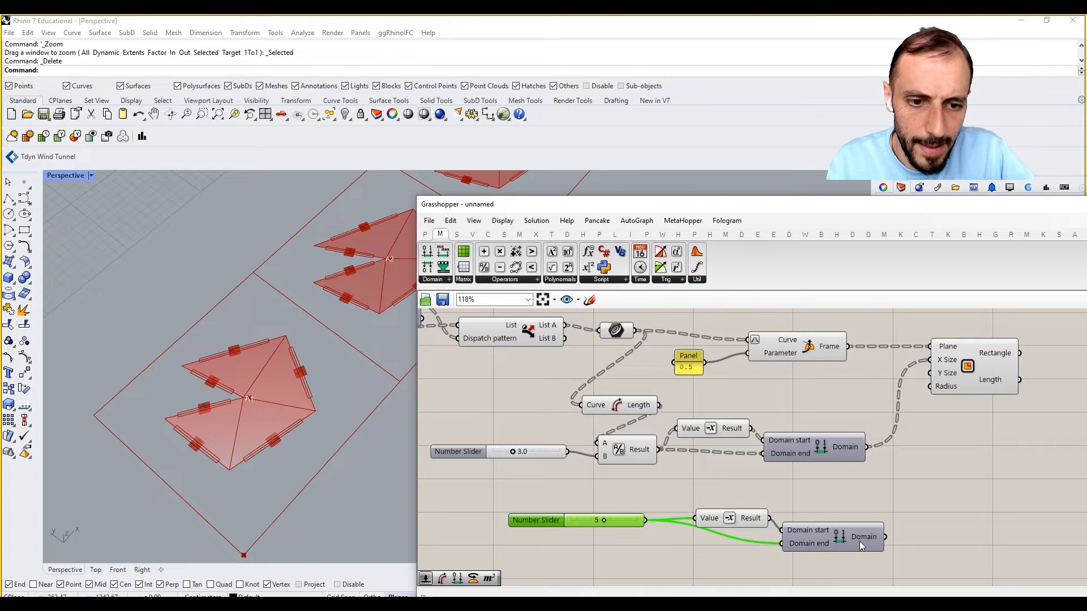
- Wire the copied domain into the Rectangle's Y Size and set its number slider to 4
left_click_drag(885, 536, 931, 373)
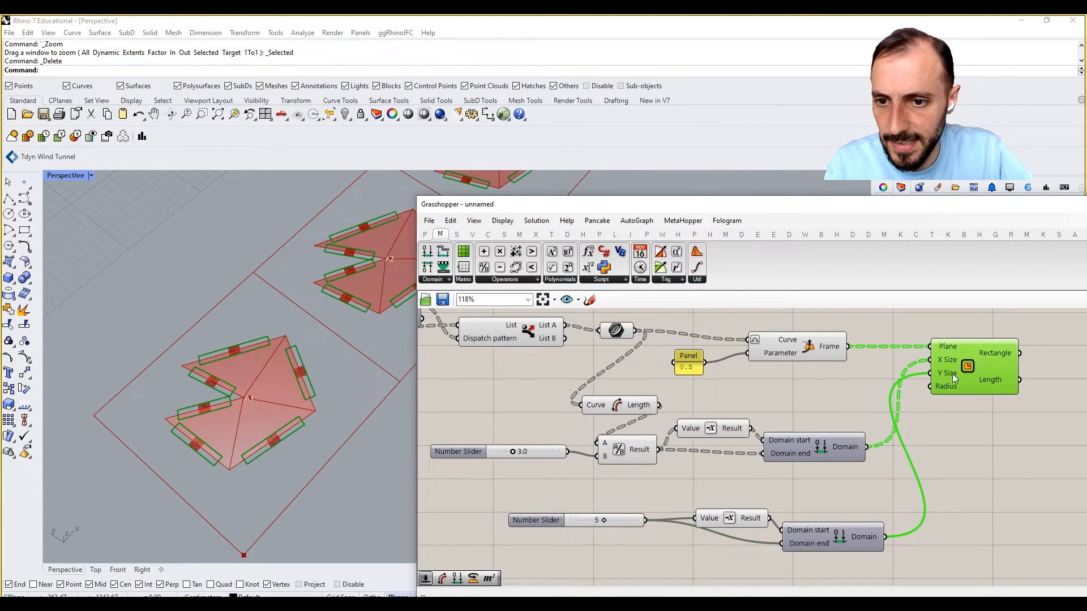
scroll(601, 523, "up", 1)
left_click_drag(605, 520, 600, 521)
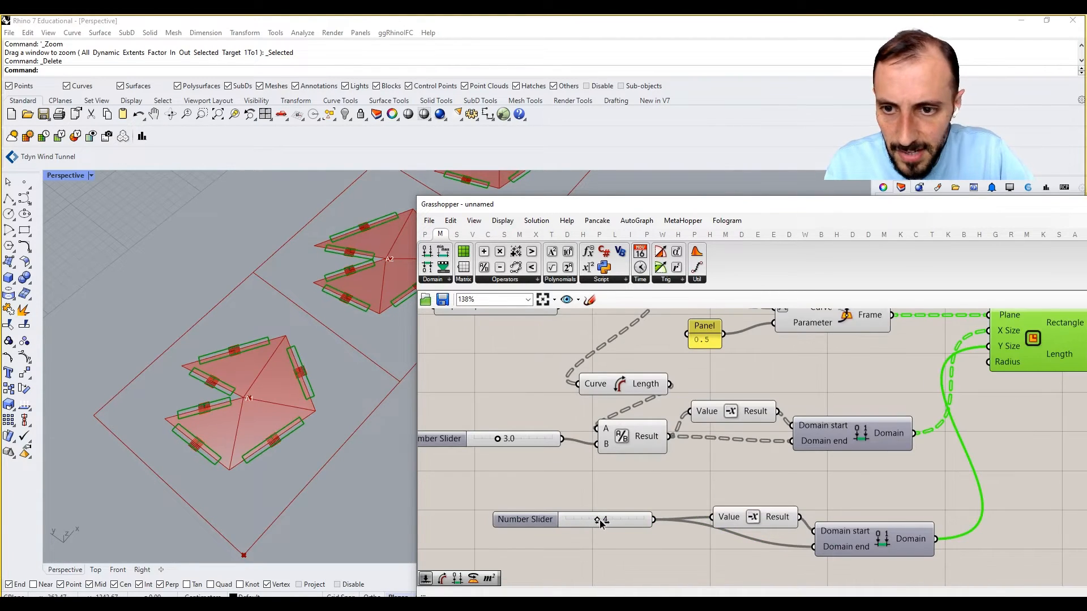
- Set the slider driving the flap rectangles' Y-size domain to 3 and check the flap spacing at the module's inner corner
right_click_drag(318, 377, 253, 425, "shift")
scroll(321, 307, "up", 11)
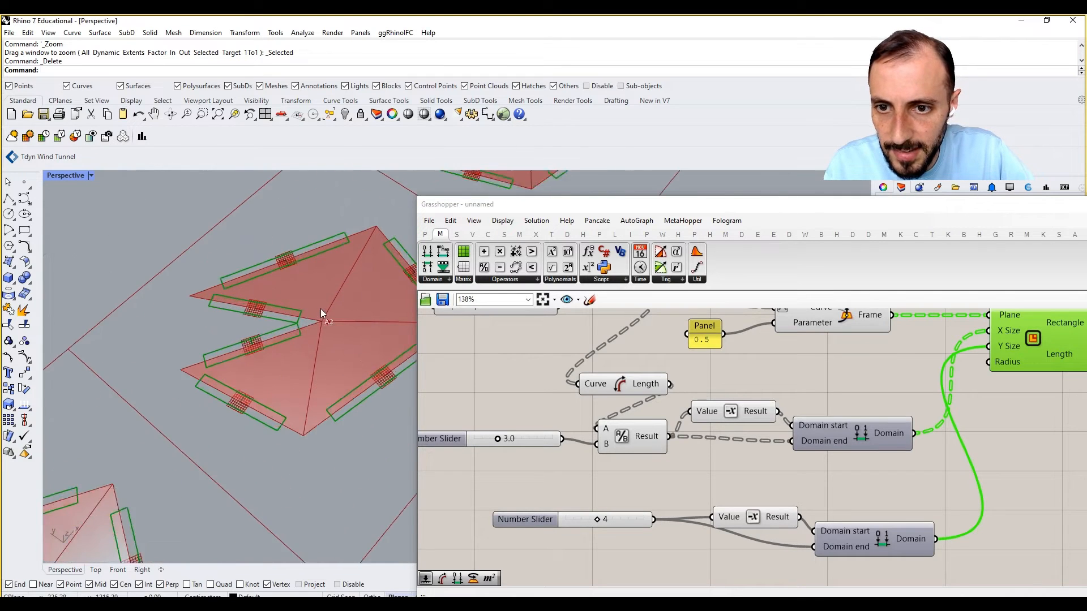
scroll(298, 335, "down", 9)
scroll(300, 338, "down", 4)
scroll(322, 337, "up", 12)
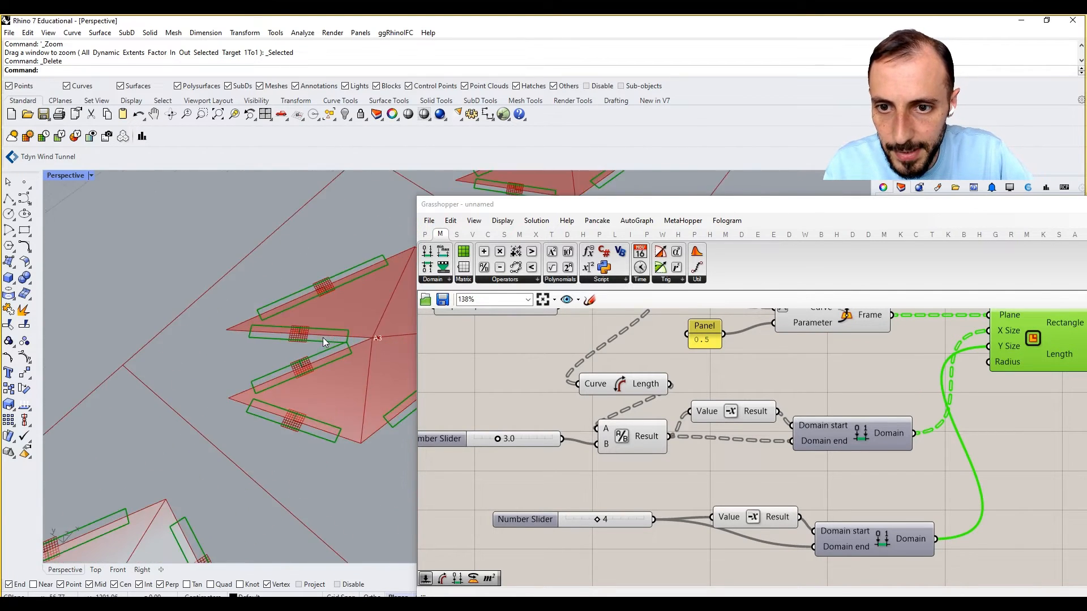
scroll(349, 346, "up", 2)
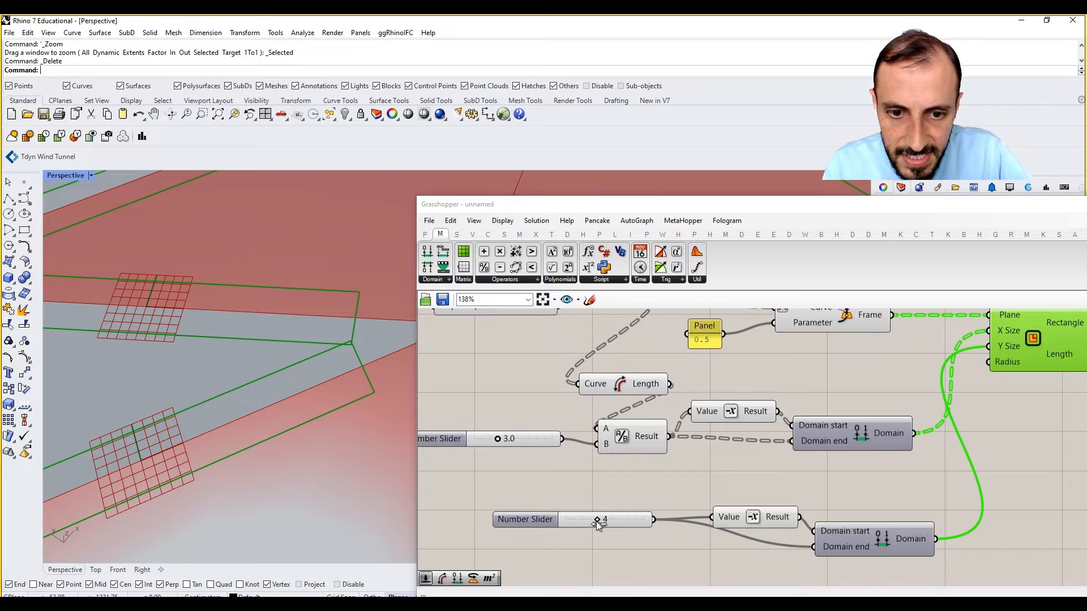
left_click_drag(596, 521, 590, 522)
scroll(294, 395, "down", 10)
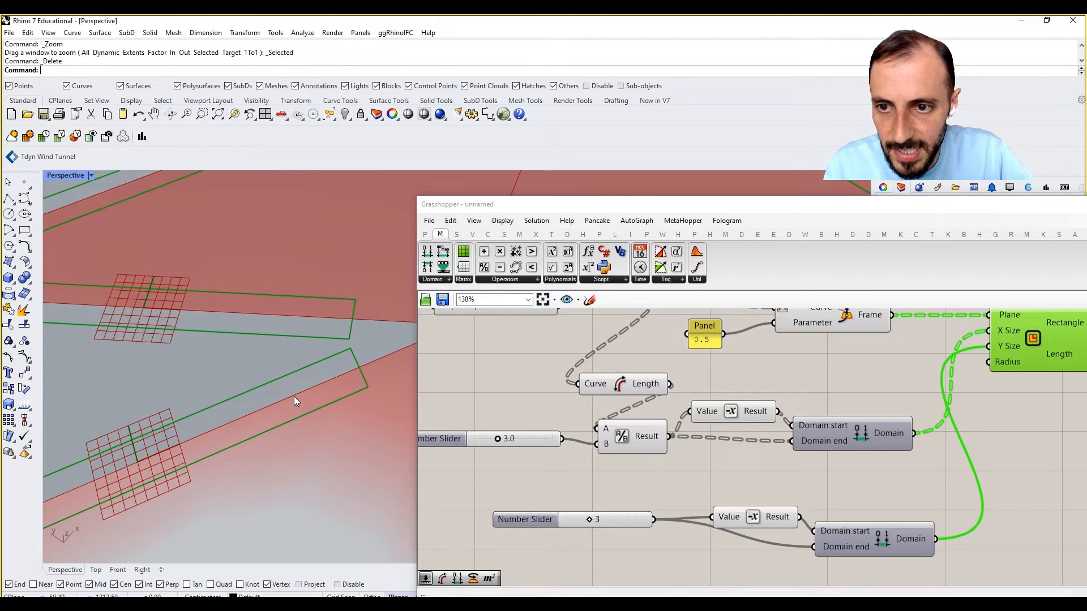
scroll(335, 345, "up", 12)
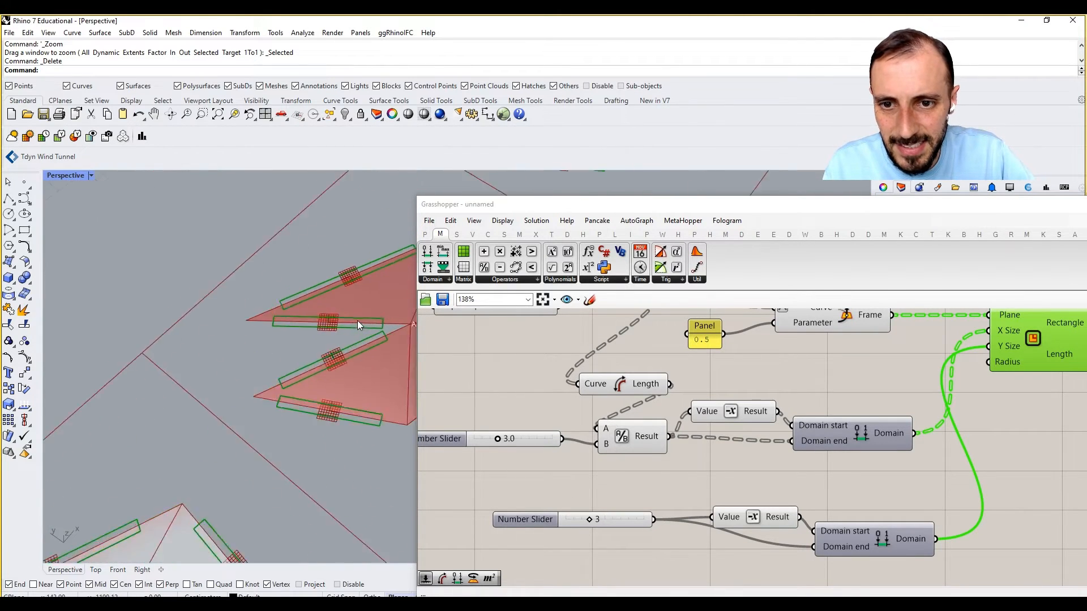
scroll(358, 324, "down", 10)
right_click_drag(257, 421, 296, 345, "shift")
scroll(223, 438, "up", 8)
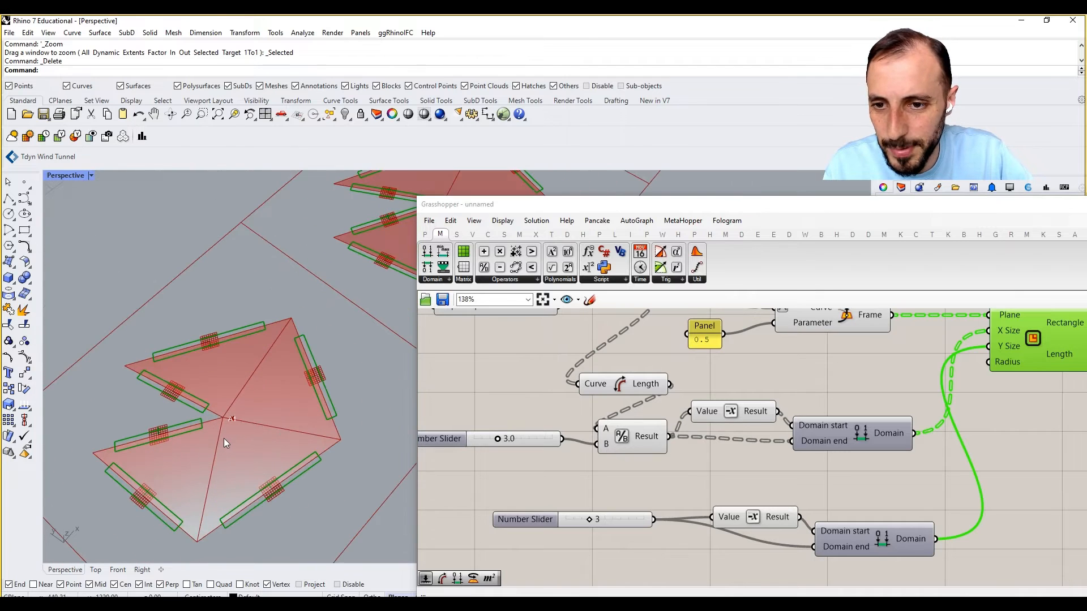
- Move the Rectangle component farther from the Frame and Domain components to free up canvas space
right_click_drag(999, 501, 883, 478)
scroll(883, 477, "down", 5)
scroll(890, 417, "up", 3)
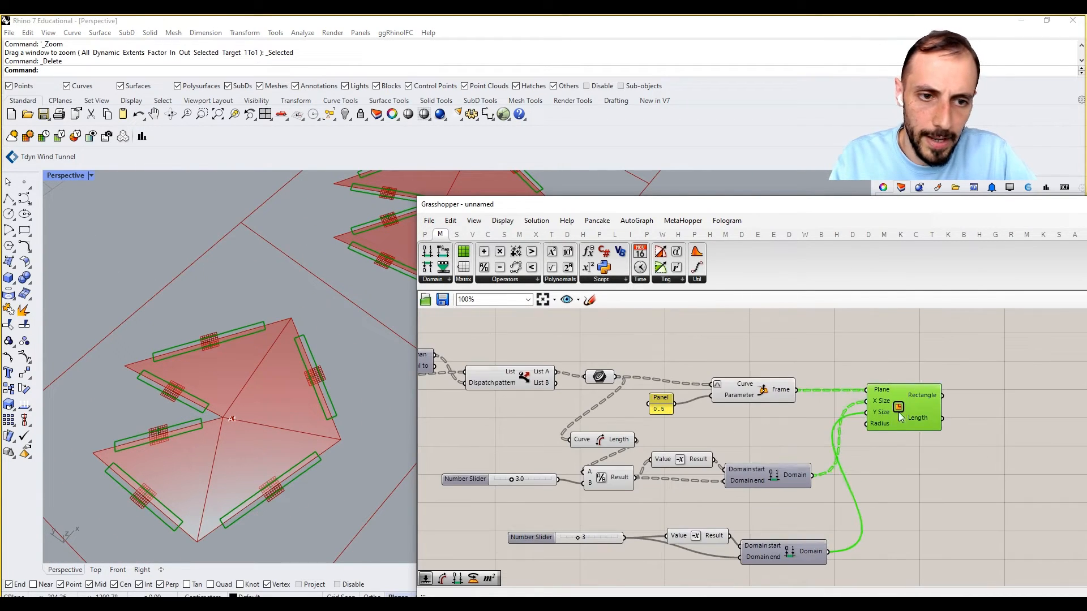
left_click_drag(896, 409, 927, 425)
left_click(872, 373)
right_click_drag(872, 373, 929, 374)
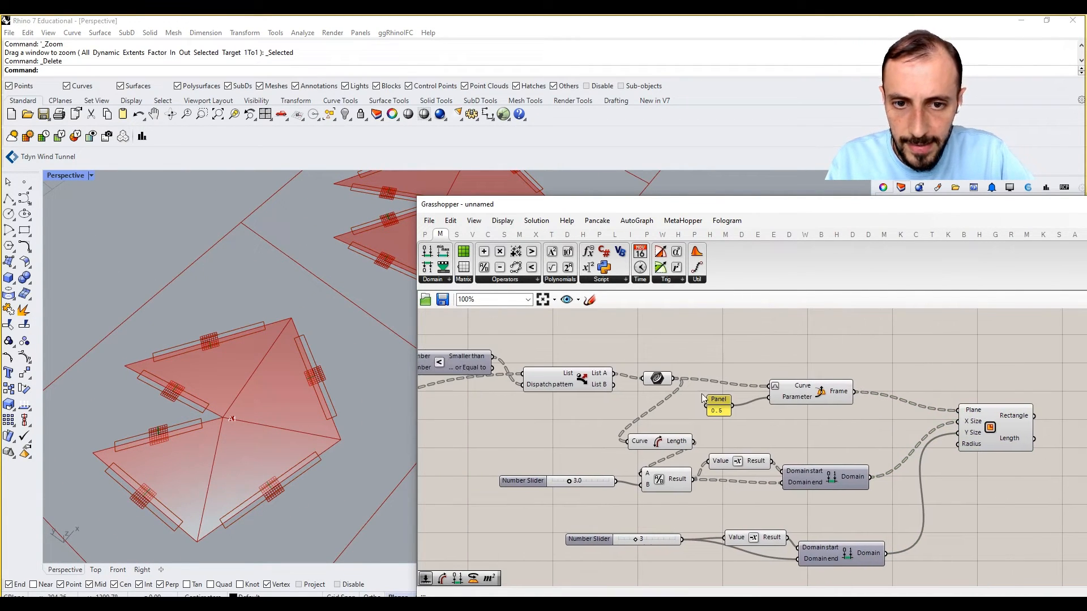
- Add a Join Curves component above the Frame component and feed it the filtered naked-edge curves
left_click(662, 377)
right_click_drag(727, 376, 710, 401)
double_click(839, 350)
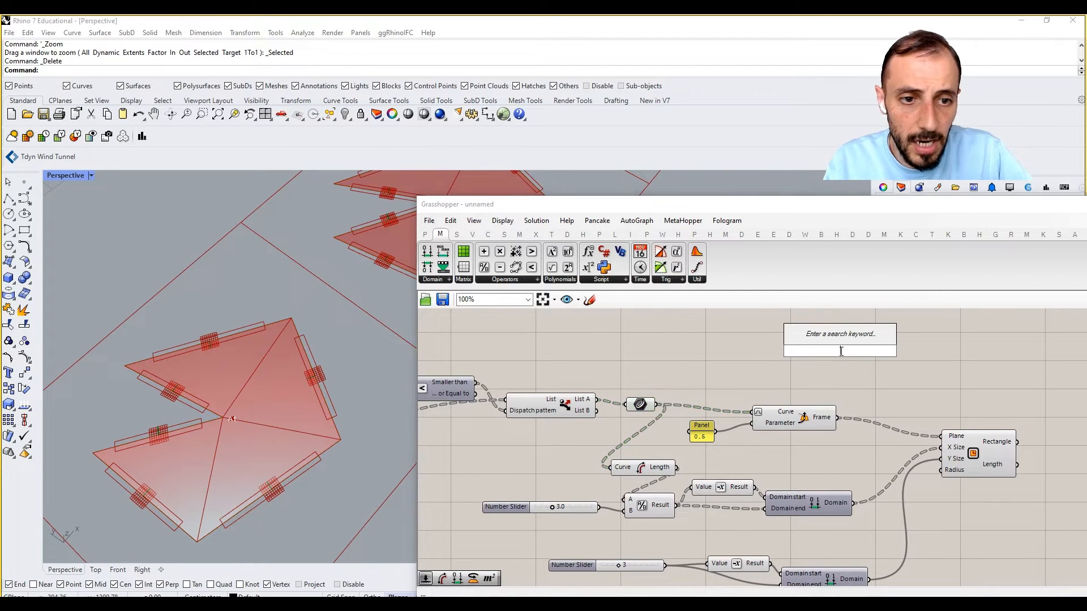
type("join")
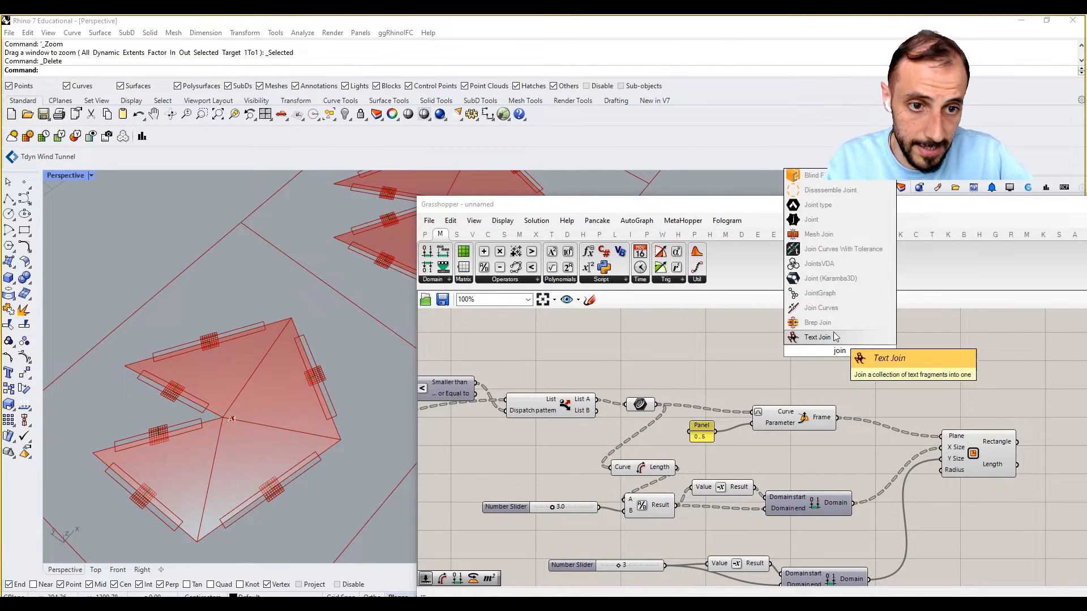
left_click(825, 309)
left_click_drag(657, 403, 804, 345)
left_click(838, 356)
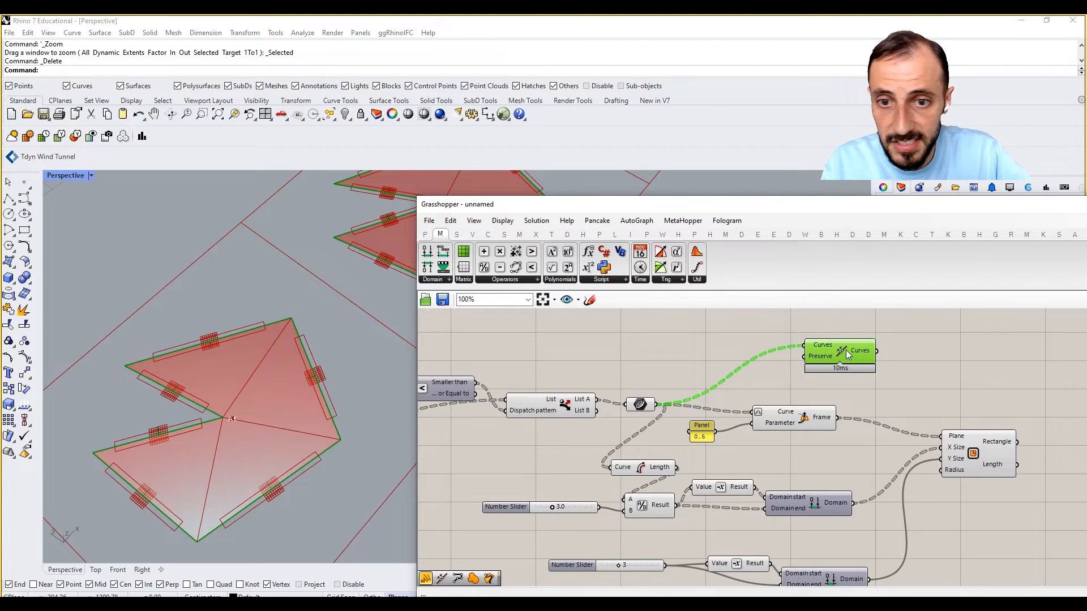
- Add a Panel beside Join Curves and connect the joined curves to it
double_click(921, 347)
type("panel")
key("Return")
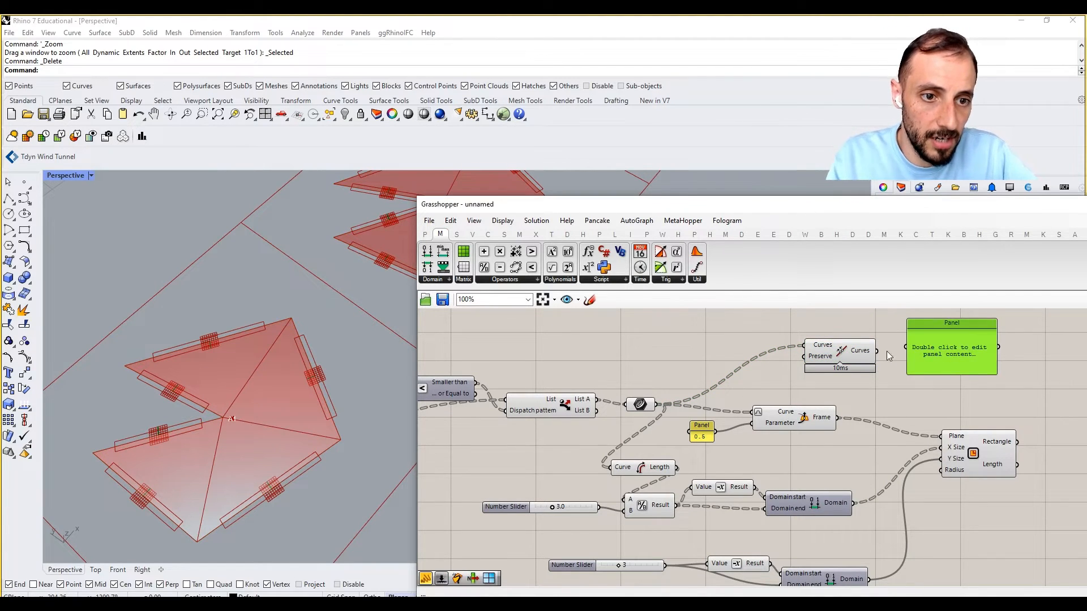
left_click_drag(876, 351, 905, 346)
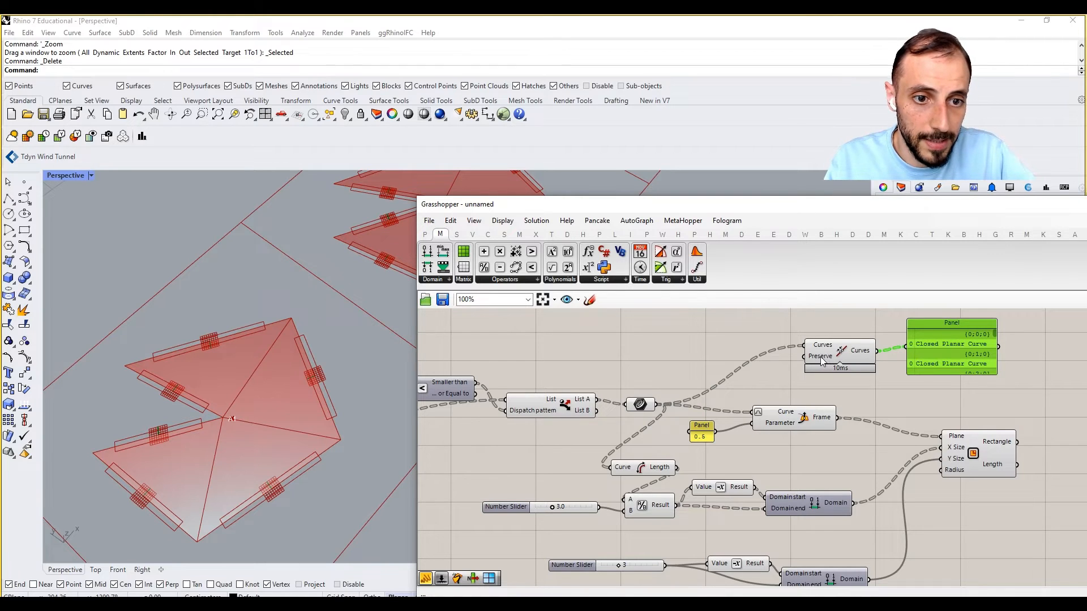
right_click(821, 358)
left_click(861, 334)
- Add a Region Union component near the Rectangle component's output
right_click_drag(921, 380, 835, 383)
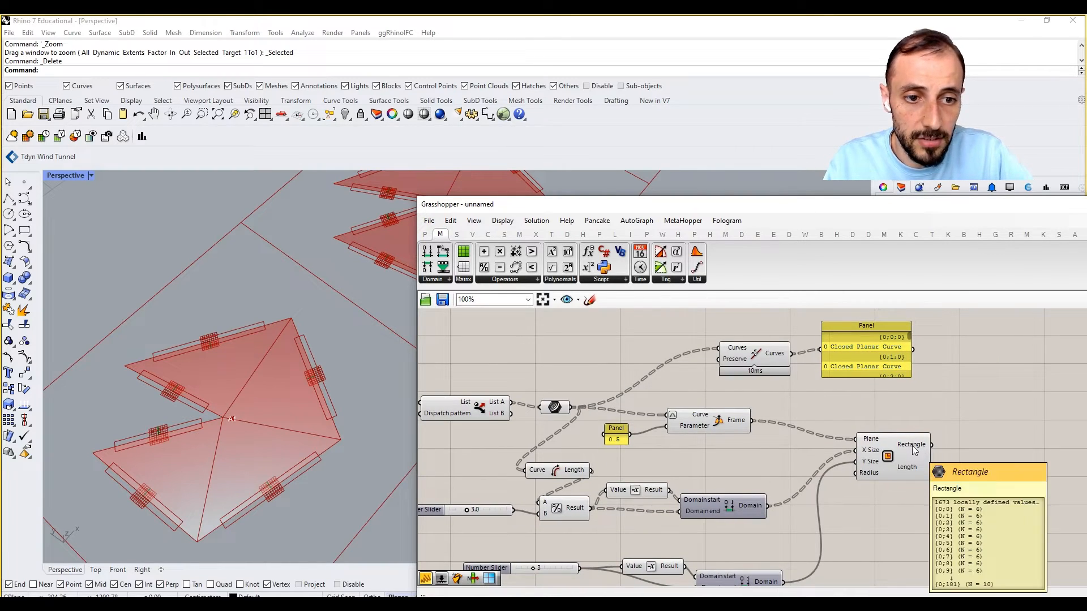
double_click(955, 410)
type("unio")
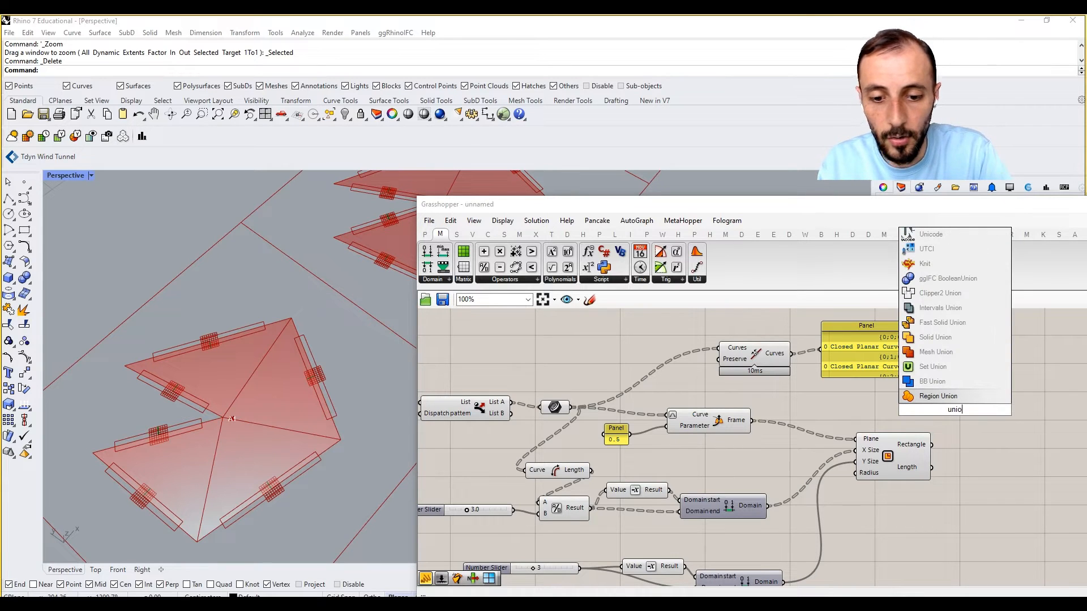
left_click(957, 398)
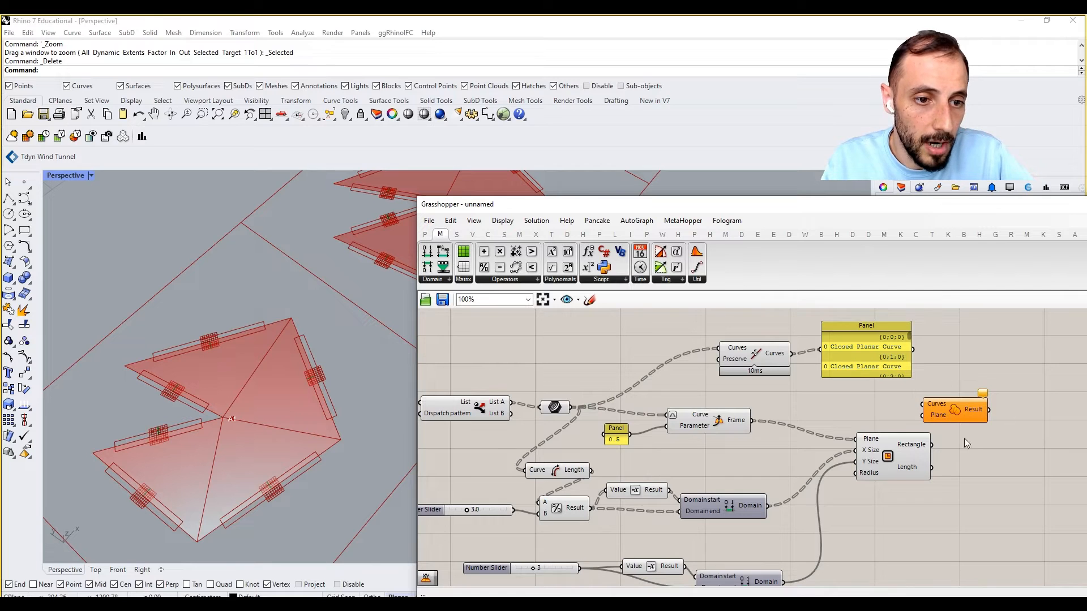
mouse_move(917, 447)
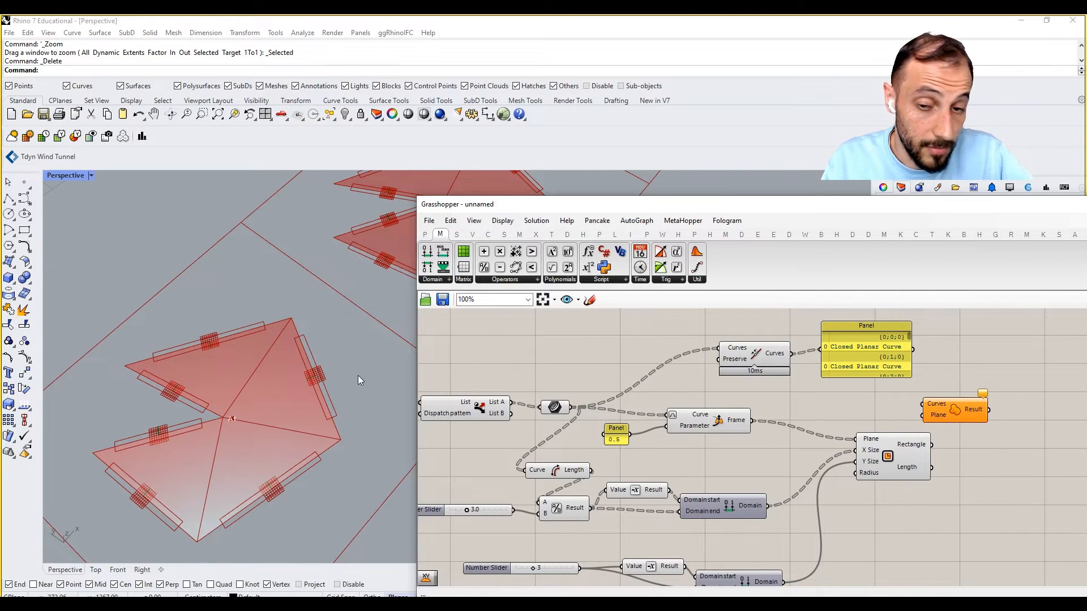
- Examine the flap rectangles on the unrolled modules at both ends of the row, especially along short edges and tight corners
scroll(193, 437, "down", 6)
scroll(220, 406, "up", 5)
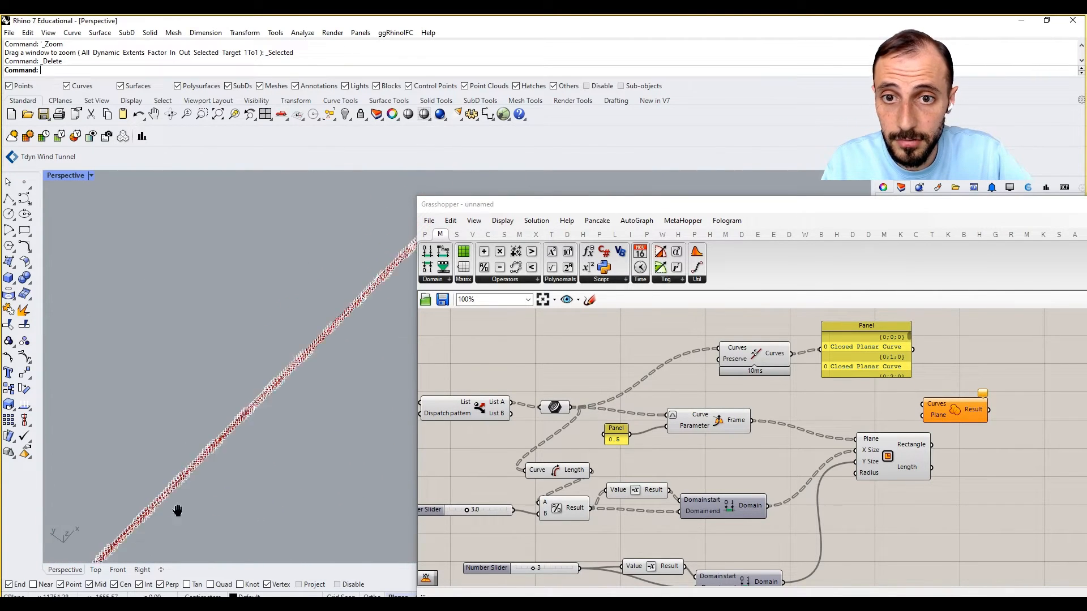
scroll(343, 319, "up", 3)
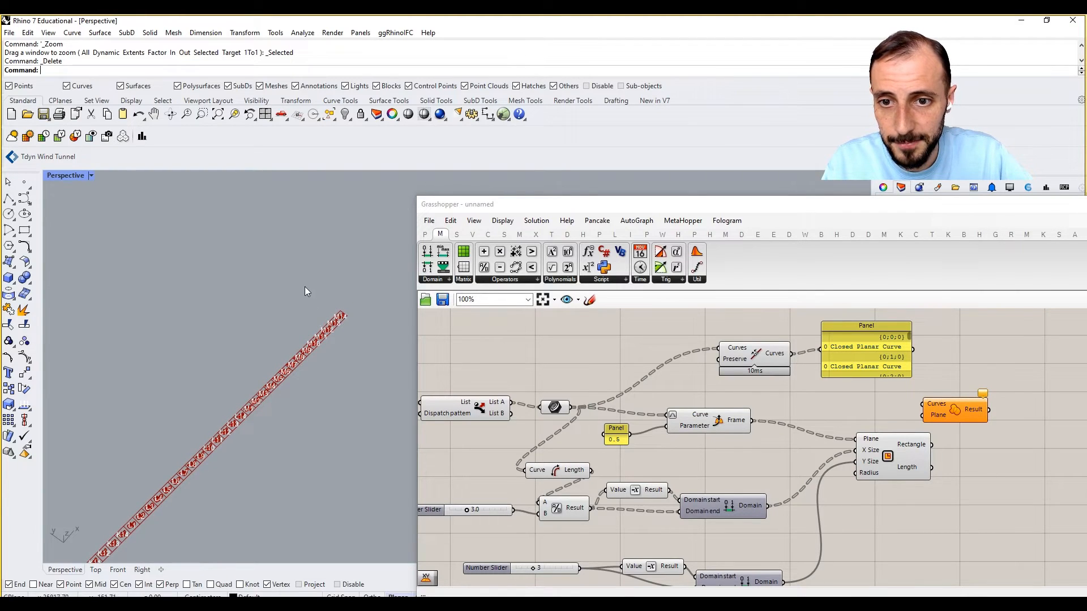
left_click_drag(230, 212, 408, 348)
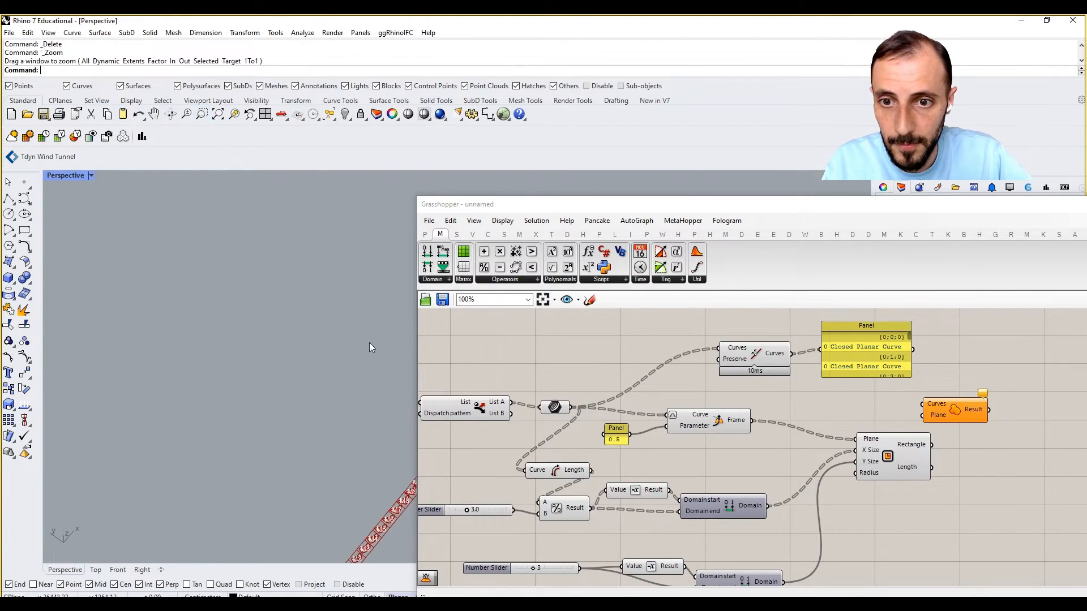
right_click_drag(369, 342, 216, 320, "shift")
scroll(305, 361, "up", 6)
scroll(306, 356, "up", 6)
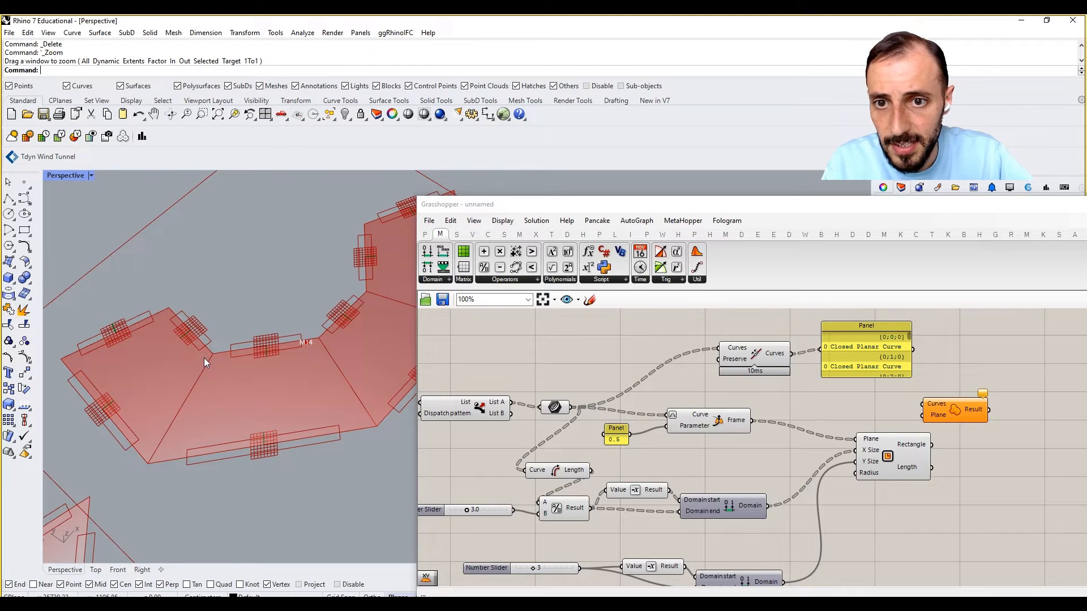
scroll(204, 358, "down", 4)
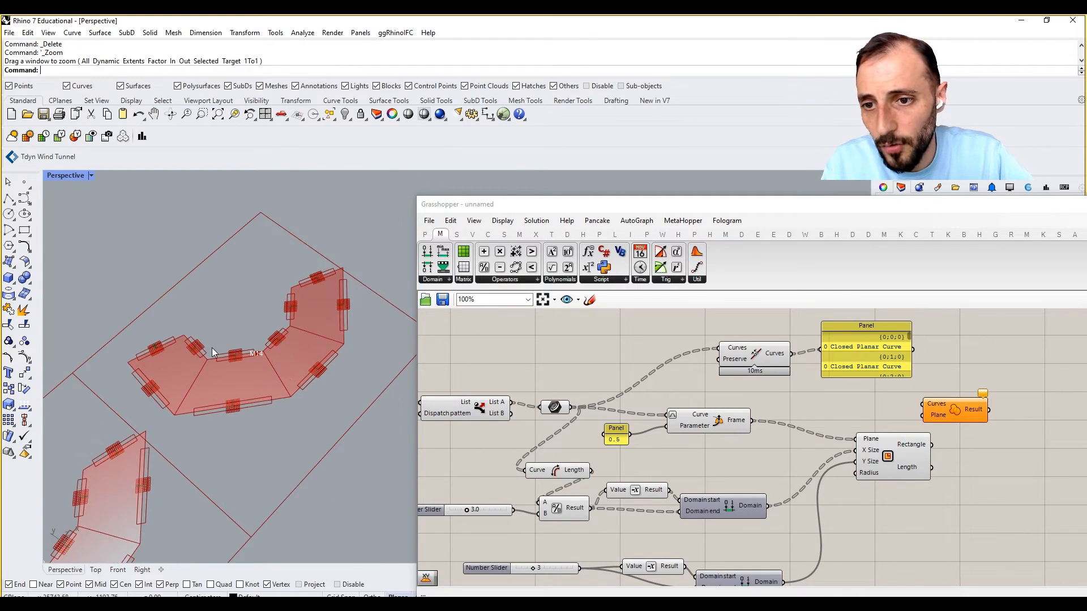
scroll(194, 355, "up", 1)
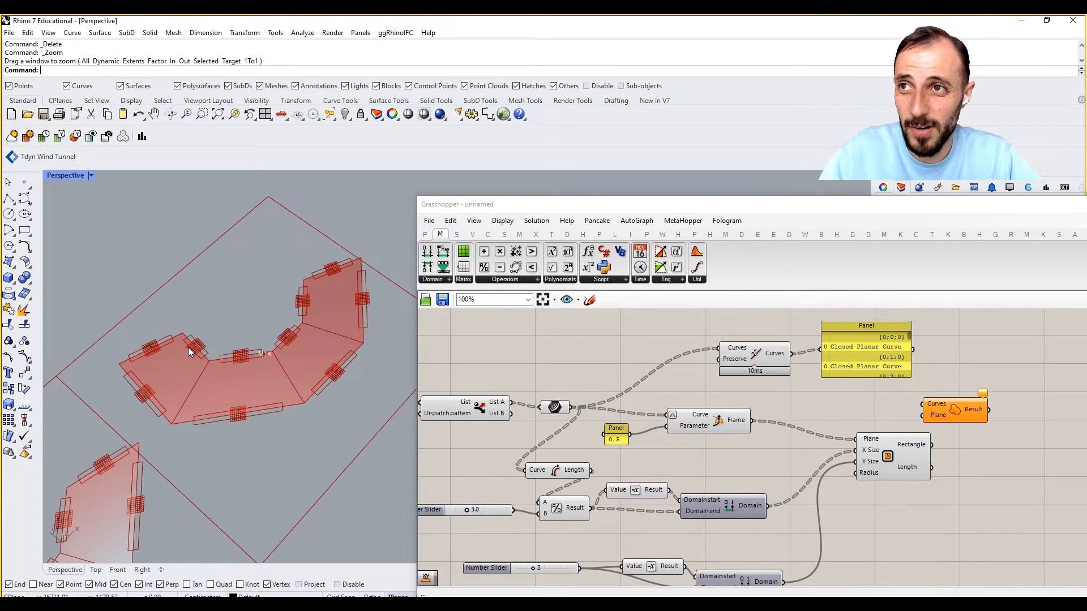
scroll(211, 419, "down", 6)
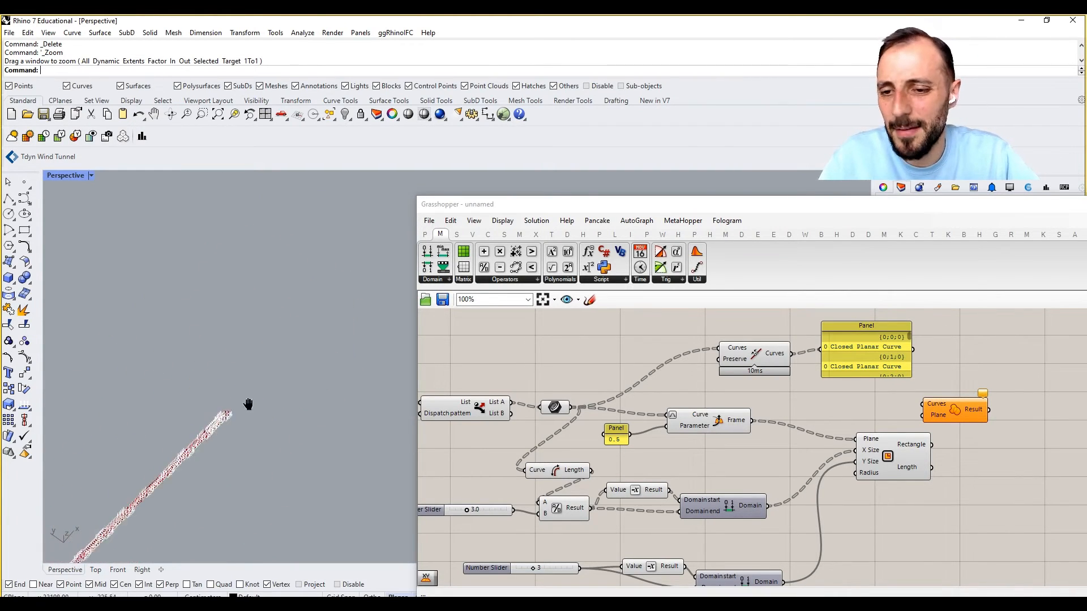
scroll(229, 372, "up", 8)
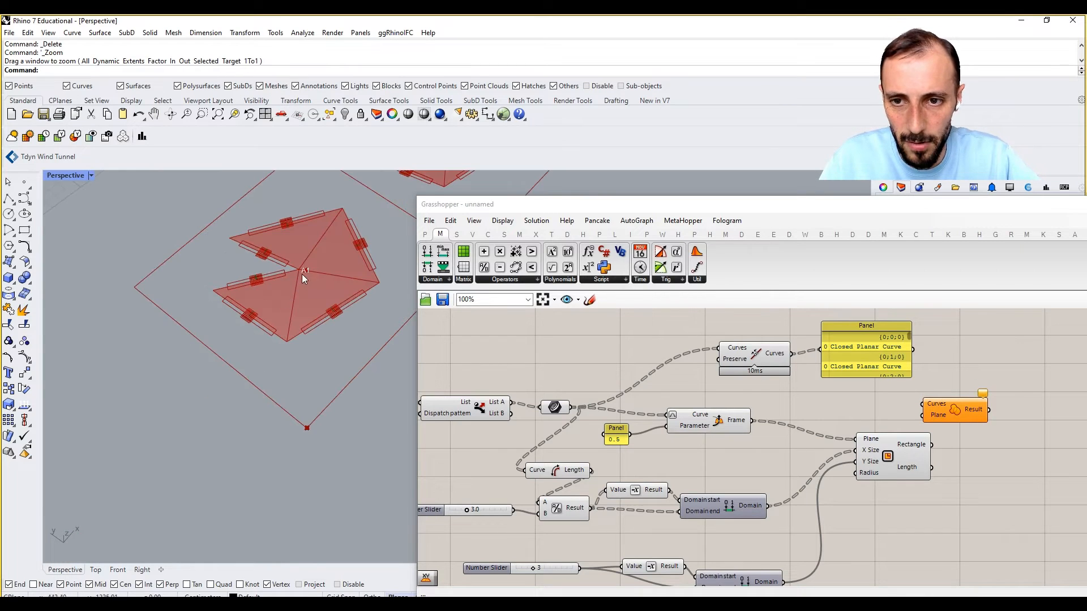
- Move the Region Union component slightly away from the Rectangle component
right_click_drag(954, 431, 845, 446)
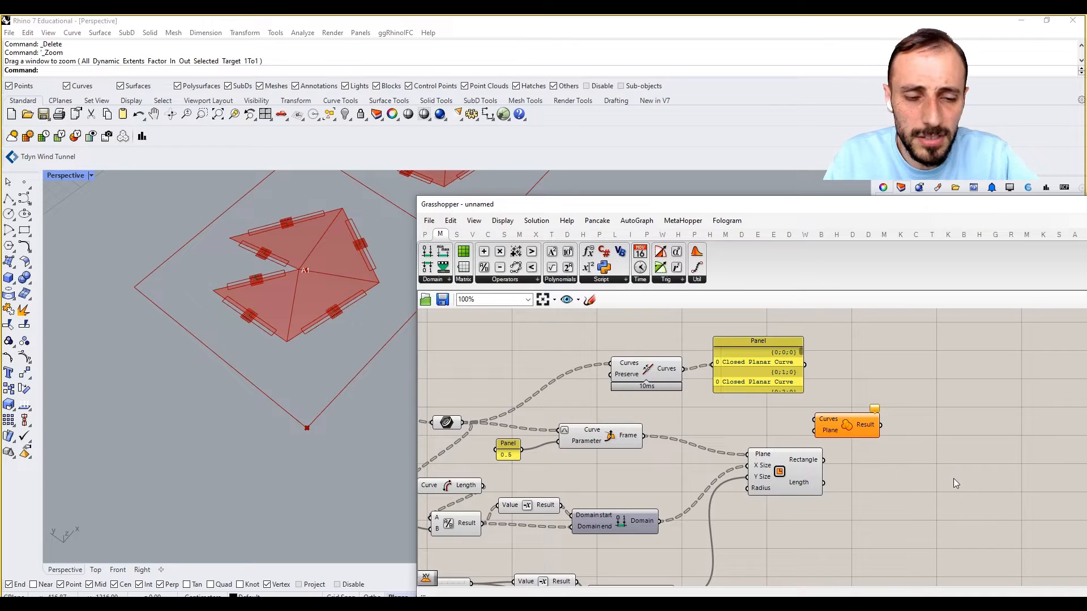
right_click_drag(953, 478, 897, 476)
left_click_drag(788, 426, 820, 418)
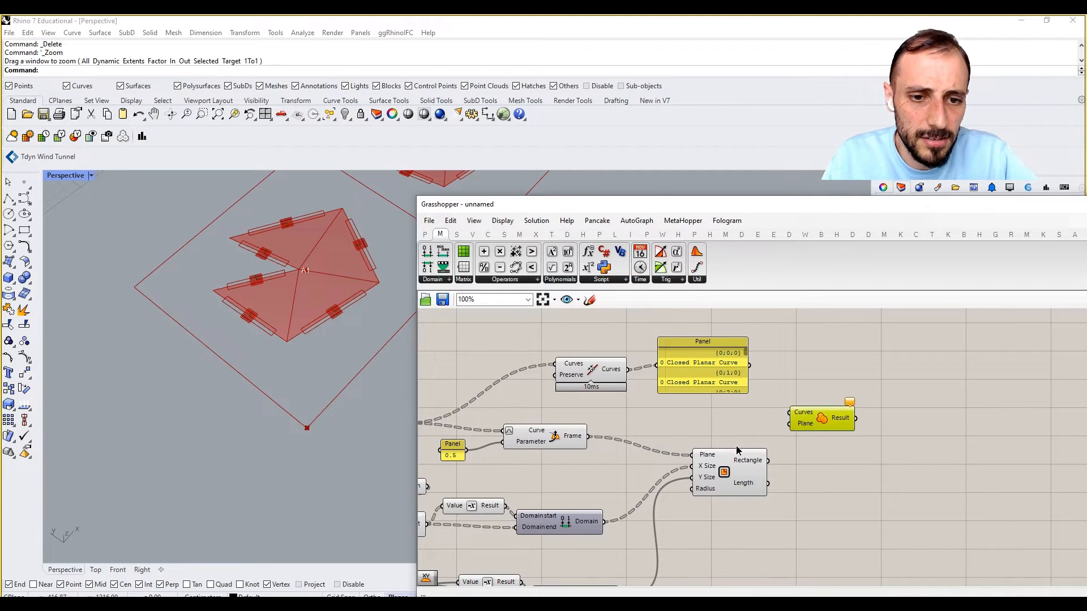
- Set the length-threshold slider feeding the Smaller Than component to 9
scroll(738, 450, "down", 3)
scroll(522, 409, "up", 2)
scroll(283, 396, "down", 5)
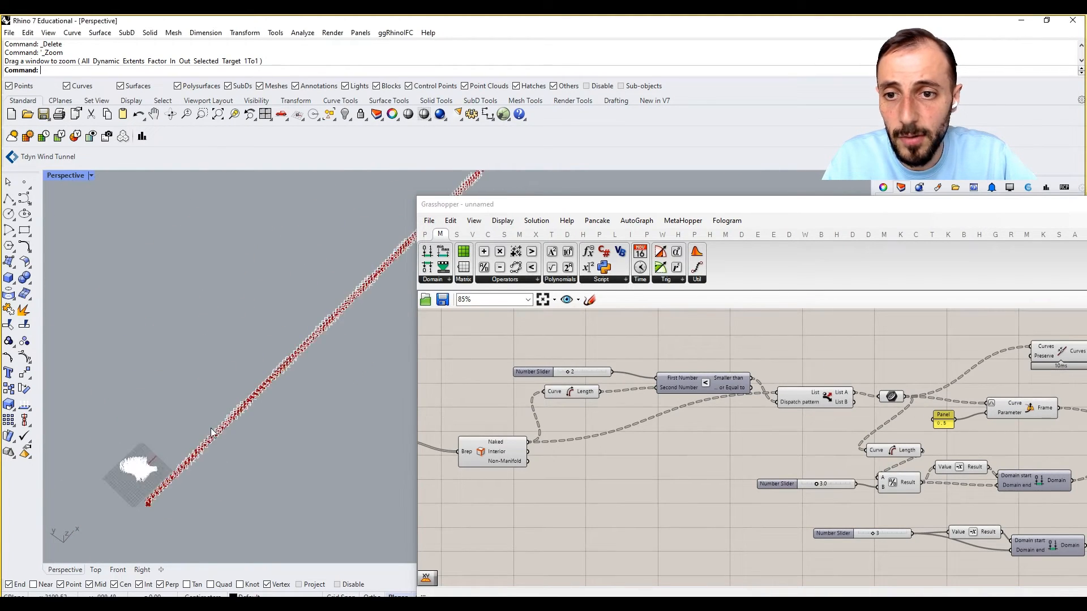
scroll(227, 433, "up", 8)
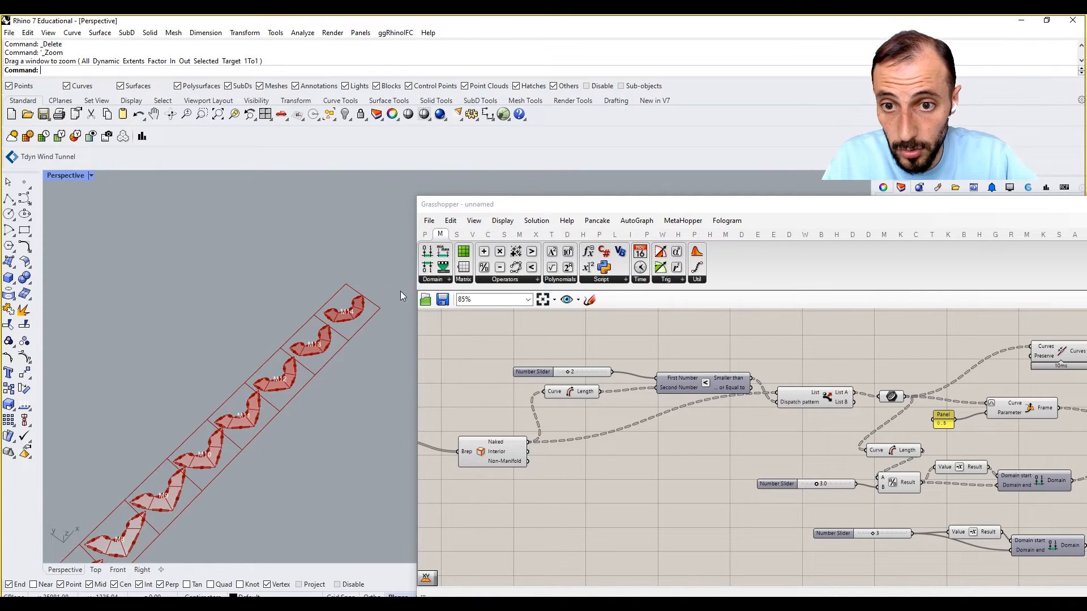
scroll(295, 323, "up", 4)
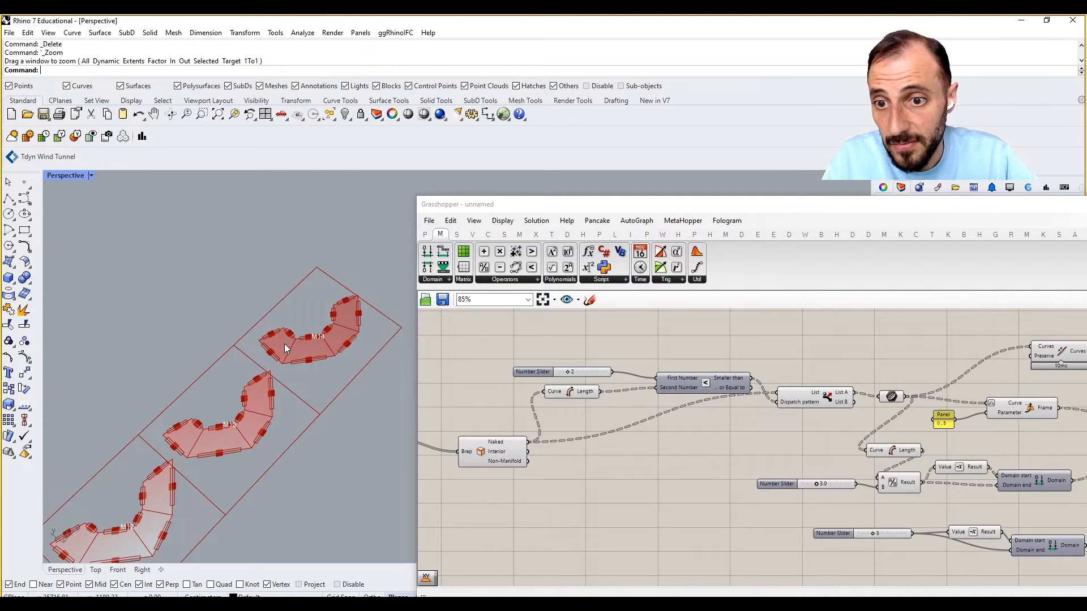
scroll(708, 440, "up", 3)
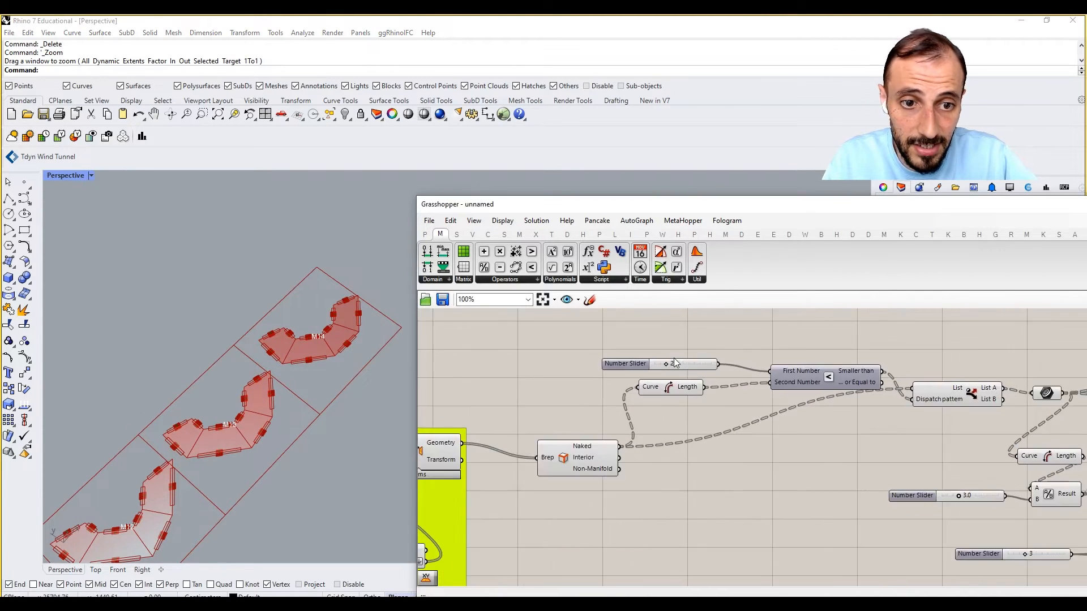
left_click_drag(684, 367, 714, 367)
- Create a number slider from the value 15, connect it to Smaller Than's First Number input, and set it to 41
double_click(740, 491)
type("15")
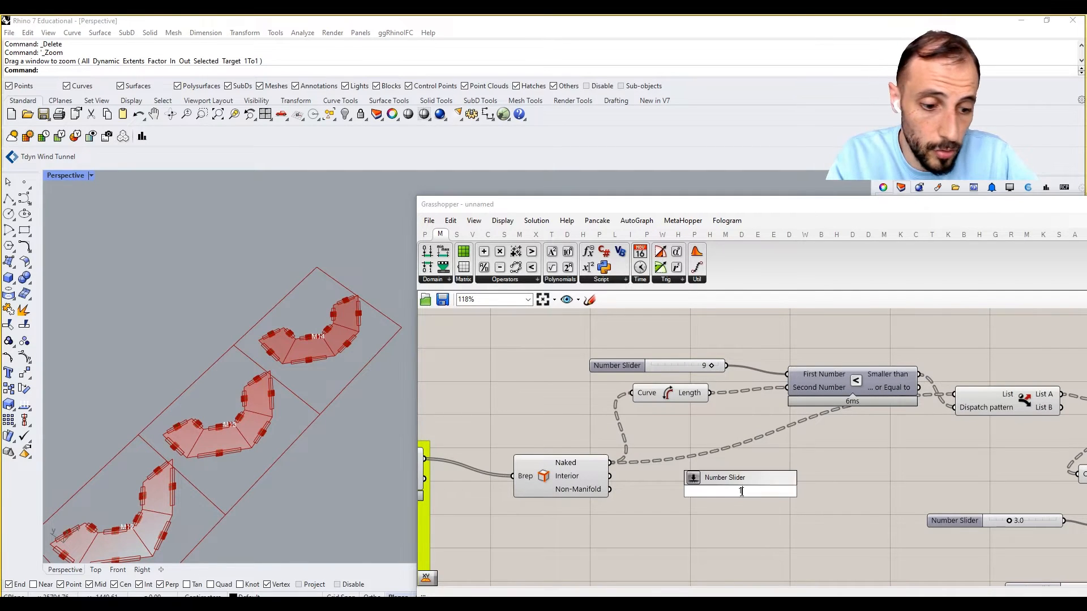
key("Return")
left_click_drag(759, 491, 786, 374)
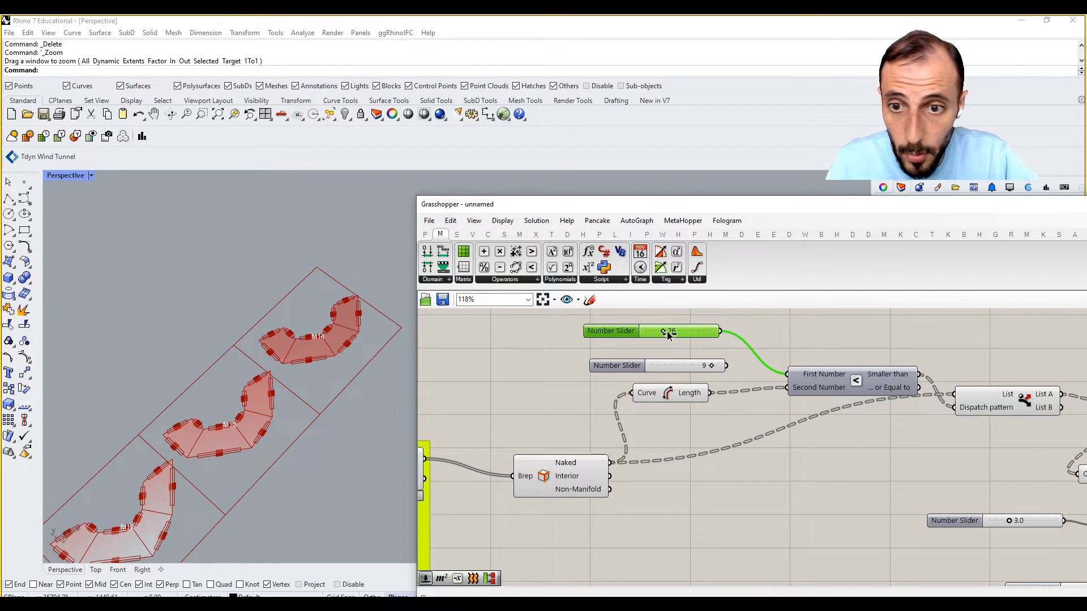
left_click_drag(656, 331, 679, 334)
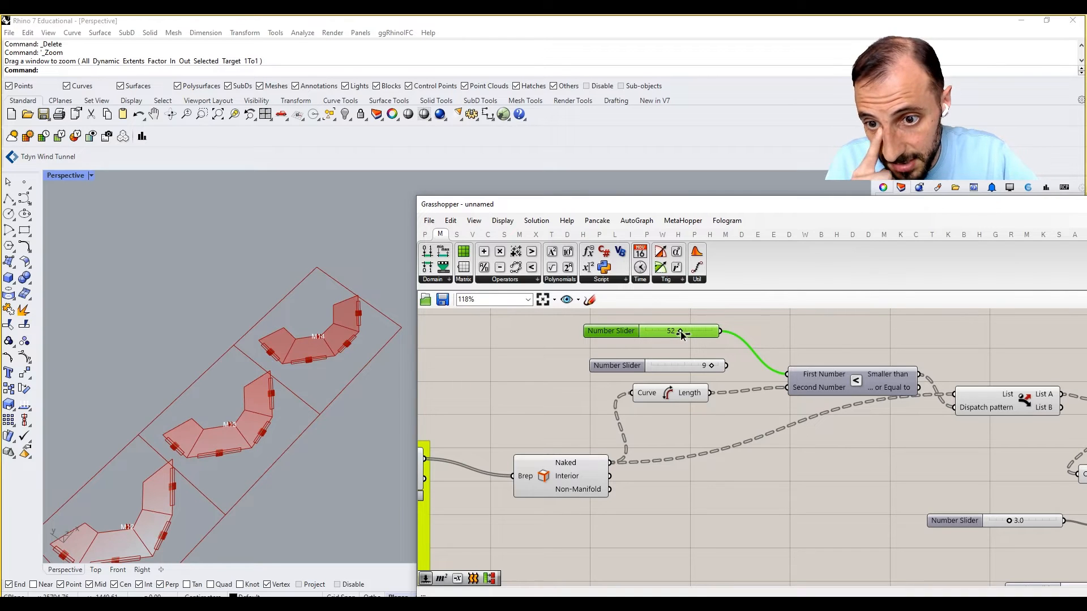
left_click_drag(681, 332, 672, 333)
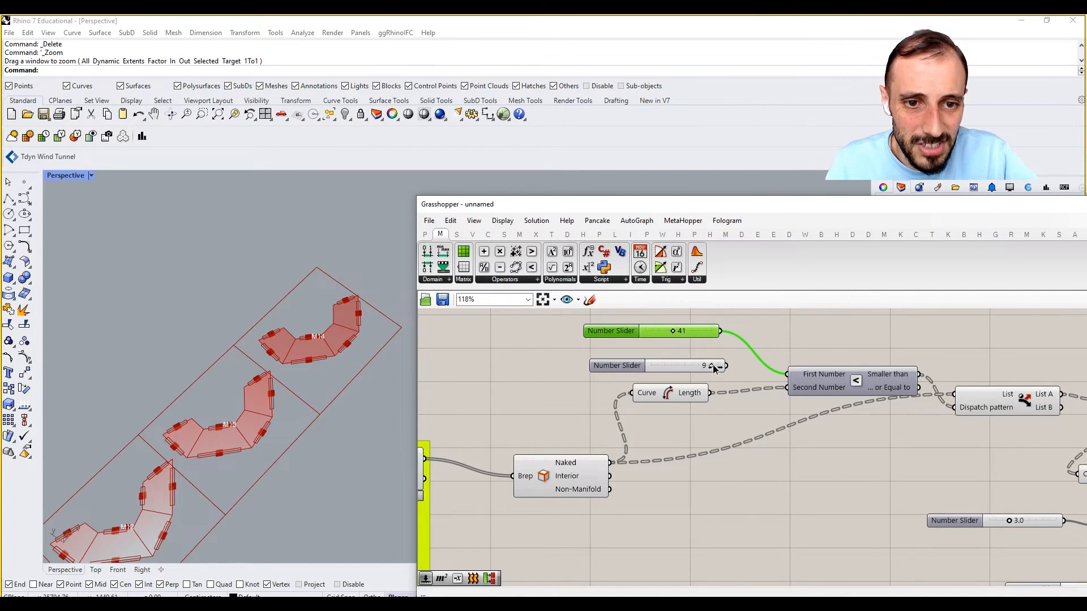
- Reconnect the original length-threshold slider to Smaller Than's First Number input, set it to 10, and delete the slider set to 41
left_click_drag(714, 368, 779, 369)
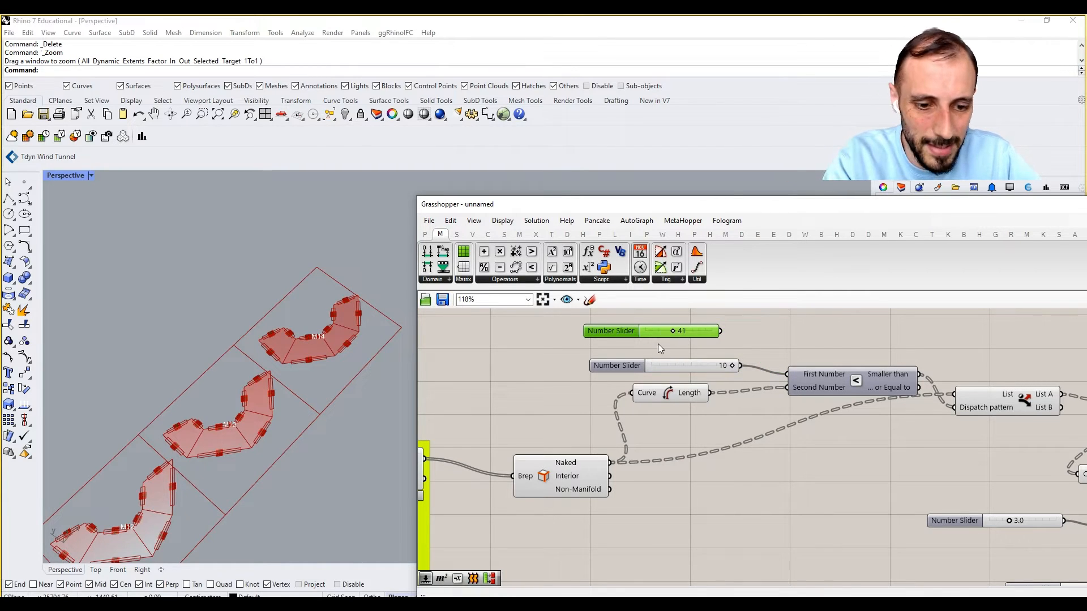
key("Delete")
- Shift the Region Union component a little further from the joined-curves panel and the Rectangle component
scroll(728, 396, "down", 4)
right_click_drag(952, 417, 746, 406)
scroll(931, 384, "up", 4)
right_click_drag(849, 411, 834, 442)
left_click_drag(888, 415, 914, 415)
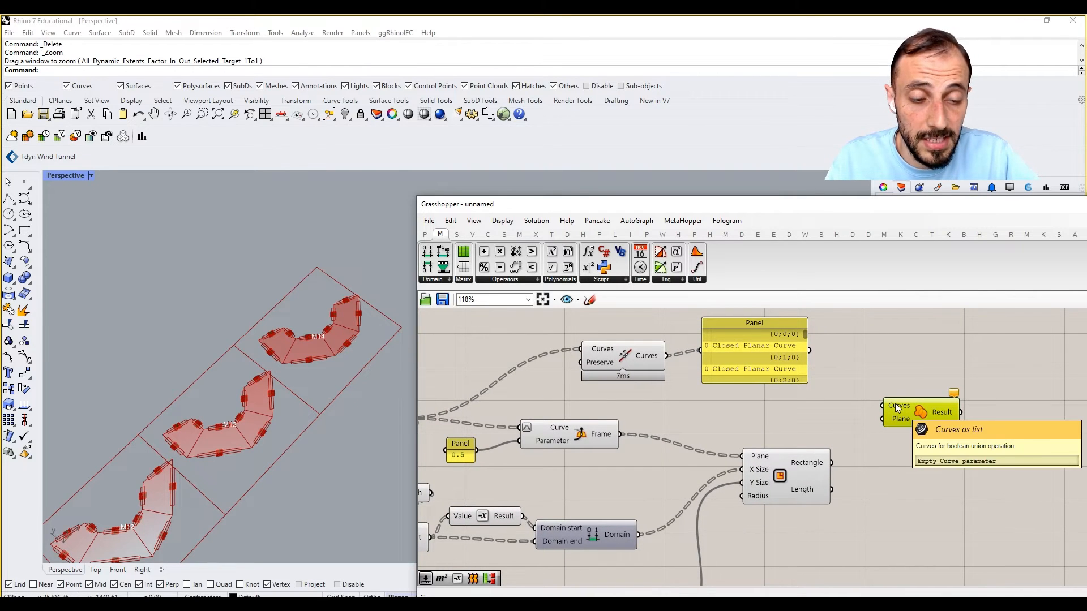
- Widen the joined-curves panel, duplicate it beside the Rectangle component, and connect the copy to the Rectangle output
right_click(647, 354)
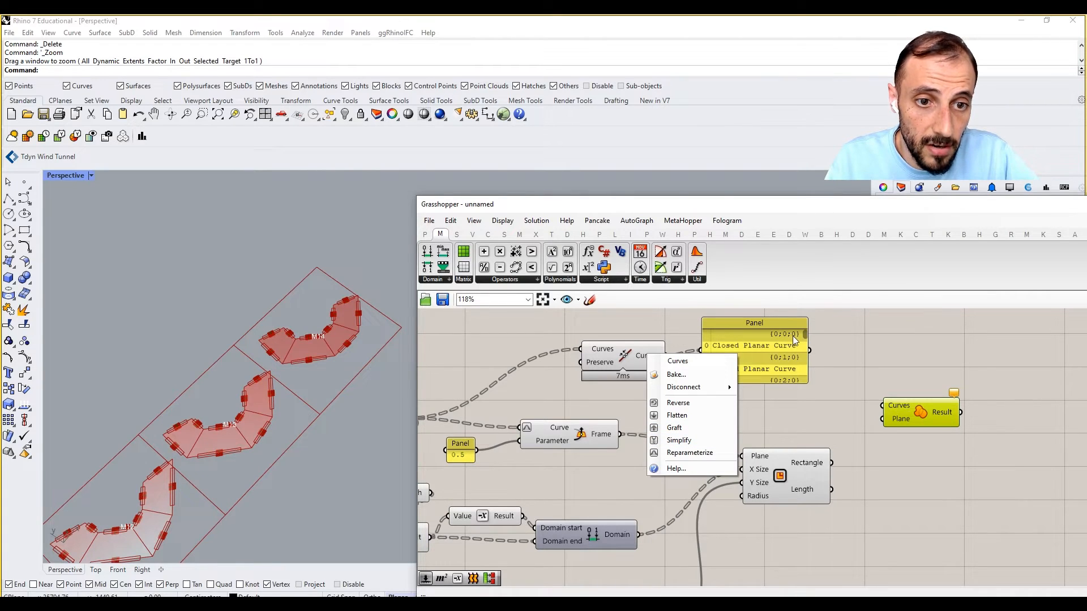
left_click(804, 359)
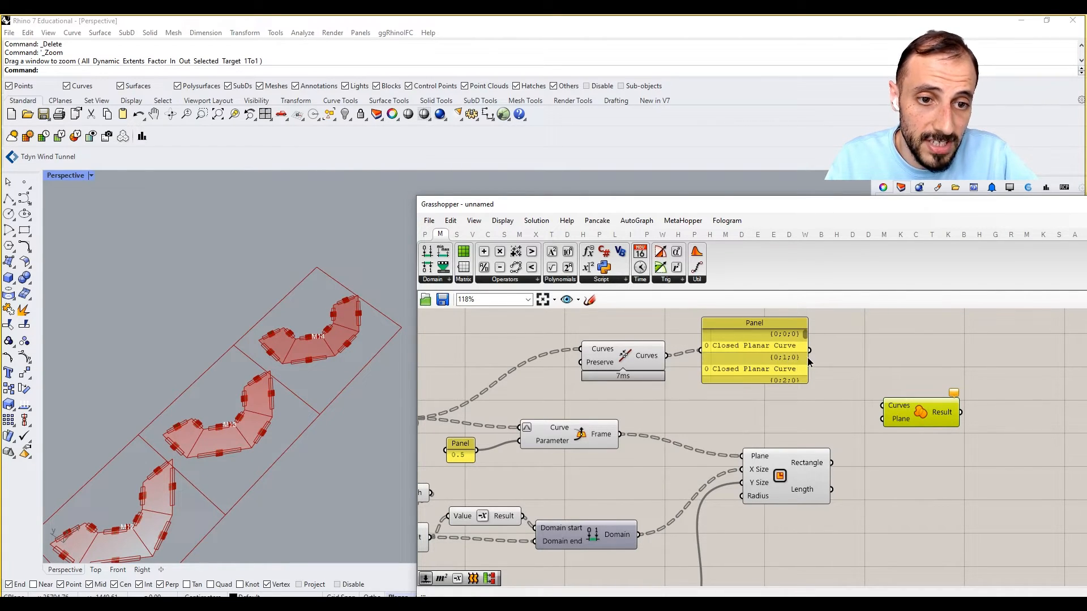
left_click_drag(806, 358, 996, 519)
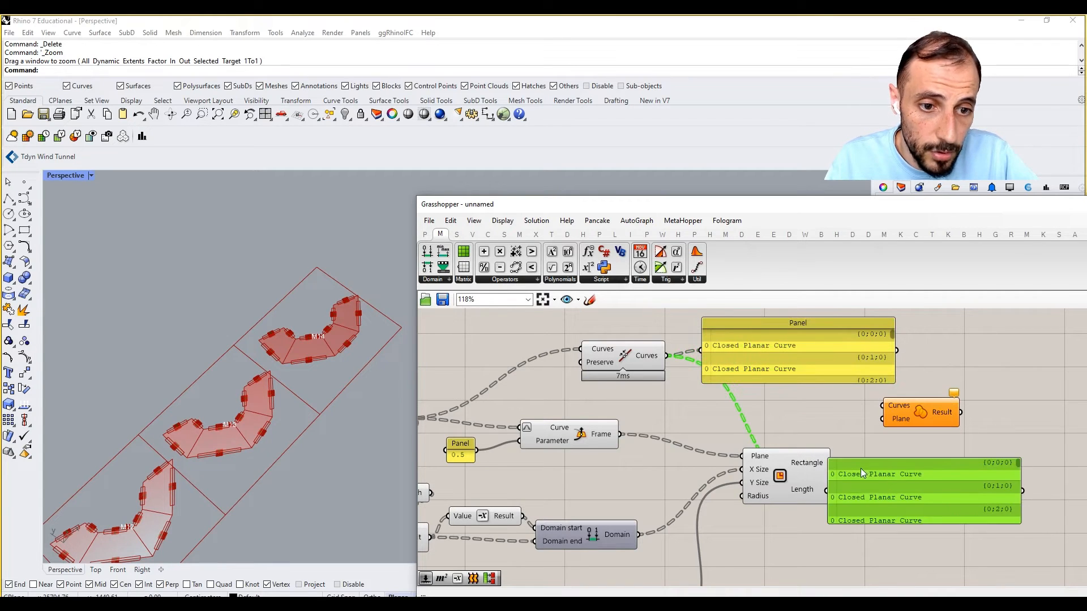
left_click_drag(832, 462, 860, 491)
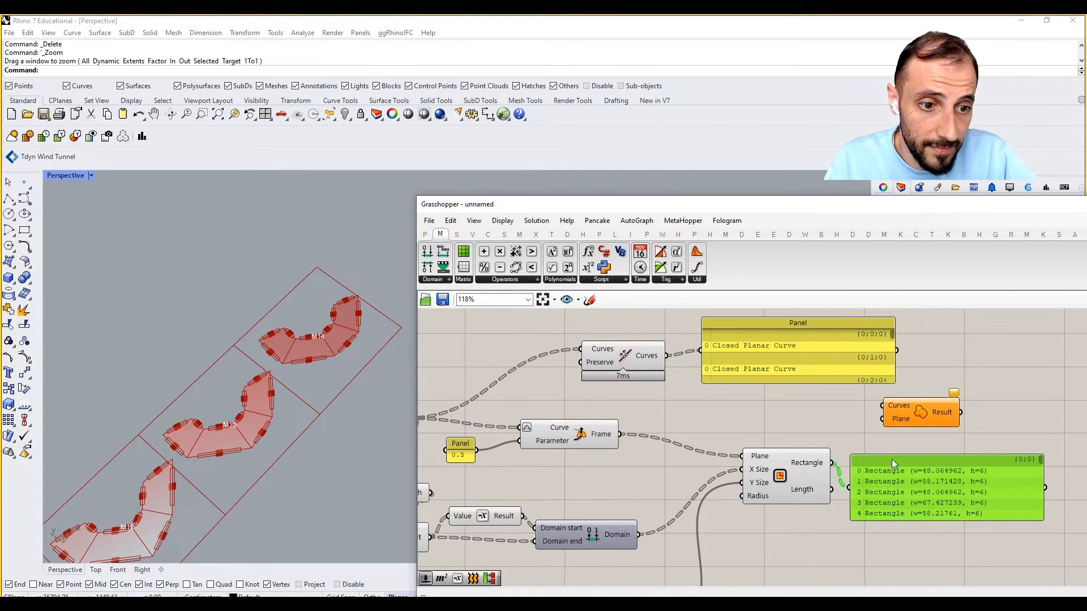
- Simplify the data trees of the Rectangle output and the Join Curves output
right_click(830, 462)
left_click(850, 549)
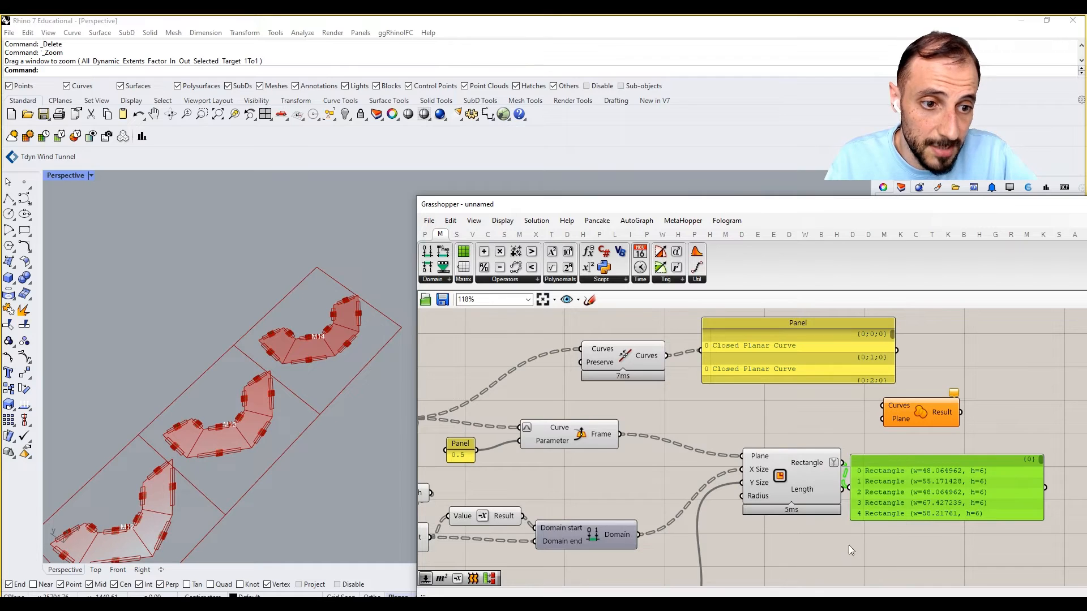
right_click(667, 355)
left_click(721, 430)
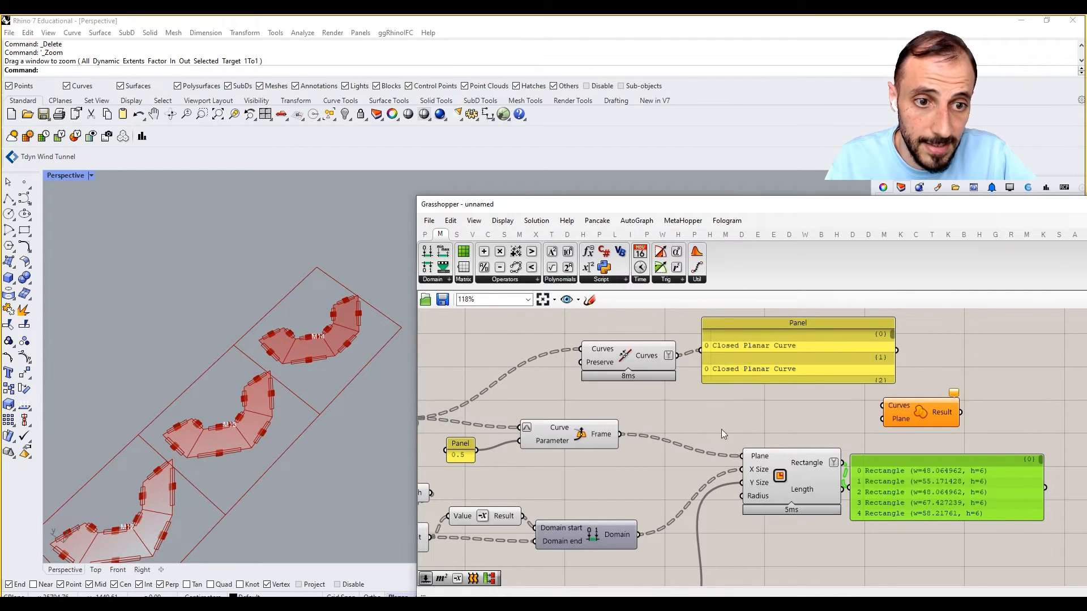
- Compare the branch paths and items of the joined curves and the rectangles through to the end of both panels
right_click_drag(825, 385, 753, 377)
left_click_drag(907, 463, 927, 447)
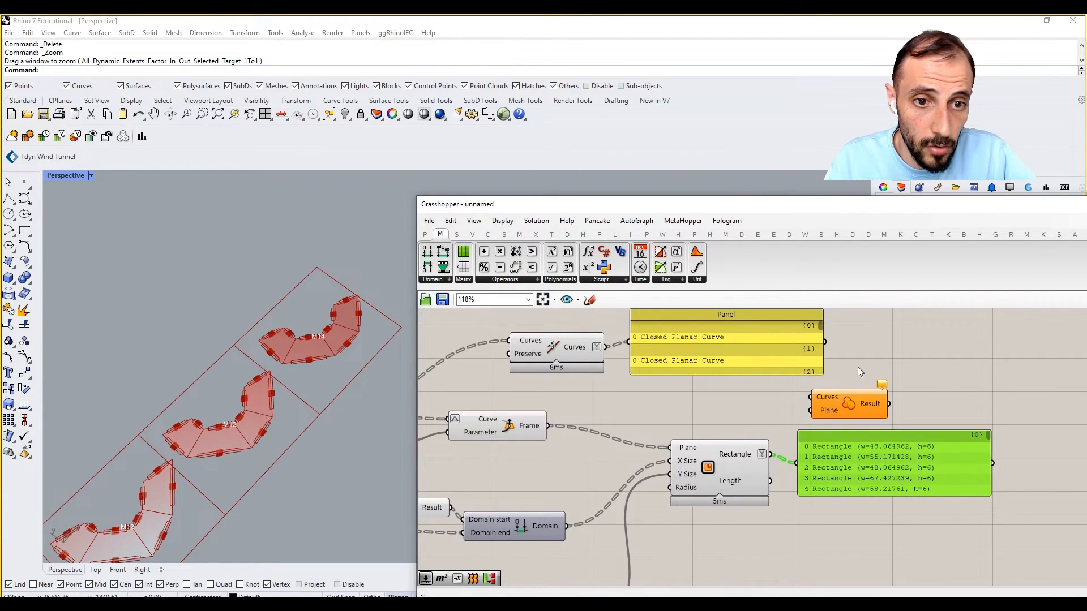
left_click_drag(818, 324, 837, 389)
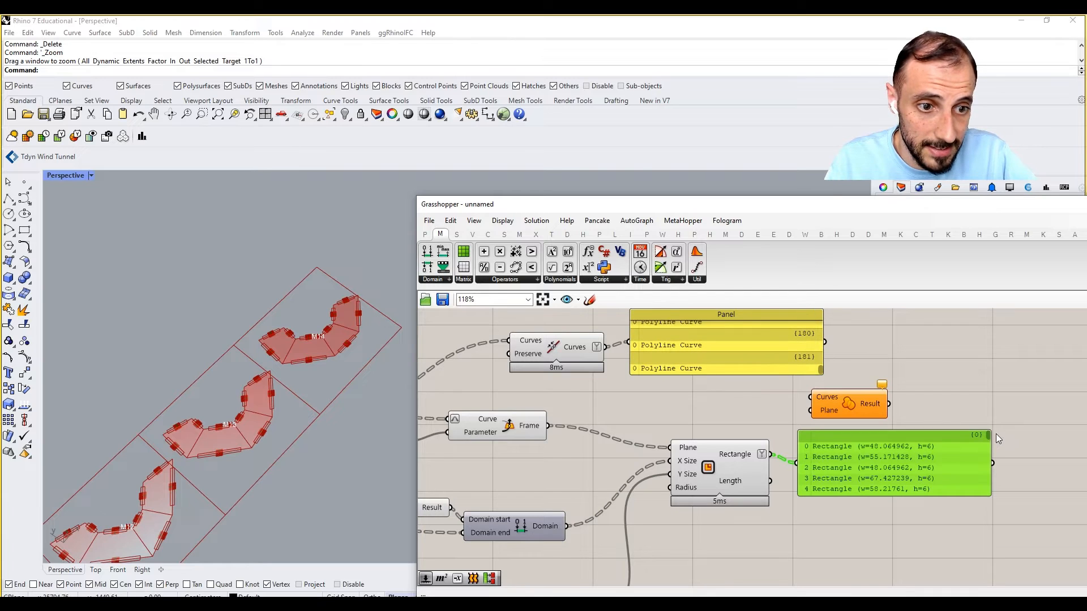
left_click_drag(987, 433, 990, 487)
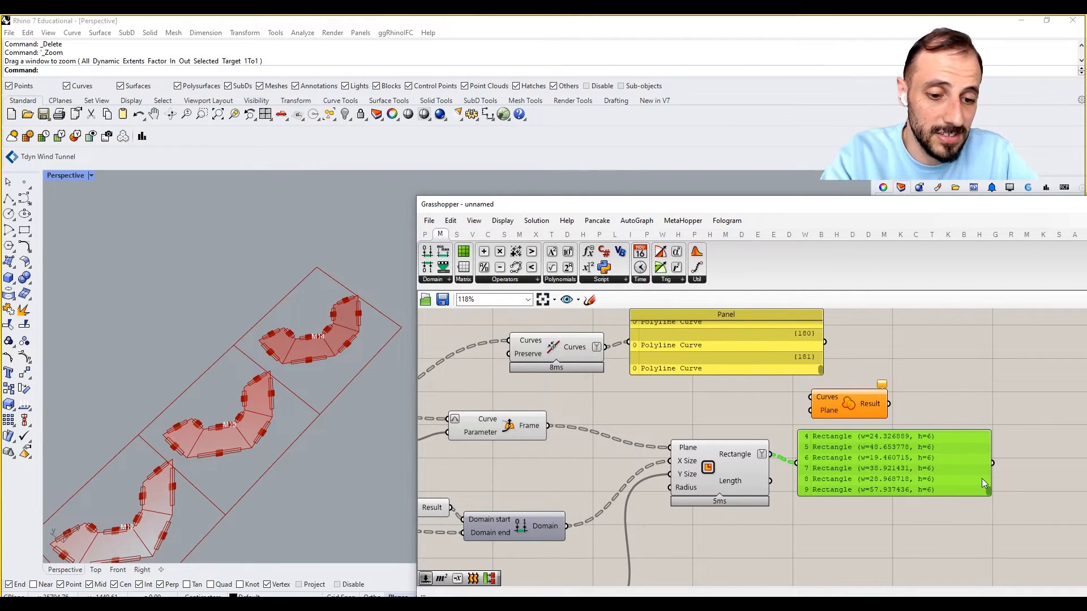
right_click_drag(730, 389, 730, 412)
left_click(735, 377)
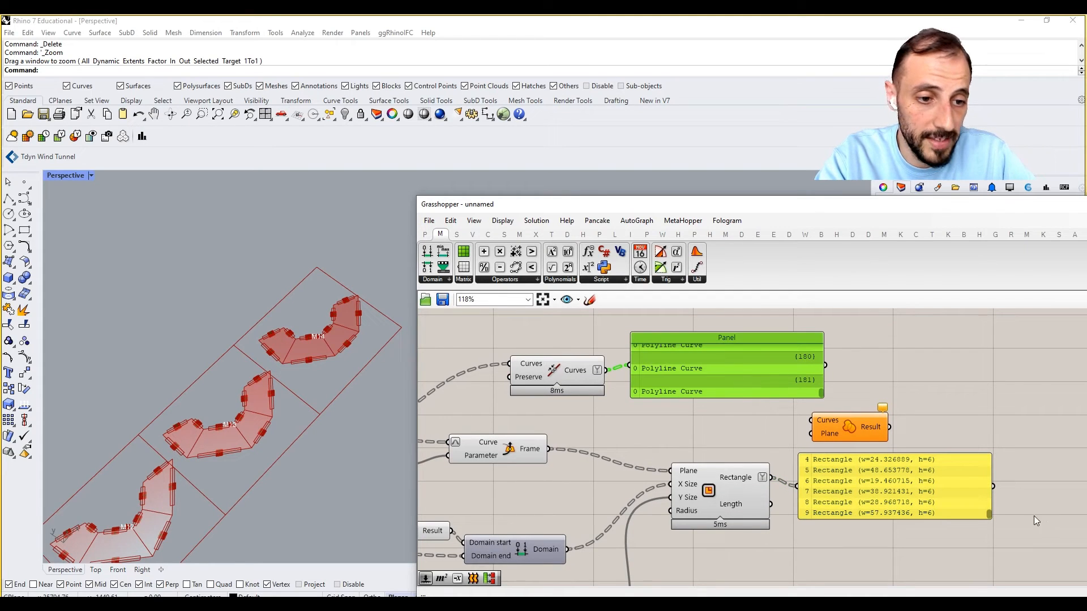
left_click_drag(987, 512, 986, 442)
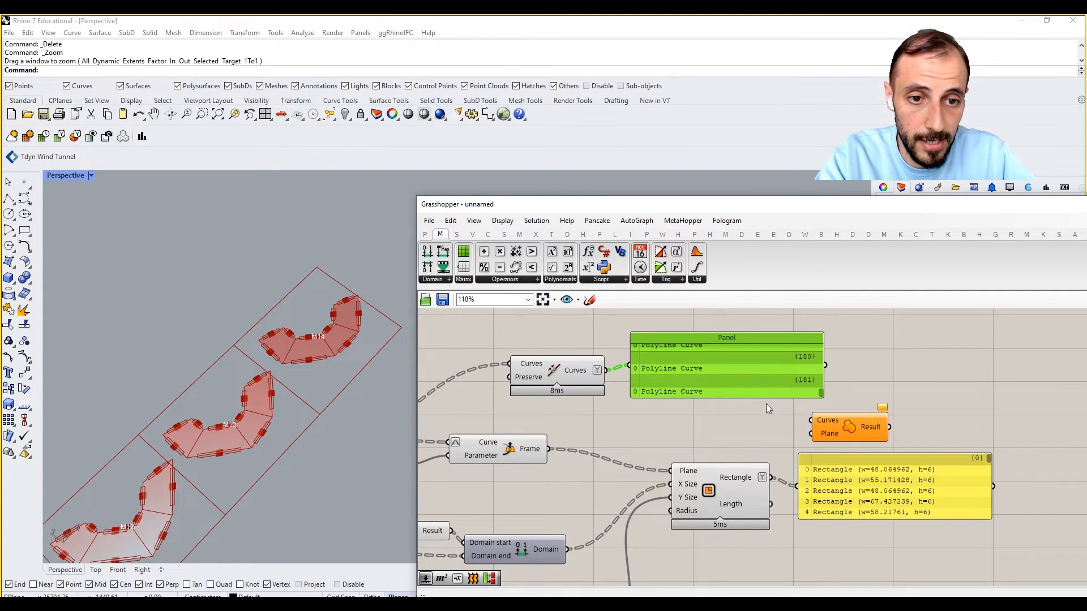
- Delete the two panels showing the joined curves and the rectangles
key("Delete")
left_click(847, 497)
key("Delete")
- Connect the joined curves and the rectangles to Region Union's Curves input, and the Frame output to its Plane input
left_click_drag(606, 370, 812, 413)
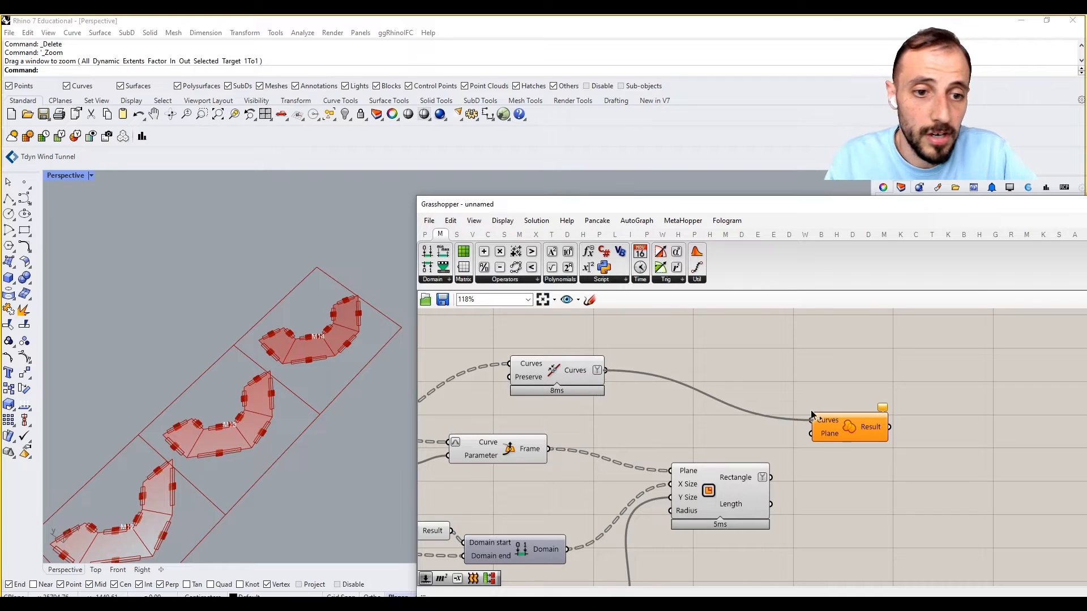
left_click_drag(772, 477, 832, 430)
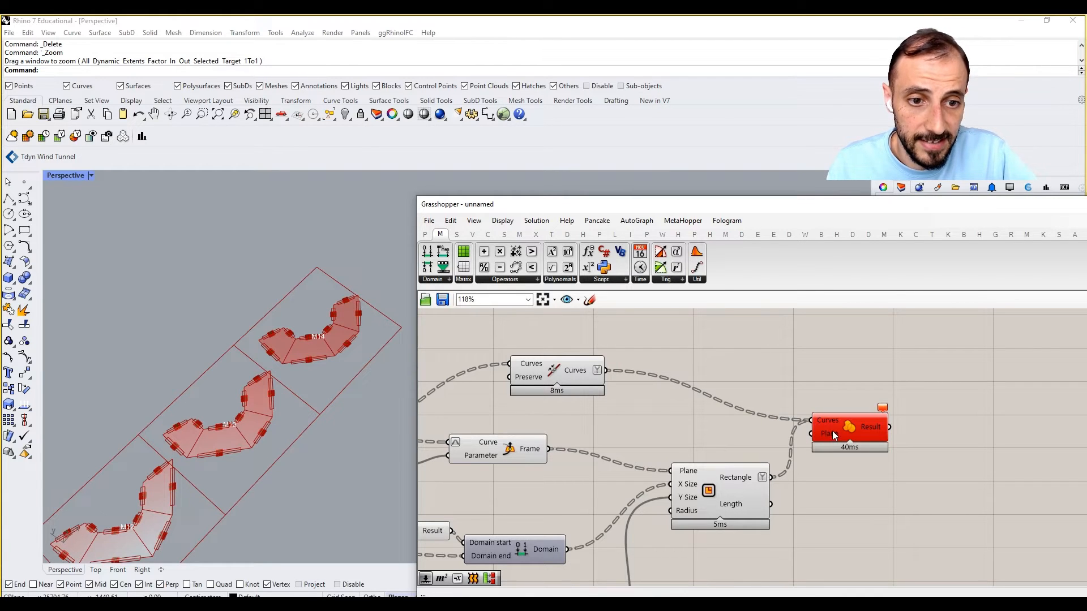
left_click(824, 377)
left_click_drag(550, 448, 818, 436)
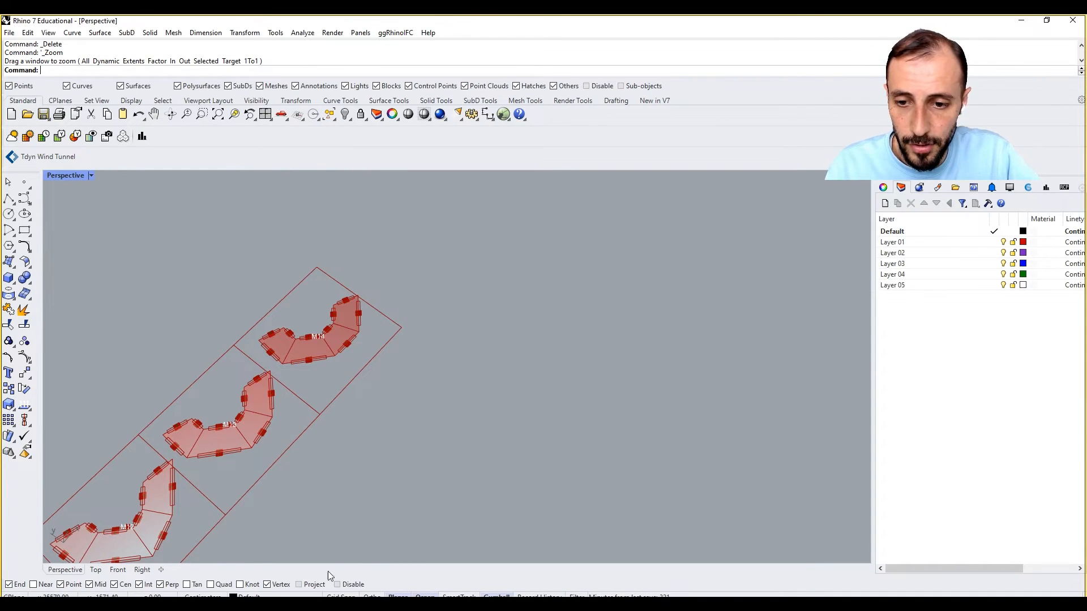
- Reopen the Grasshopper window with the Grasshopper command, select Region Union, and place the window beside the unrolled modules
right_click_drag(400, 404, 413, 402, "shift")
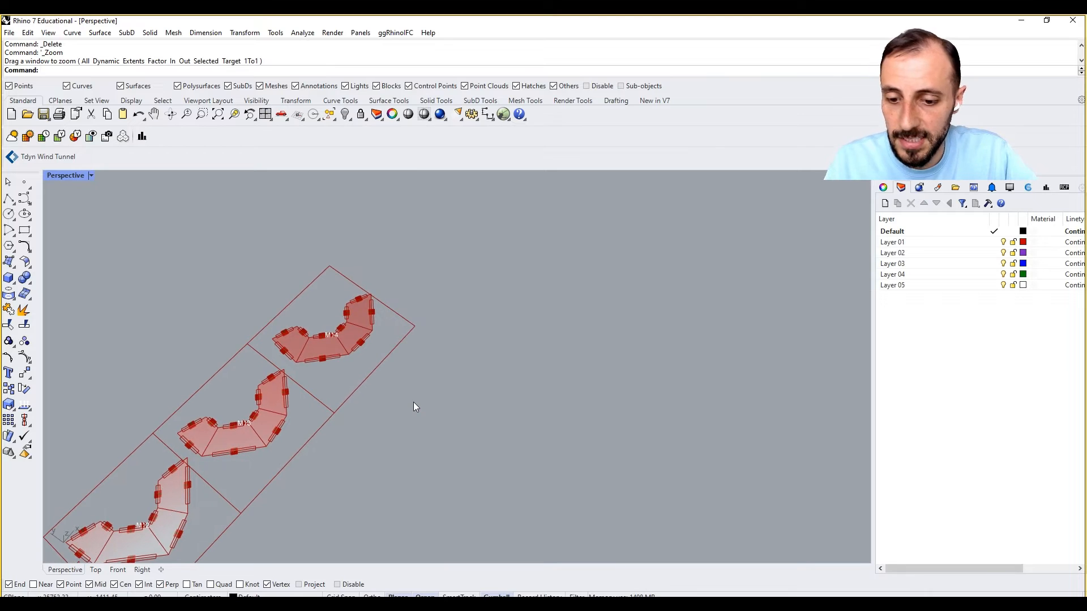
type("Grasshopper")
key("Return")
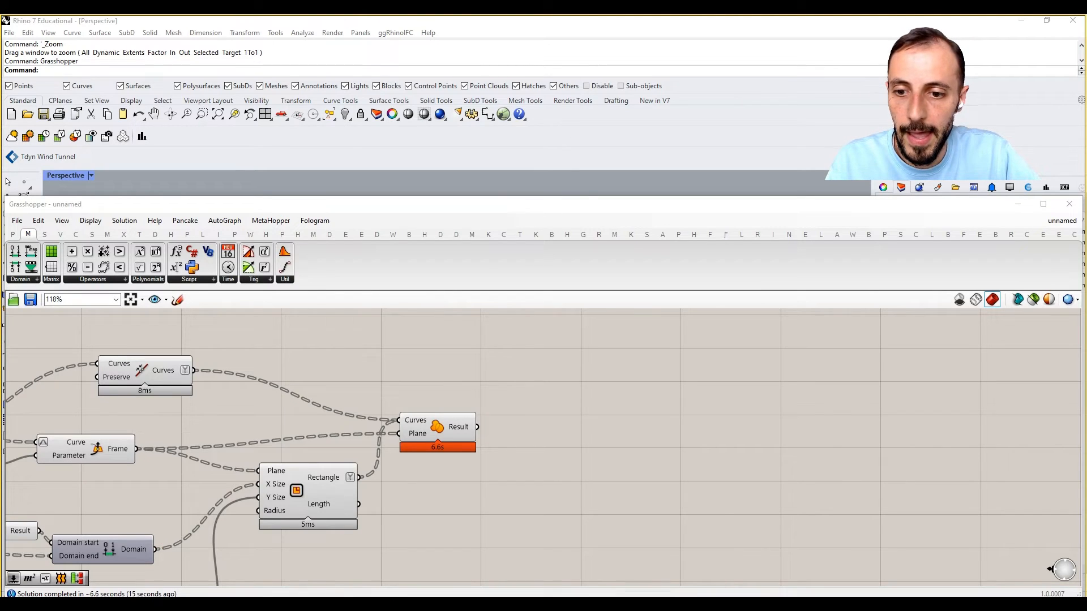
left_click(446, 425)
left_click_drag(316, 204, 834, 192)
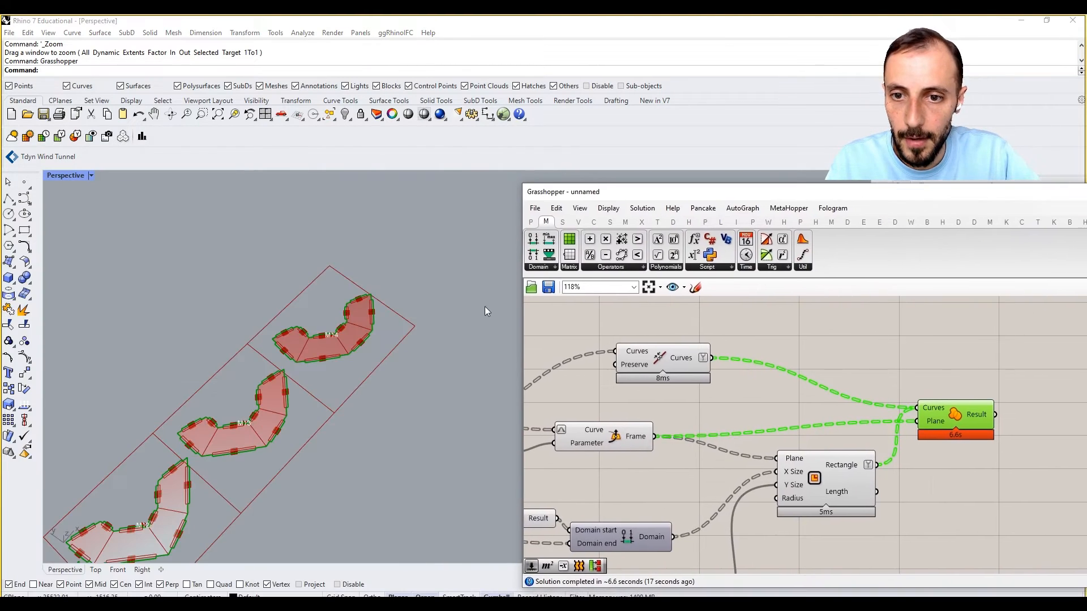
- Turn off the preview of all flap-building components upstream of Region Union, leaving the Region Union preview on
scroll(303, 343, "up", 1)
scroll(306, 341, "up", 5)
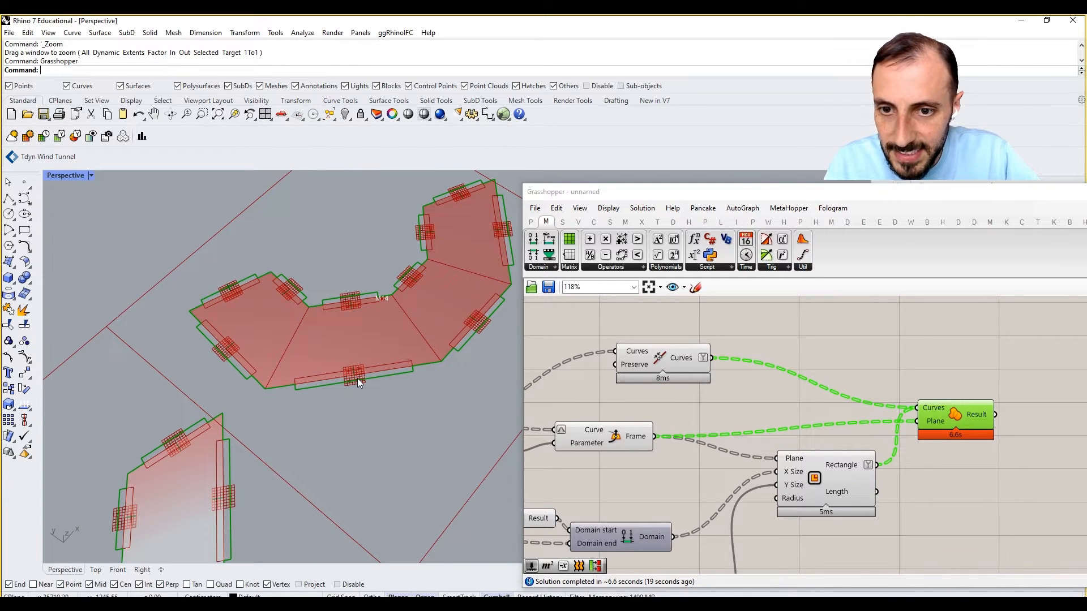
scroll(342, 372, "up", 2)
scroll(877, 445, "down", 5)
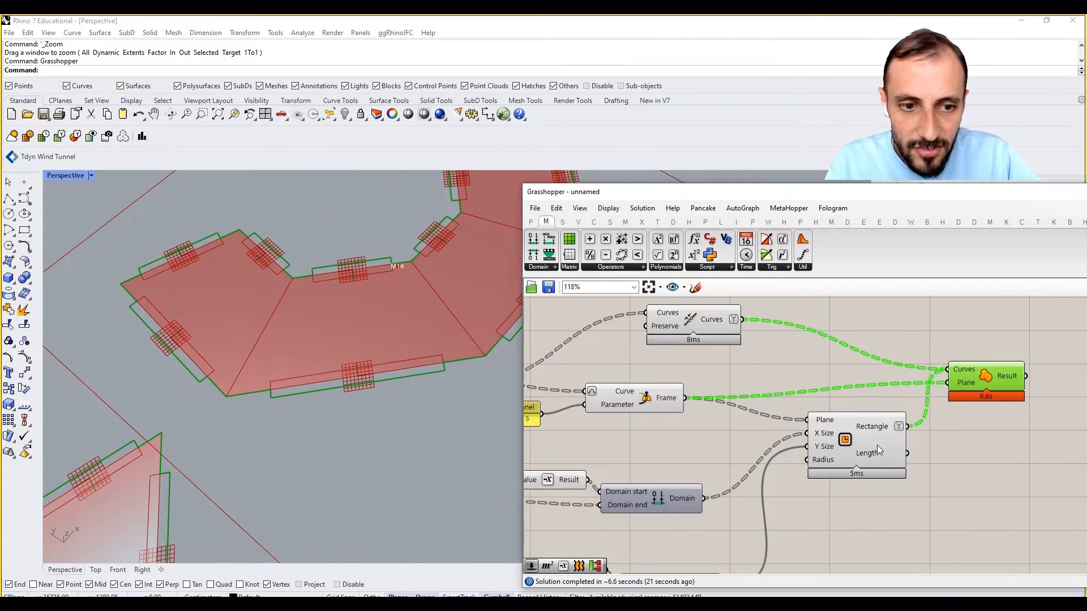
left_click_drag(885, 369, 598, 521)
right_click(618, 425)
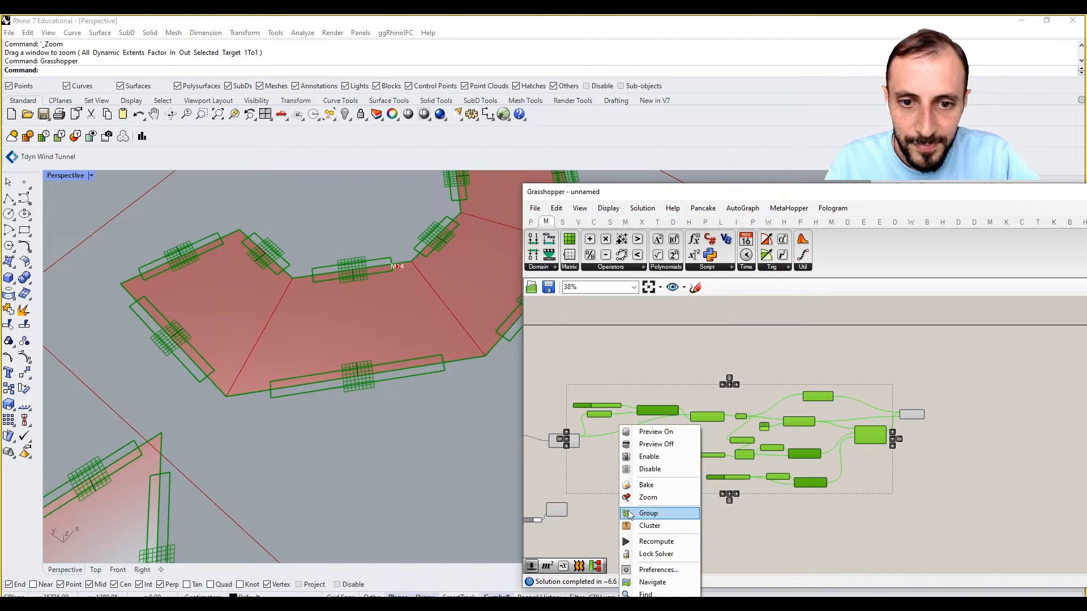
left_click(669, 443)
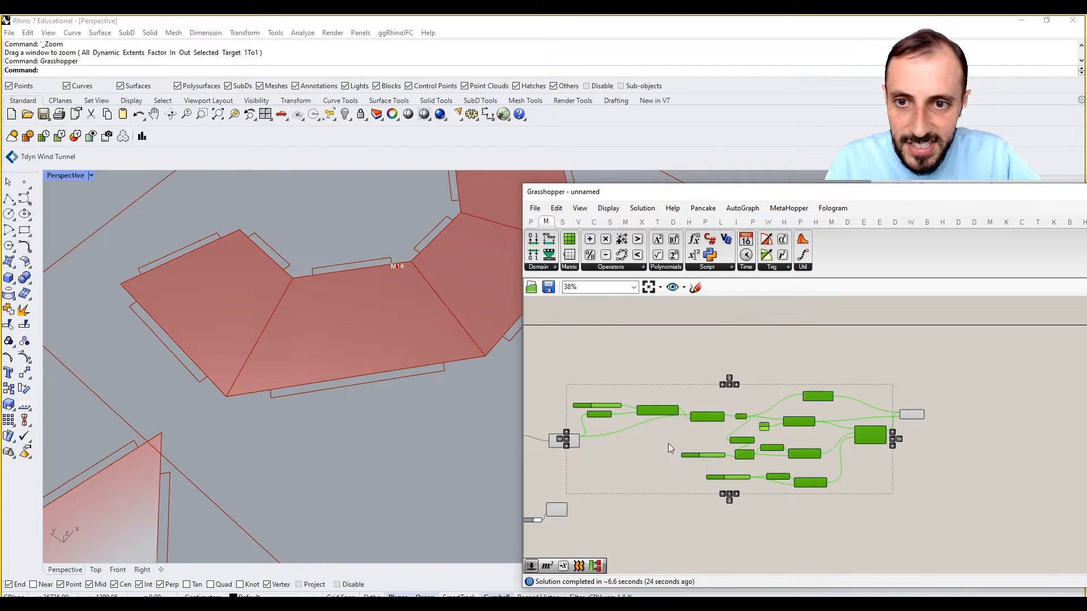
- Highlight the Region Union result and examine the merged flap outlines on the modules at both ends of the row
scroll(900, 422, "up", 3)
left_click(905, 422)
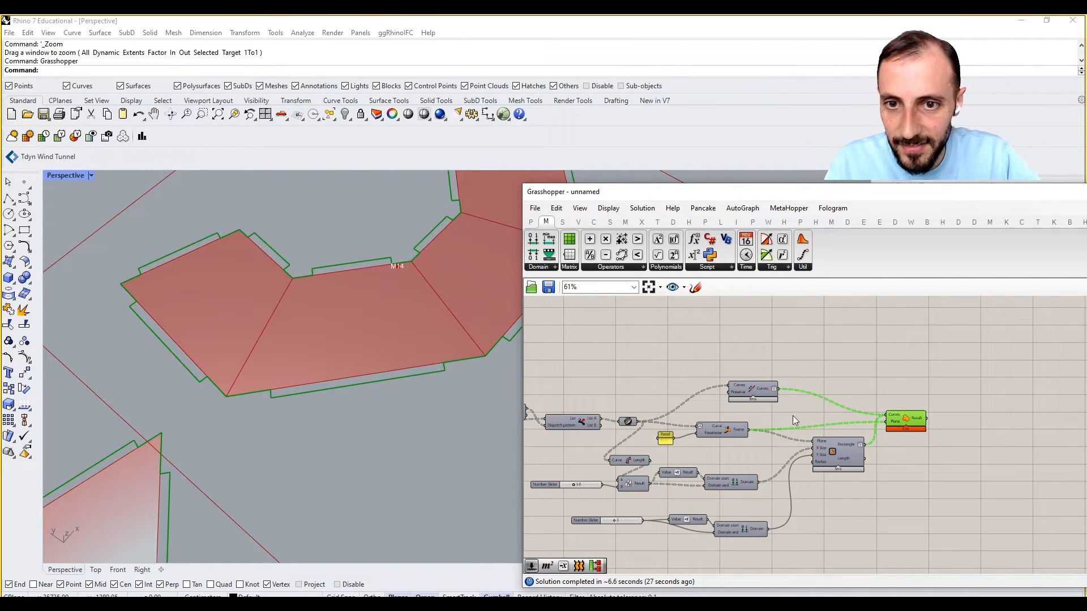
scroll(330, 369, "down", 10)
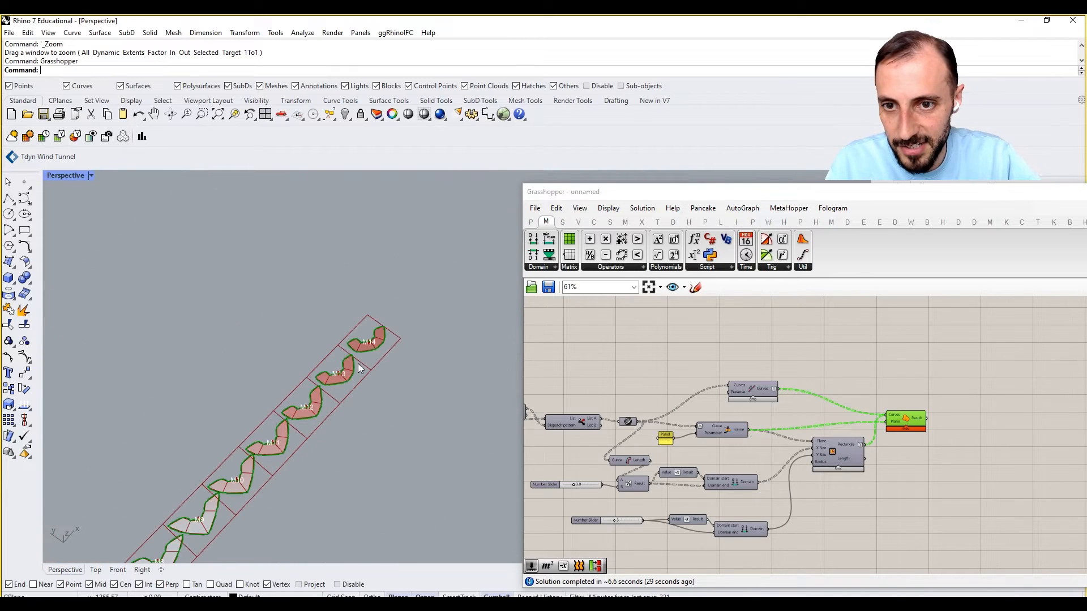
scroll(391, 324, "down", 9)
right_click_drag(339, 398, 388, 321, "shift")
scroll(378, 324, "down", 7)
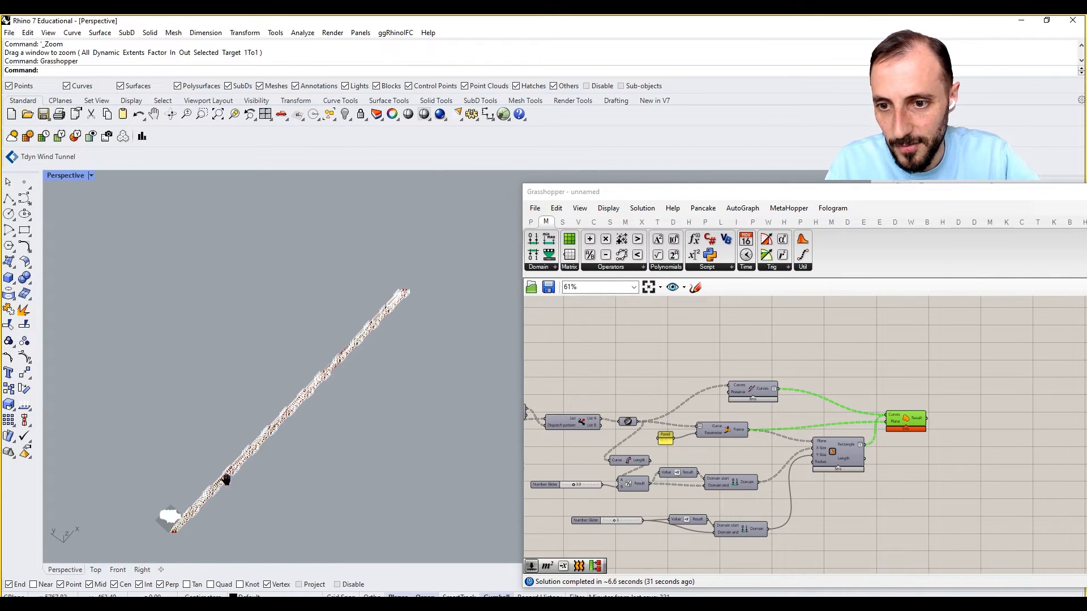
right_click_drag(226, 479, 277, 379, "shift")
scroll(253, 410, "up", 8)
scroll(253, 411, "up", 10)
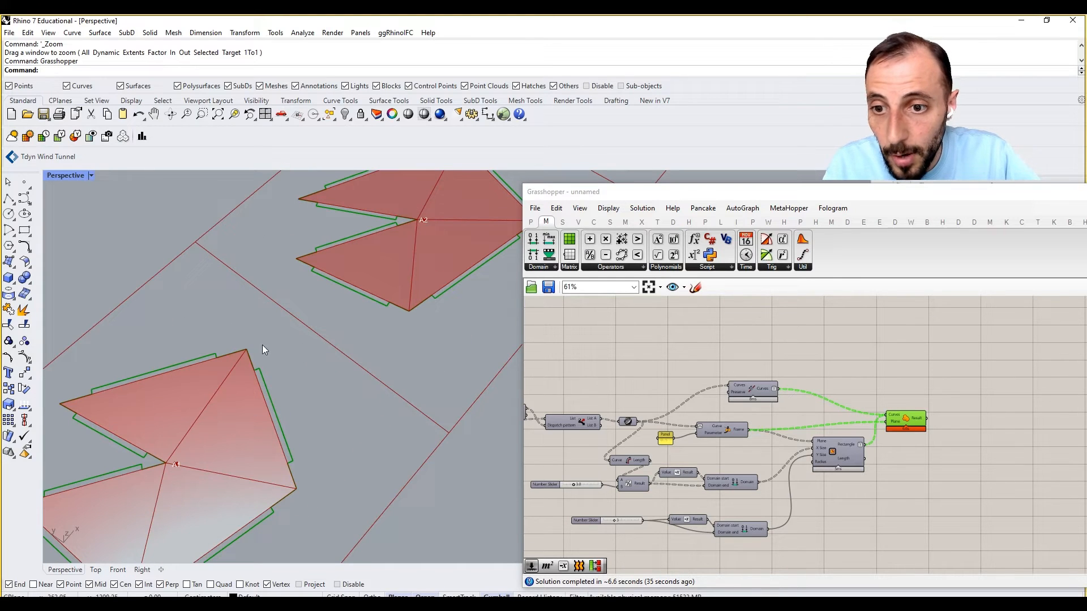
right_click_drag(356, 371, 378, 186, "shift")
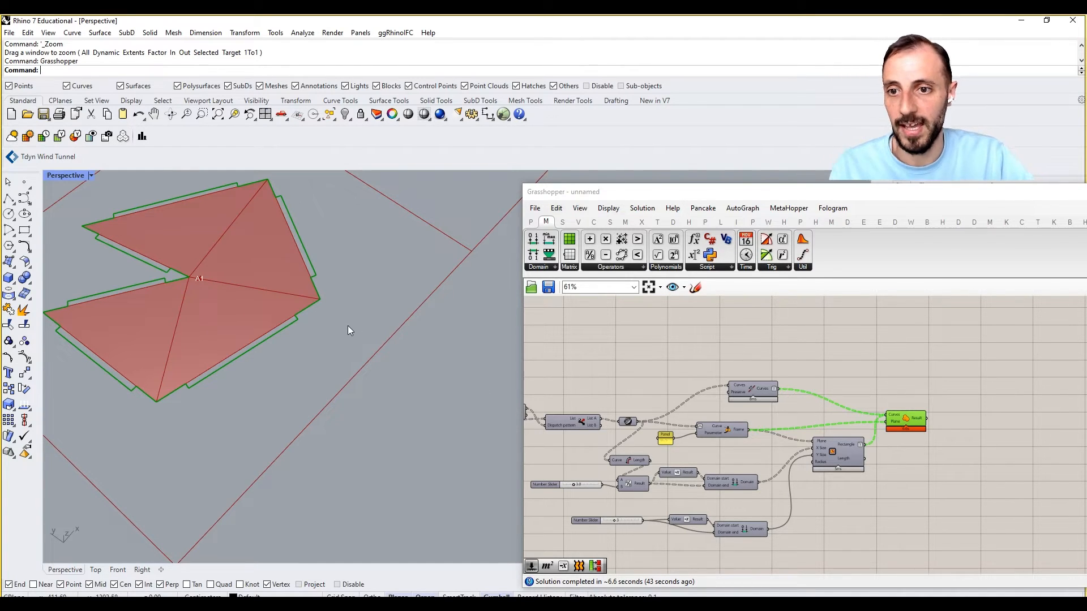
- Examine the connections of the Text Tag component and of the Area component fed by the grid cells
right_click_drag(649, 365, 779, 355)
scroll(779, 355, "down", 6)
right_click_drag(629, 398, 712, 399)
scroll(712, 399, "up", 4)
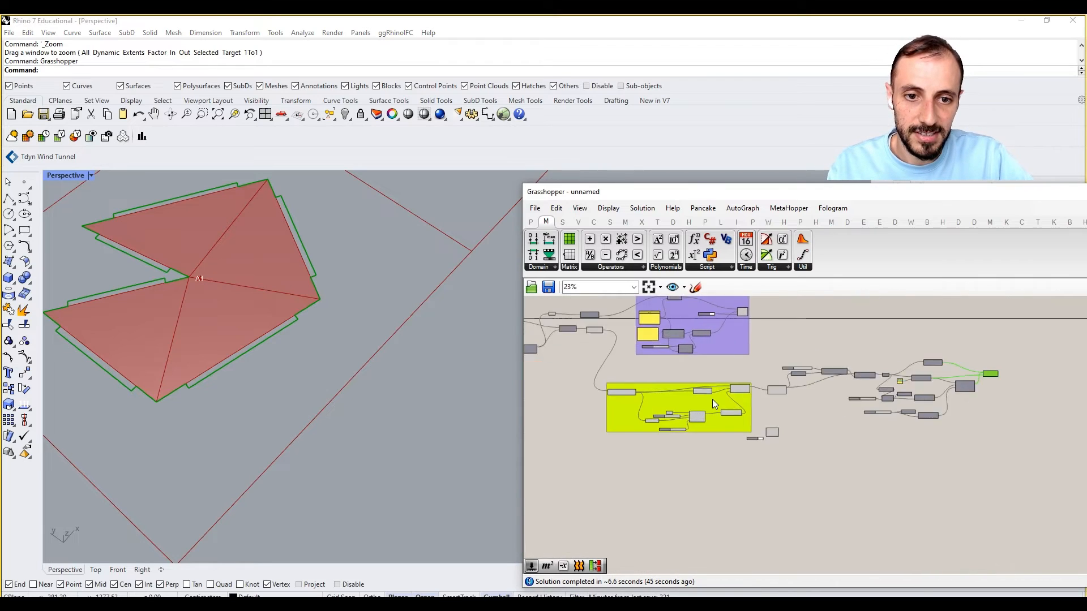
scroll(813, 453, "up", 3)
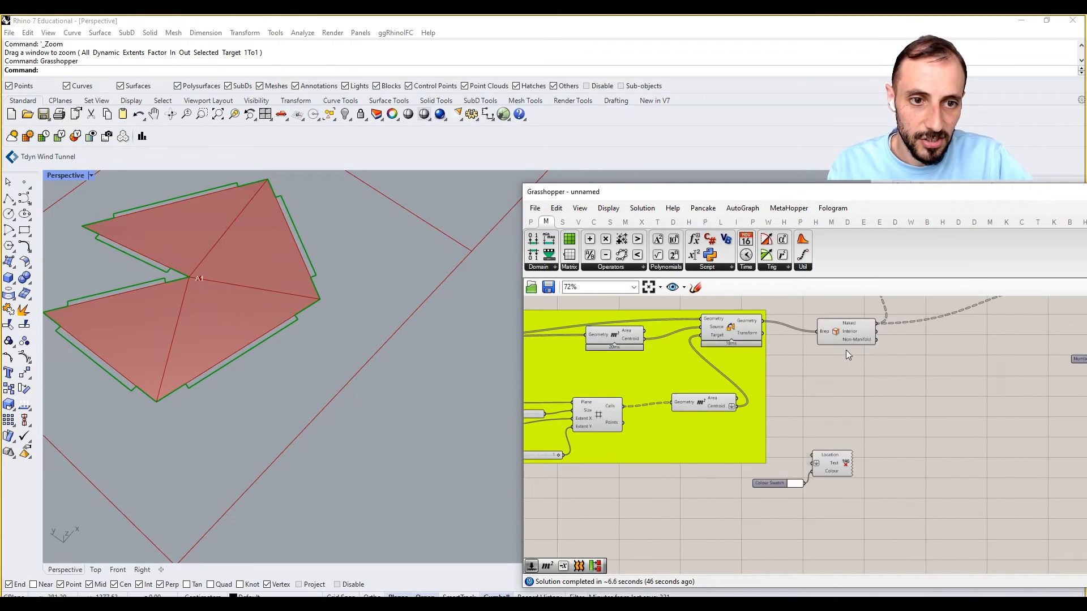
left_click(839, 453)
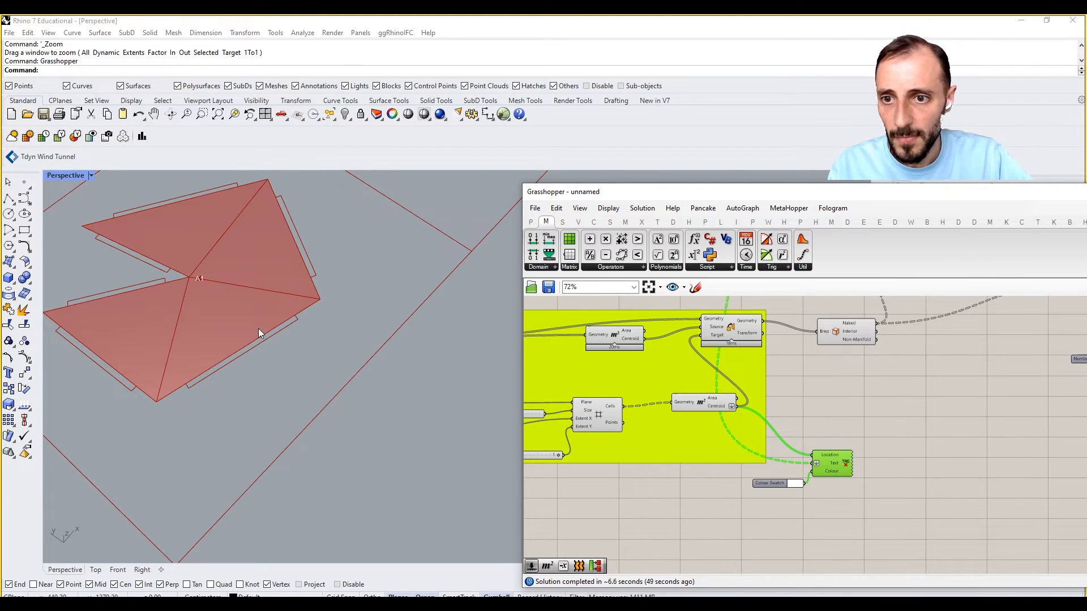
right_click_drag(259, 333, 270, 338, "shift")
scroll(399, 387, "down", 5)
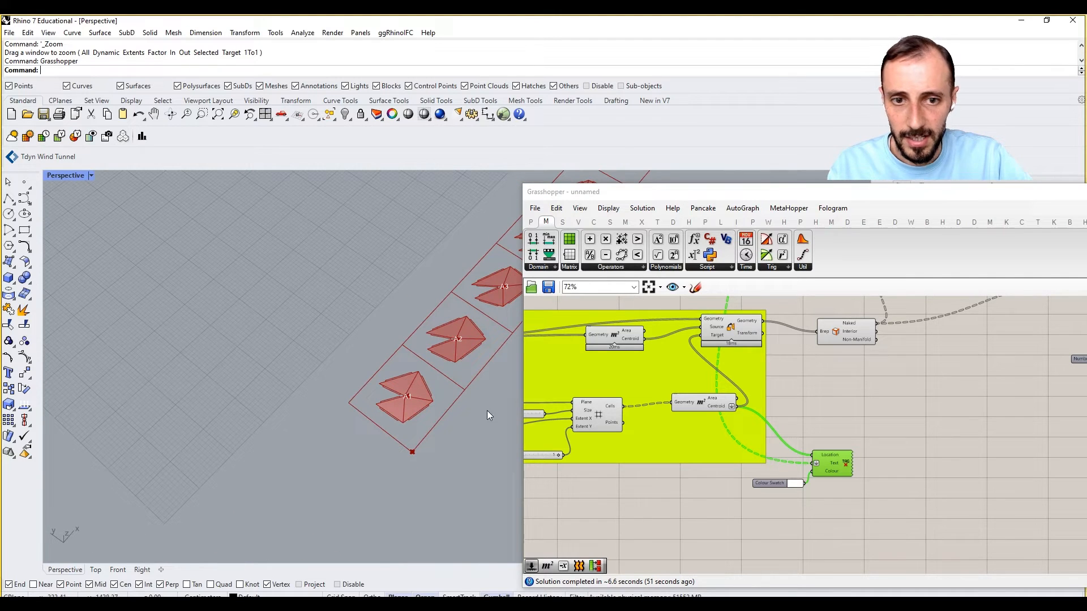
left_click(703, 404)
scroll(791, 423, "up", 3)
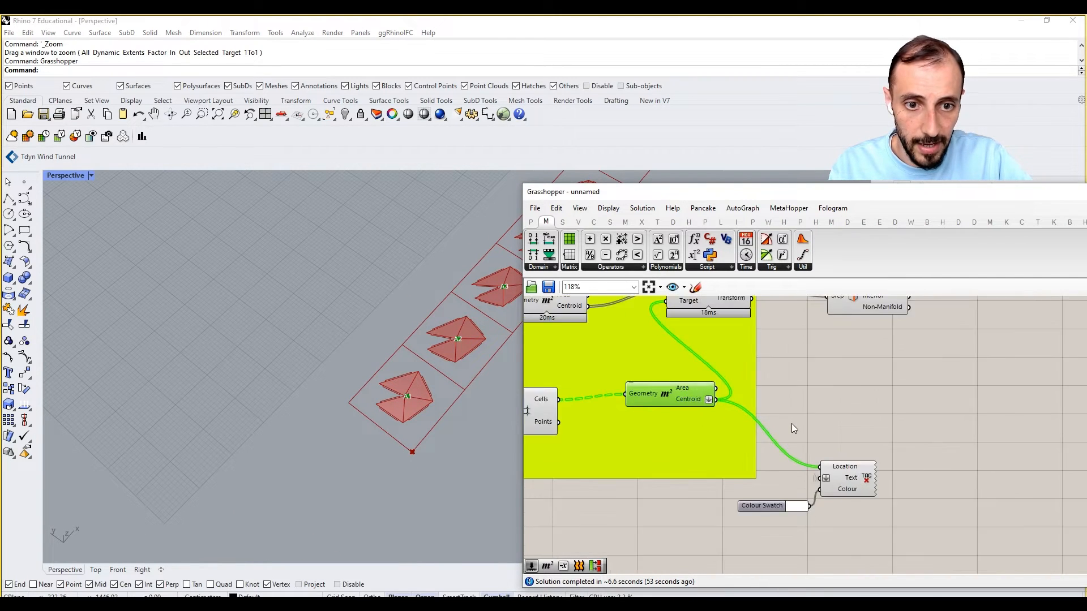
right_click_drag(809, 408, 846, 415)
double_click(847, 413)
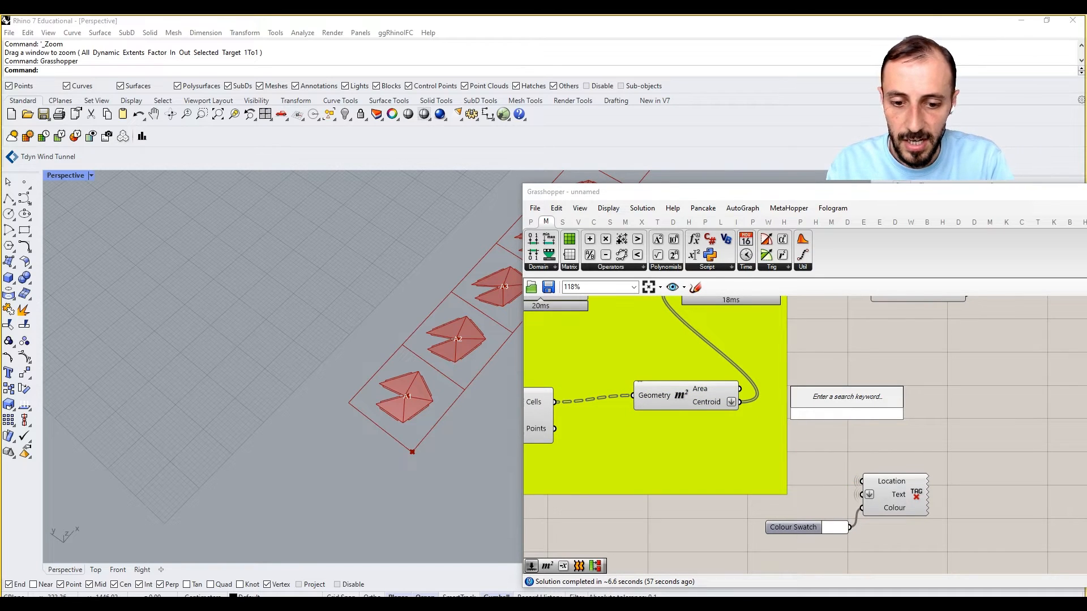
type("dec")
key("Escape")
right_click_drag(846, 413, 850, 466)
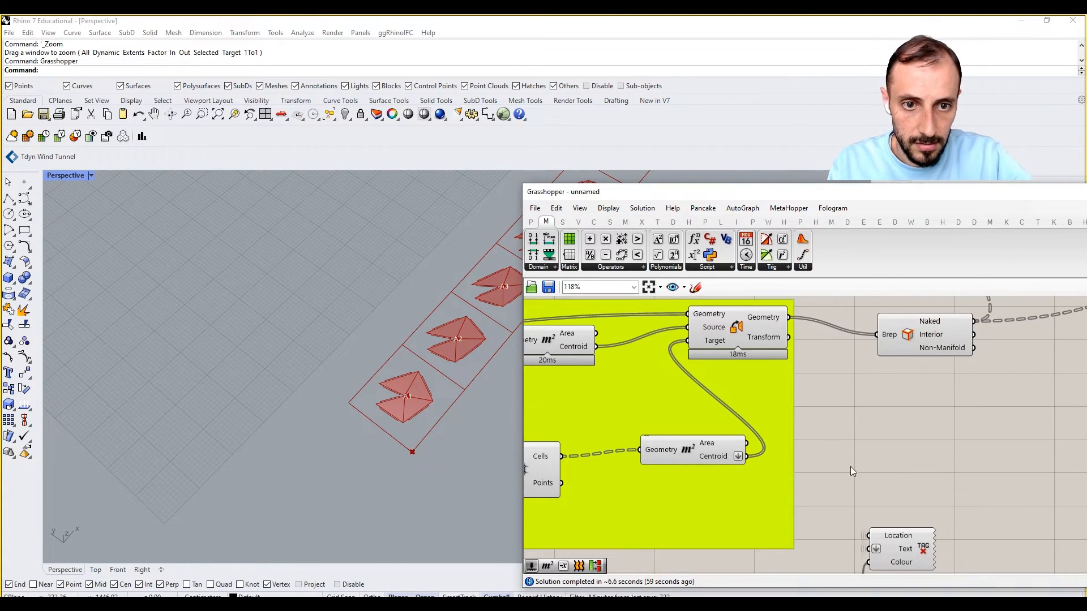
scroll(897, 387, "down", 5)
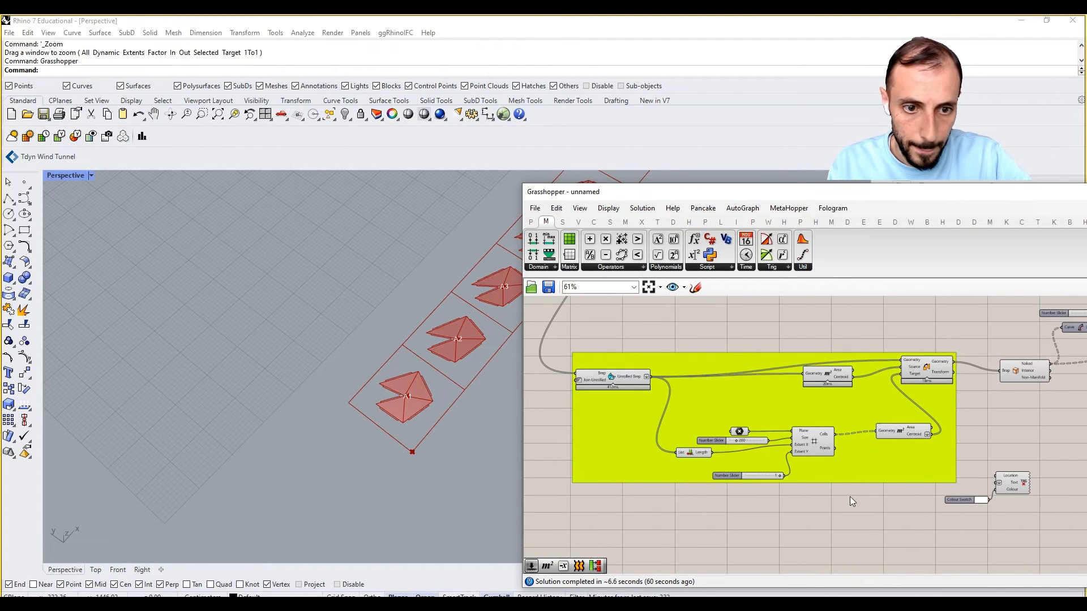
double_click(857, 490)
key("Escape")
left_click(1010, 481)
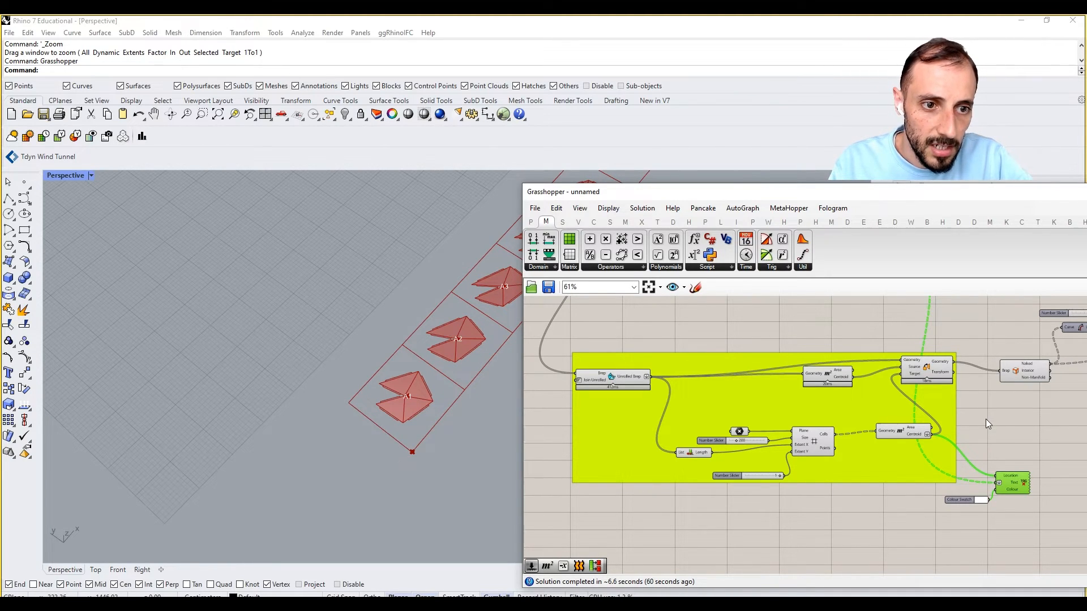
double_click(993, 433)
type("dec")
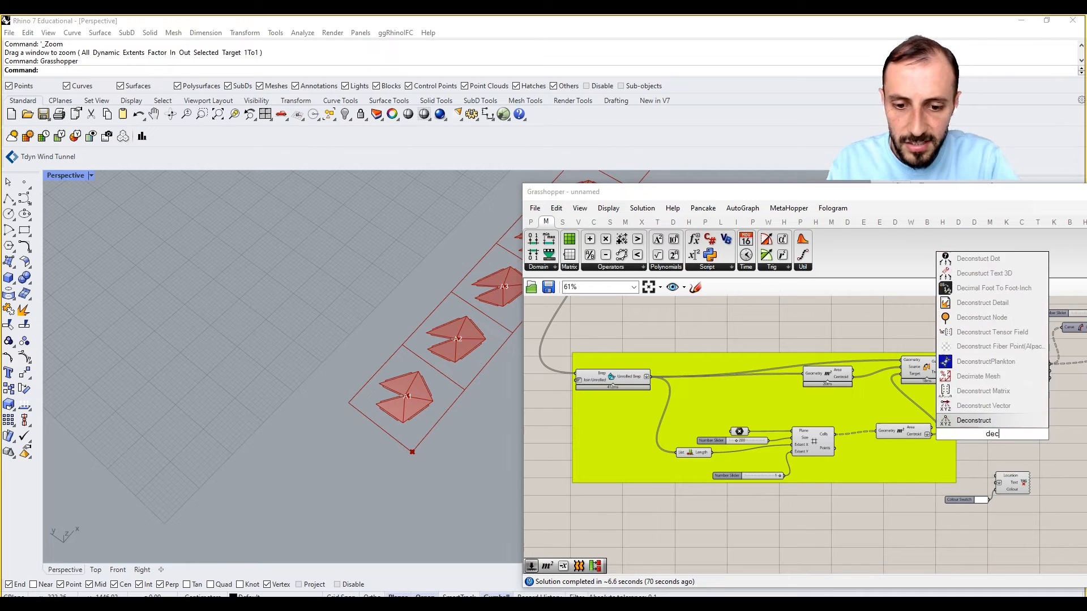
type("ons")
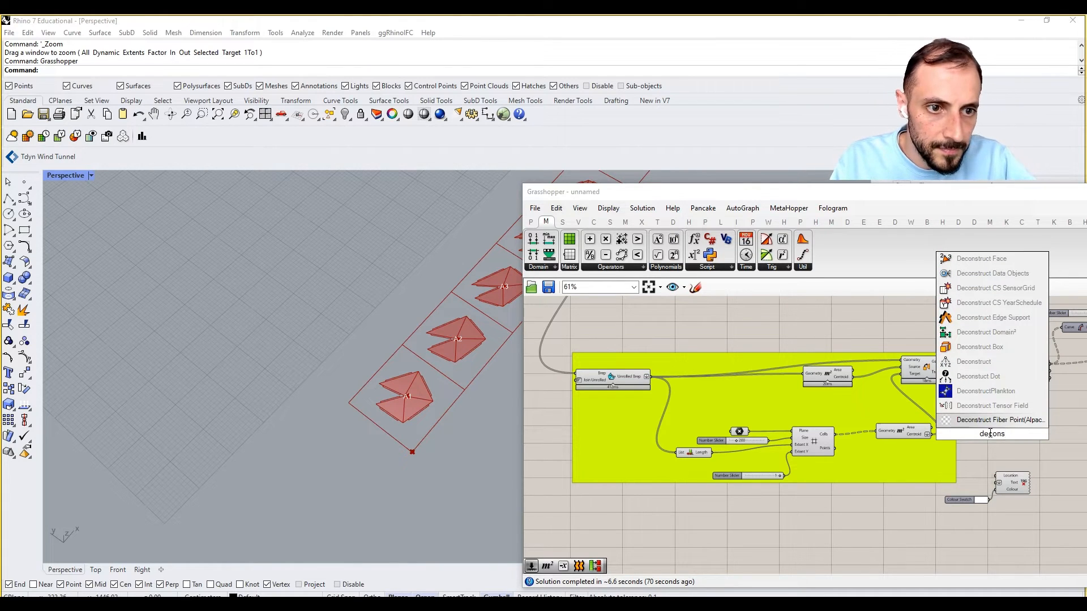
type("truc brep")
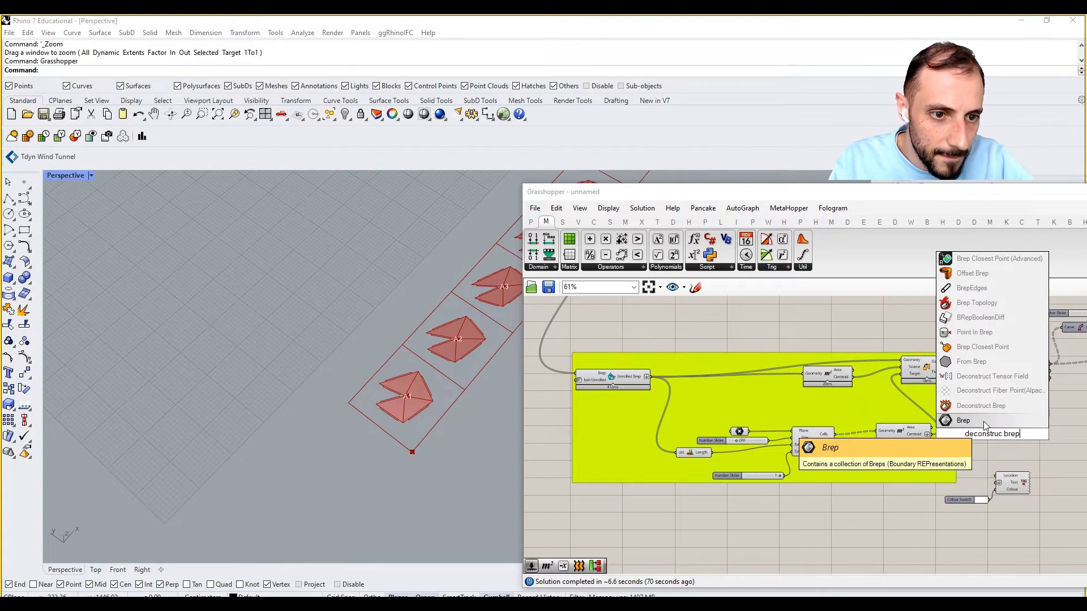
left_click(975, 418)
left_click(992, 434)
- Add a Deconstruct Brep component above the Text Tag and feed it the oriented modules from the Orient component's Geometry output
double_click(992, 437)
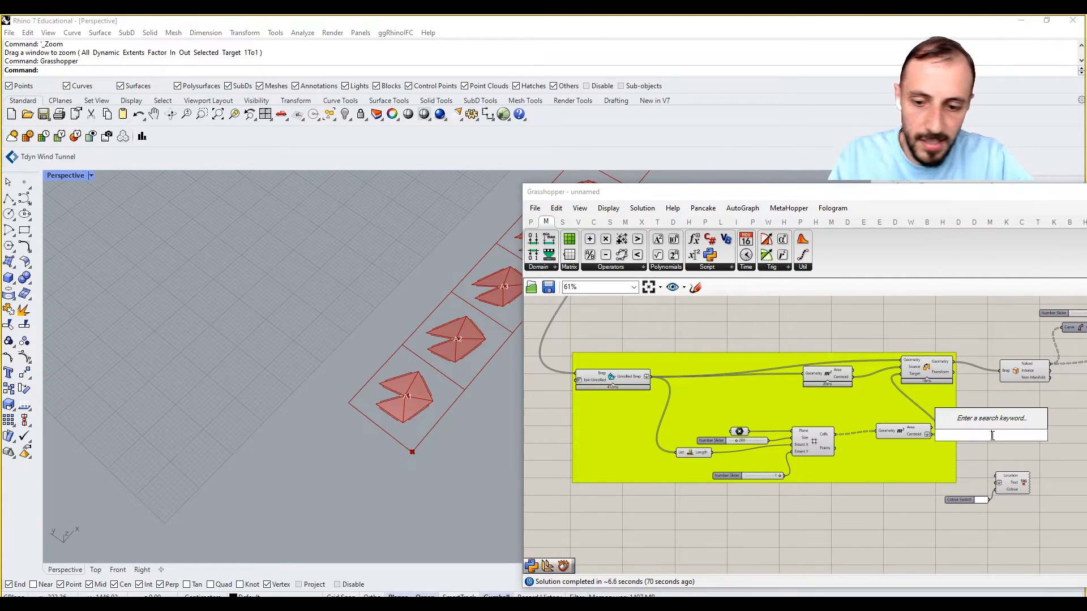
type("deconstrct brep")
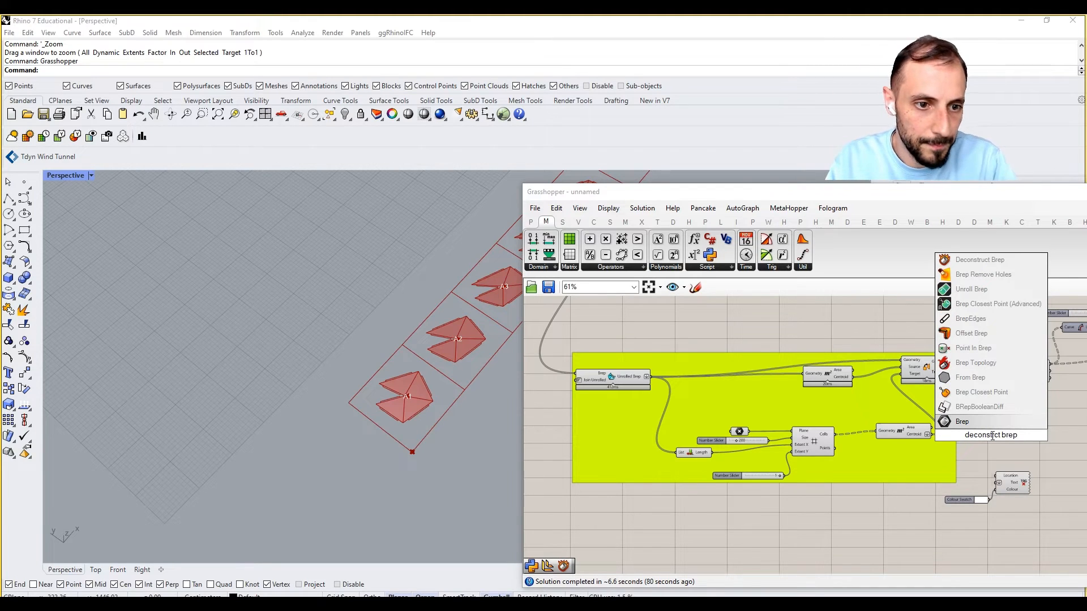
left_click(982, 259)
left_click_drag(953, 362, 972, 434)
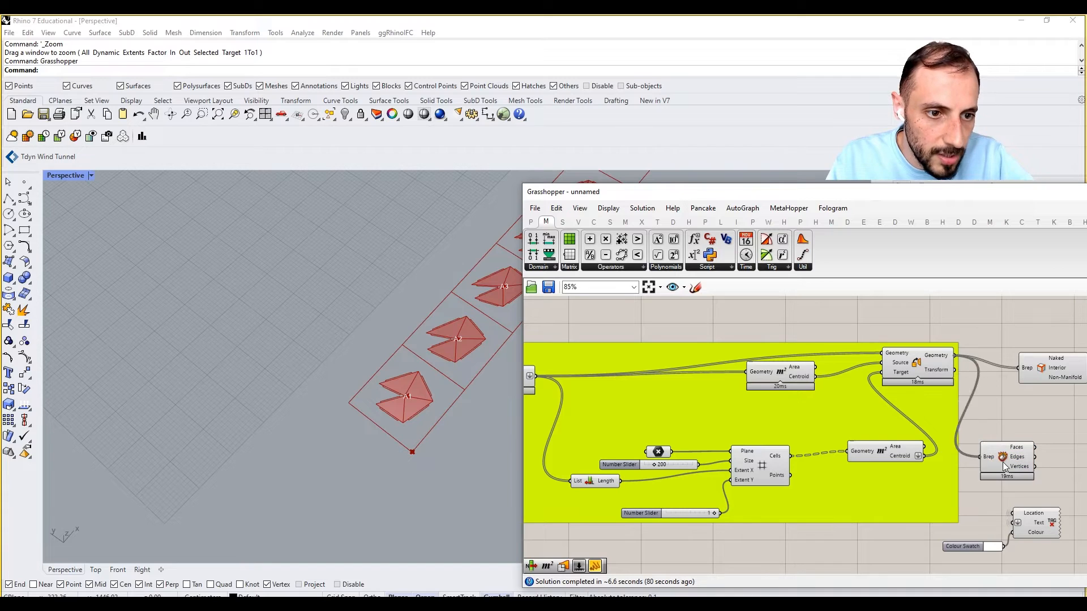
scroll(956, 447, "up", 2)
double_click(979, 454)
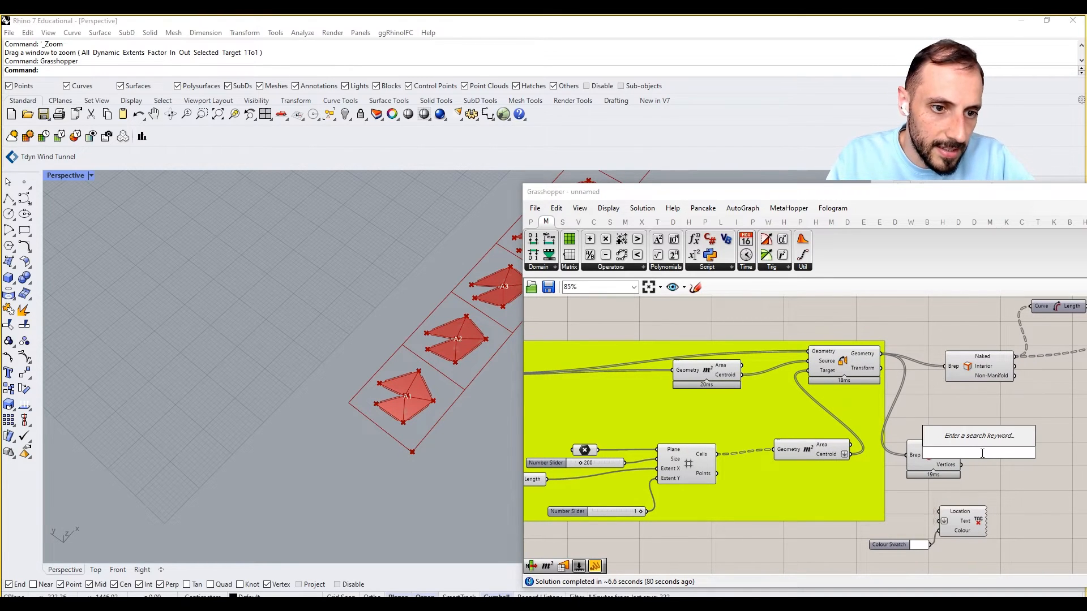
left_click_drag(945, 464, 955, 462)
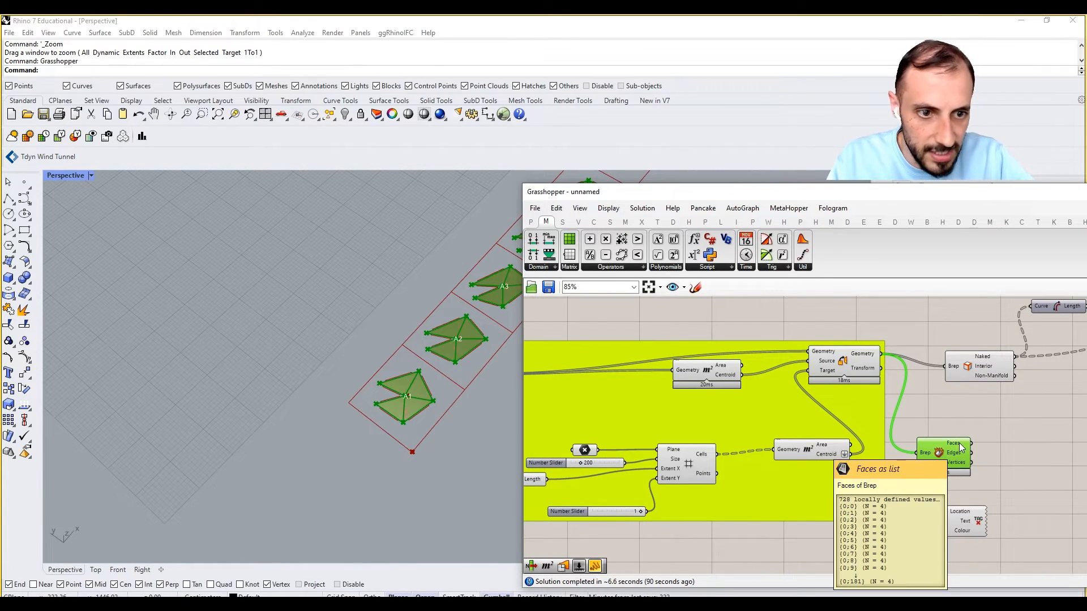
- Add an Area component beside Deconstruct Brep and connect the Faces output to its Geometry input
double_click(1012, 452)
type("area")
left_click(994, 438)
mouse_move(1004, 452)
left_mouse_down()
mouse_move(1025, 453)
mouse_move(999, 453)
left_mouse_up()
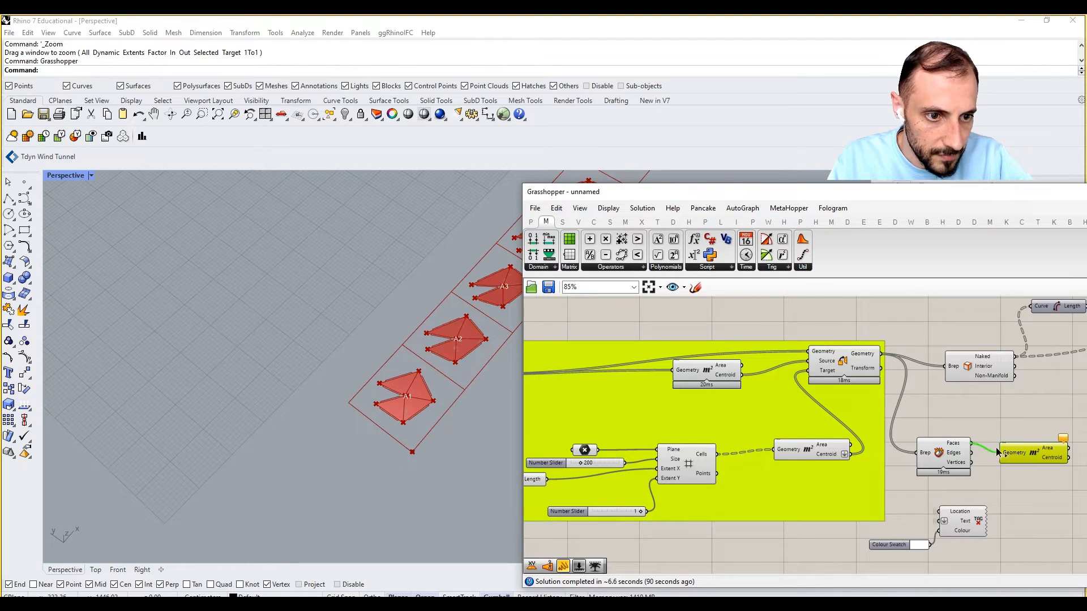
- Connect the face Area component's Centroid output to the Text Tag's Location input and check the labels on the modules
left_click(962, 512)
right_click_drag(977, 496, 946, 463)
left_click(945, 463)
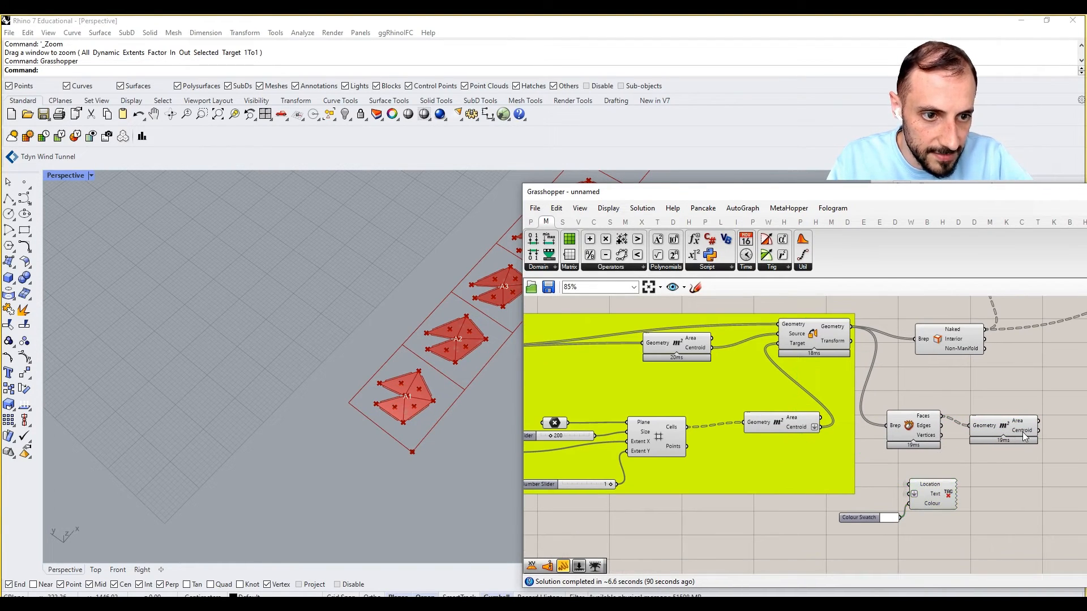
mouse_move(1023, 436)
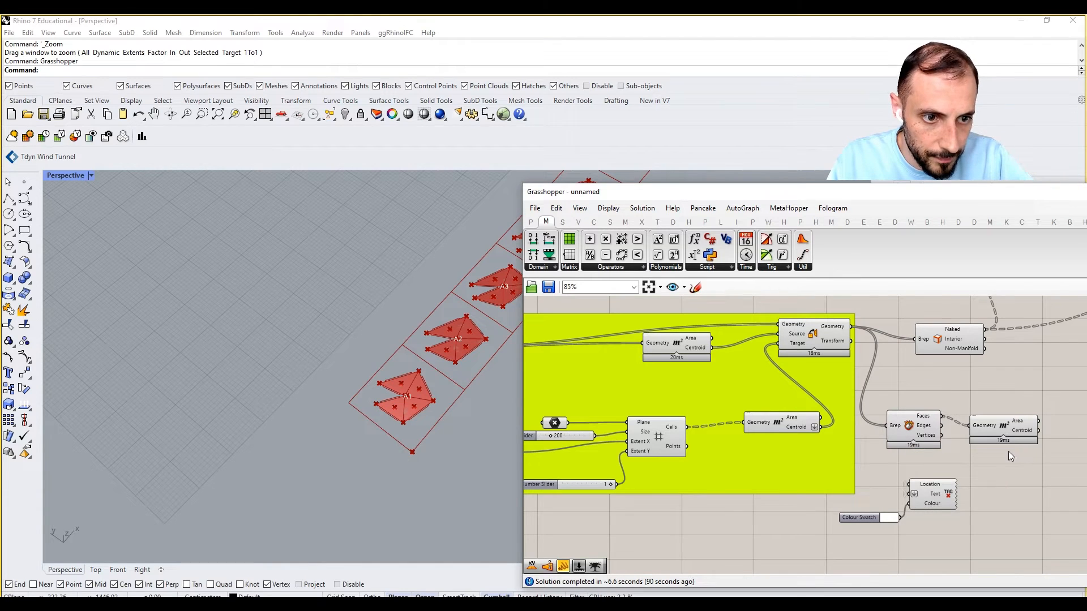
scroll(962, 461, "up", 1)
left_click_drag(1051, 423, 900, 487)
left_click(920, 496)
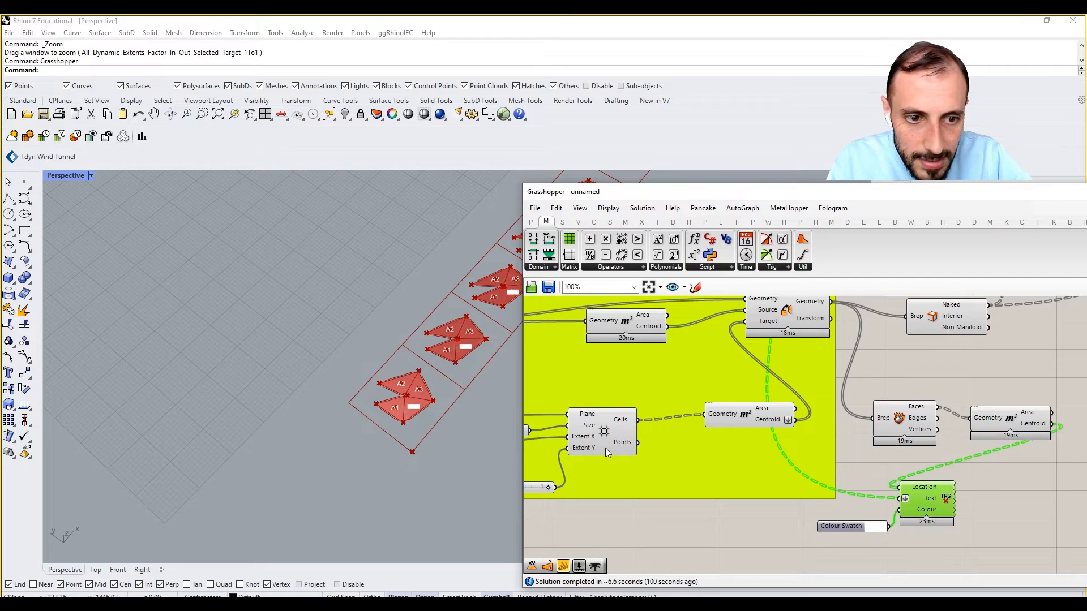
scroll(407, 392, "up", 10)
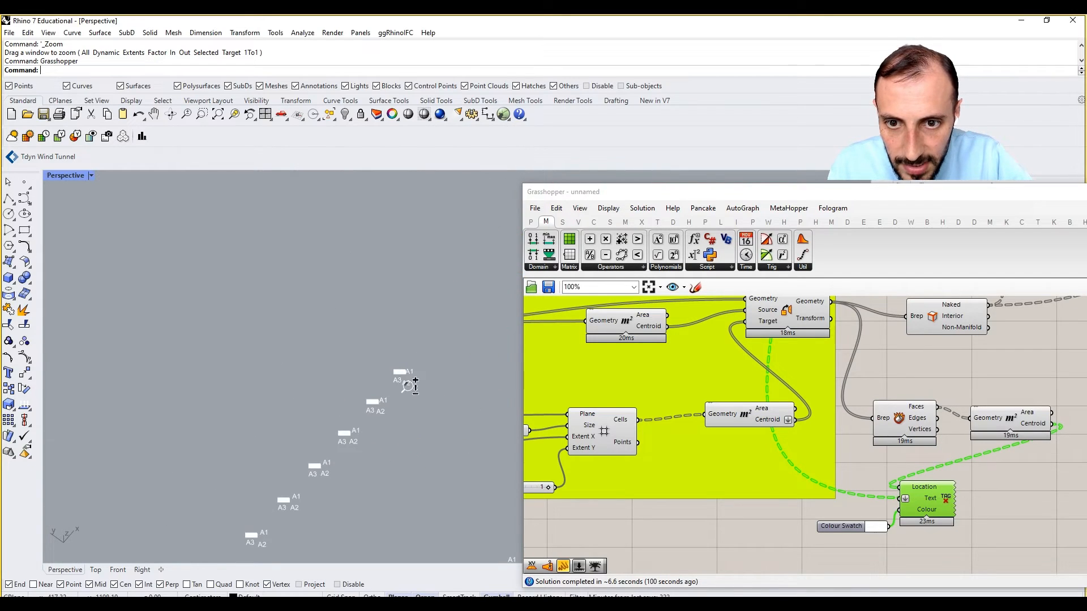
scroll(409, 400, "down", 10)
- Add a List Item component above the face Area component and connect Deconstruct Brep's Faces output to its List input
right_click_drag(919, 499, 861, 504)
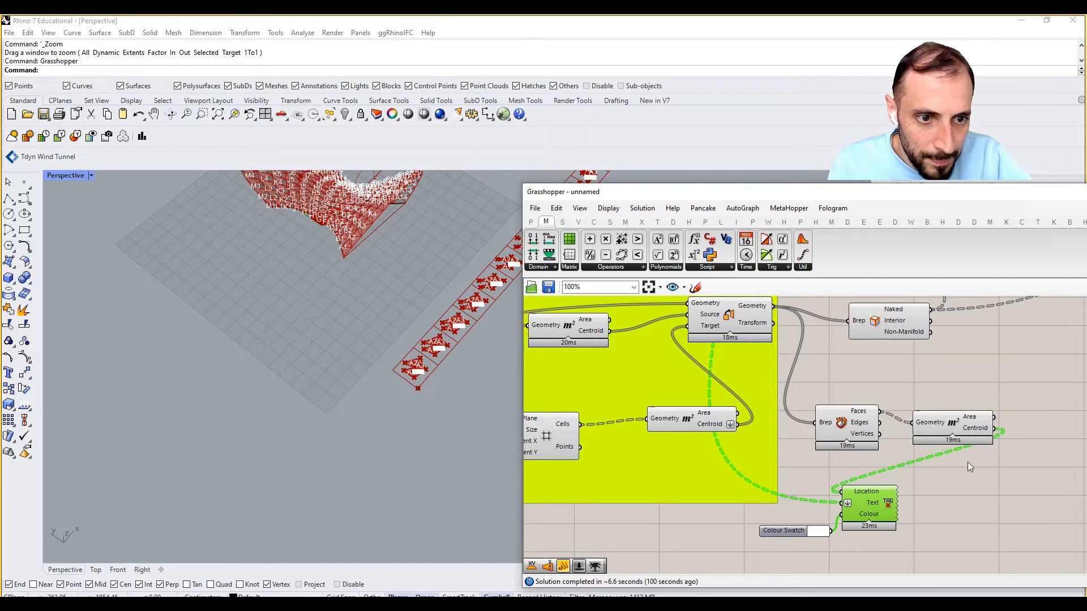
left_click(949, 392)
double_click(918, 386)
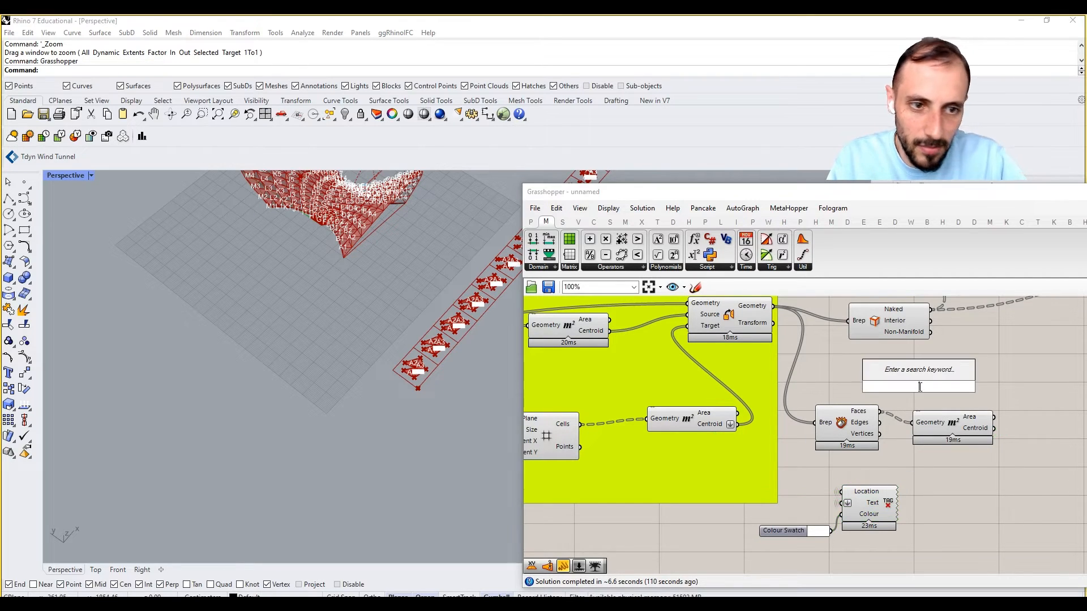
type("item")
key("Up")
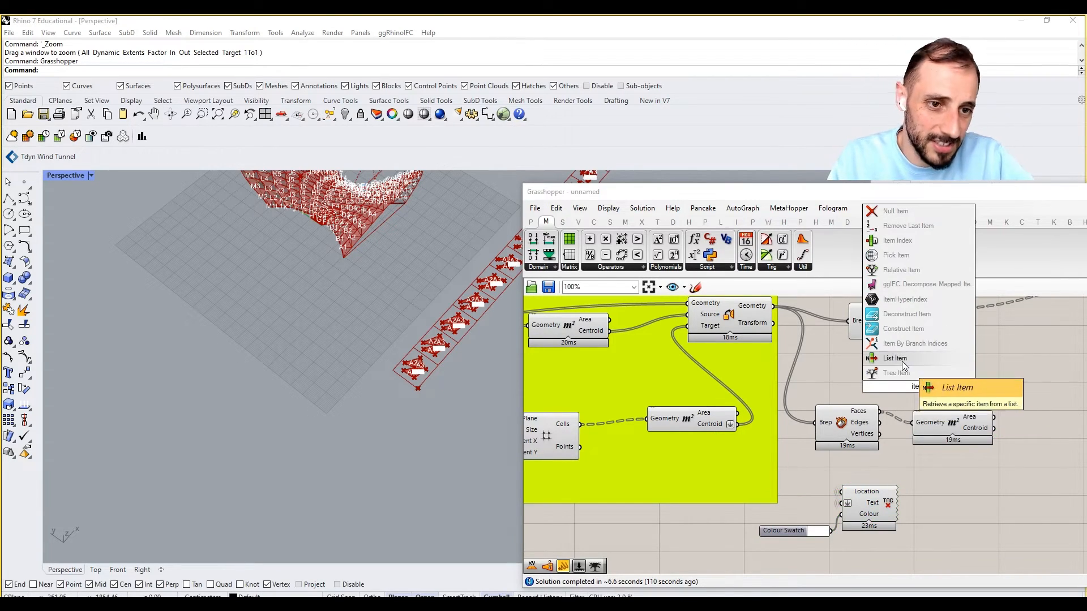
key("Return")
left_click_drag(887, 376, 887, 376)
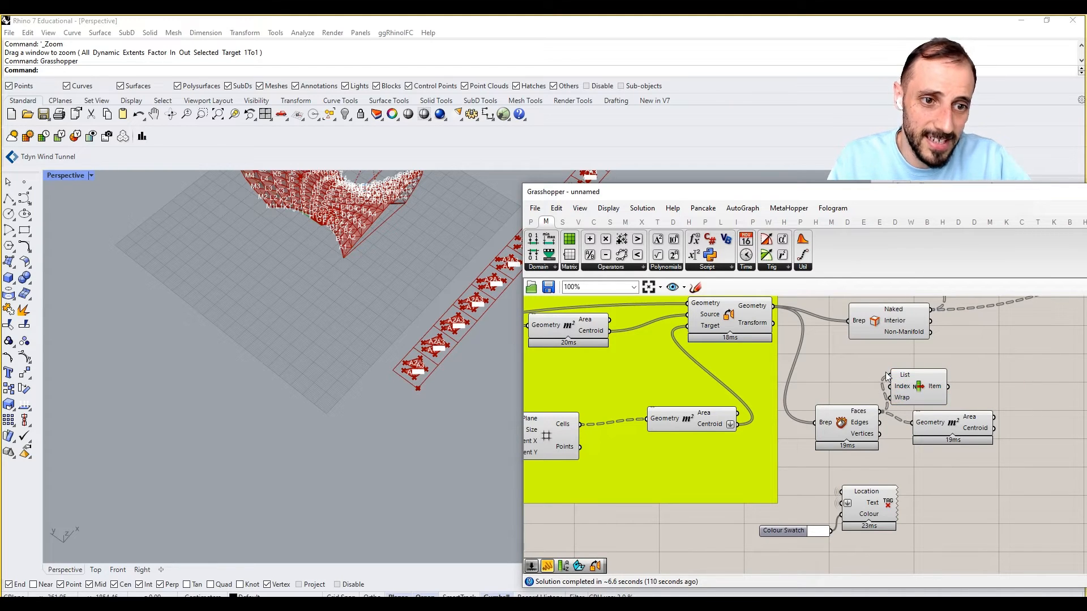
- Feed List Item's output into the Area component in place of all faces, and space the three components out in sequence
left_click(865, 494)
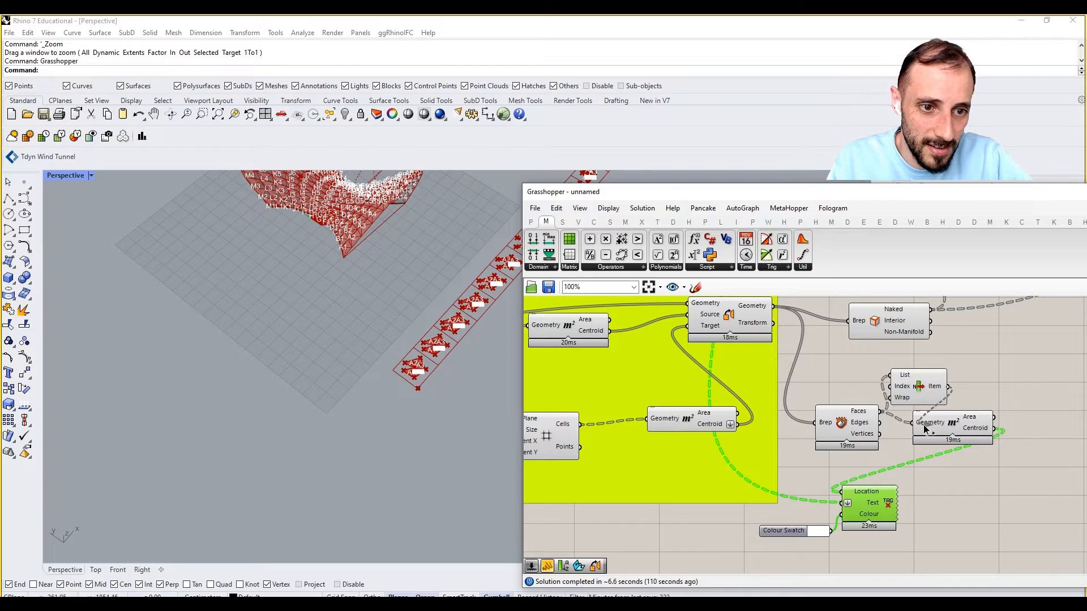
left_click_drag(924, 428, 995, 441)
left_click_drag(838, 424, 827, 424)
left_click(927, 399)
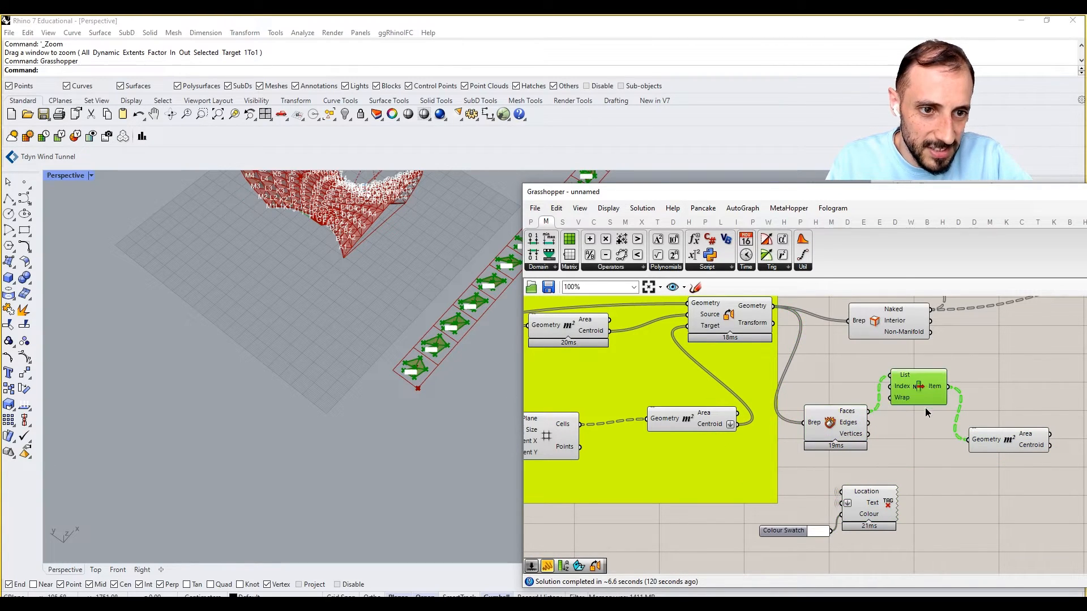
left_click_drag(941, 398, 937, 420)
- Compare the Text Tag's Location data with the Area centroids, reconnect Centroid to Location, and inspect the module labels
mouse_move(991, 443)
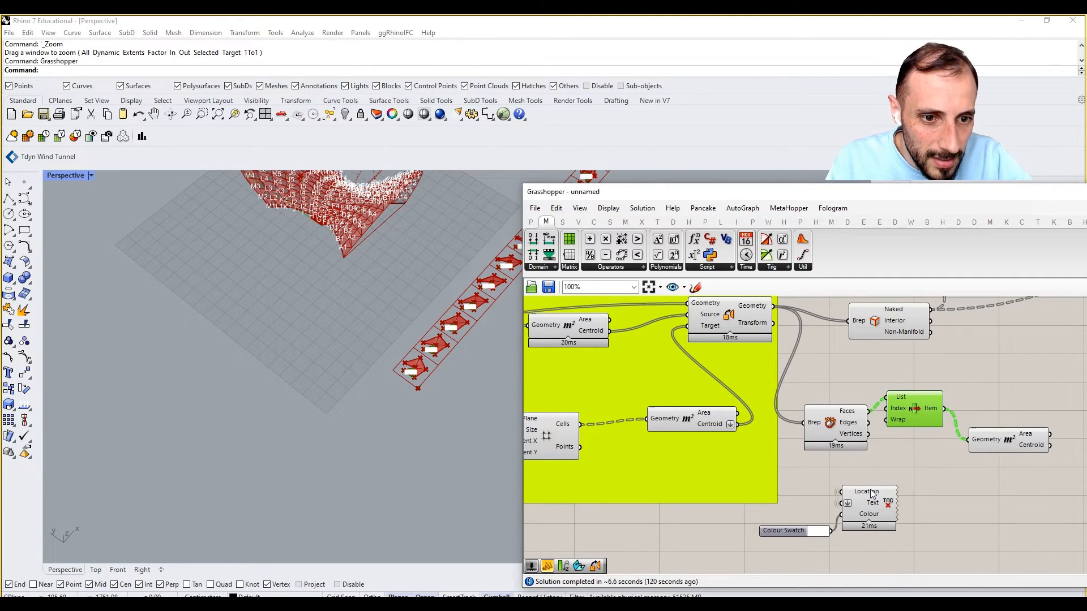
mouse_move(871, 494)
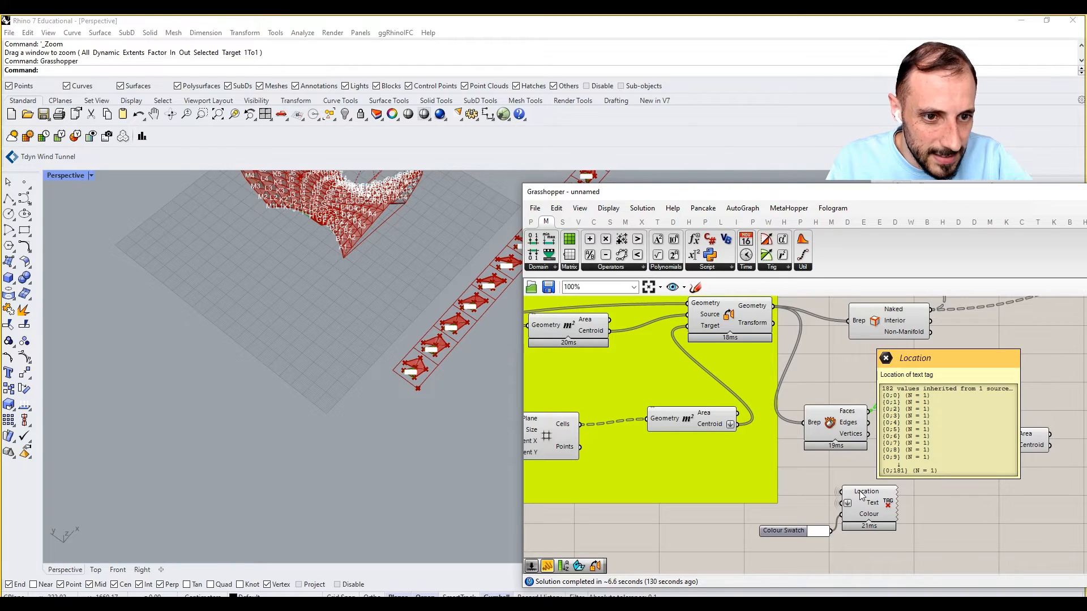
mouse_move(1025, 447)
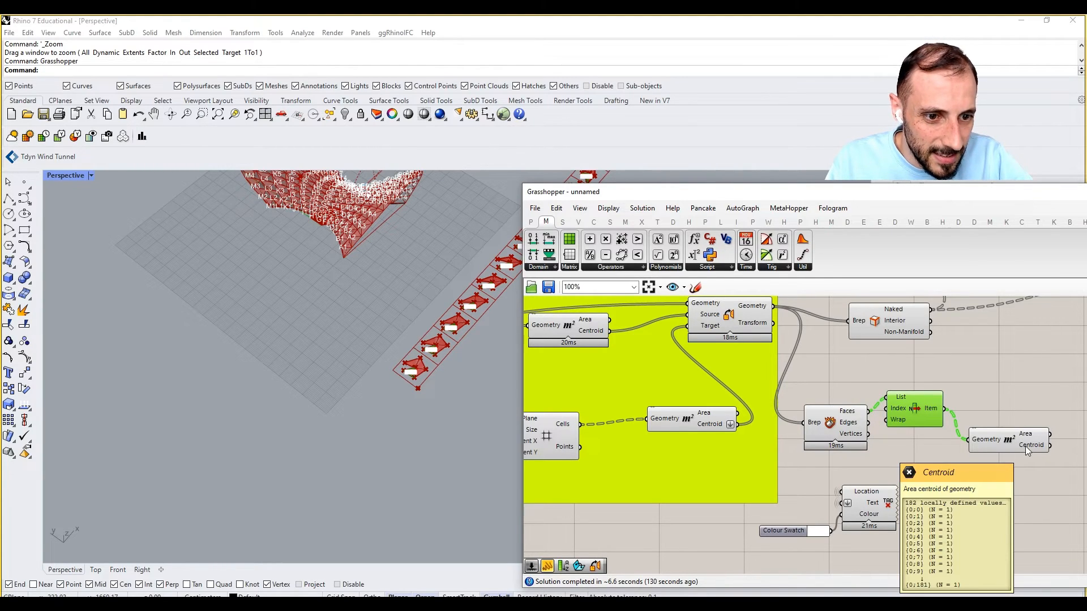
left_click_drag(1050, 446, 862, 496)
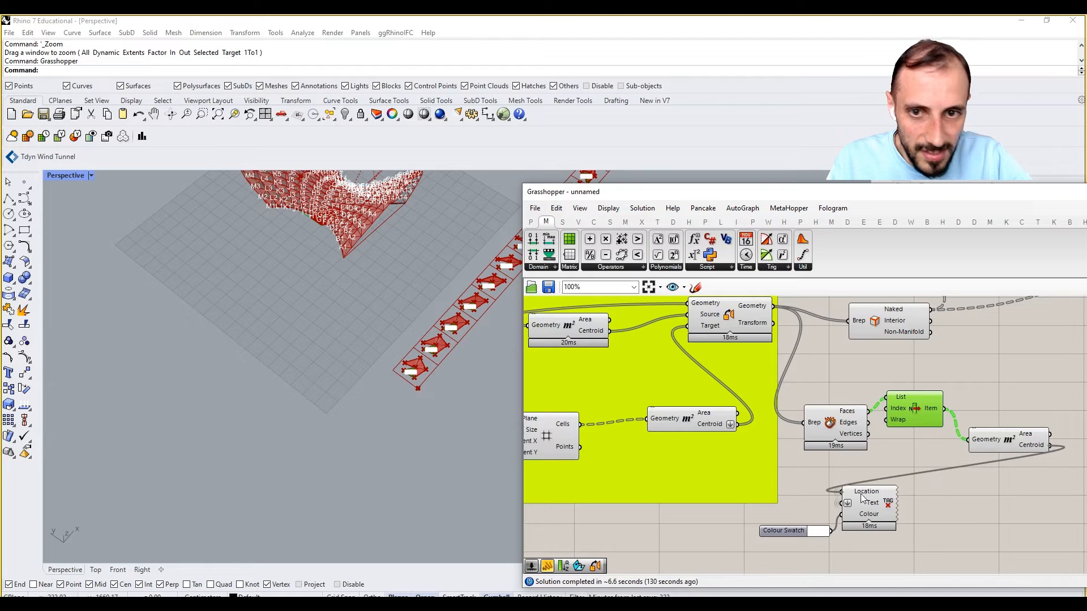
left_click(878, 508)
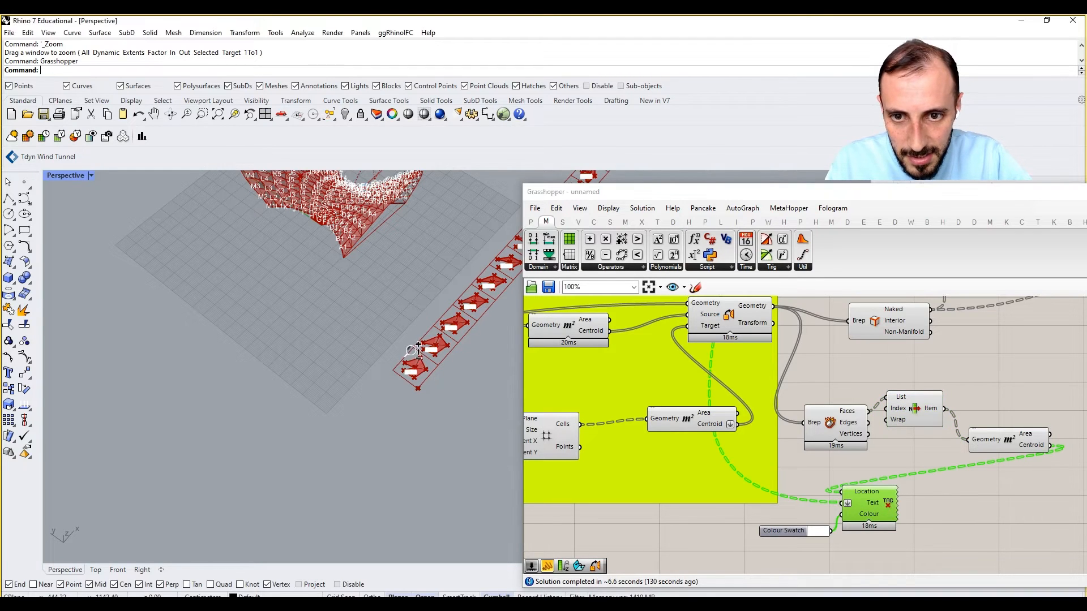
scroll(412, 353, "up", 6)
scroll(415, 359, "down", 6)
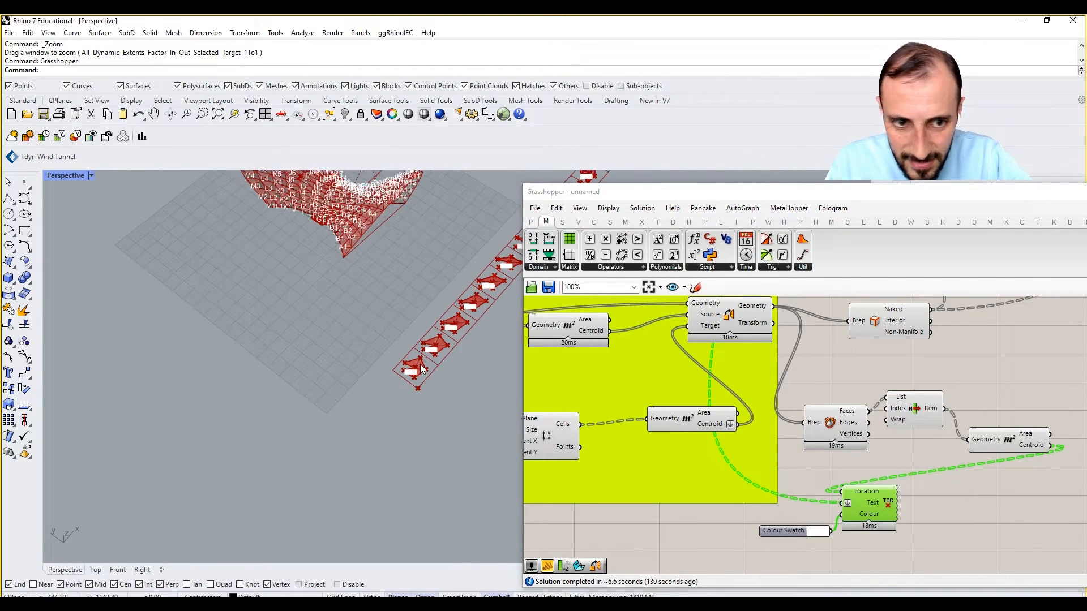
- Turn off Flatten on the Text Tag's Text input and inspect the labels on the modules
right_click(870, 503)
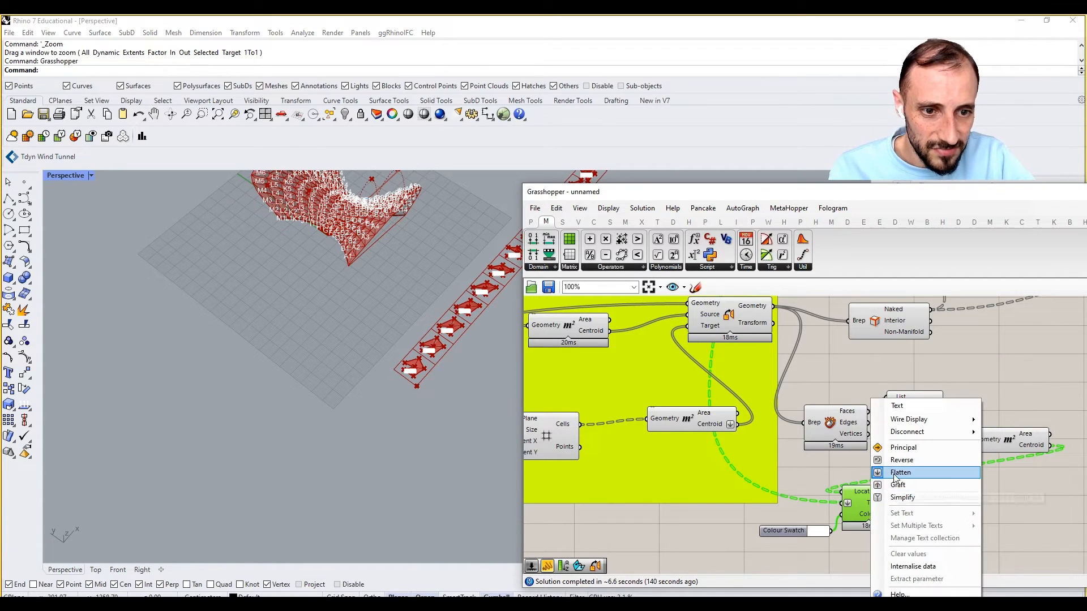
left_click(897, 485)
scroll(438, 365, "up", 5)
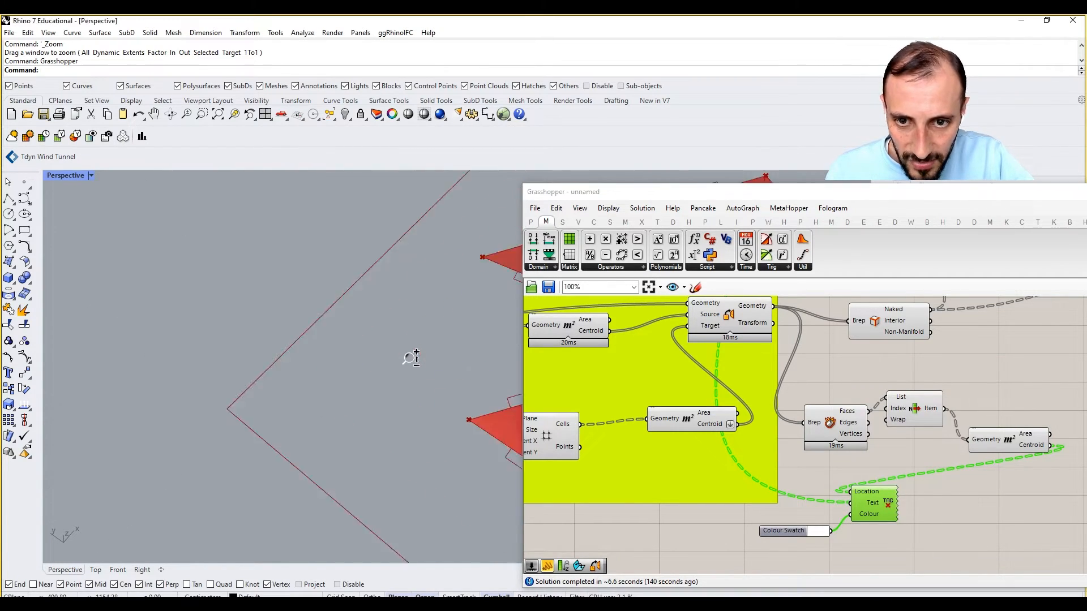
scroll(408, 357, "down", 2)
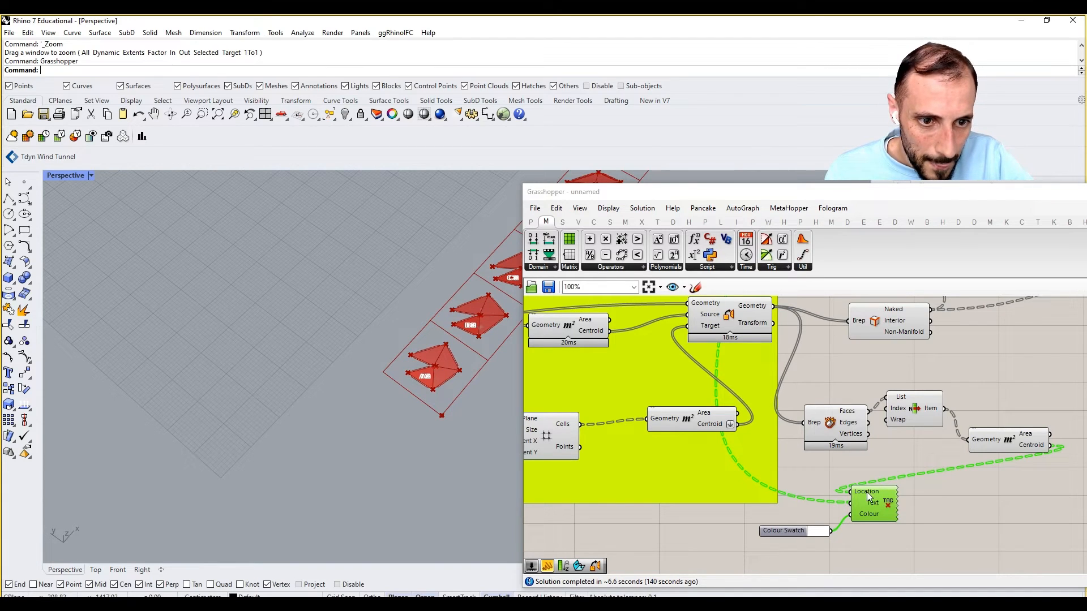
mouse_move(870, 497)
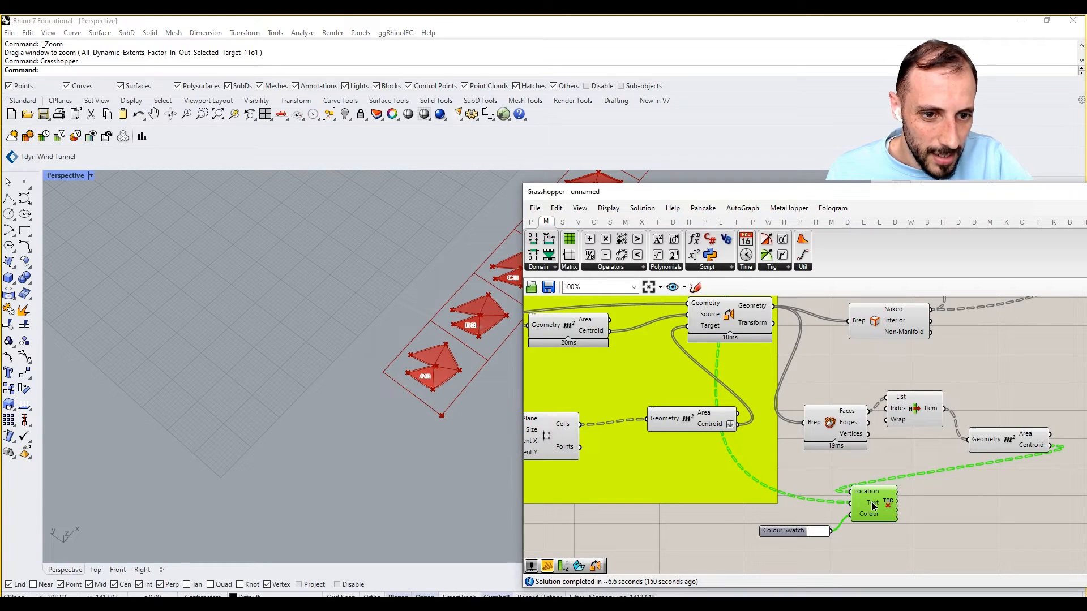
- Add a Flatten Tree component beside the Text Tag and route the label text through it into the Text input
right_click(872, 504)
double_click(824, 472)
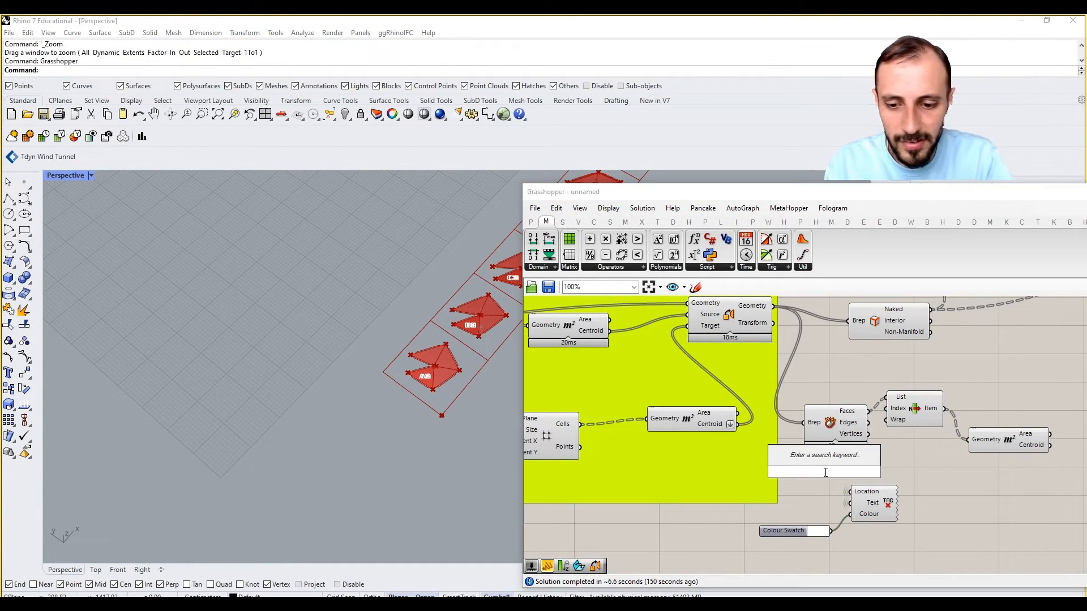
type("flatte")
left_click(822, 463)
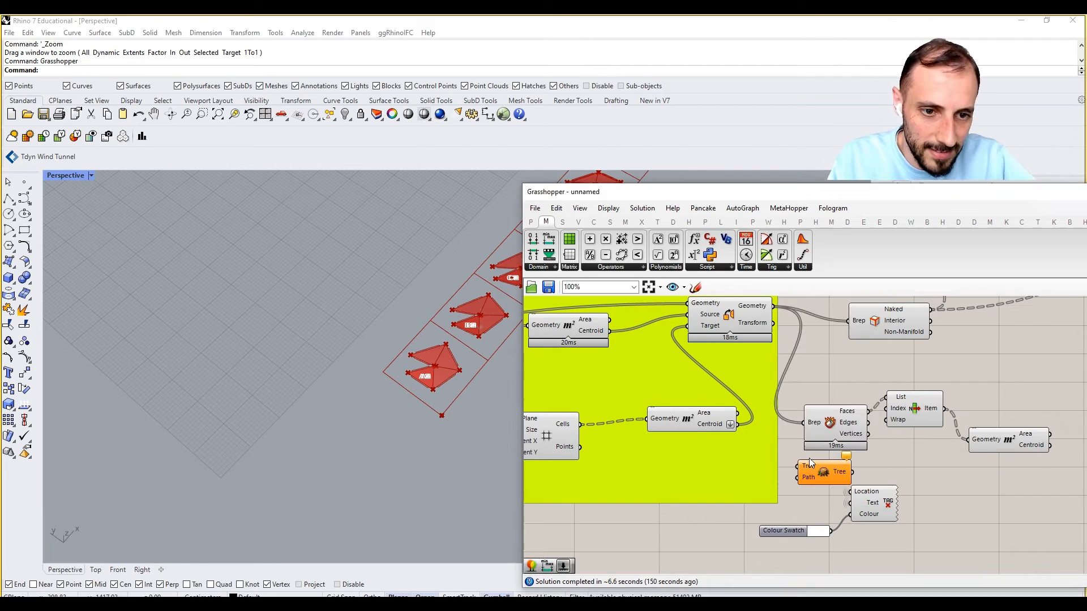
left_click_drag(783, 469, 784, 469)
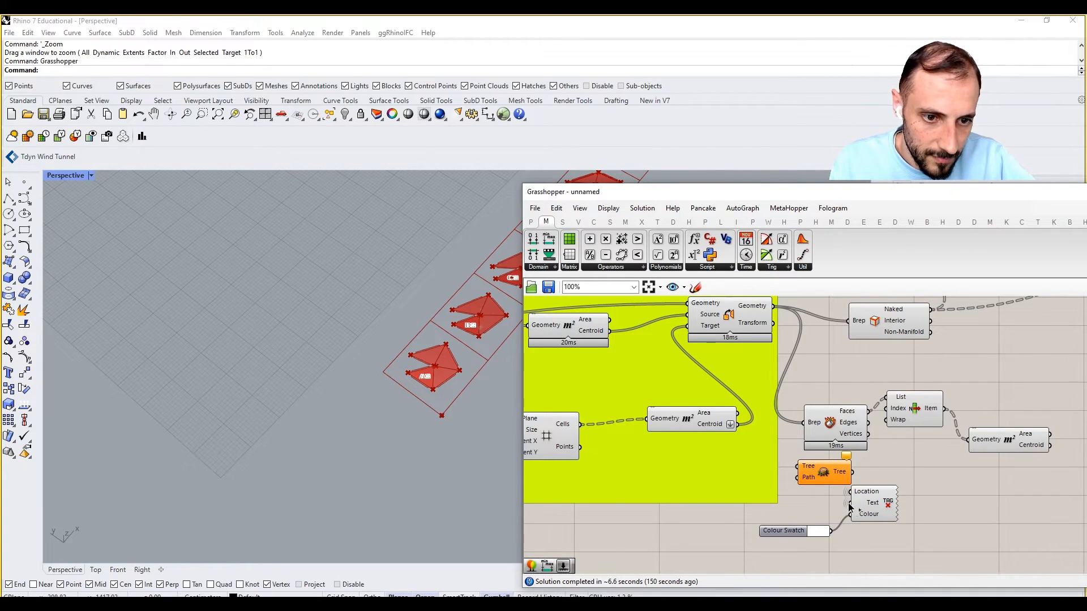
left_click_drag(849, 505, 813, 501, "ctrl+shift")
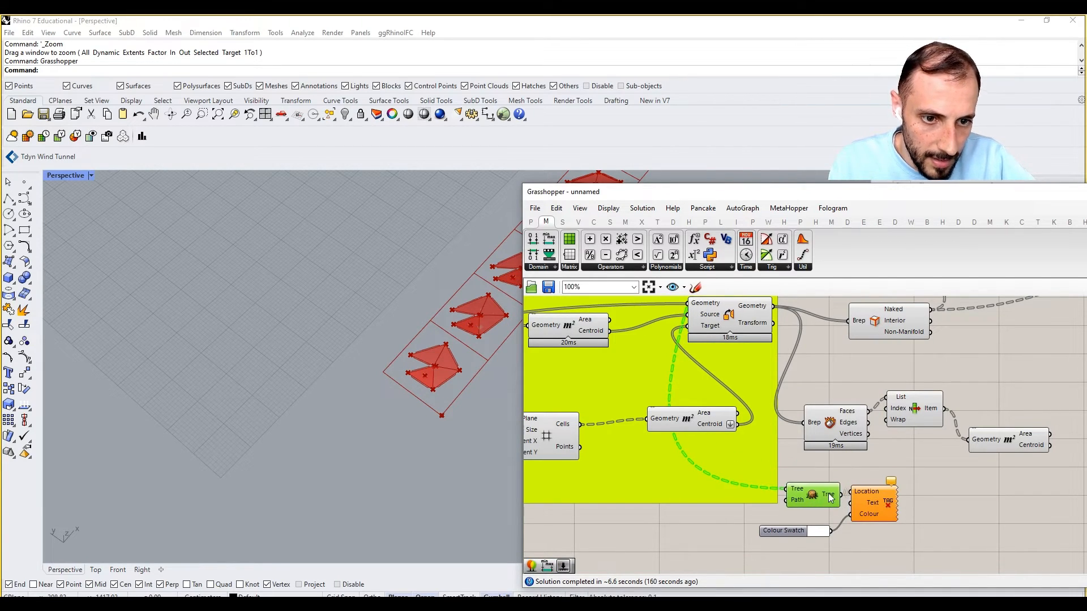
- Graft the Flatten Tree component's Tree output and move the Text Tag away from it to make room
right_click(829, 498)
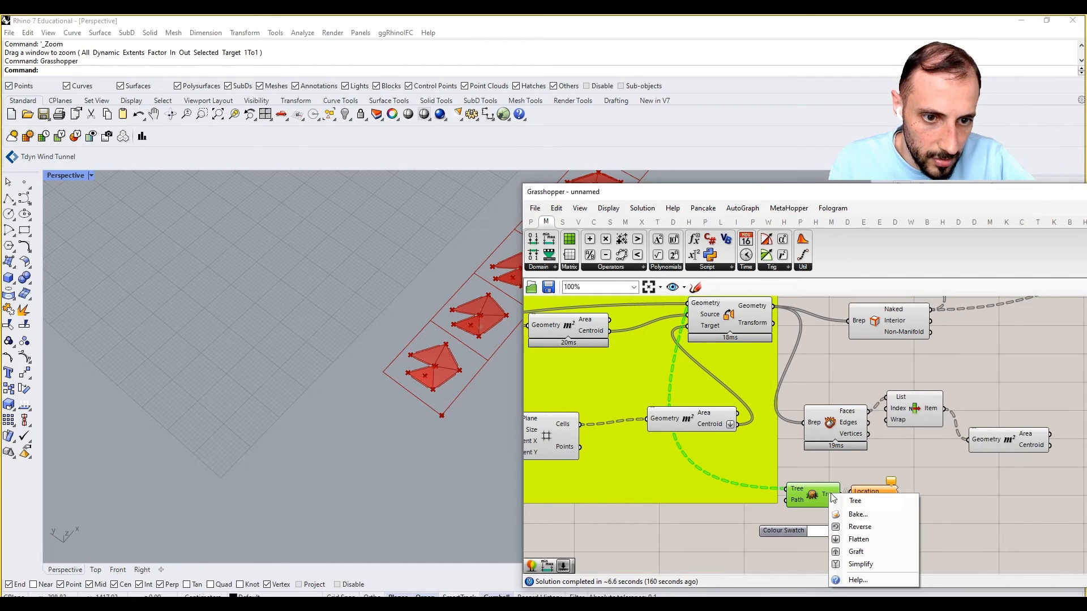
left_click(854, 539)
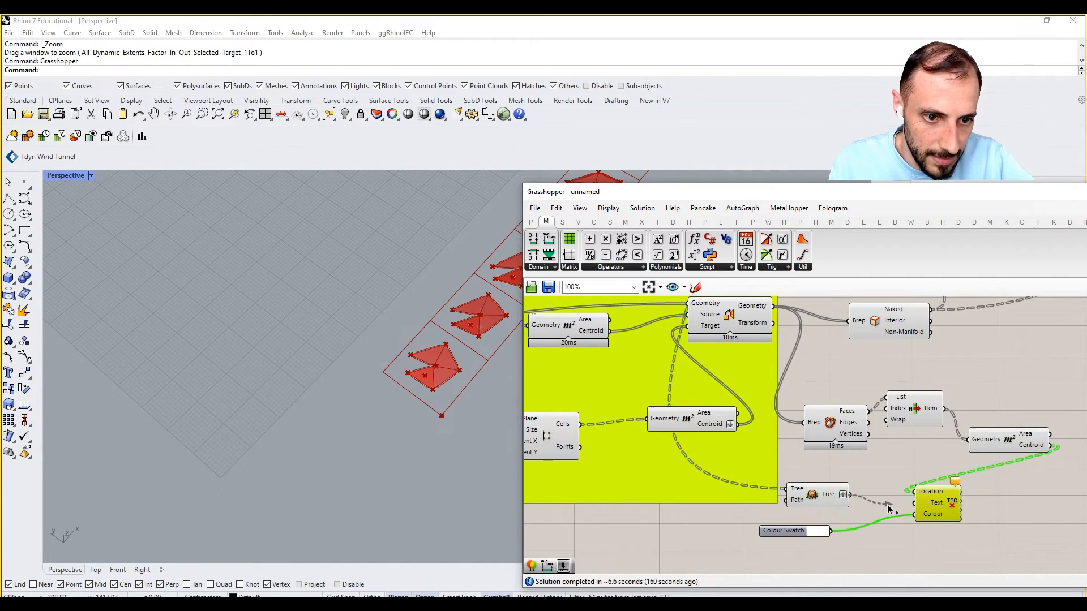
left_click(921, 457)
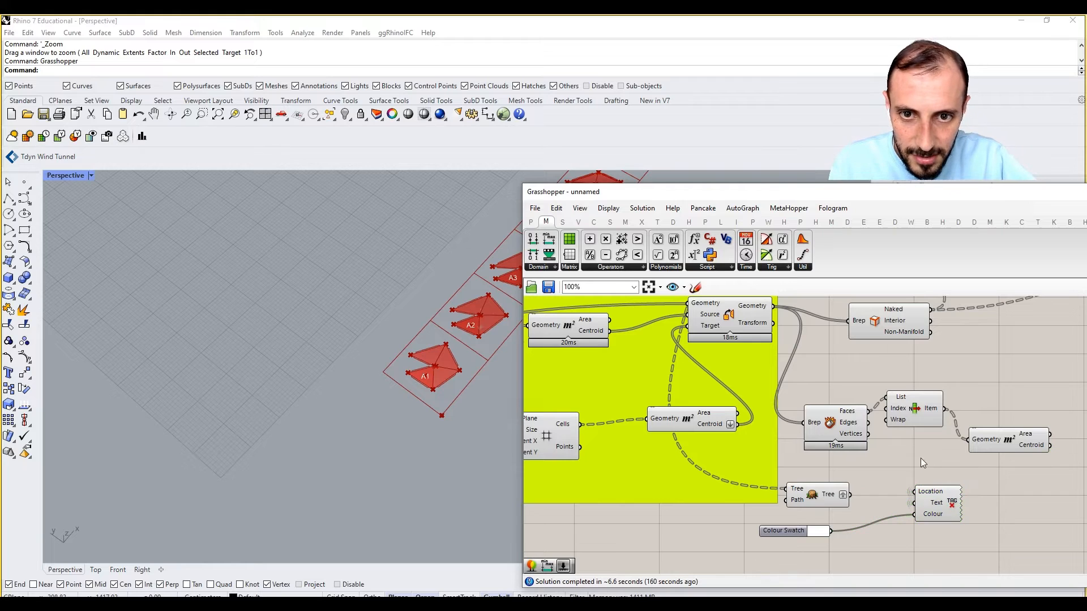
- Examine the labels along the strip of unrolled modules, including the first module up close
scroll(431, 375, "down", 4)
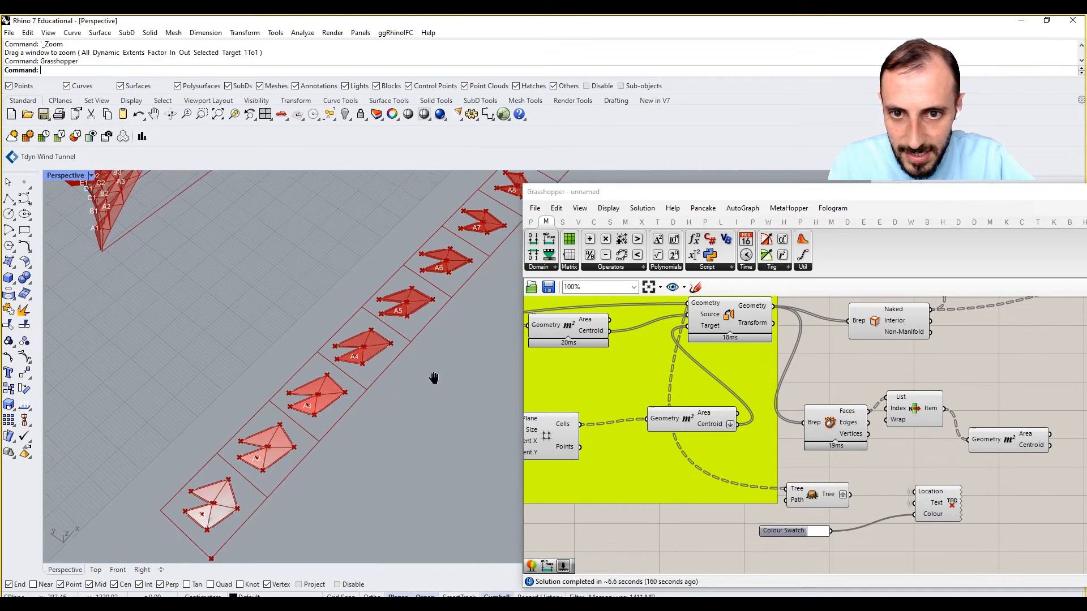
left_click(944, 507)
scroll(375, 342, "down", 8)
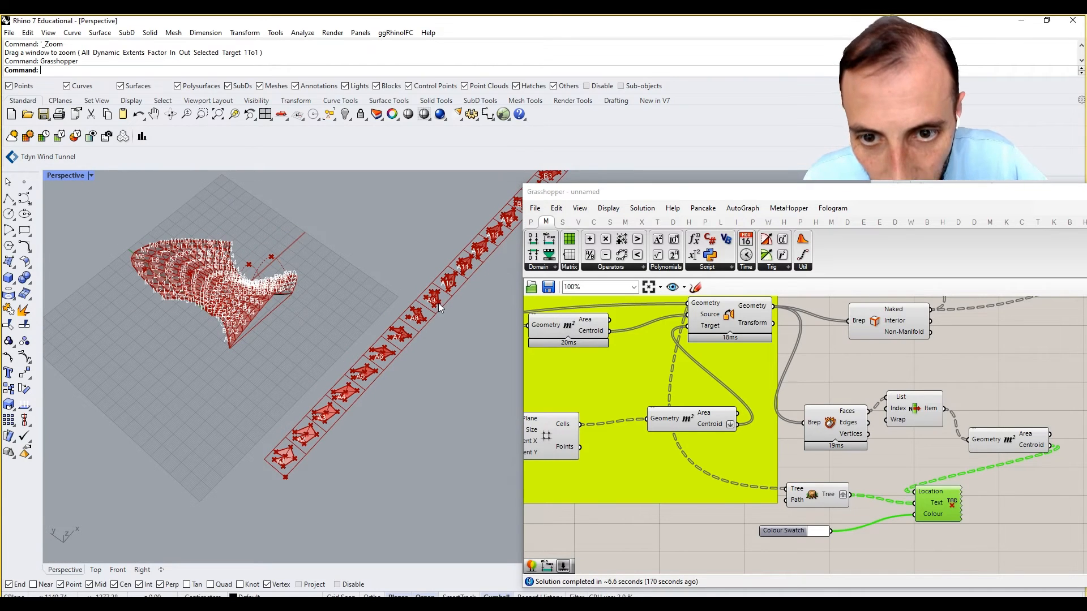
right_click_drag(479, 290, 421, 359, "shift")
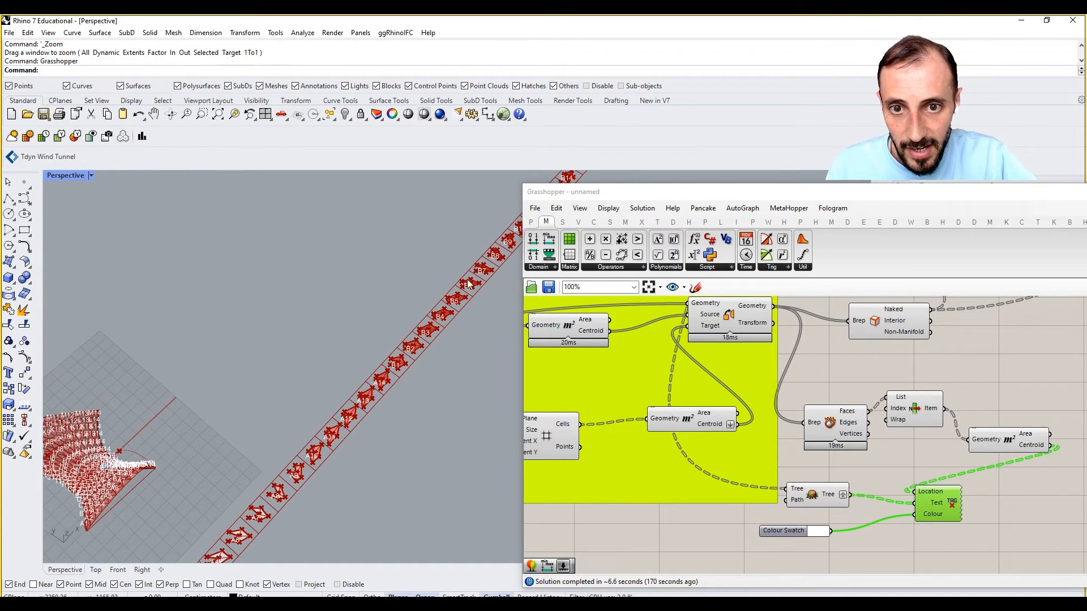
scroll(493, 239, "up", 3)
scroll(489, 255, "down", 3)
scroll(489, 259, "down", 3)
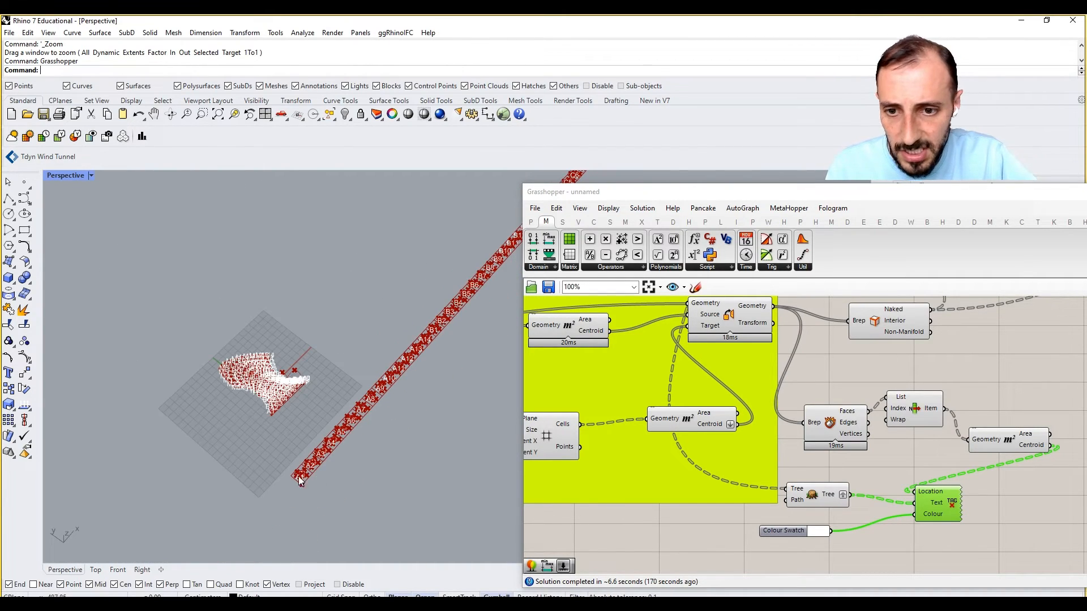
scroll(300, 481, "up", 8)
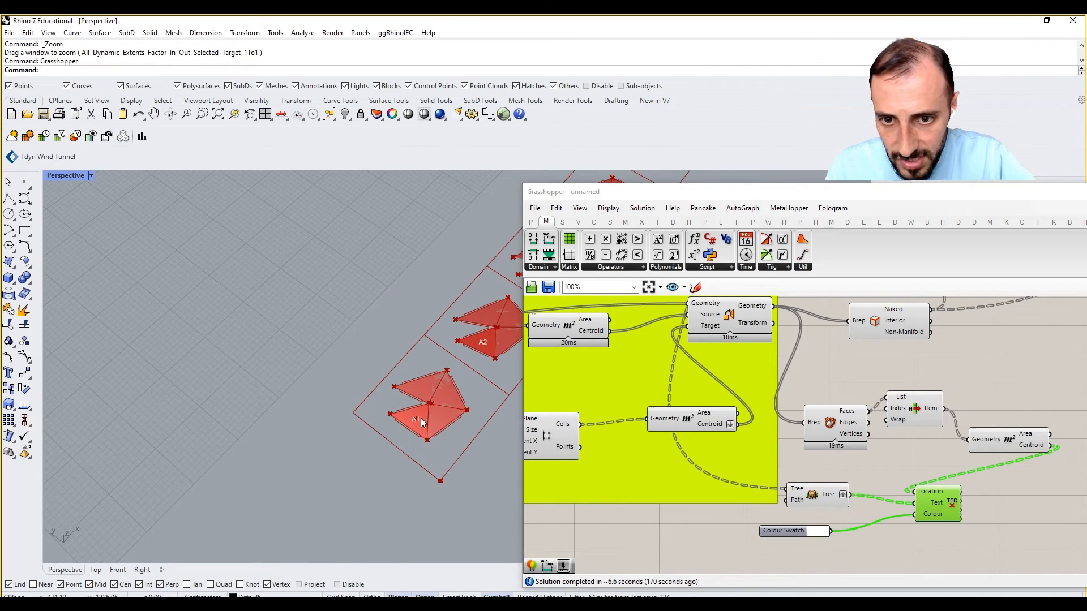
scroll(421, 420, "up", 3)
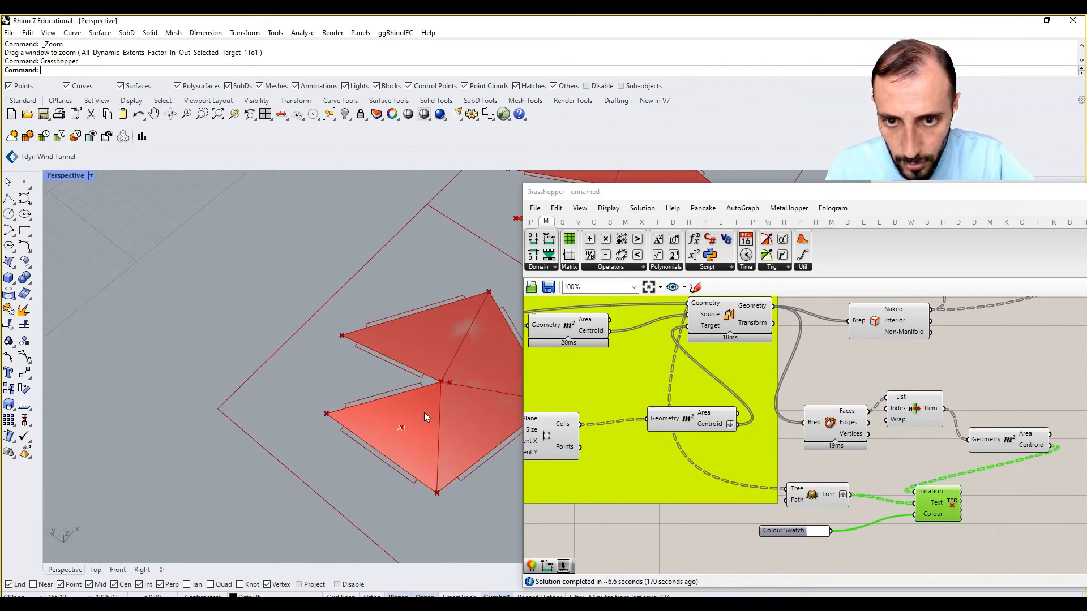
- Turn off the Flatten Tree component's preview and space the Text Tag farther out beyond the face Area component
left_click(804, 498)
right_click(819, 469)
left_click(865, 444)
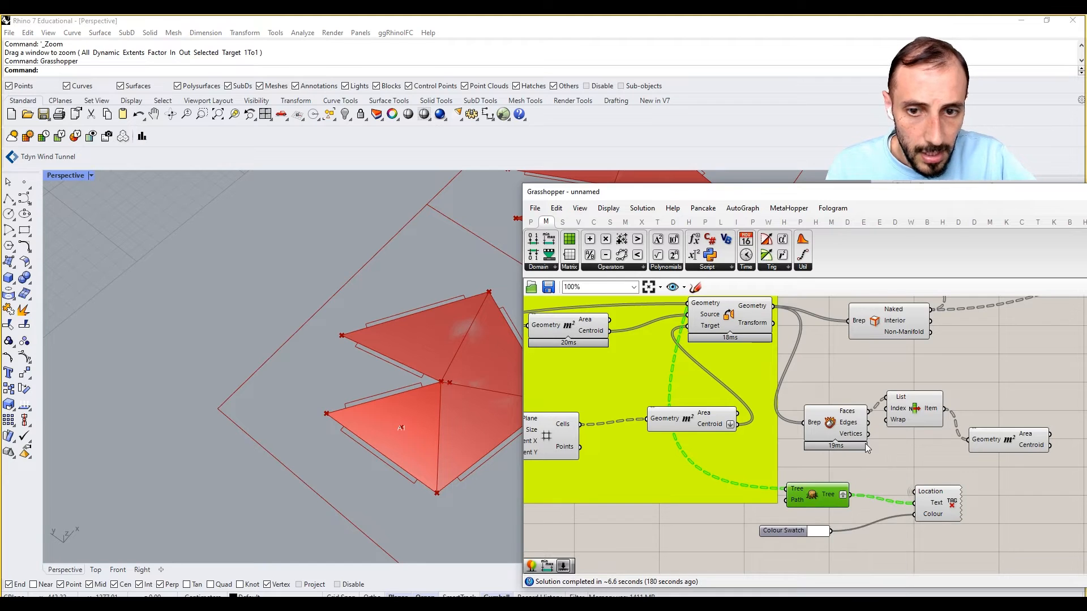
scroll(915, 397, "down", 2)
left_click_drag(934, 430, 790, 511)
left_click_drag(874, 533, 1006, 529)
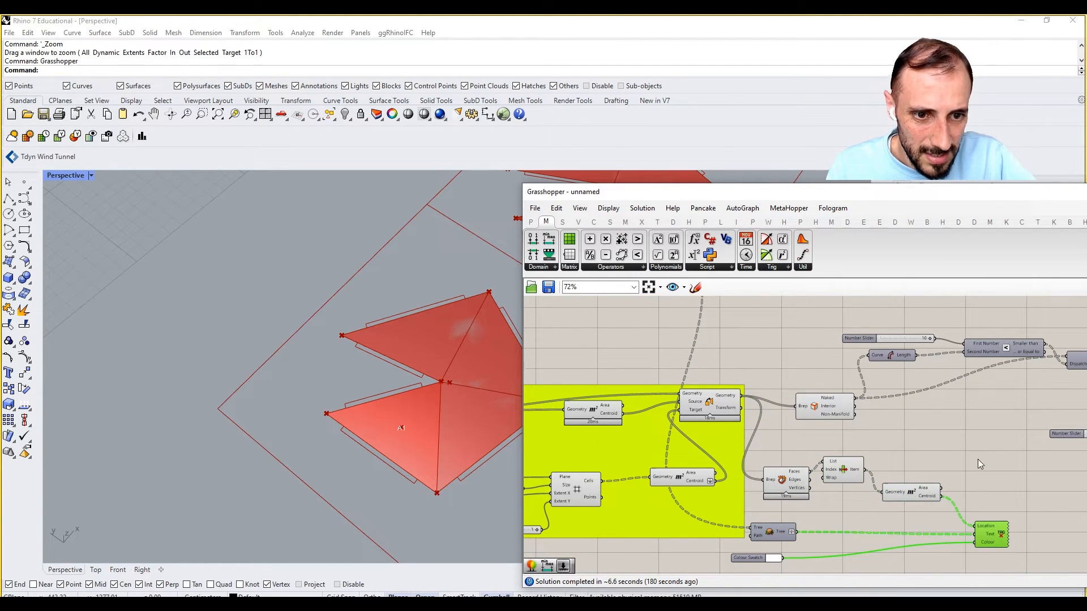
- Move the labelling components lower on the canvas and group them, from Deconstruct Brep through the Text Tag
left_click_drag(983, 450, 763, 573)
left_click_drag(775, 536, 819, 556)
right_click_drag(816, 521, 784, 436)
left_click_drag(795, 411, 785, 444)
right_click(797, 394)
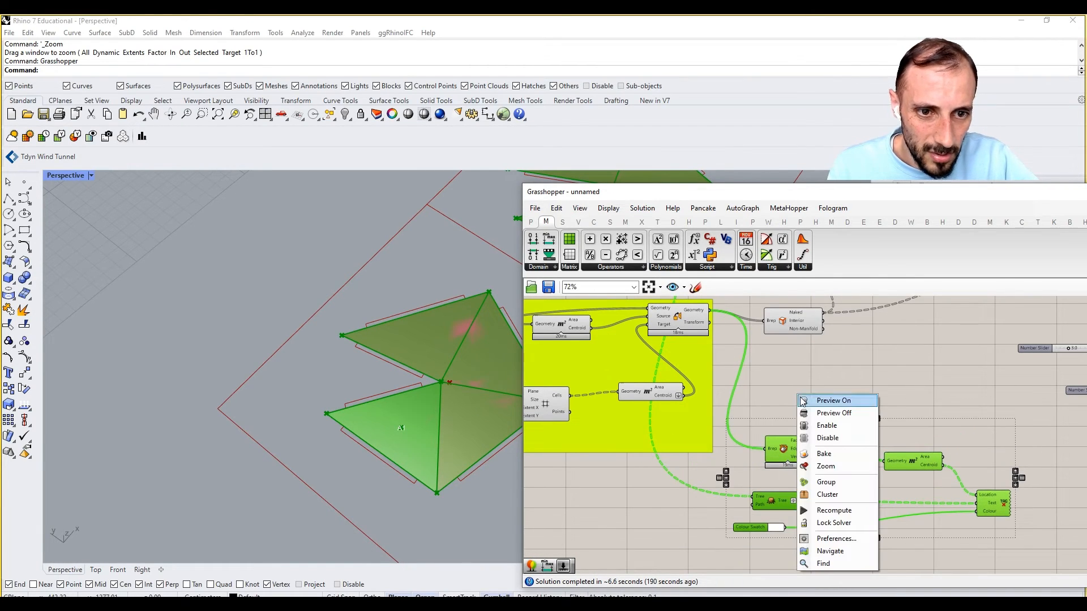
left_click(828, 482)
left_click(831, 393)
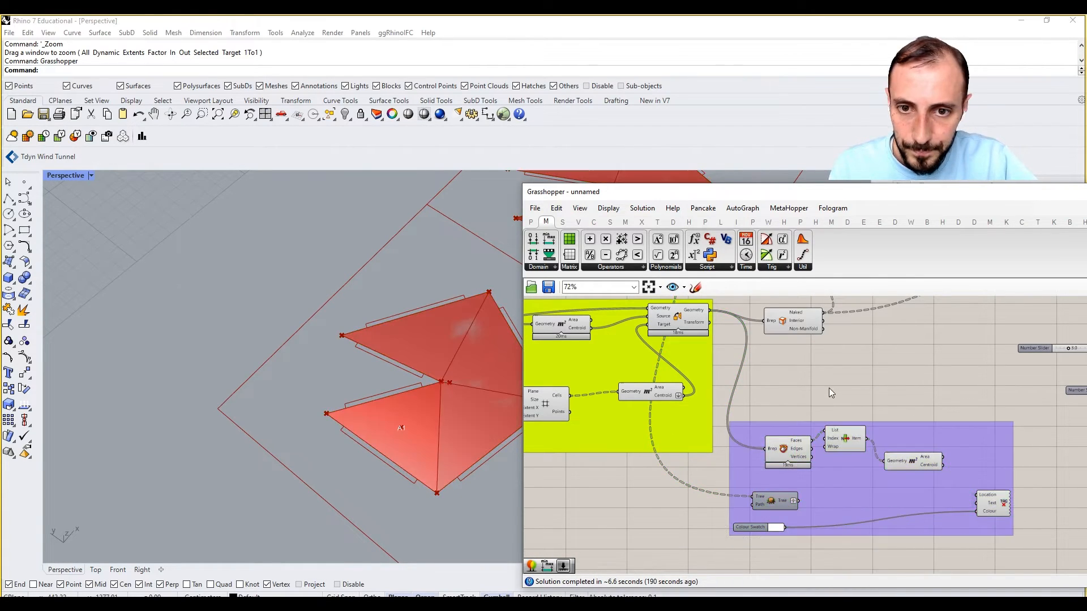
- Set the wire display of the Text Tag's Location and Text inputs to Default
scroll(931, 469, "up", 2)
left_click(930, 465)
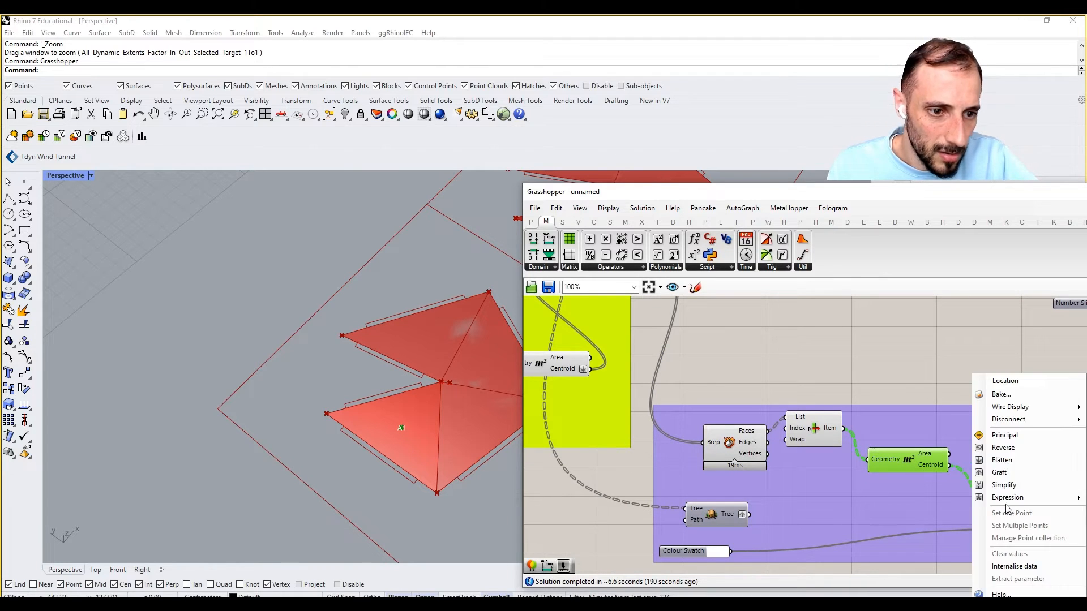
right_click(1007, 505)
mouse_move(1013, 407)
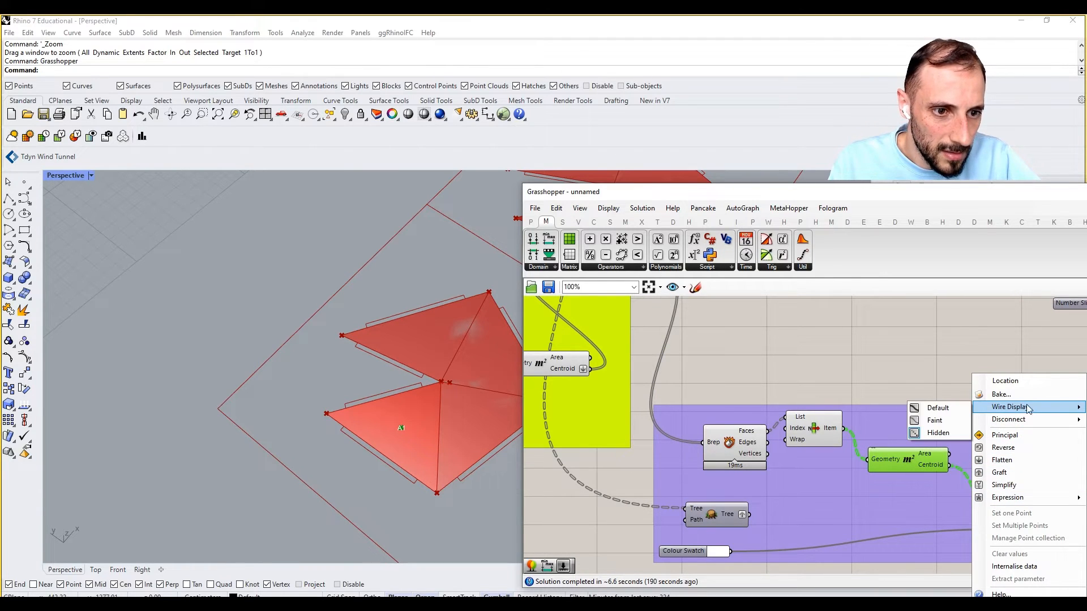
left_click(940, 412)
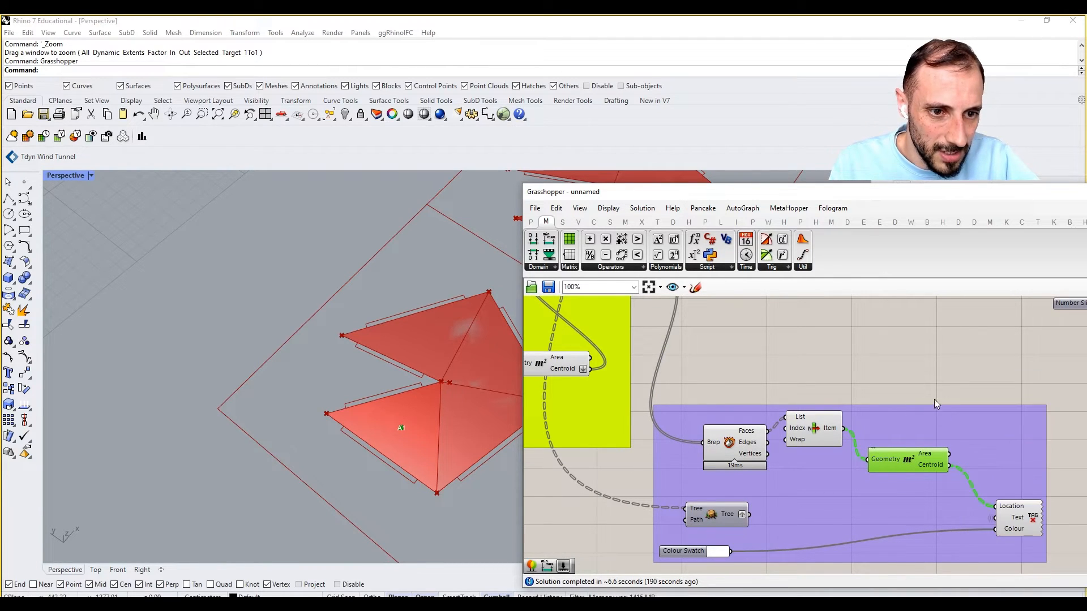
left_click(1015, 523)
right_click(735, 516)
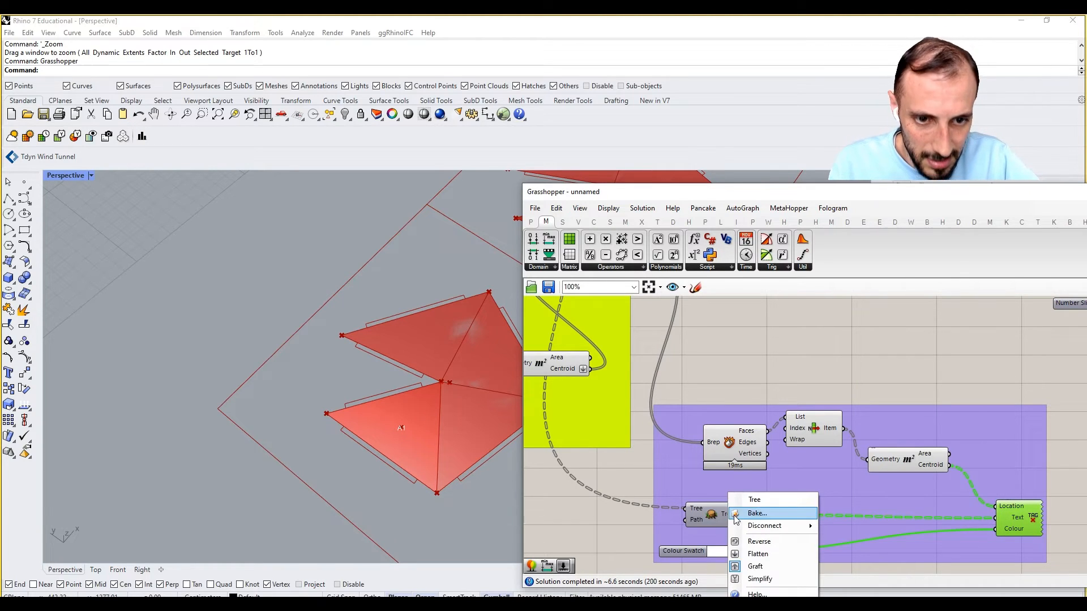
right_click(1013, 516)
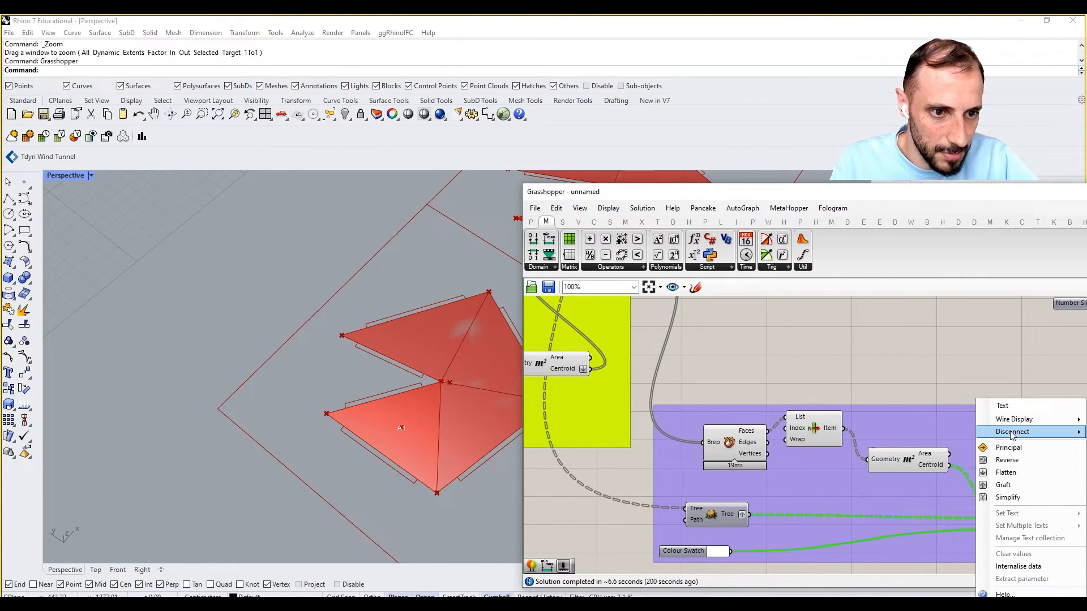
mouse_move(1013, 419)
left_click(960, 426)
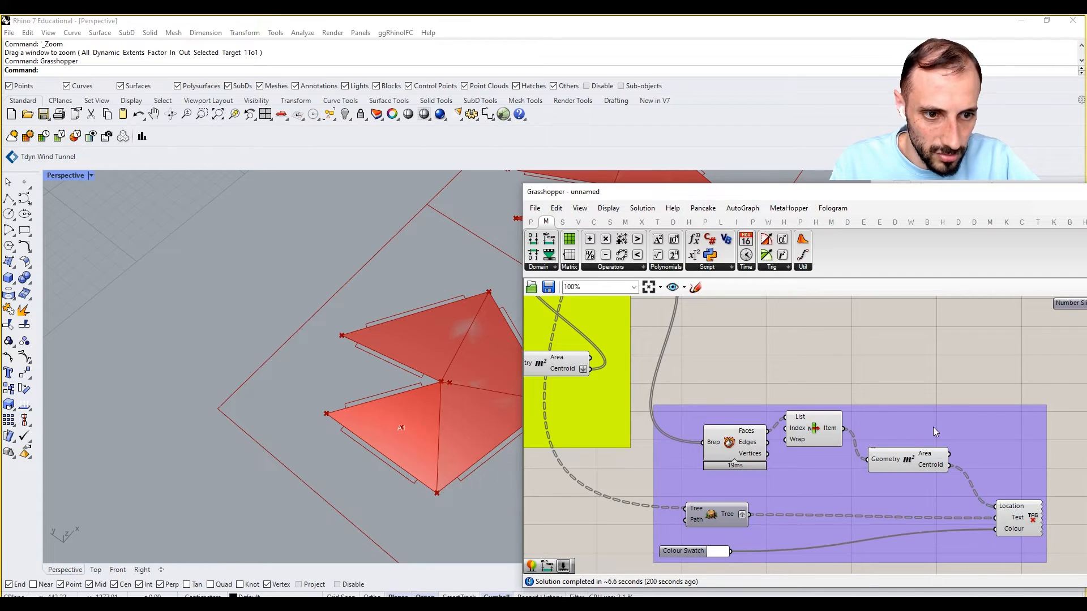
- Connect Deconstruct Brep's Faces directly to the Area component's Geometry input, delete List Item, and check the face labels
mouse_move(932, 469)
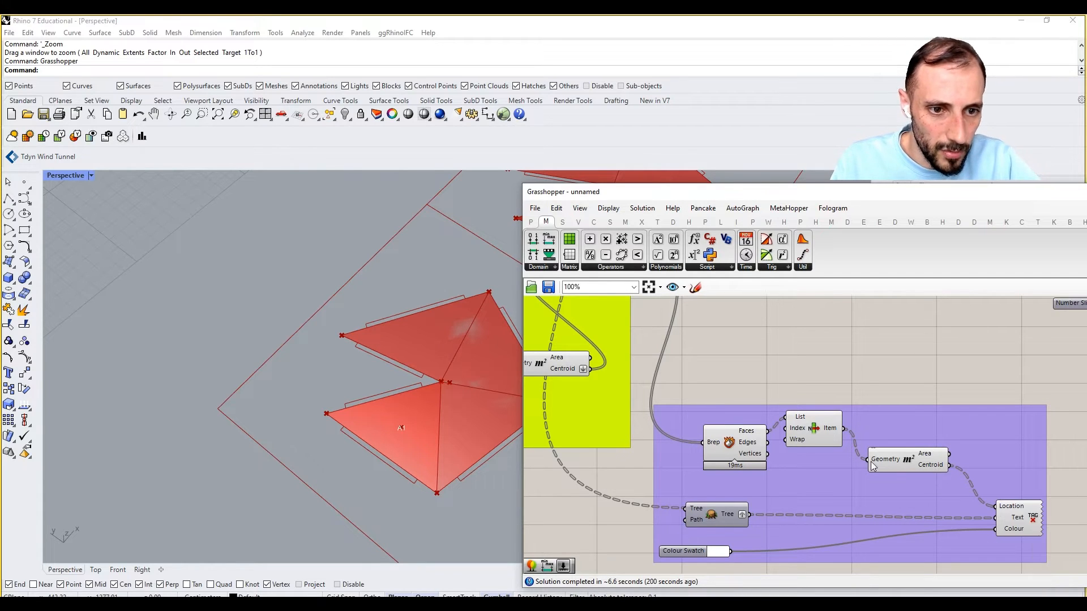
left_click_drag(767, 442, 869, 463)
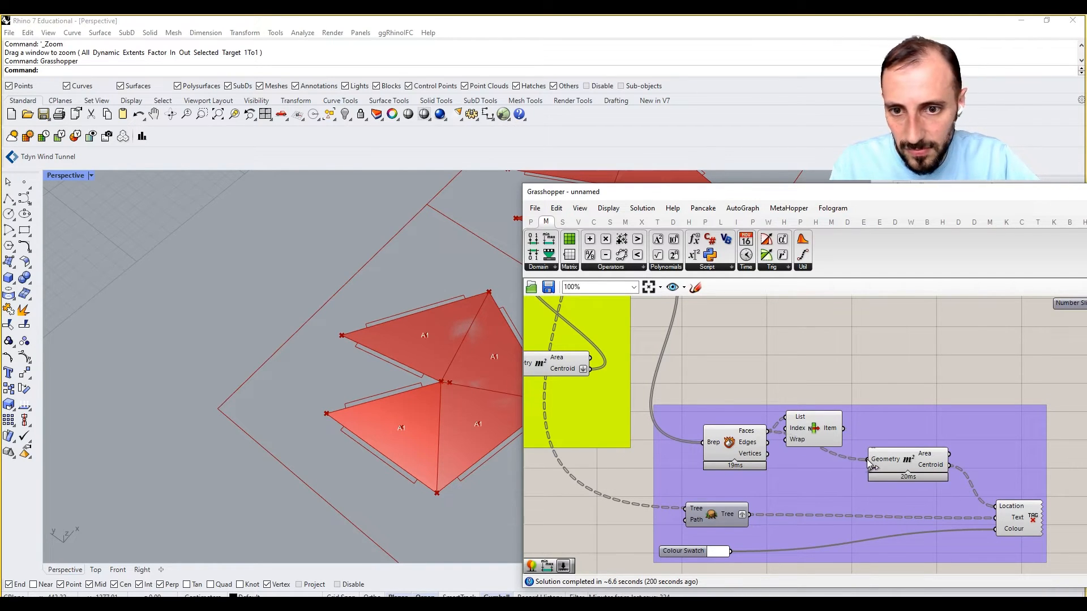
left_click(827, 429)
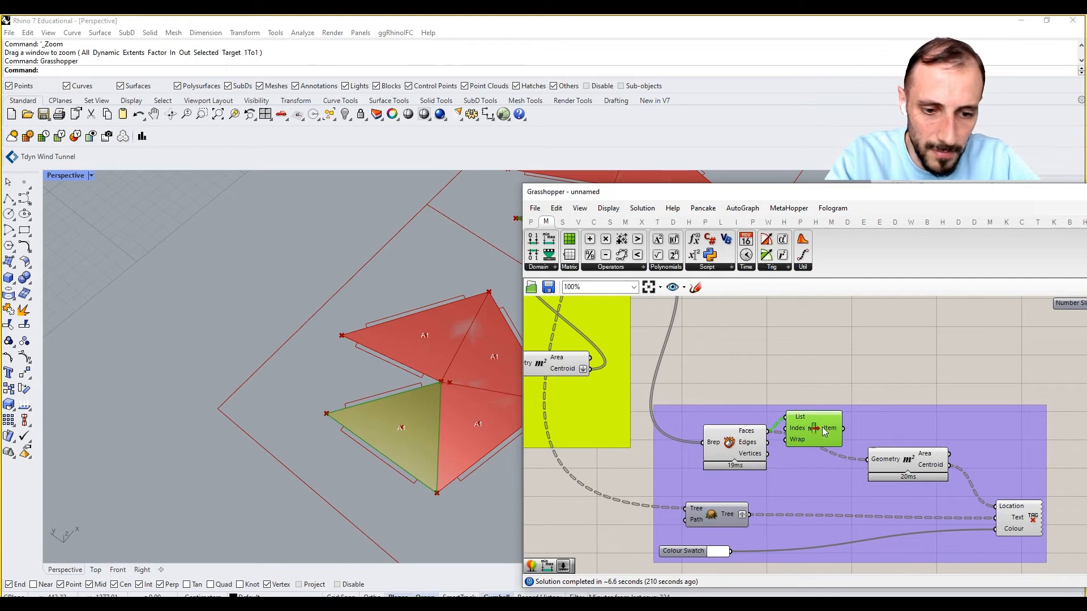
key("Delete")
left_click(878, 458)
right_click_drag(397, 384, 87, 404, "shift")
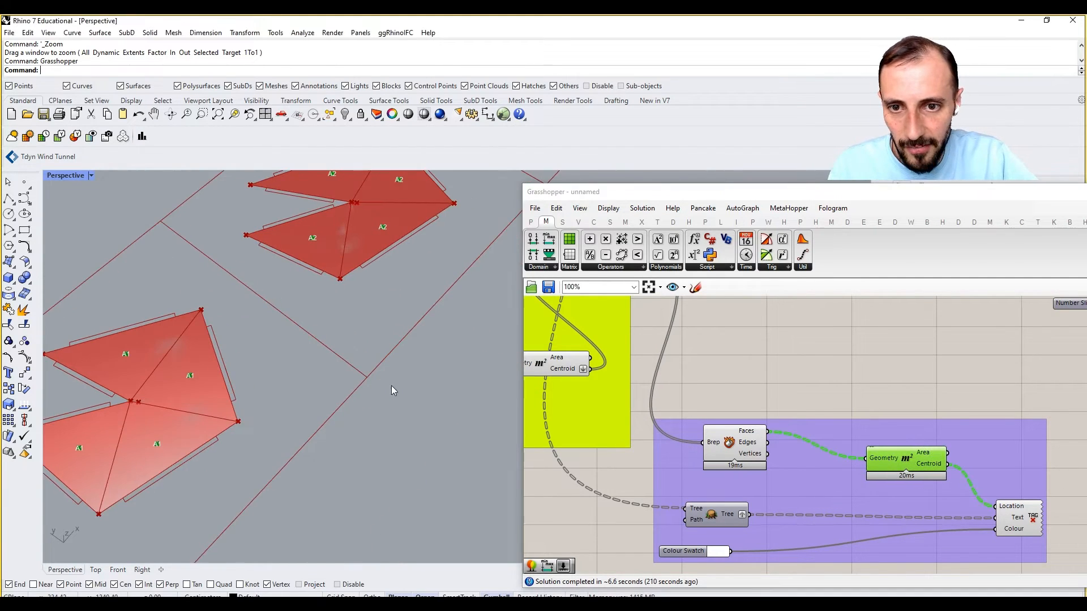
- Add a Text Tag 3D component and connect Centroid to Location, the flattened Tree to Text, and Colour Swatch to Colour
right_click_drag(872, 448, 775, 441)
double_click(961, 489)
type("tag")
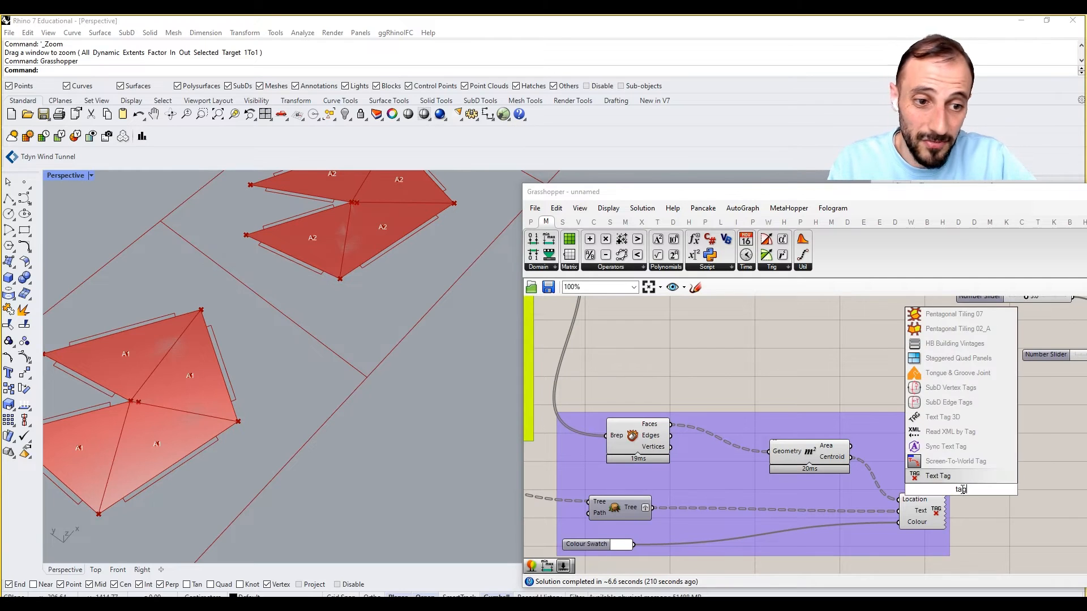
left_click(942, 417)
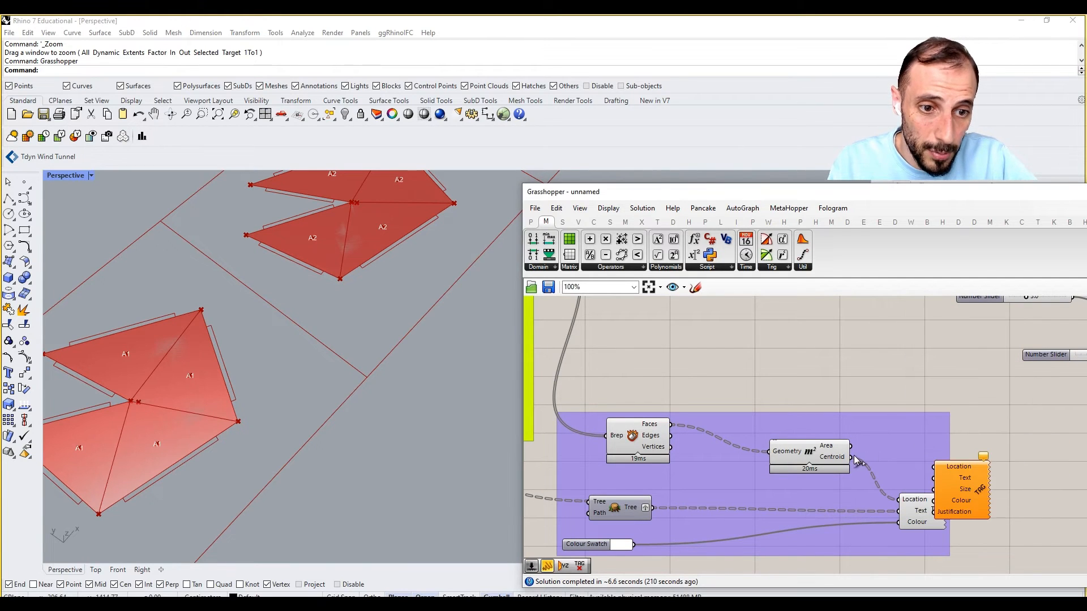
left_click_drag(934, 467, 933, 467)
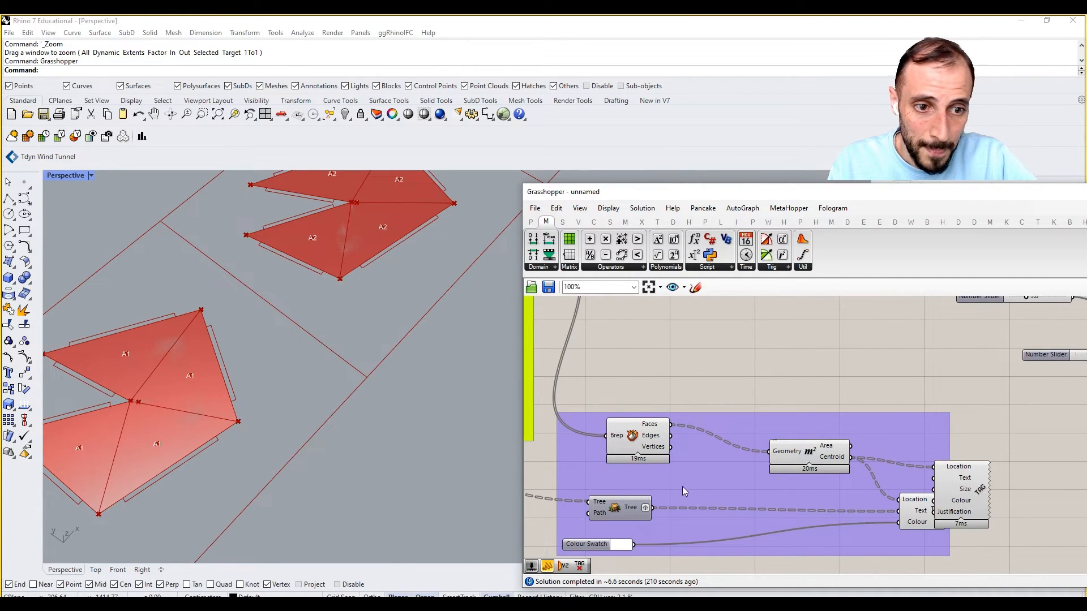
left_click_drag(653, 508, 936, 479)
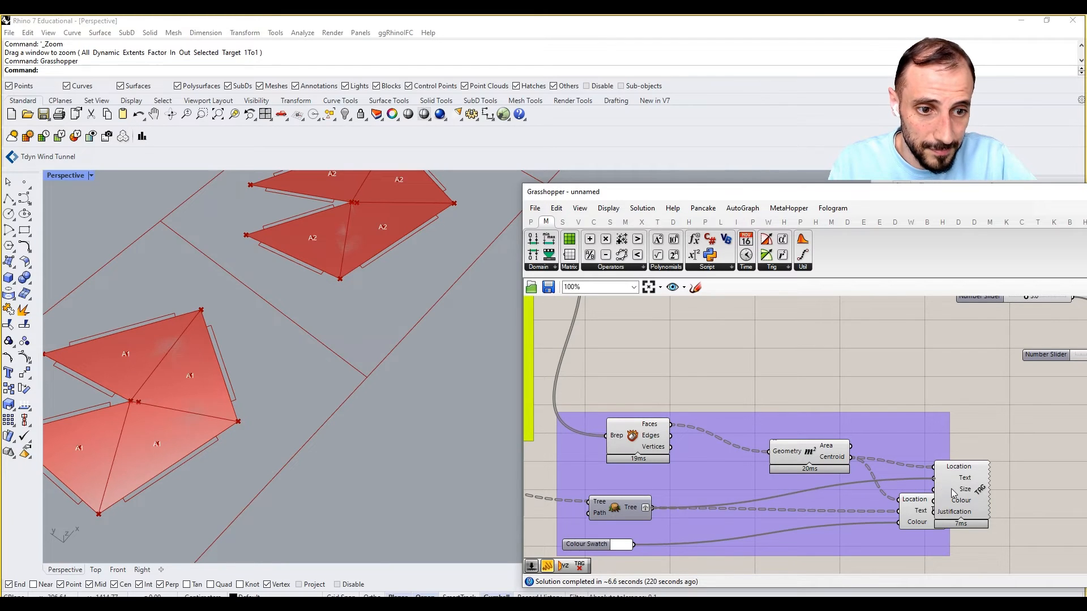
left_click(960, 498)
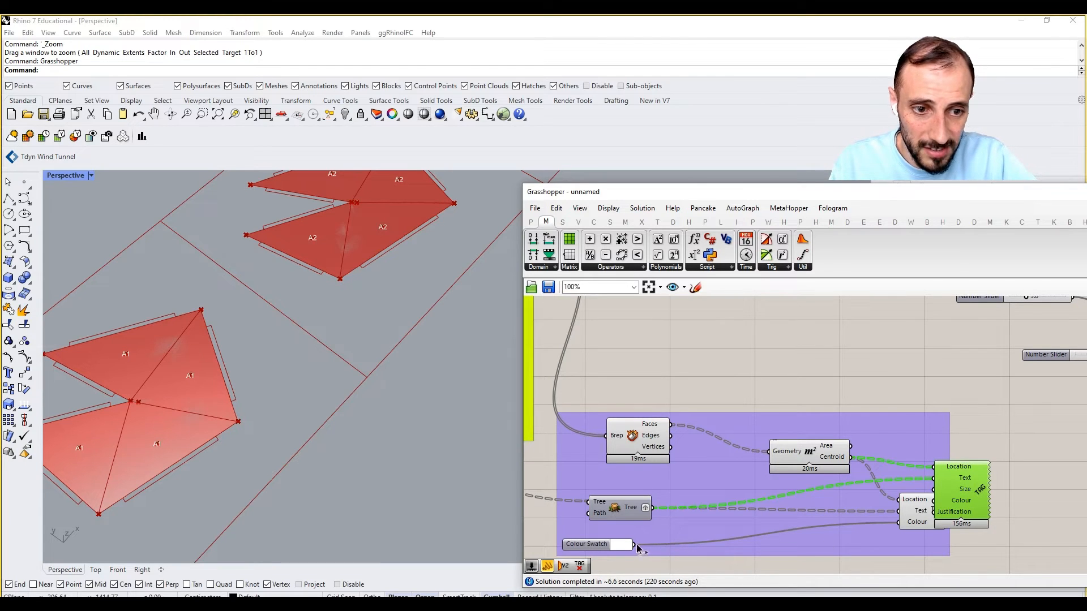
left_click_drag(636, 545, 961, 505)
- Delete the old Text Tag and add the Text Tag 3D component to the labelling group in its place
left_click(919, 515)
key("Delete")
right_click(826, 532)
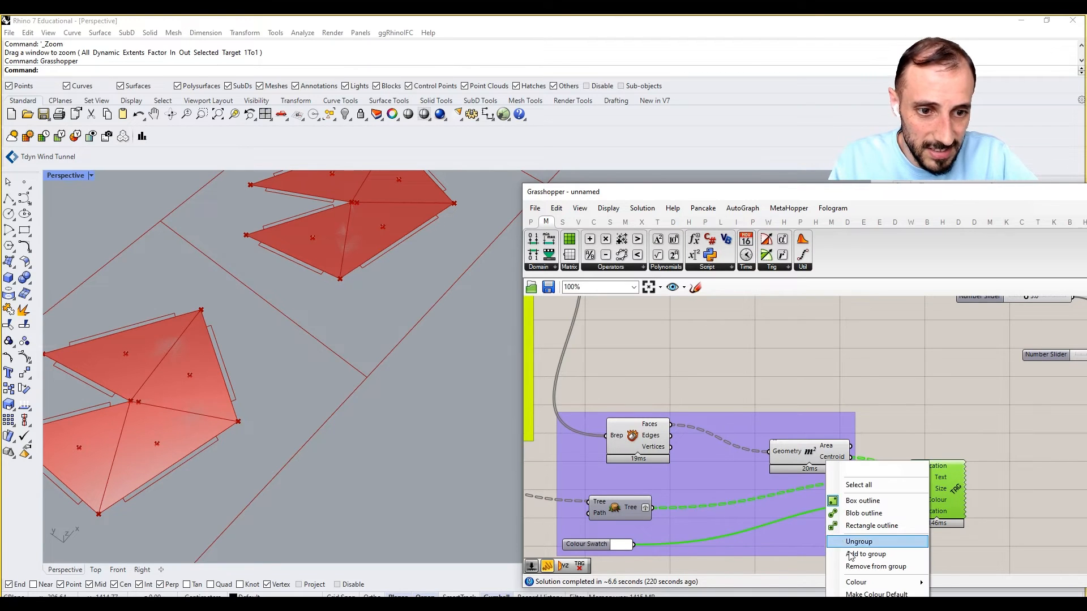
left_click(864, 555)
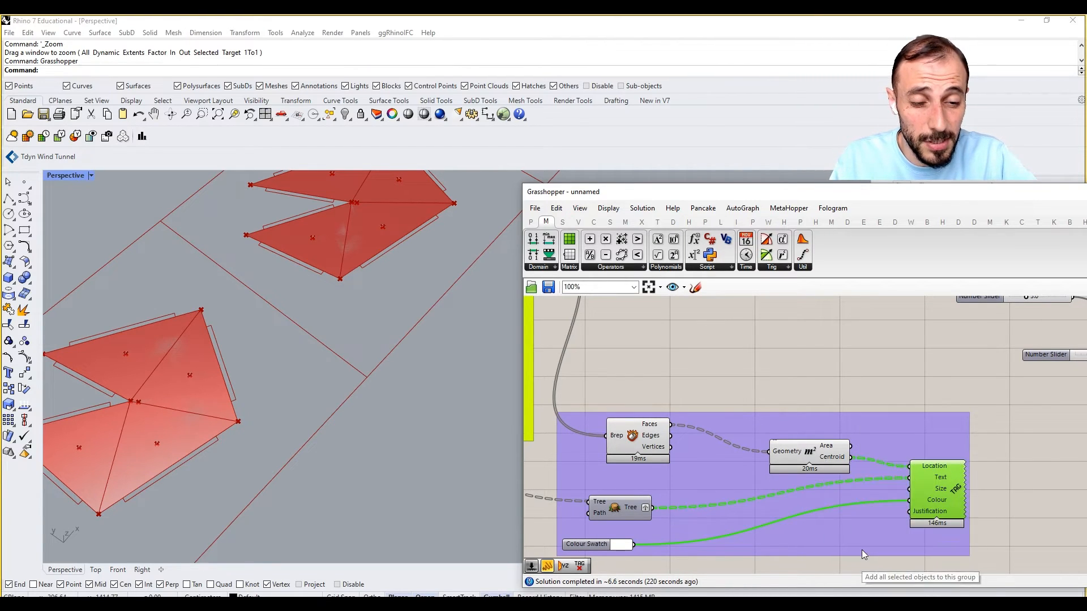
- Add a Number Slider set to 12 in the labelling group and connect it to the Text Tag 3D's Size input
scroll(866, 532, "down", 1)
double_click(848, 528)
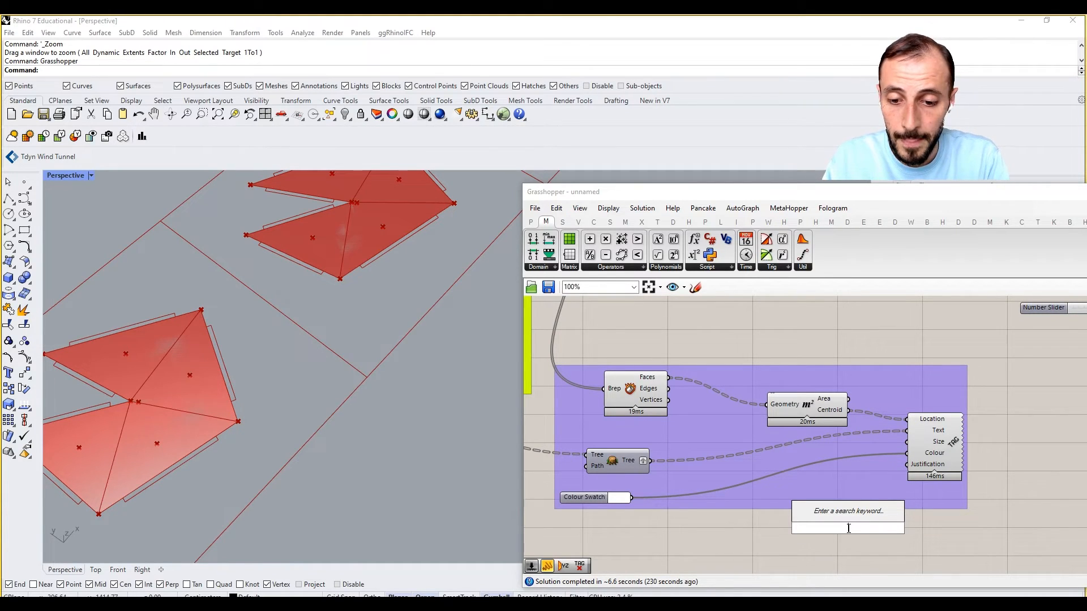
type("12")
key("Return")
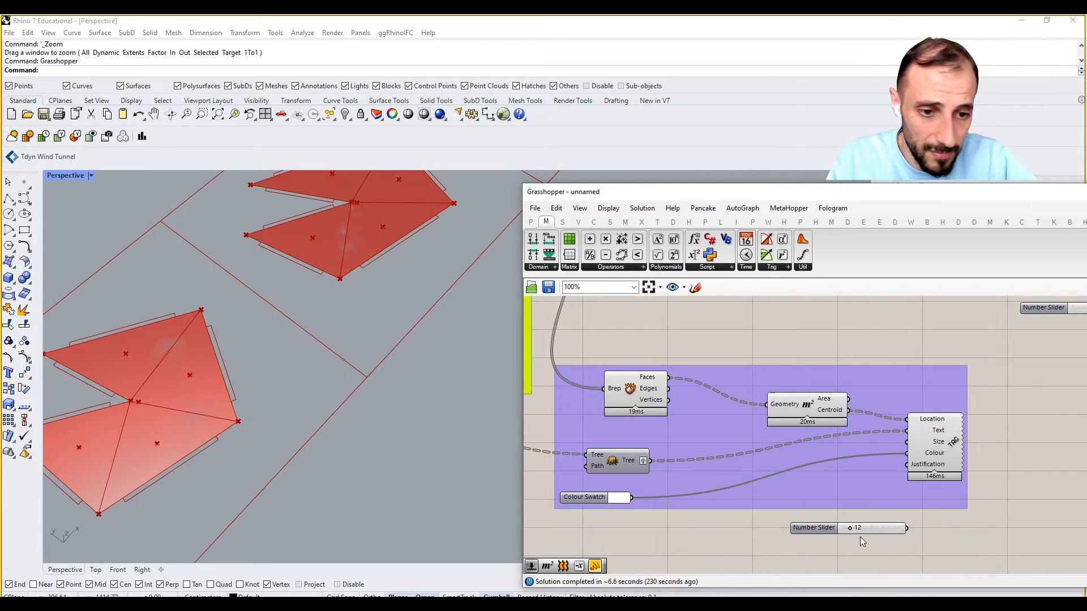
left_click_drag(887, 529, 876, 485)
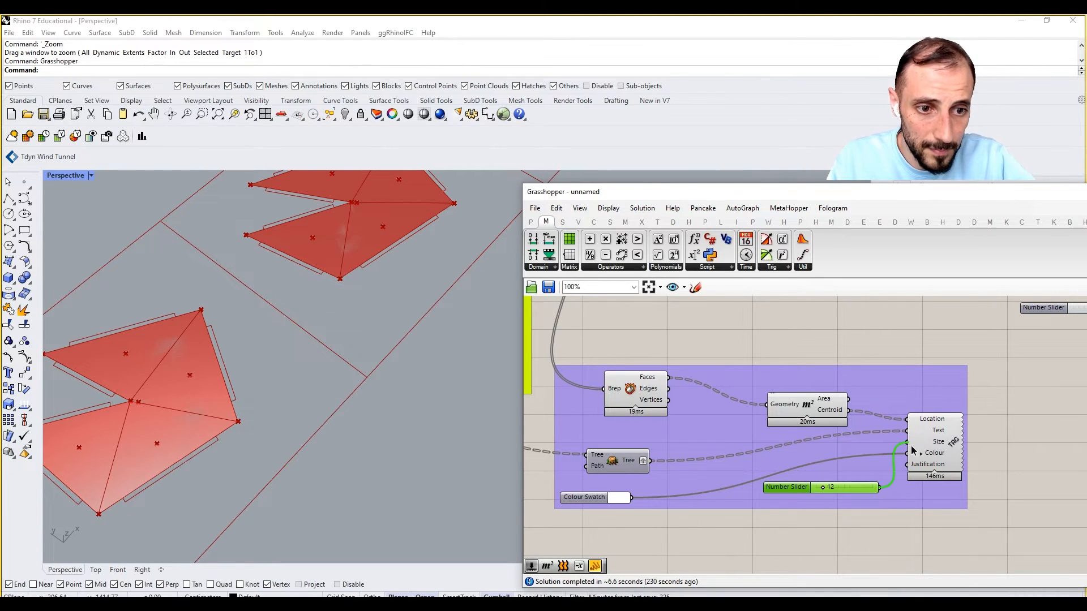
left_click_drag(912, 450, 914, 449)
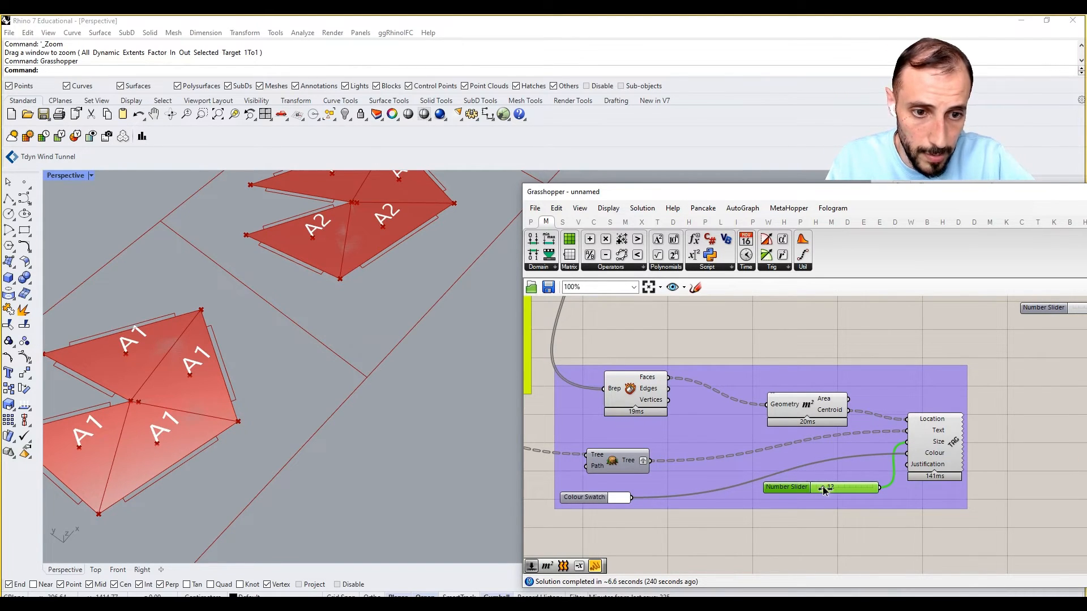
- Set the label size slider to 6 and the Text Tag 3D's Justification to Middle Center
left_click_drag(824, 490, 822, 490)
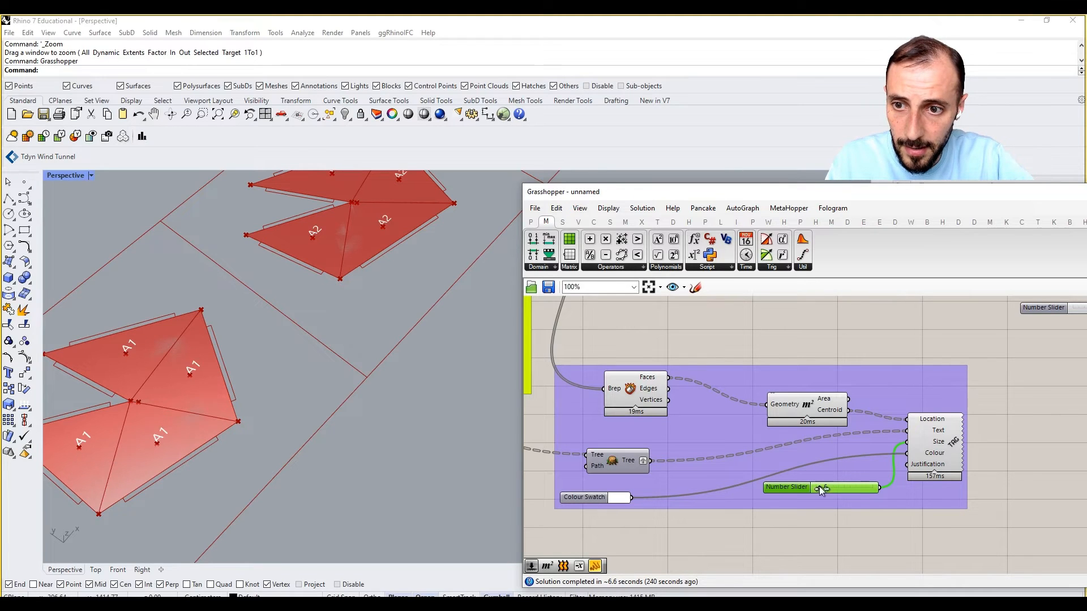
right_click(933, 465)
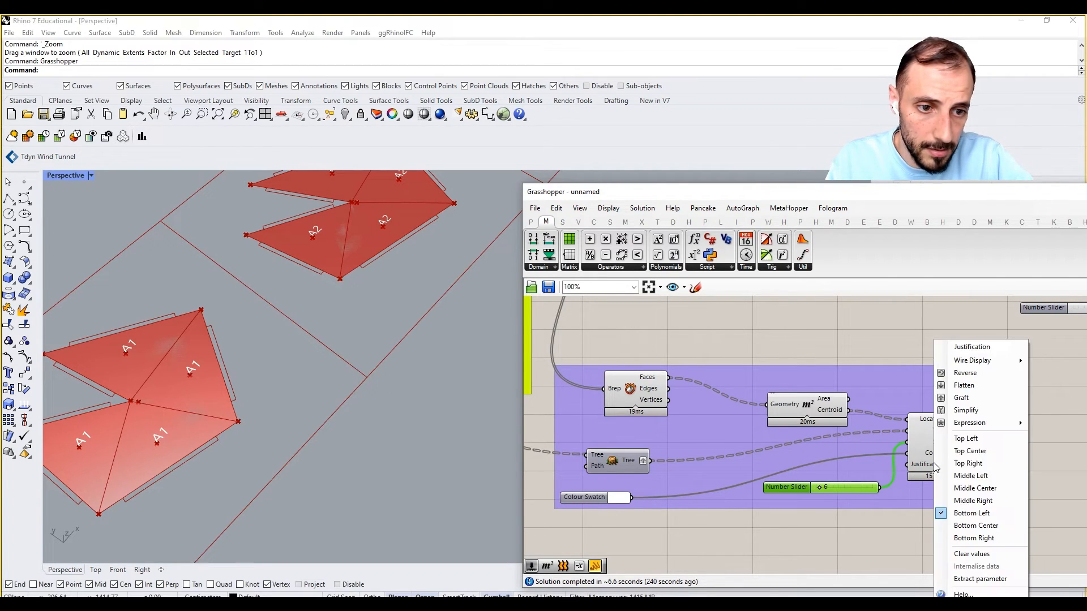
left_click(964, 489)
- Turn off the preview of the labelling components that feed the Text Tag 3D
scroll(882, 443, "down", 2)
left_click_drag(872, 353, 726, 542)
right_click(727, 542)
left_click(779, 445)
right_click_drag(820, 497, 812, 523)
left_click_drag(779, 463, 777, 508)
left_click(814, 413)
- Group all the flap-building components, from the list components through to Region Union
right_click_drag(854, 385, 744, 464)
scroll(744, 464, "down", 5)
scroll(982, 374, "up", 3)
scroll(983, 377, "up", 3)
left_click(983, 431)
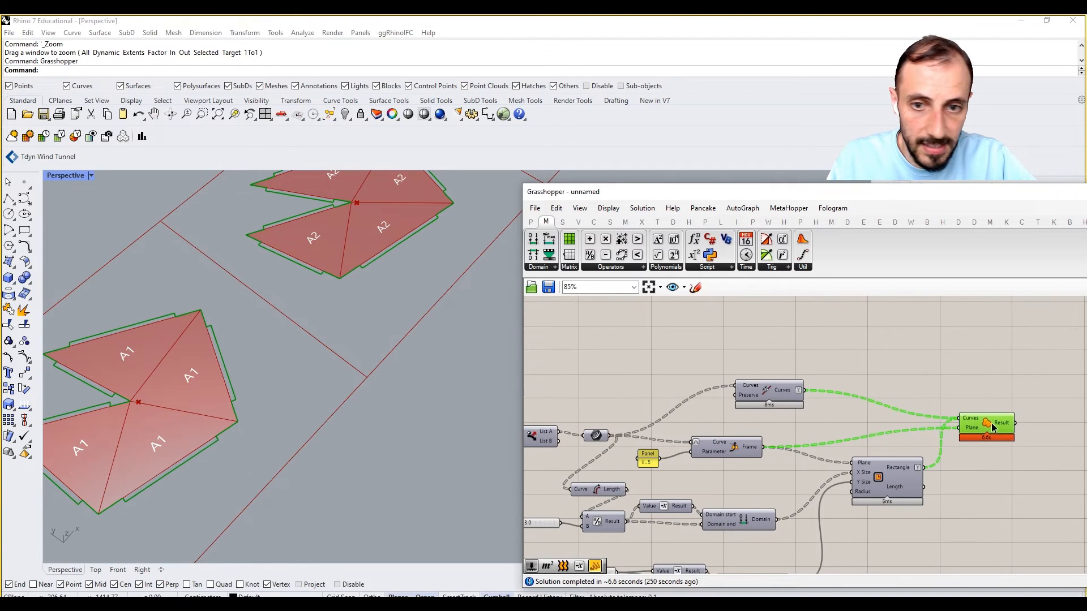
scroll(953, 433, "down", 1)
scroll(962, 414, "down", 7)
left_click_drag(982, 369, 706, 476)
left_click_drag(829, 413, 854, 405)
key("ctrl+g")
right_click(831, 360)
left_click(809, 363)
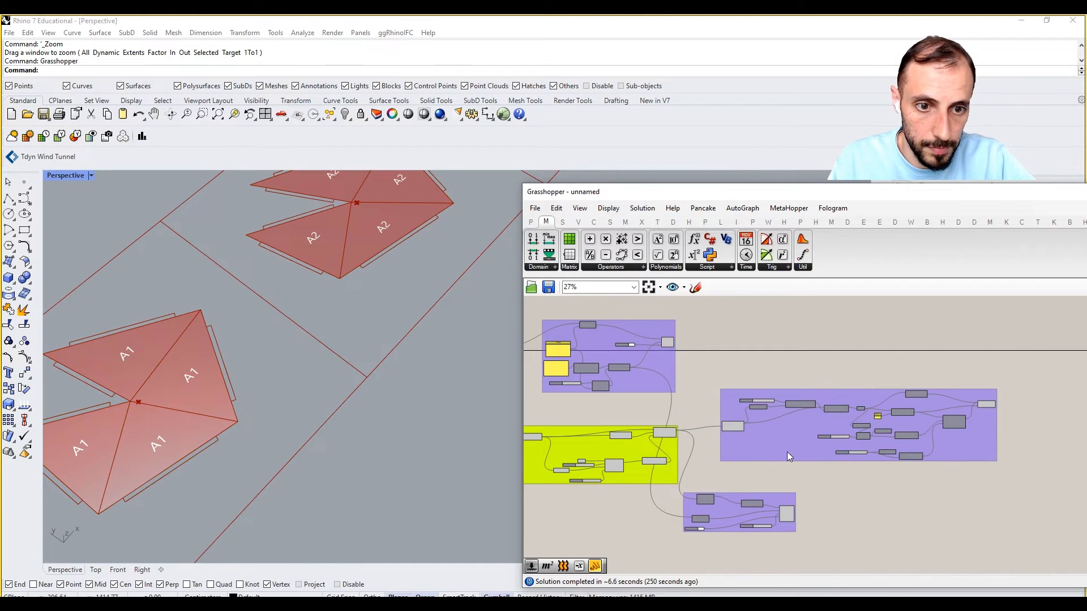
- Change the colour of the flap component group to bright green
right_click(787, 452)
mouse_move(833, 573)
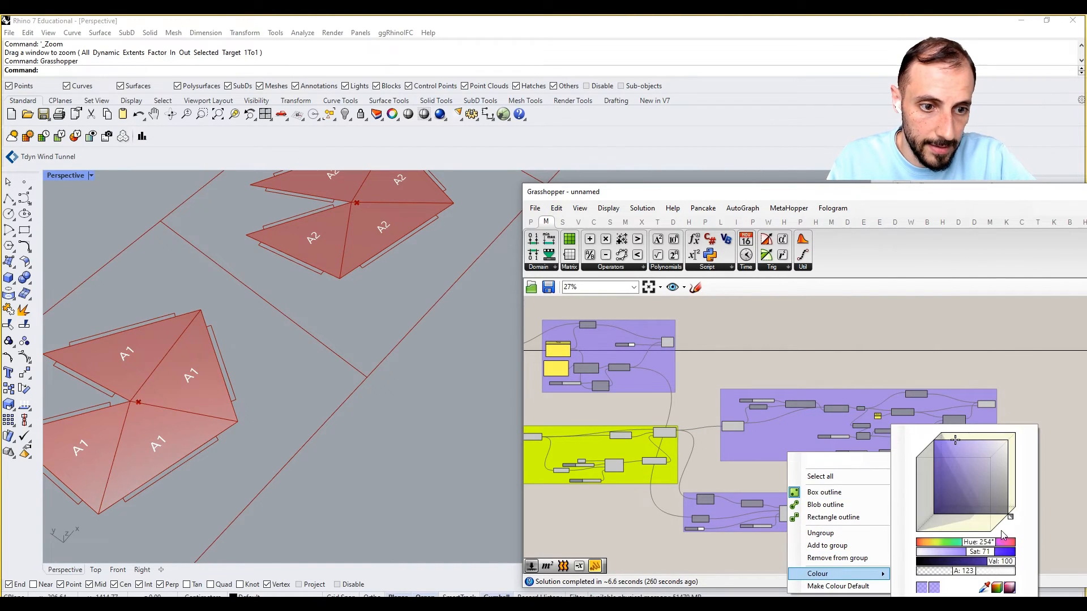
left_click_drag(992, 544, 1014, 571)
left_click(1011, 415)
- Uncover the Rhino layer list and rename Layer 01 as Cut
scroll(984, 402, "up", 5)
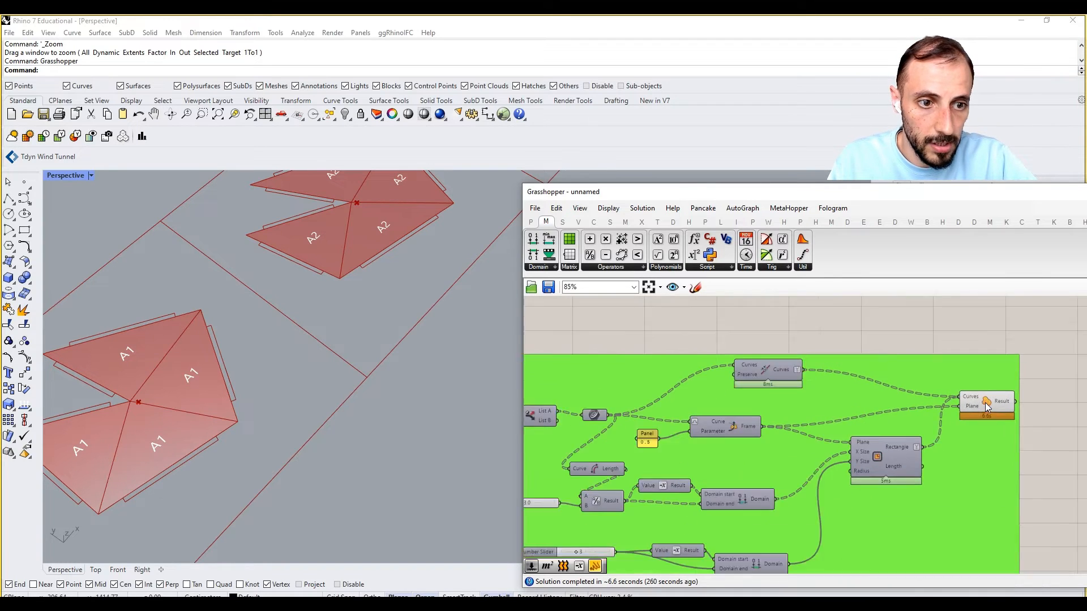
left_click_drag(937, 200, 864, 315)
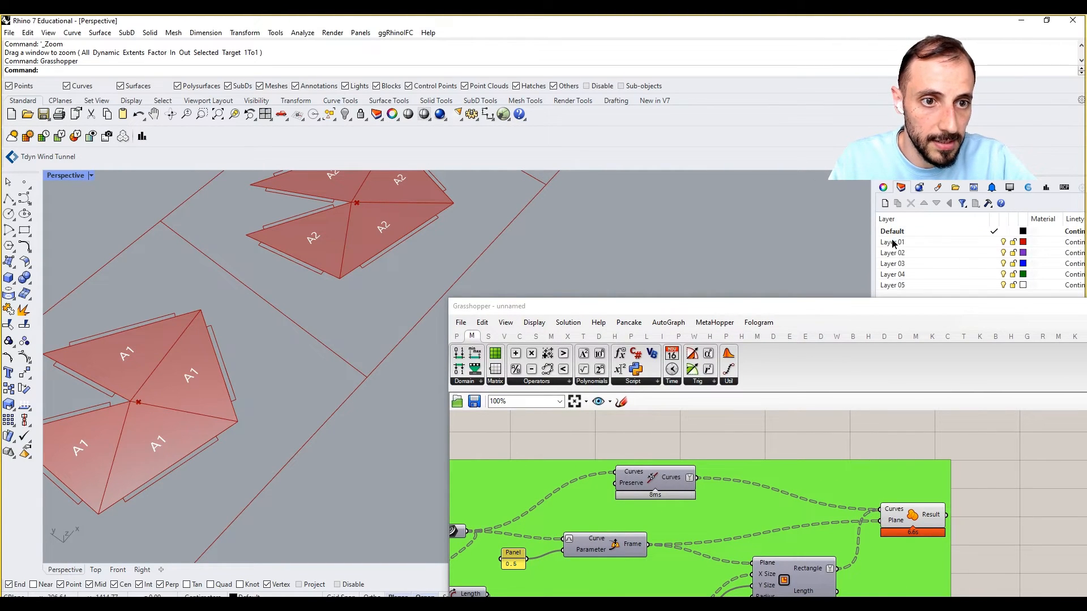
left_click(891, 242)
left_click(892, 241)
type("Cut")
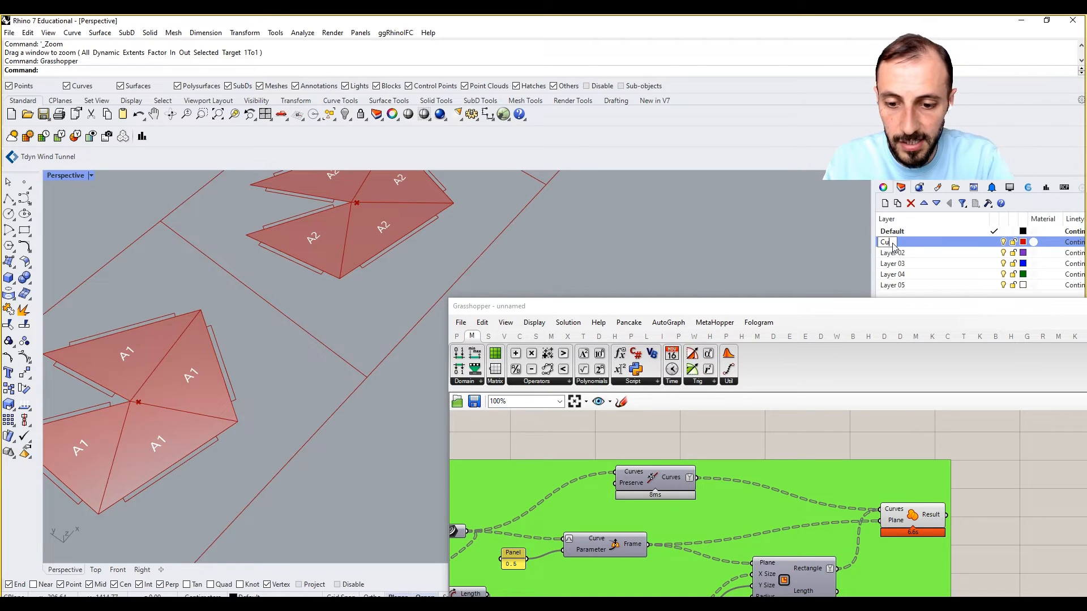
key("Return")
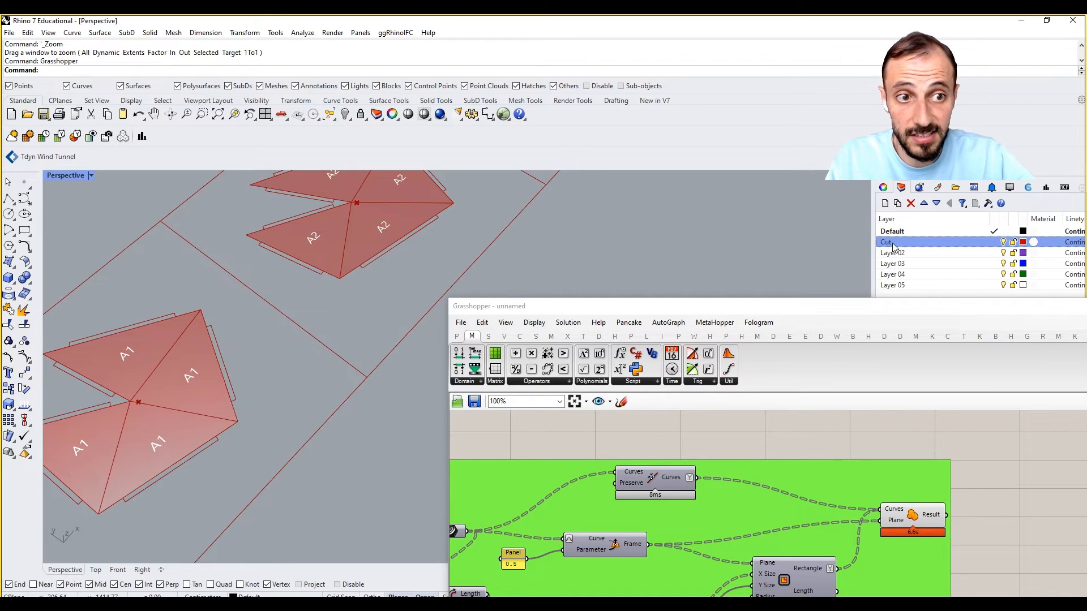
- Bake the Region Union result to the Cut layer as a group
right_click(911, 515)
left_click(928, 560)
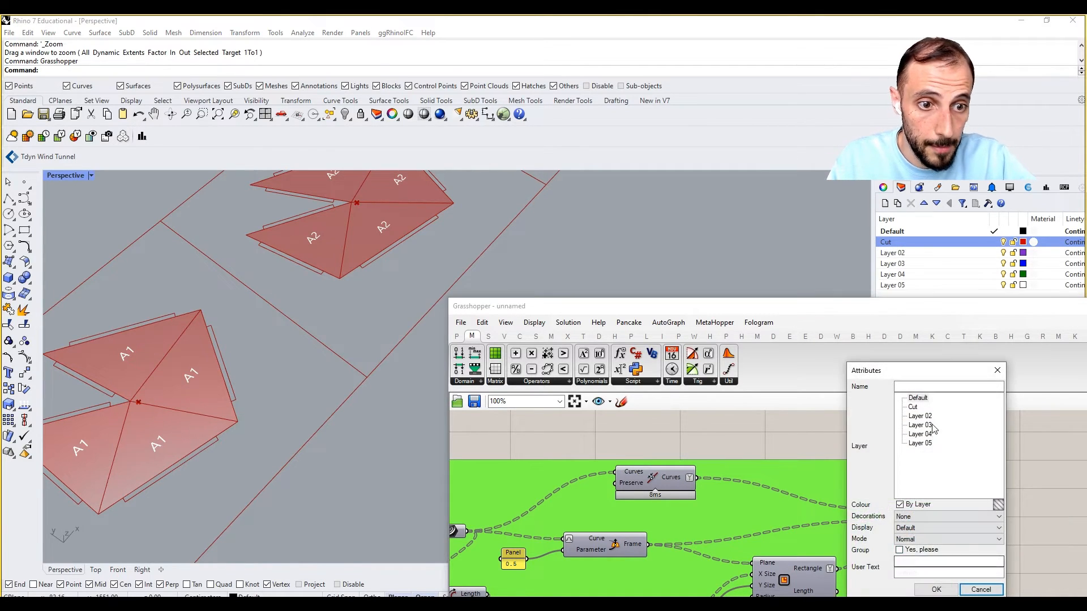
left_click(936, 589)
- Bake the Text Tag 3D labels to Layer 02 as a group
scroll(875, 484, "down", 5)
scroll(766, 518, "up", 5)
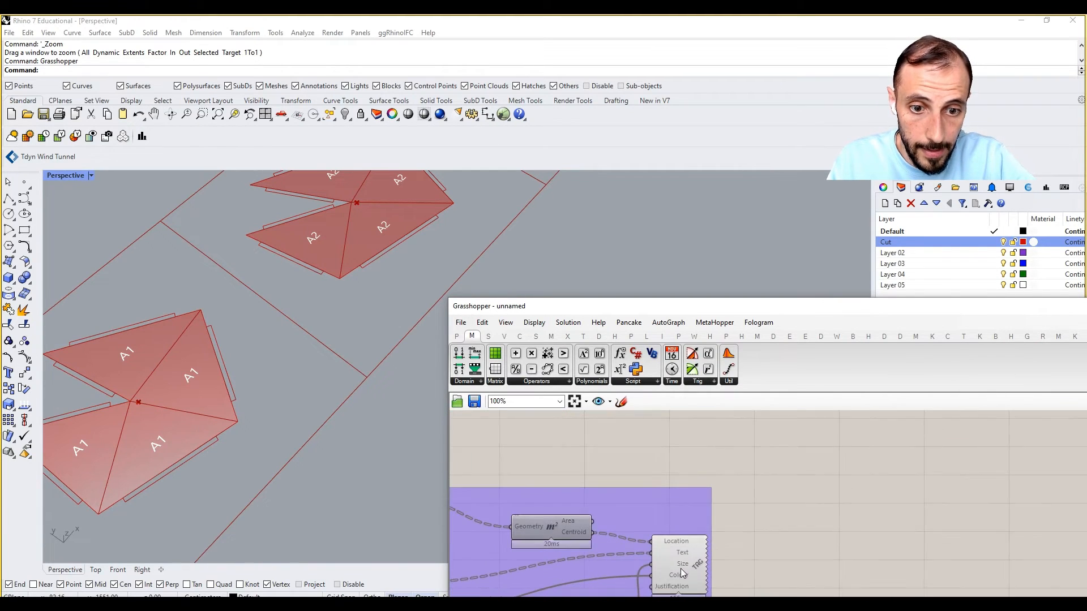
right_click(695, 535)
left_click(714, 580)
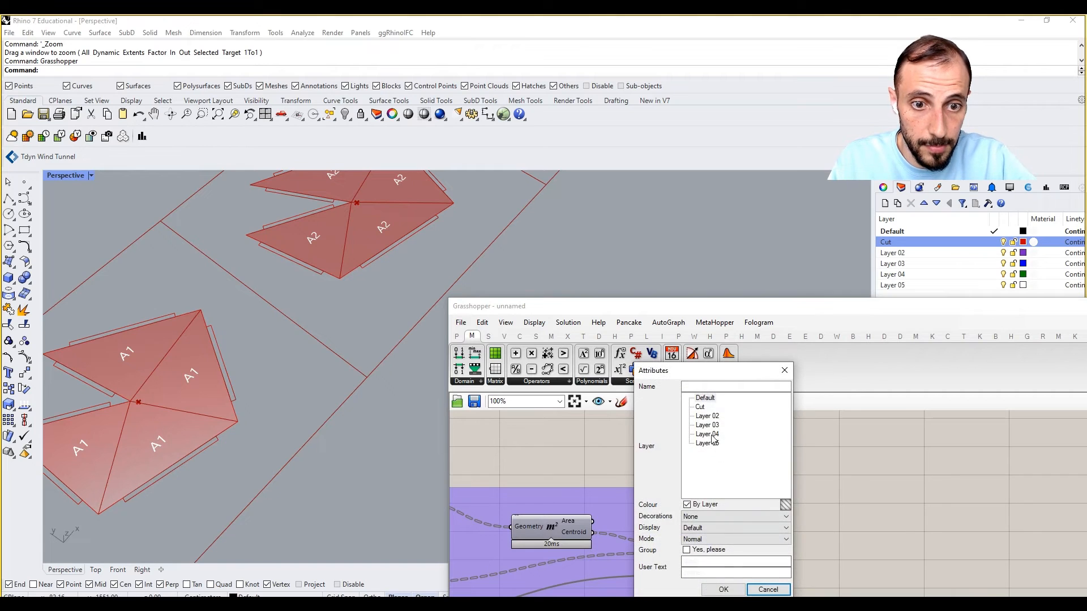
left_click(707, 416)
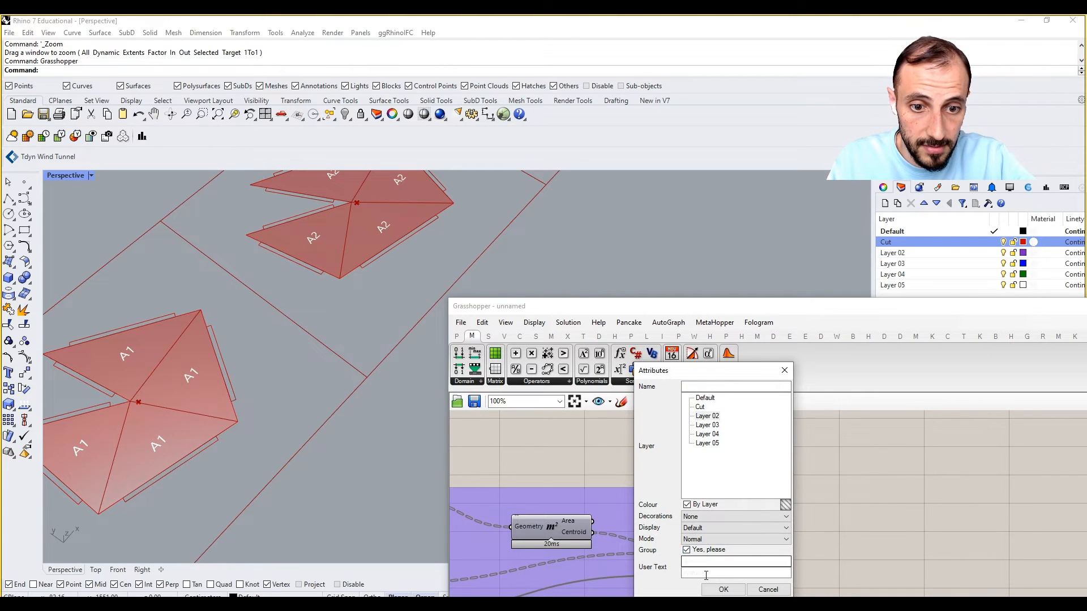
left_click(723, 589)
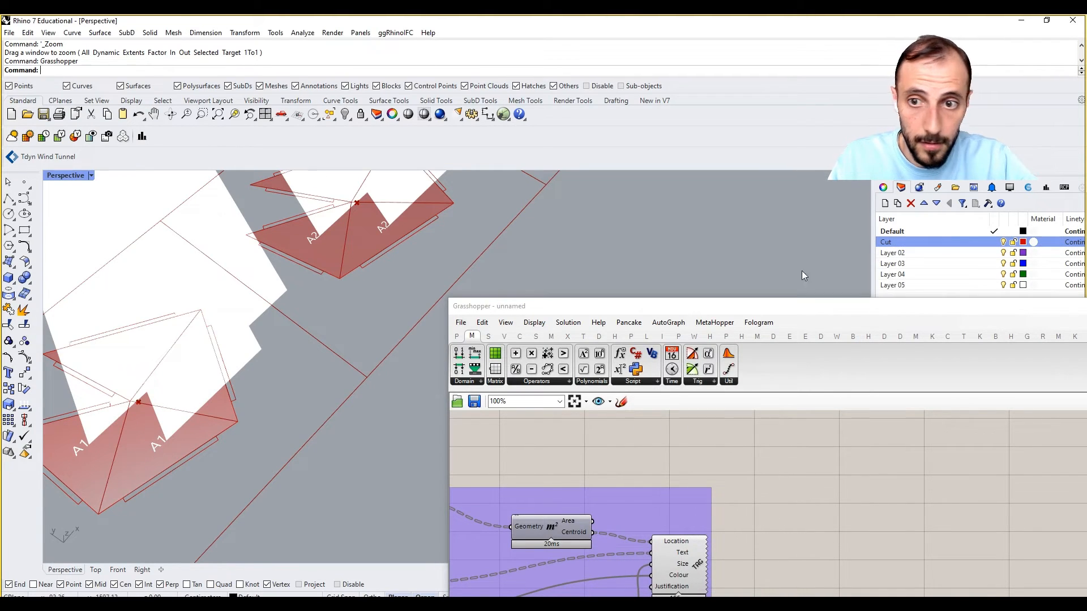
- Select the baked label texts and set their height to 0.05 in the text properties
left_click(187, 267)
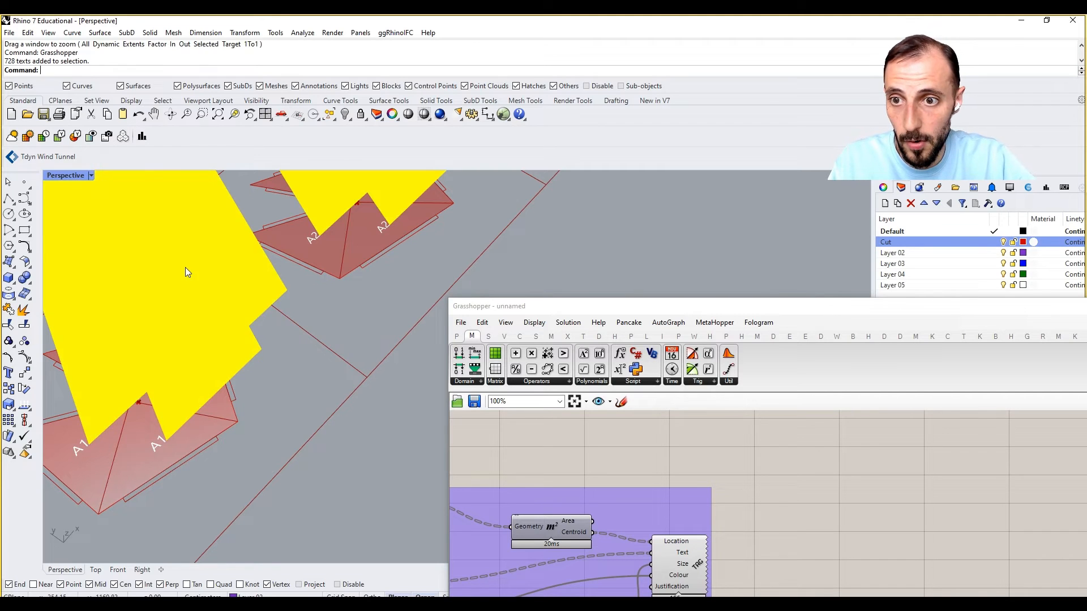
double_click(186, 268)
key("Escape")
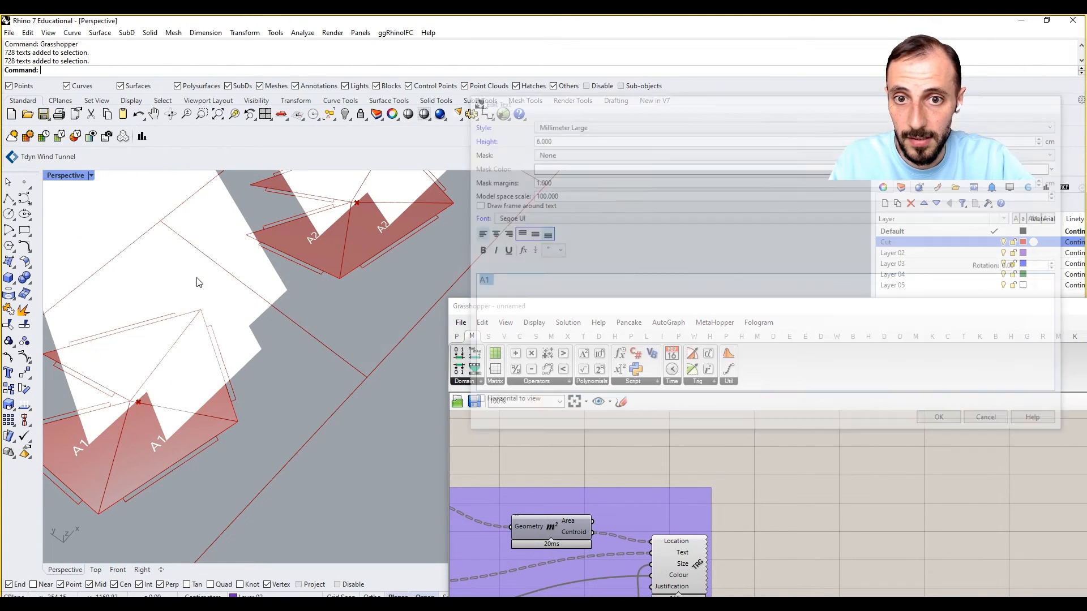
left_click(219, 293)
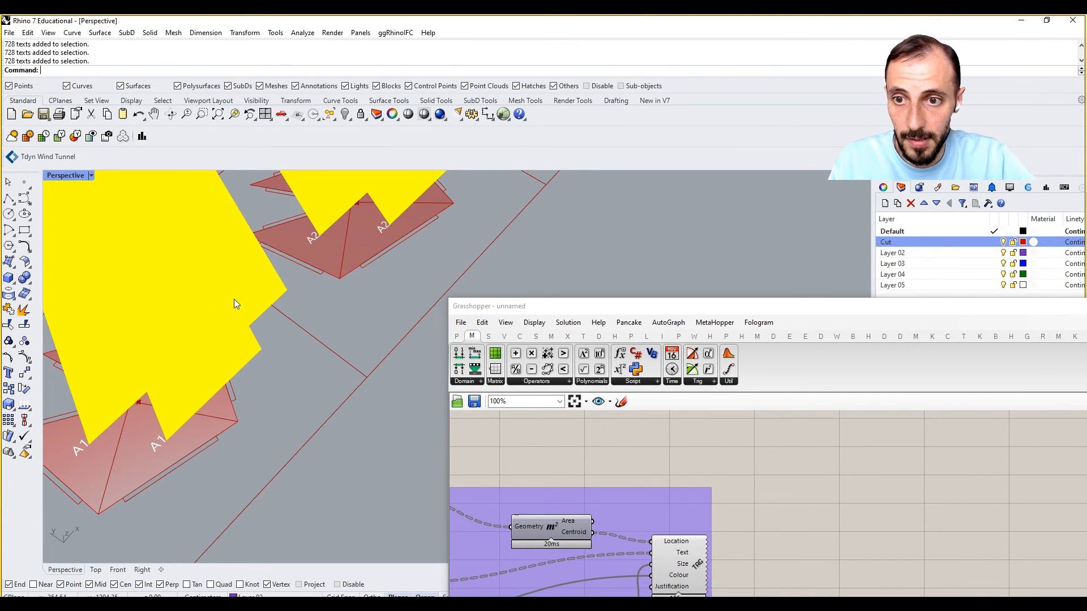
left_click(901, 187)
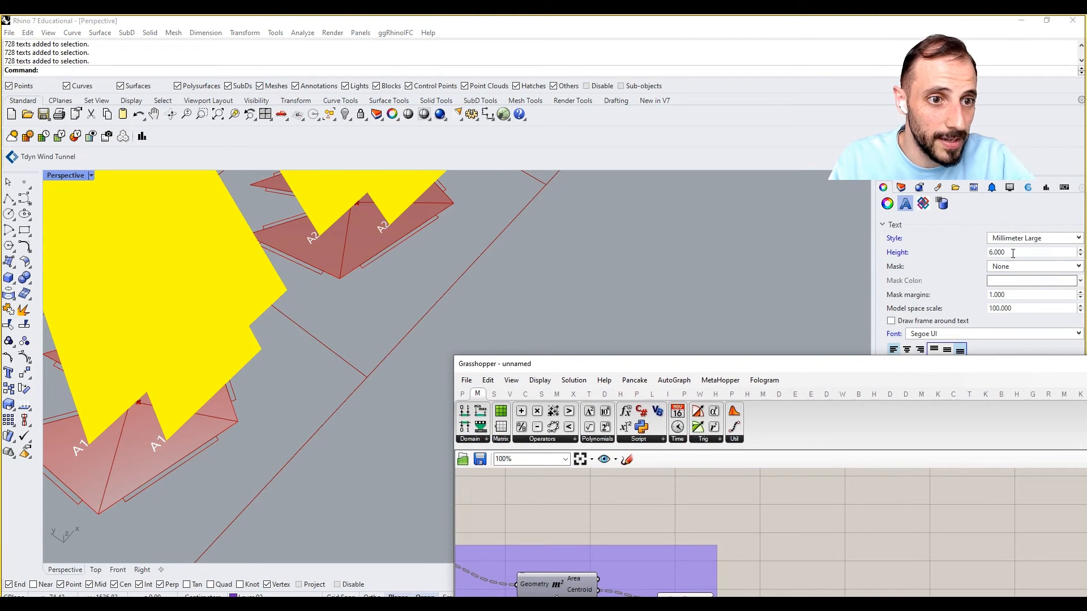
left_click_drag(1013, 253, 983, 259)
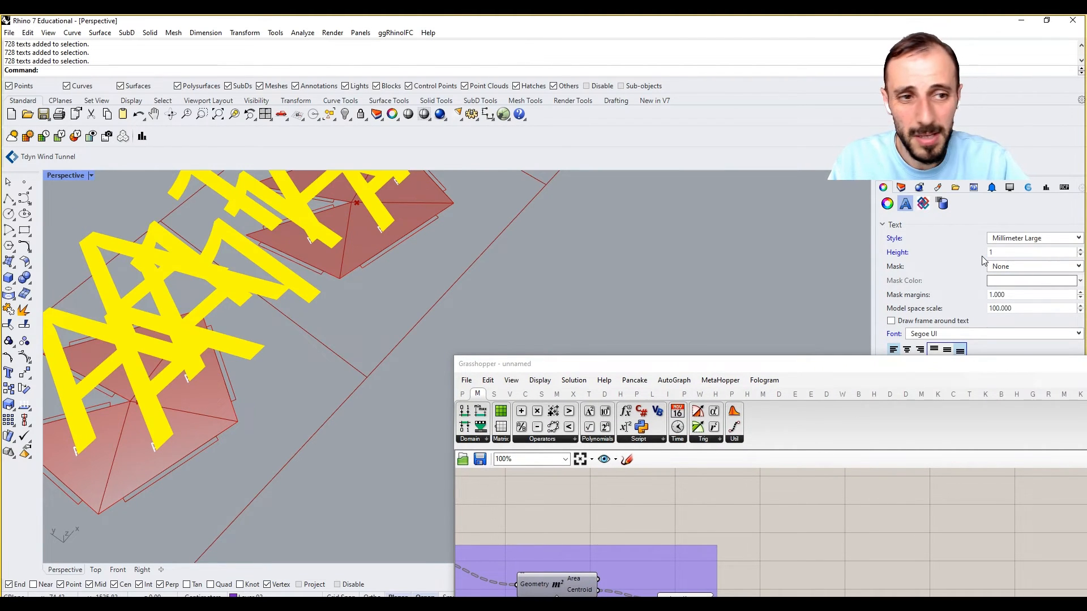
type("0.")
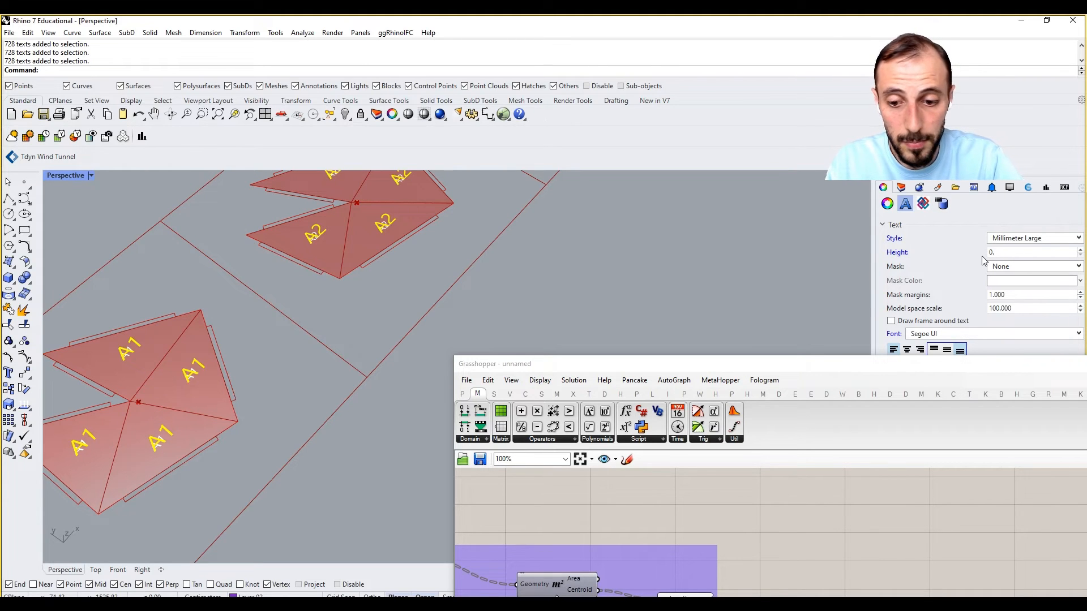
type("104")
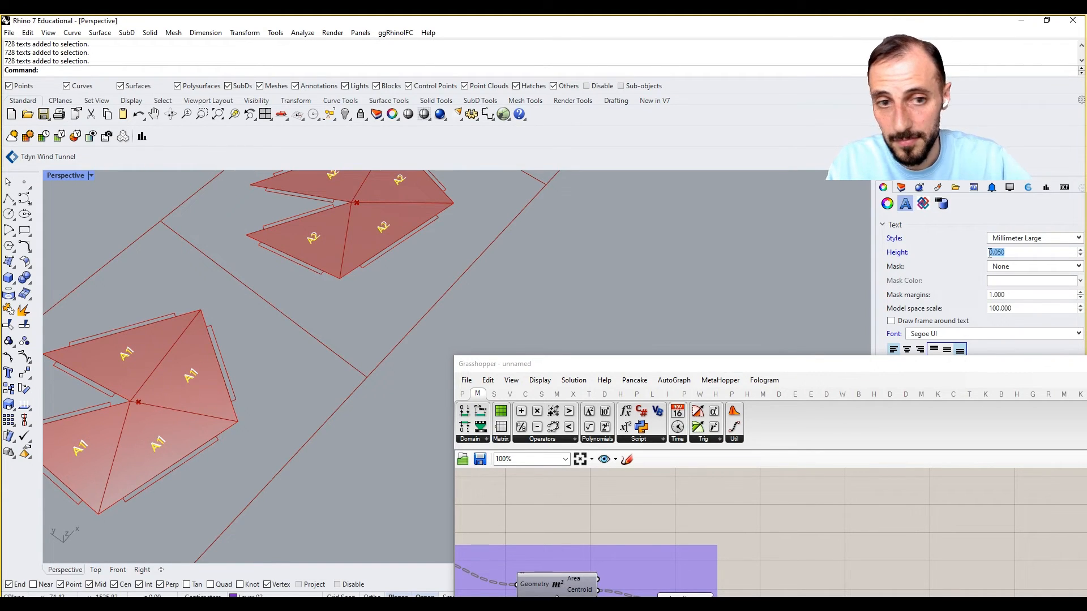
- Deselect the labels, select the baked outline curves on the Cut layer, and zoom to the selection
left_click(848, 512)
left_click_drag(764, 369, 792, 325)
scroll(387, 434, "down", 15)
scroll(365, 427, "down", 5)
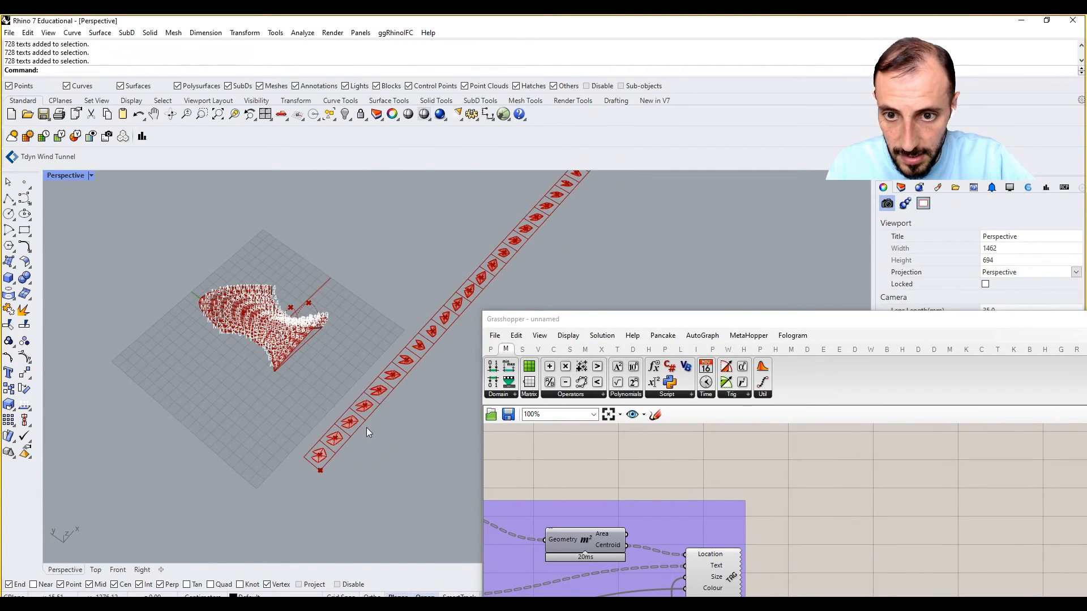
scroll(366, 427, "up", 3)
left_click_drag(755, 319, 678, 425)
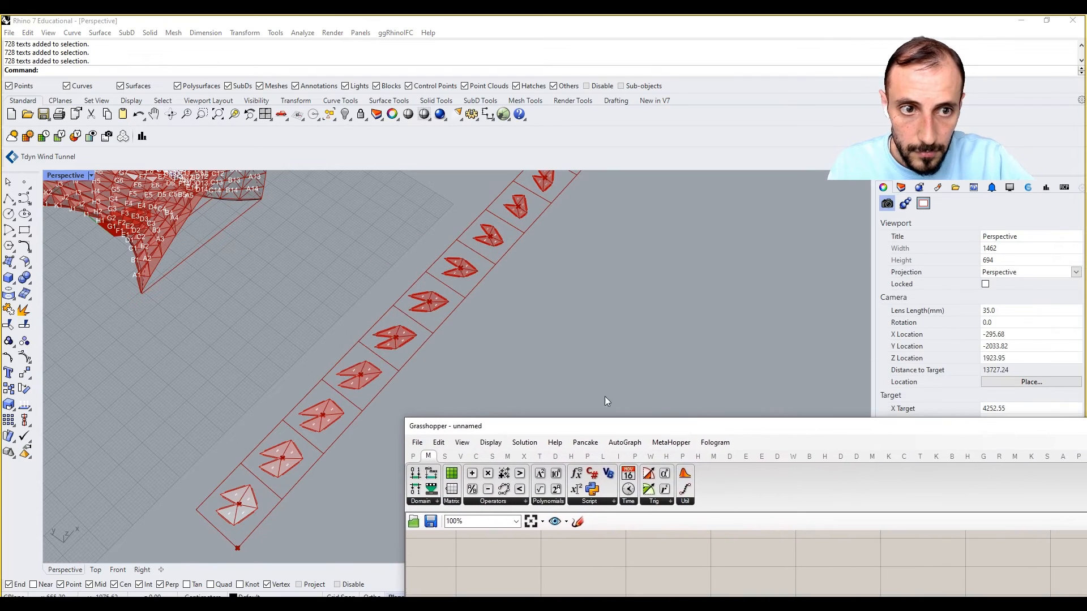
left_click(454, 275)
left_click(484, 303)
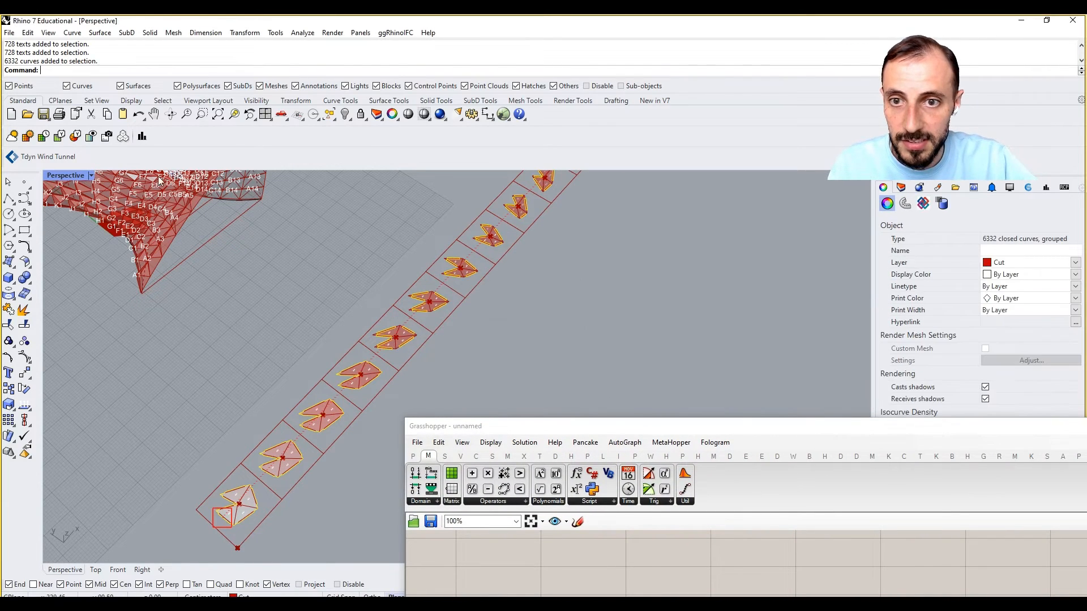
left_click(234, 114)
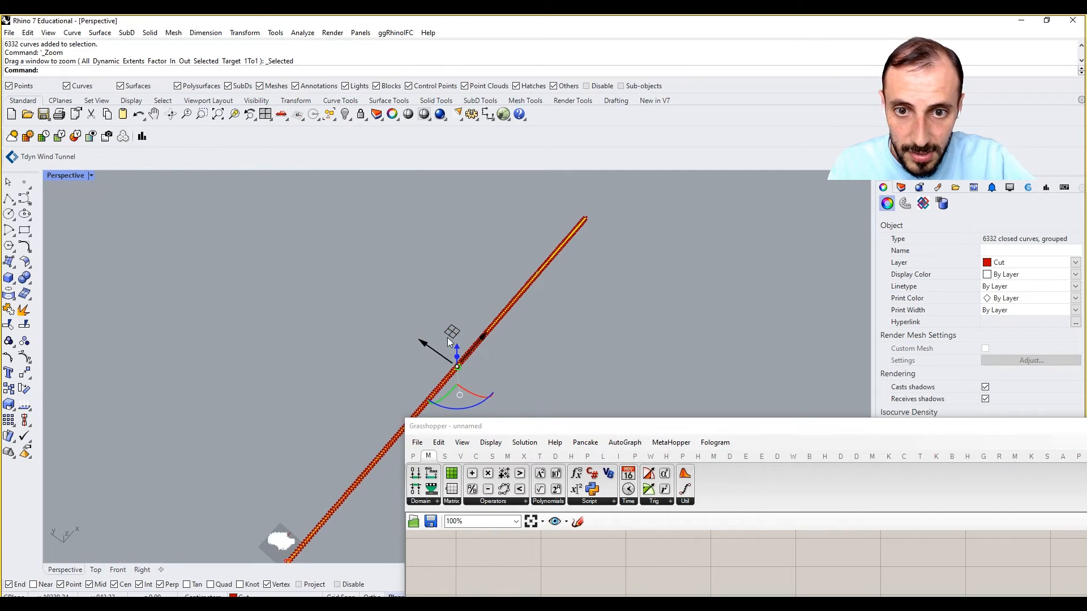
- Examine the baked flap curves and labels up close on several unrolled modules along the strip
scroll(396, 413, "up", 8)
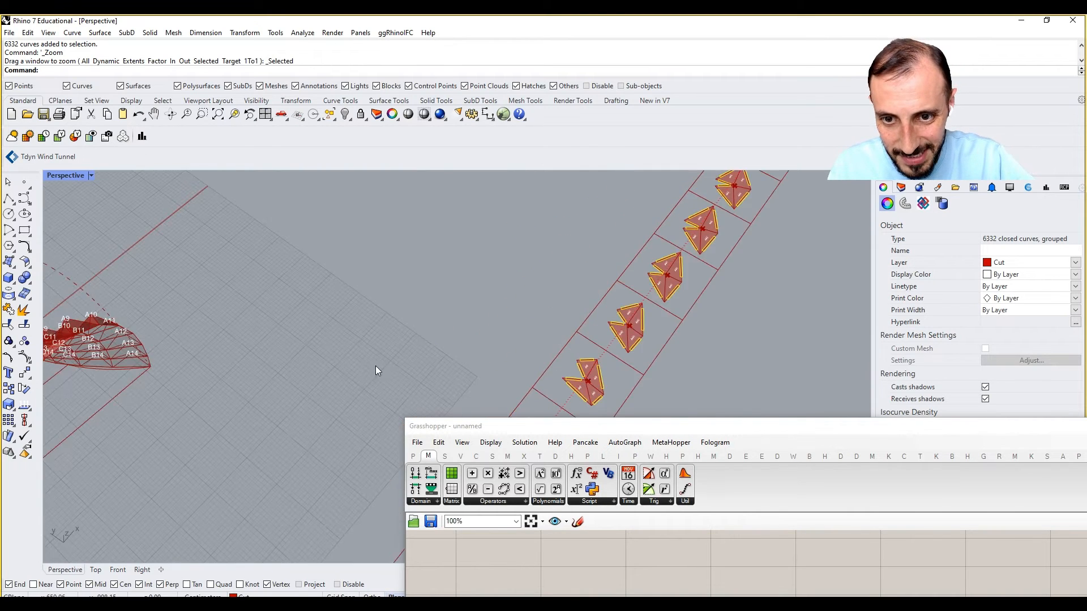
scroll(376, 371, "up", 10)
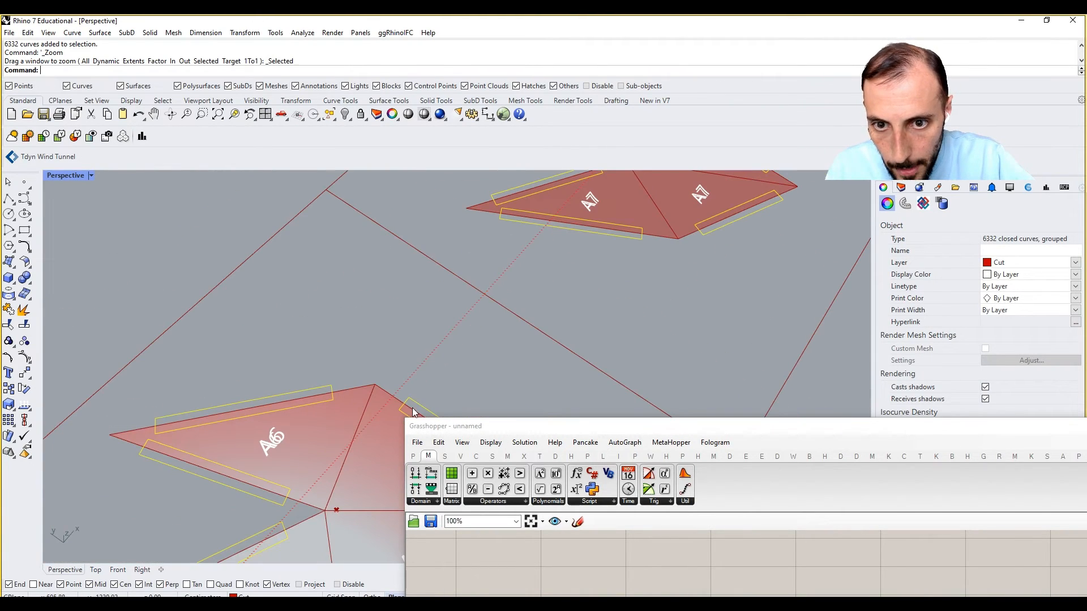
left_click_drag(436, 426, 615, 300)
scroll(385, 329, "down", 10)
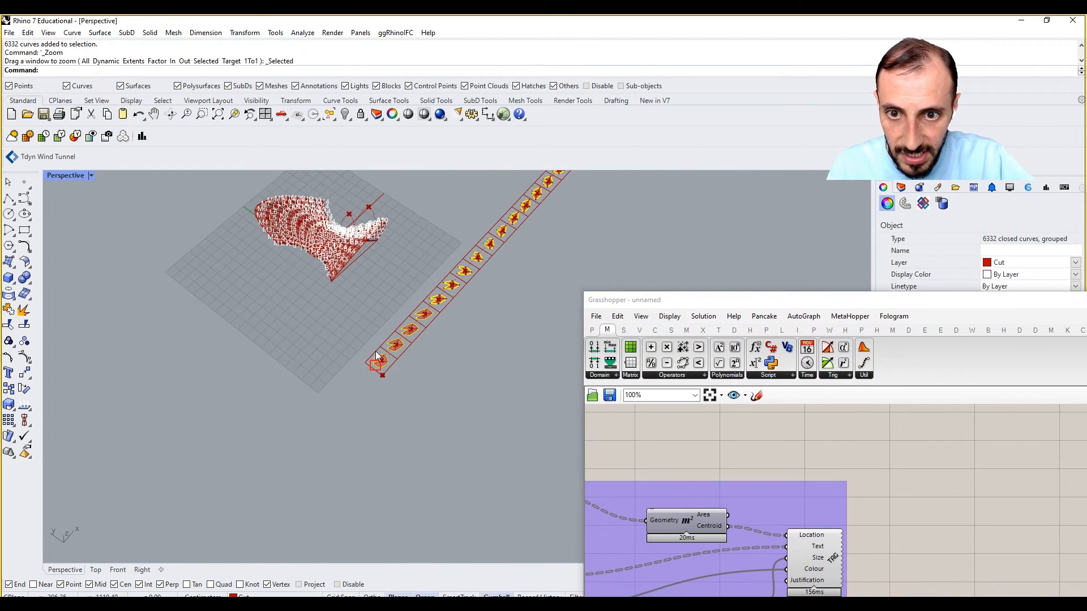
scroll(376, 357, "up", 10)
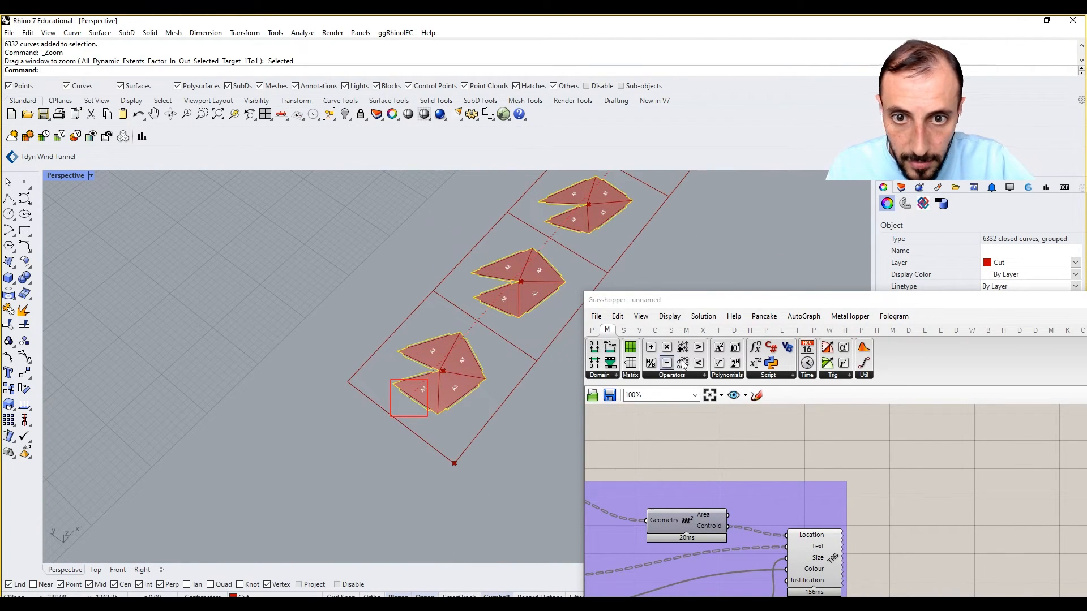
left_click_drag(753, 315, 809, 260)
scroll(578, 315, "down", 3)
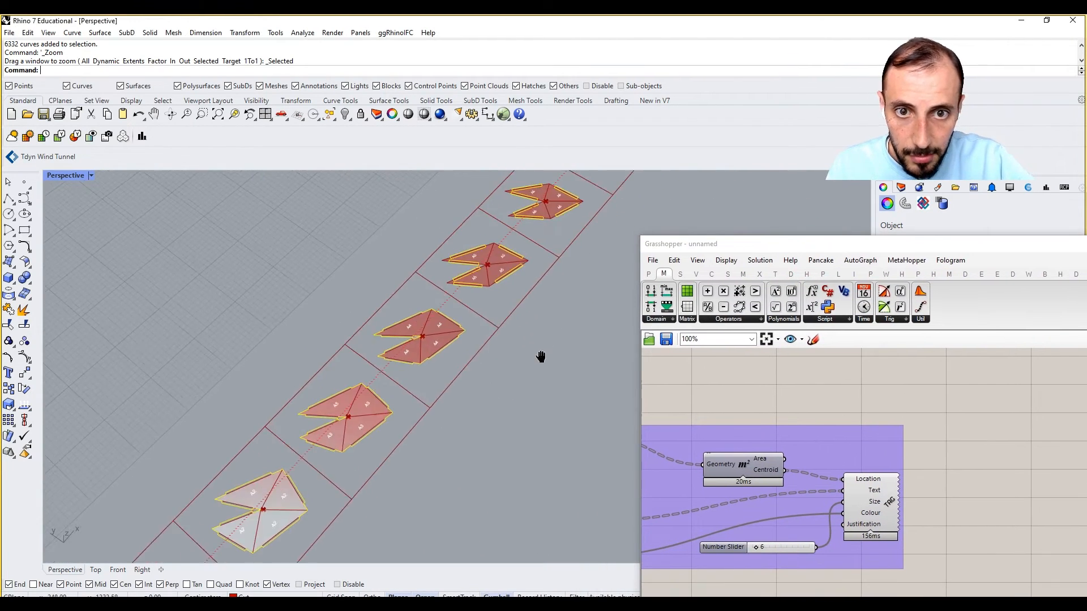
scroll(509, 244, "up", 8)
scroll(502, 247, "up", 5)
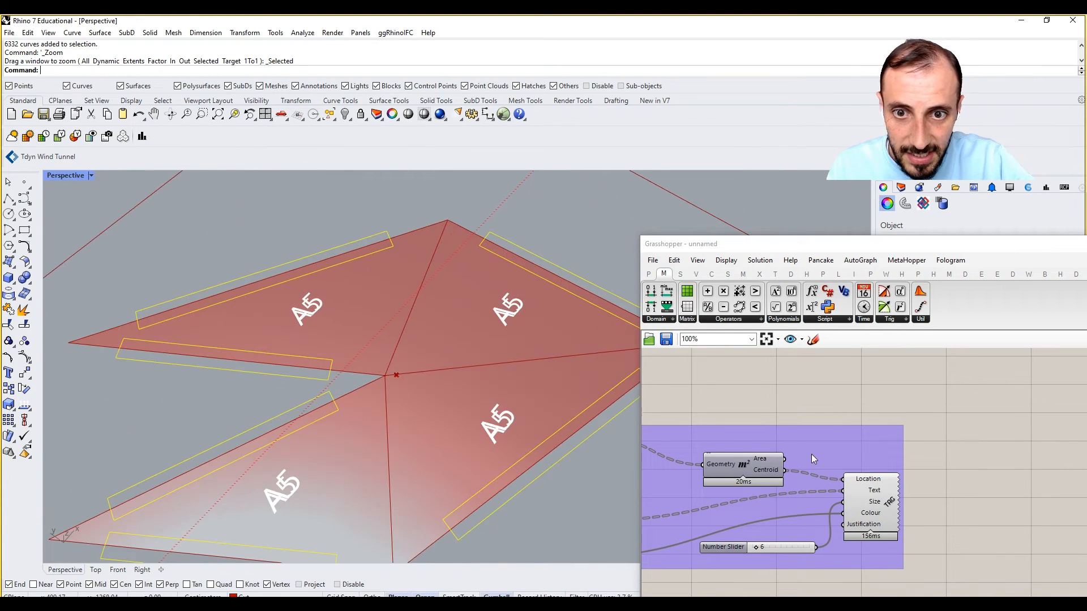
- Undo the label text height change and the Grasshopper bakes in the Rhino model
scroll(811, 459, "down", 9)
scroll(930, 448, "up", 4)
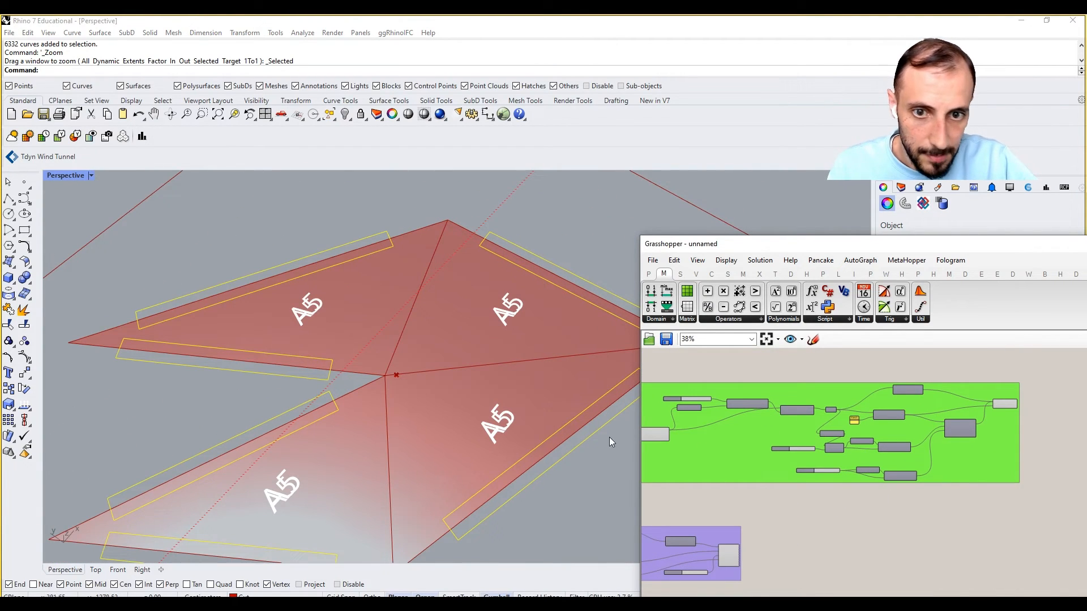
key("ctrl+z")
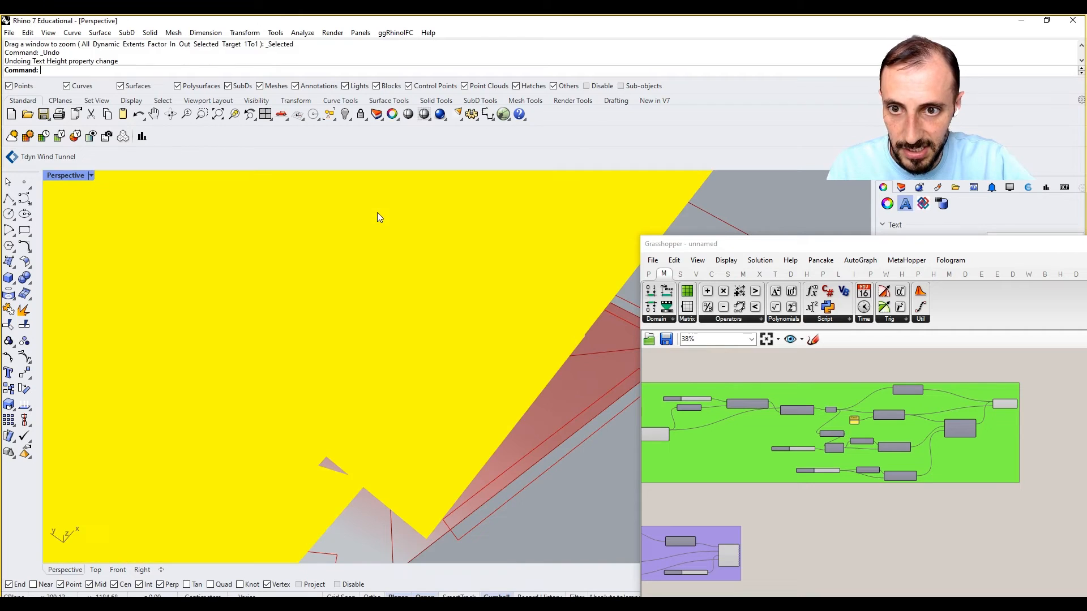
key("ctrl+z")
key("ctrl+z")
key("ctrl+z")
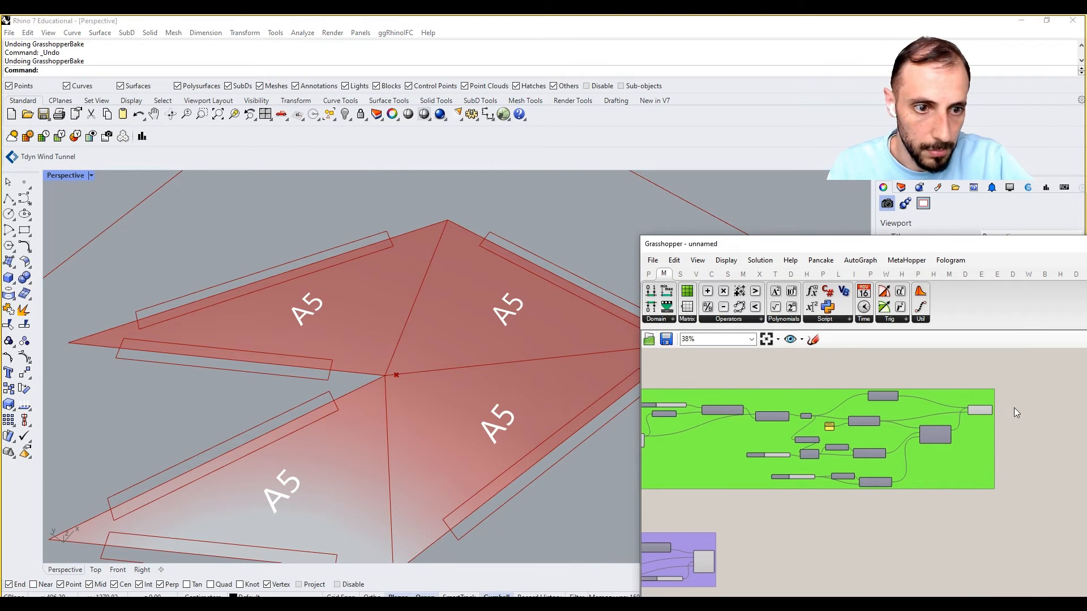
- Add an Area component above the flap group and connect the Join Curves output to its Geometry input
scroll(945, 441, "up", 4)
mouse_move(923, 418)
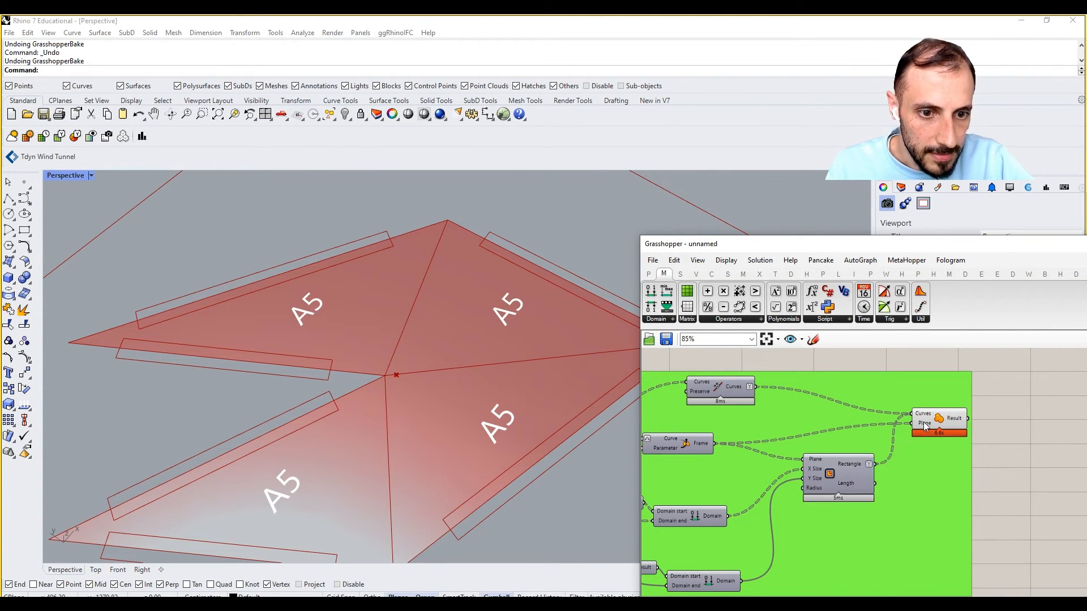
right_click_drag(705, 444, 774, 479)
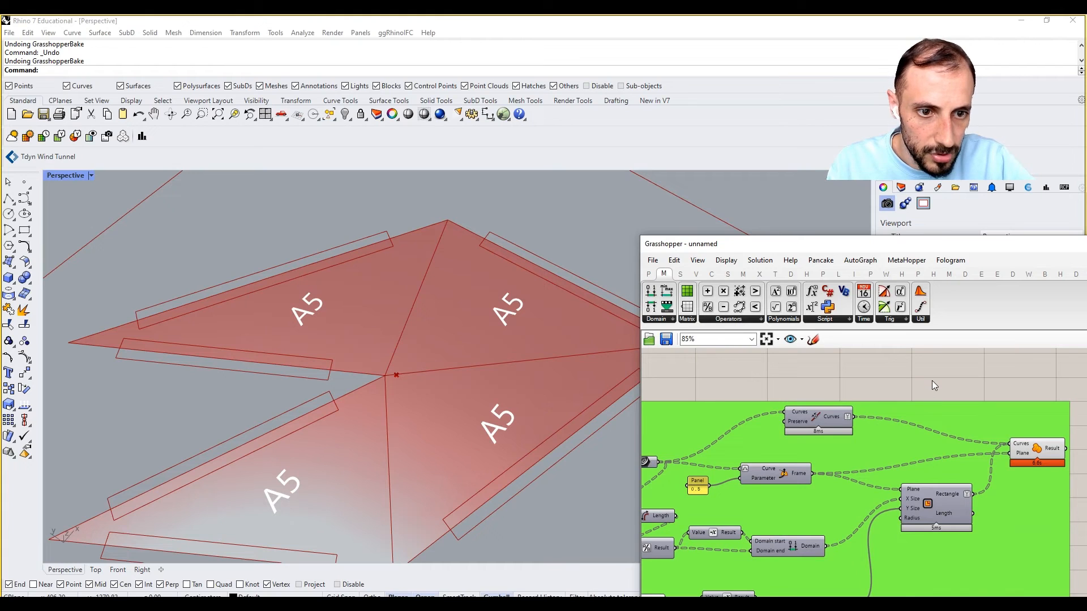
double_click(932, 380)
type("area")
key("Return")
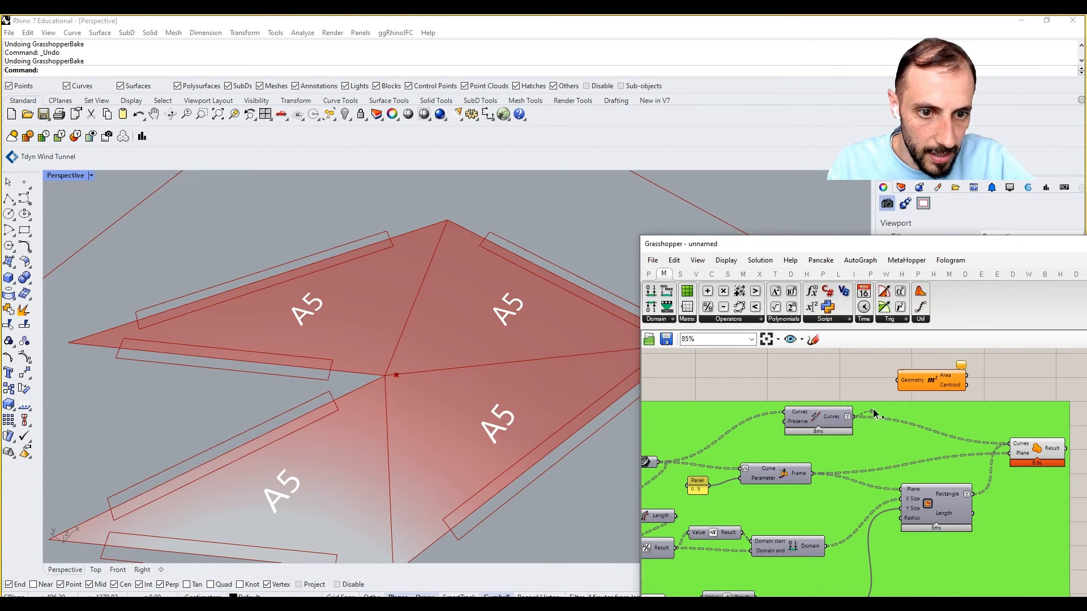
left_click(830, 420)
mouse_move(833, 415)
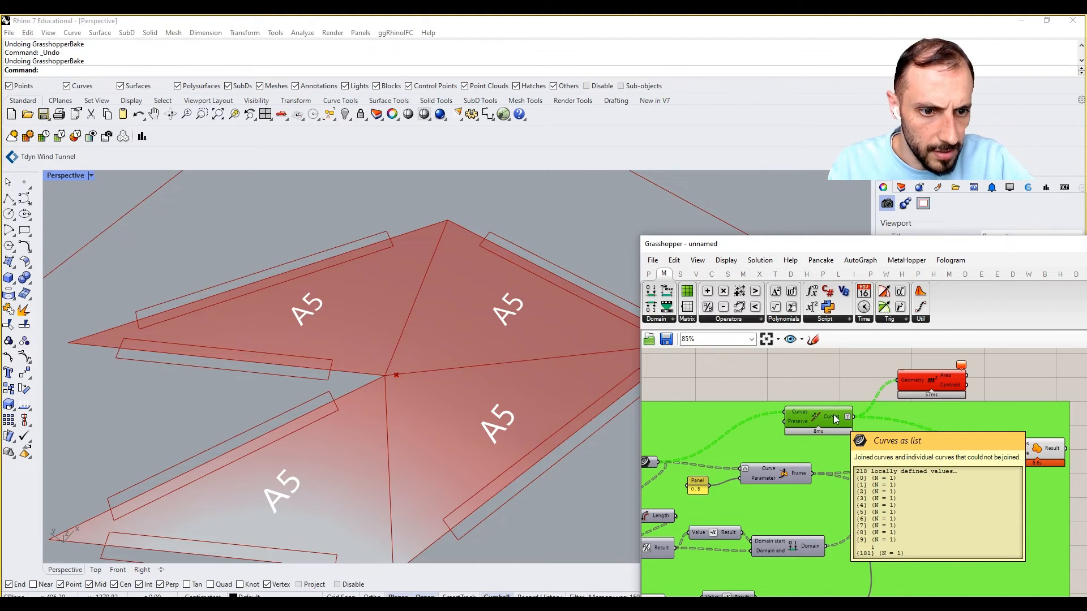
- Read the Area component's error and invert the Preserve input of the Join Curves component
left_click(961, 367)
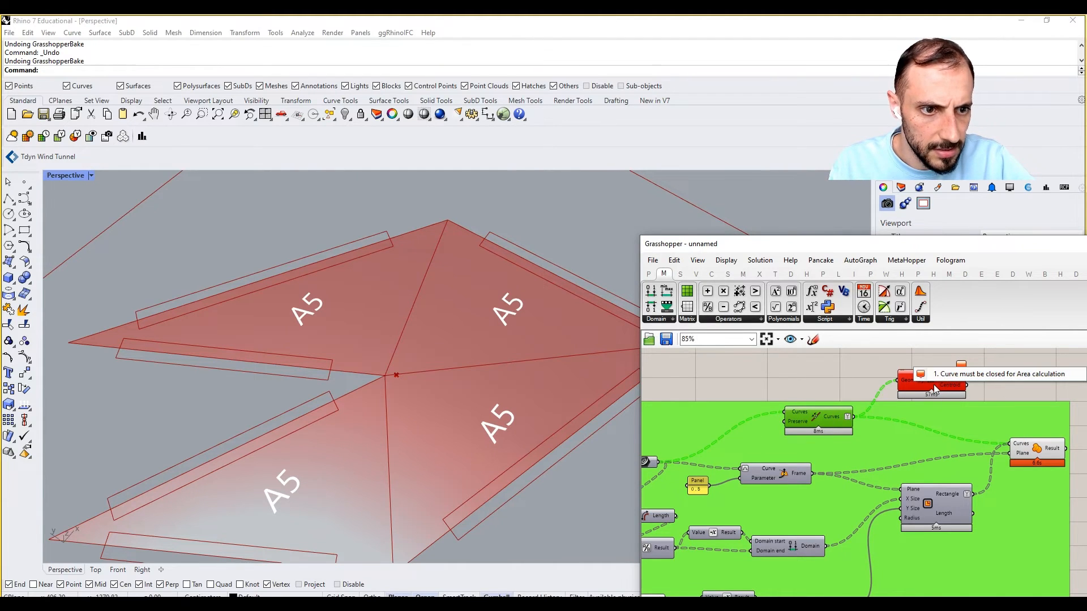
left_click(932, 385)
double_click(804, 369)
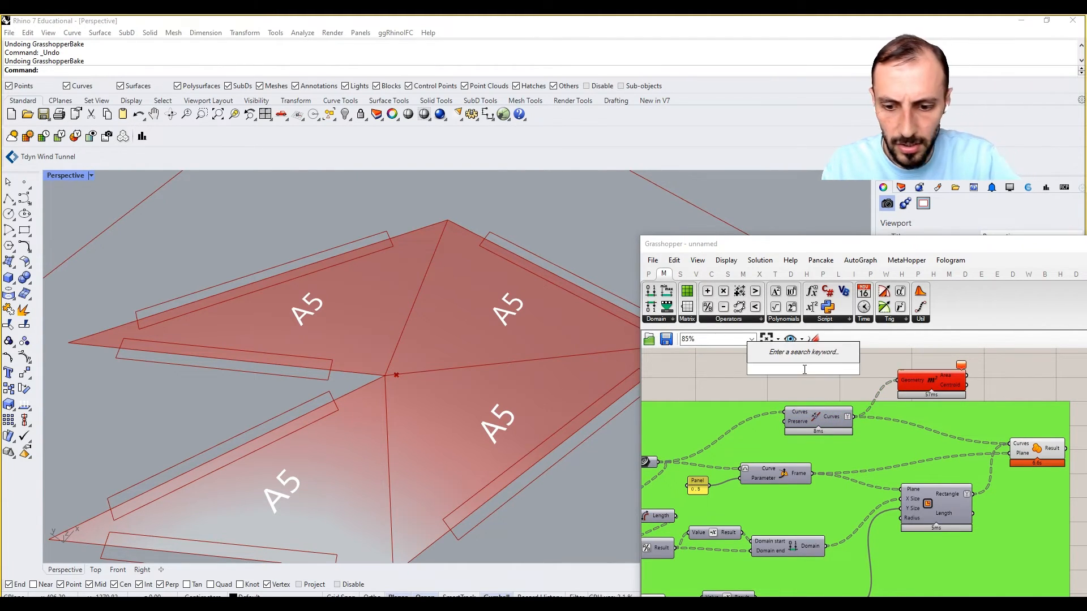
right_click(803, 423)
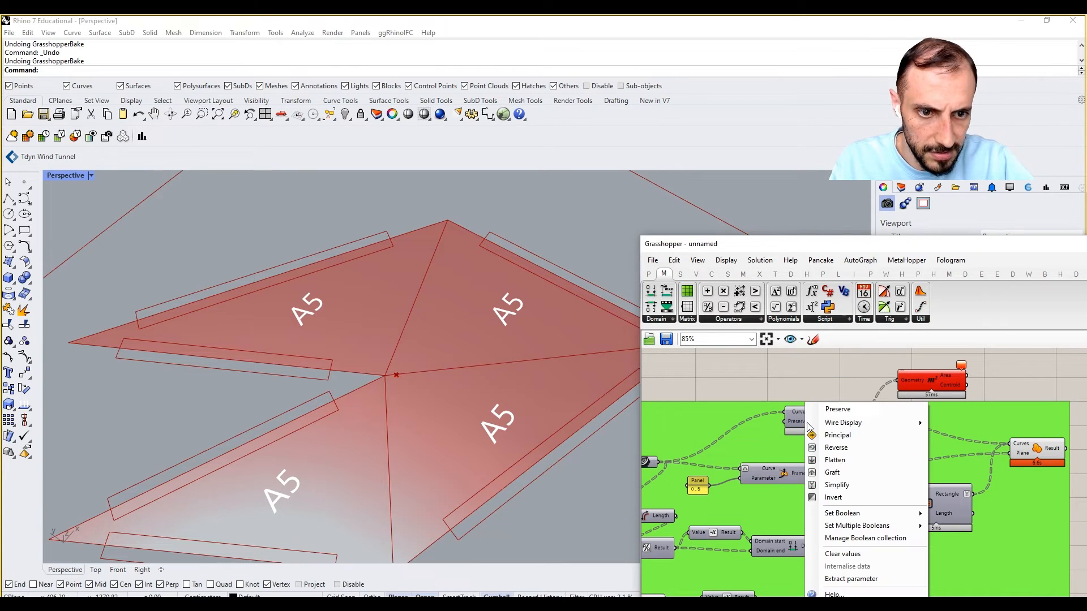
left_click(827, 486)
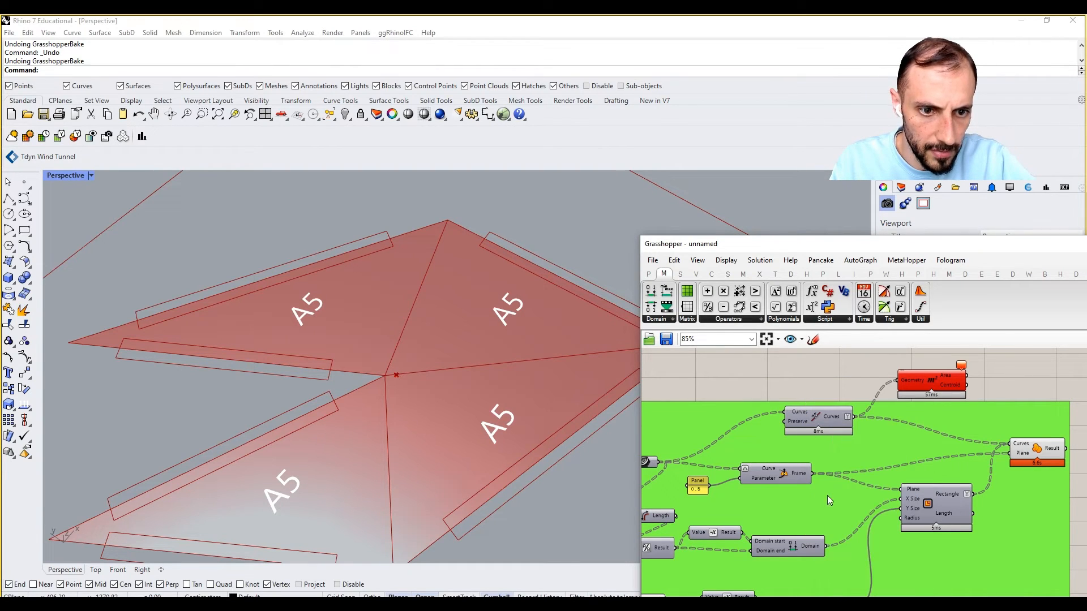
left_click(914, 390)
- Highlight the joined outlines in the viewport and examine the slit corner of module A11 up close
scroll(506, 392, "down", 10)
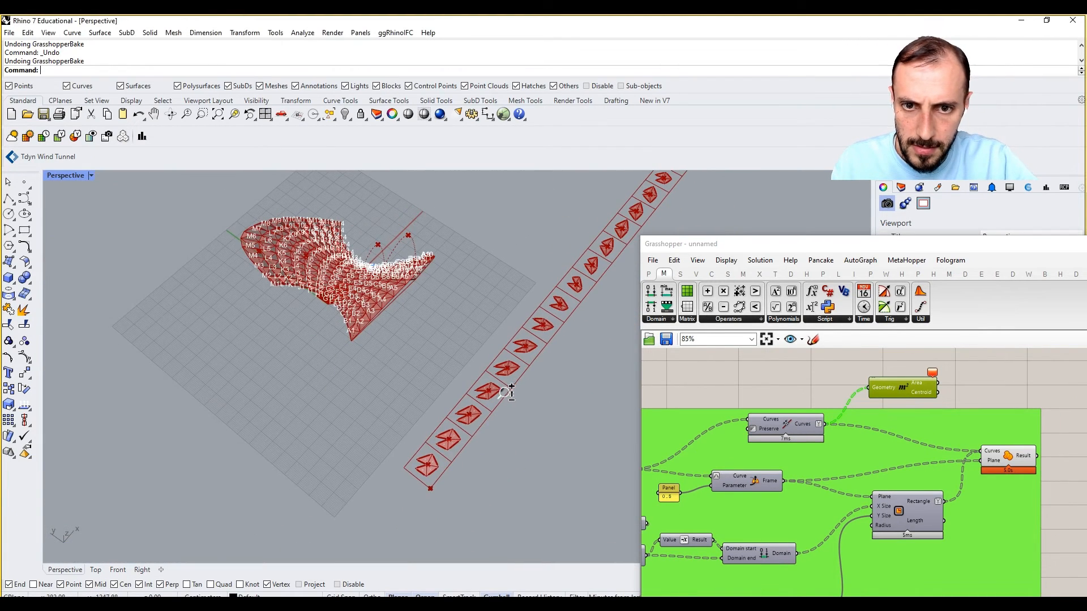
right_click_drag(568, 331, 543, 363, "shift")
left_click(796, 425)
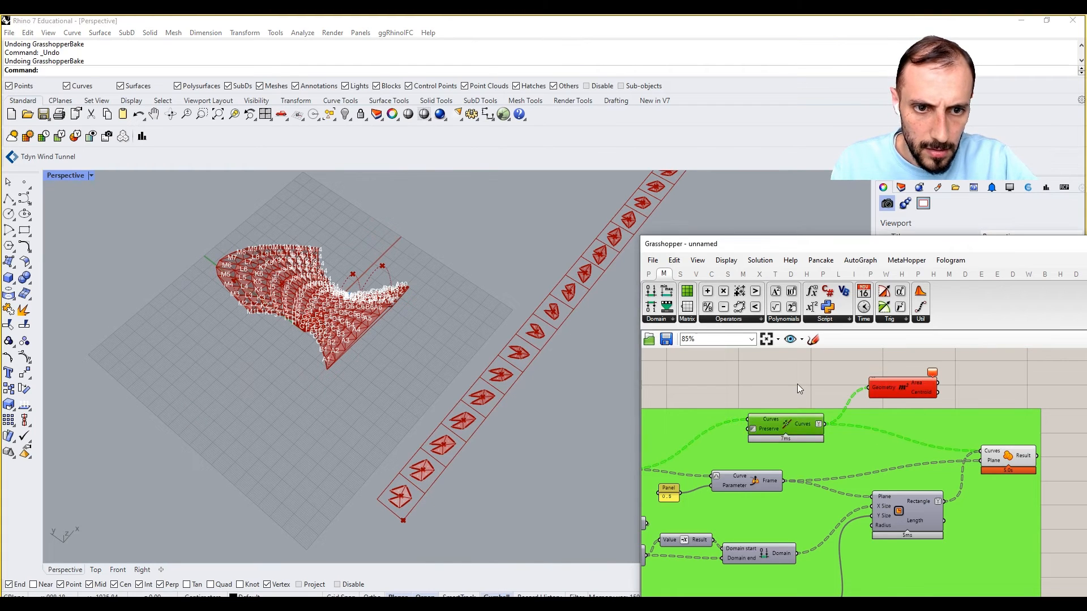
right_click(797, 384)
left_click(815, 391)
right_click_drag(552, 309, 547, 330, "shift")
scroll(548, 329, "up", 8)
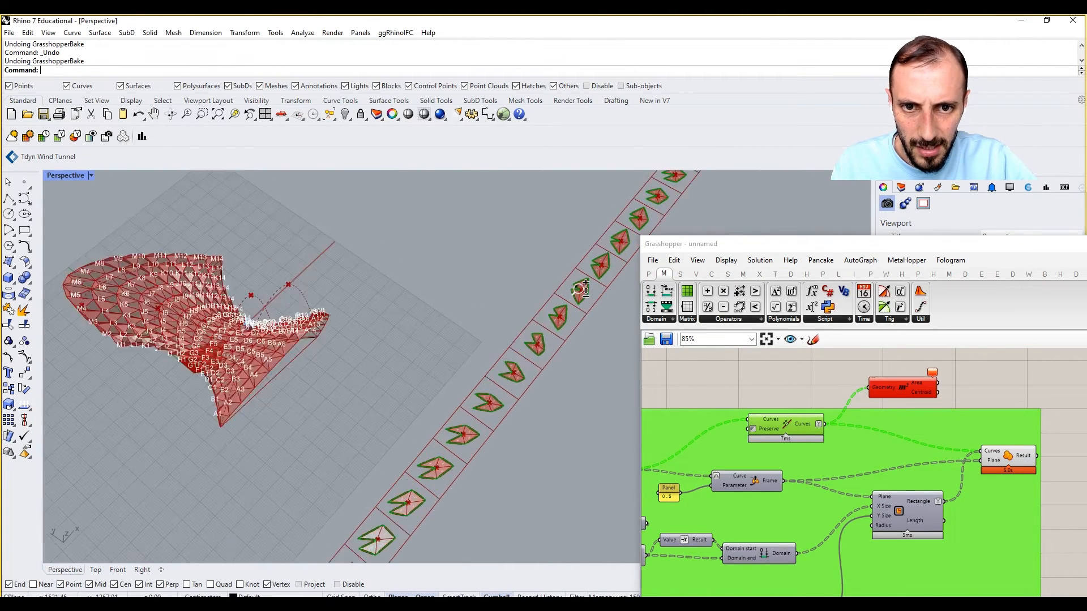
scroll(522, 343, "up", 6)
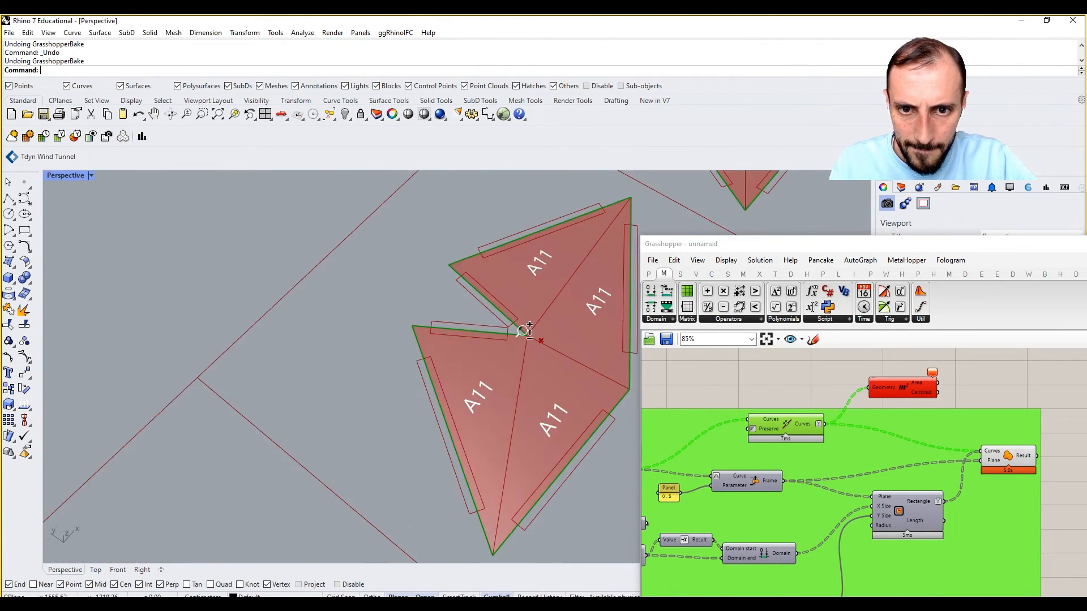
scroll(522, 334, "down", 3)
scroll(525, 329, "up", 4)
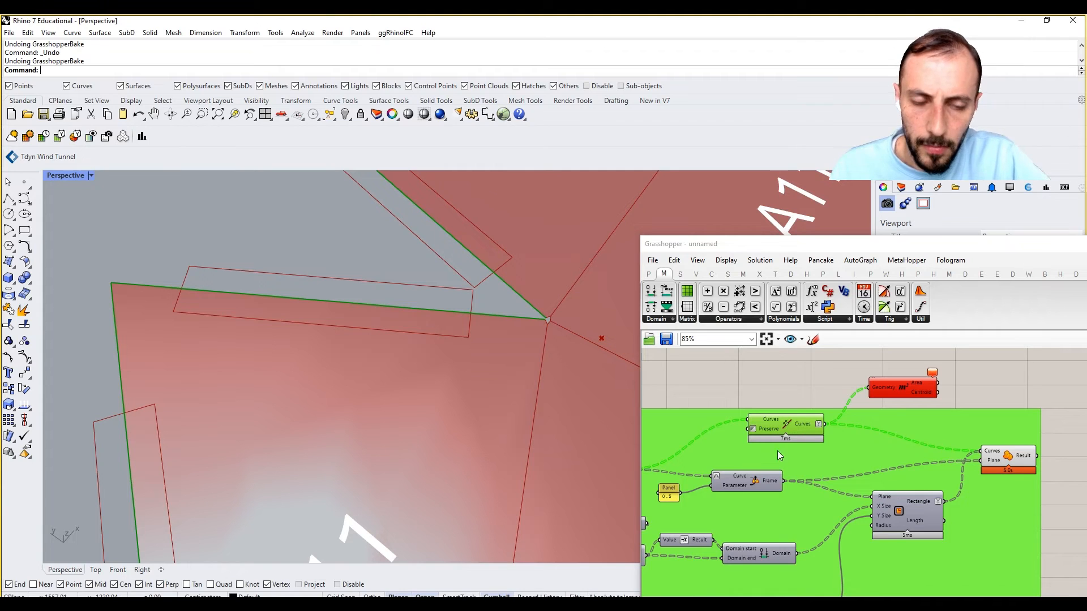
- Review the edge-length filtering at the start of the flap group against the open slit corner of module A11
right_click_drag(832, 429, 913, 413)
scroll(913, 414, "down", 3)
right_click_drag(790, 430, 907, 422)
right_click_drag(703, 434, 789, 427)
scroll(789, 428, "up", 2)
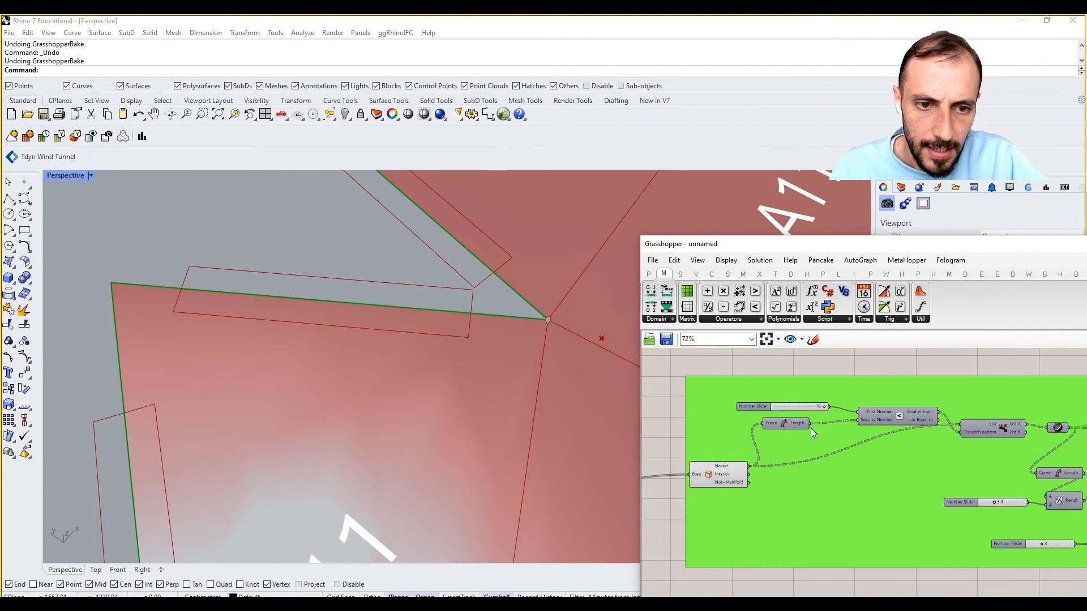
right_click_drag(810, 429, 781, 426)
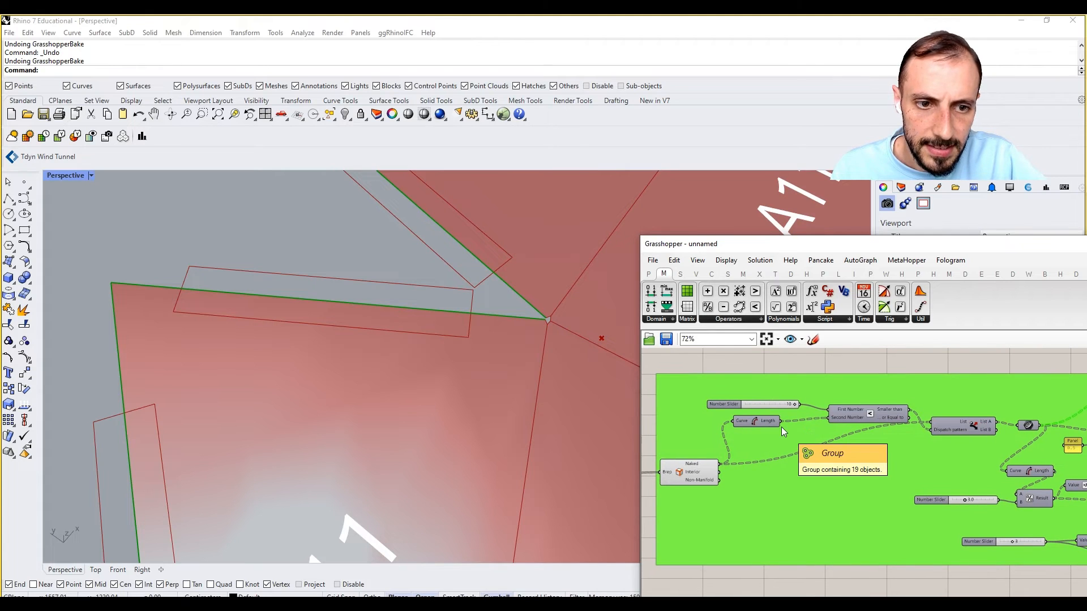
scroll(549, 405, "down", 5)
scroll(551, 405, "up", 3)
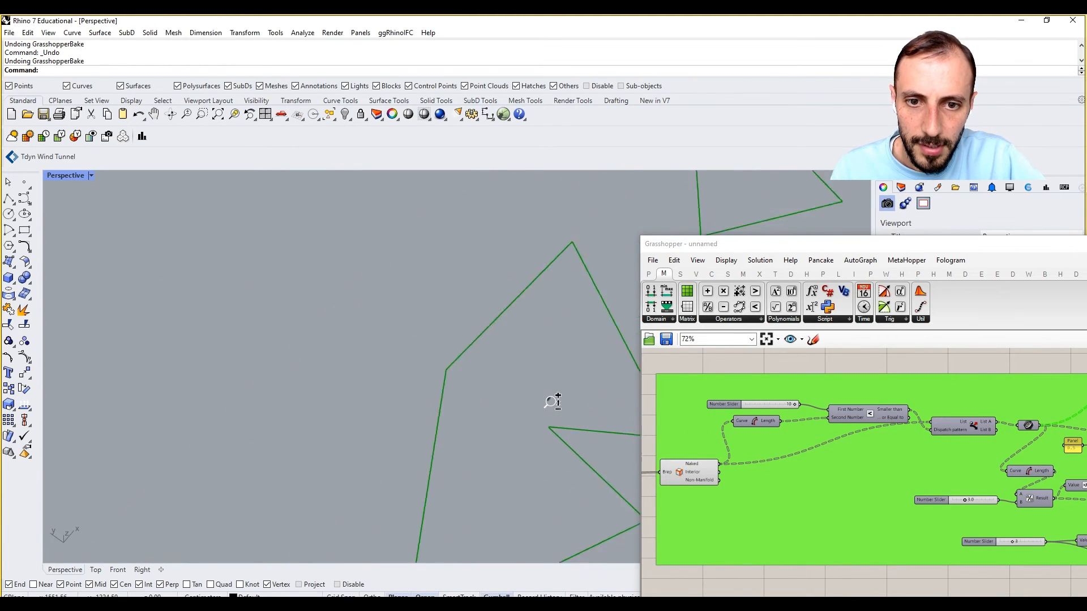
scroll(551, 386, "up", 4)
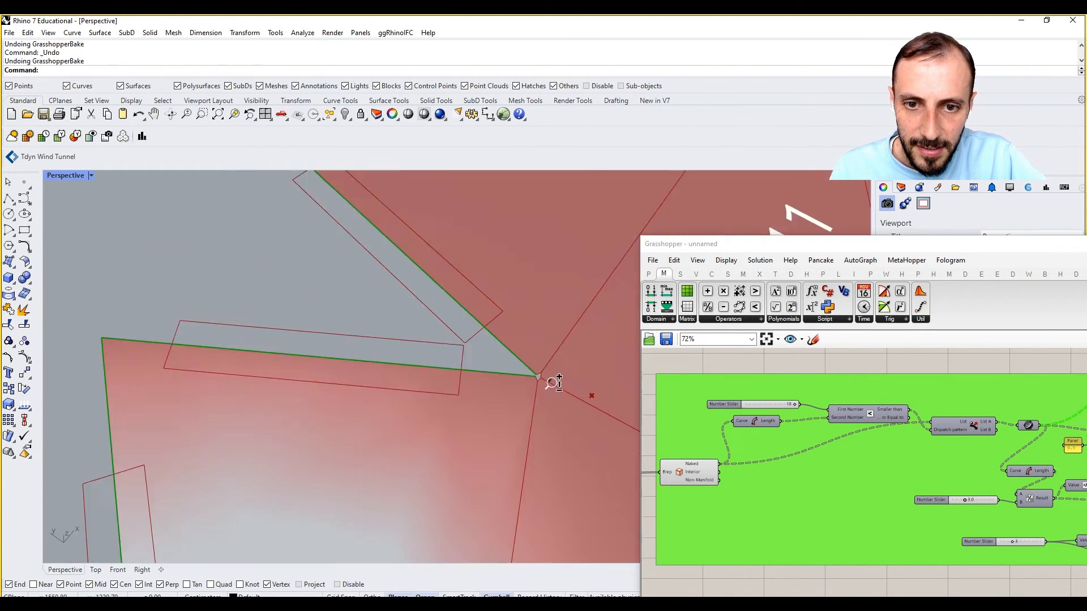
scroll(552, 383, "down", 2)
scroll(551, 384, "up", 2)
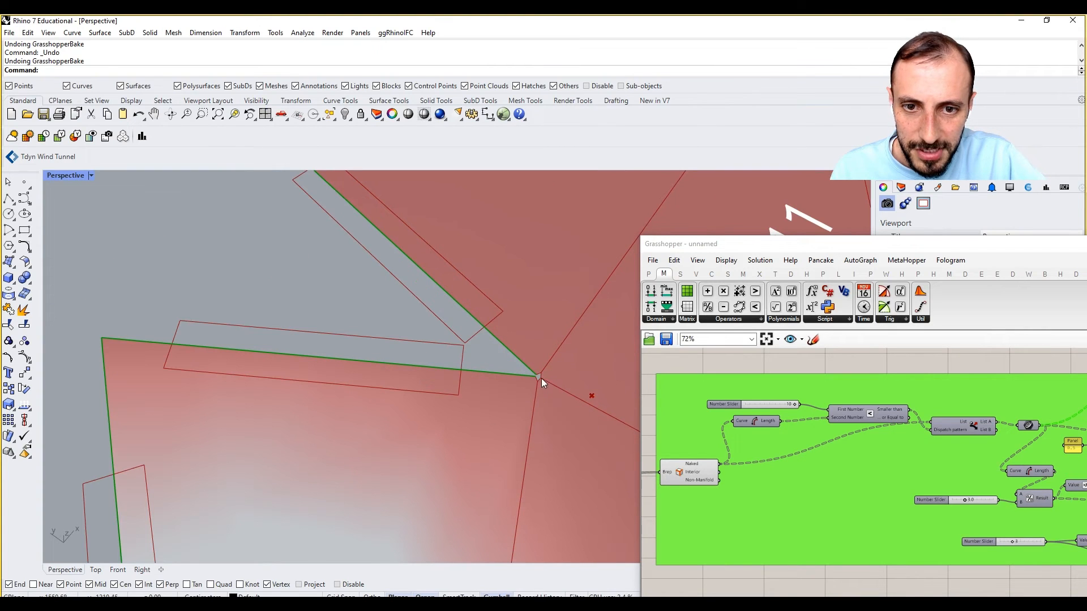
scroll(538, 382, "down", 10)
right_click_drag(538, 399, 481, 391, "shift")
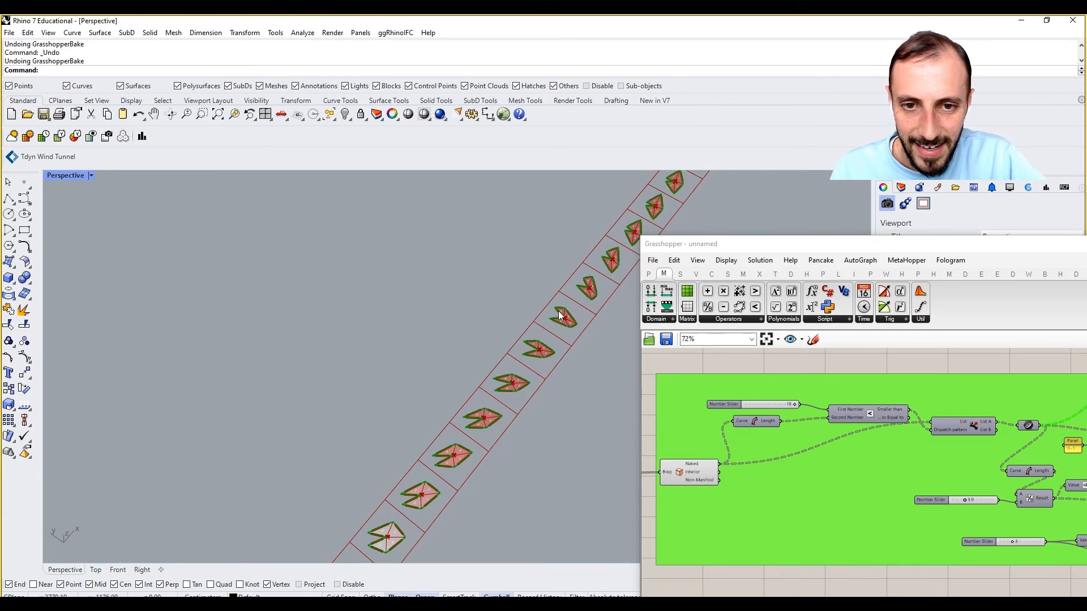
- Examine the joined outline of module B5 around its slit corner for gaps
right_click_drag(931, 404, 735, 415)
right_click_drag(954, 430, 807, 444)
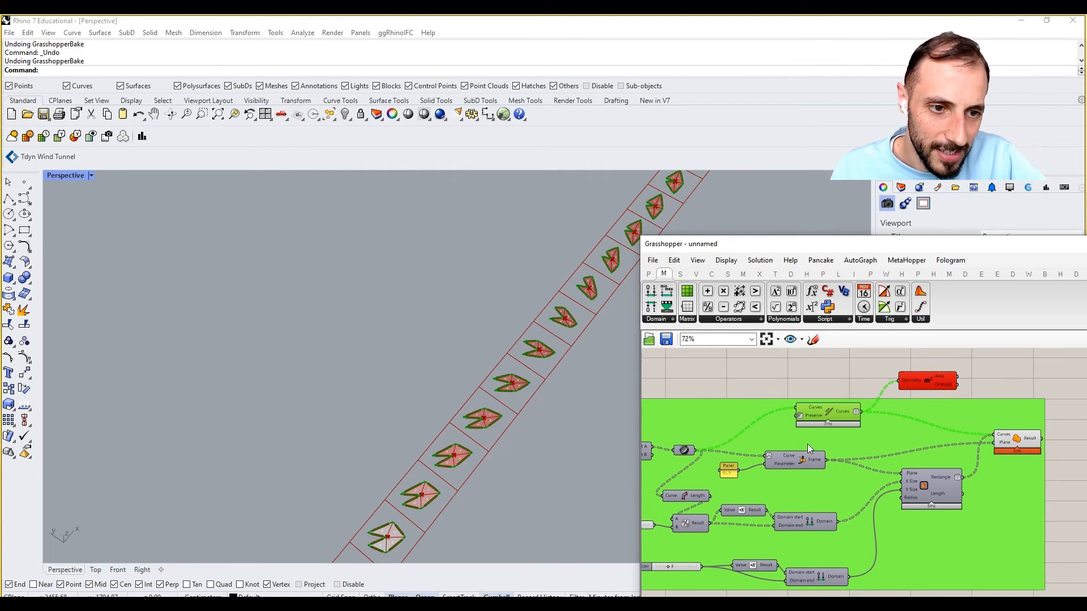
scroll(485, 405, "up", 2)
scroll(485, 400, "up", 5)
scroll(485, 396, "down", 3)
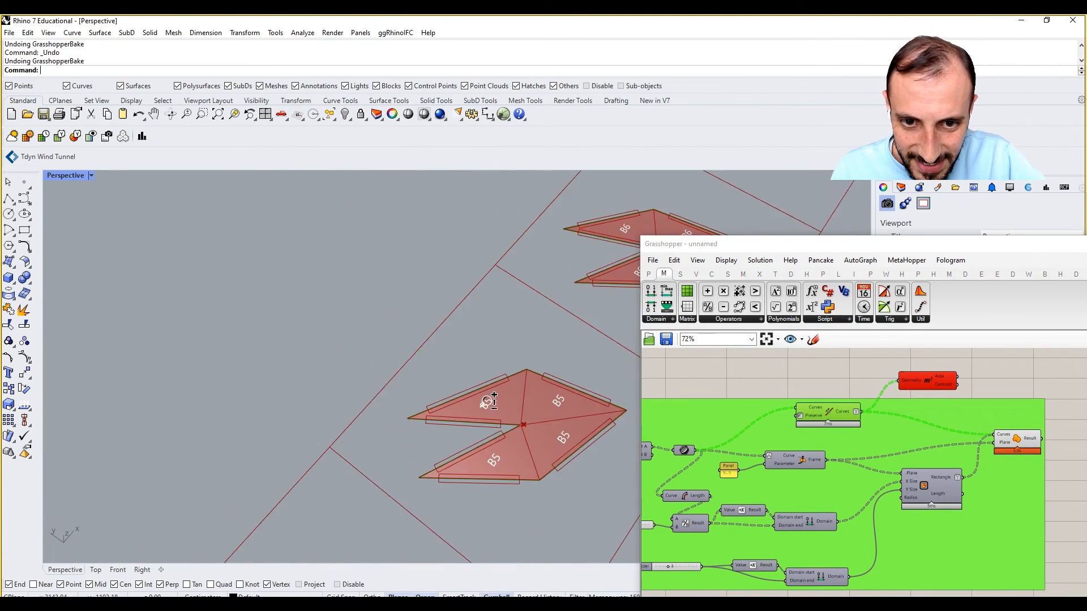
scroll(494, 396, "up", 3)
right_click_drag(613, 444, 571, 422, "shift")
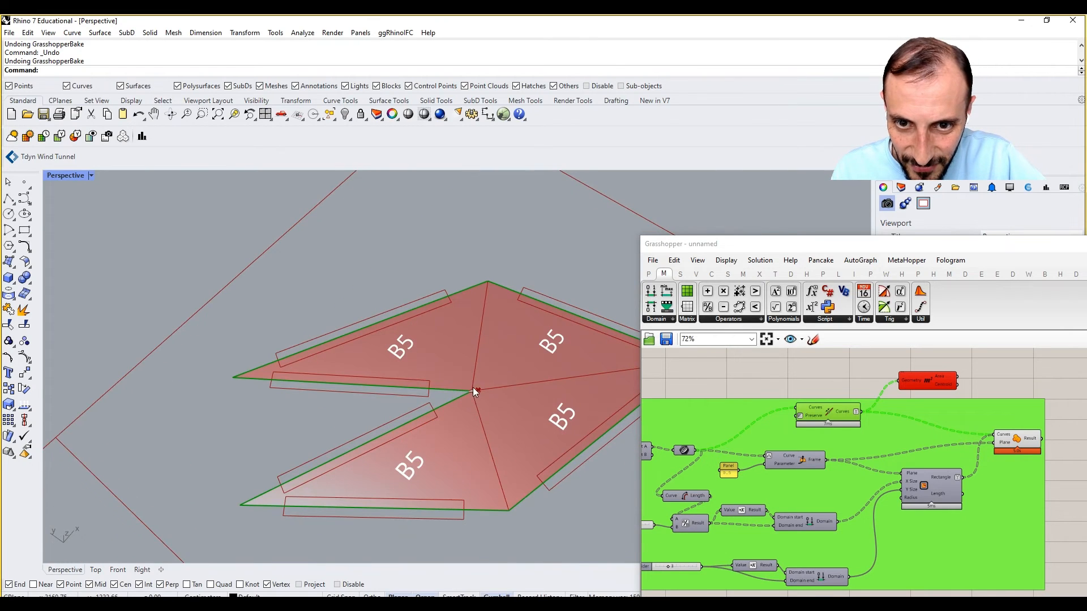
scroll(474, 385, "up", 10)
scroll(476, 384, "down", 5)
- Add an End Points component and connect the joined curves to its Curve input
right_click_drag(838, 377, 837, 395)
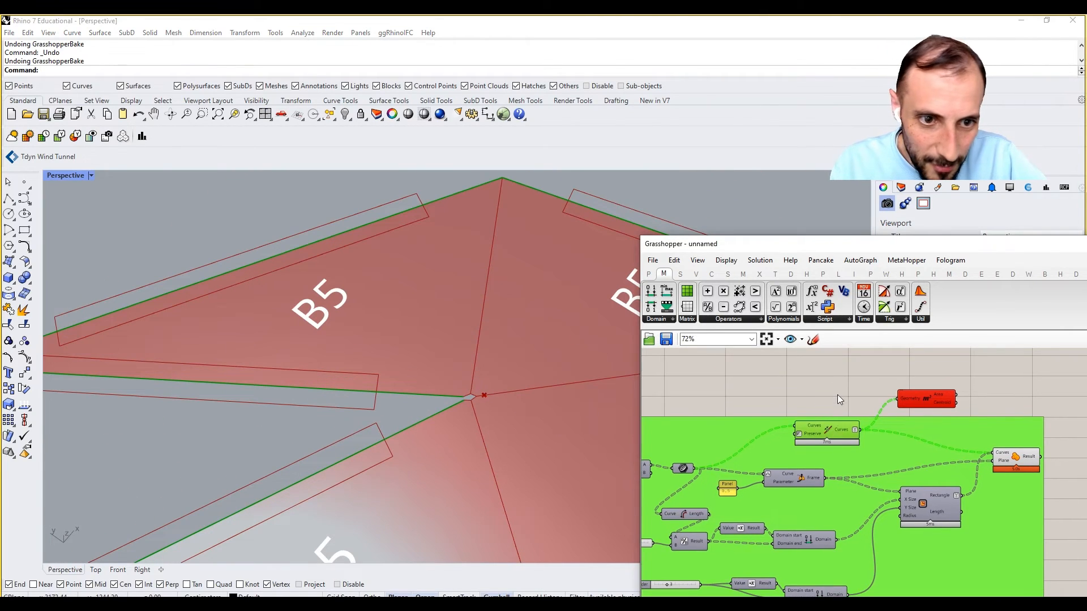
double_click(834, 372)
type("end")
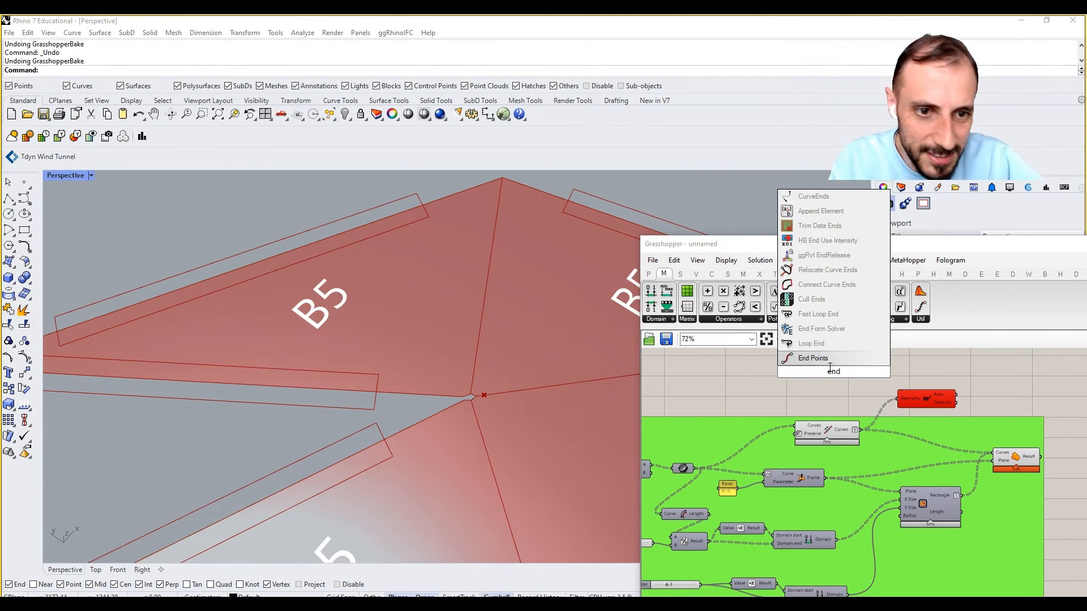
key("Return")
left_click_drag(857, 429, 811, 372)
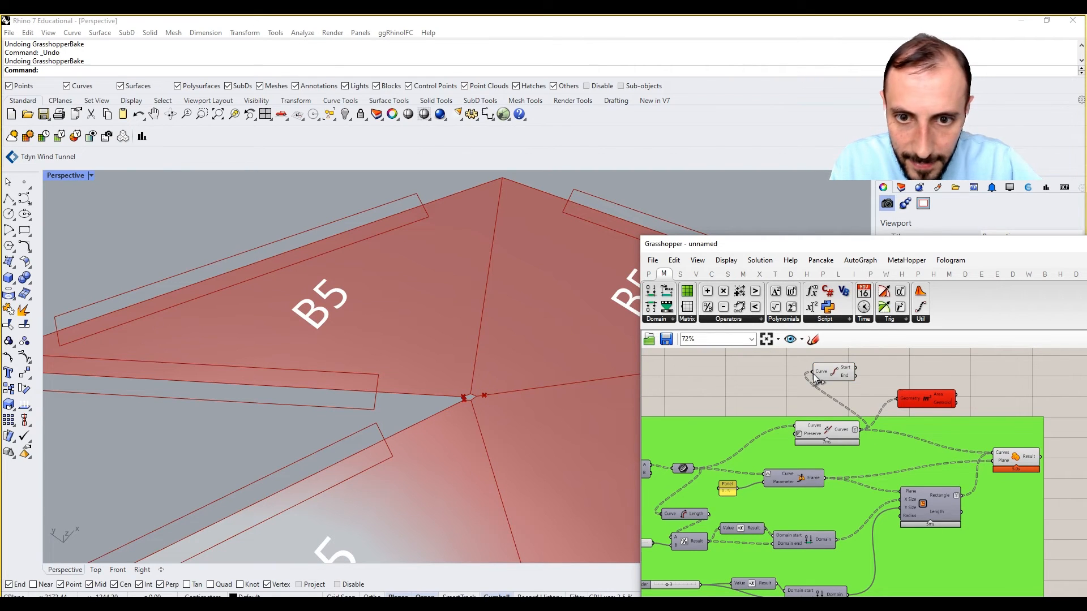
- Add a Line component connecting the Start and End outputs of End Points, and select it for preview
double_click(868, 364)
type("line")
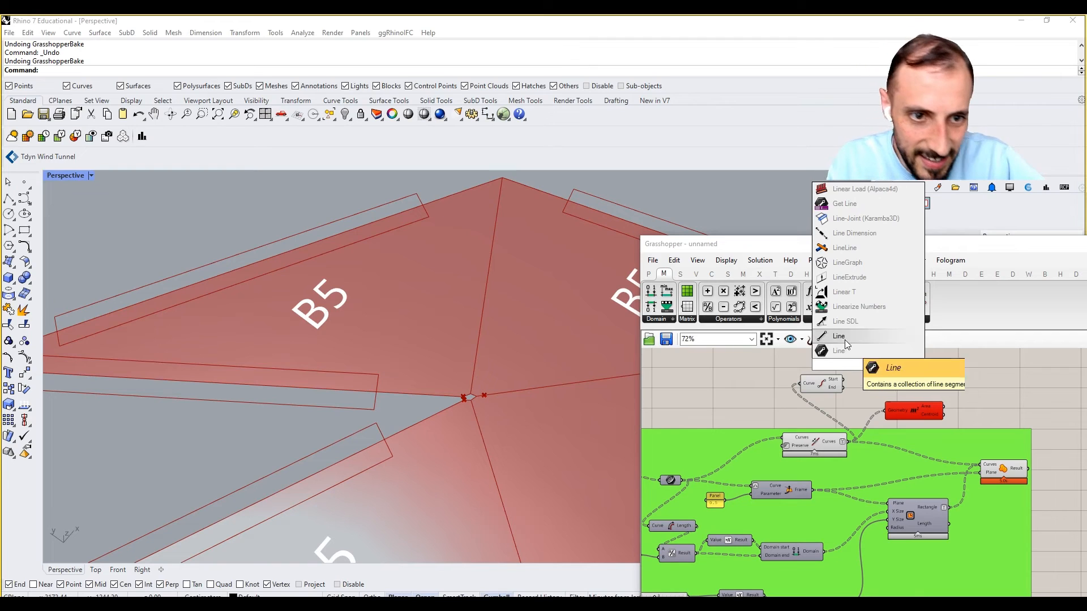
key("Return")
left_click_drag(826, 389, 843, 368)
left_click(874, 362)
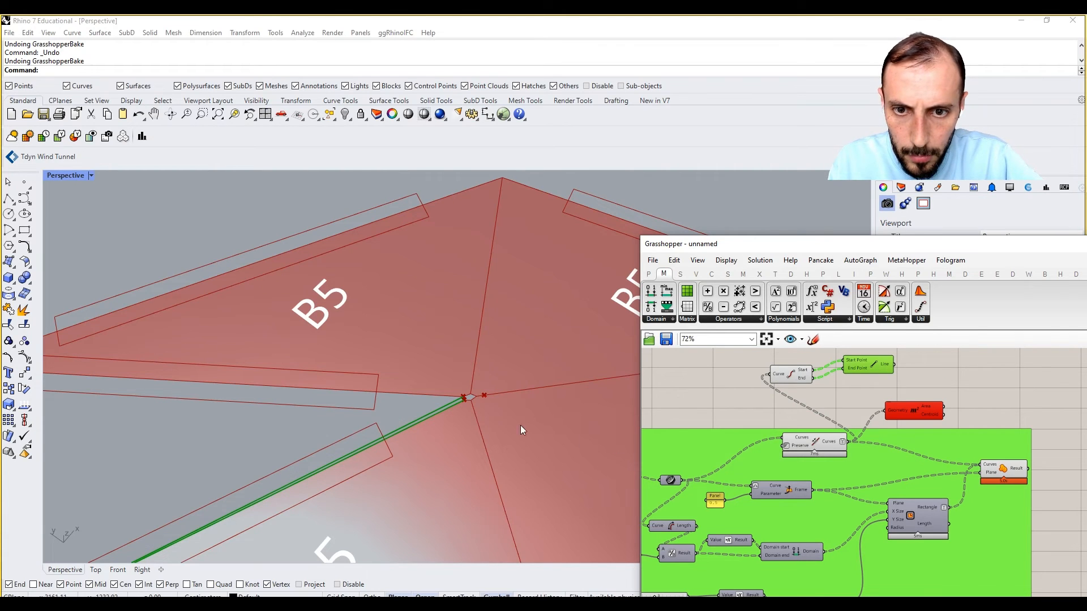
- Examine the closing line, the end points and the joined outlines around the slits of modules B4 to B6
scroll(521, 430, "down", 5)
scroll(483, 419, "up", 10)
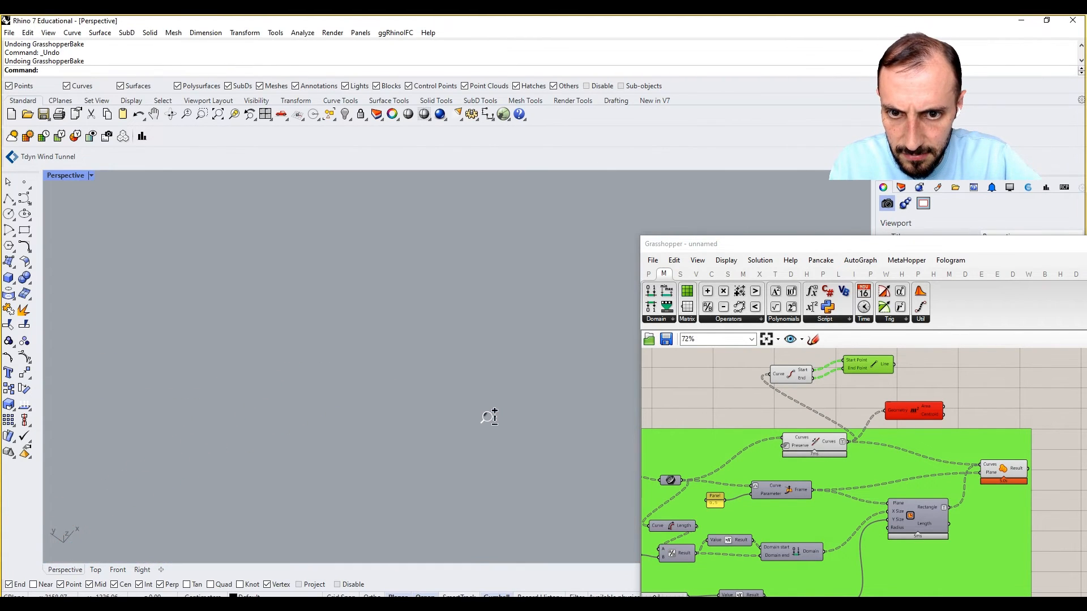
scroll(484, 414, "down", 3)
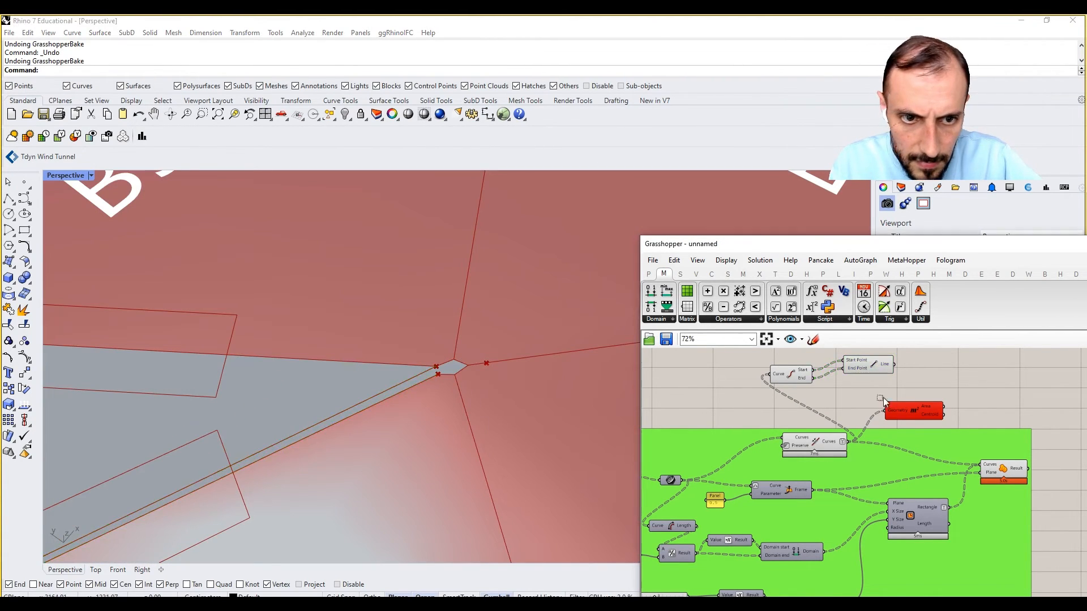
left_click(788, 376)
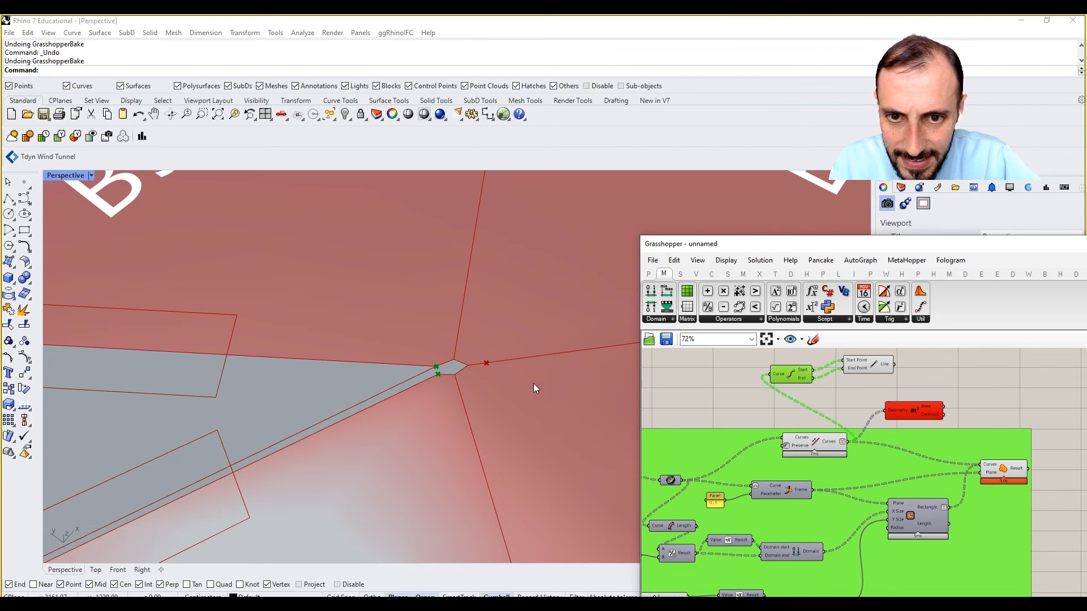
scroll(532, 383, "down", 5)
scroll(534, 386, "up", 3)
scroll(516, 381, "down", 8)
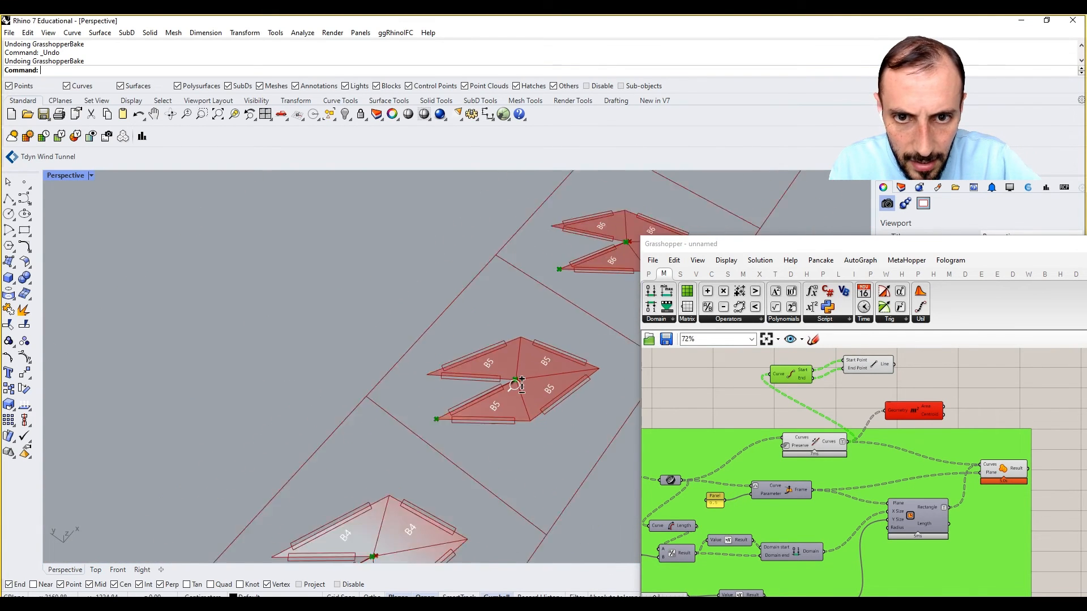
right_click_drag(755, 394, 805, 391)
left_click(858, 441)
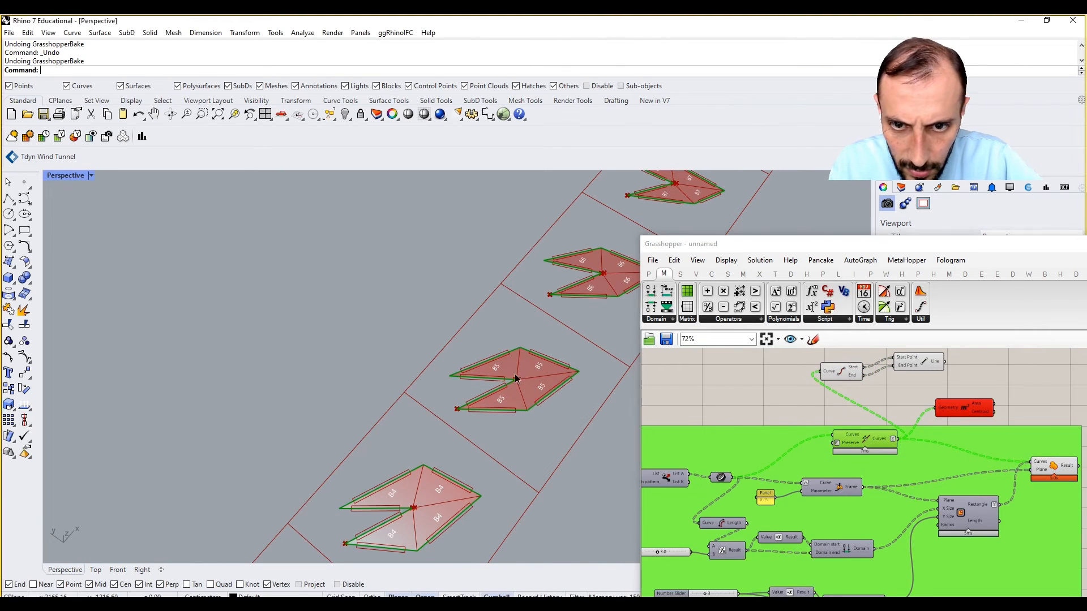
- Examine the slit corner of module B5 at close range, comparing the joined outline with the surface edges
scroll(518, 371, "up", 8)
scroll(526, 409, "down", 5)
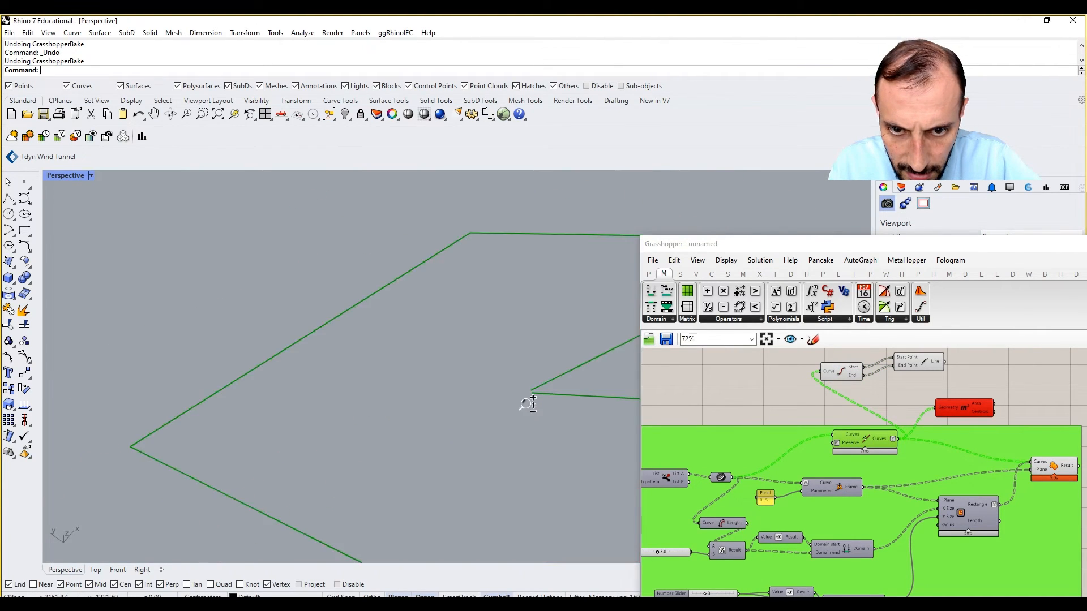
scroll(521, 400, "up", 5)
scroll(521, 408, "down", 5)
scroll(521, 400, "up", 6)
scroll(527, 406, "down", 5)
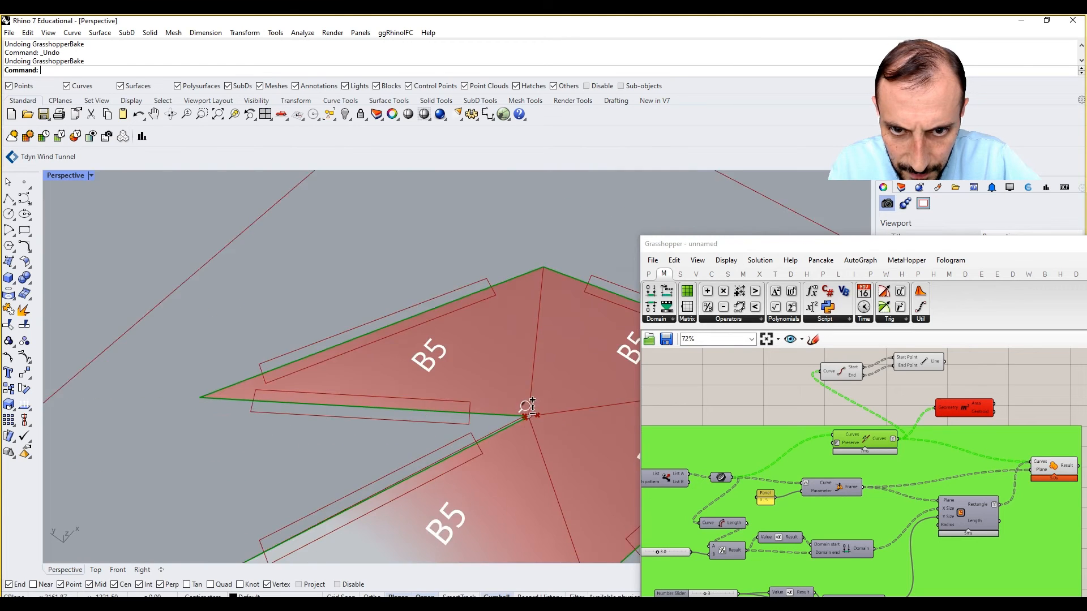
scroll(521, 403, "up", 6)
scroll(521, 402, "down", 7)
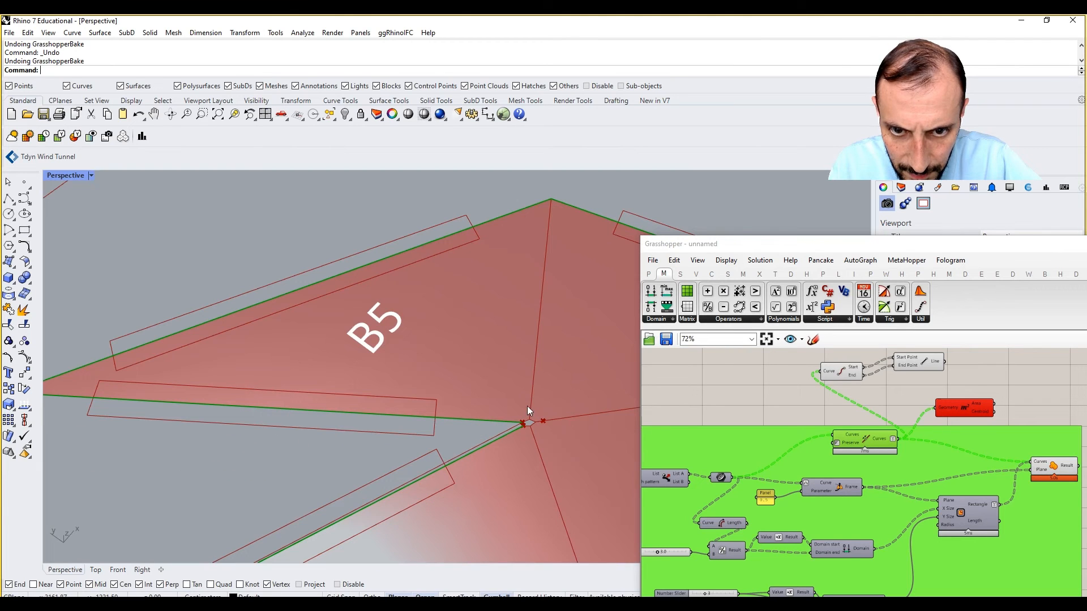
- Delete the test components between the two Join Curves: List Item, End Points, Line with its attached parameter, and Area
left_click(914, 362)
left_click(844, 373)
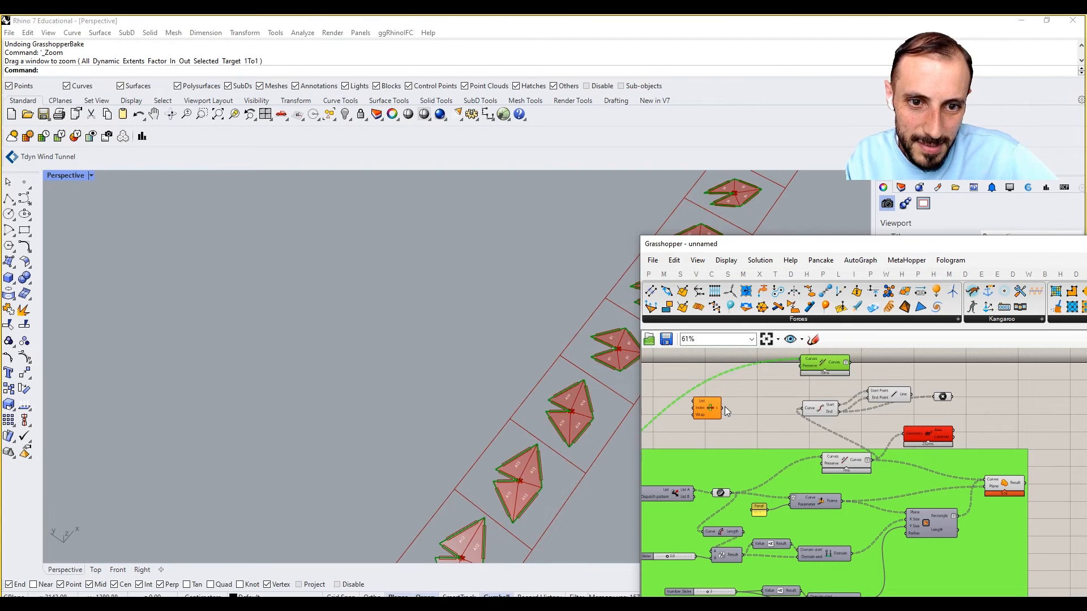
left_click(724, 406)
right_click_drag(769, 410, 819, 417)
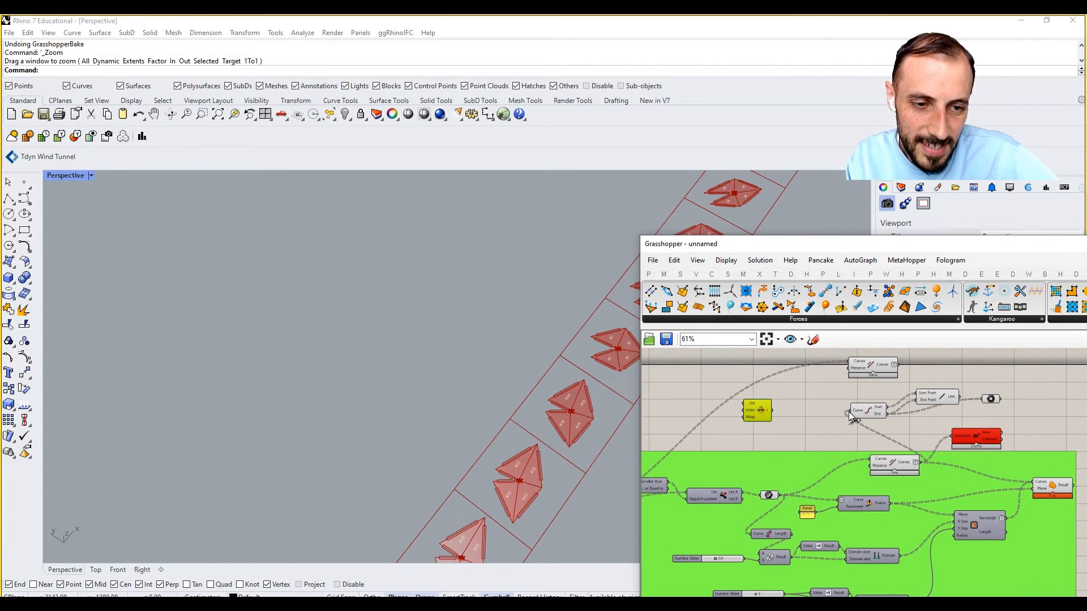
left_click_drag(1007, 392, 840, 445)
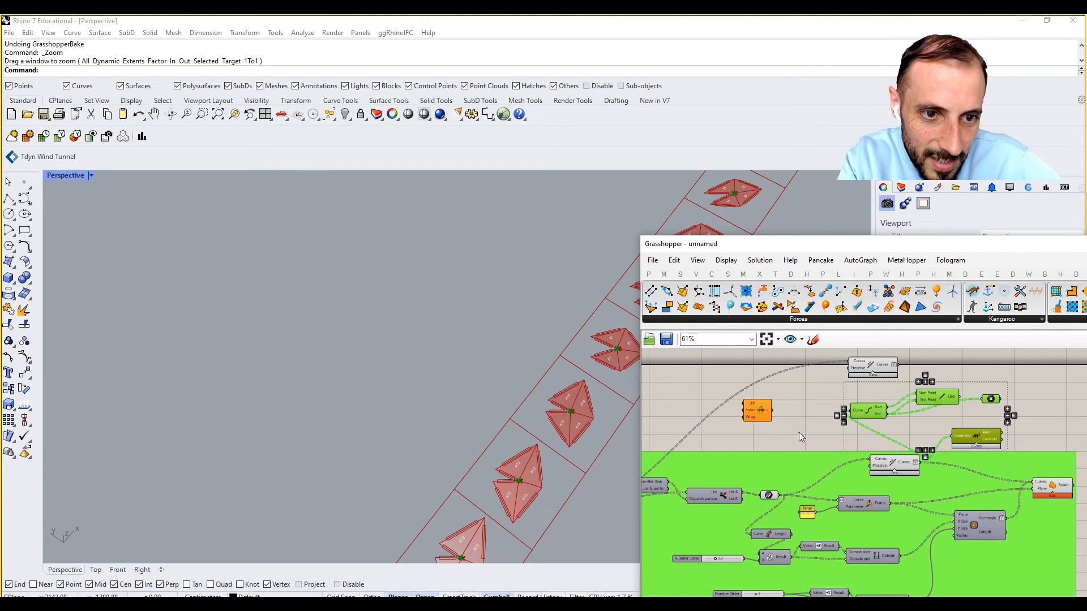
key("Delete")
- Highlight the lower Join Curves output and inspect the module outlines along the strip as far as module A1
left_click(895, 463)
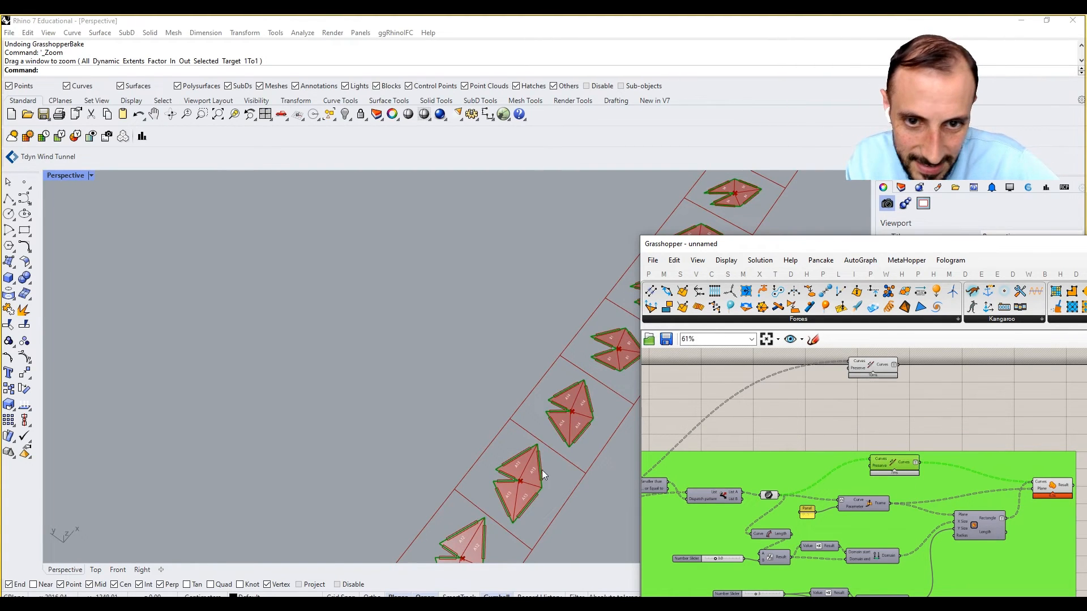
mouse_move(550, 456)
right_mouse_down("shift")
mouse_move(588, 334)
mouse_move(553, 390)
mouse_move(566, 343)
right_mouse_up("shift")
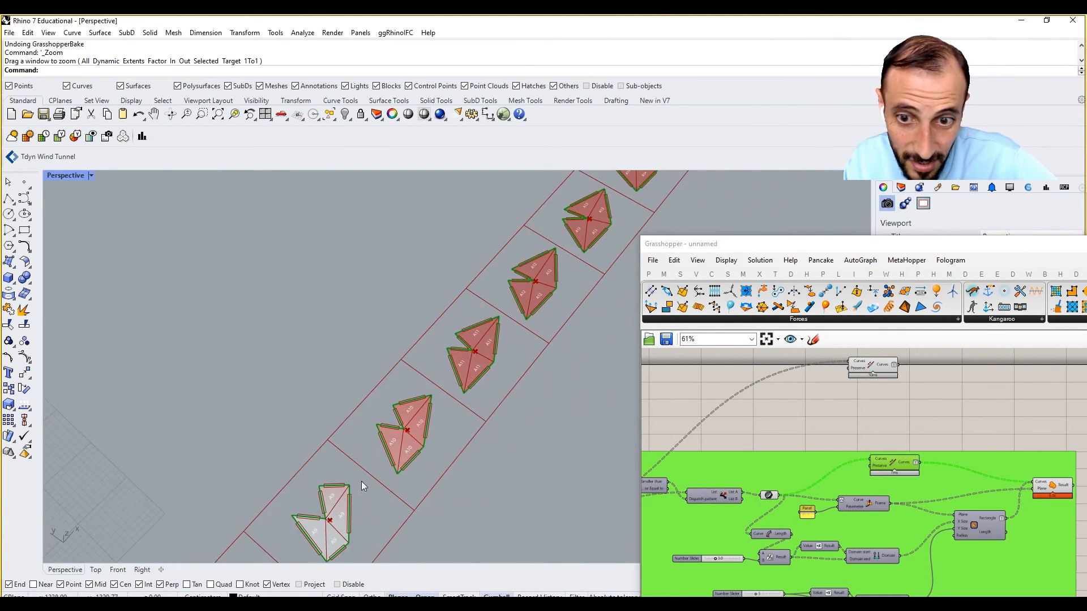
right_click_drag(361, 482, 408, 398, "shift")
right_click_drag(380, 447, 424, 371, "shift")
right_click_drag(348, 440, 457, 288, "shift")
right_click_drag(298, 442, 381, 361, "shift")
right_click_drag(332, 452, 447, 300, "shift")
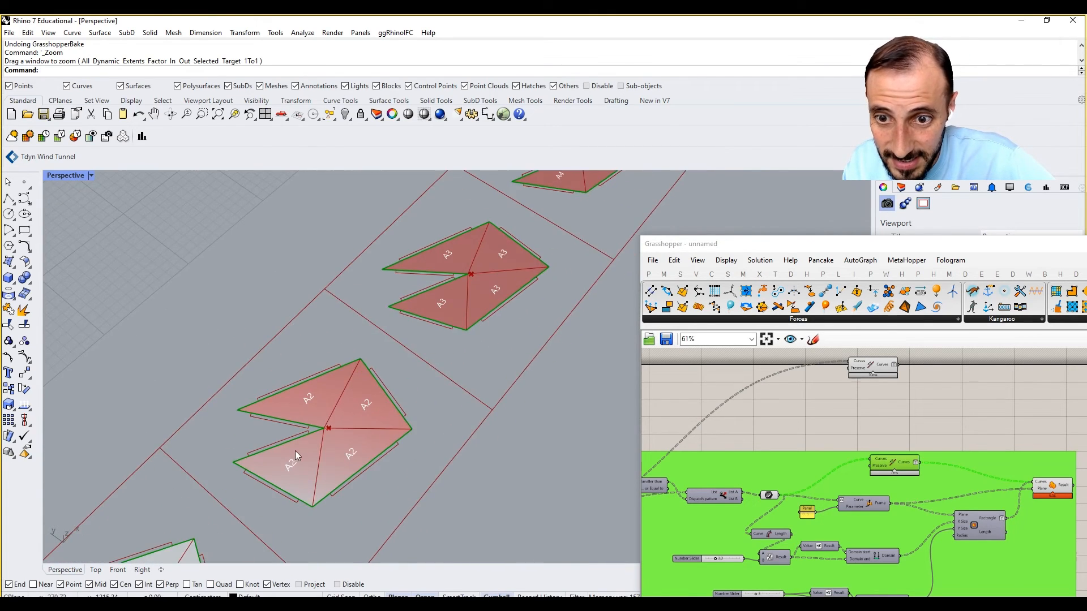
right_click_drag(295, 452, 434, 310, "shift")
- Examine the slit corner of module A1 closely for a gap in the joined outline
scroll(434, 310, "down", 12)
scroll(434, 297, "up", 12)
scroll(457, 247, "up", 8)
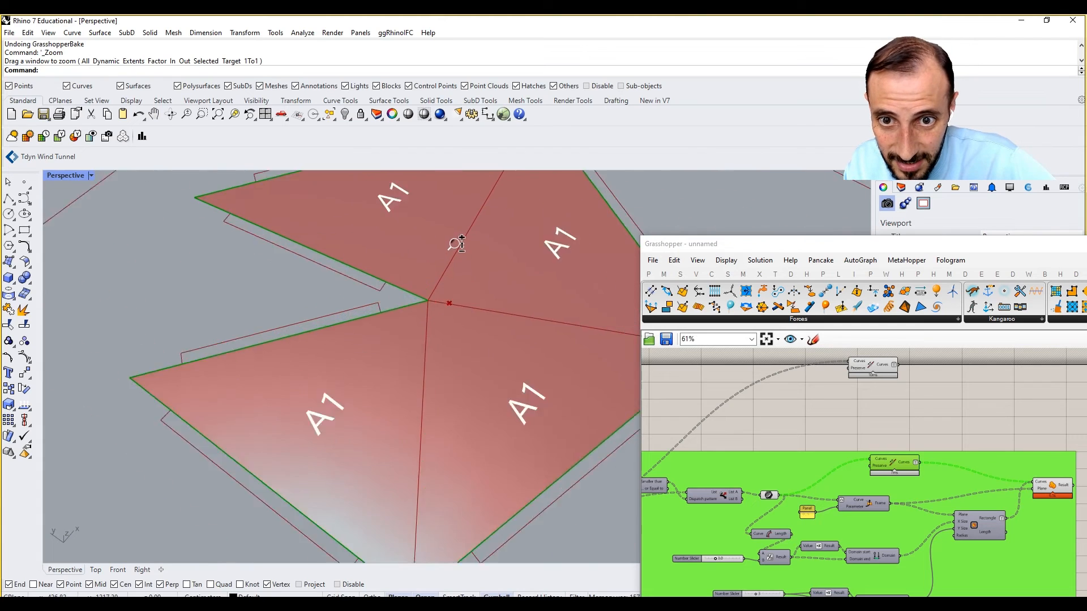
scroll(456, 241, "up", 6)
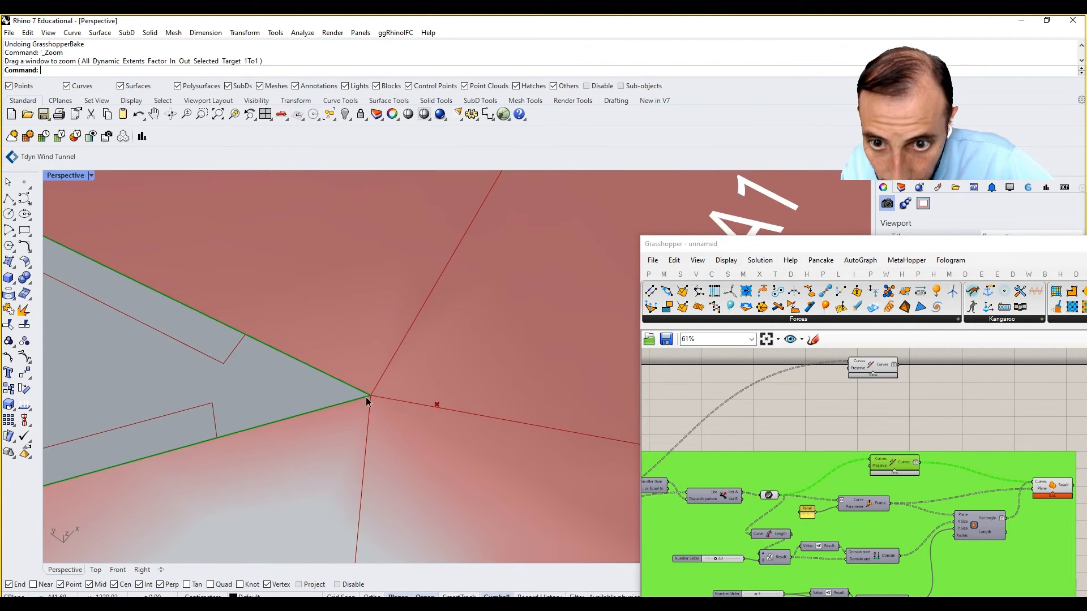
scroll(369, 395, "up", 10)
scroll(371, 394, "down", 5)
scroll(373, 394, "up", 5)
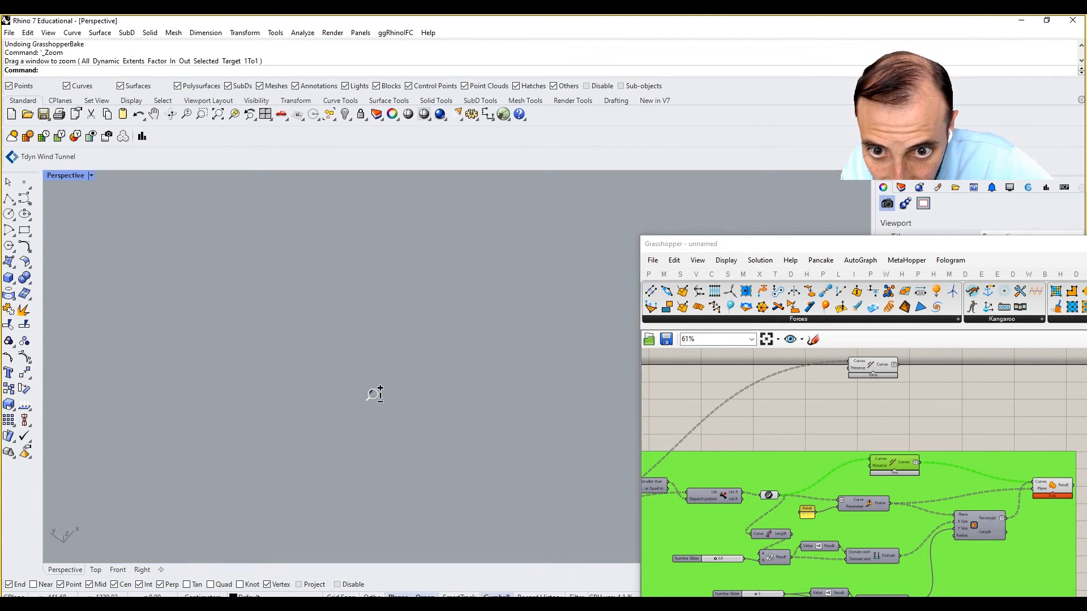
scroll(374, 398, "down", 4)
scroll(374, 399, "down", 8)
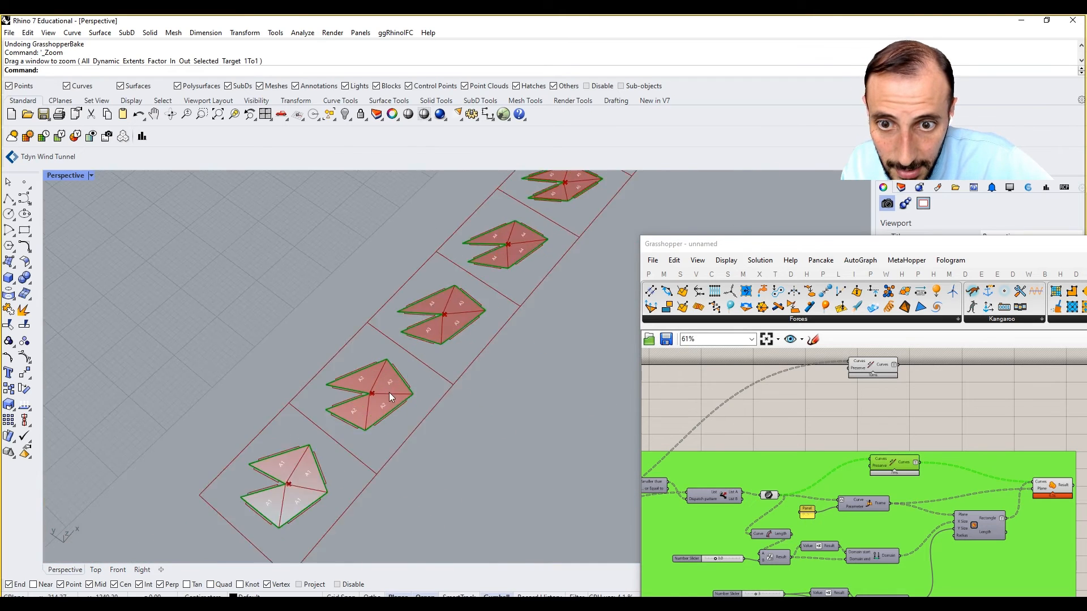
- Place a point object at the slit corner of module A2 and zoom to it to inspect the corner
scroll(389, 396, "up", 5)
left_click(23, 181)
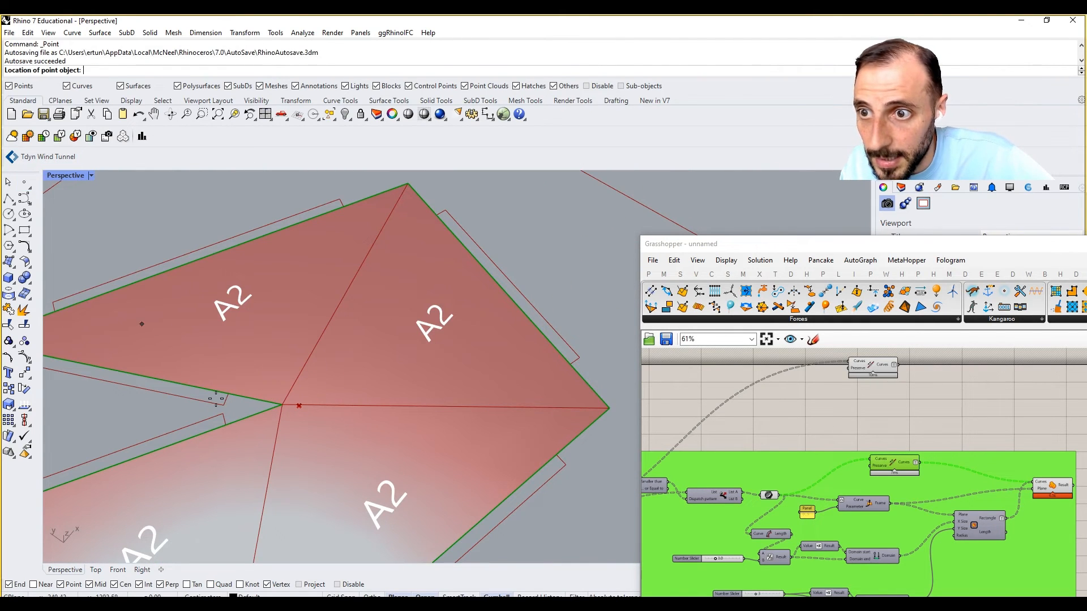
left_click(283, 405)
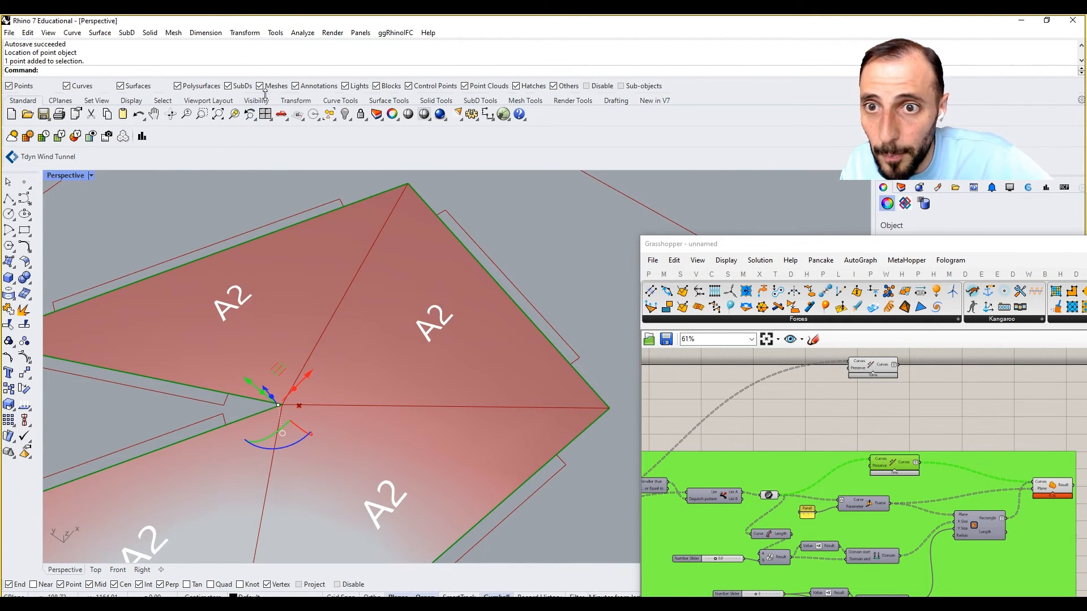
left_click(234, 113)
right_click_drag(369, 357, 72, 372, "shift")
key("Escape")
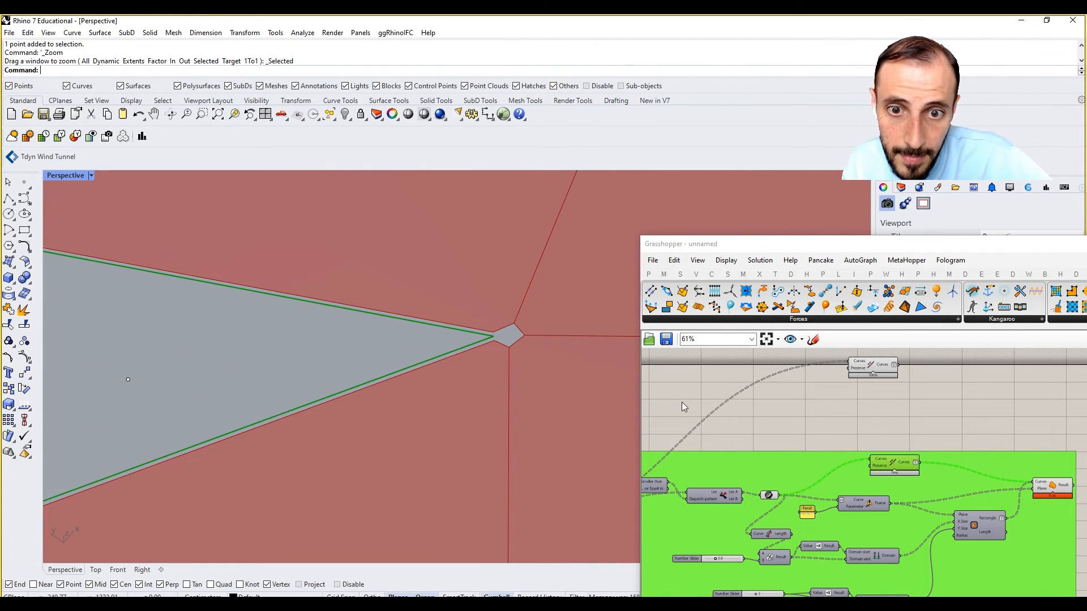
- Compare the outlines of the upper and lower Join Curves components at the slit corner of module A2
left_click(876, 366)
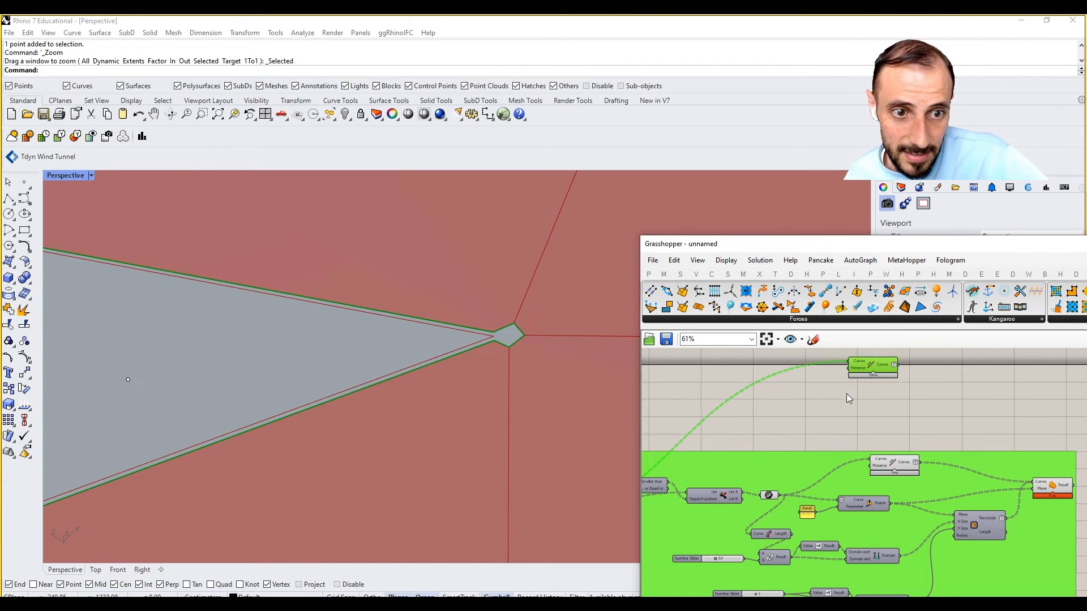
scroll(524, 403, "down", 5)
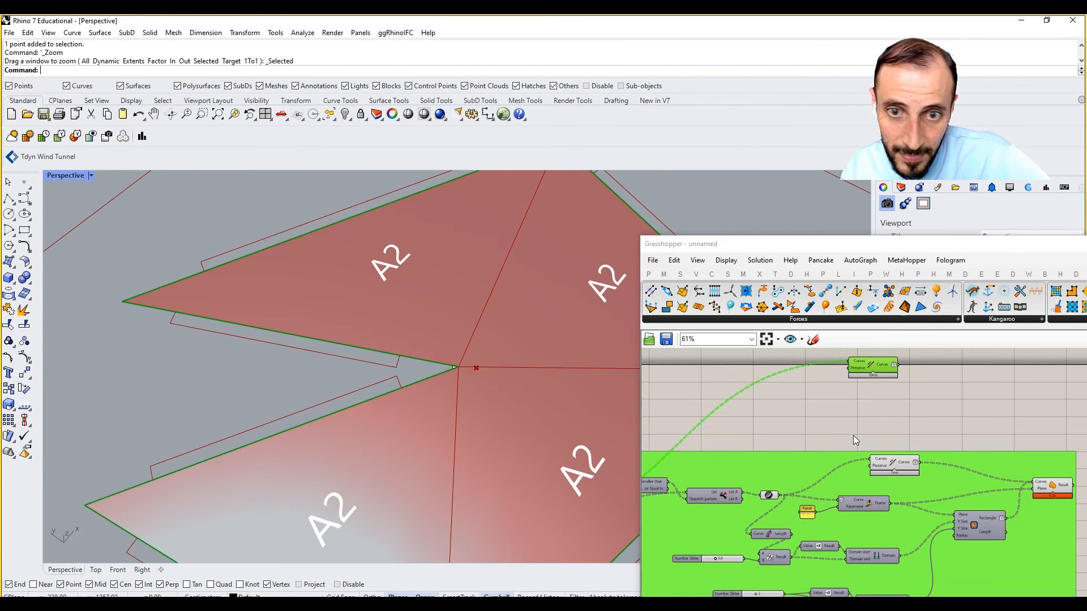
left_click(893, 463)
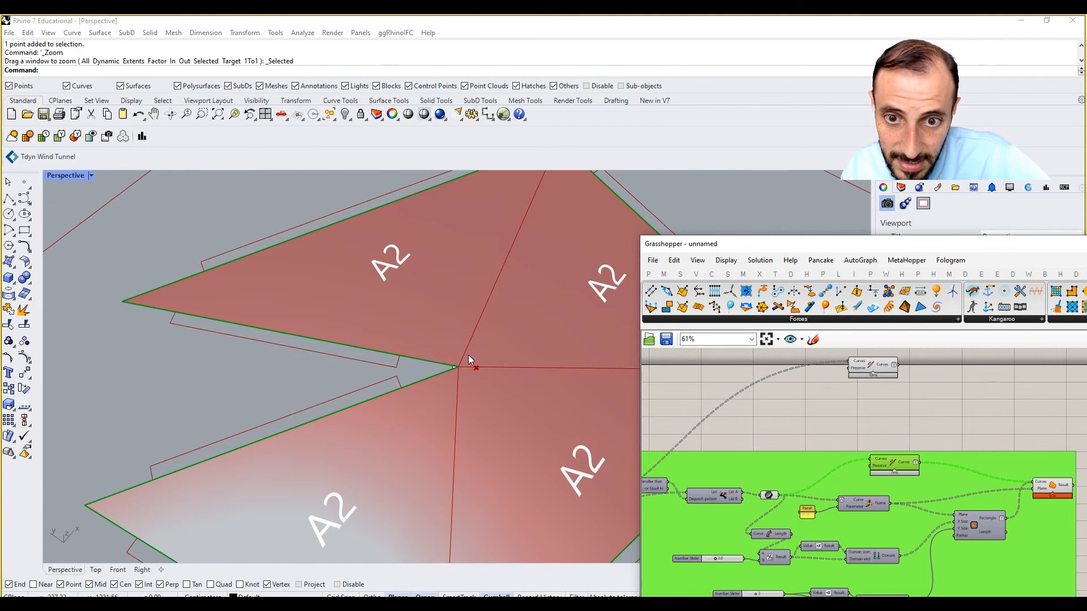
scroll(468, 355, "up", 5)
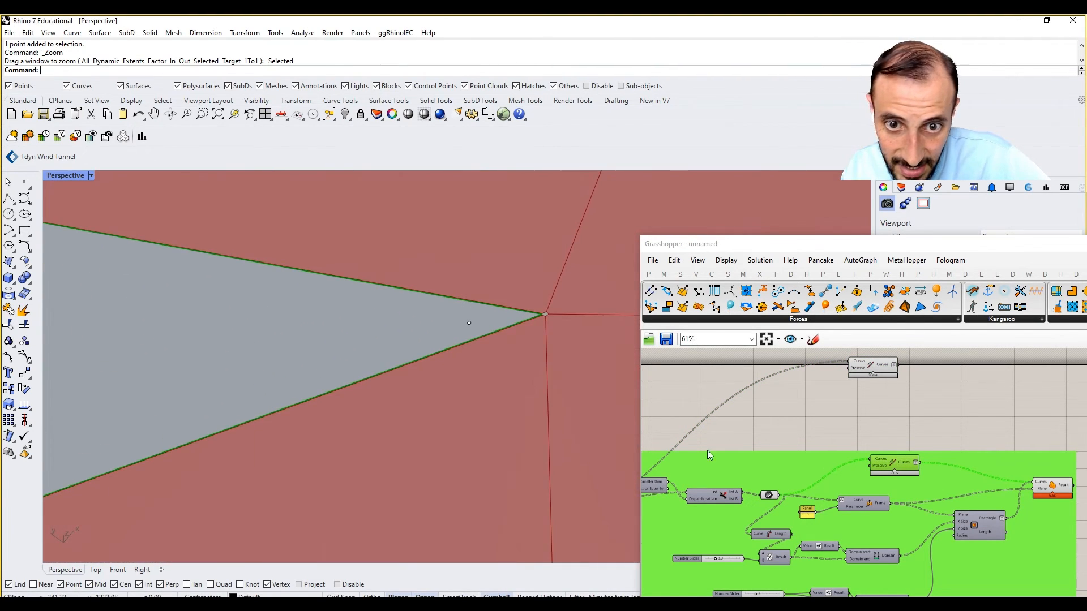
- Delete the lower Join Curves component from the green group
left_click_drag(894, 463, 892, 456)
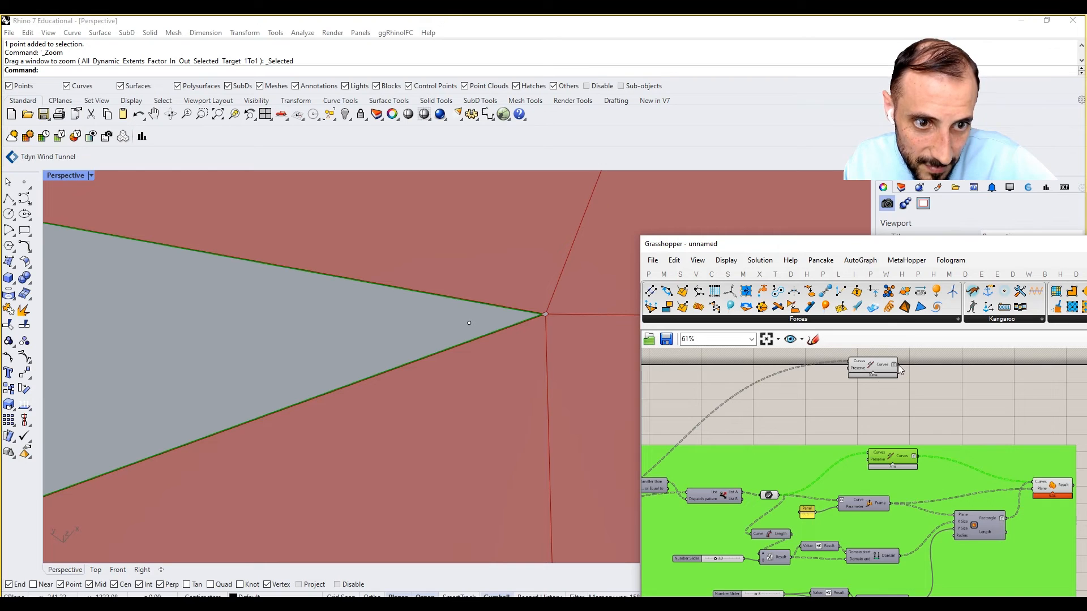
key("alt+Tab")
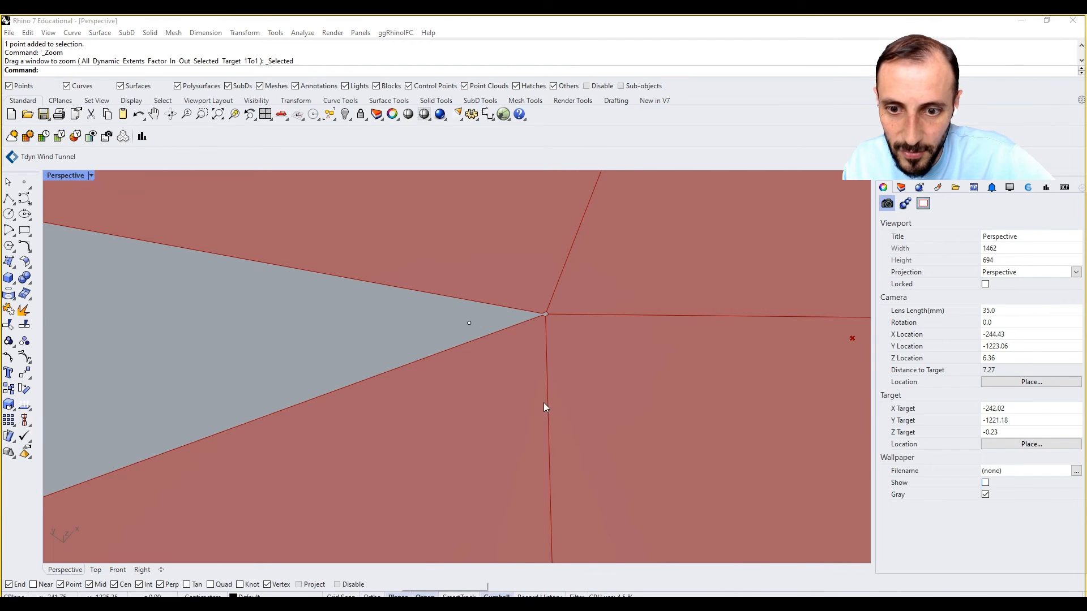
key("alt+Tab")
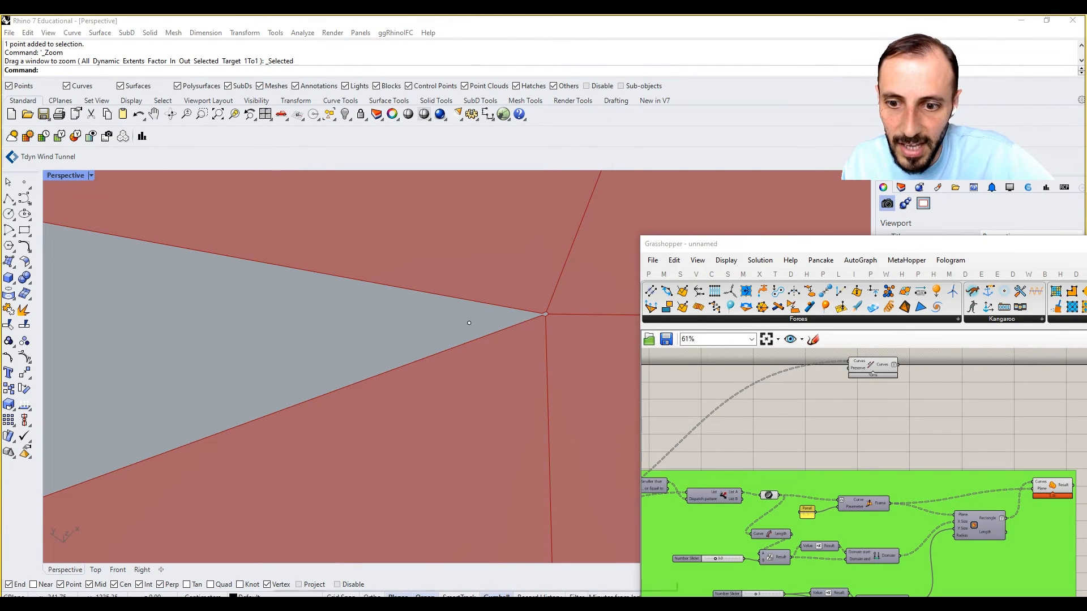
- Move the remaining Join Curves just above the green group and add its output to Region Union's Curves input alongside the flap rectangles
right_click_drag(878, 369, 843, 374)
left_click_drag(843, 374, 873, 454)
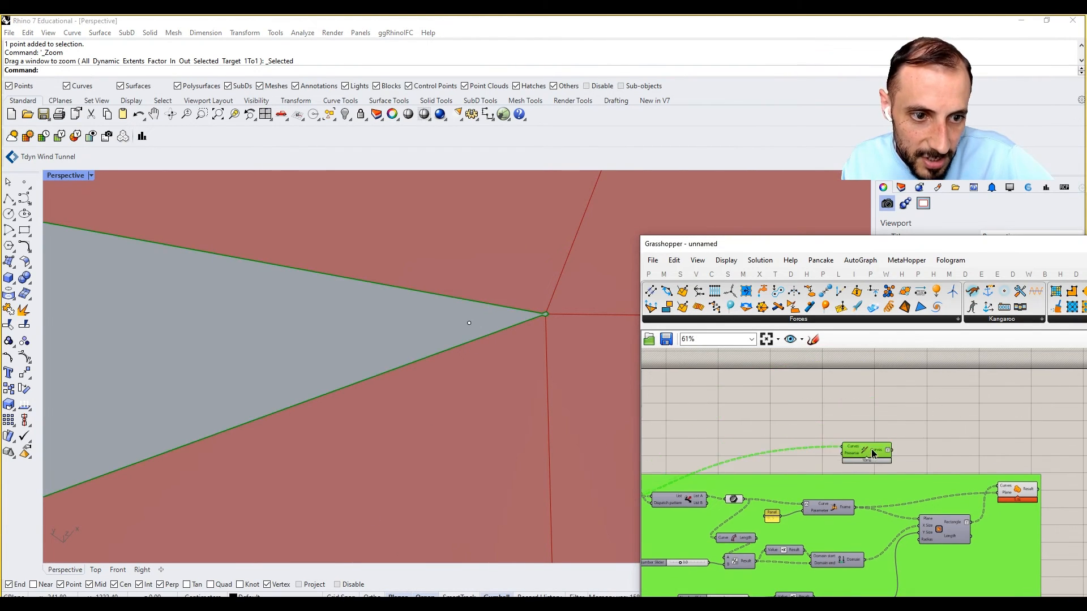
left_click(871, 457)
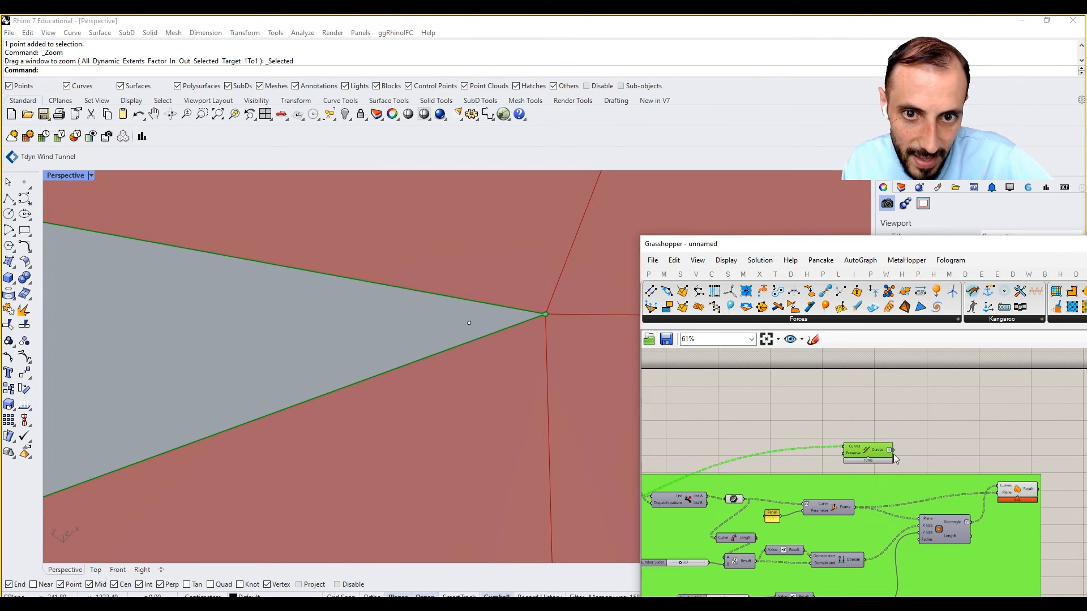
right_click_drag(897, 458, 851, 434)
left_click_drag(859, 433, 954, 465)
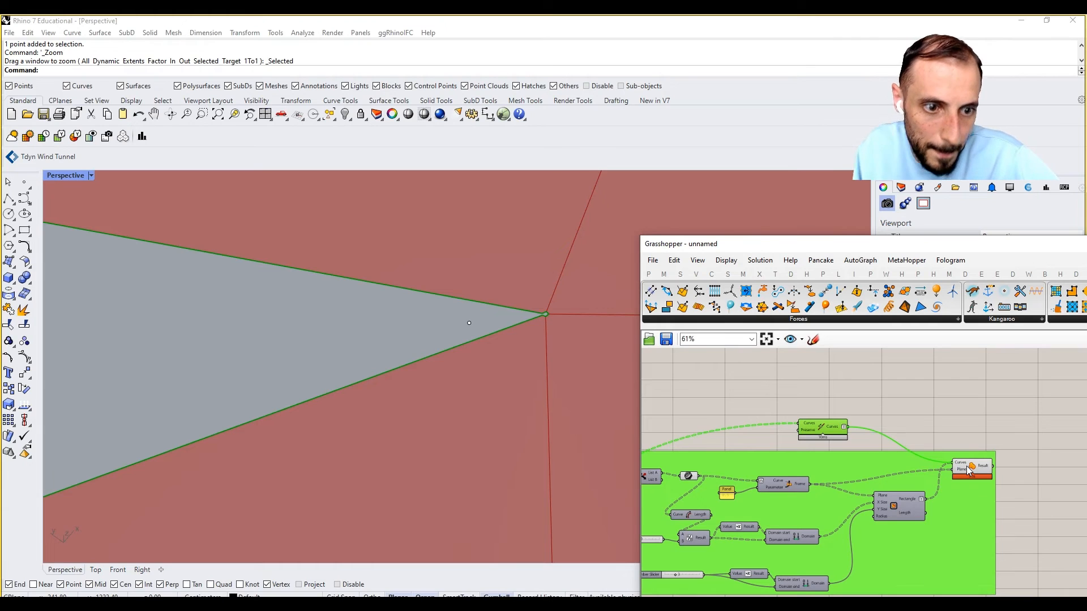
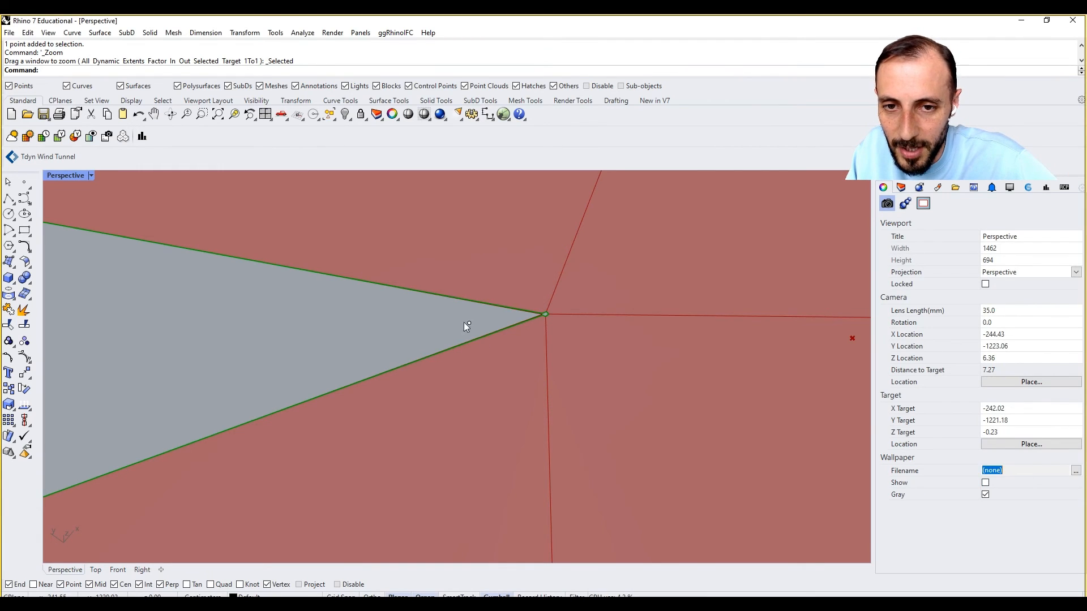
- Delete the reference point object near the slit corner of module A2
left_click(468, 322)
key("Delete")
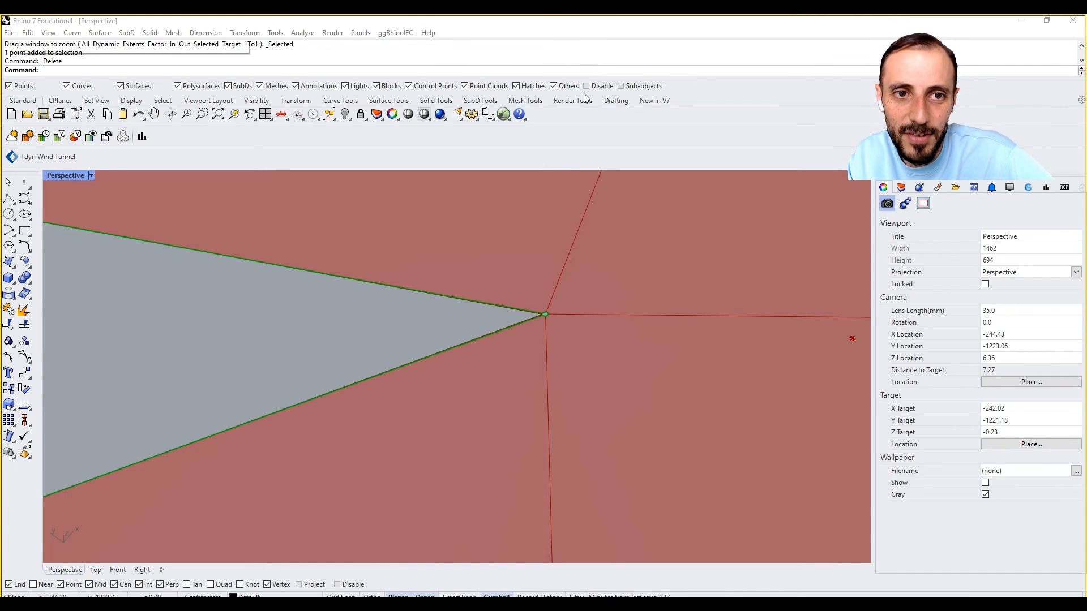
left_click(396, 566)
scroll(427, 392, "down", 6)
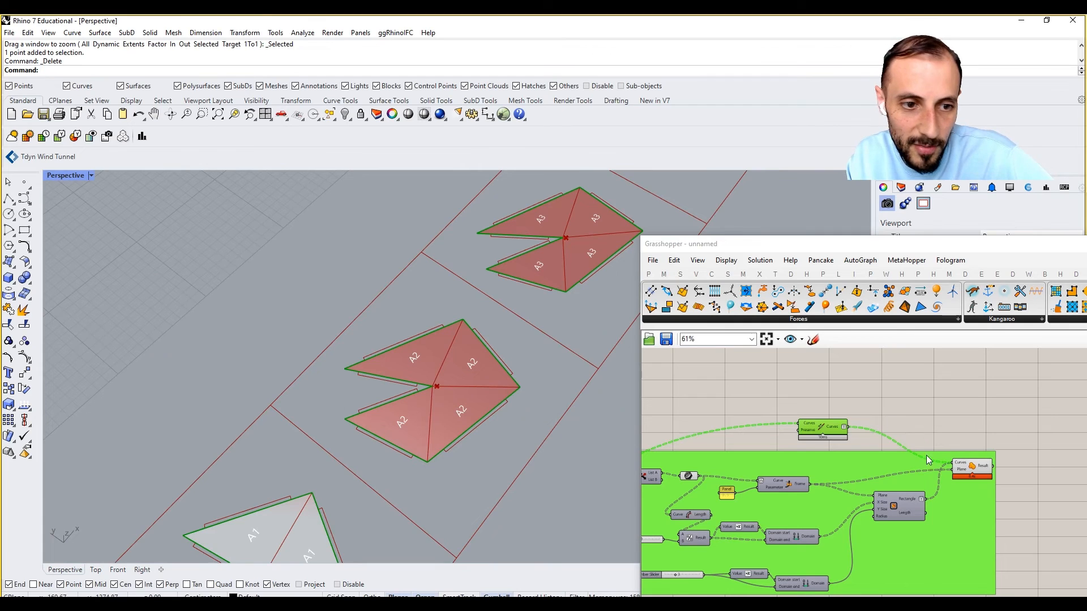
- Highlight the Region Union result and examine the merged outlines with flaps across the modules
left_click(973, 473)
right_click_drag(598, 313, 583, 328, "shift")
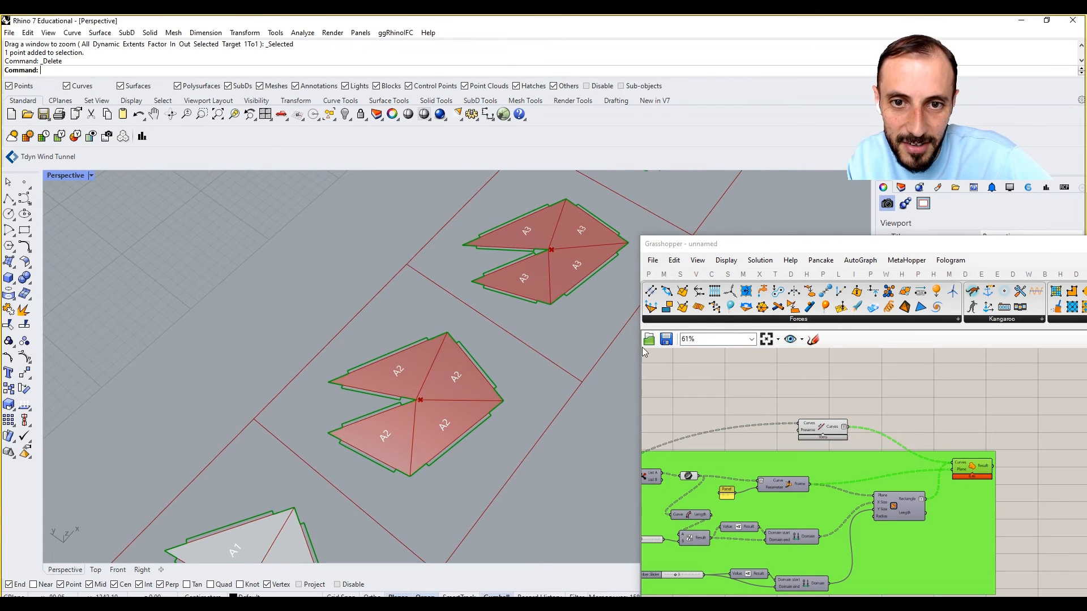
left_click(720, 392)
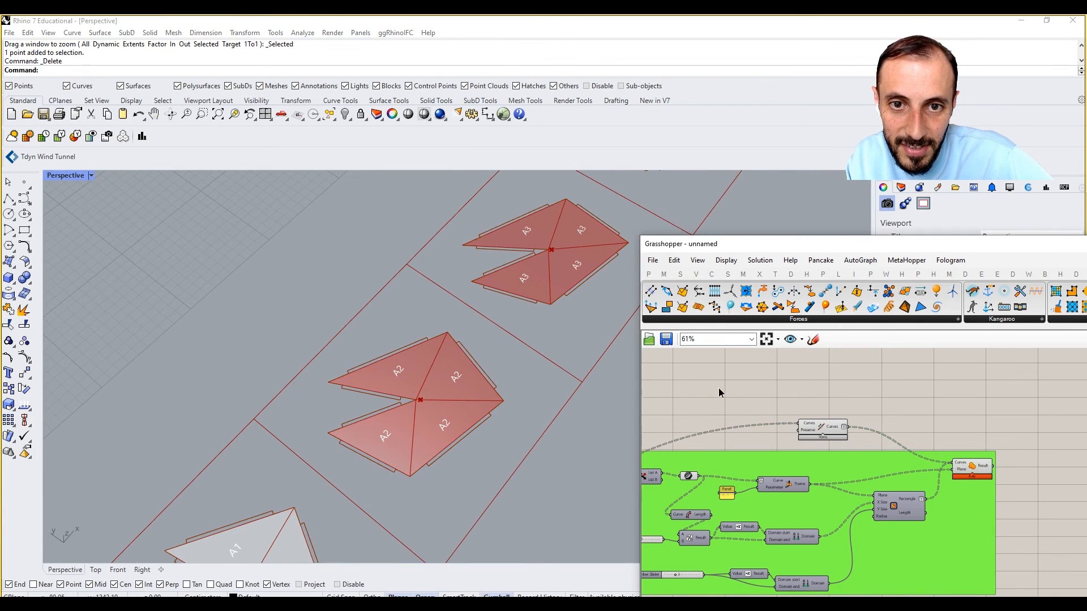
right_click(824, 432)
key("Escape")
left_click(969, 476)
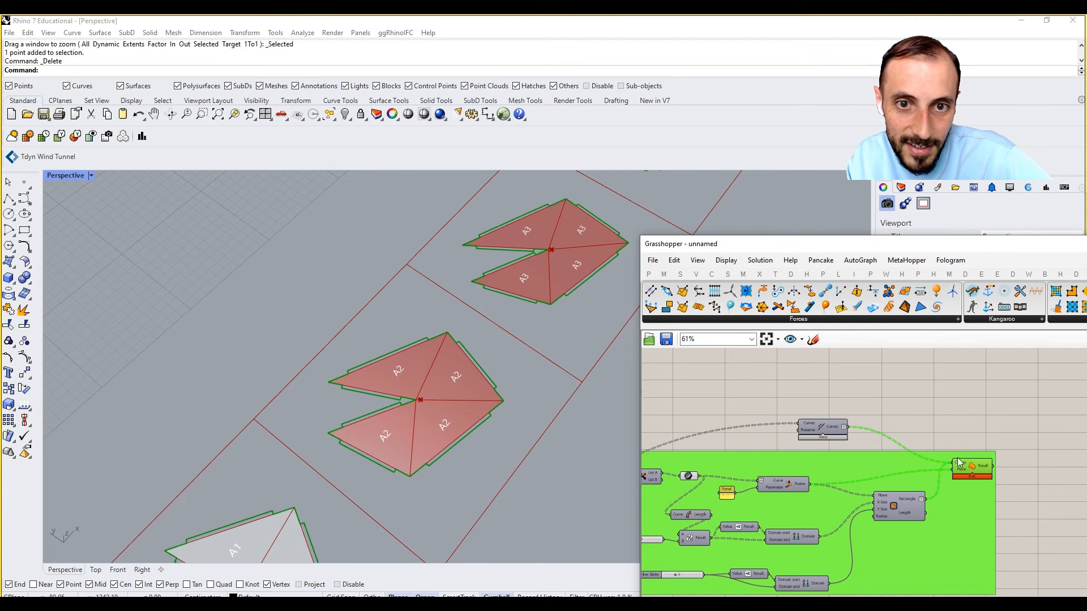
scroll(436, 402, "down", 10)
scroll(529, 269, "up", 10)
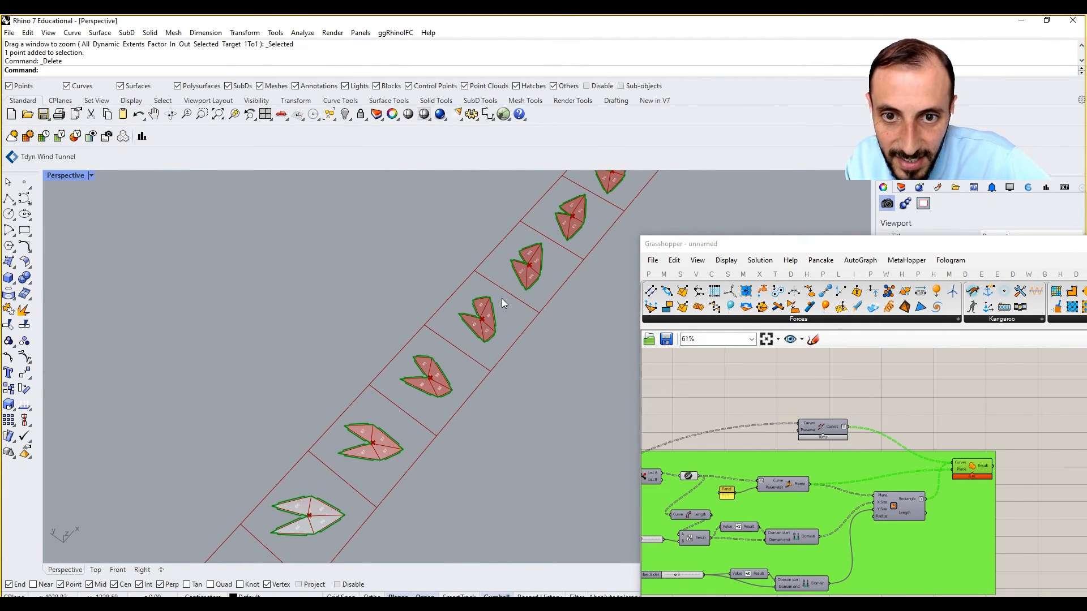
- Bake the Region Union outlines onto the Cut layer as a group
left_click(972, 473)
right_click(972, 472)
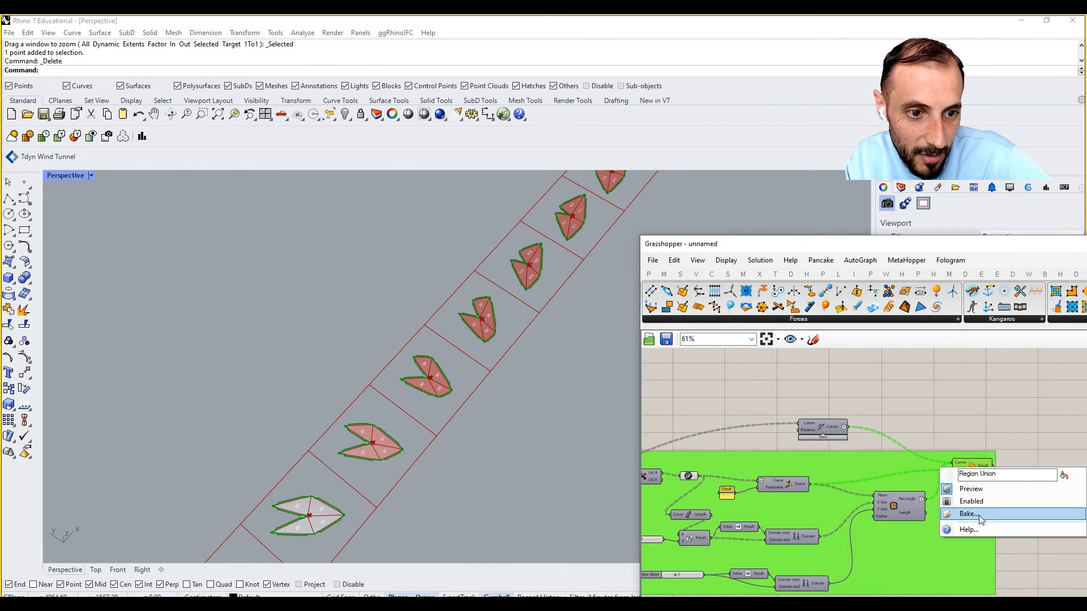
left_click(968, 512)
left_click(964, 406)
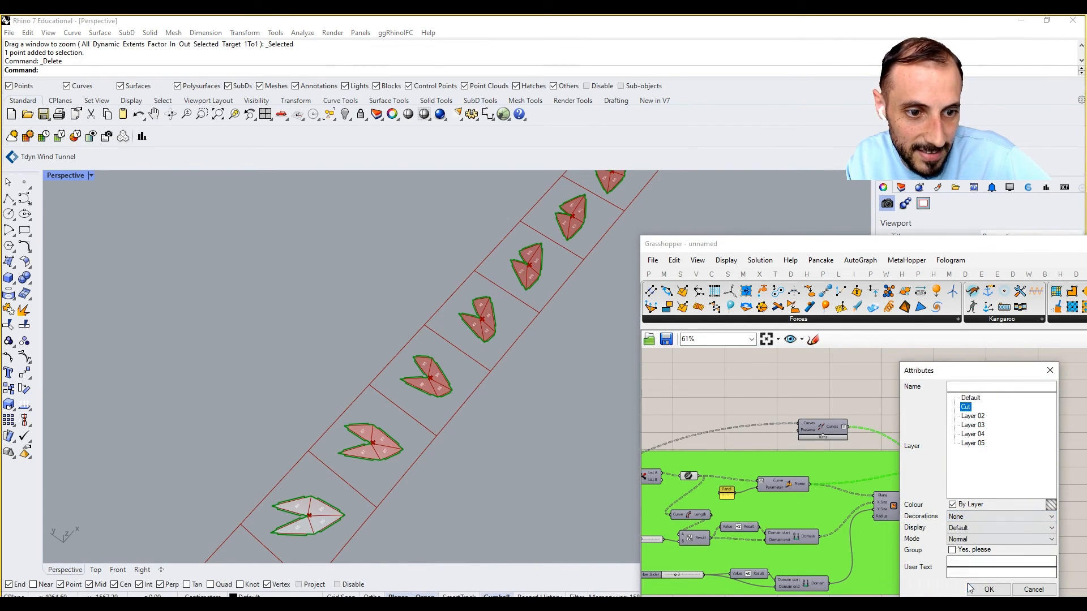
left_click(951, 550)
left_click(987, 589)
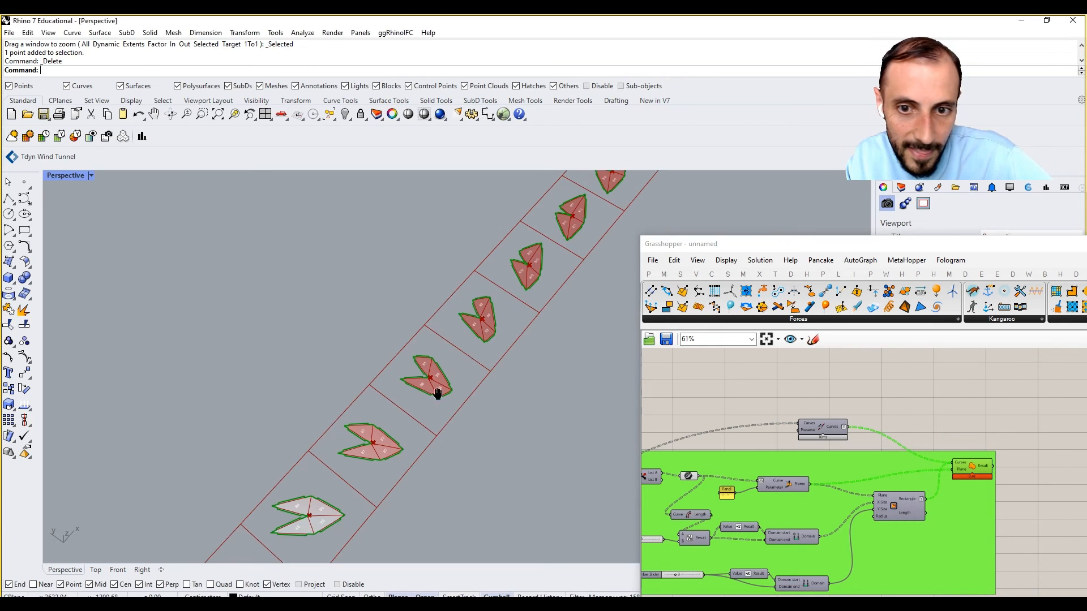
- Bake the Text Tag 3D labels onto Layer 02 without grouping them
scroll(473, 332, "down", 20)
right_click_drag(784, 462, 787, 450)
scroll(787, 450, "down", 2)
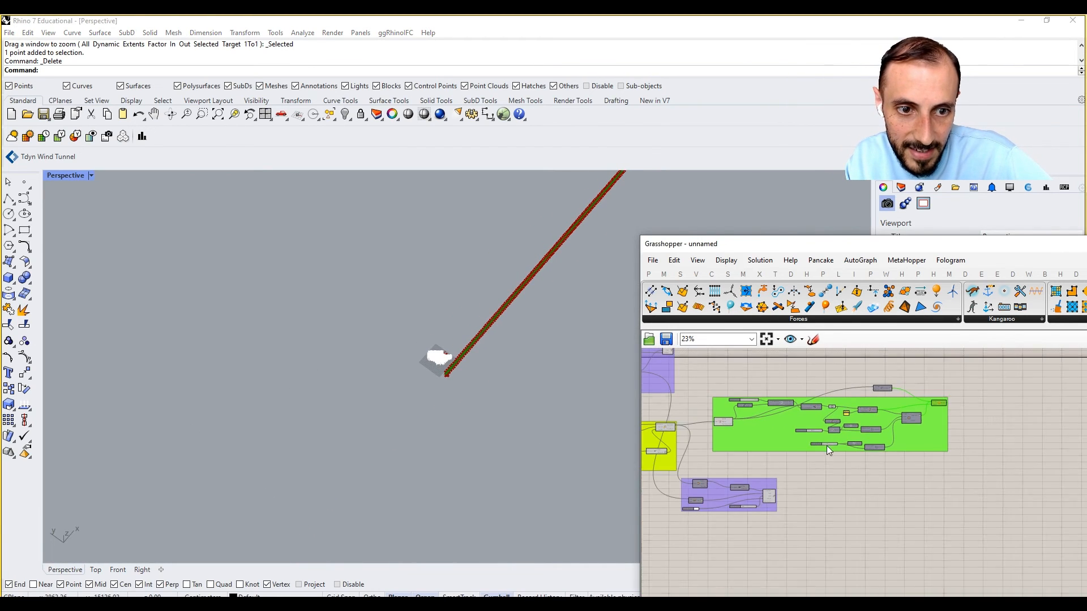
scroll(773, 487, "up", 4)
right_click(780, 516)
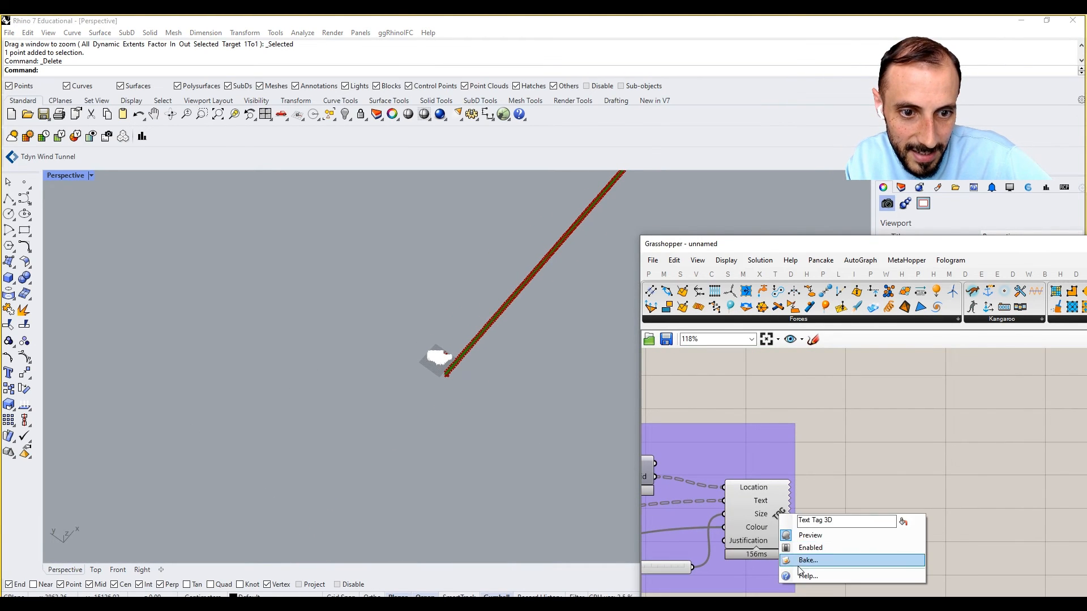
left_click(801, 561)
right_click(781, 521)
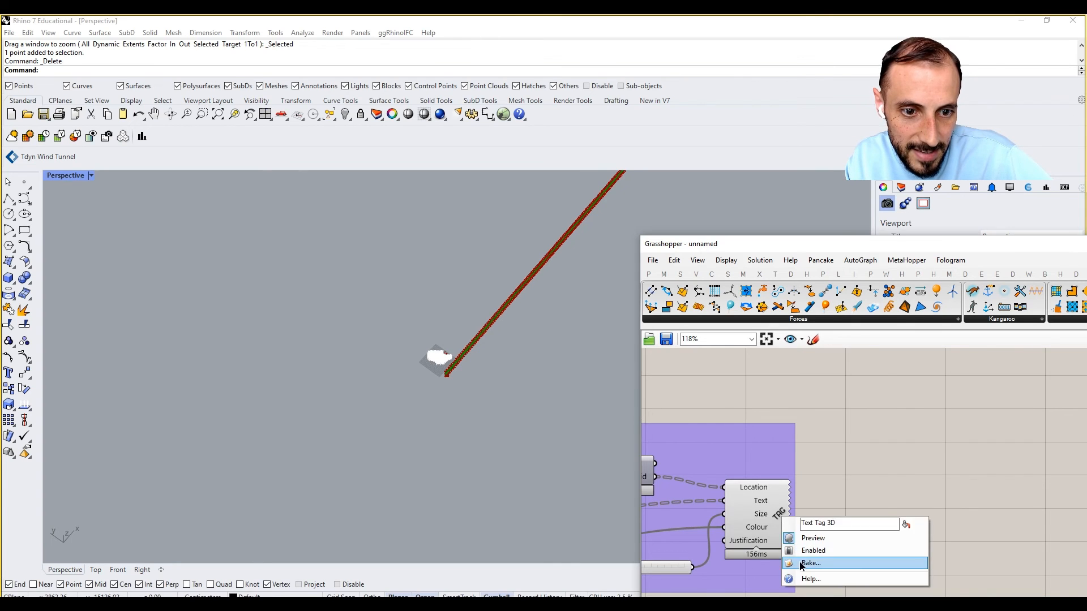
left_click(800, 562)
left_click(793, 416)
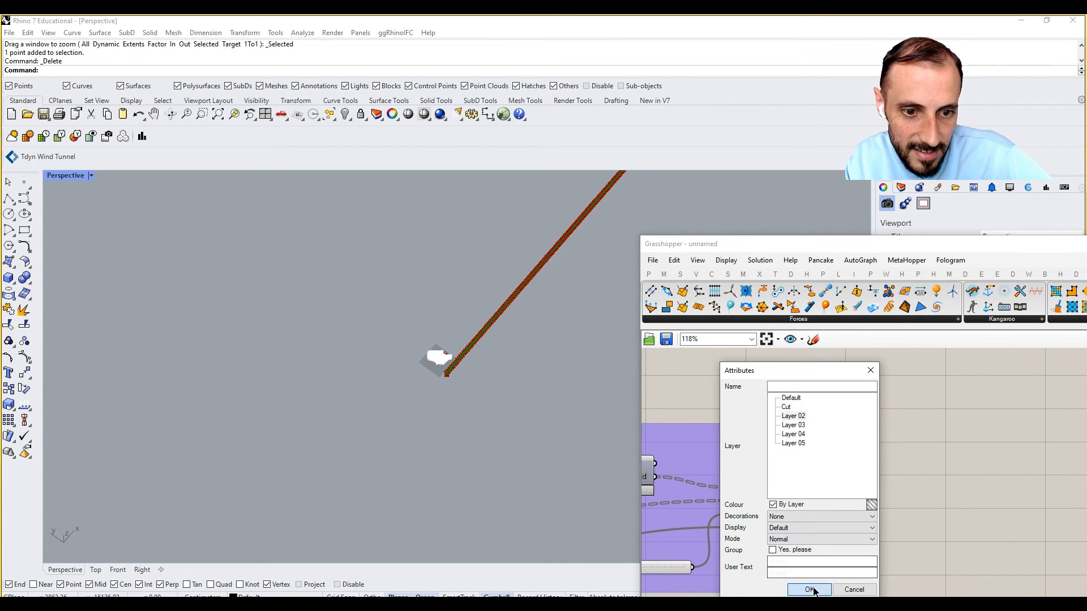
left_click(809, 590)
- Show the layer list, check one of the oversized baked labels and undo the label bake
left_click_drag(937, 249, 901, 402)
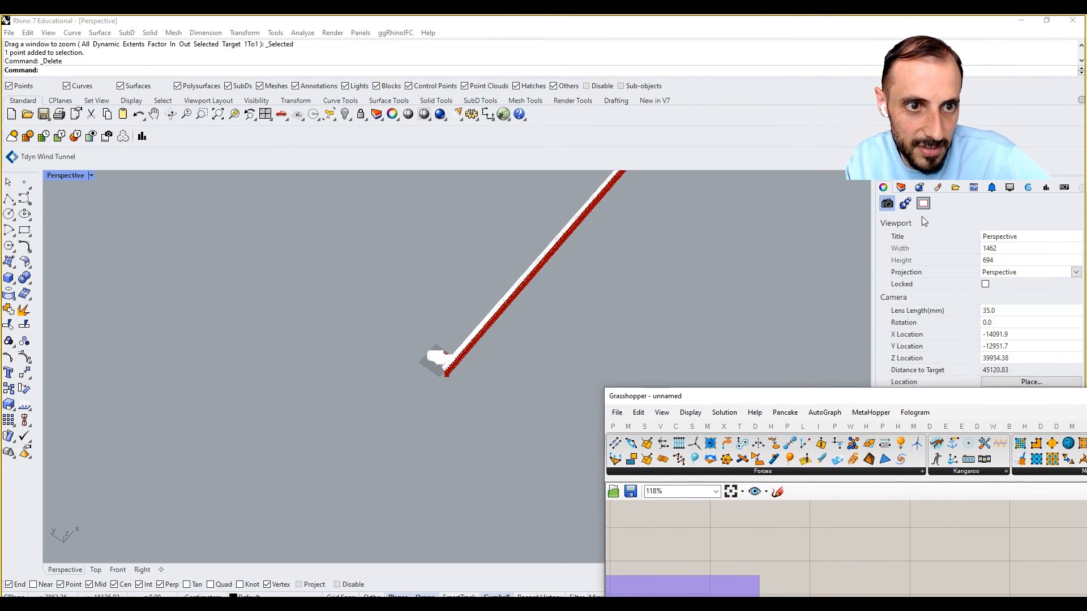
left_click(901, 187)
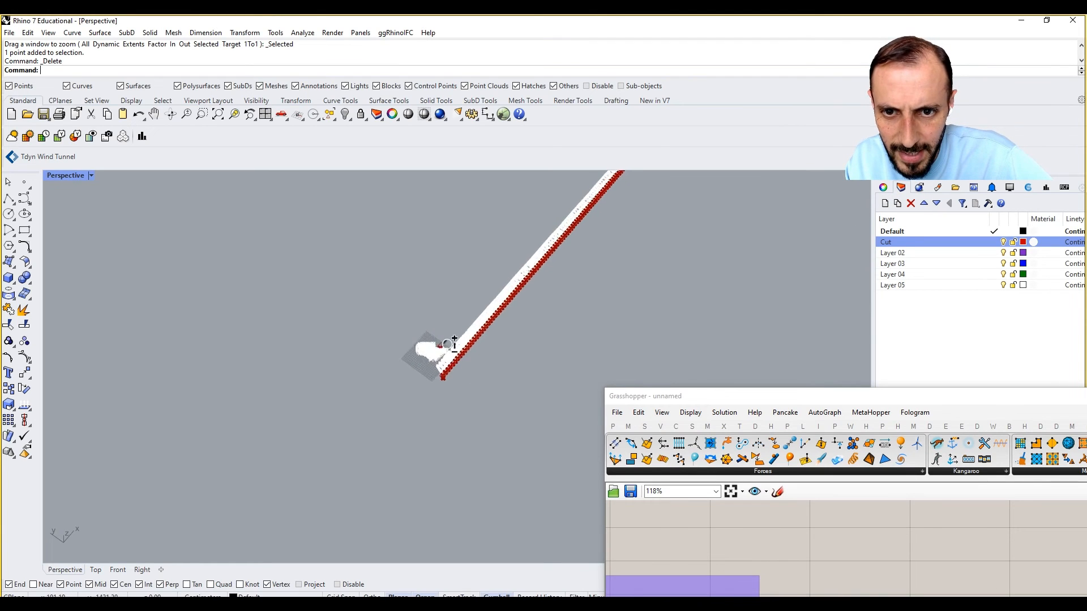
scroll(460, 375, "up", 5)
left_click(418, 380)
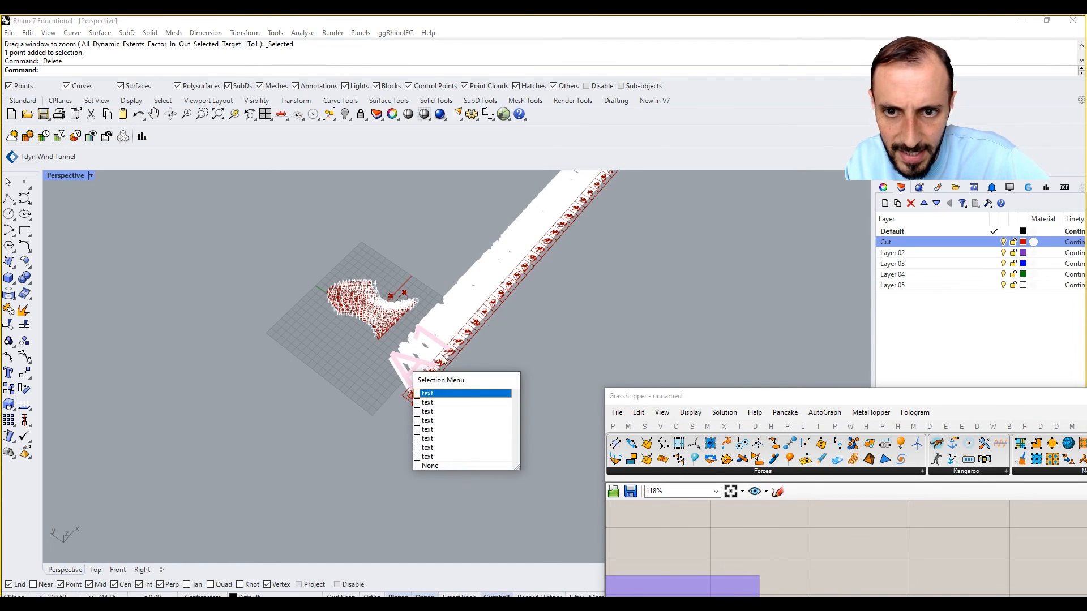
left_click(477, 399)
key("ctrl+z")
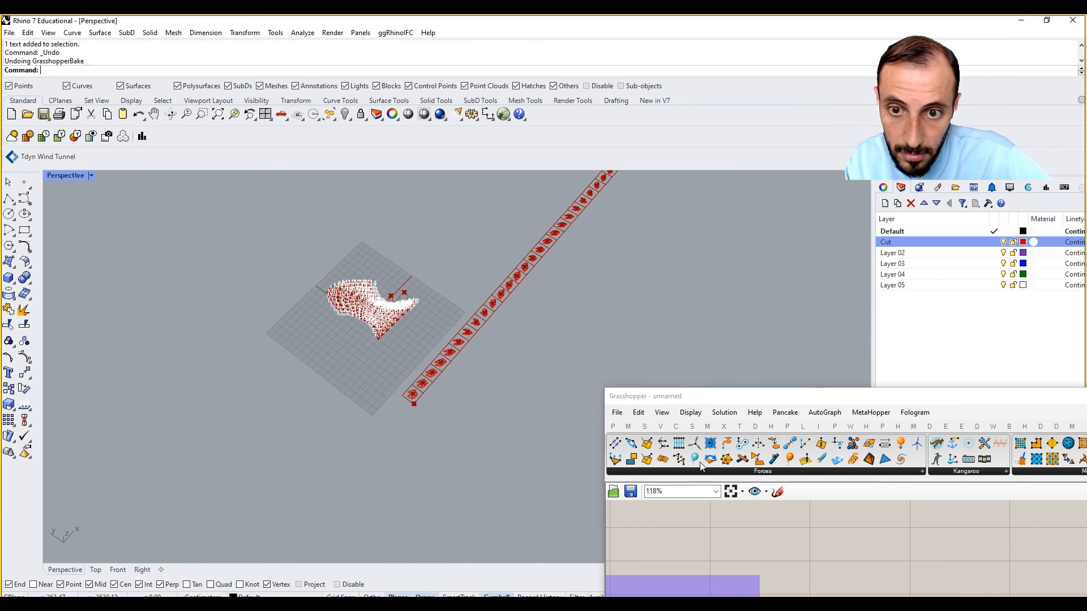
- Bake the Text Tag 3D labels onto Layer 02 again, this time as a group
left_click_drag(732, 395, 755, 210)
right_click(768, 478)
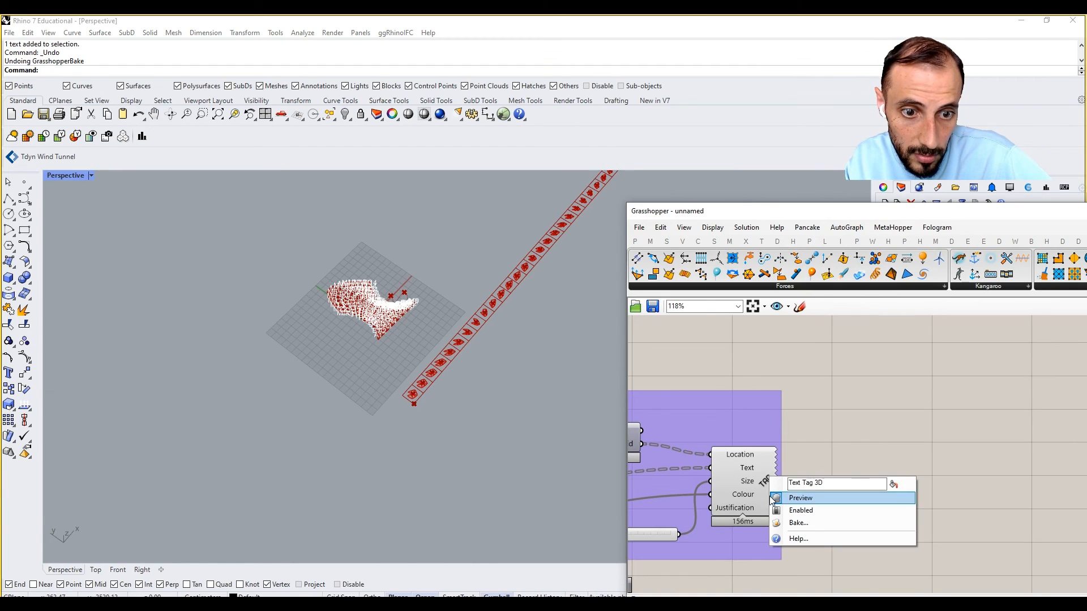
left_click(794, 527)
left_click(787, 416)
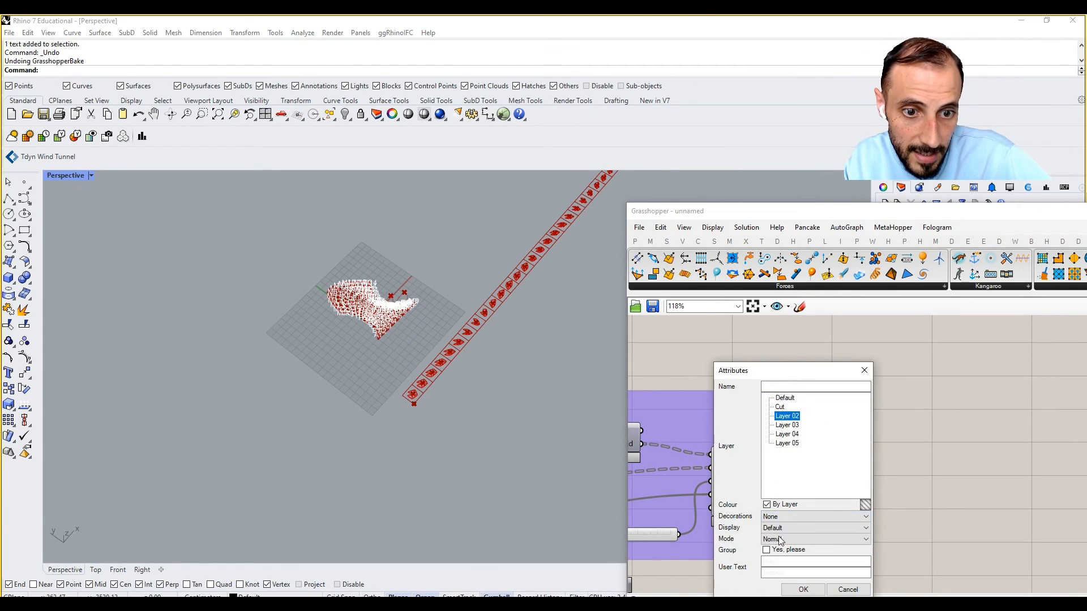
left_click(766, 549)
left_click(802, 590)
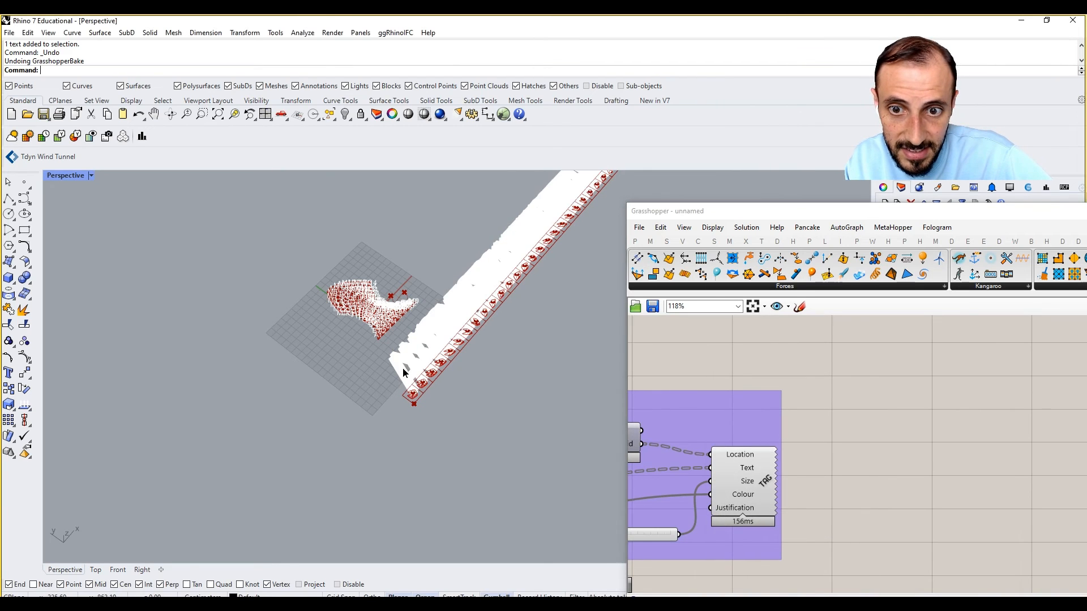
- Set the text height of all baked labels to 0.05 and check them on modules A1 and A2
left_click_drag(775, 234, 753, 469)
left_click(883, 187)
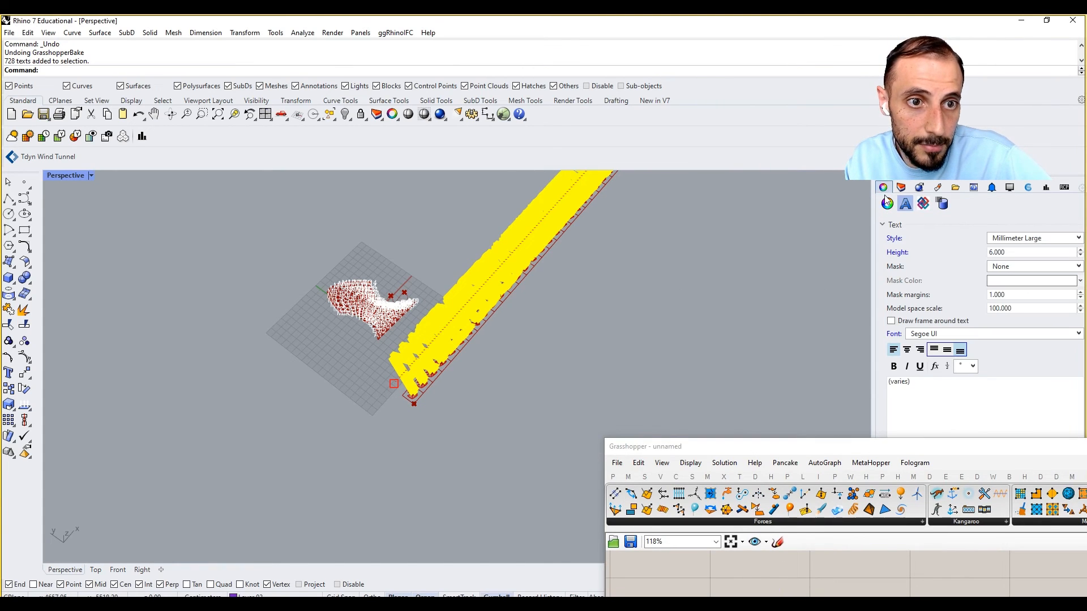
type("0.05")
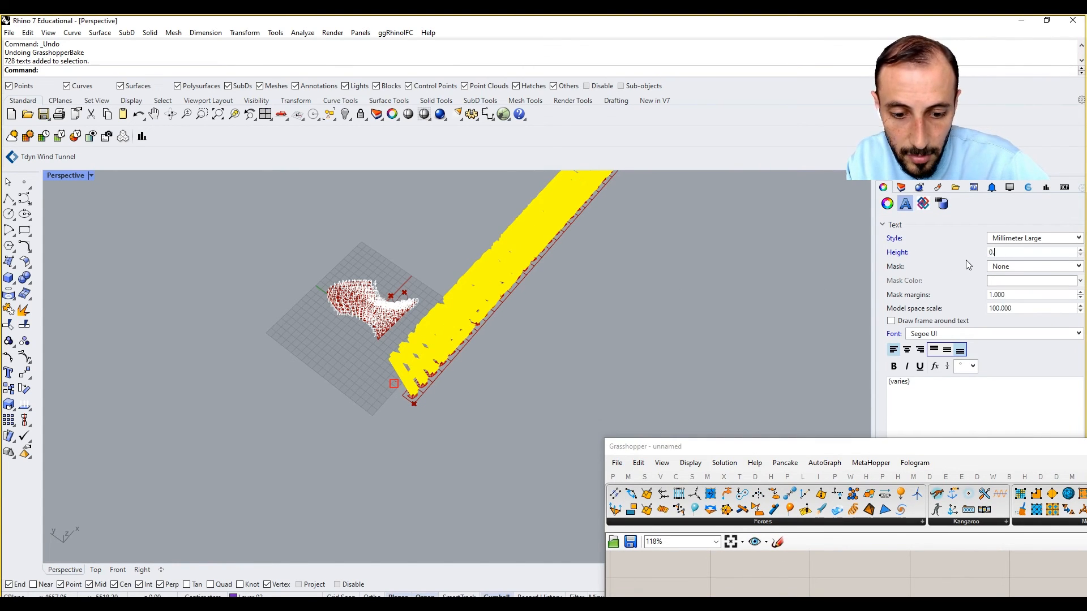
key("Return")
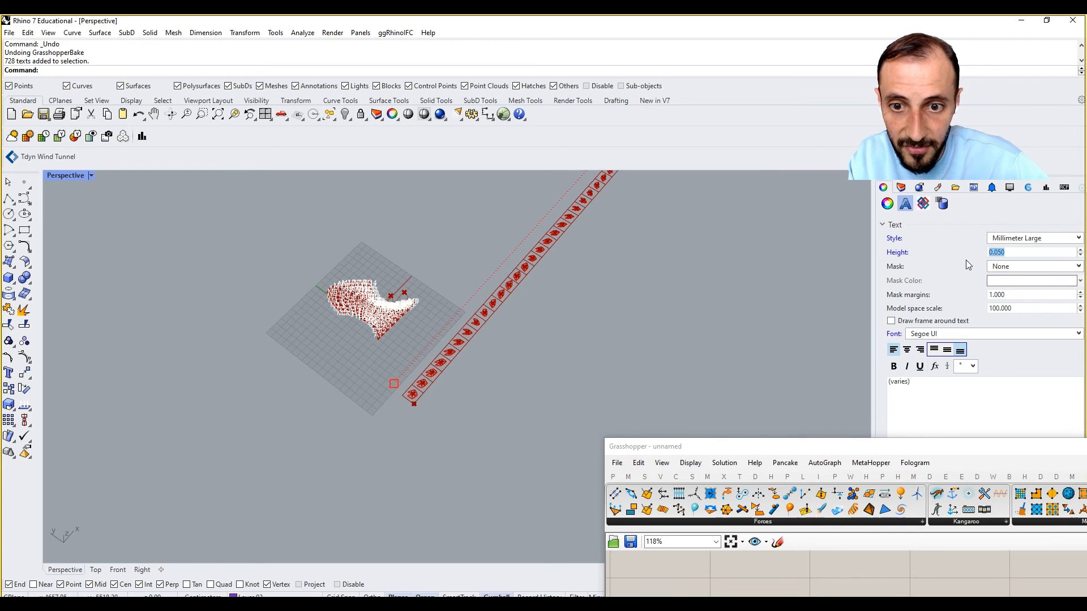
left_click(820, 342)
scroll(427, 399, "up", 8)
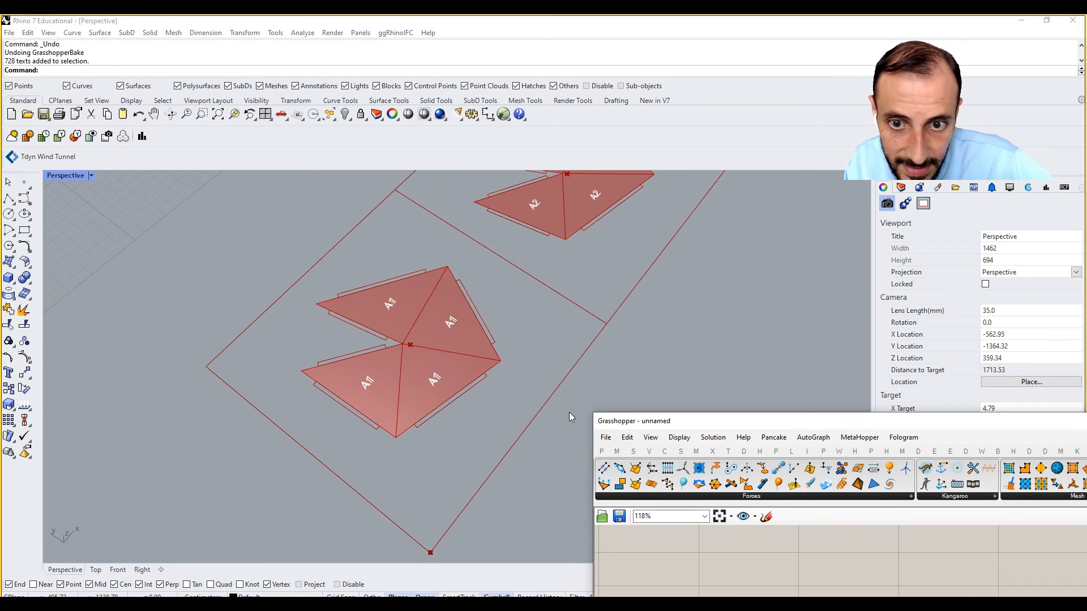
left_click(436, 382)
left_click(578, 348)
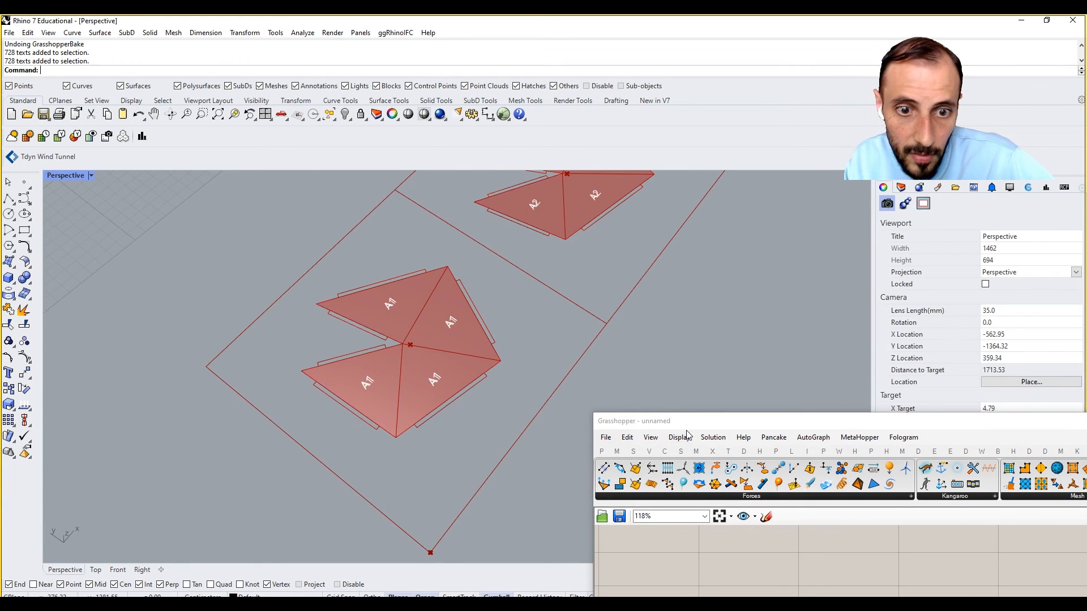
- Examine the definition from the label group back through the unrolling section to the Brep Edges component in the green group
left_click_drag(685, 422, 675, 214)
scroll(745, 421, "down", 5)
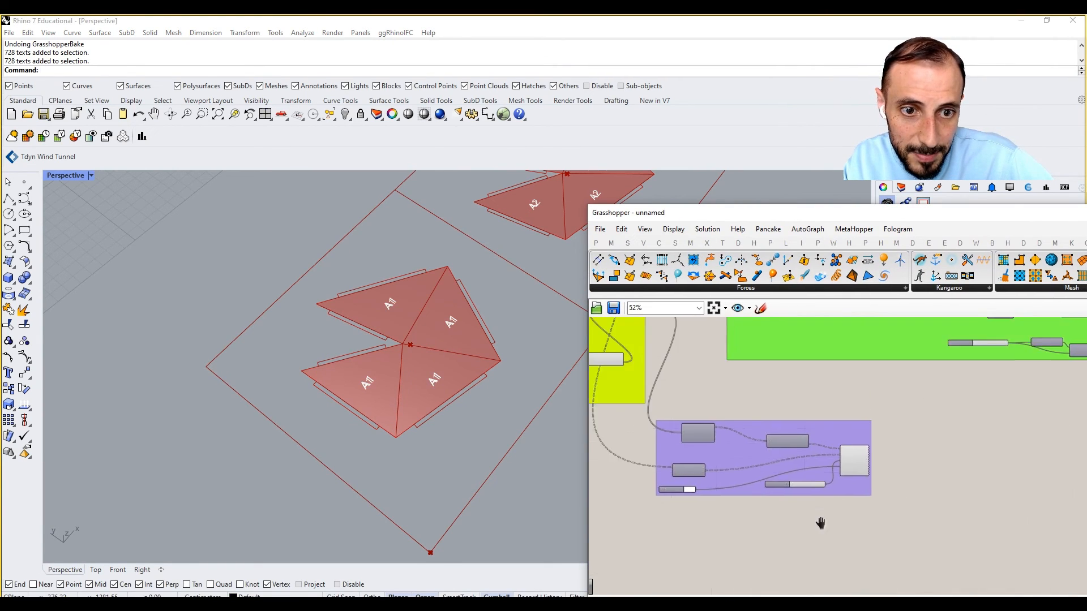
scroll(744, 500, "down", 3)
scroll(894, 446, "up", 7)
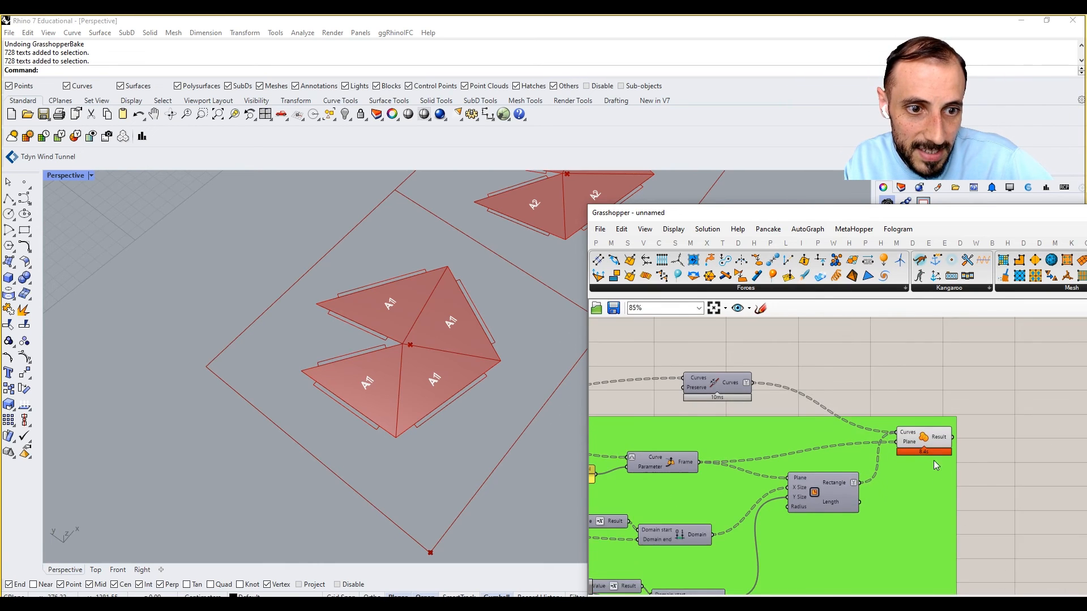
left_click(925, 442)
right_click_drag(844, 424, 979, 409)
scroll(979, 407, "down", 7)
right_click_drag(754, 444, 982, 434)
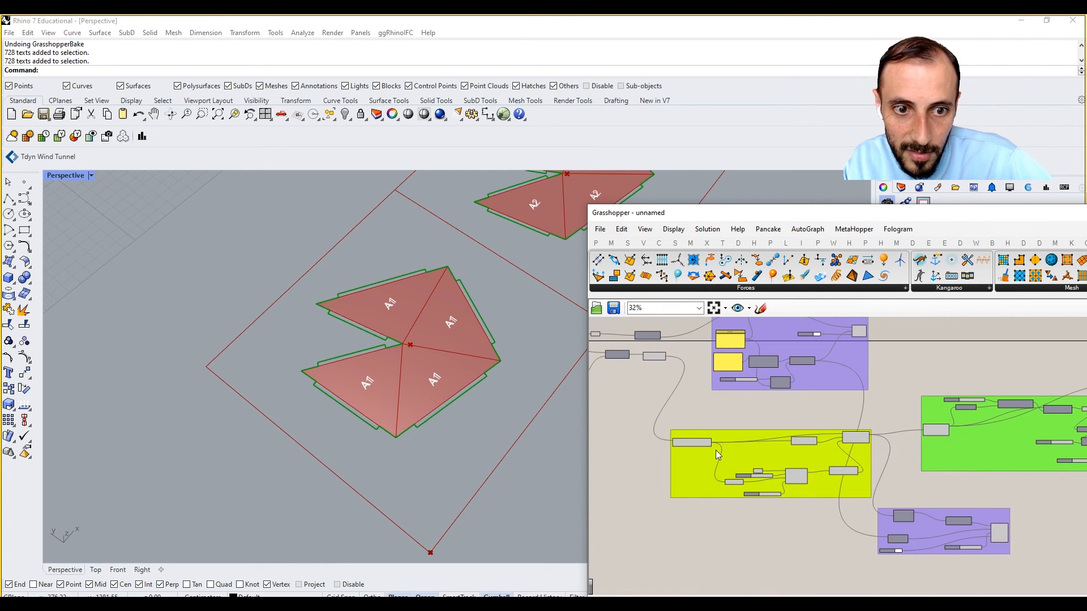
scroll(715, 449, "up", 5)
right_click_drag(701, 404, 748, 508)
right_click_drag(790, 450, 675, 406)
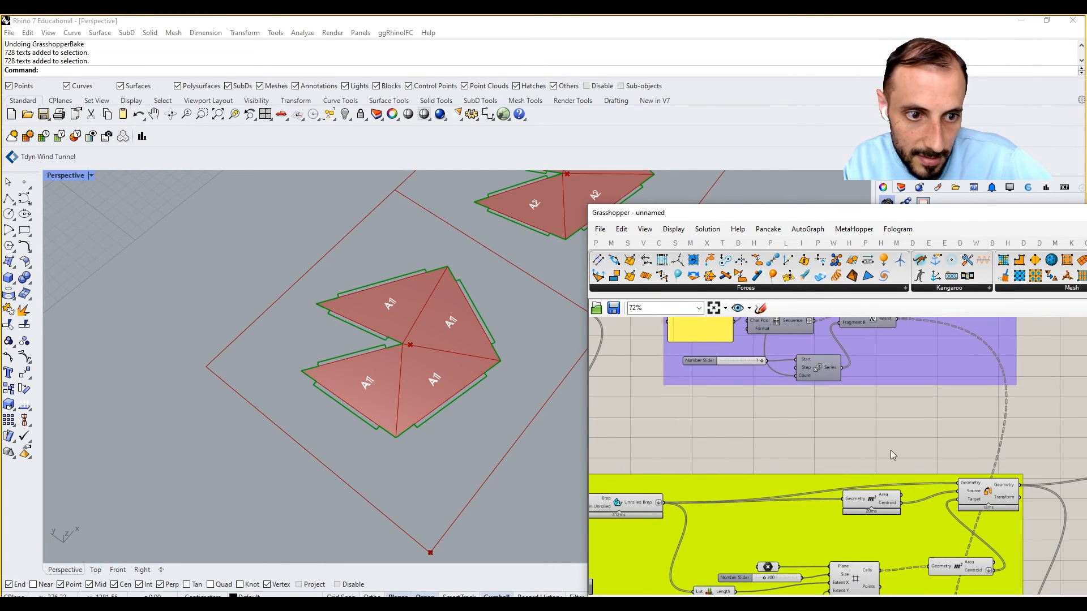
right_click_drag(944, 453, 1061, 488)
scroll(895, 434, "down", 4)
scroll(661, 467, "up", 5)
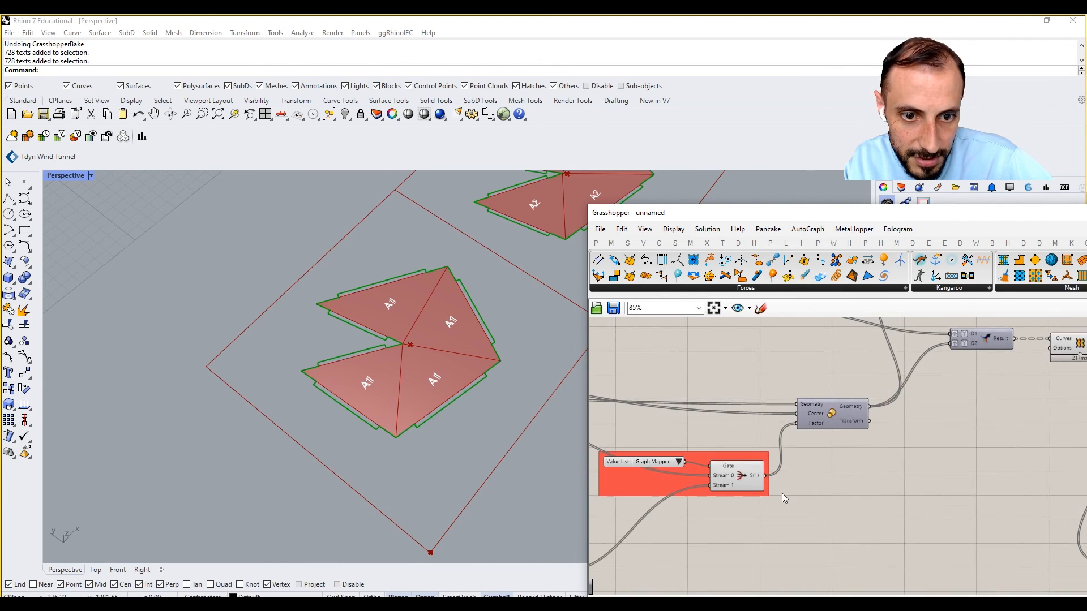
scroll(782, 493, "down", 6)
right_click_drag(951, 515, 844, 457)
scroll(886, 490, "up", 5)
scroll(713, 476, "down", 2)
right_click_drag(887, 494, 809, 490)
scroll(843, 469, "up", 4)
scroll(856, 464, "down", 7)
scroll(933, 471, "up", 5)
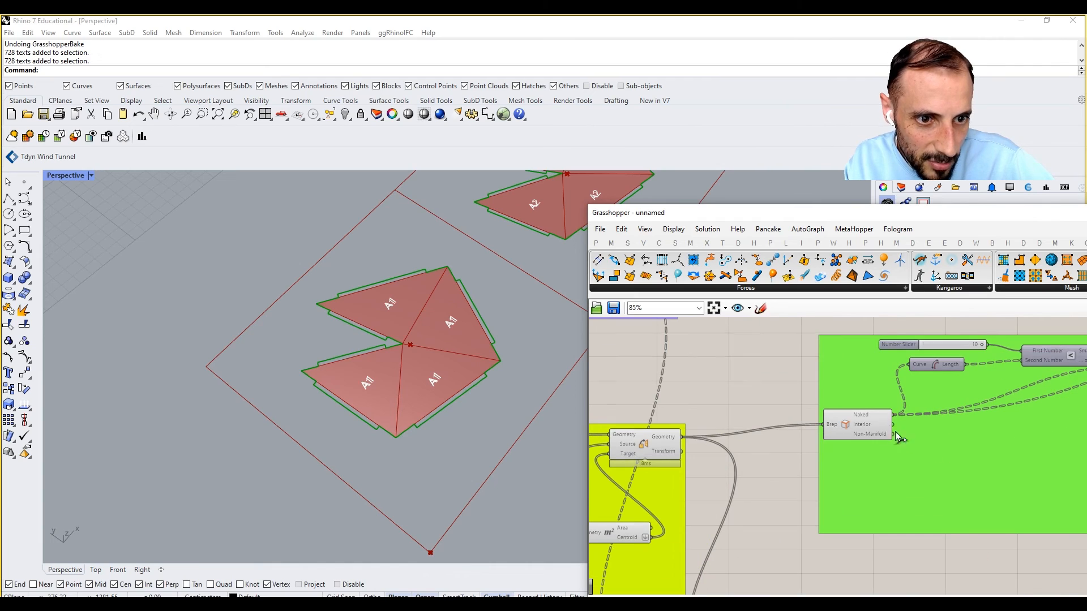
- Add two Curve parameters below the green group, one near each end, fed by Brep Edges' Interior output
double_click(895, 577)
type("curve")
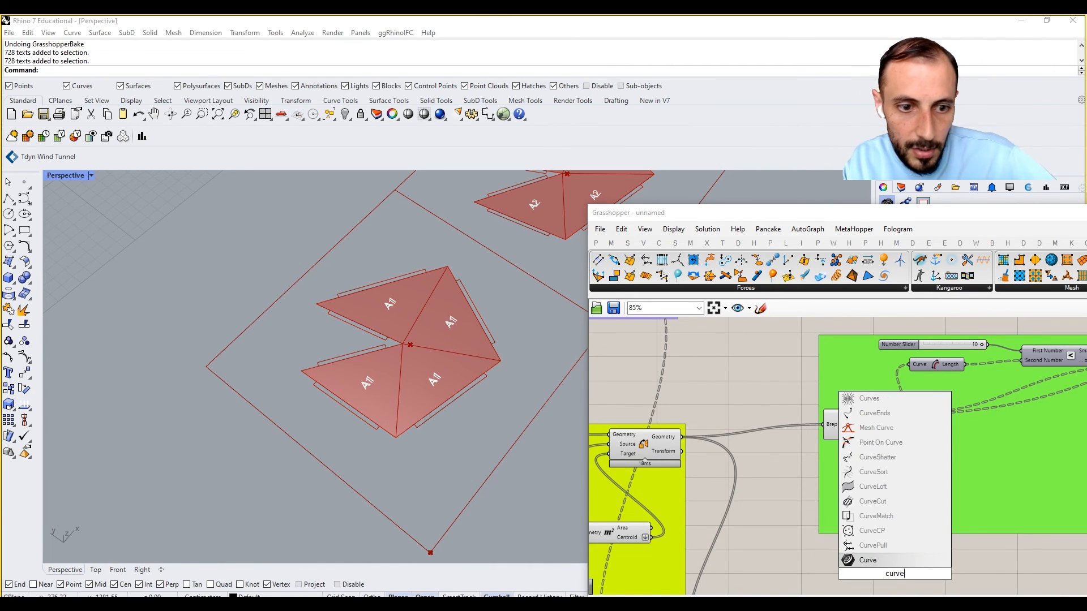
key("Return")
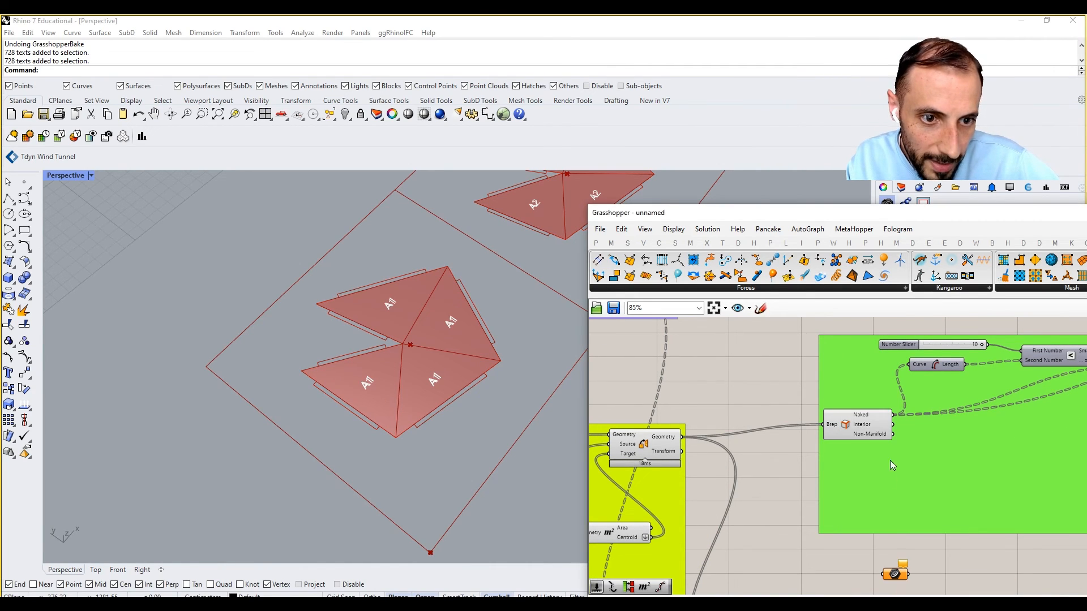
left_click_drag(876, 547, 1021, 556)
scroll(810, 536, "down", 6)
scroll(987, 533, "up", 4)
scroll(993, 515, "up", 4)
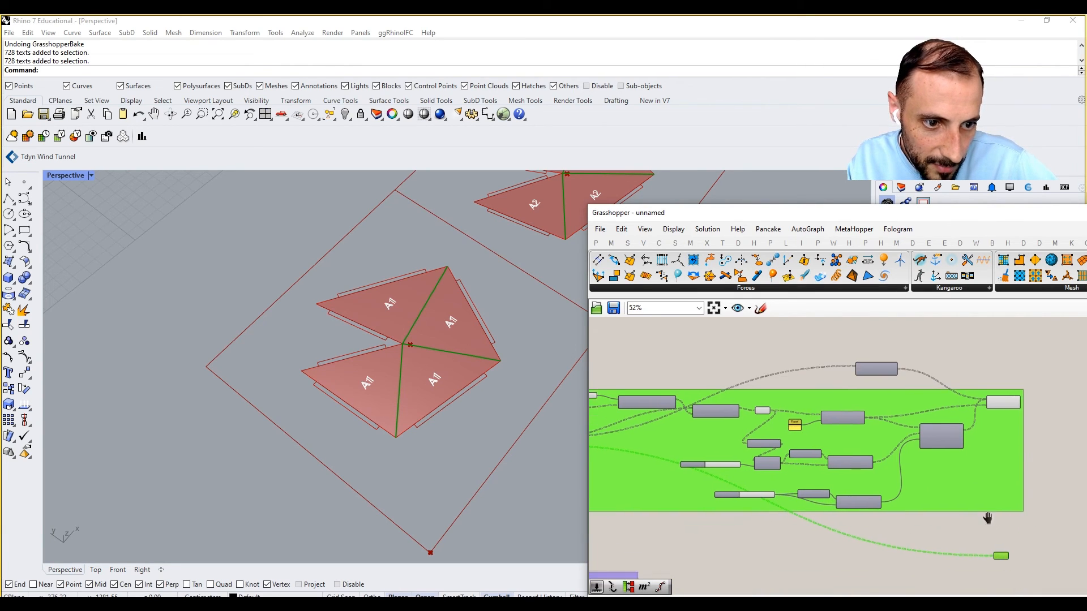
scroll(995, 538, "down", 4)
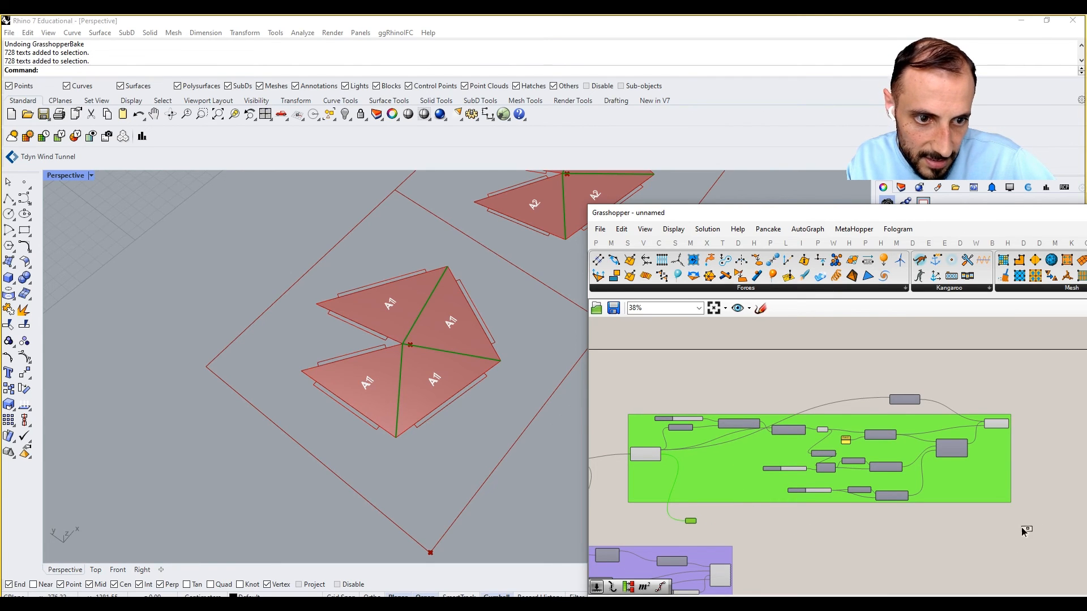
- Group the two Curve parameters below the green group and make the group's violet colour fully opaque
left_click_drag(1005, 515, 669, 544)
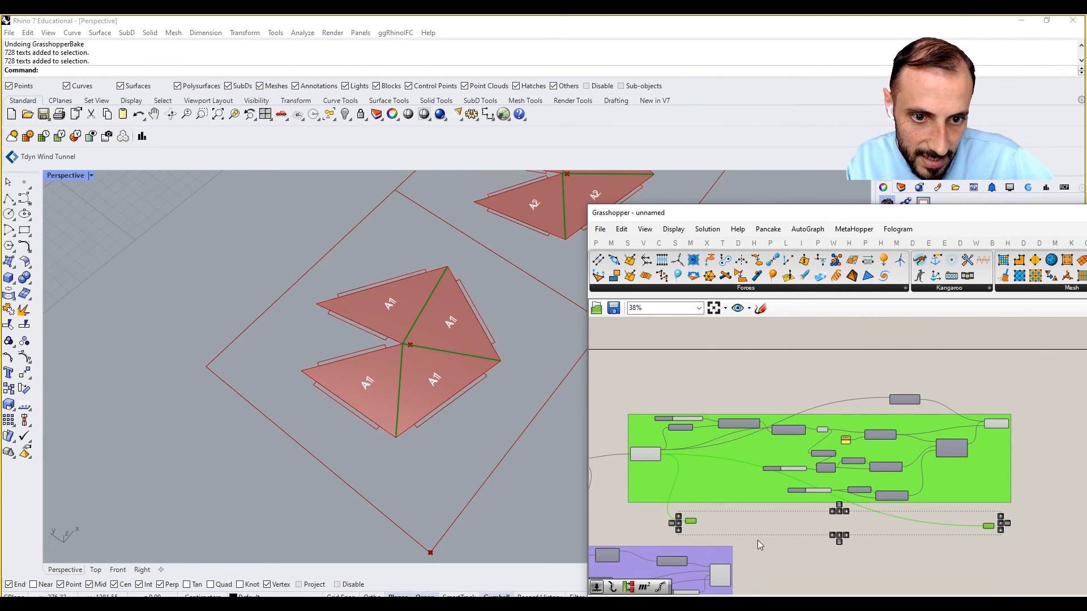
right_click(761, 545)
left_click(799, 513)
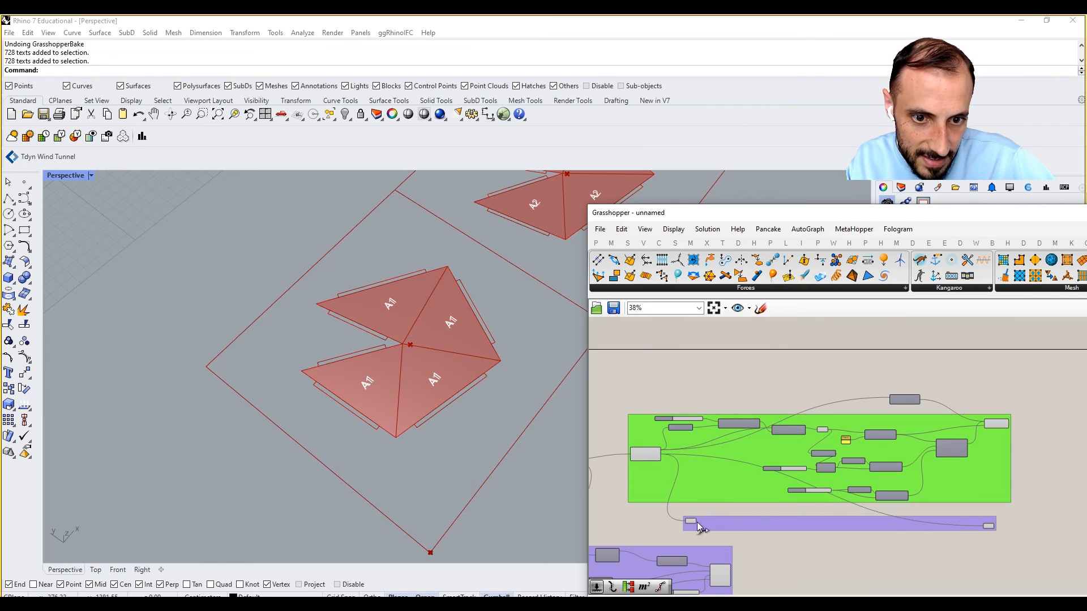
left_click(961, 530)
right_click(961, 530)
mouse_move(995, 584)
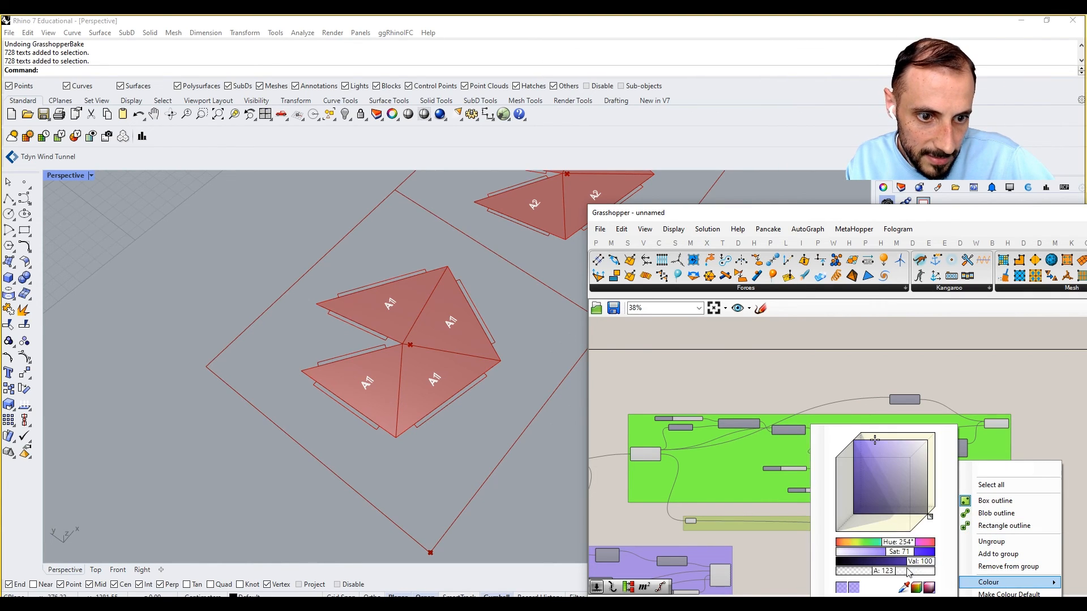
left_click_drag(890, 571, 975, 568)
left_click(767, 557)
- Bake the interior fold curves from the end Curve parameter in the violet group onto Layer 03
scroll(1002, 529, "up", 7)
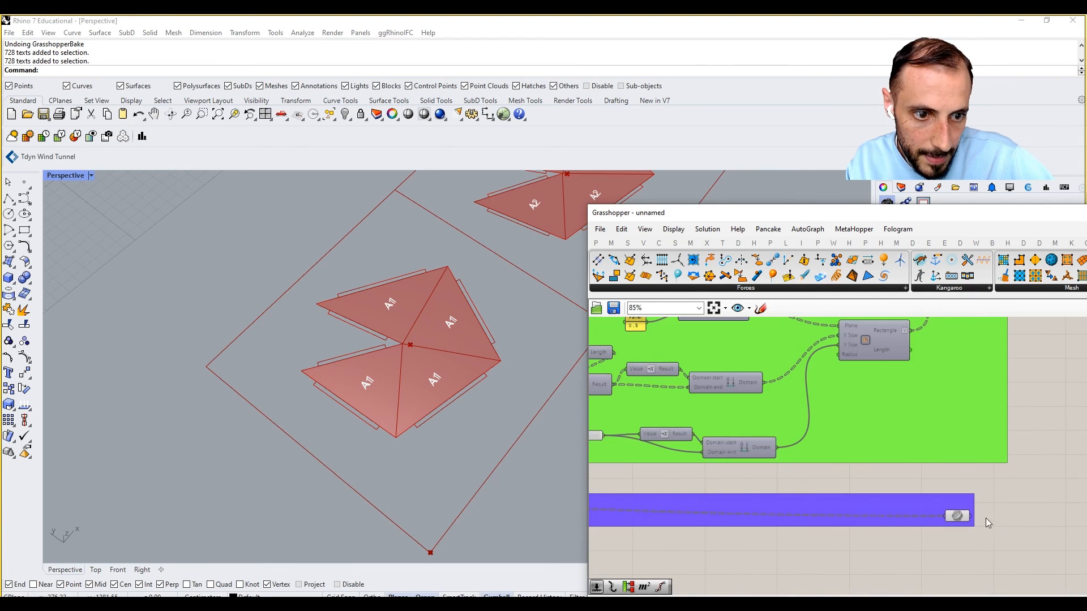
right_click(938, 518)
left_click(884, 551)
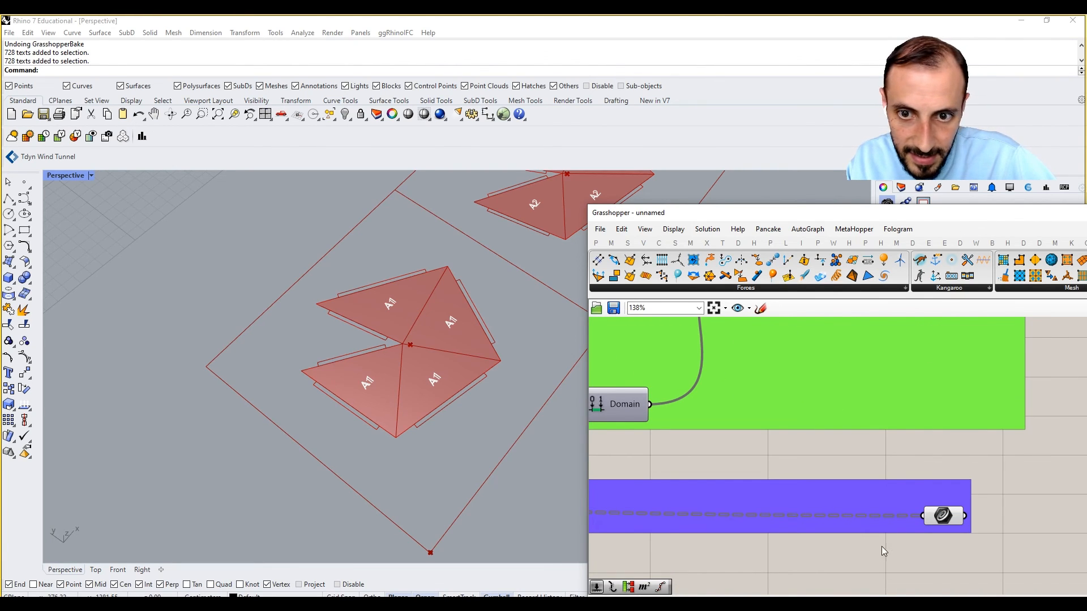
left_click(944, 517)
right_click(944, 517)
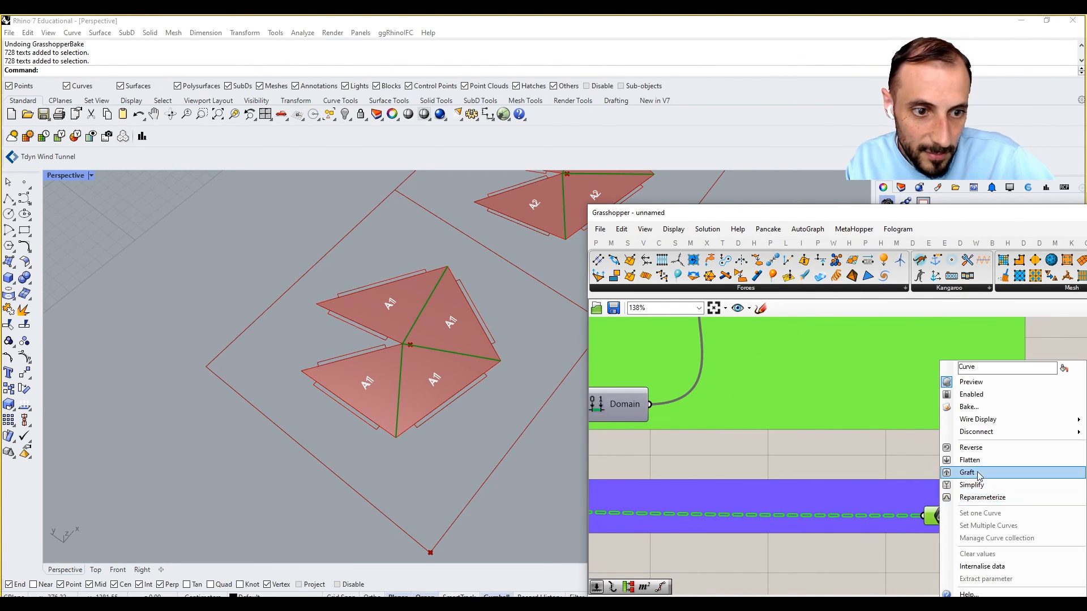
left_click(985, 409)
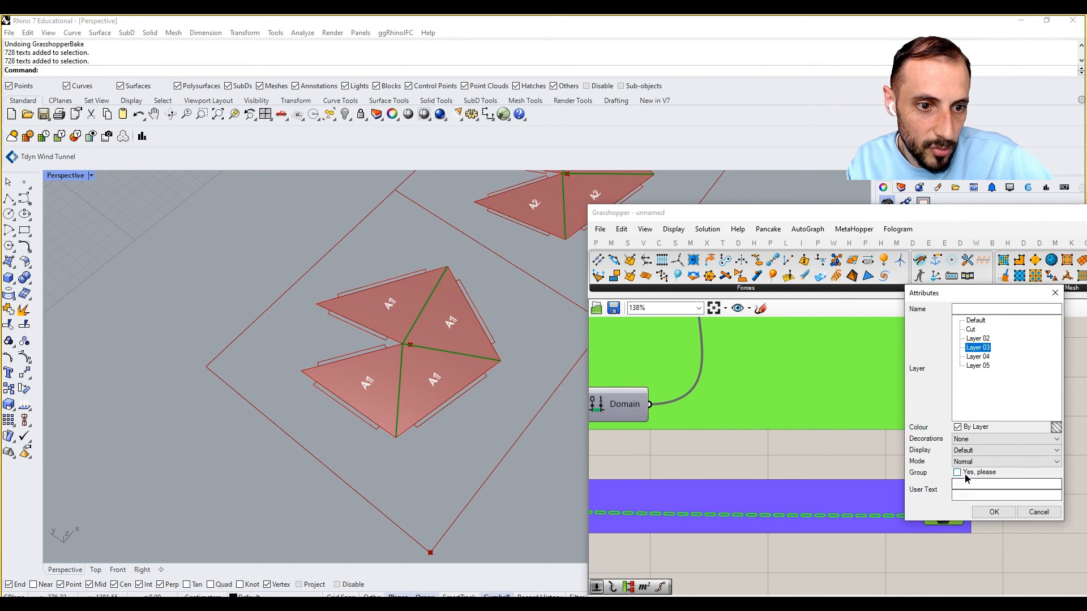
left_click(993, 511)
- Show Rhino's layer list, reopen Grasshopper with its preview geometry hidden, and view the row of baked modules
left_click_drag(977, 220, 349, 333)
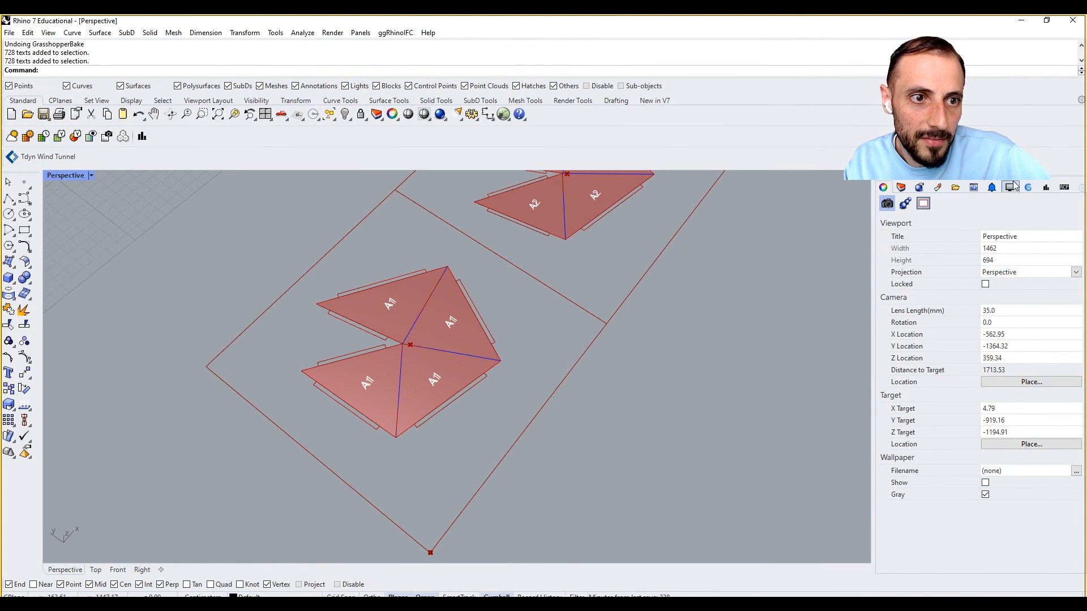
left_click(1065, 187)
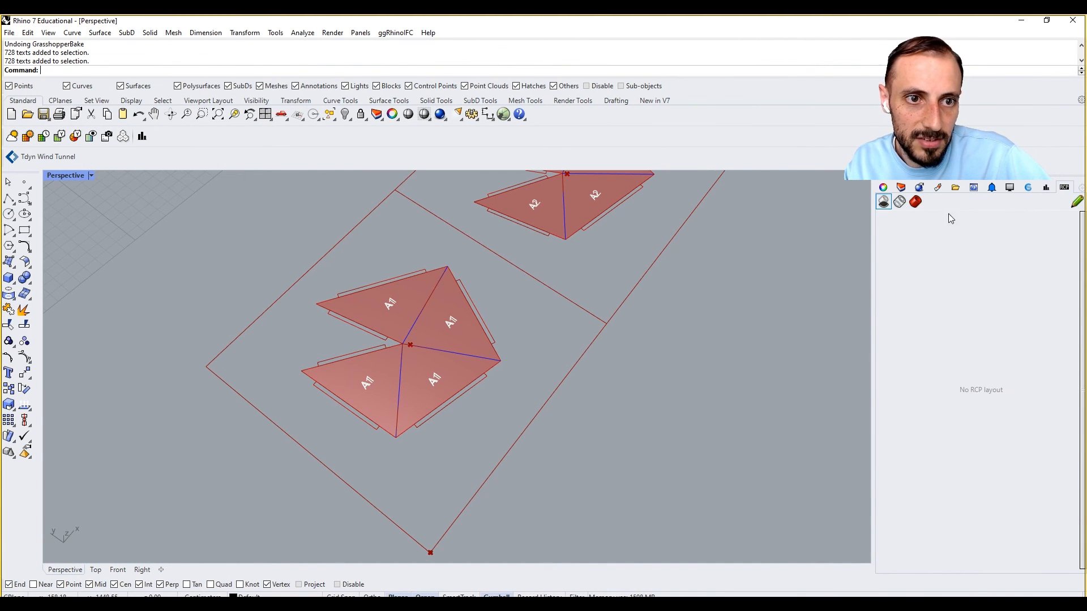
left_click(900, 187)
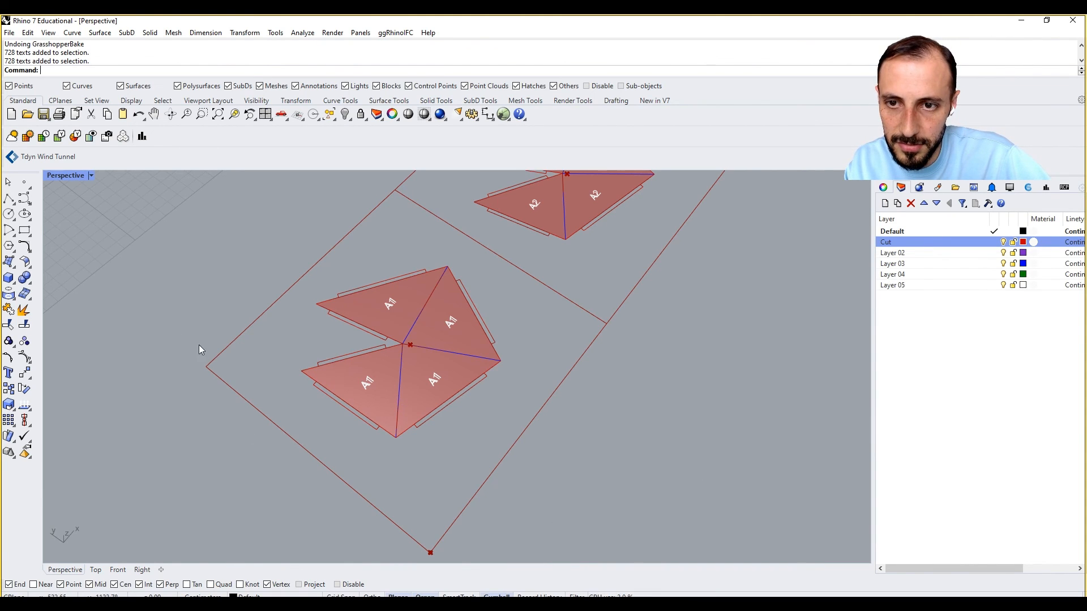
type("Grasshopper")
key("Return")
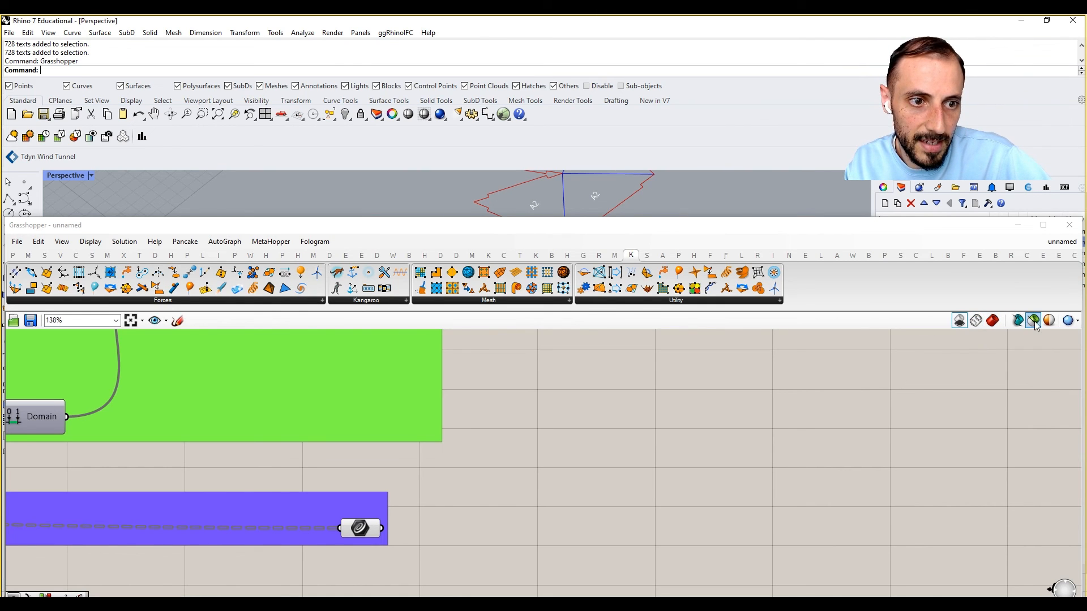
left_click_drag(869, 243, 776, 528)
scroll(623, 429, "down", 5)
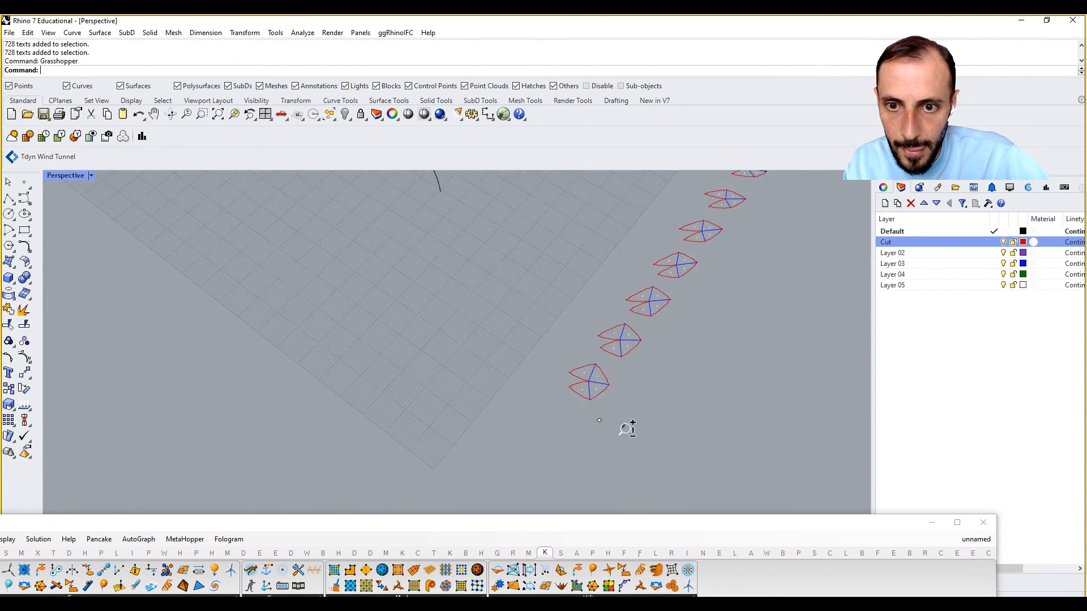
right_click_drag(637, 371, 514, 357)
scroll(530, 335, "up", 3)
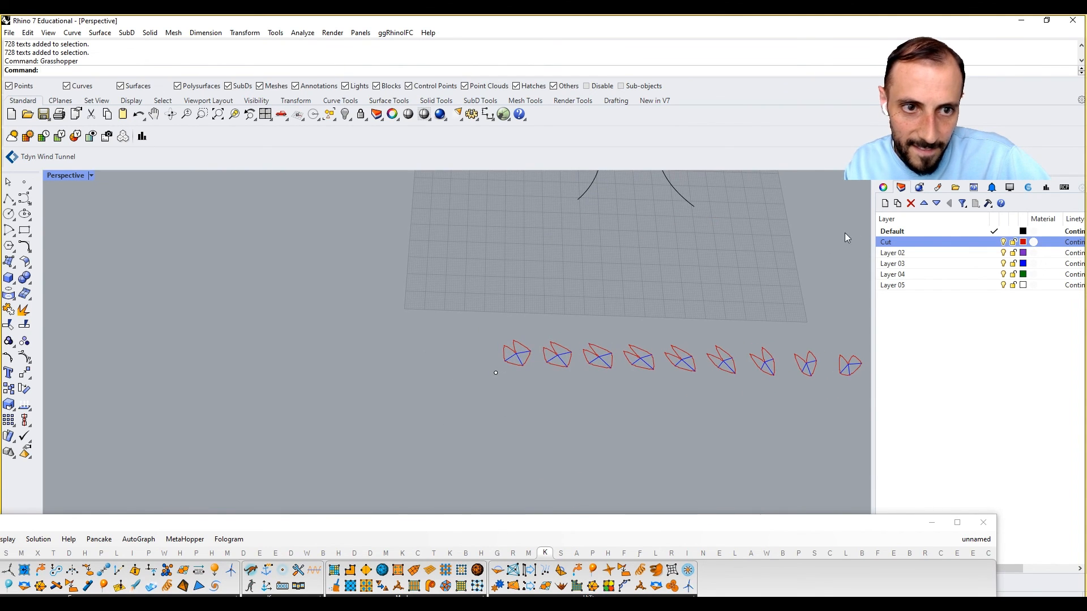
- Rename Layer 02 as Tag and Layer 03 as Fold
left_click(897, 255)
type("T")
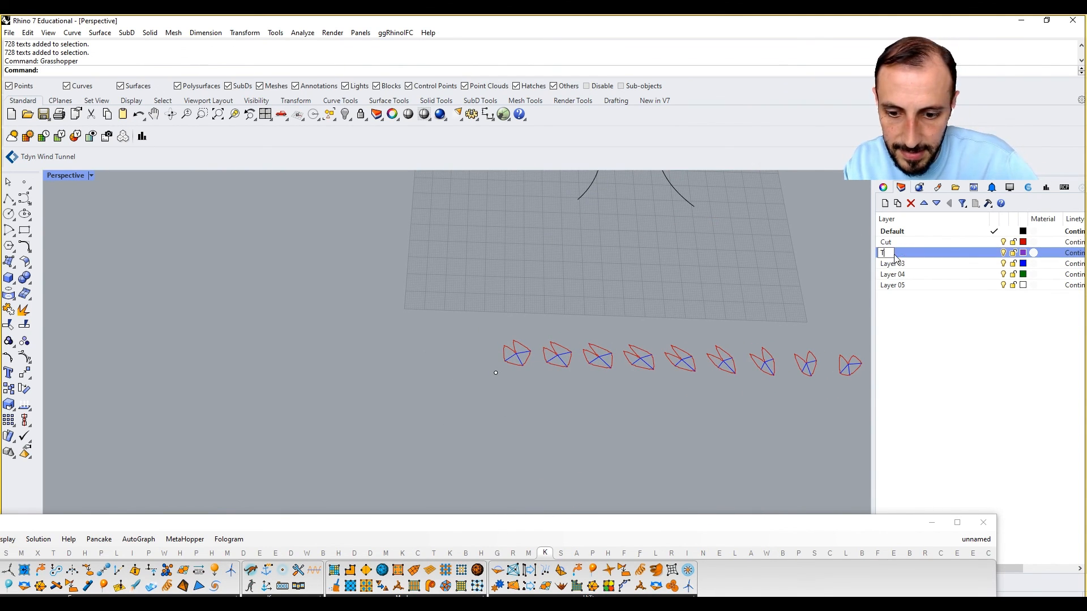
type("ag")
key("Return")
double_click(894, 264)
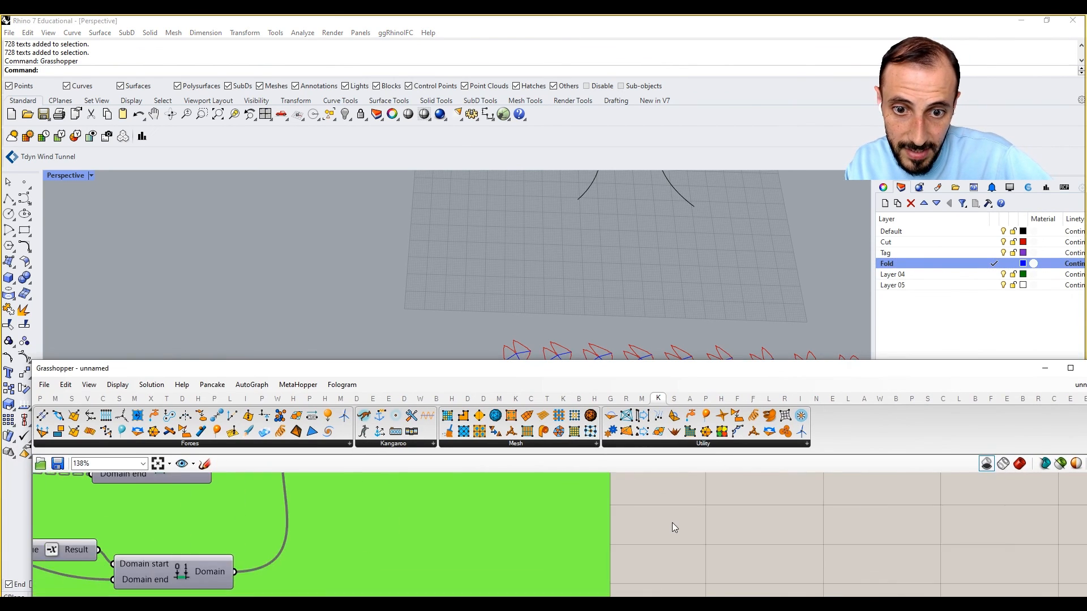
- Limit the shaded preview to selected components and bake the Loft component's 3D modules into Rhino
scroll(515, 526, "up", 7)
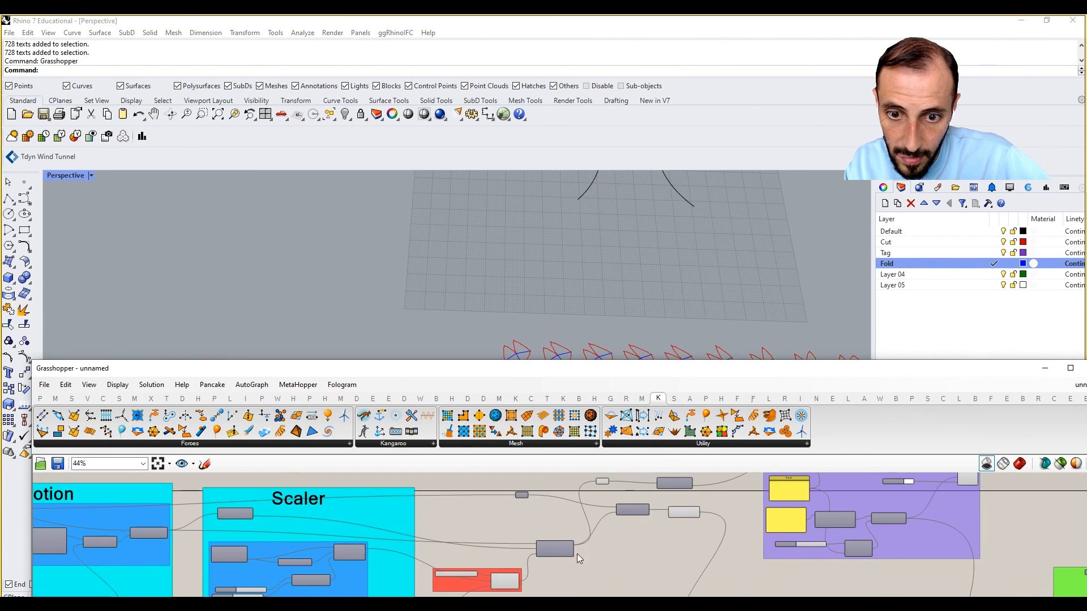
left_click(676, 523)
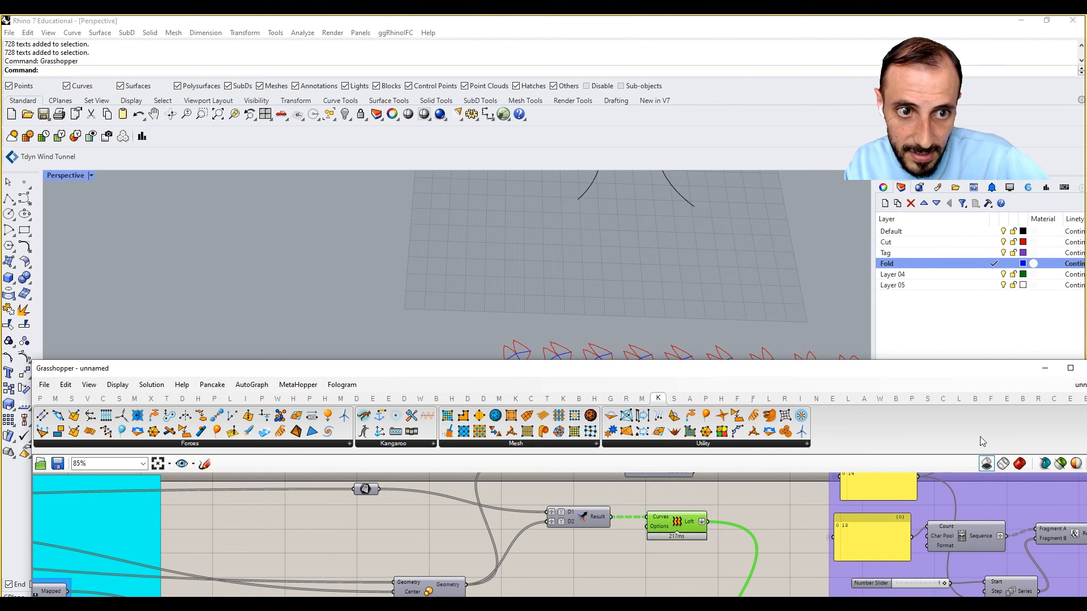
left_click_drag(996, 373, 815, 379)
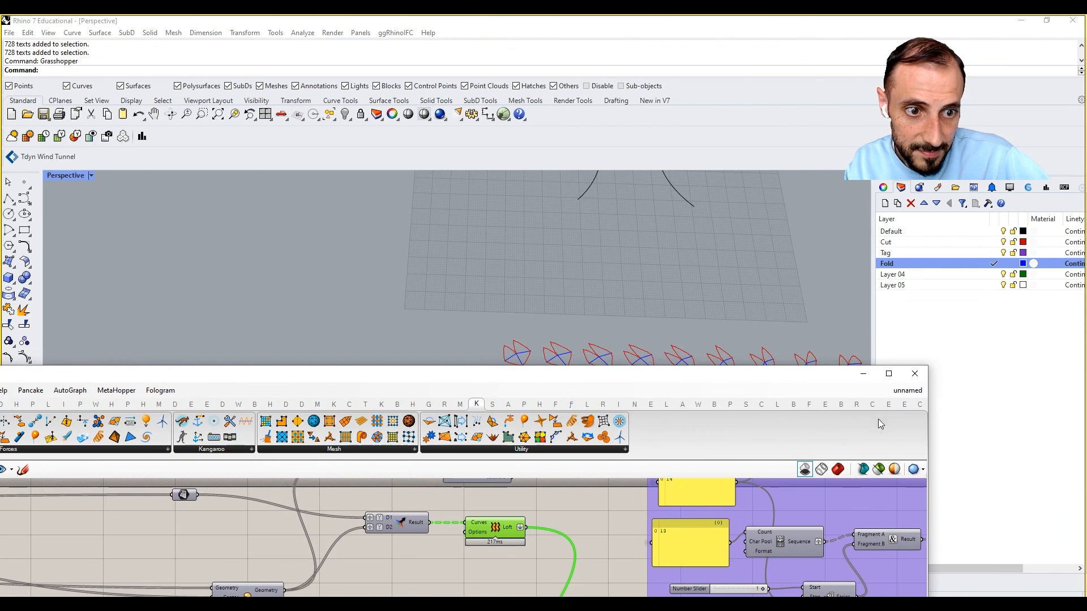
left_click(878, 469)
scroll(733, 357, "up", 3)
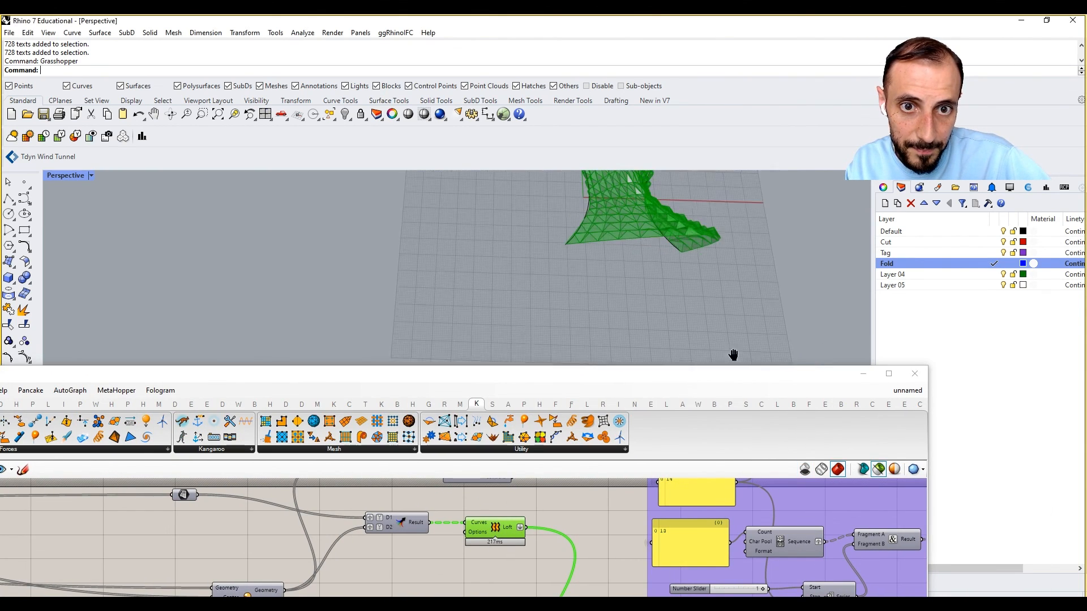
right_click(504, 529)
left_click(529, 570)
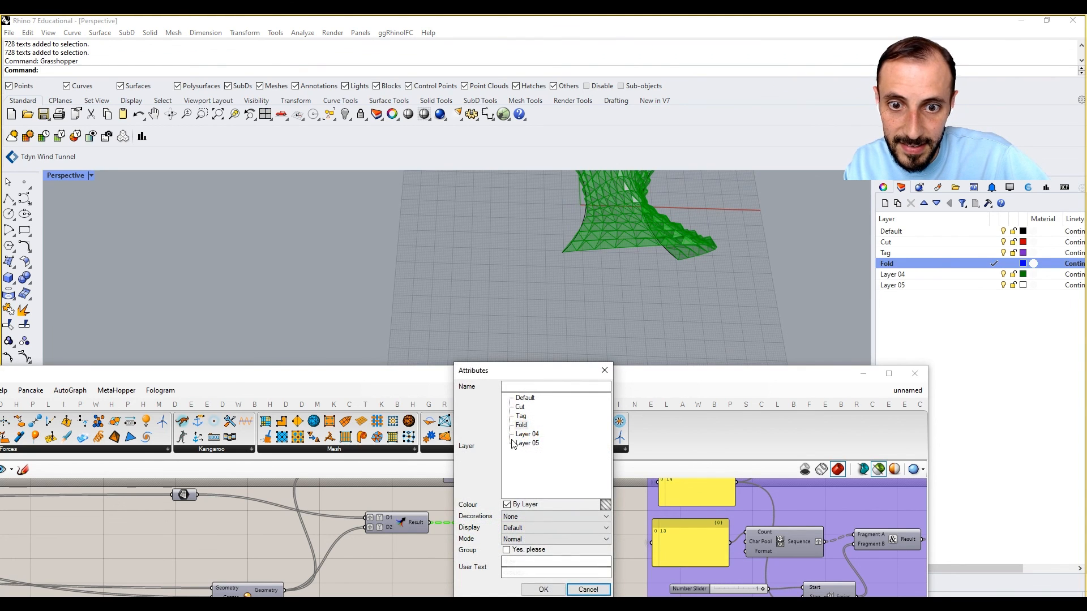
left_click(543, 589)
- Bake the Text Tag of the violet label group onto Layer 05 as grouped objects
scroll(521, 558, "down", 3)
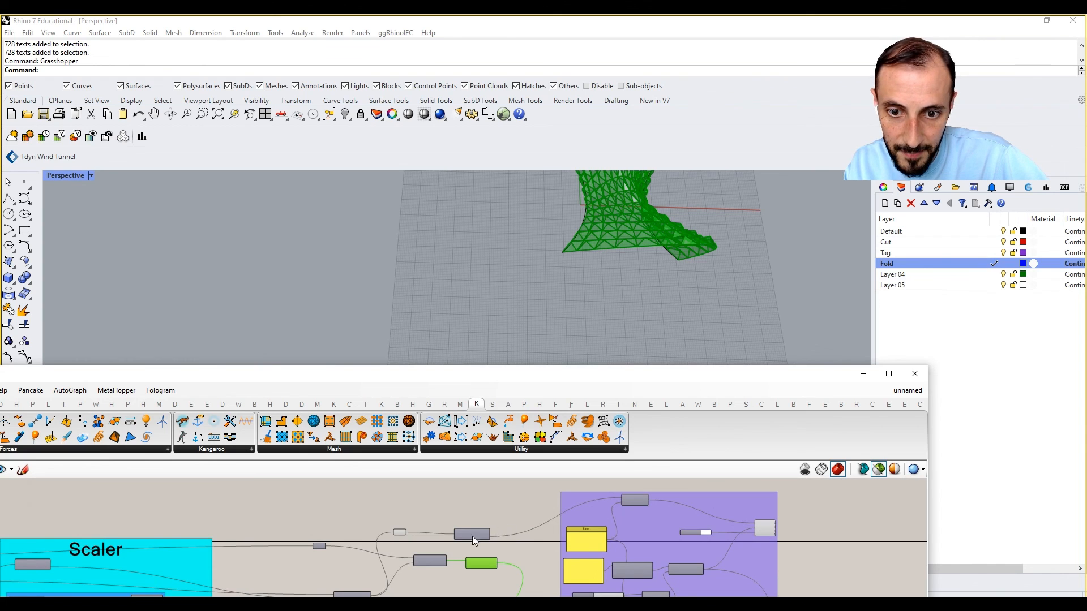
scroll(472, 536, "up", 4)
scroll(526, 525, "down", 4)
scroll(755, 520, "up", 3)
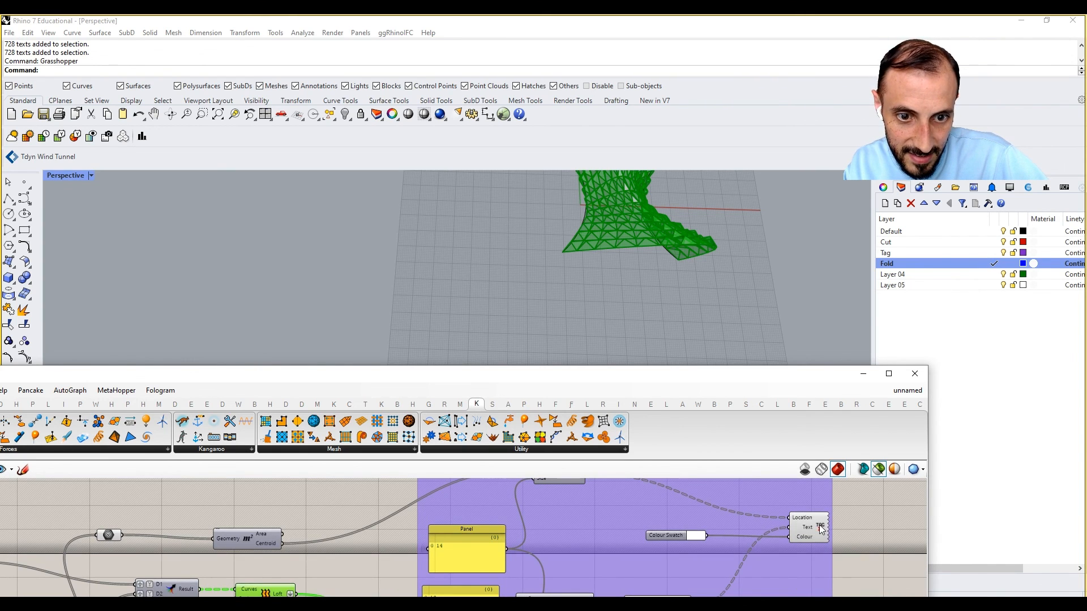
left_click(816, 535)
right_click(818, 531)
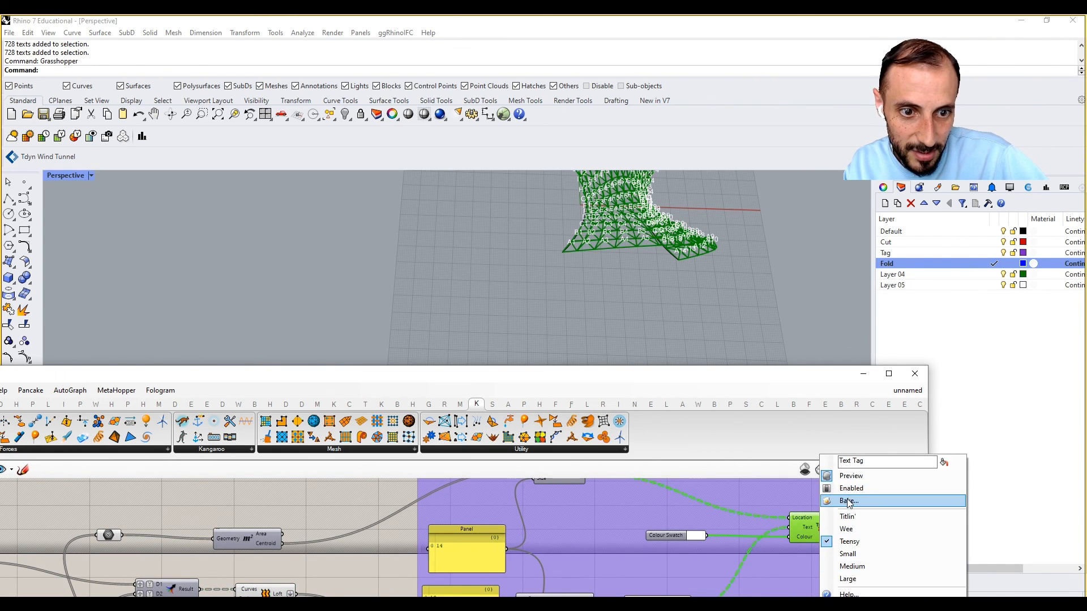
left_click(847, 502)
left_click(841, 443)
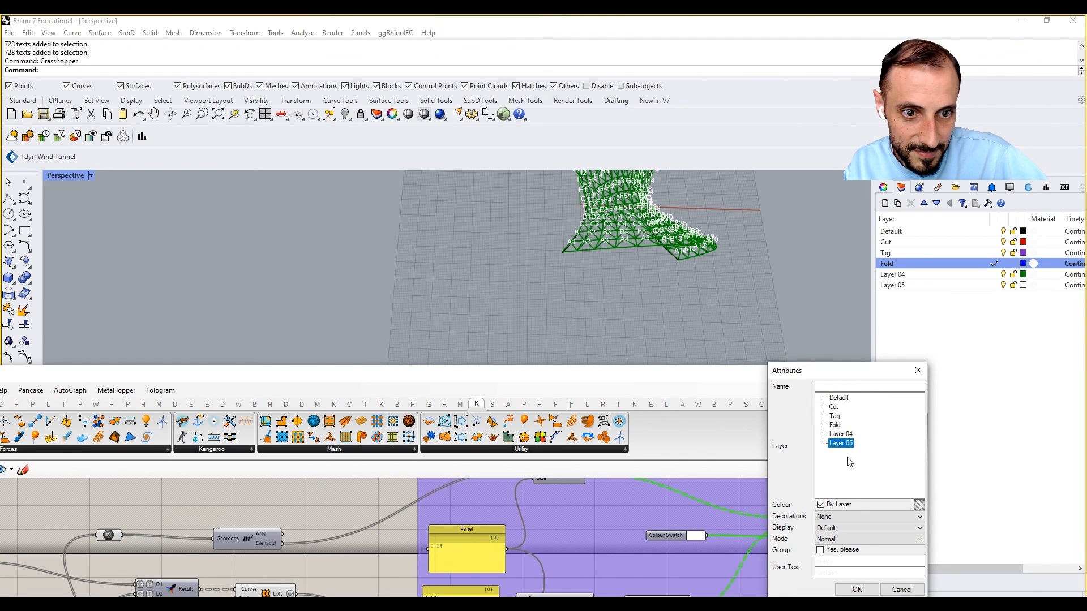
left_click(820, 549)
left_click(853, 590)
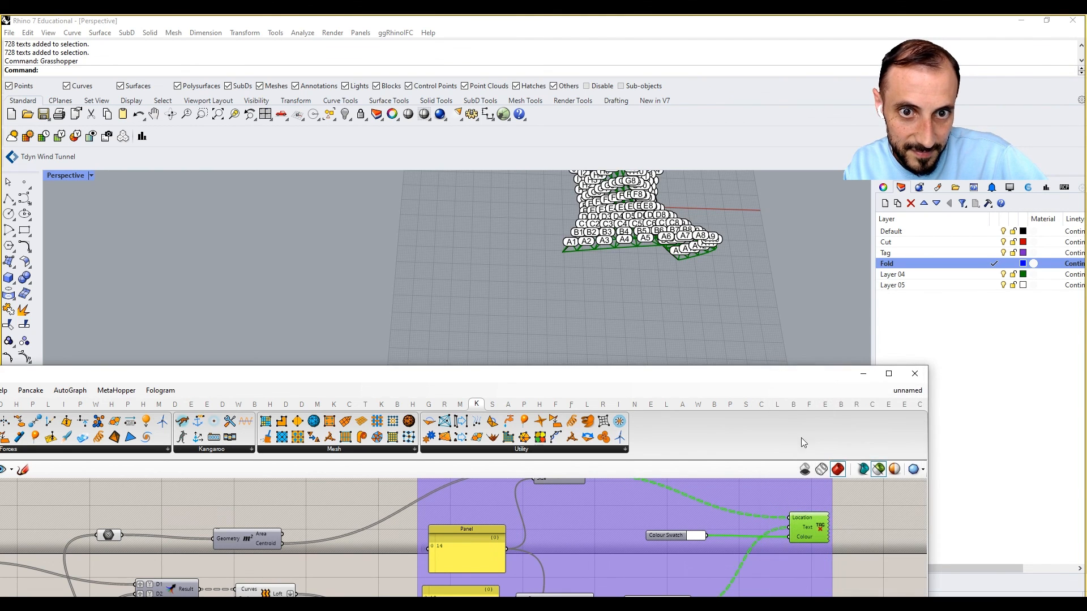
- Minimise Grasshopper and inspect the baked cut outlines, fold lines and labels on modules A1 and A2
left_click(862, 372)
right_click_drag(825, 305, 568, 294)
scroll(494, 416, "up", 14)
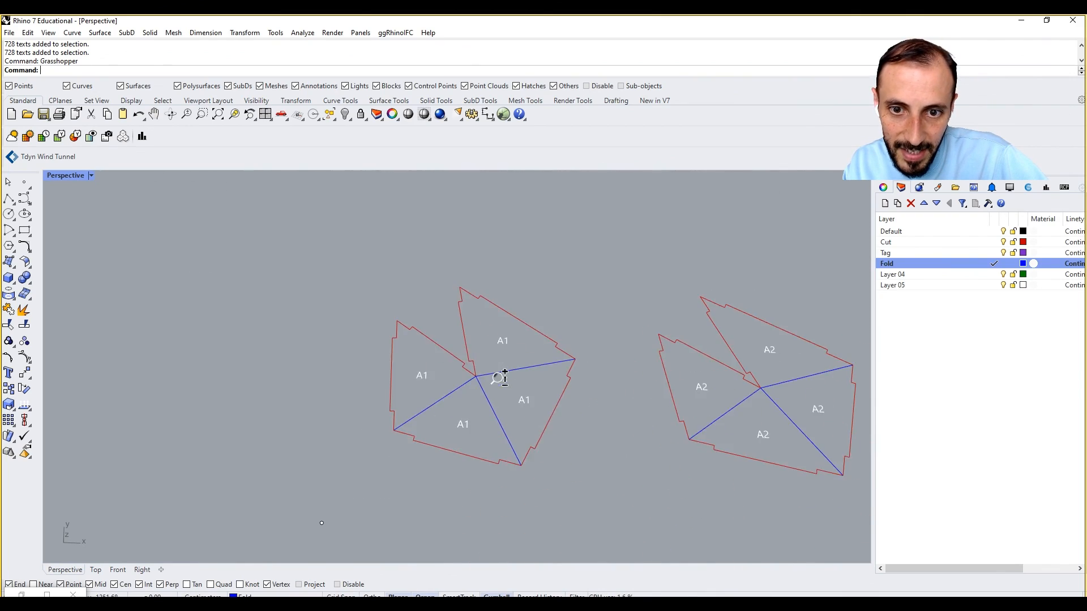
scroll(501, 413, "down", 12)
right_click_drag(558, 247, 558, 394, "shift")
scroll(571, 334, "up", 7)
left_click(540, 373)
scroll(530, 408, "down", 5)
left_click(532, 408)
scroll(573, 307, "down", 8)
scroll(558, 393, "up", 12)
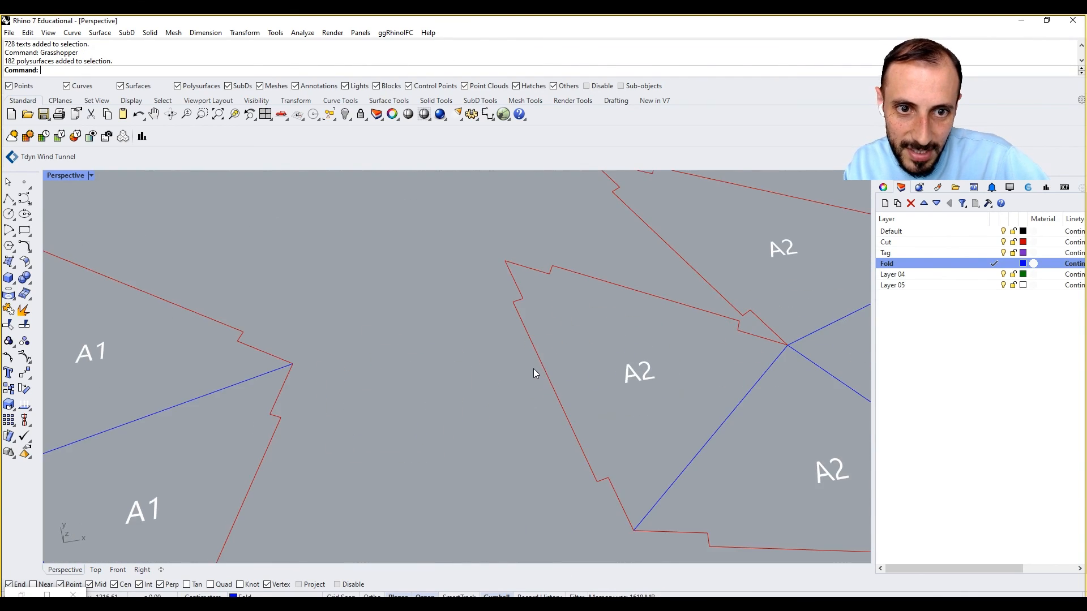
scroll(533, 368, "down", 8)
scroll(361, 357, "up", 3)
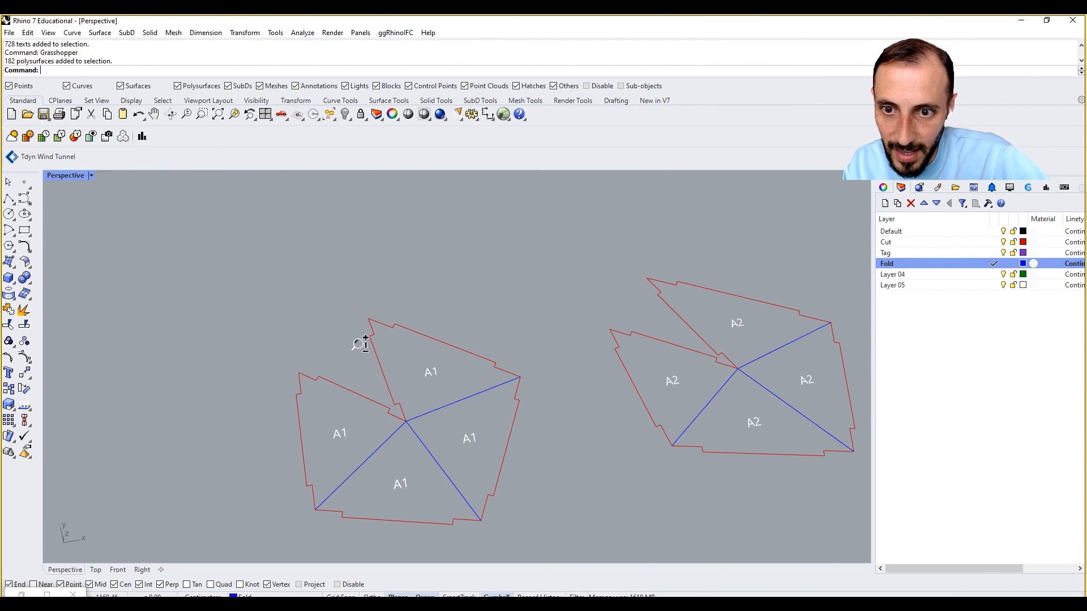
scroll(337, 404, "up", 4)
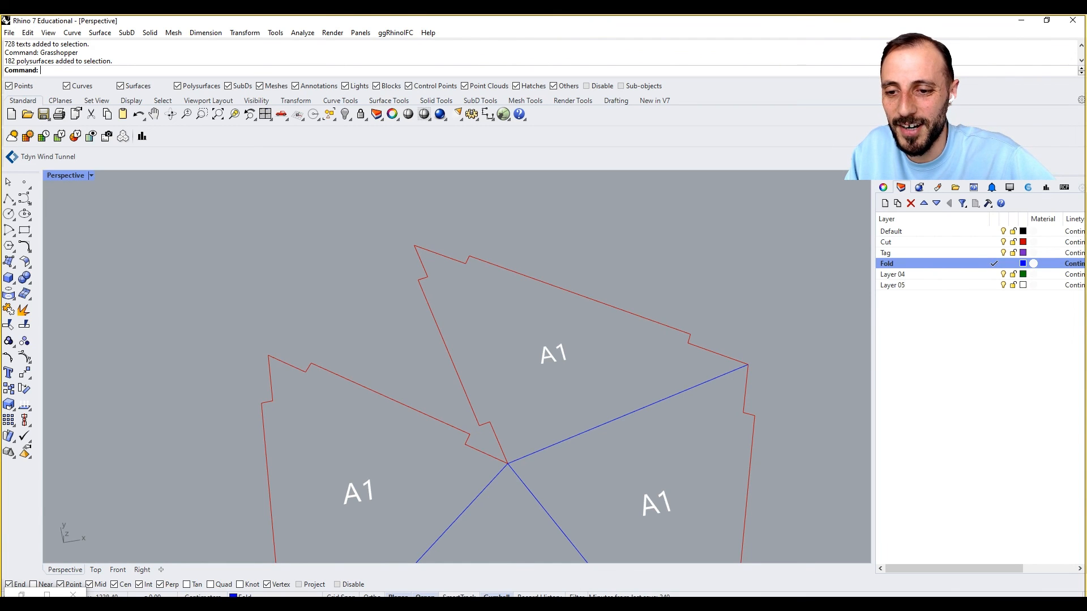
scroll(529, 395, "down", 10)
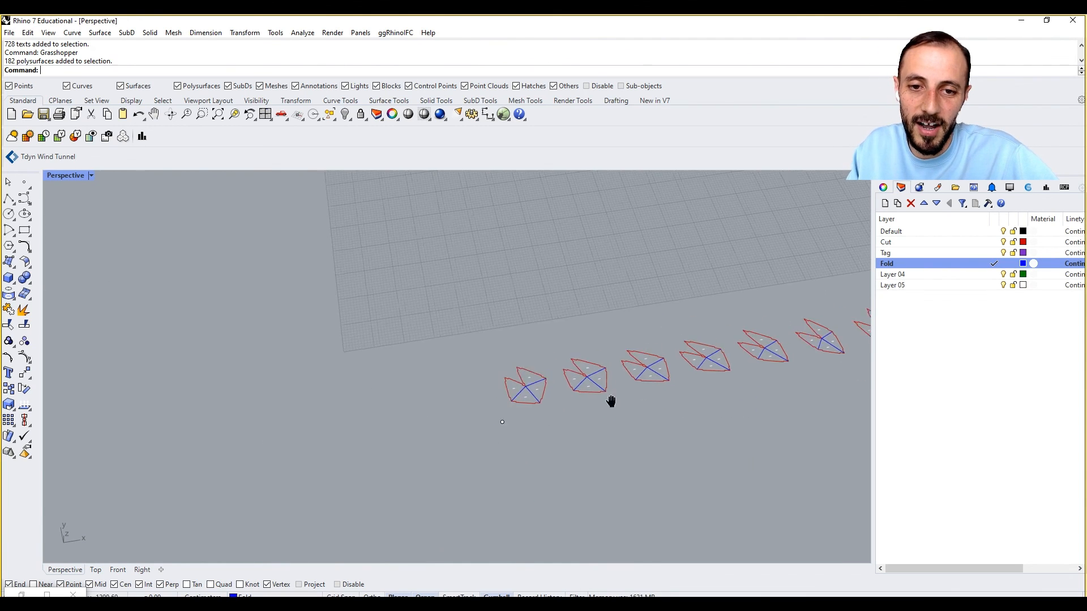
- Restore Grasshopper, preview all components instead of only the selected ones, and view the unrolled modules in their grid
left_click(41, 589)
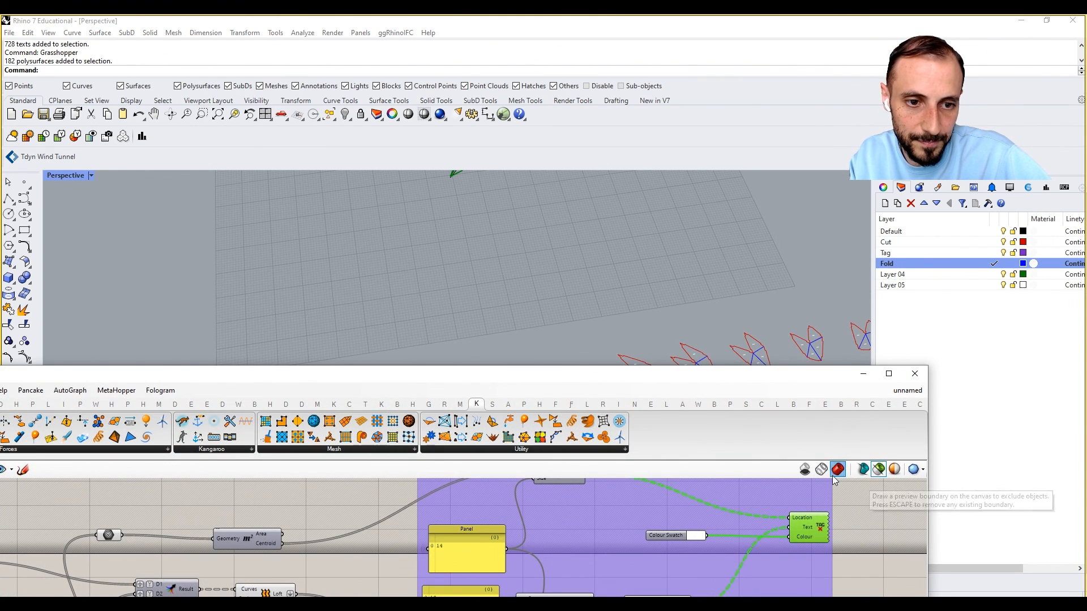
left_click(863, 469)
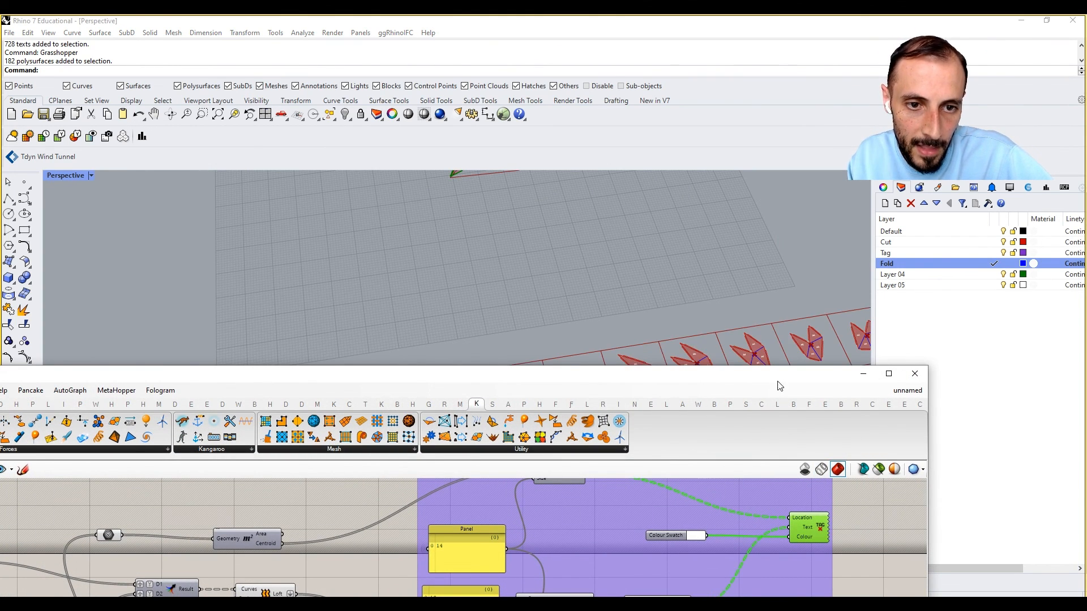
left_click_drag(777, 380, 784, 510)
right_click_drag(605, 410, 514, 321, "shift")
scroll(339, 319, "up", 5)
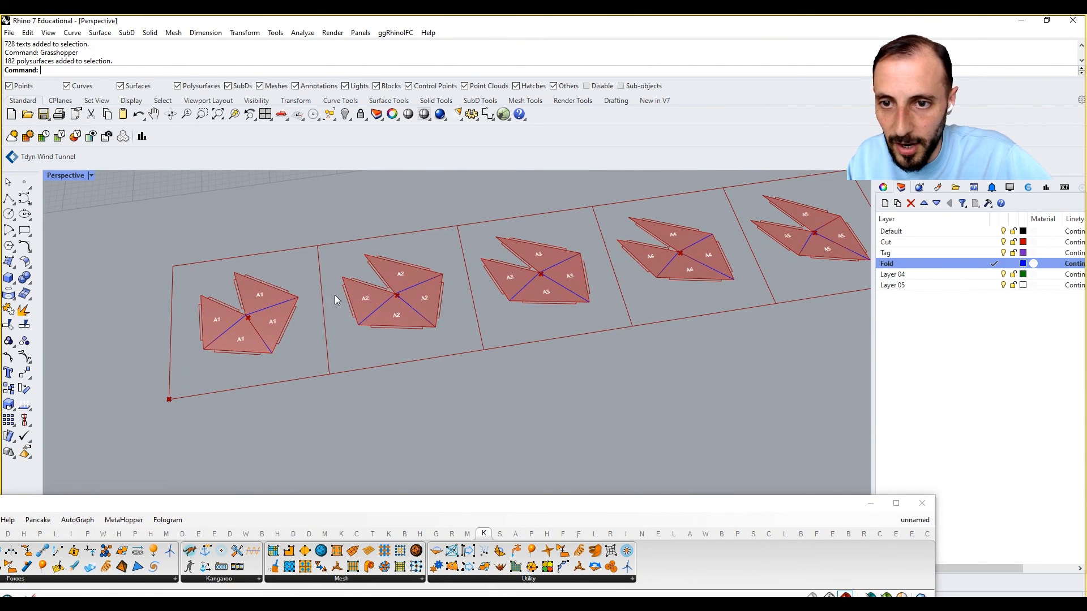
right_click_drag(351, 311, 335, 292, "shift")
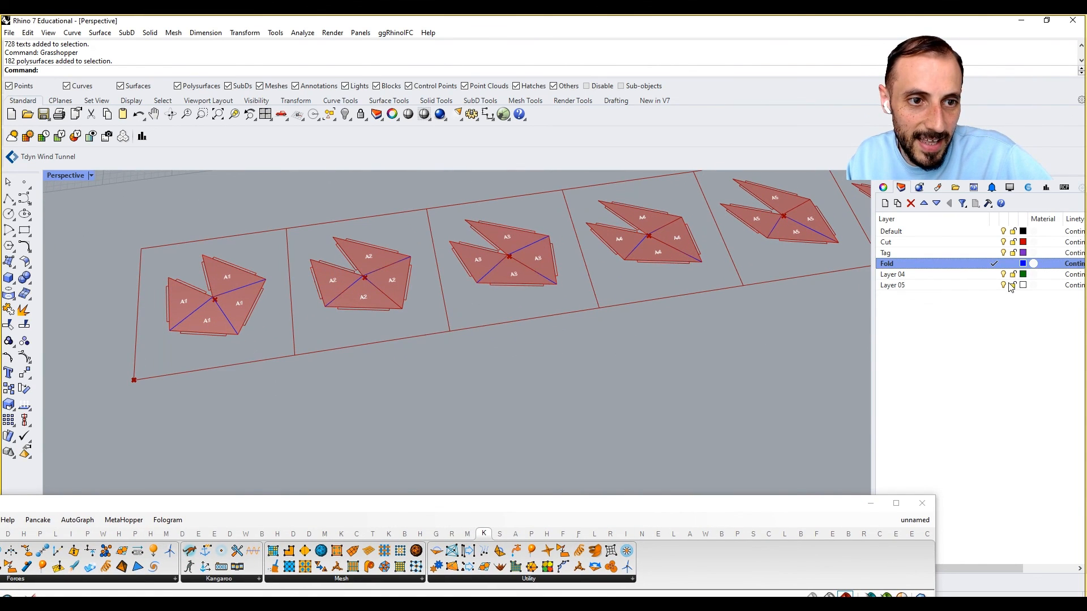
- Hide the Tag layer and check the labels on the first modules
left_click(1003, 254)
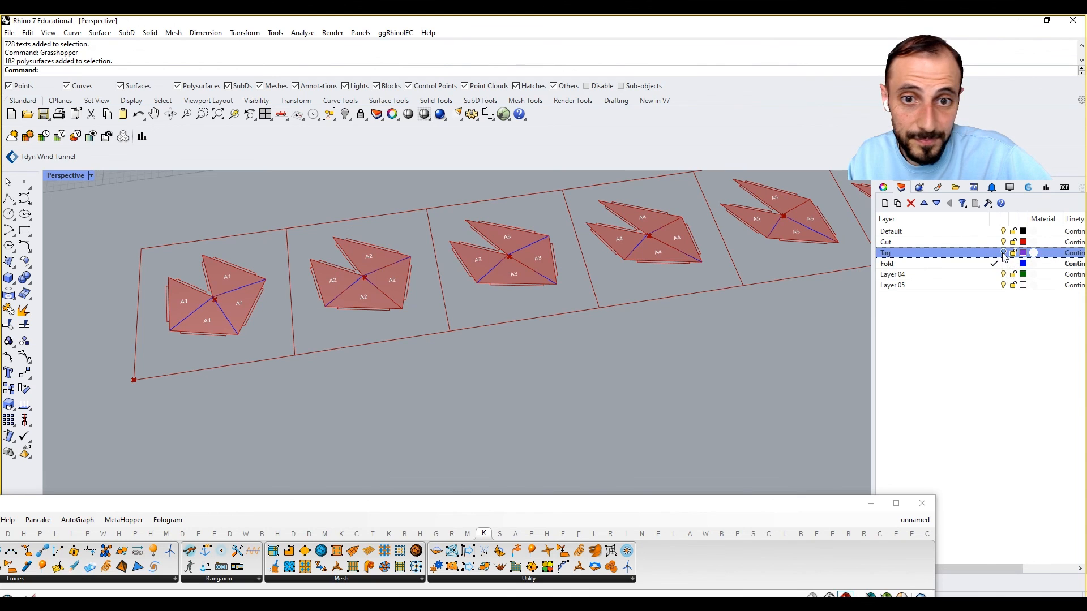
scroll(511, 253, "up", 7)
scroll(511, 252, "down", 10)
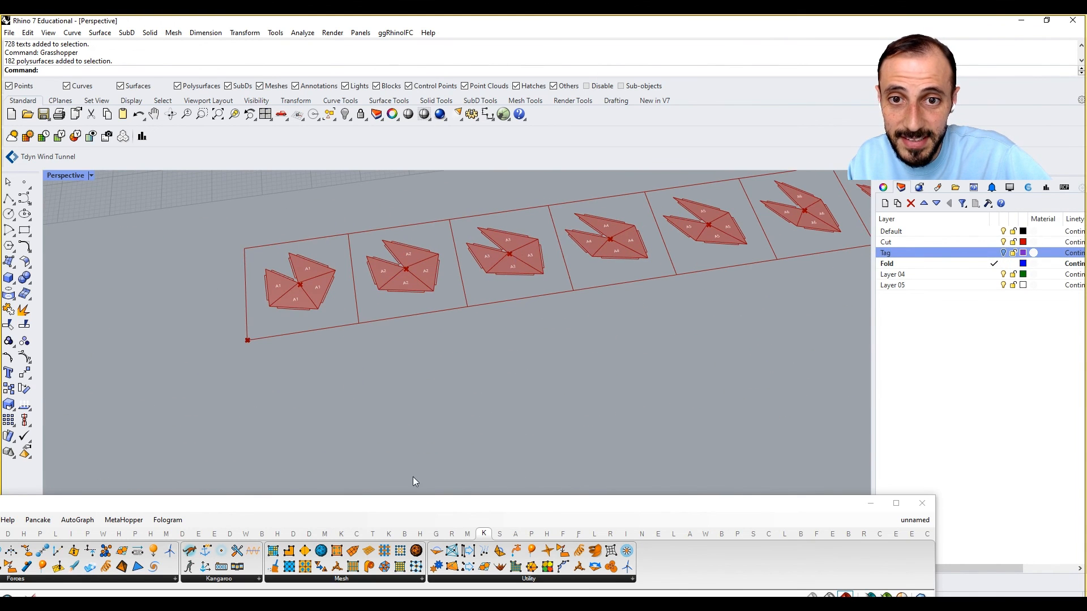